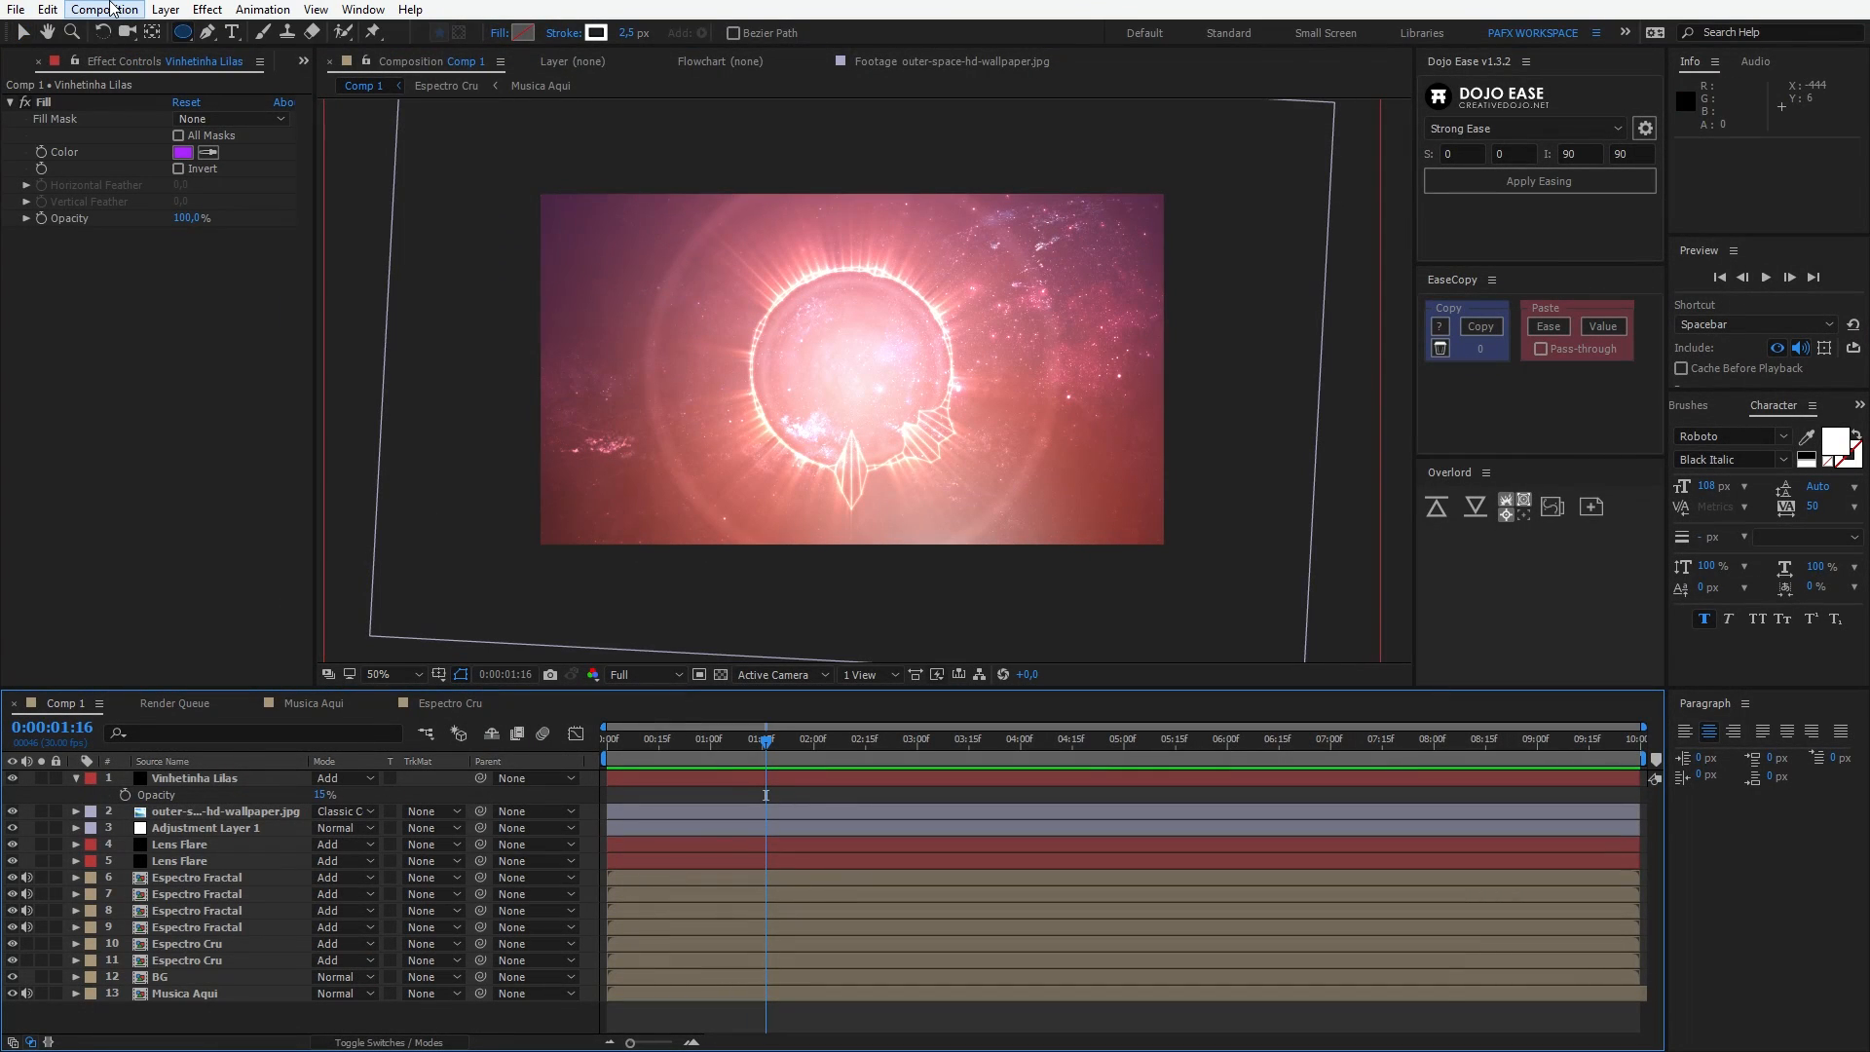
# Step: Create a new 1280 x 720 composition named "Viagem das Partículas" at 30 fps with a duration of 0:00:10:00
pyautogui.click(110, 9)
pyautogui.click(156, 29)
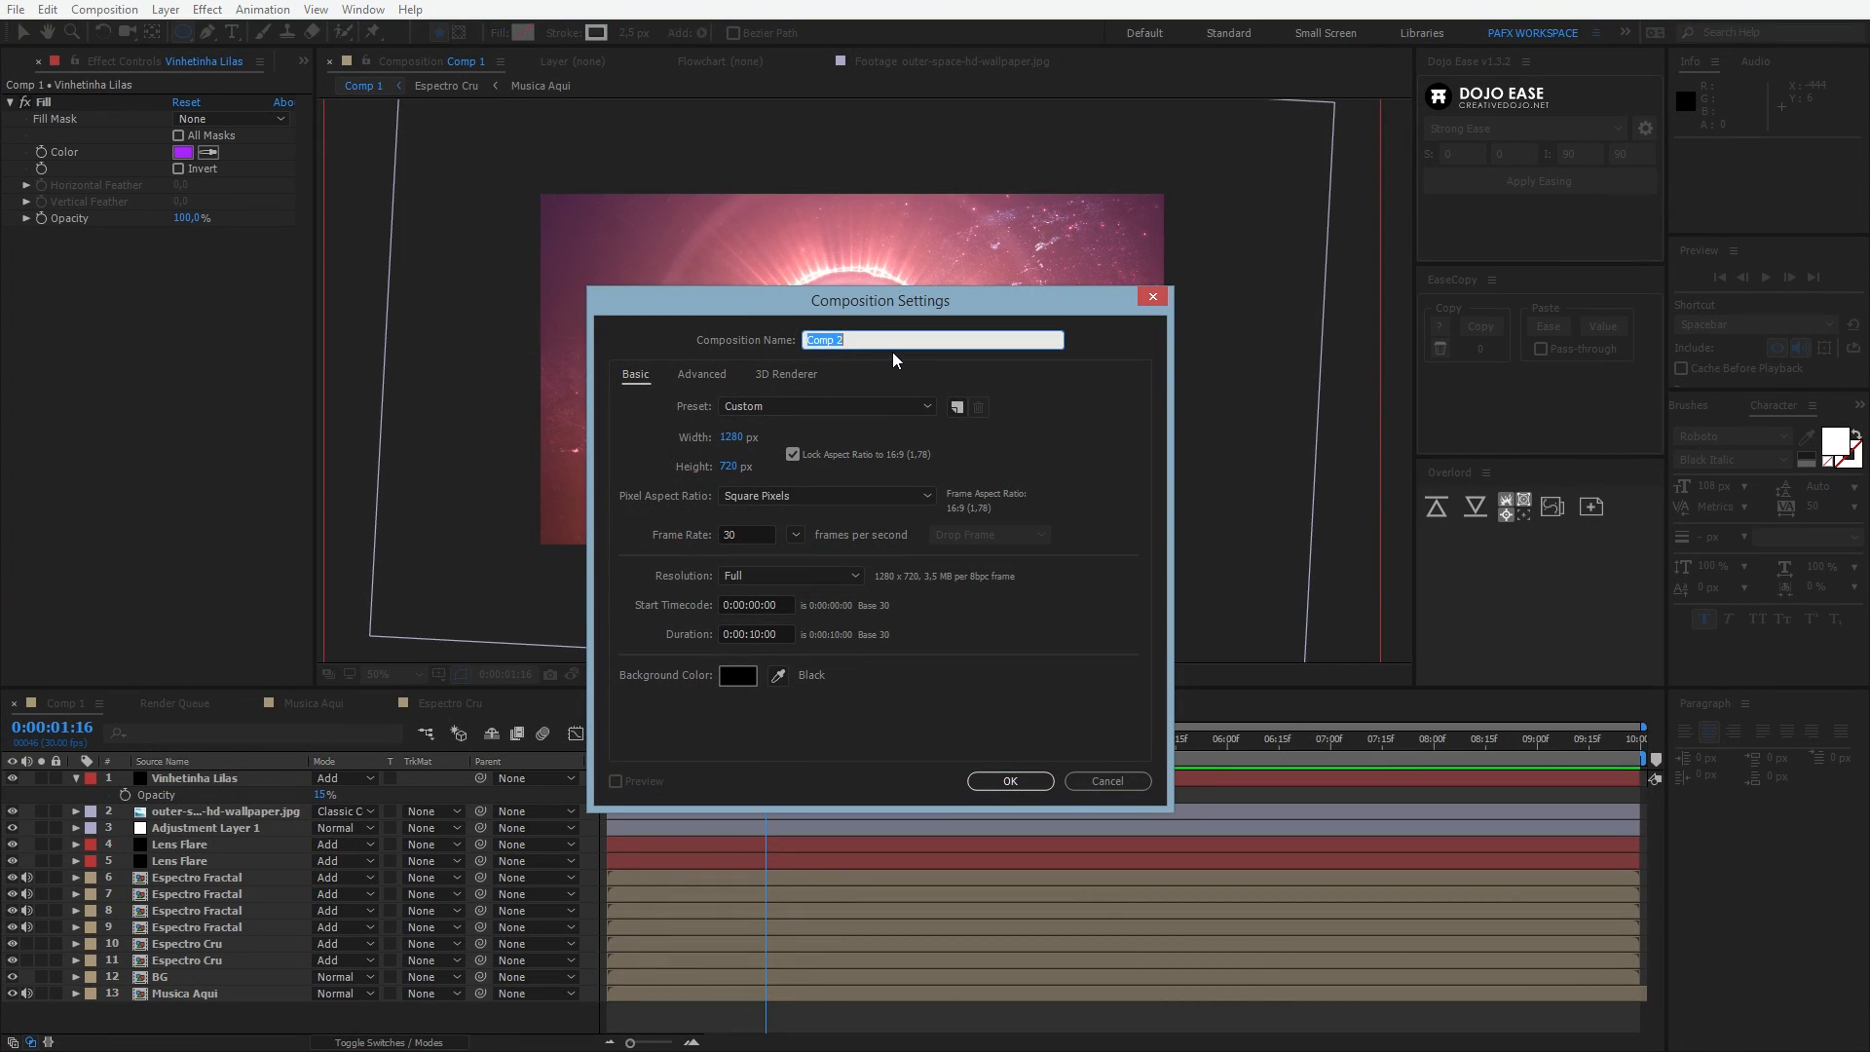
pyautogui.write('Viagem das Partículas')
pyautogui.moveTo(729, 306); pyautogui.dragTo(729, 285)
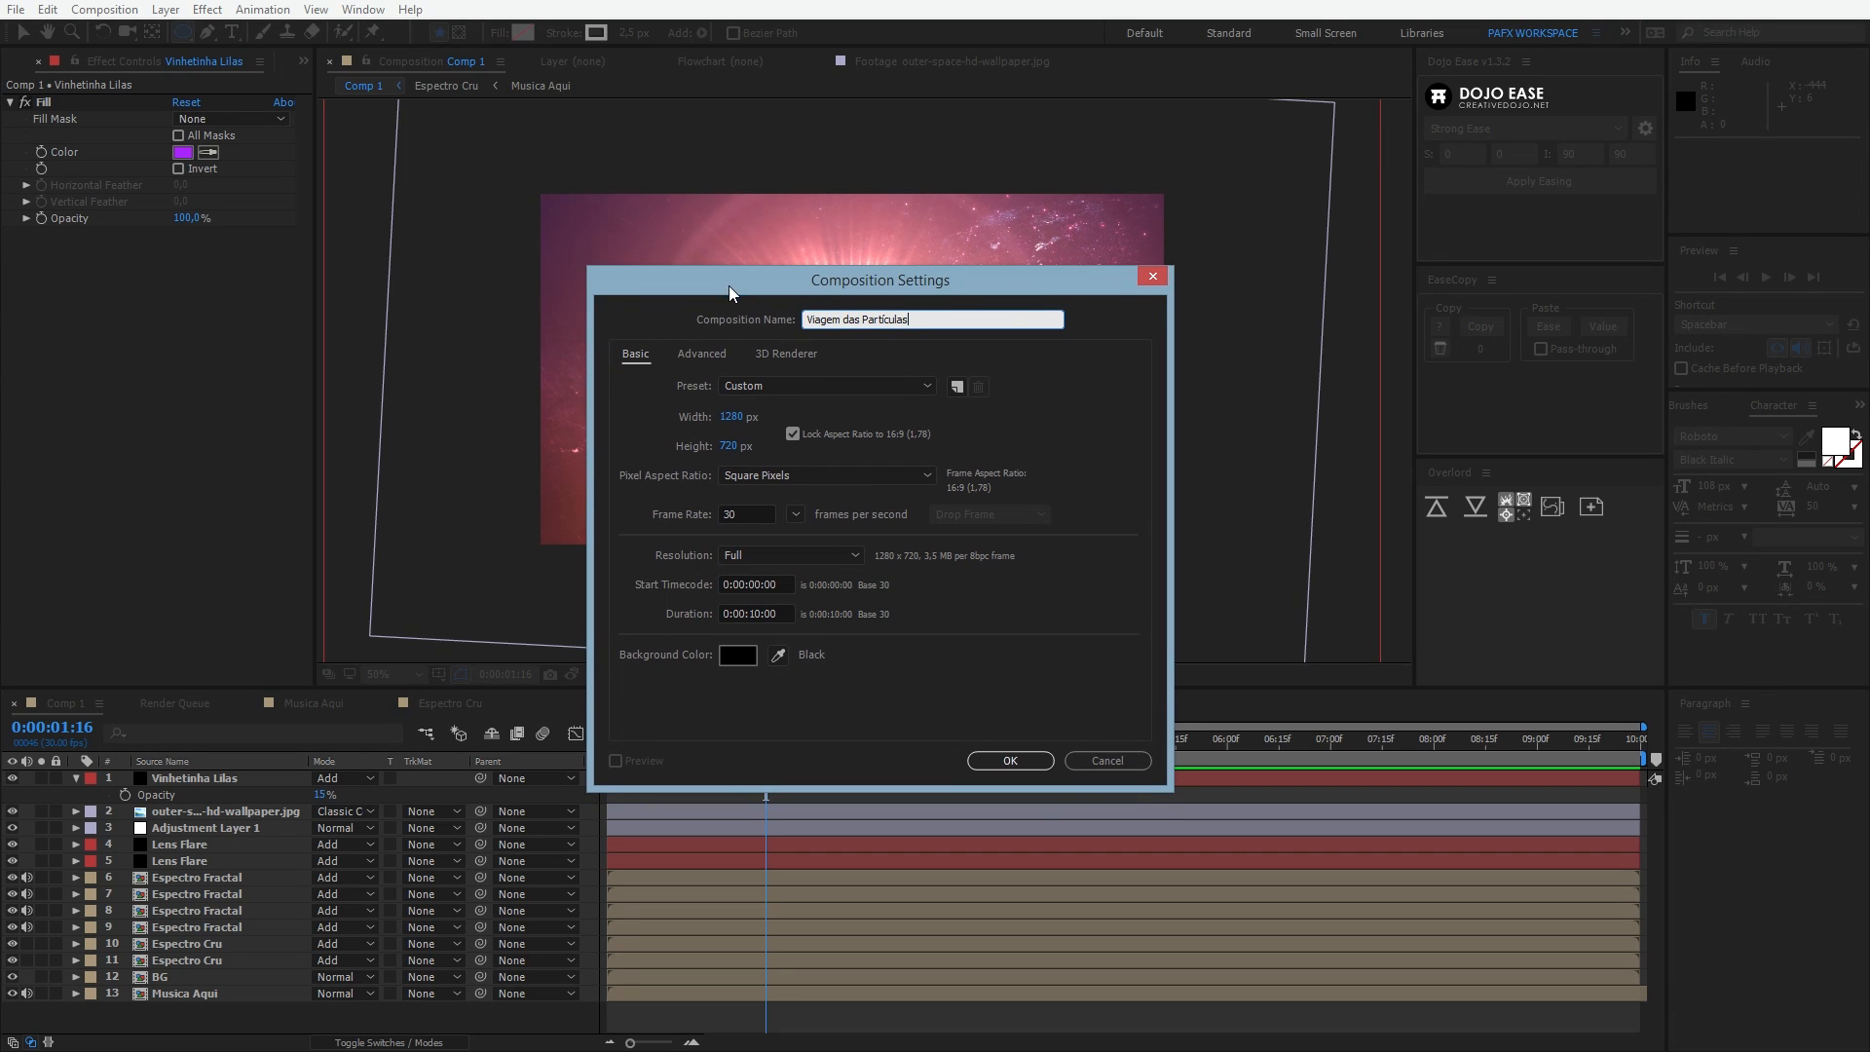
pyautogui.click(1010, 760)
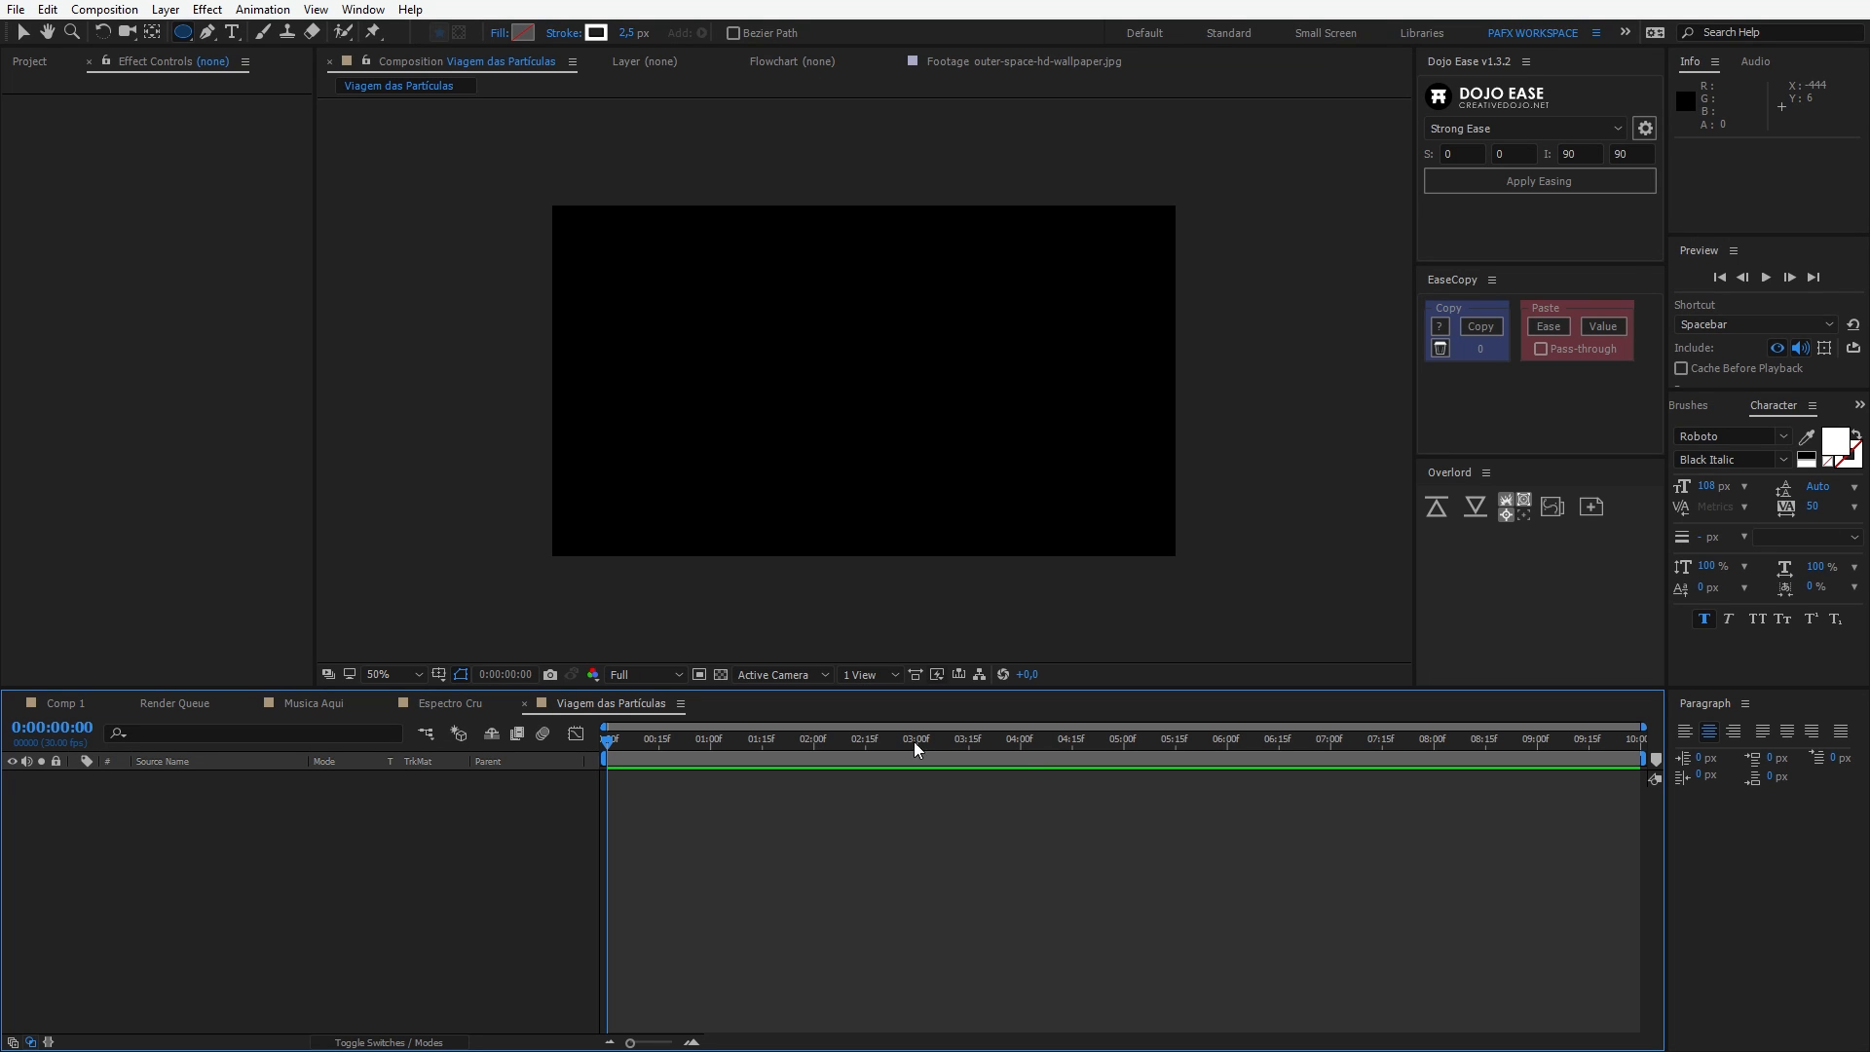
# Step: Add a black solid matching the composition size and name it "Trapcode"
pyautogui.hotkey('ctrl', 'y')
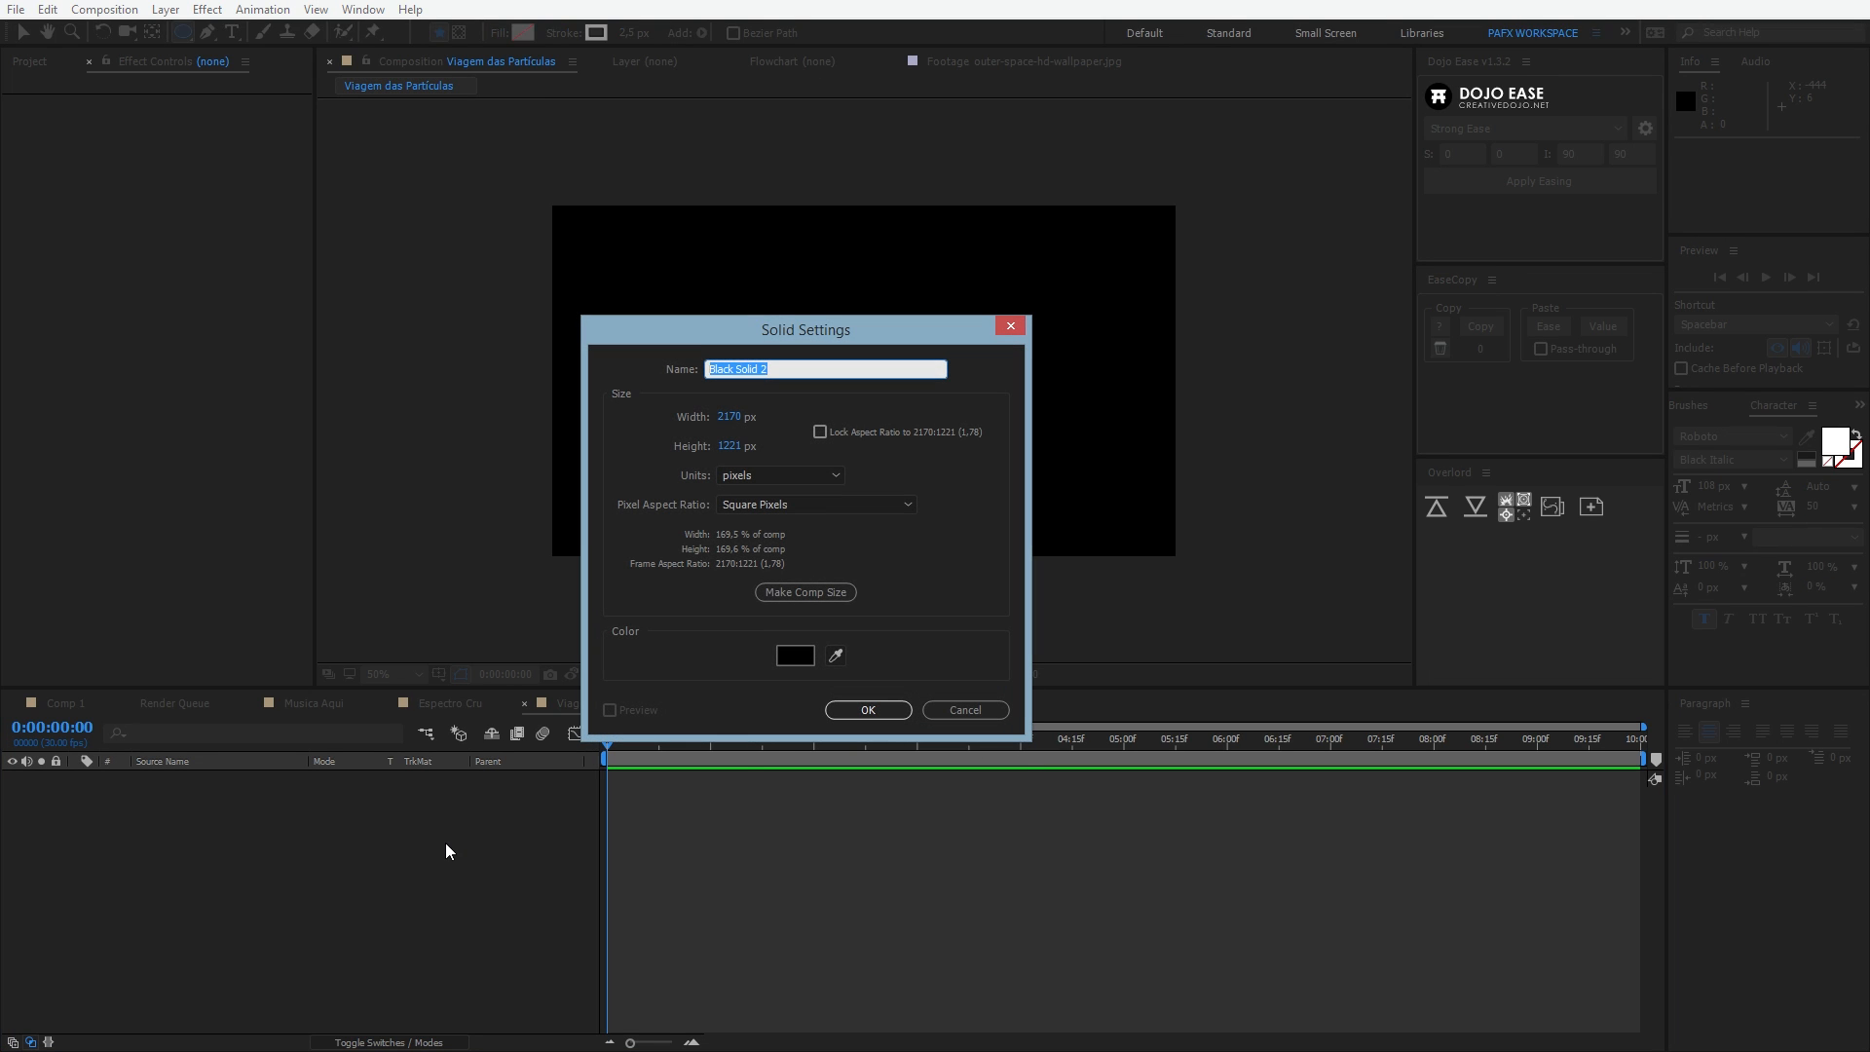
pyautogui.click(791, 593)
pyautogui.write('Trapcode')
pyautogui.press('Return')
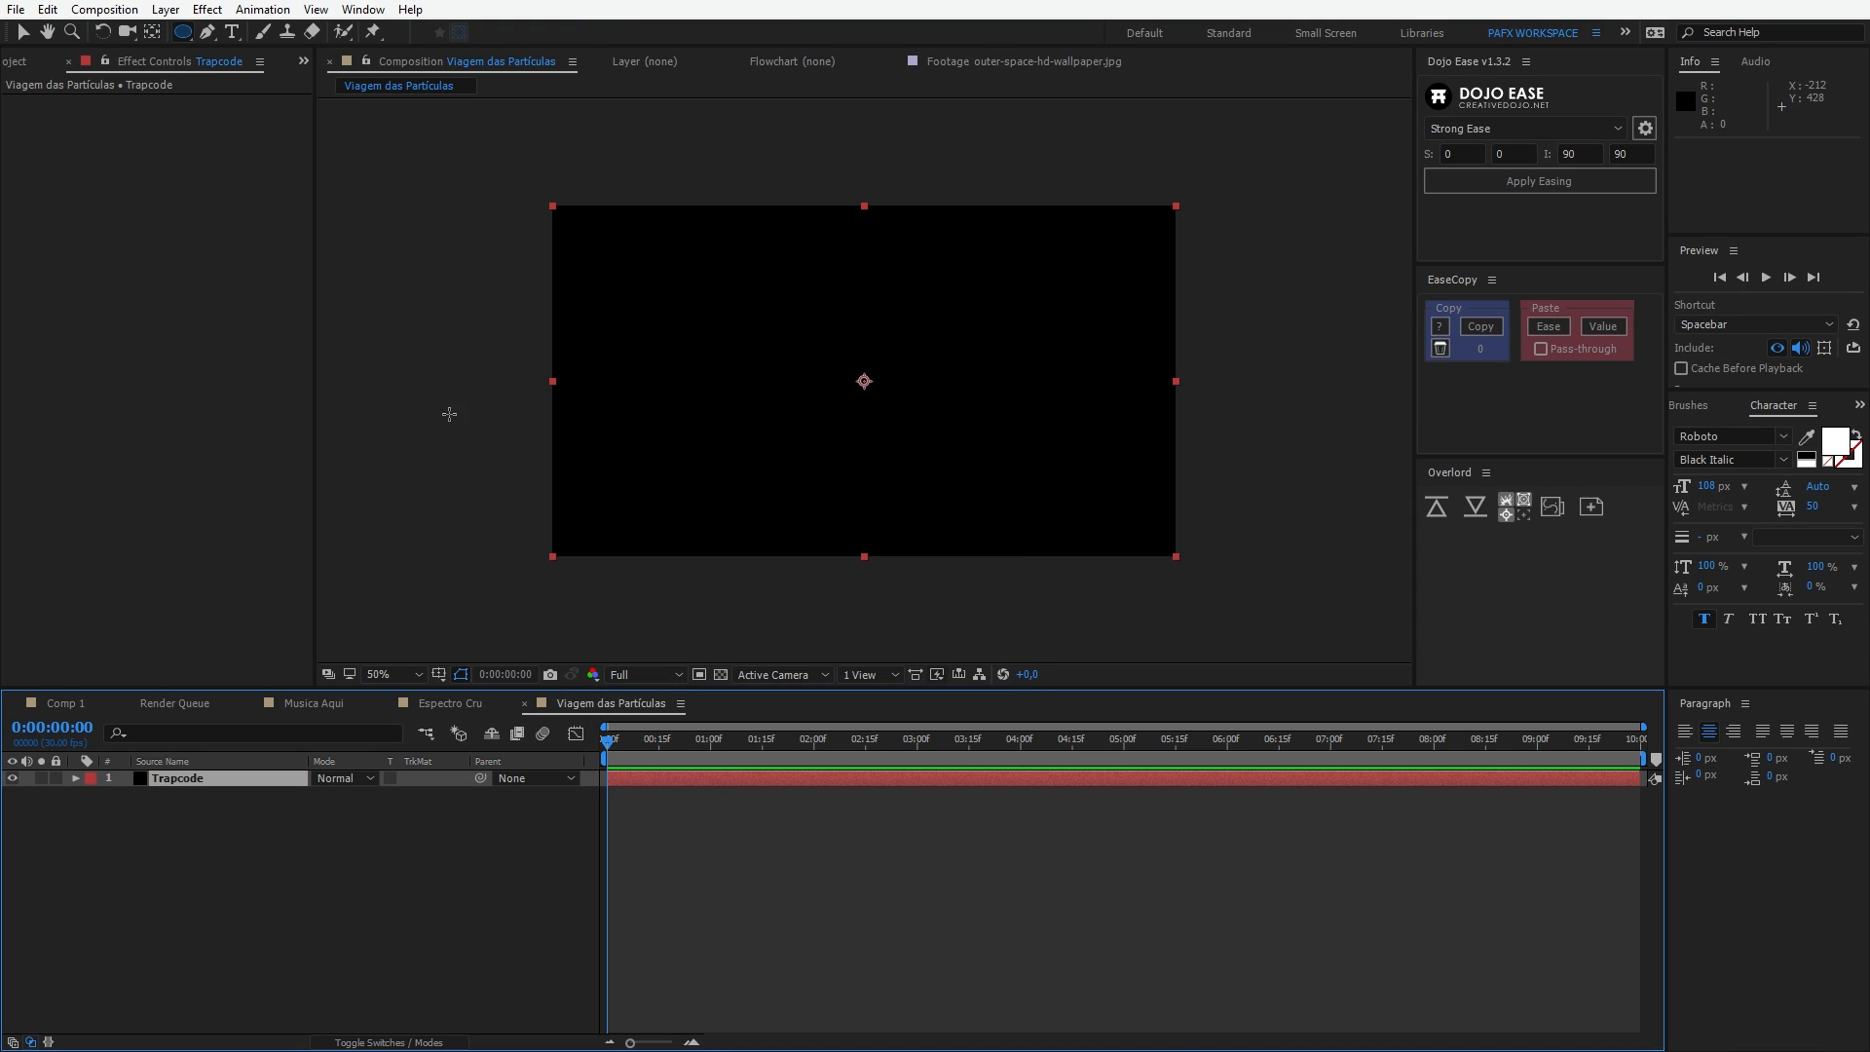
# Step: Apply the Trapcode Particular effect to the solid and view the particles at 0:00:01:01
pyautogui.click(207, 10)
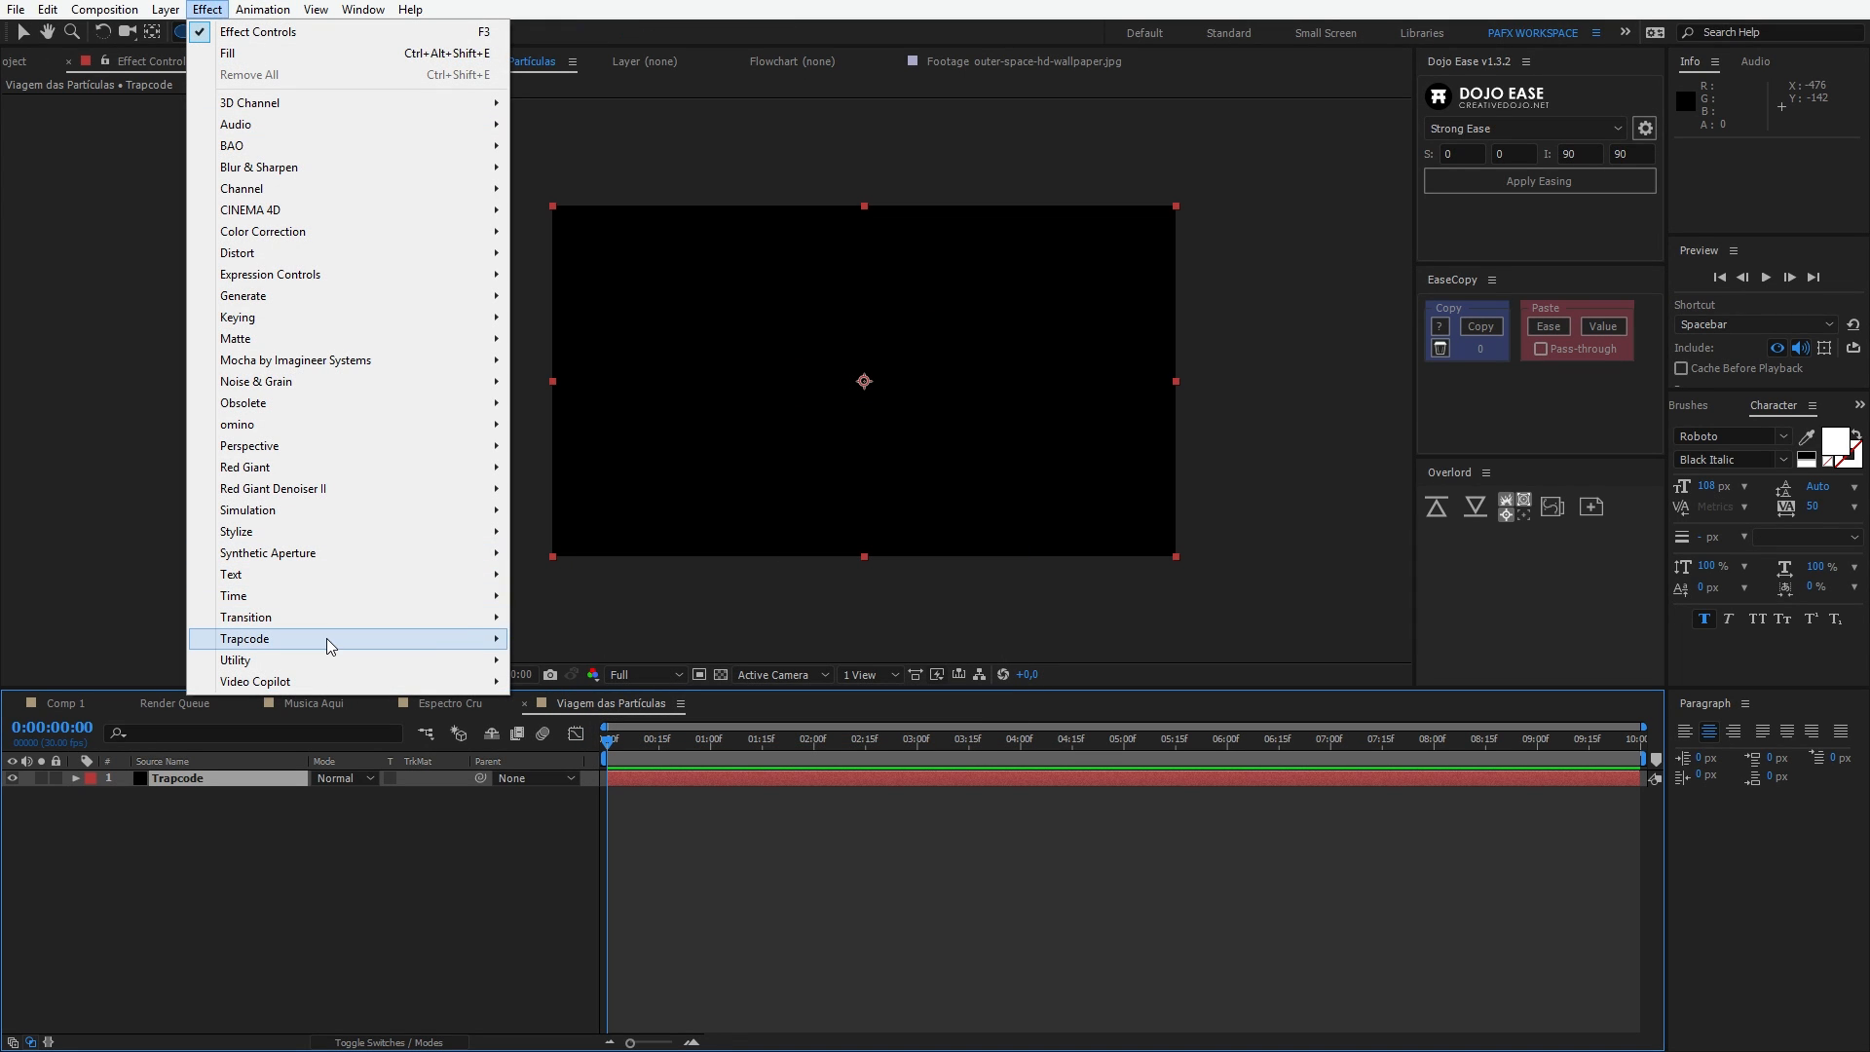
pyautogui.moveTo(327, 639)
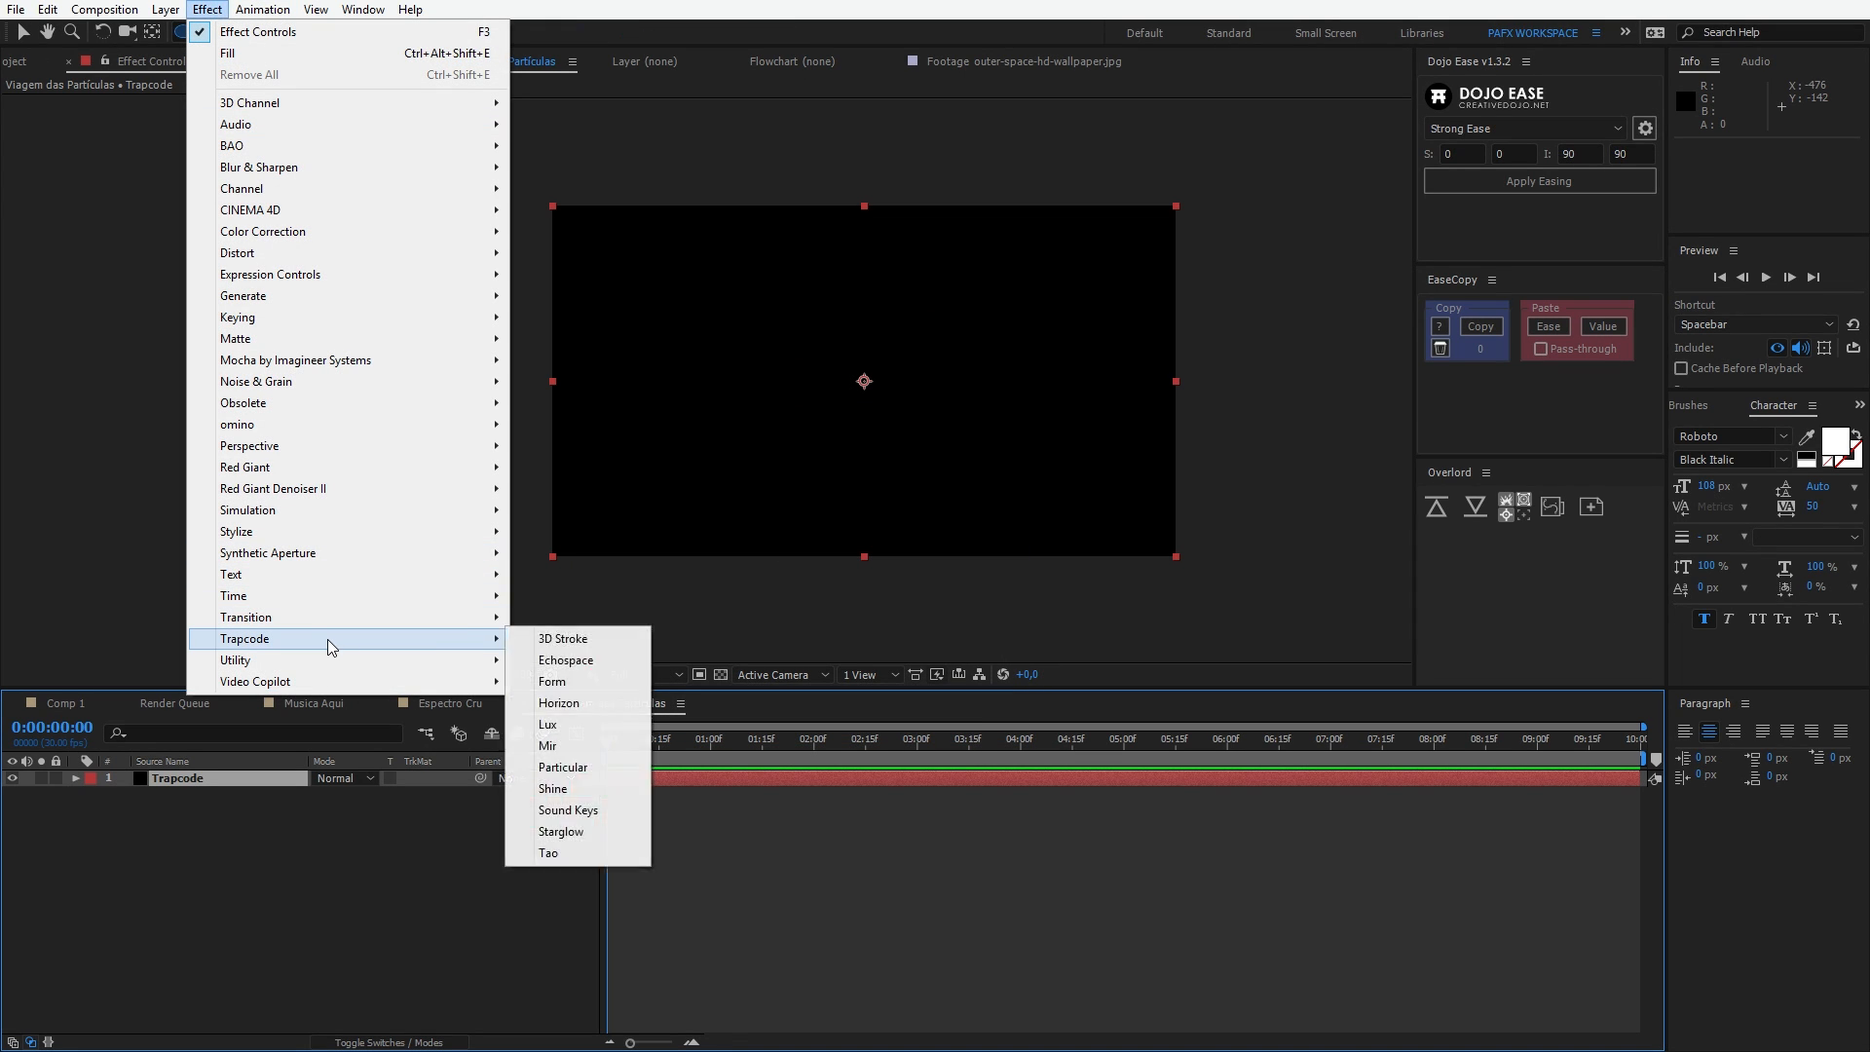
pyautogui.click(584, 767)
pyautogui.moveTo(625, 738); pyautogui.dragTo(713, 742)
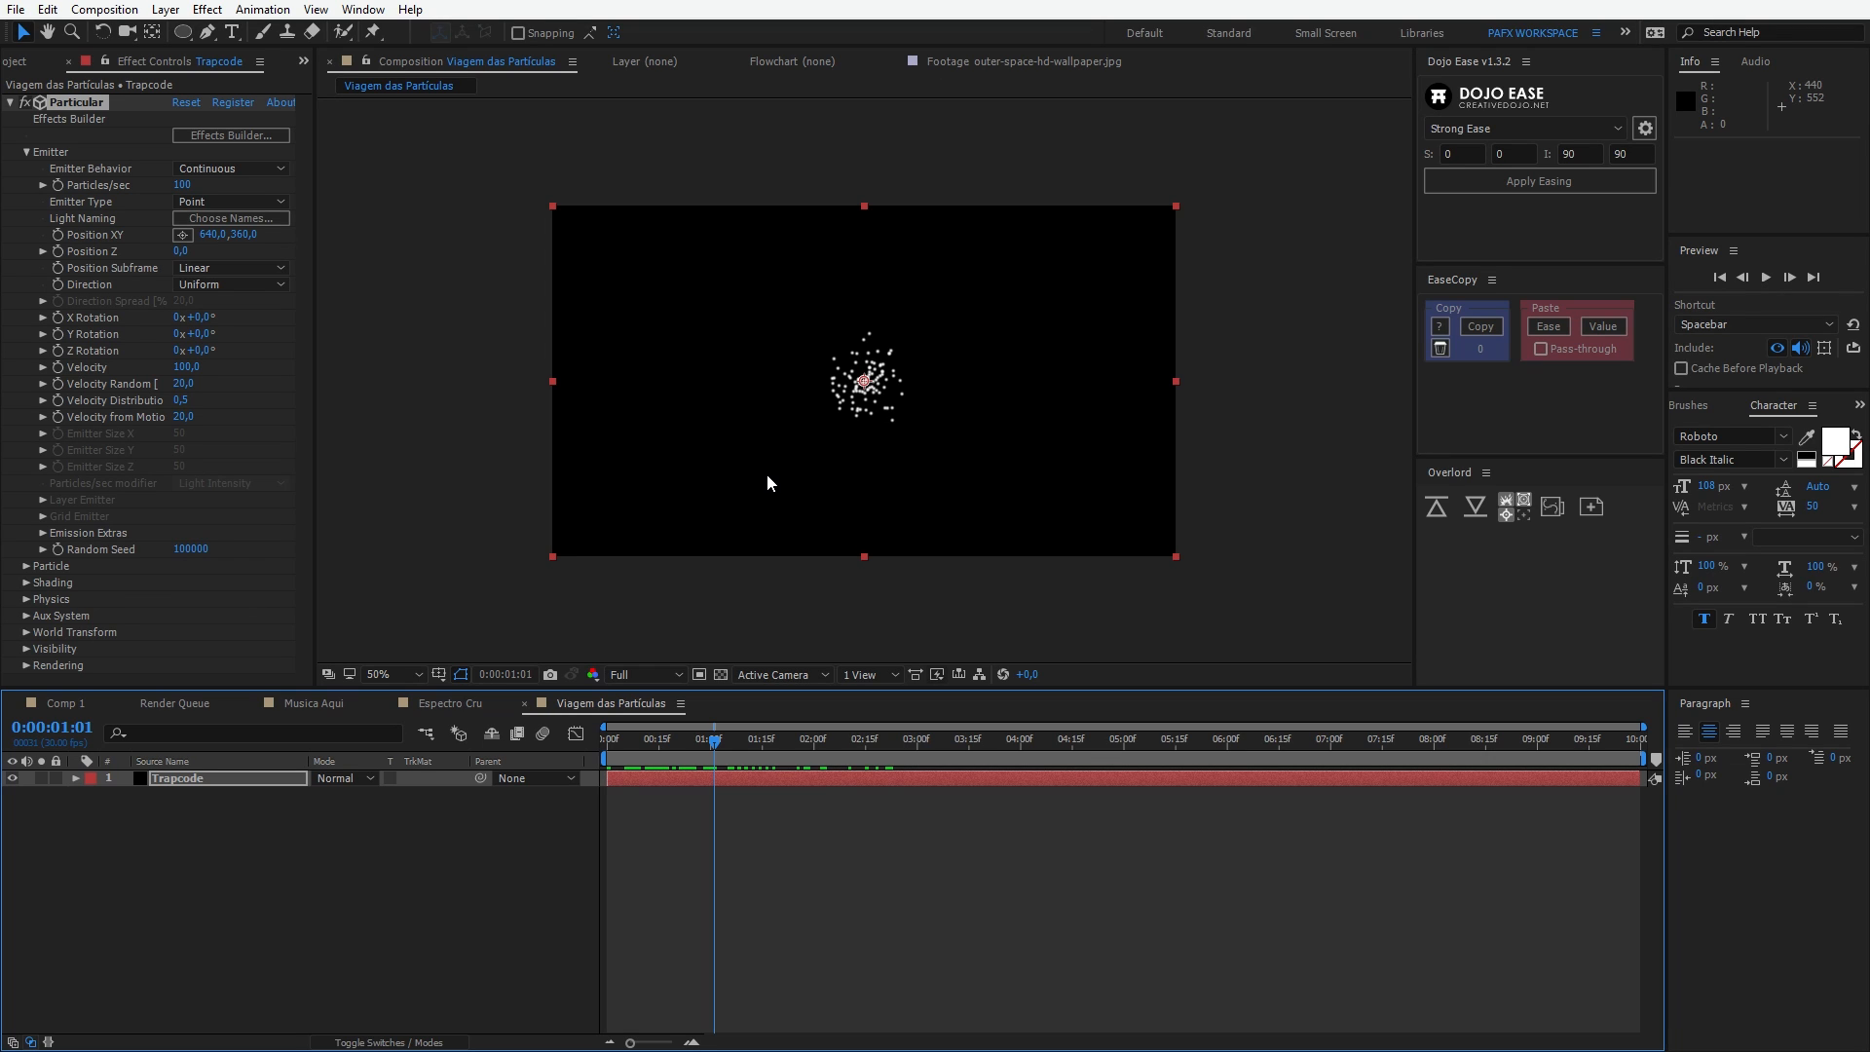
pyautogui.press('/')
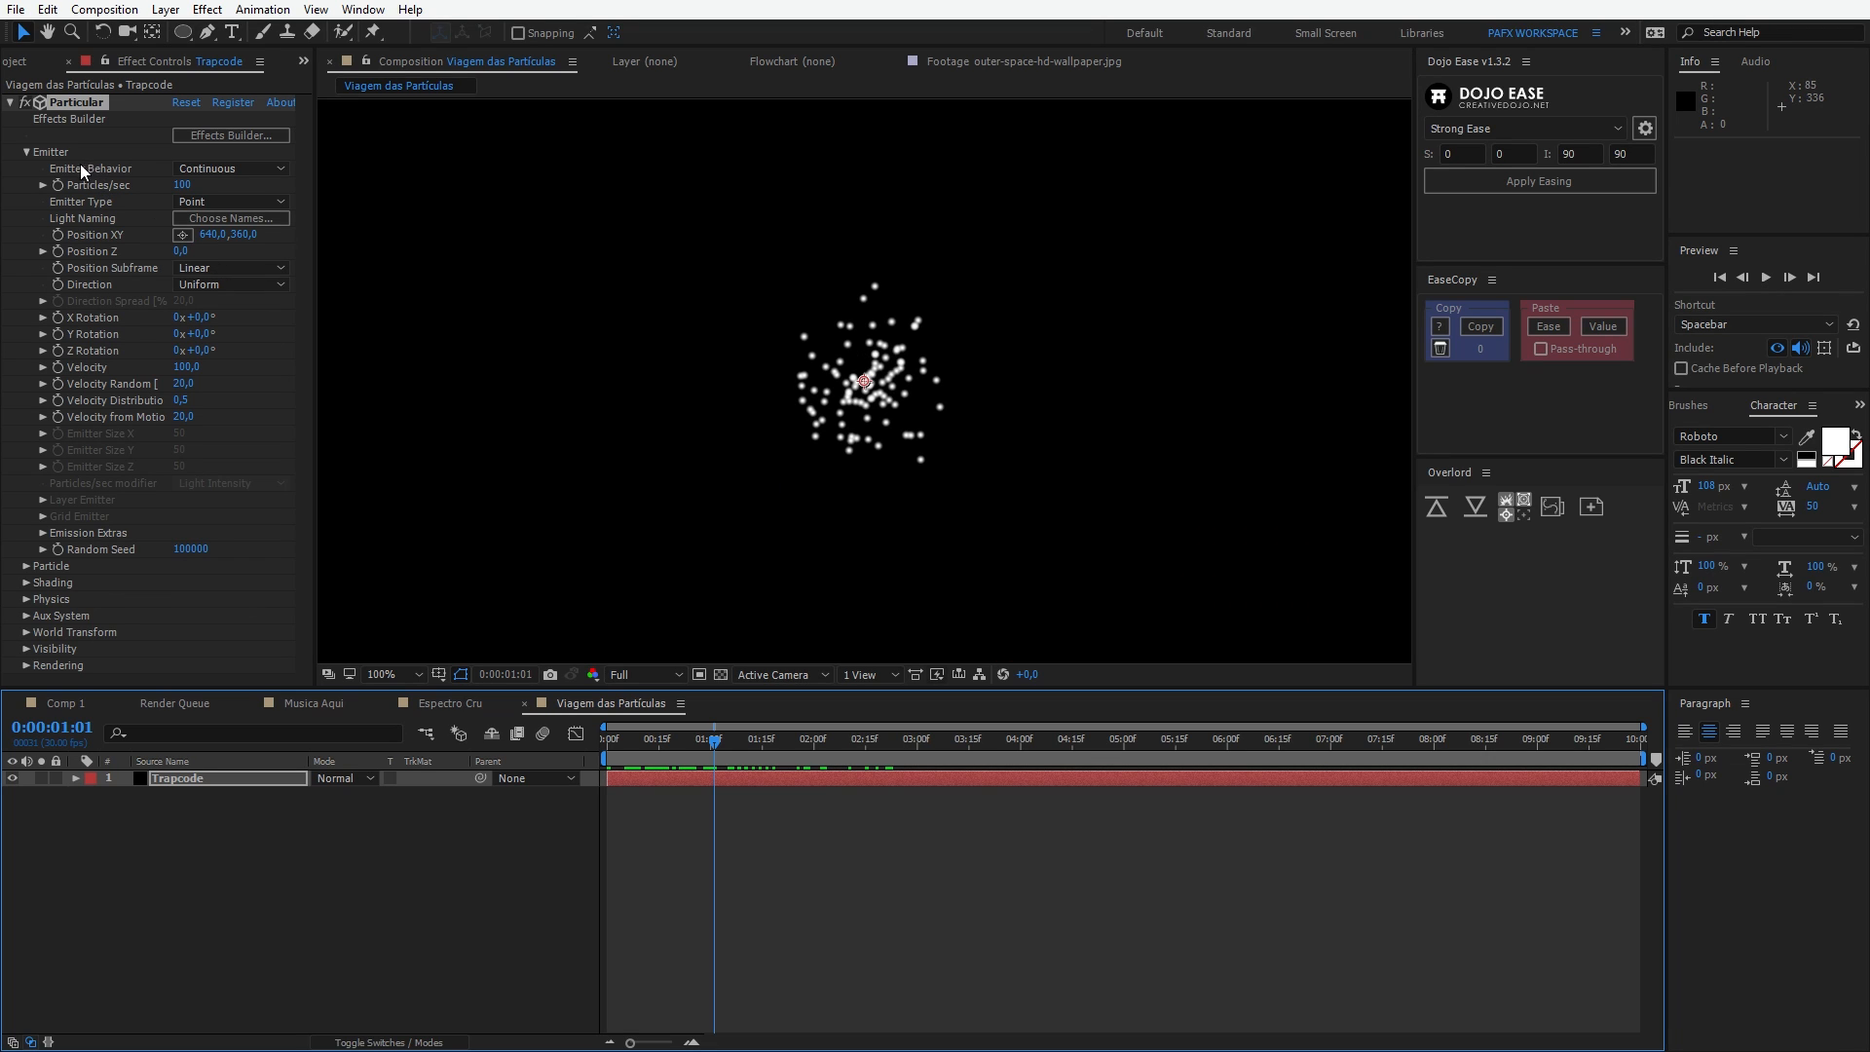
# Step: Set Particular's emitter type to Box and inspect the particles in the composition
pyautogui.click(228, 203)
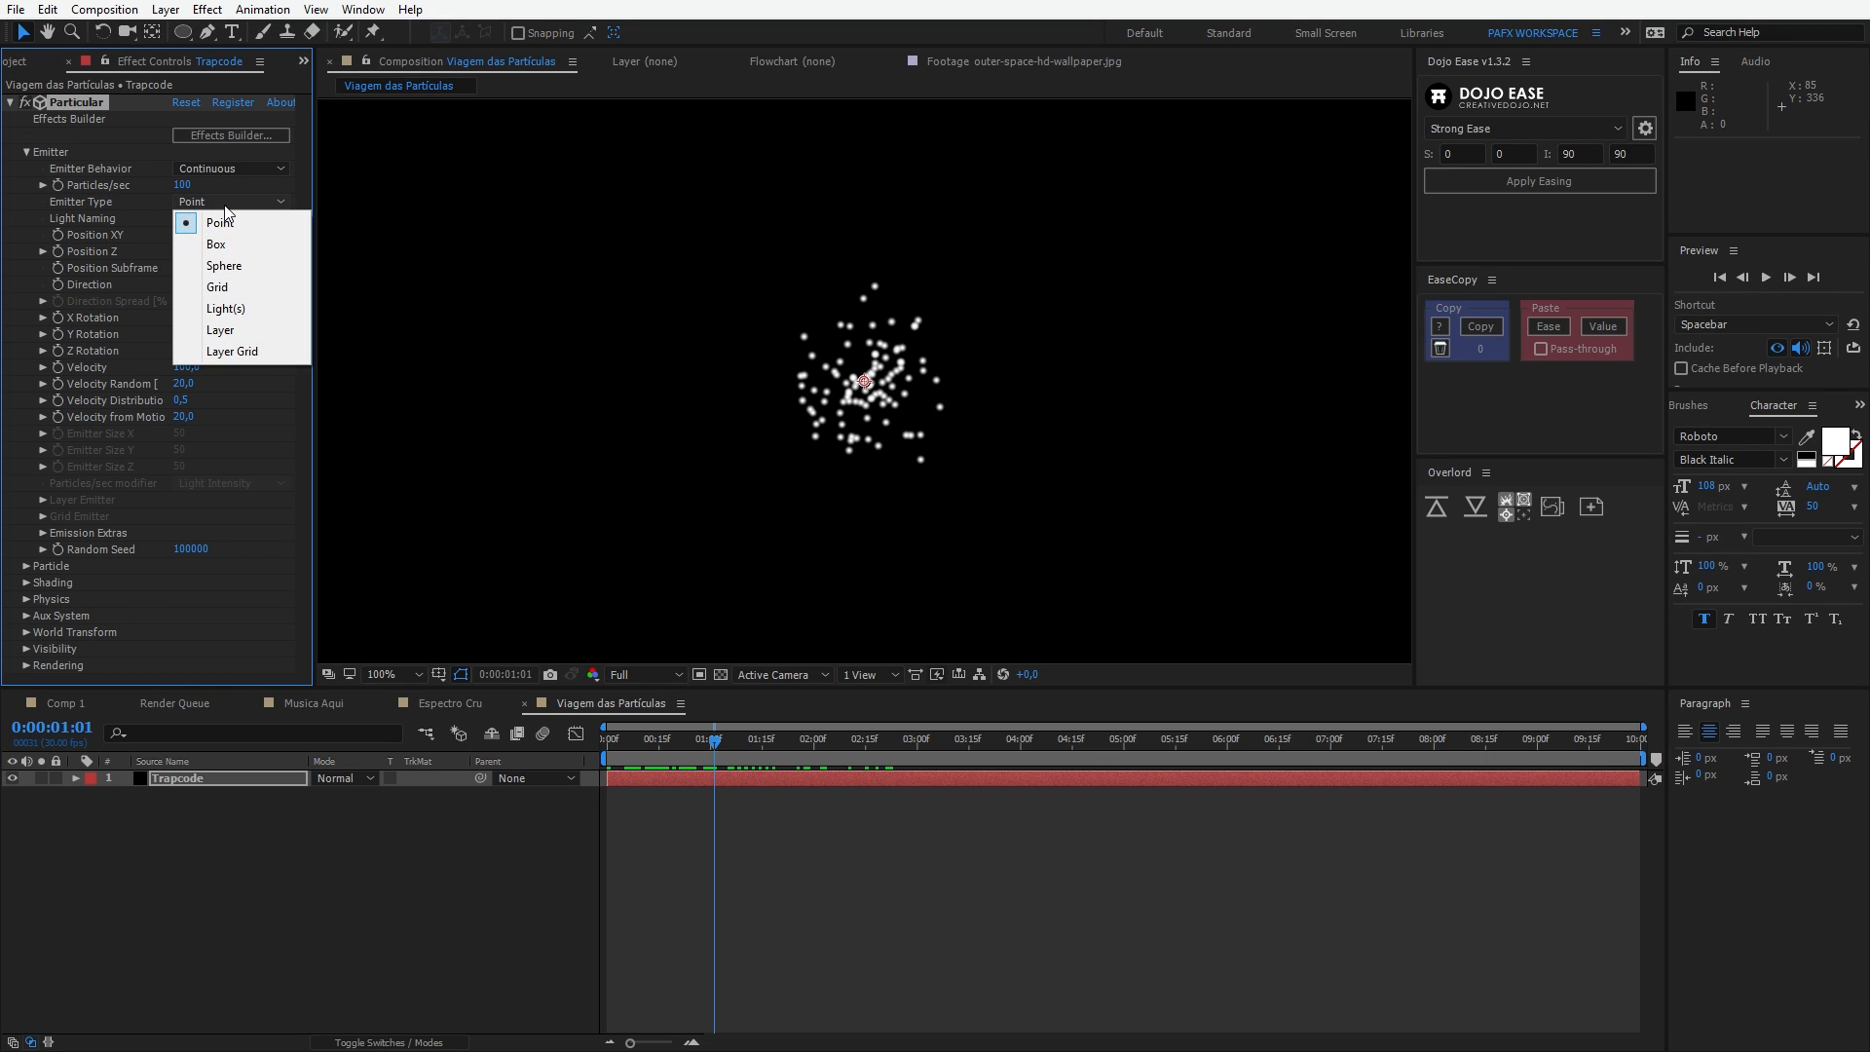
pyautogui.click(216, 244)
pyautogui.press(',')
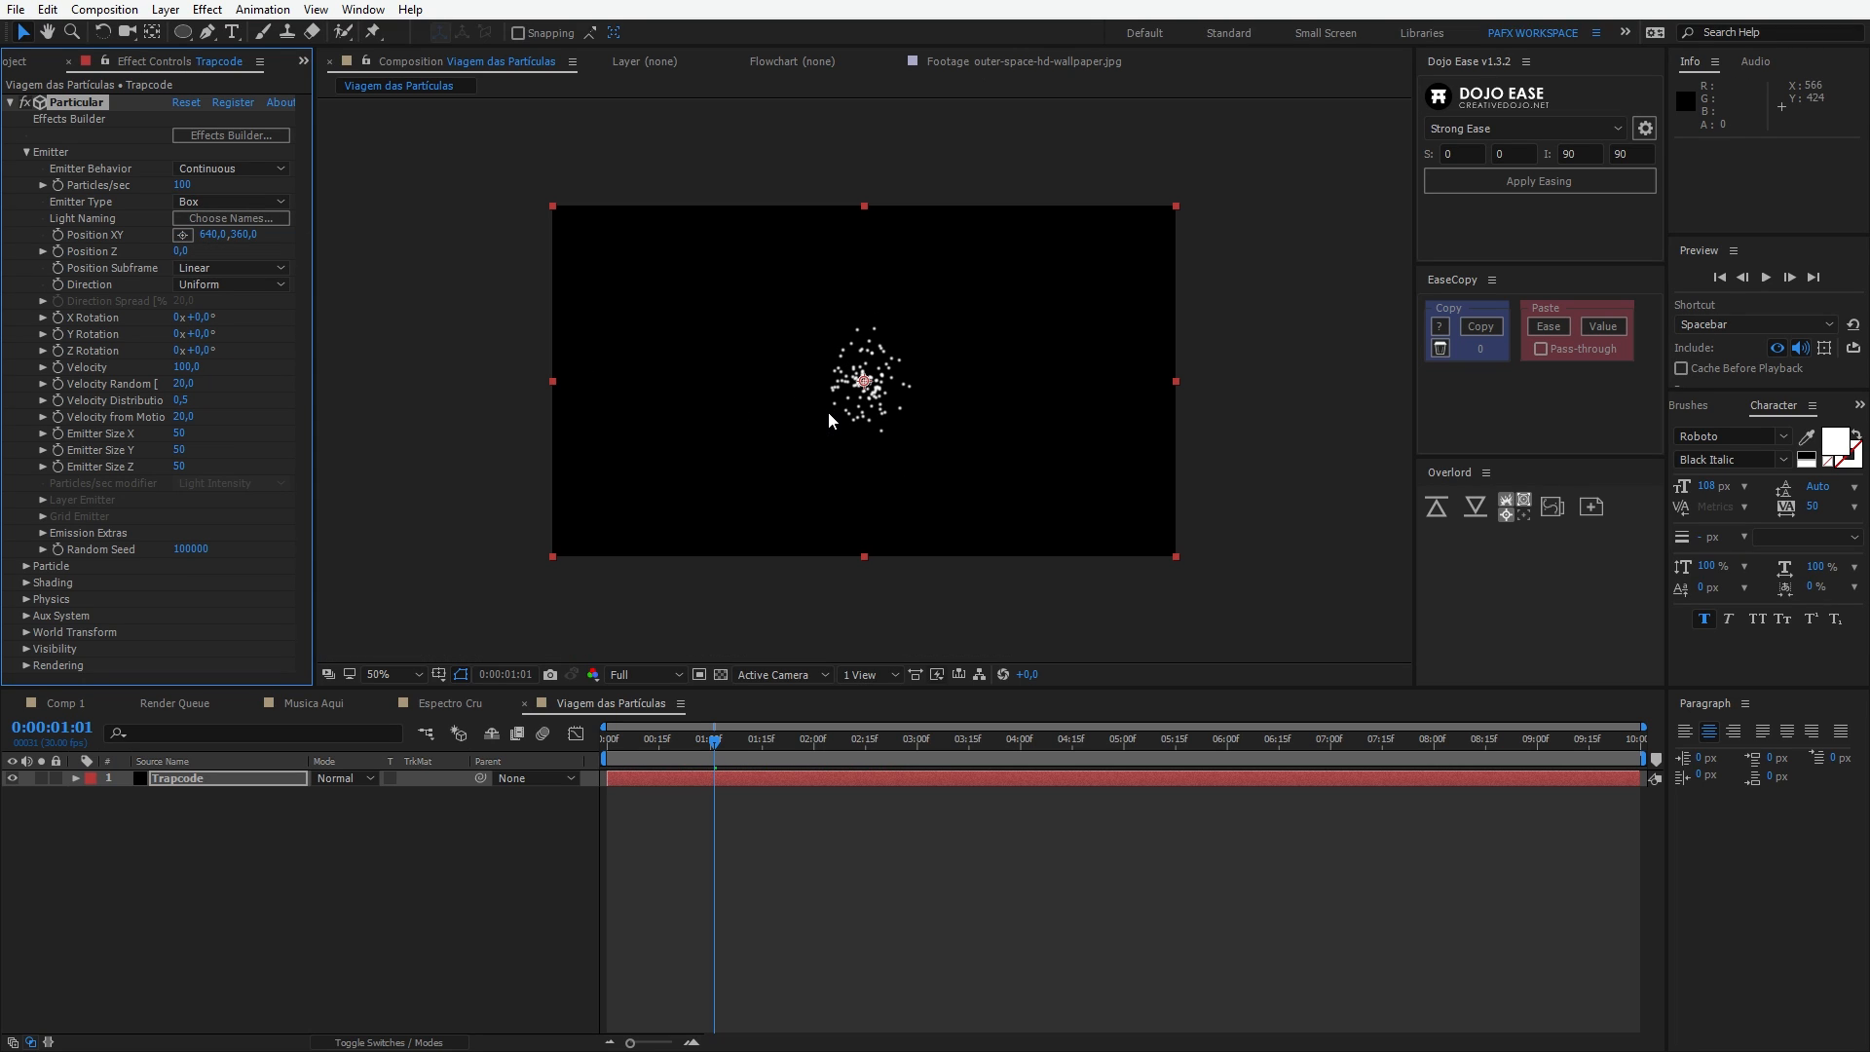
pyautogui.scroll(1, 827, 411)
pyautogui.moveTo(812, 407); pyautogui.dragTo(807, 405)
pyautogui.scroll(-1, 806, 405)
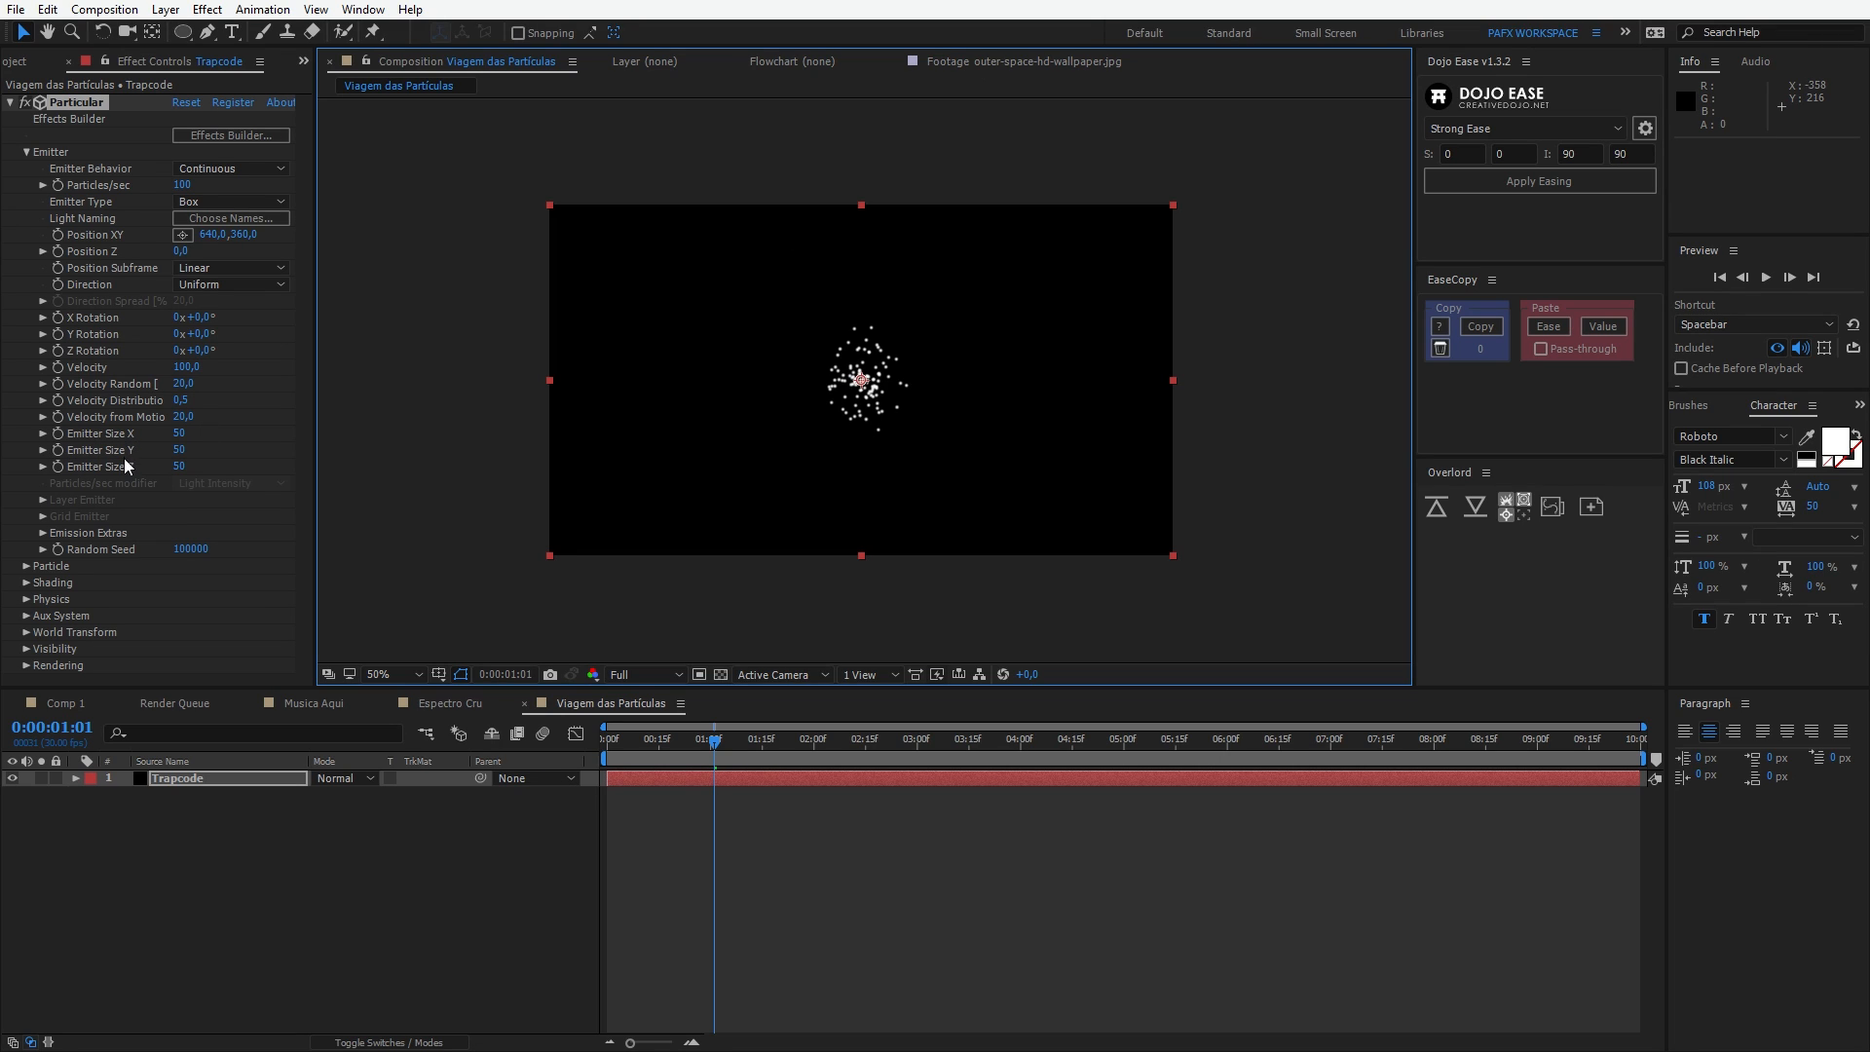
# Step: Enlarge the box emitter to 1726 in X, 1317 in Y and 2798 in Z
pyautogui.moveTo(180, 432); pyautogui.dragTo(1414, 451)
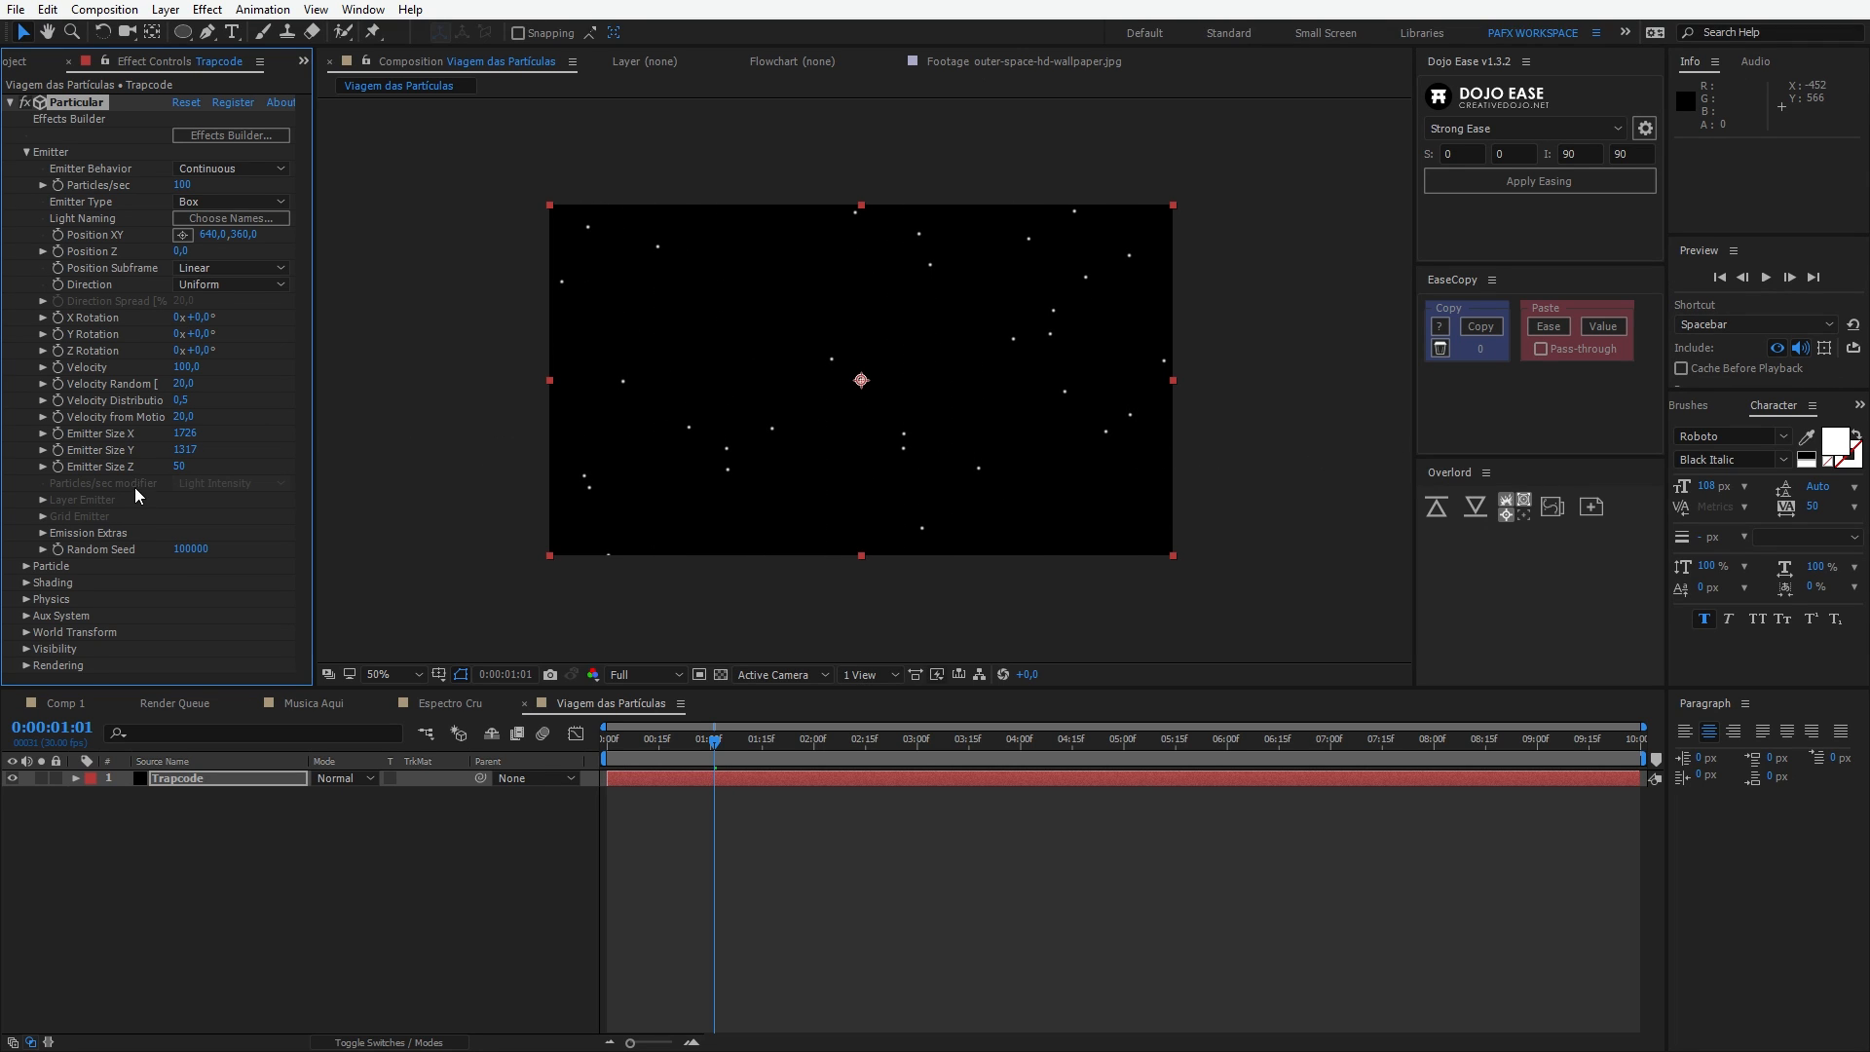
pyautogui.moveTo(179, 465); pyautogui.dragTo(1650, 489)
pyautogui.moveTo(185, 471); pyautogui.dragTo(900, 457)
pyautogui.moveTo(181, 465); pyautogui.dragTo(78, 465)
# Step: Set the emitter to 400 particles per second and preview the animation from the start
pyautogui.click(182, 184)
pyautogui.write('400')
pyautogui.press('Return')
pyautogui.click(646, 740)
pyautogui.press('space')
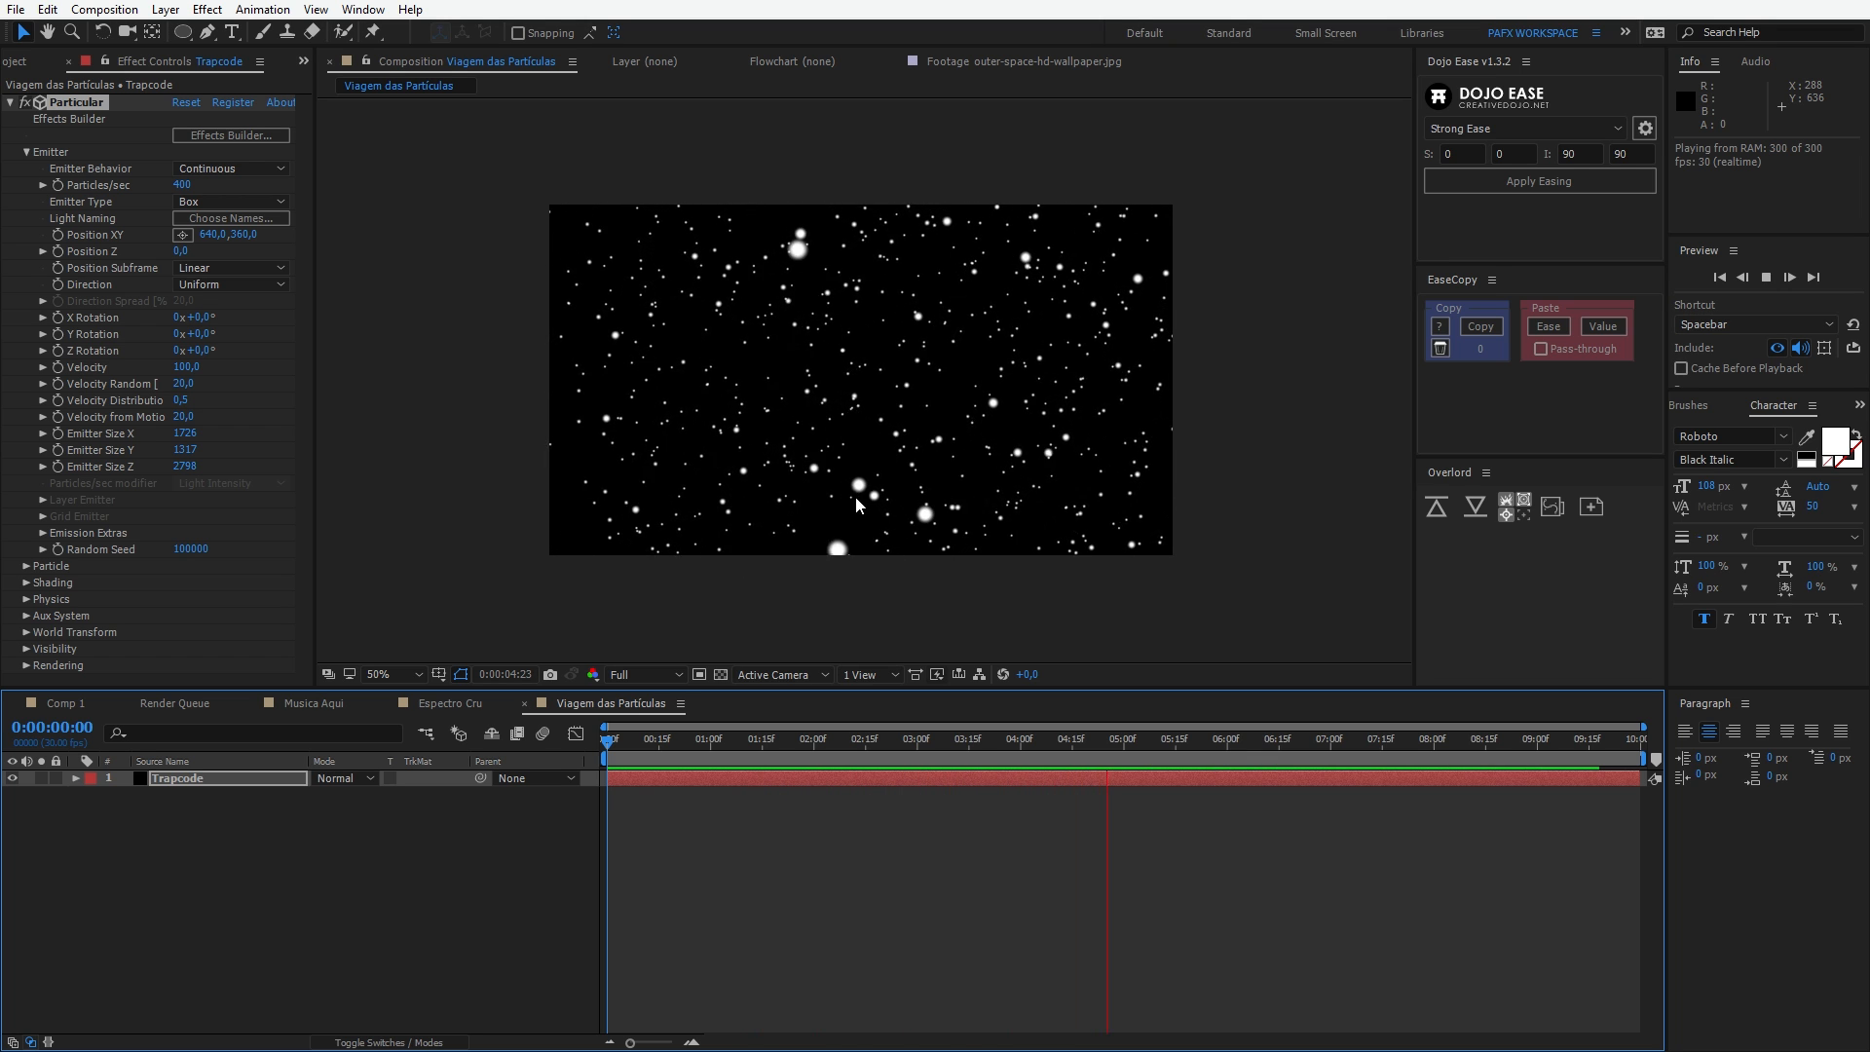
pyautogui.press('space')
pyautogui.moveTo(765, 742)
pyautogui.mouseDown()
pyautogui.moveTo(593, 748)
pyautogui.moveTo(759, 750)
pyautogui.mouseUp()
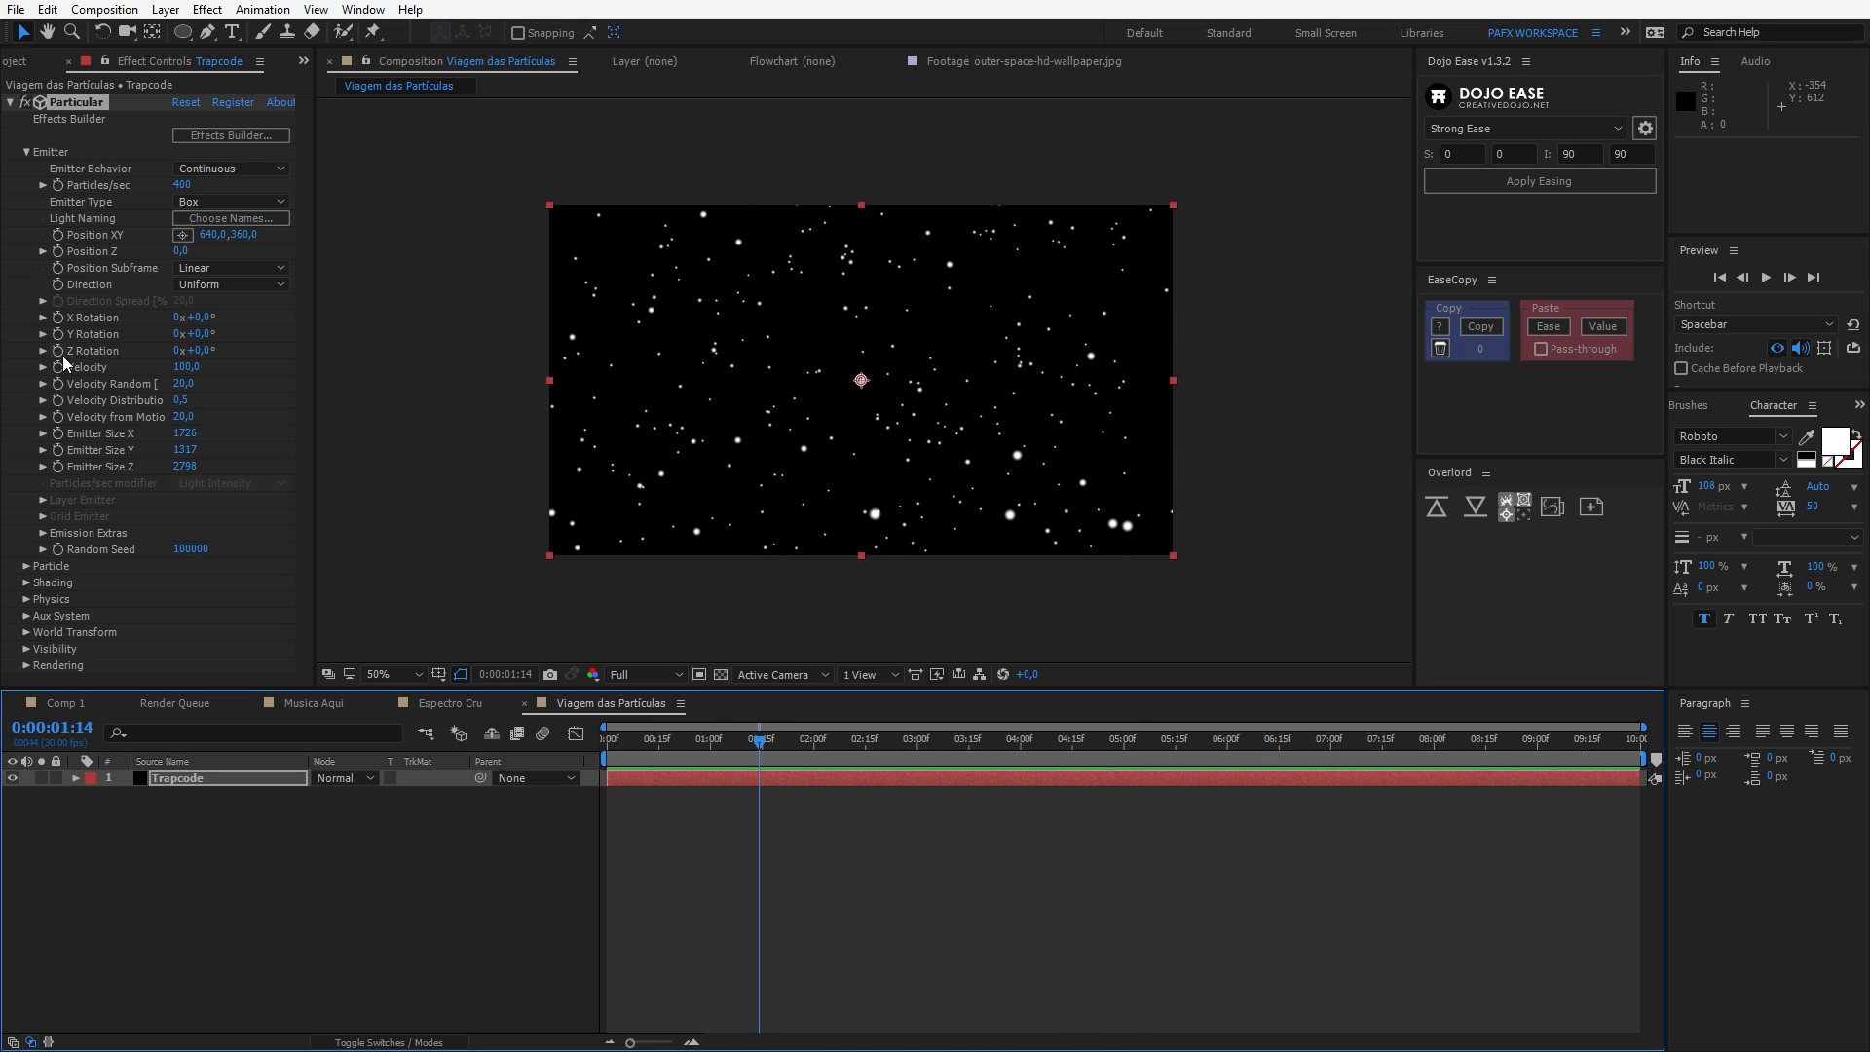
# Step: Try an emitter velocity of 0 and preview the particles
pyautogui.click(185, 366)
pyautogui.write('0')
pyautogui.press('Return')
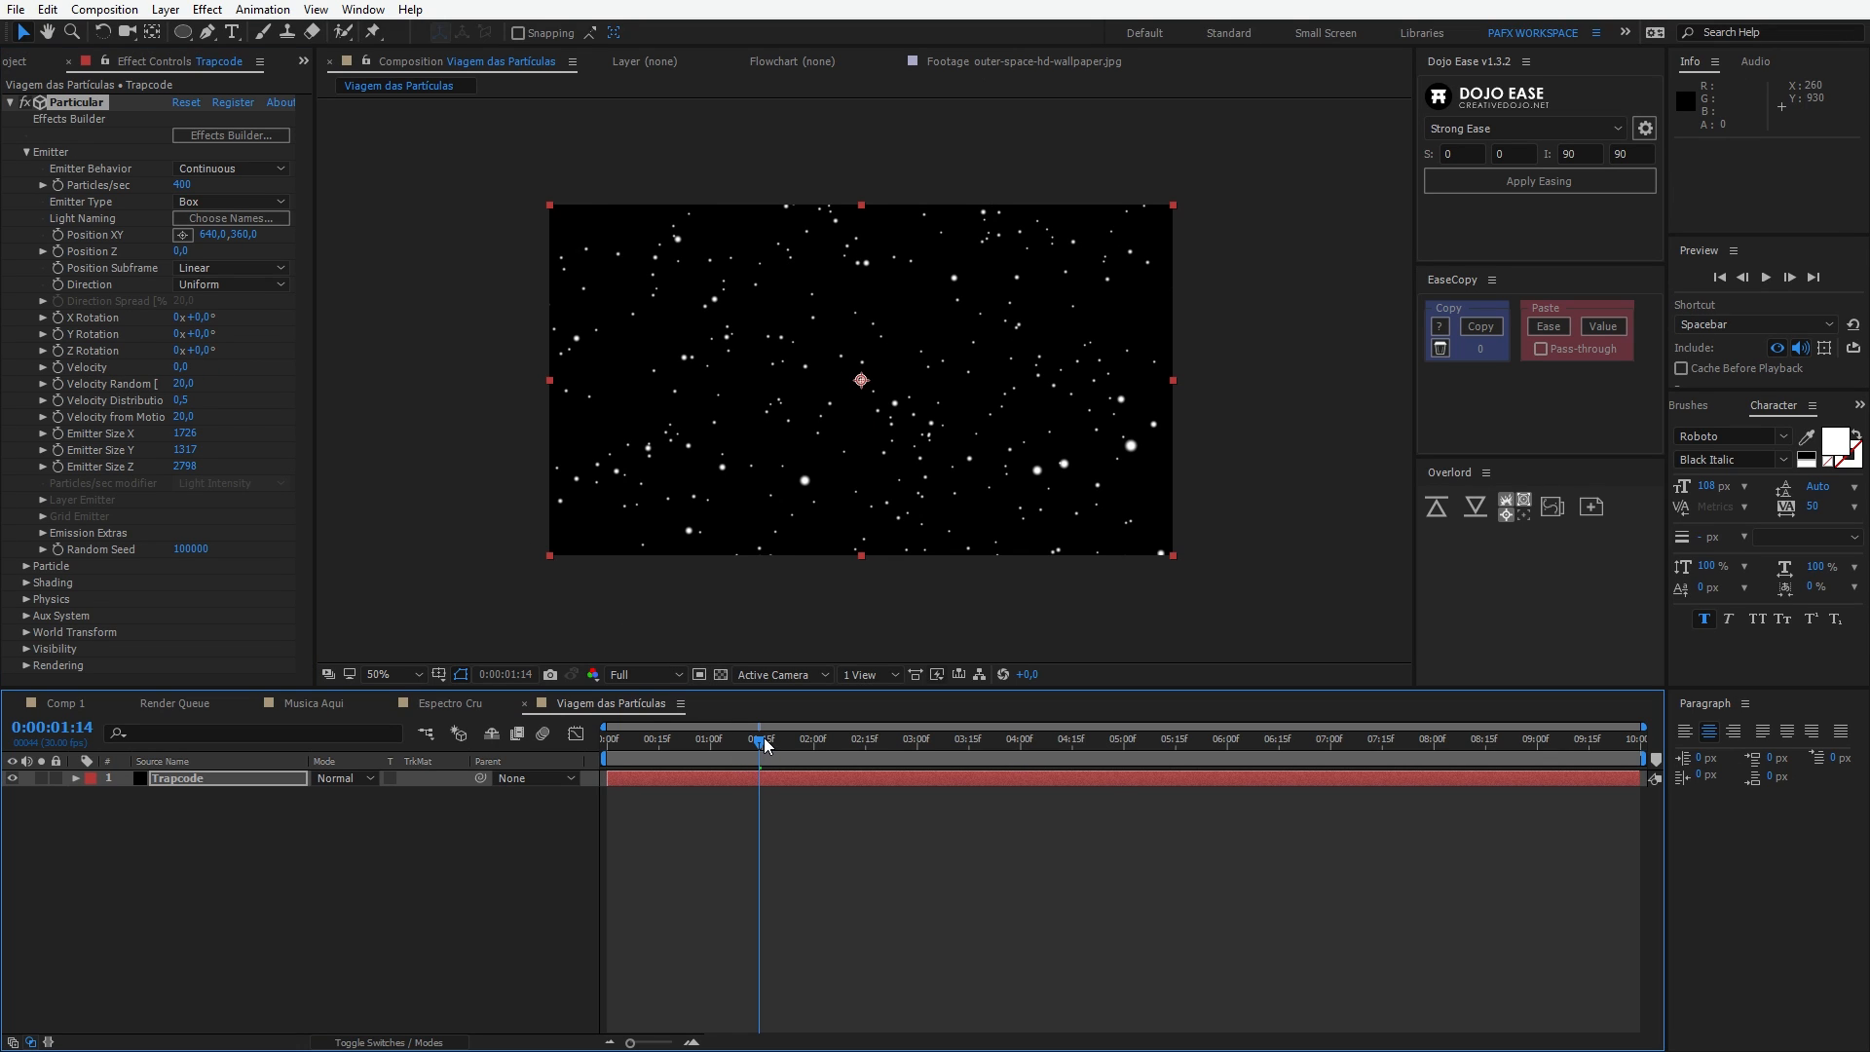
pyautogui.click(716, 722)
pyautogui.press('space')
pyautogui.press('space')
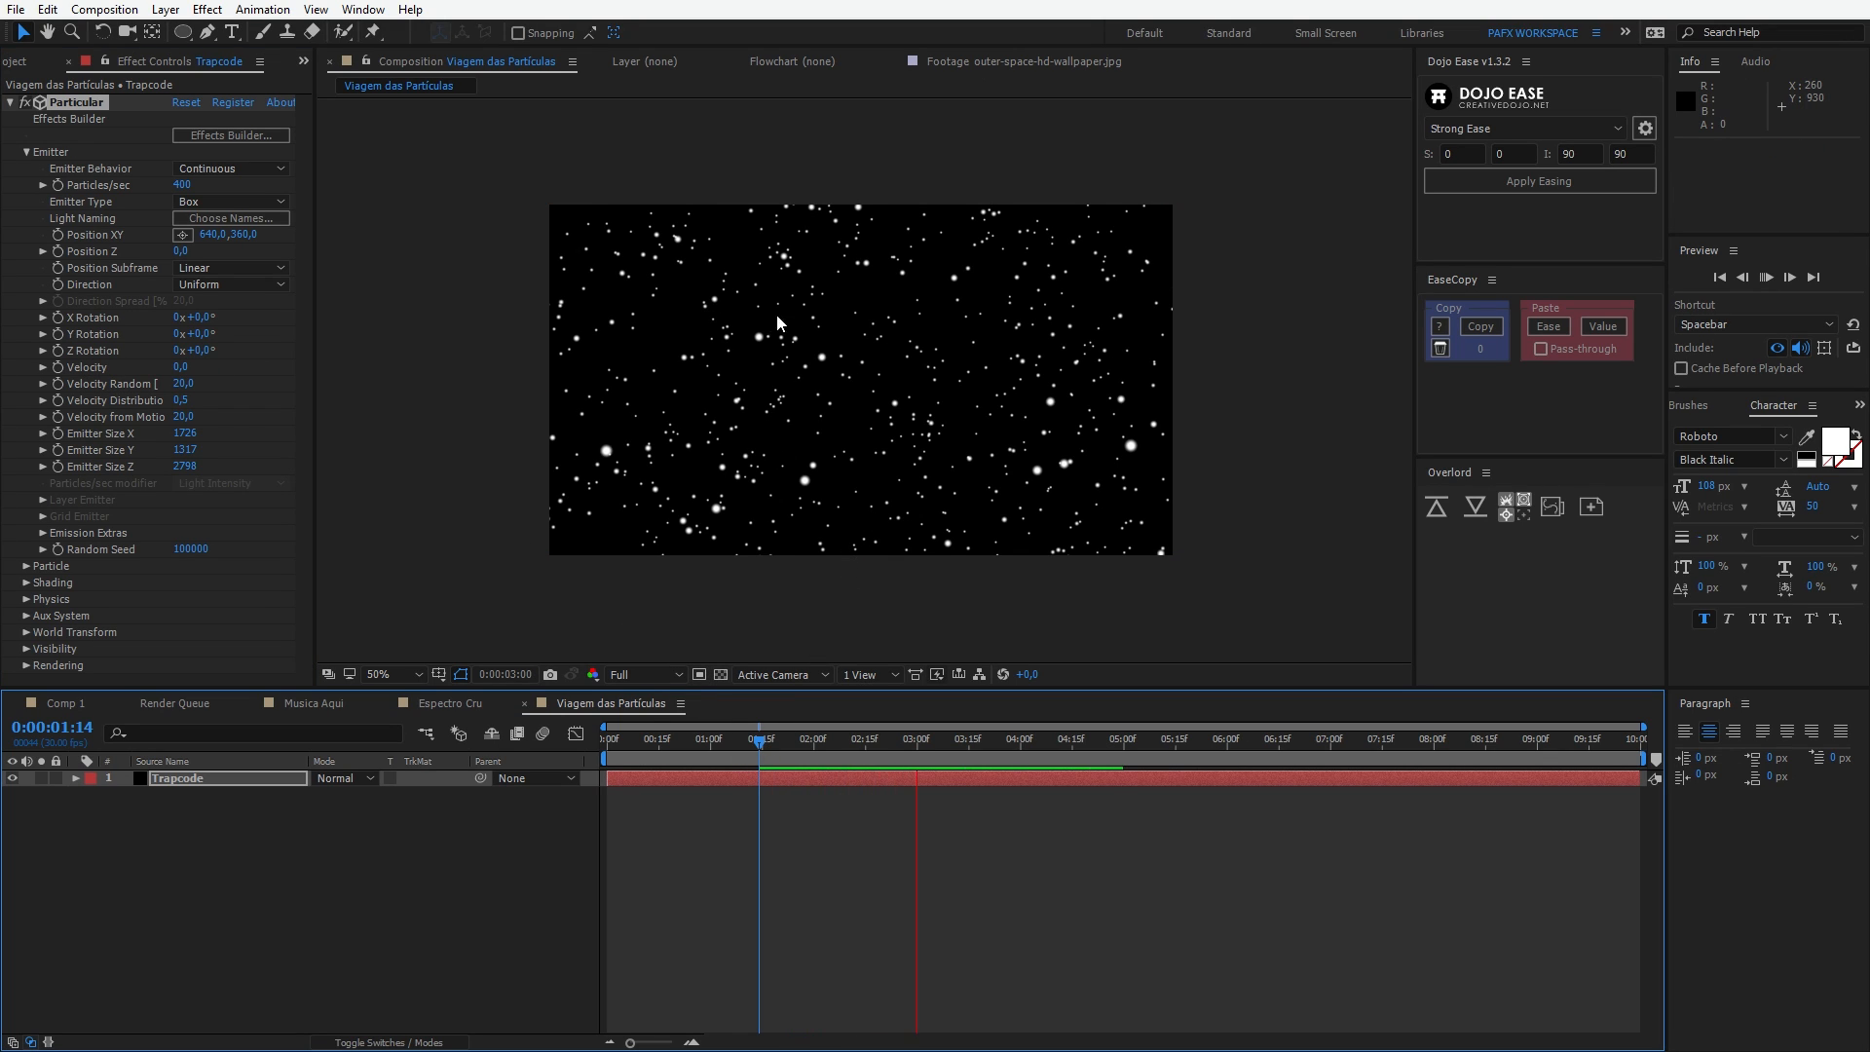
# Step: Set the emitter velocity to 10, preview the motion, and park the playhead at 0:00:01:17
pyautogui.click(182, 366)
pyautogui.write('10')
pyautogui.press('Return')
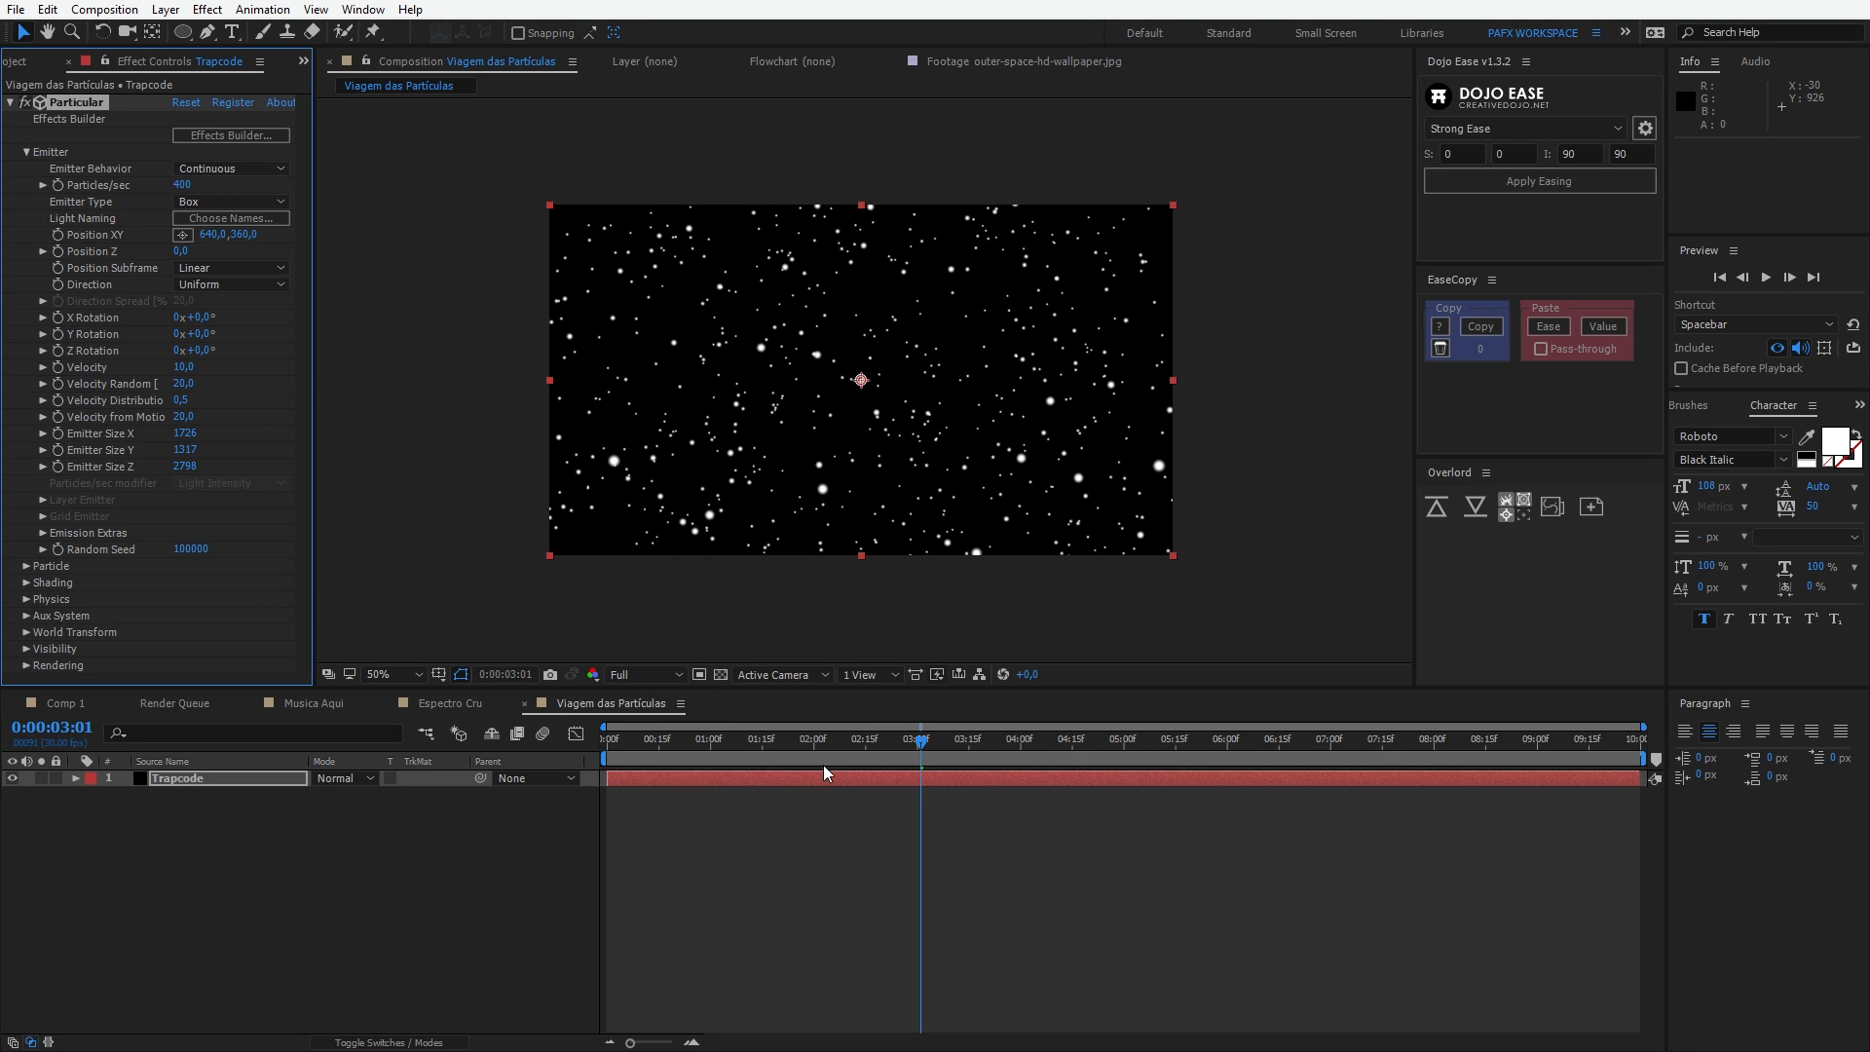
pyautogui.press('space')
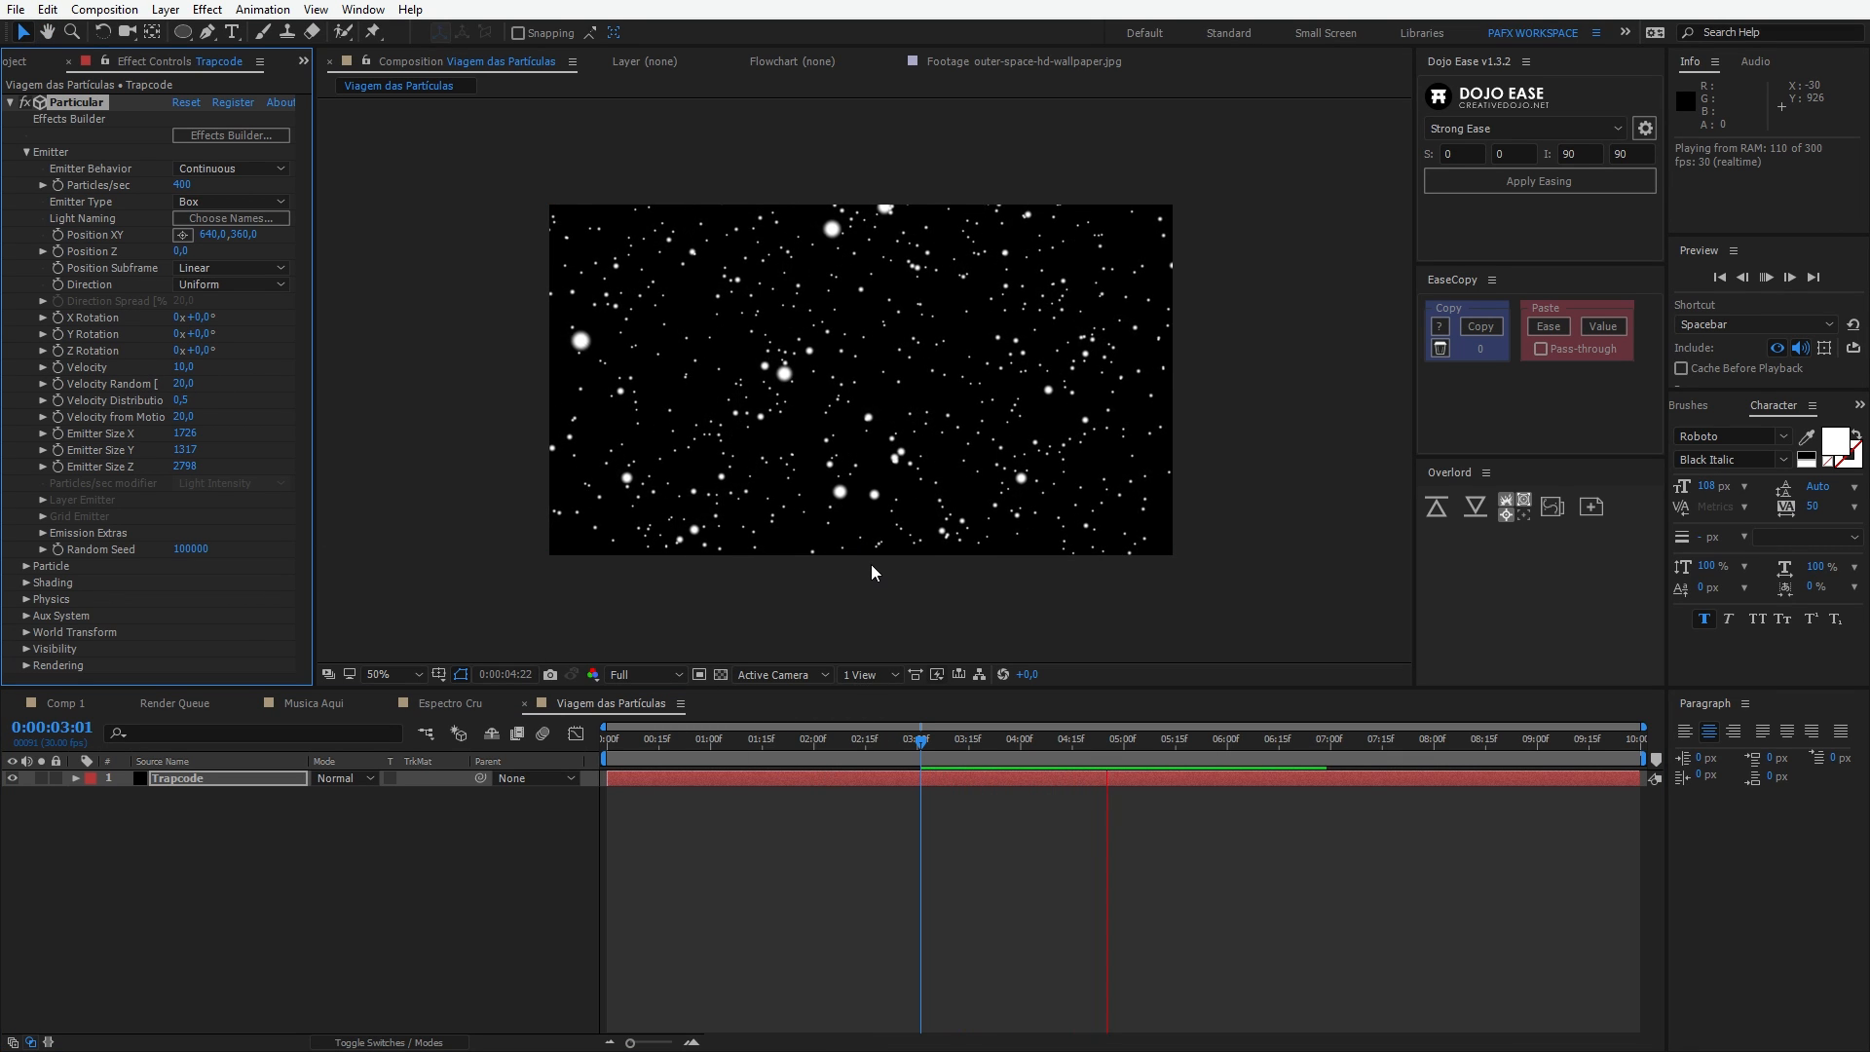
pyautogui.moveTo(772, 734)
pyautogui.mouseDown()
pyautogui.moveTo(693, 732)
pyautogui.moveTo(790, 733)
pyautogui.moveTo(769, 732)
pyautogui.mouseUp()
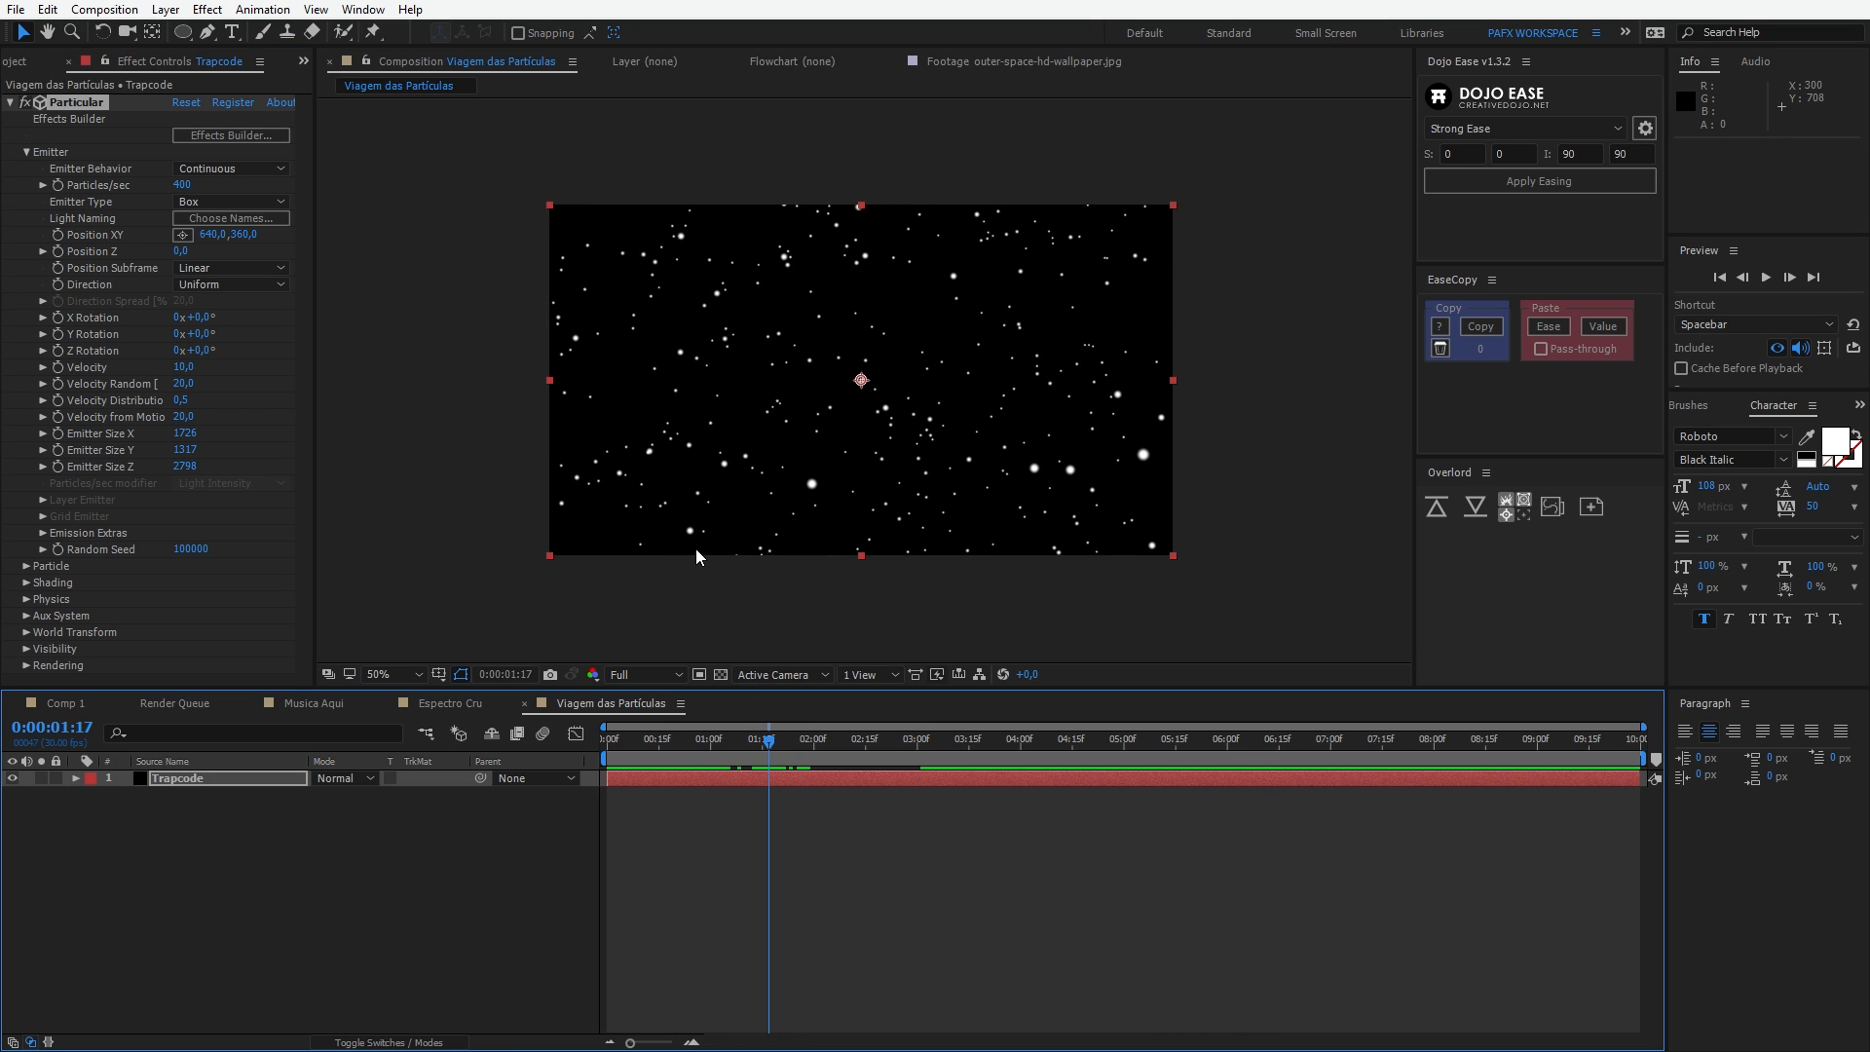
# Step: Set the particle life to 10 seconds in Particular's Particle settings
pyautogui.click(26, 566)
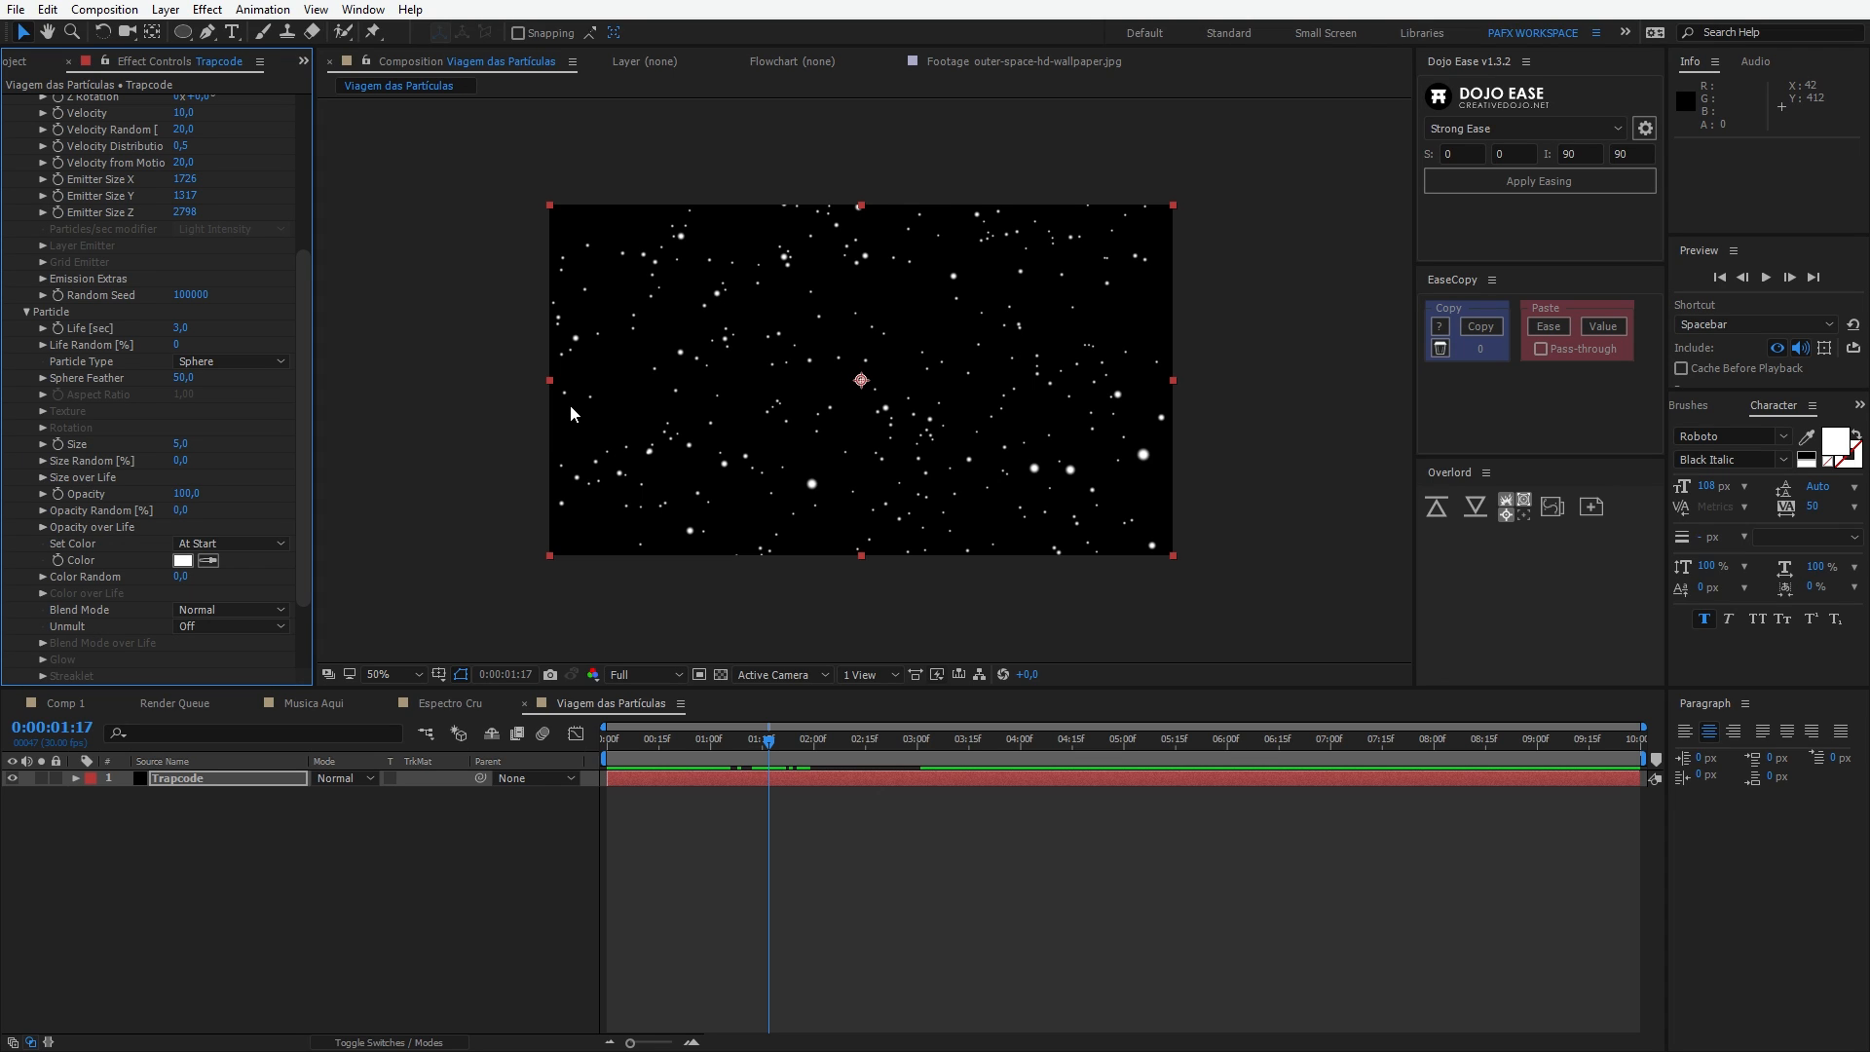
pyautogui.click(181, 329)
pyautogui.press('Return')
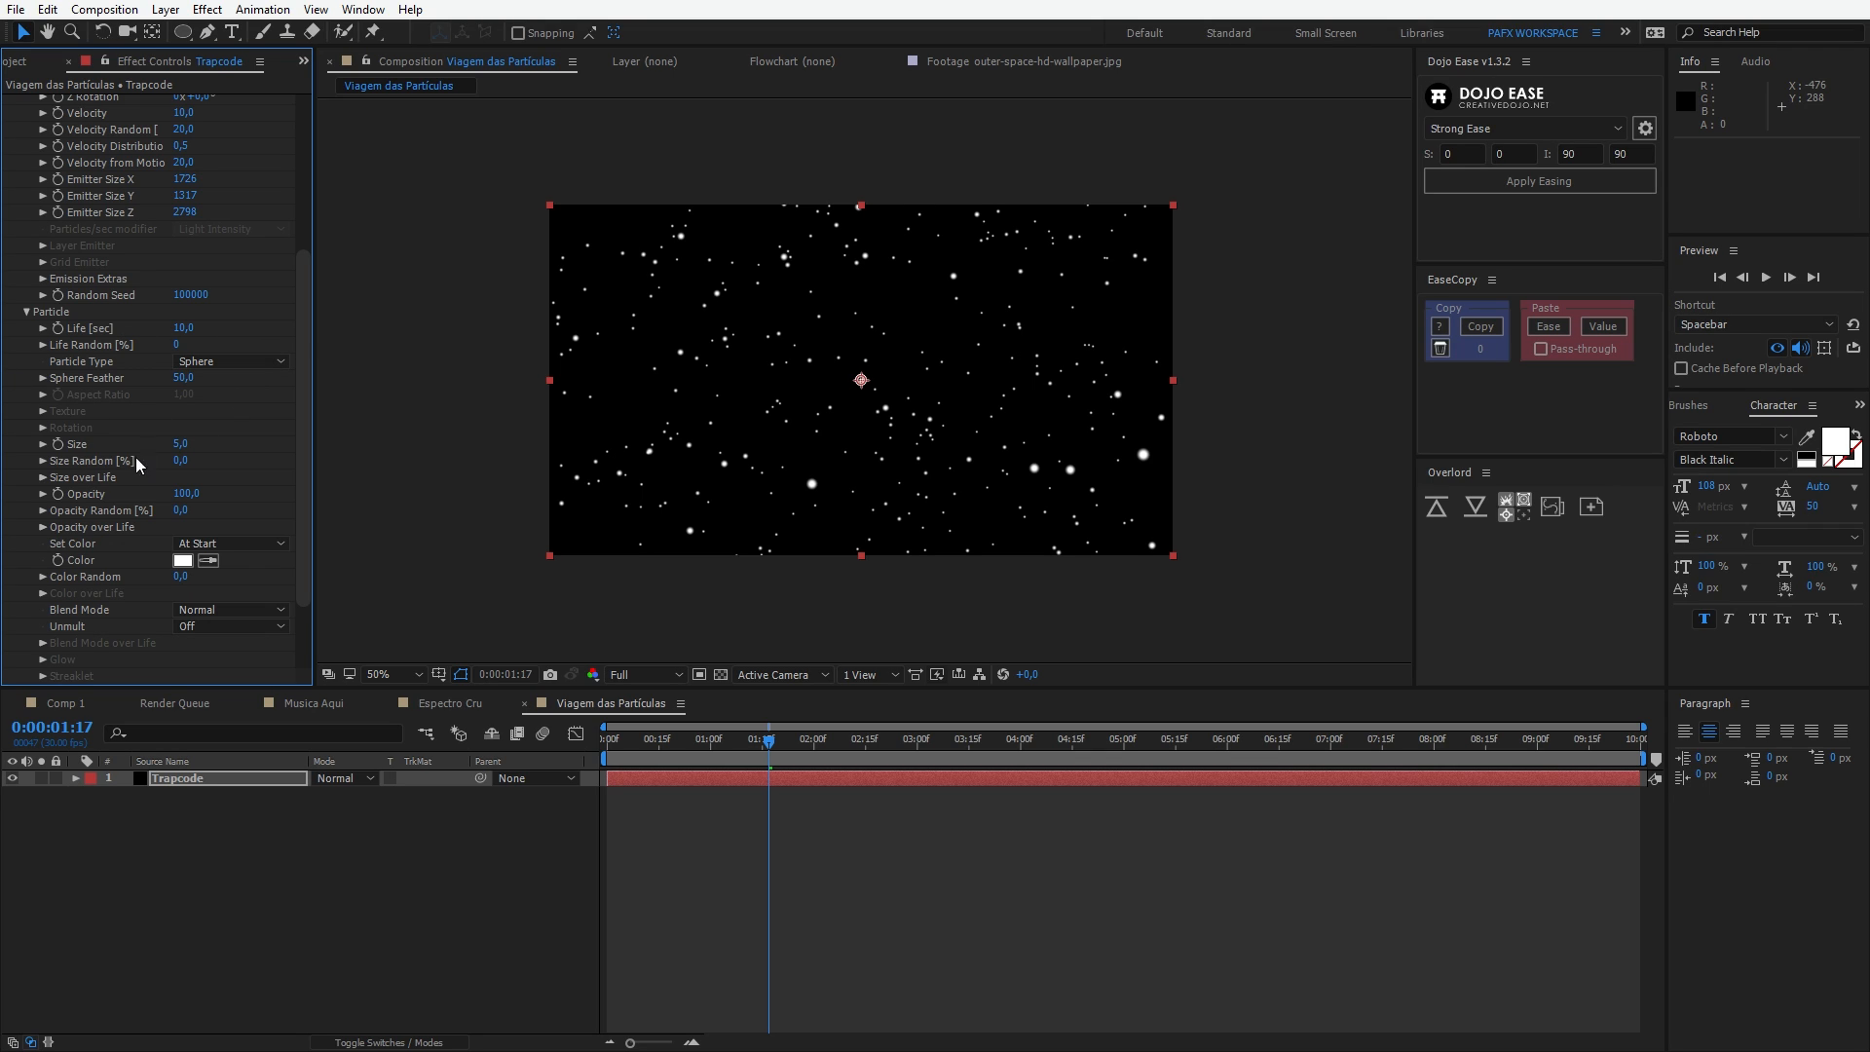
# Step: Try a particle size of 2, then undo it to compare the particles up close
pyautogui.click(175, 443)
pyautogui.write('2')
pyautogui.press('Return')
pyautogui.hotkey('ctrl', 'z')
pyautogui.press('.')
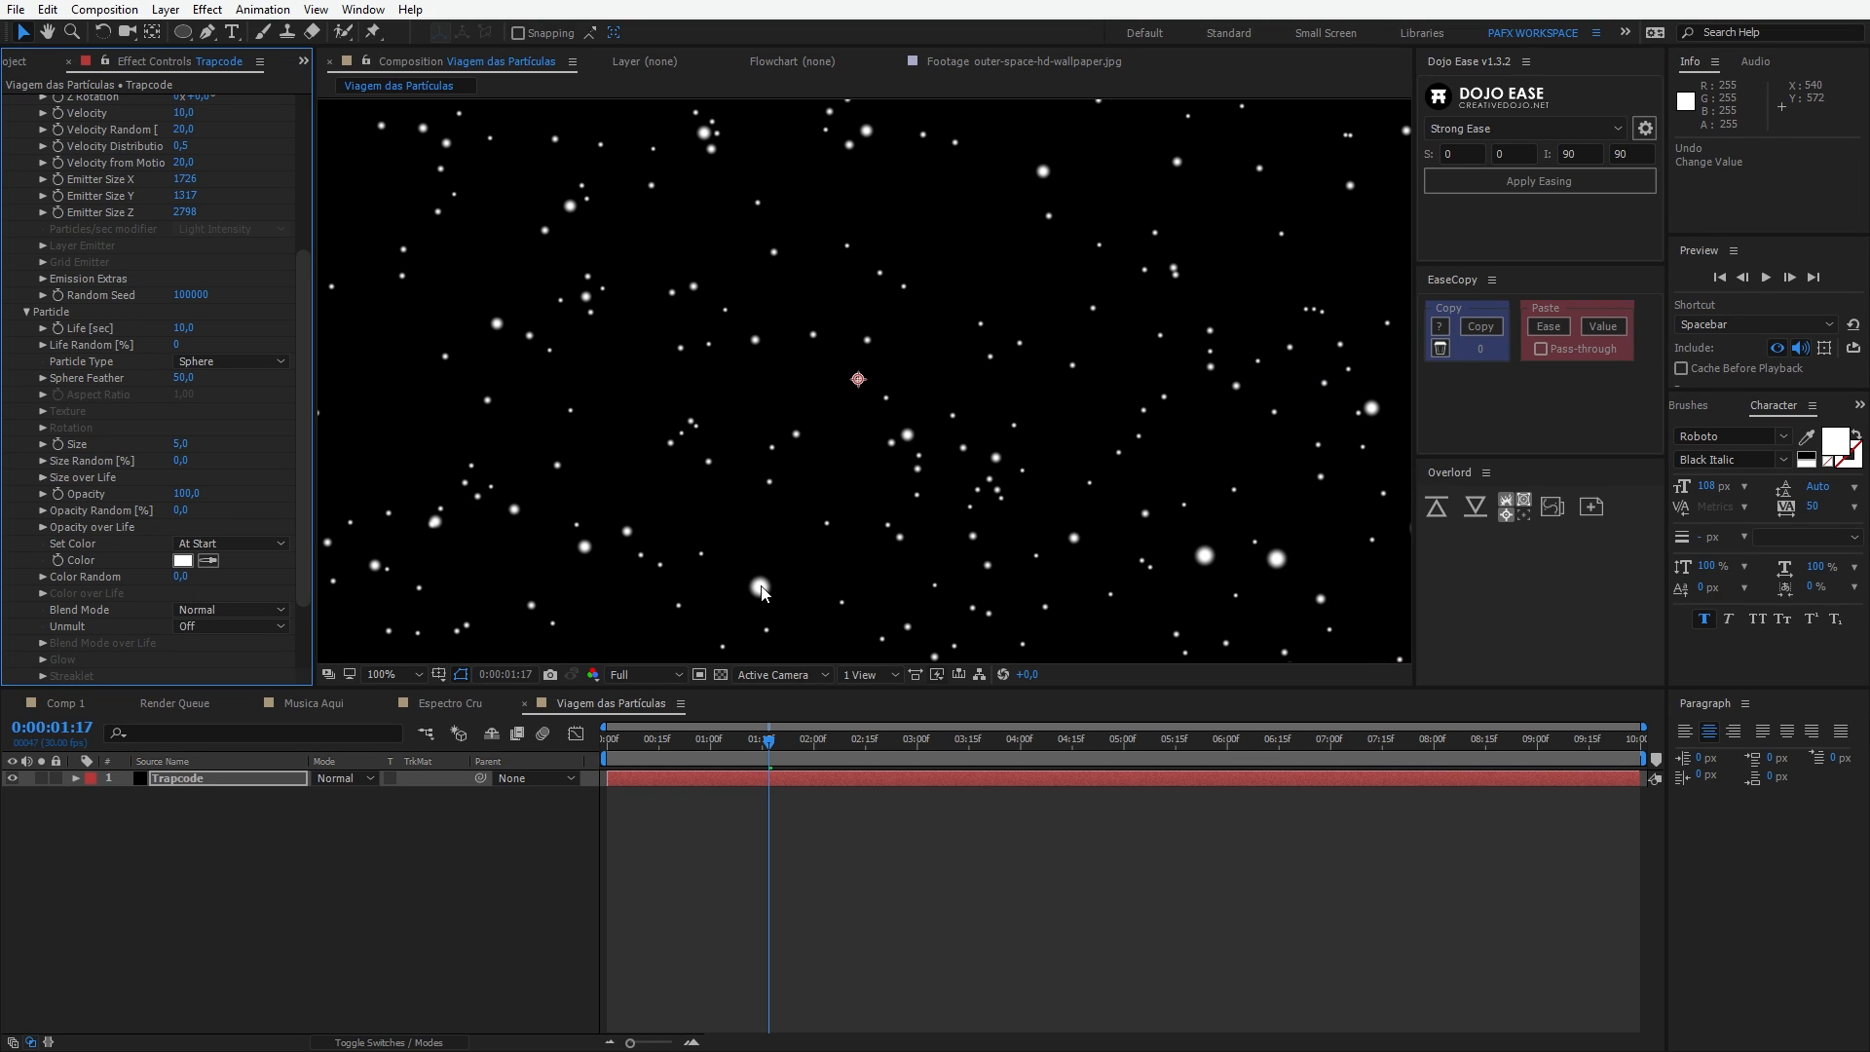
# Step: Set the particle size to 2 and check the particles at 100% and 50% magnification
pyautogui.click(180, 444)
pyautogui.write('2')
pyautogui.press('Tab')
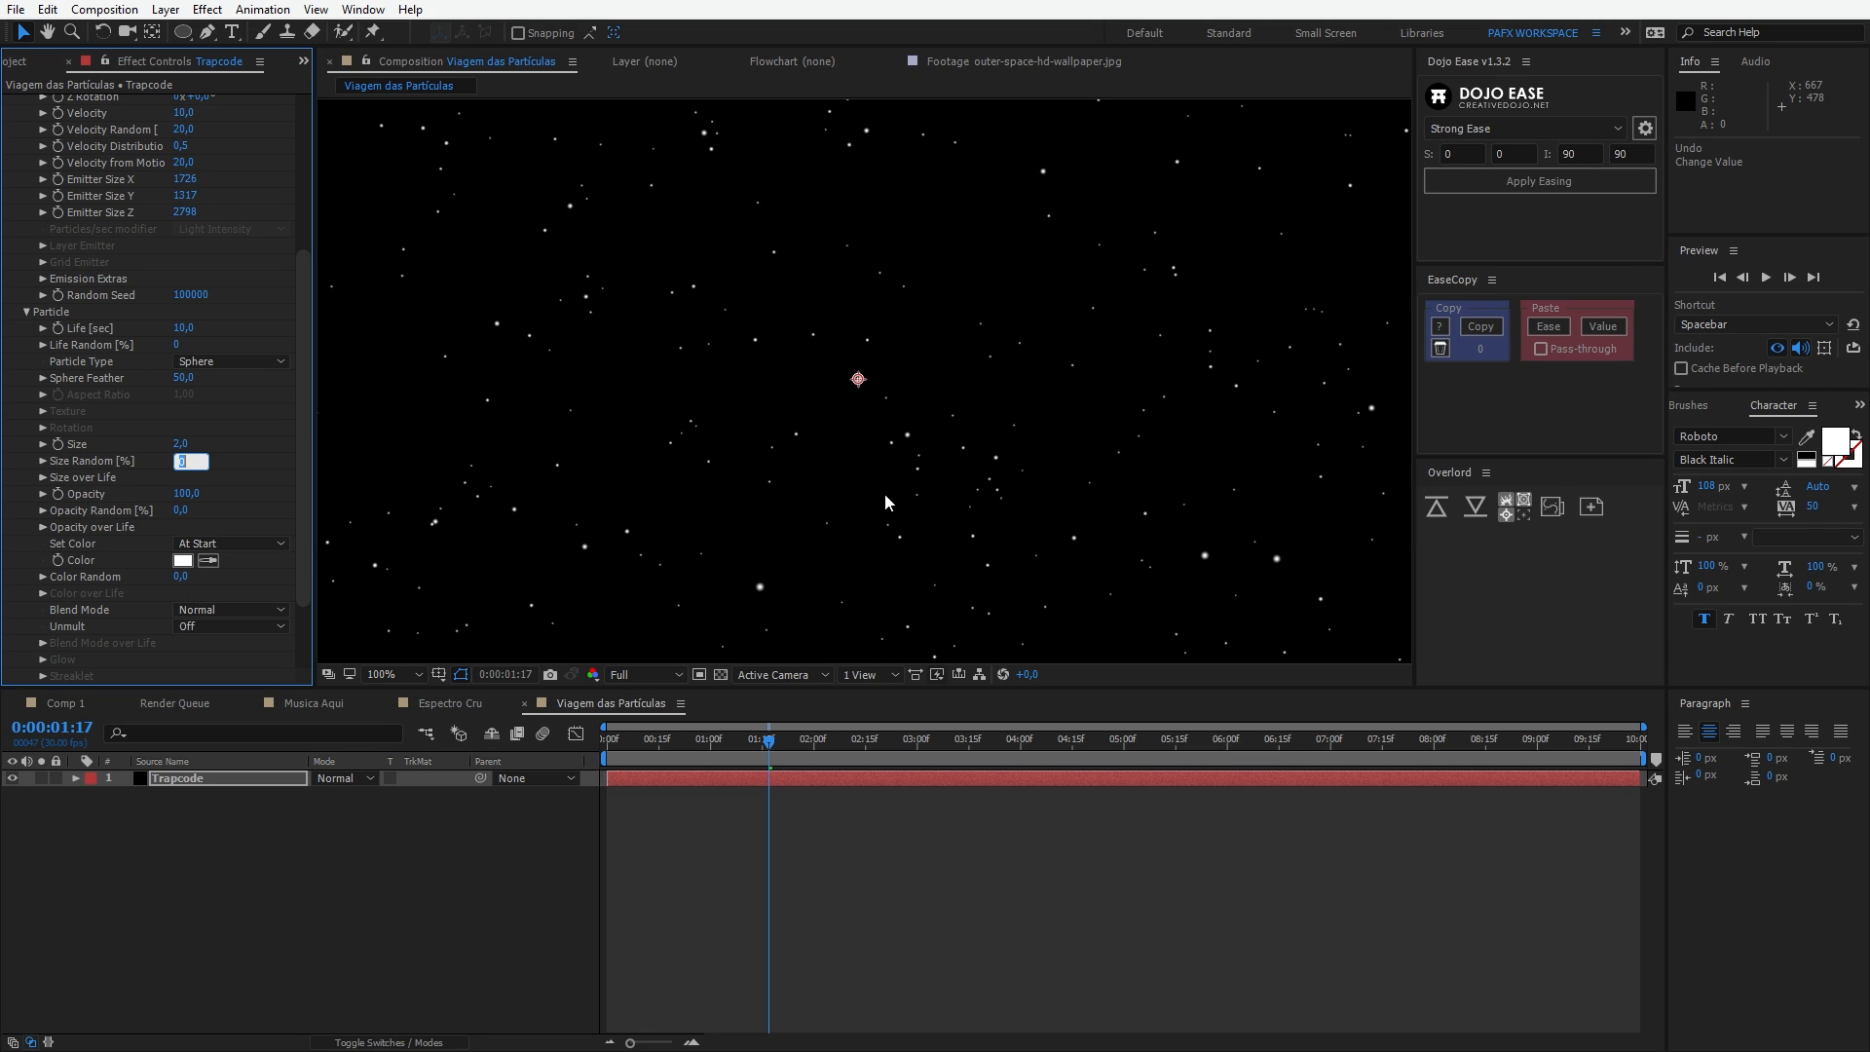
pyautogui.press(',')
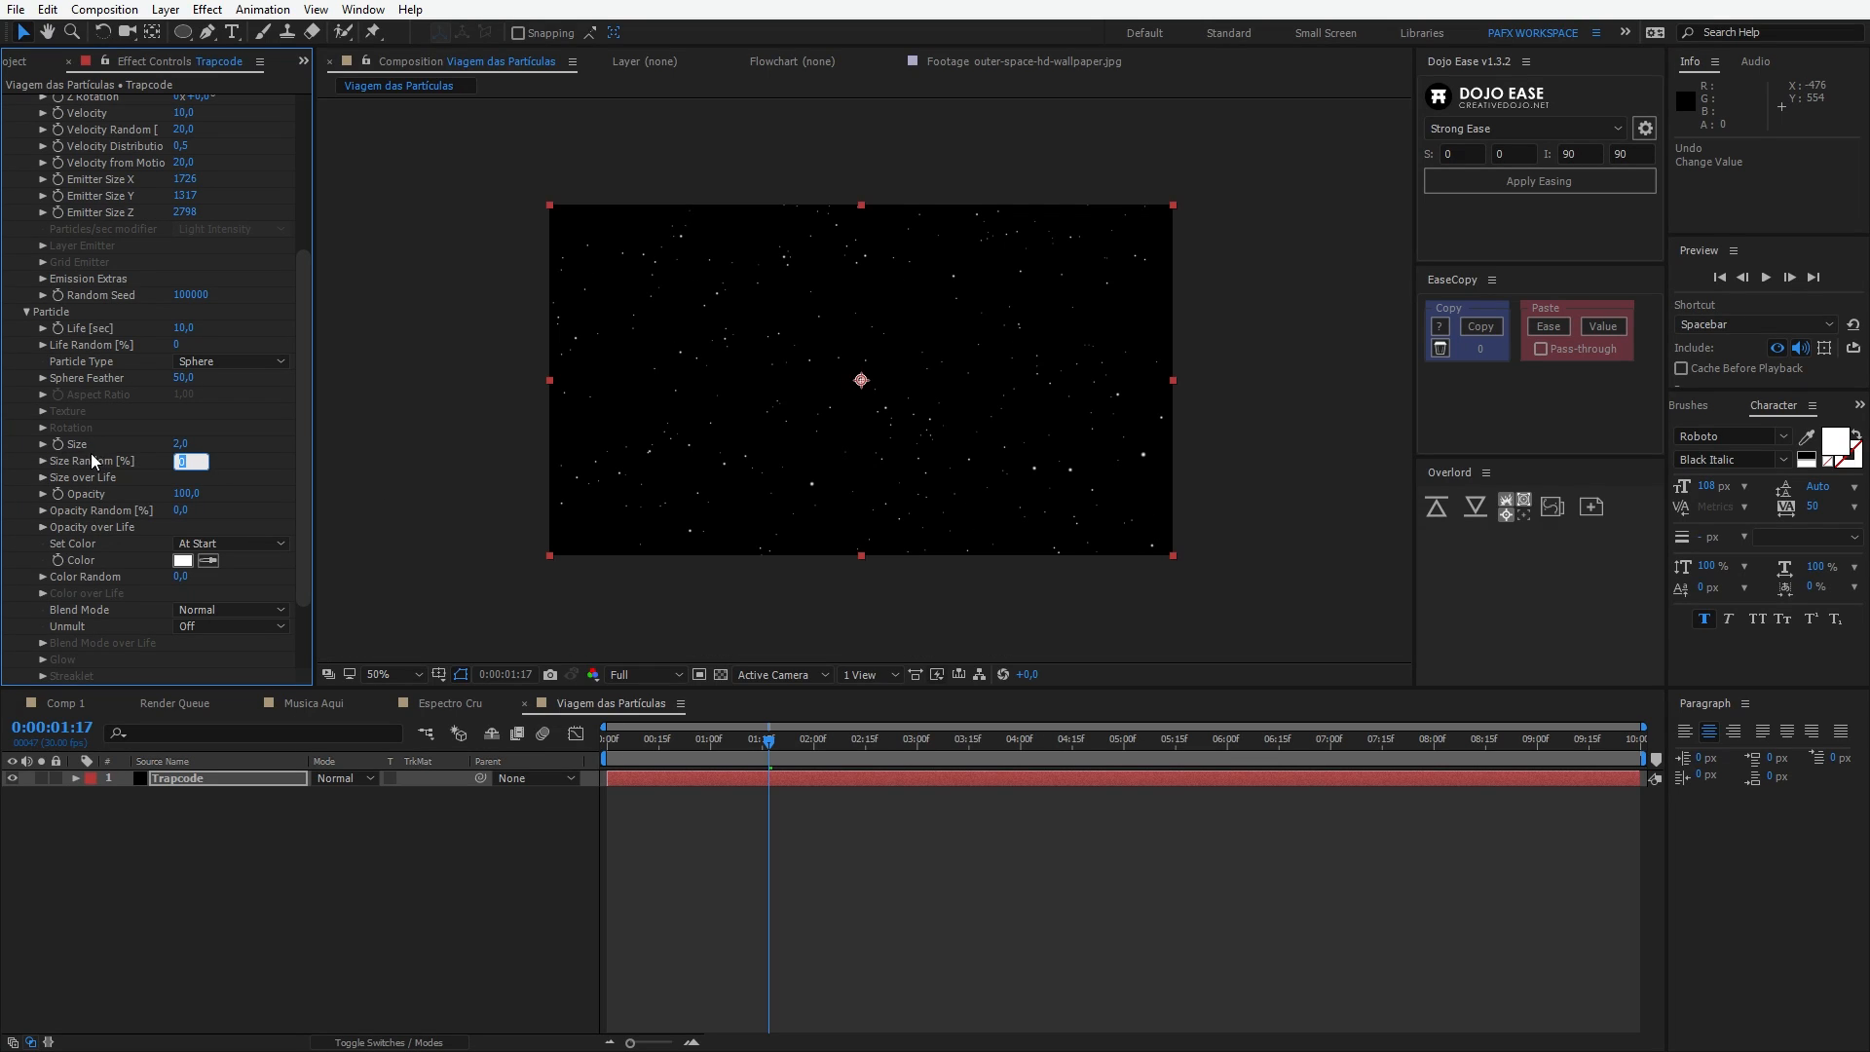
pyautogui.press('Return')
pyautogui.press('.')
pyautogui.press(',')
# Step: Set Size Random to 100%, compare the particles against 0%, and restore the 100% value
pyautogui.moveTo(177, 461); pyautogui.dragTo(1157, 477)
pyautogui.click(834, 894)
pyautogui.press('.')
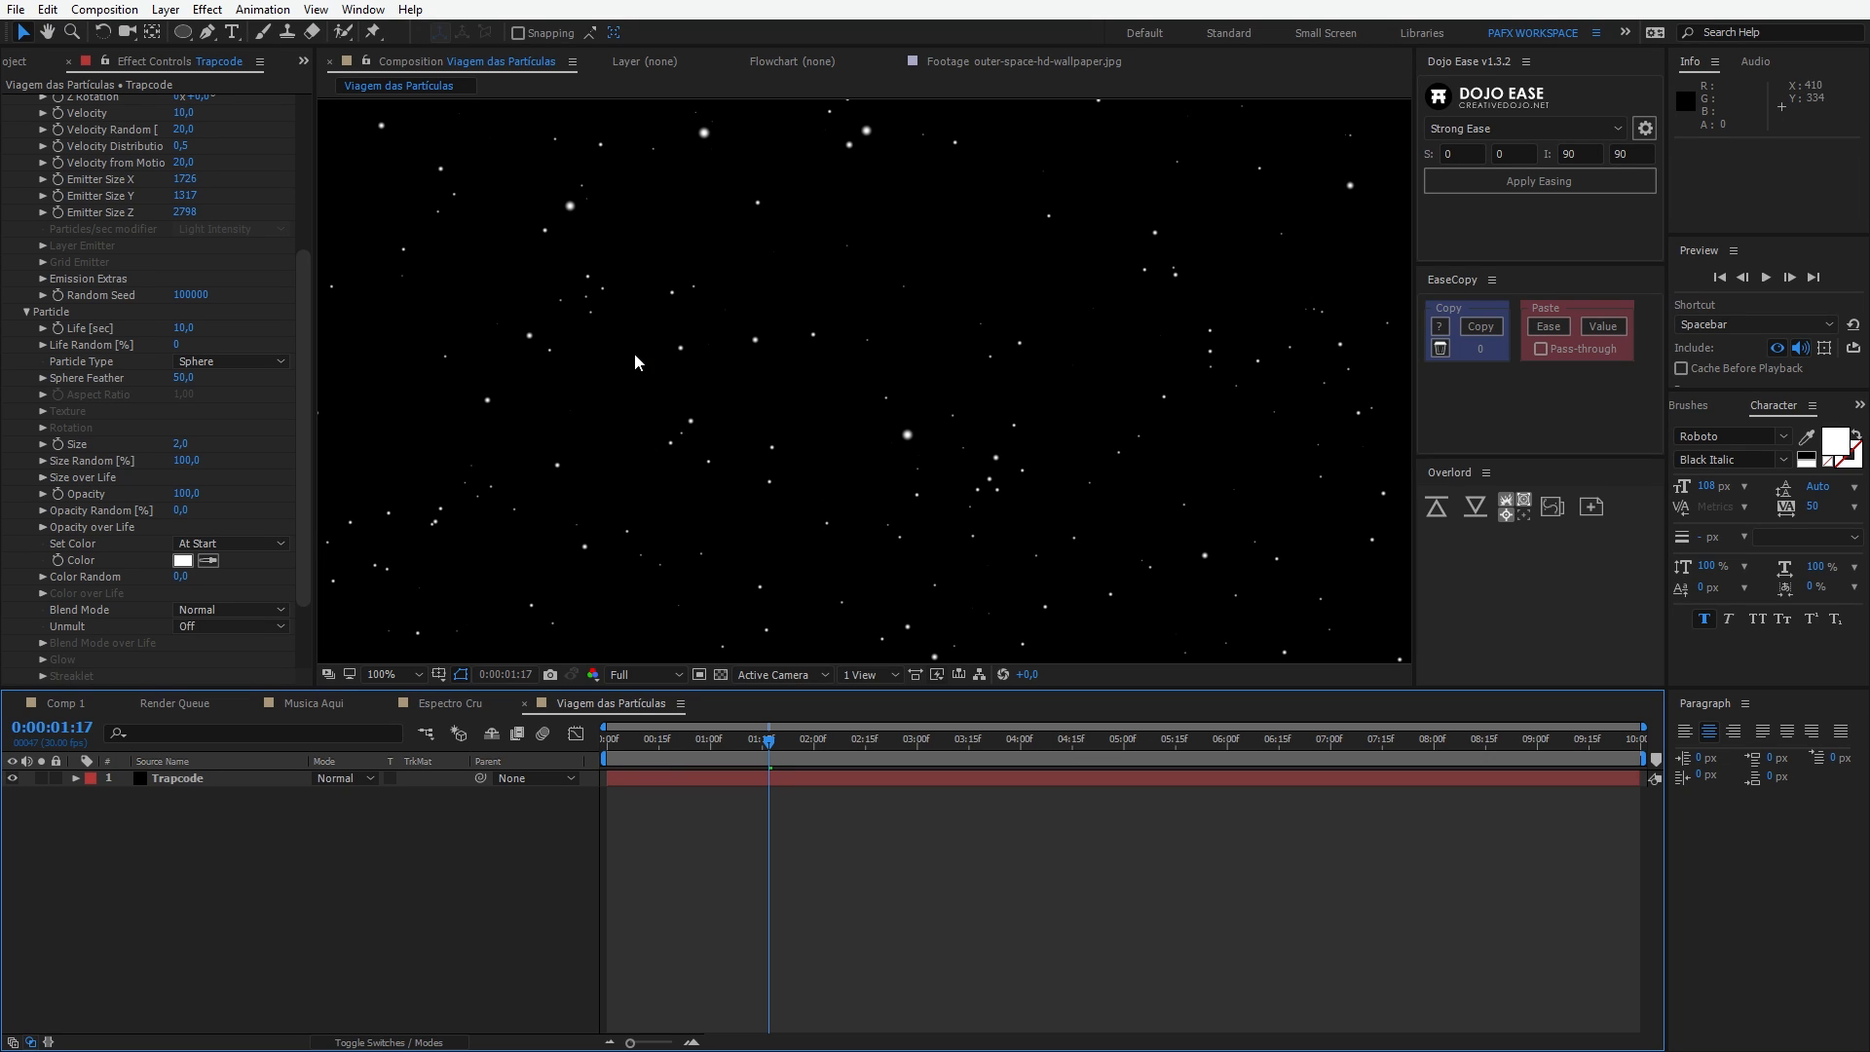
pyautogui.click(178, 450)
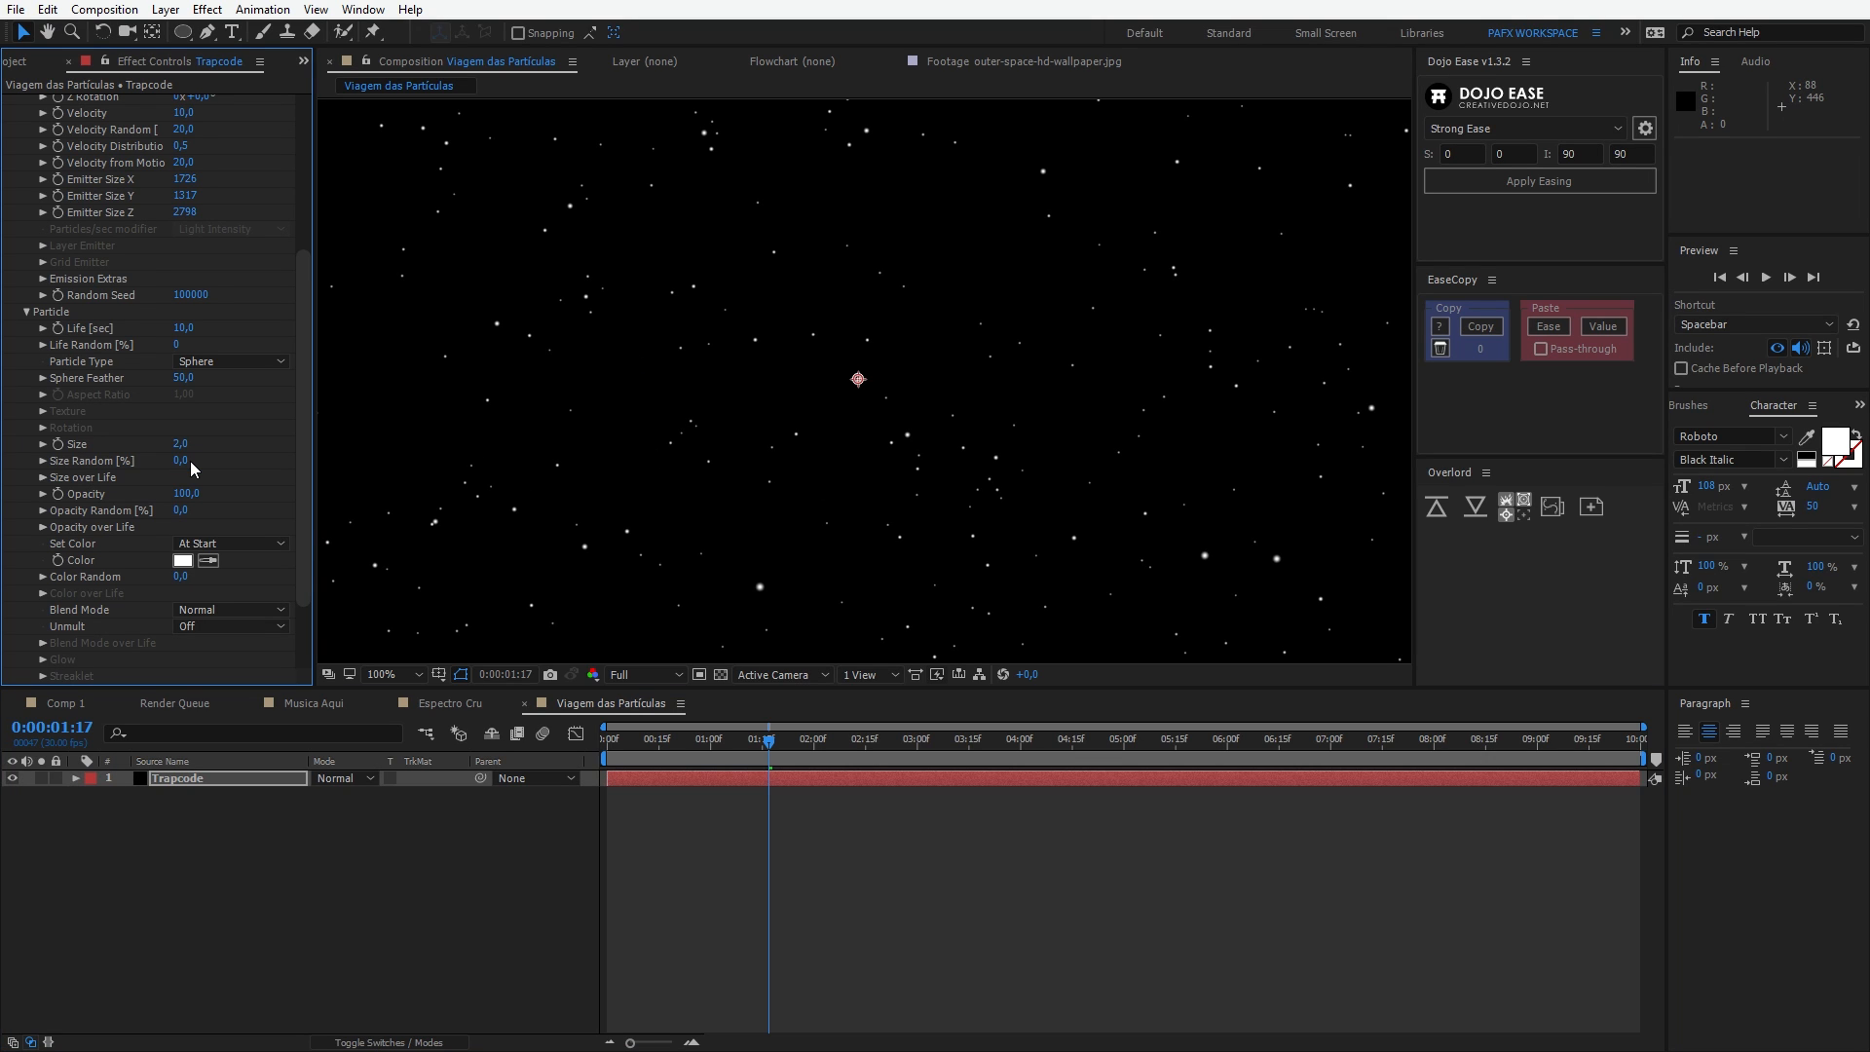
pyautogui.hotkey('ctrl', 'z')
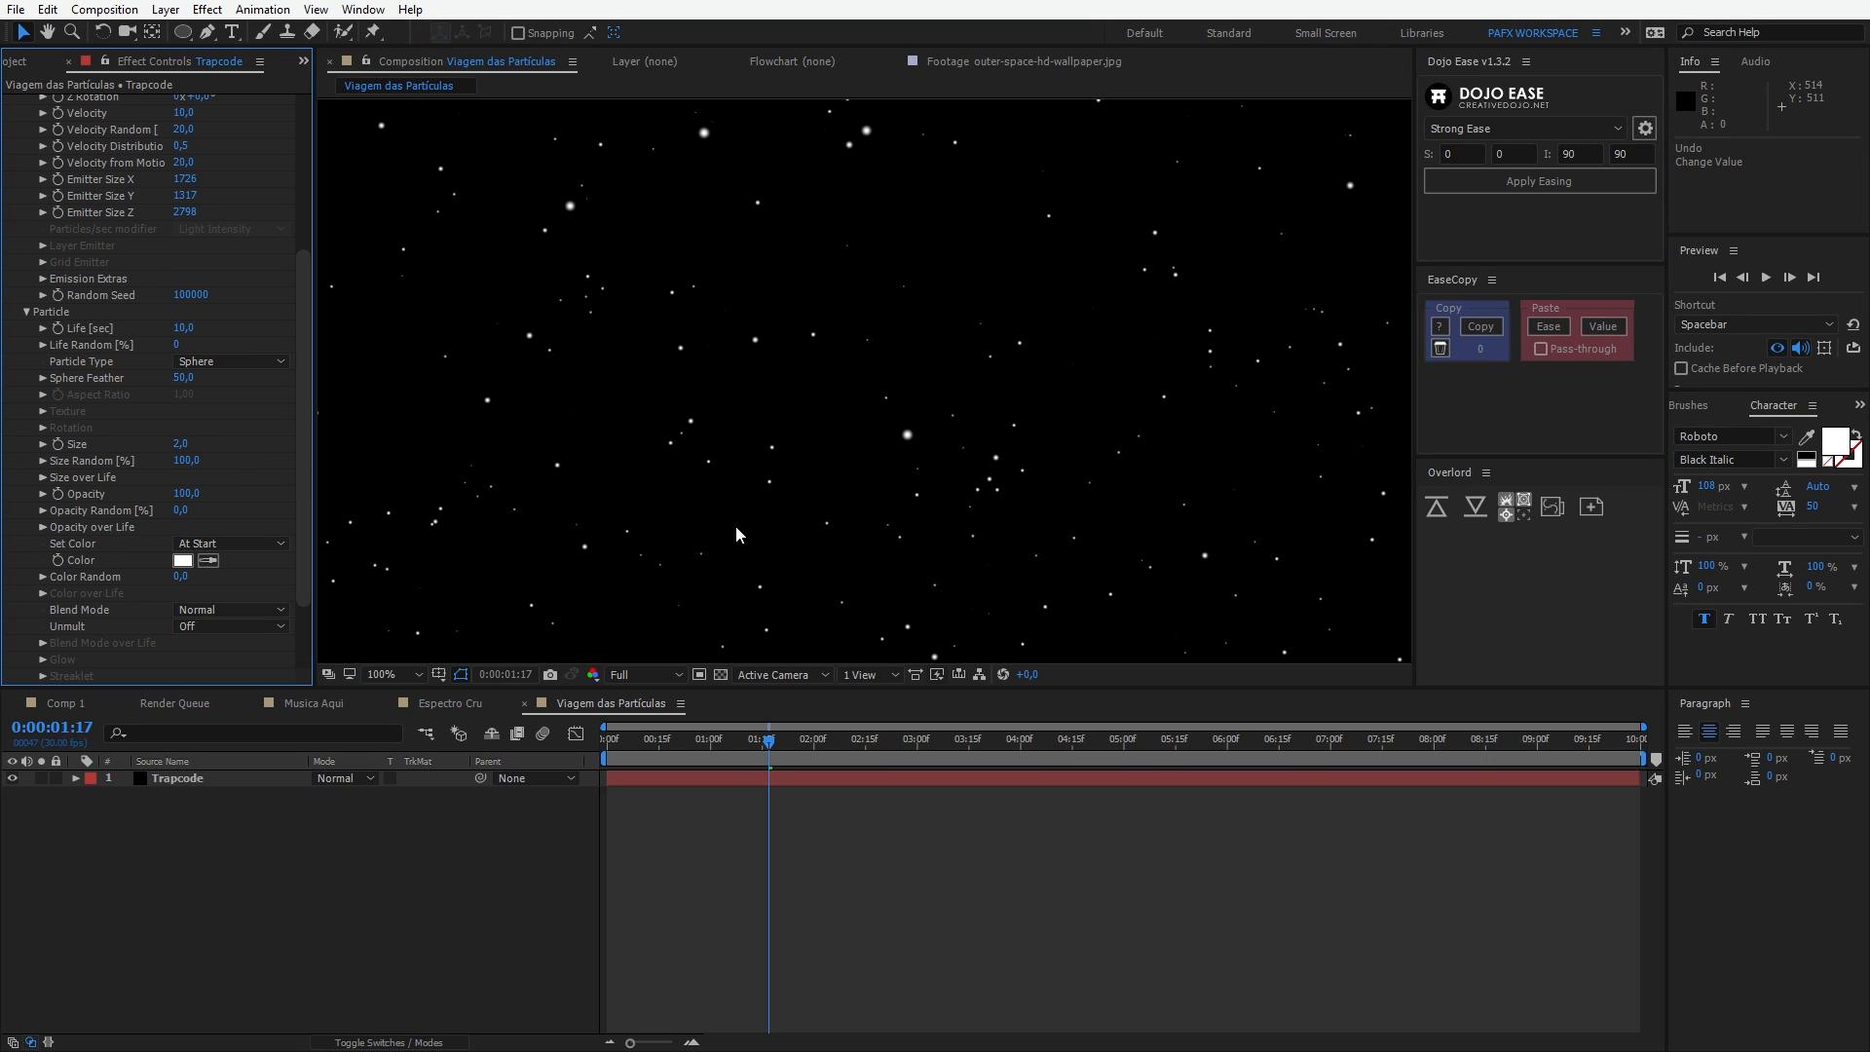
# Step: Expand the Size over Life settings and preview the particle animation from the first frame
pyautogui.click(43, 475)
pyautogui.press('h')
pyautogui.moveTo(799, 537); pyautogui.dragTo(814, 534)
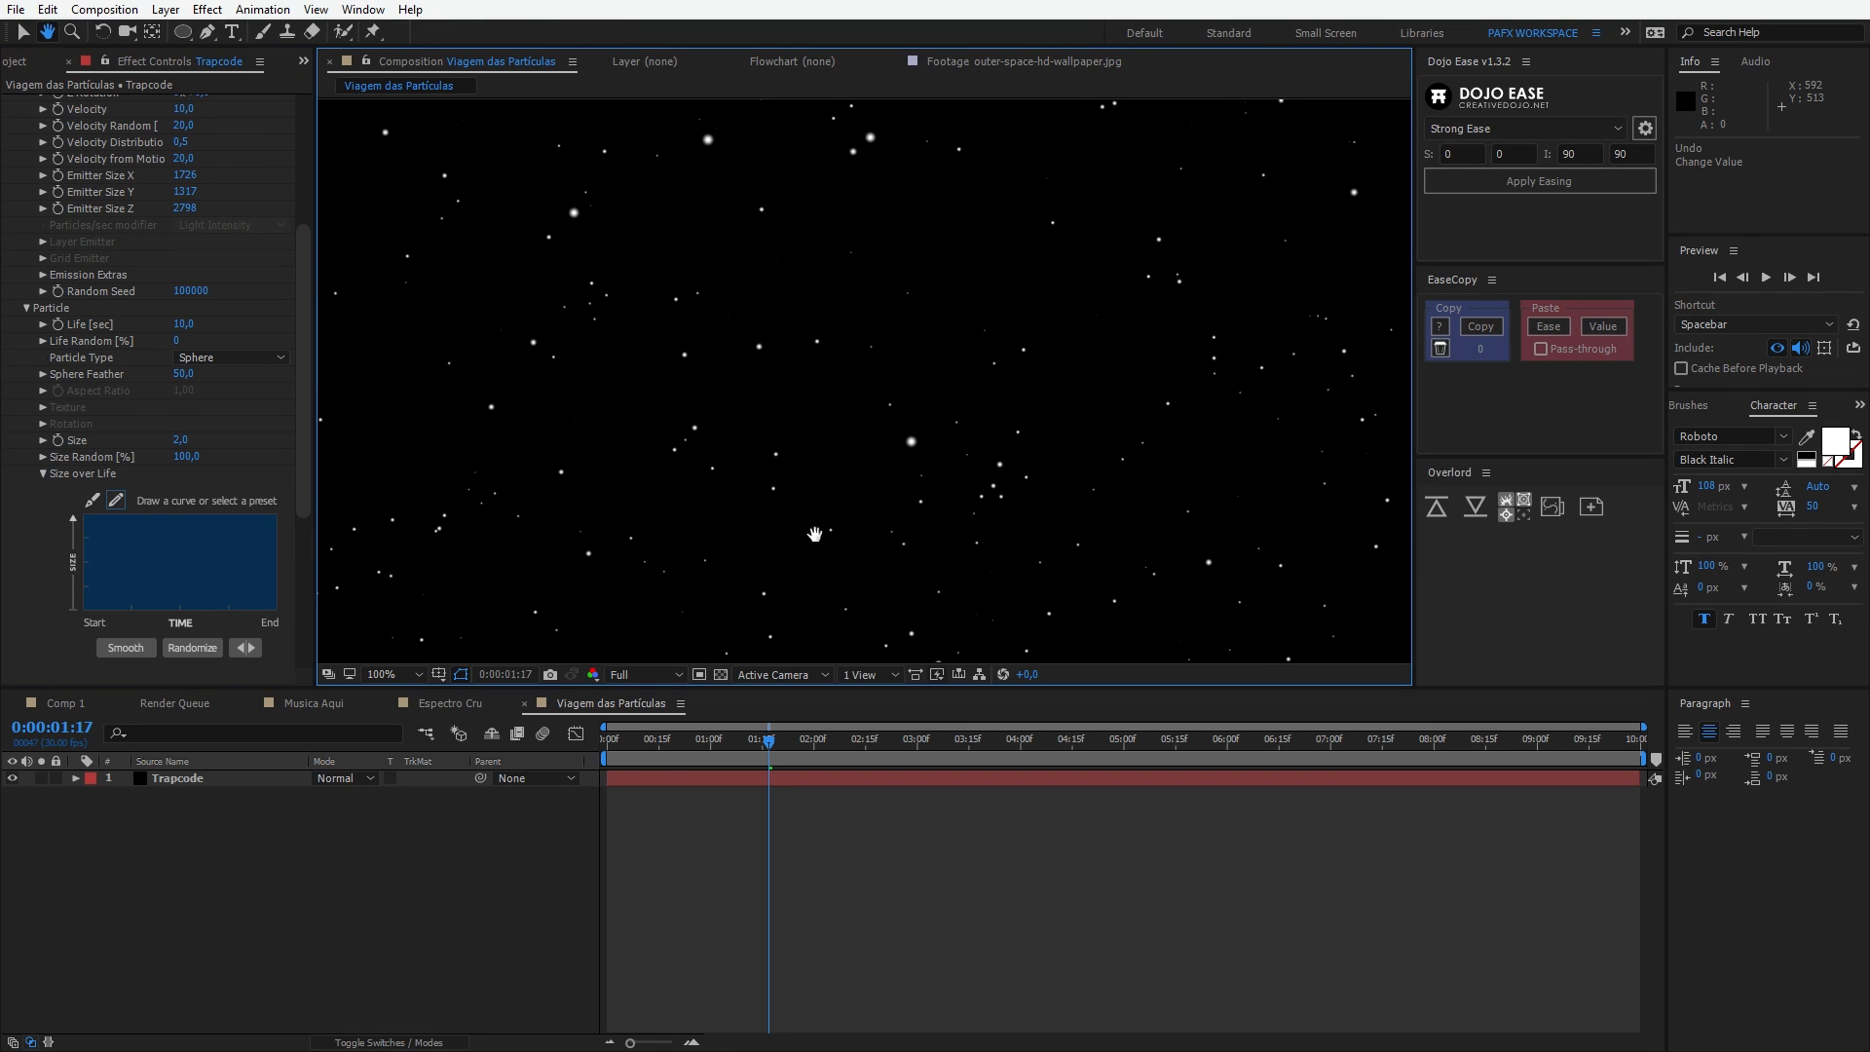
pyautogui.scroll(-1, 814, 534)
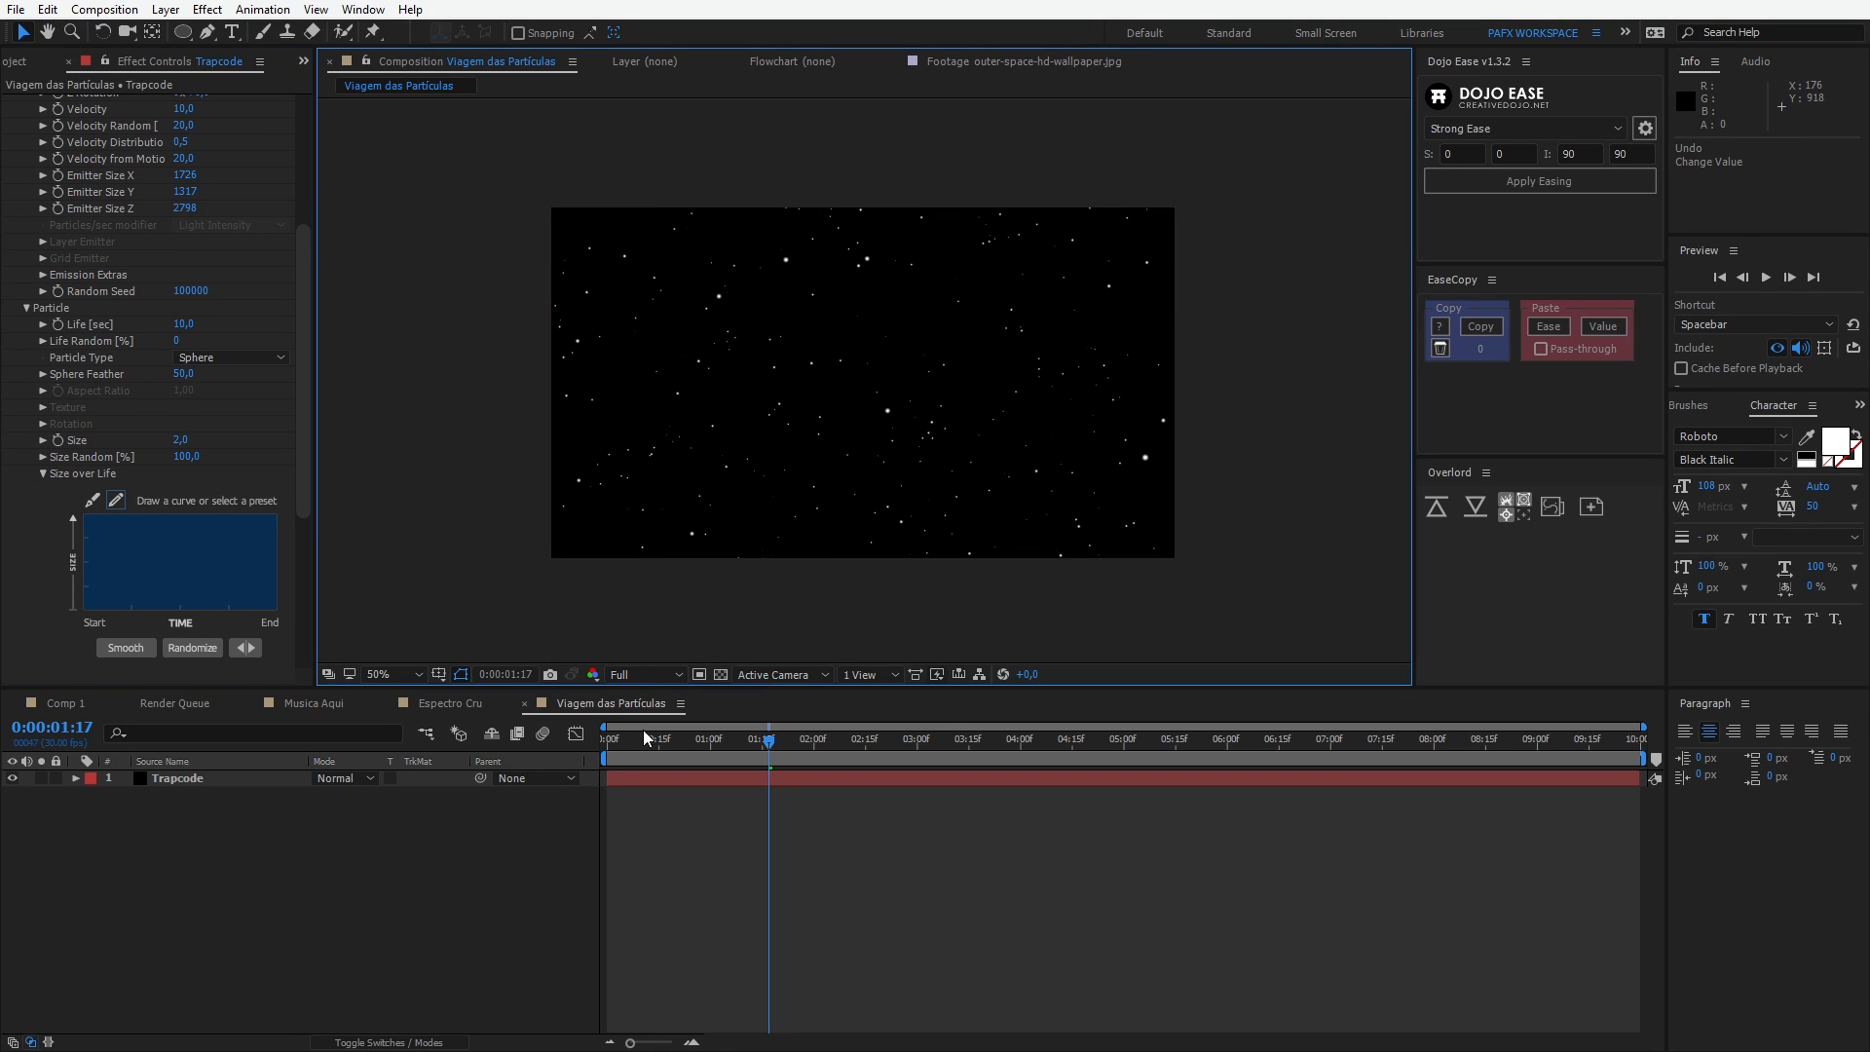
pyautogui.moveTo(650, 735); pyautogui.dragTo(481, 746)
pyautogui.press('space')
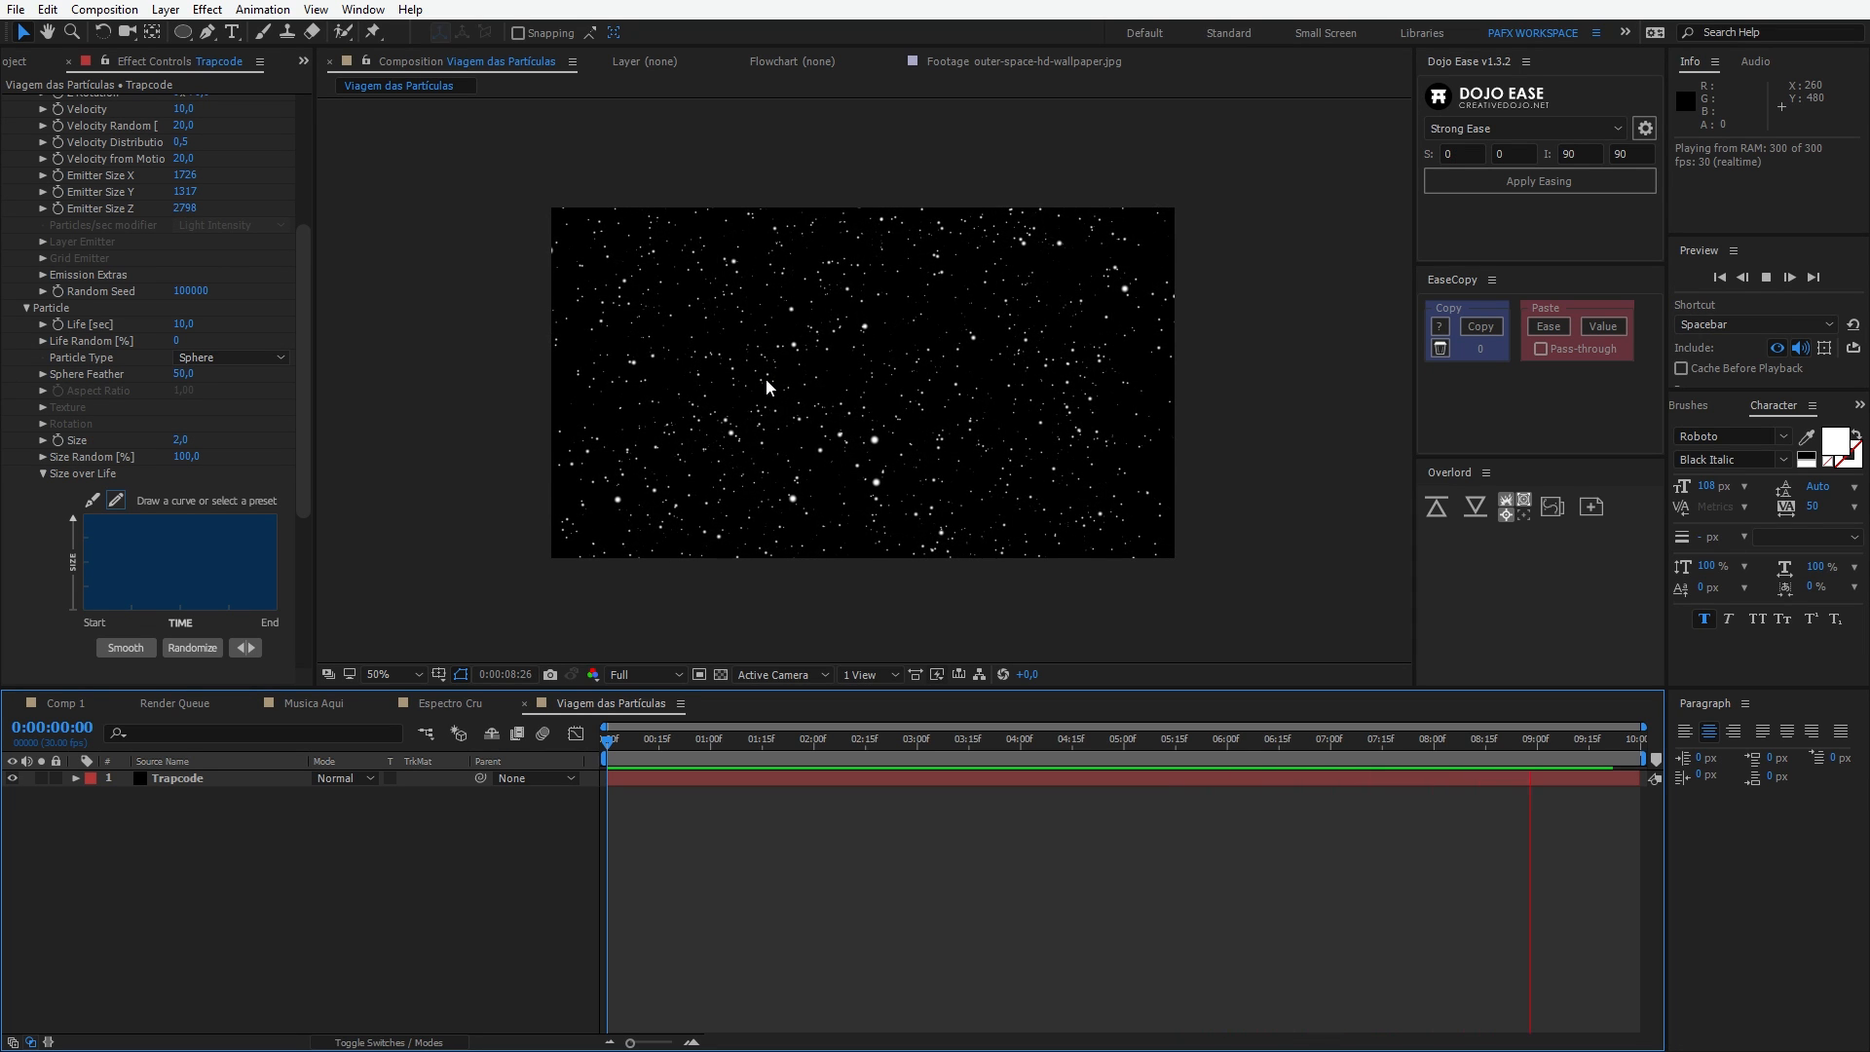
pyautogui.press('space')
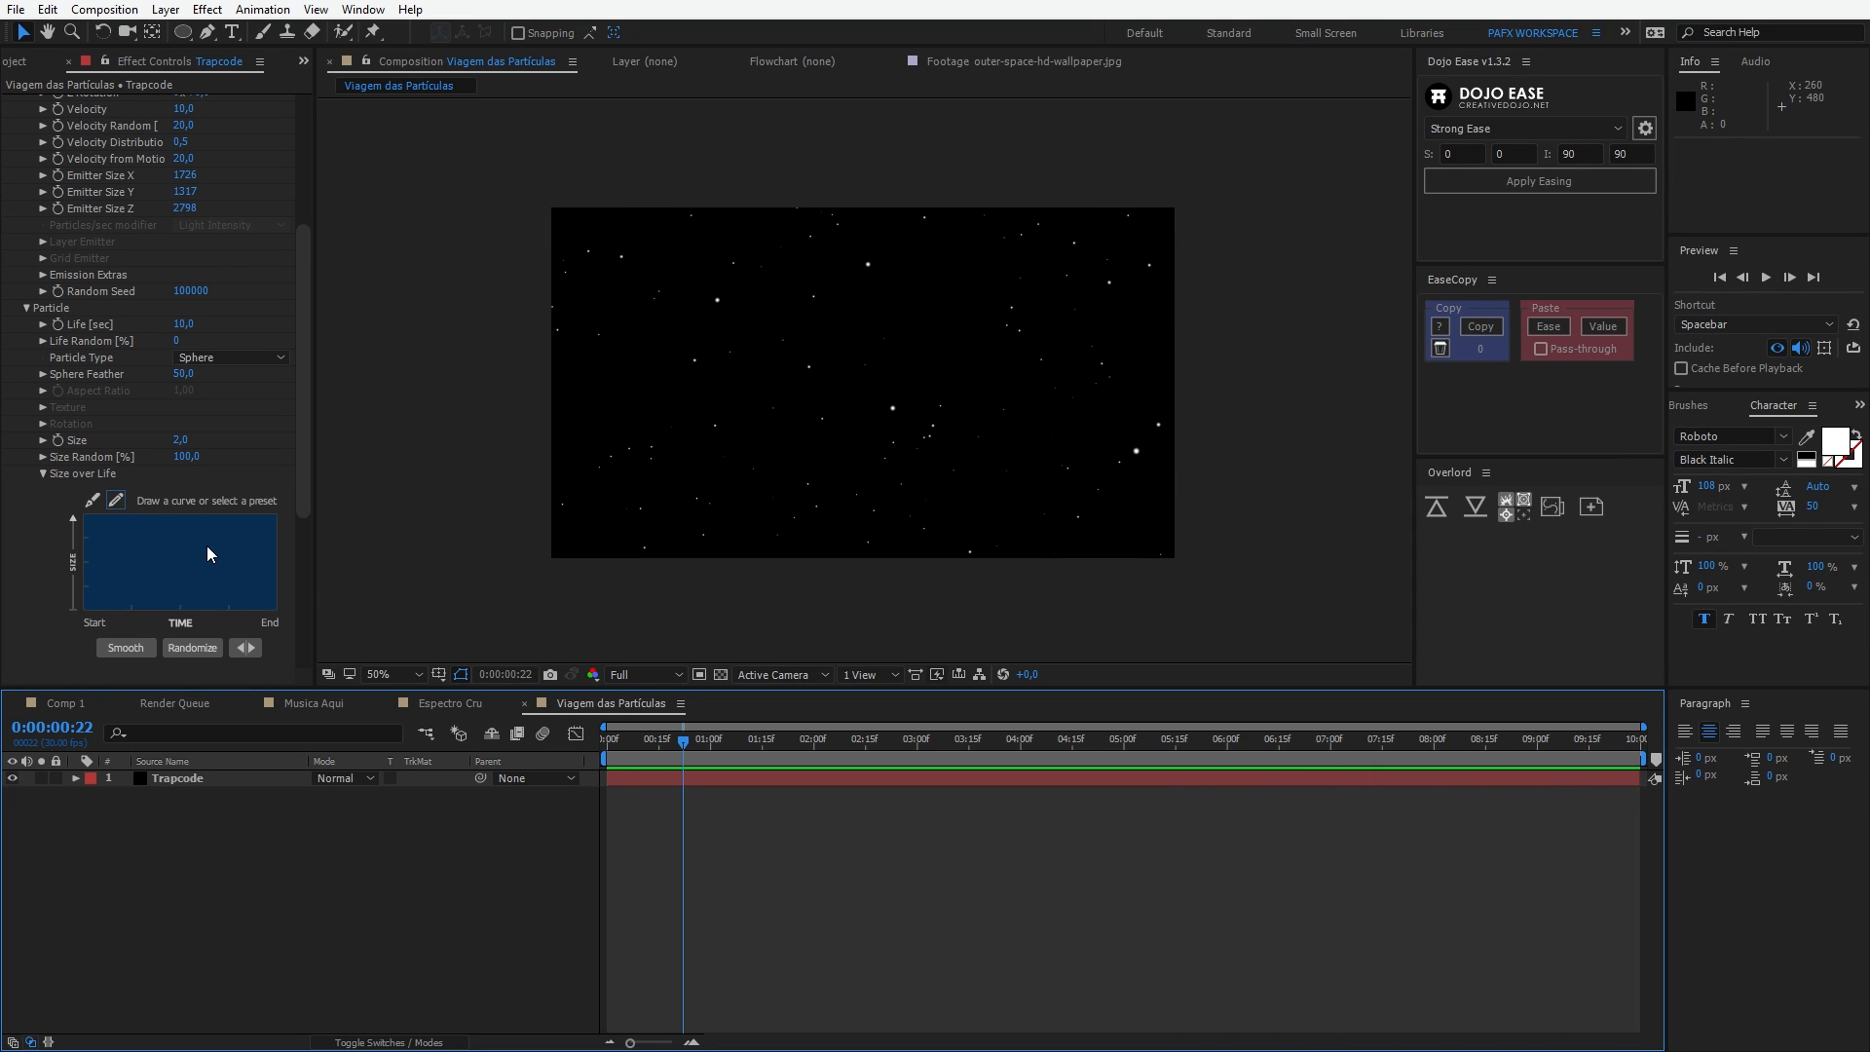
# Step: Widen the effect settings, try a hand-drawn Size over Life curve, and replace it with the triangular preset that peaks early and falls to zero
pyautogui.moveTo(315, 552); pyautogui.dragTo(498, 563)
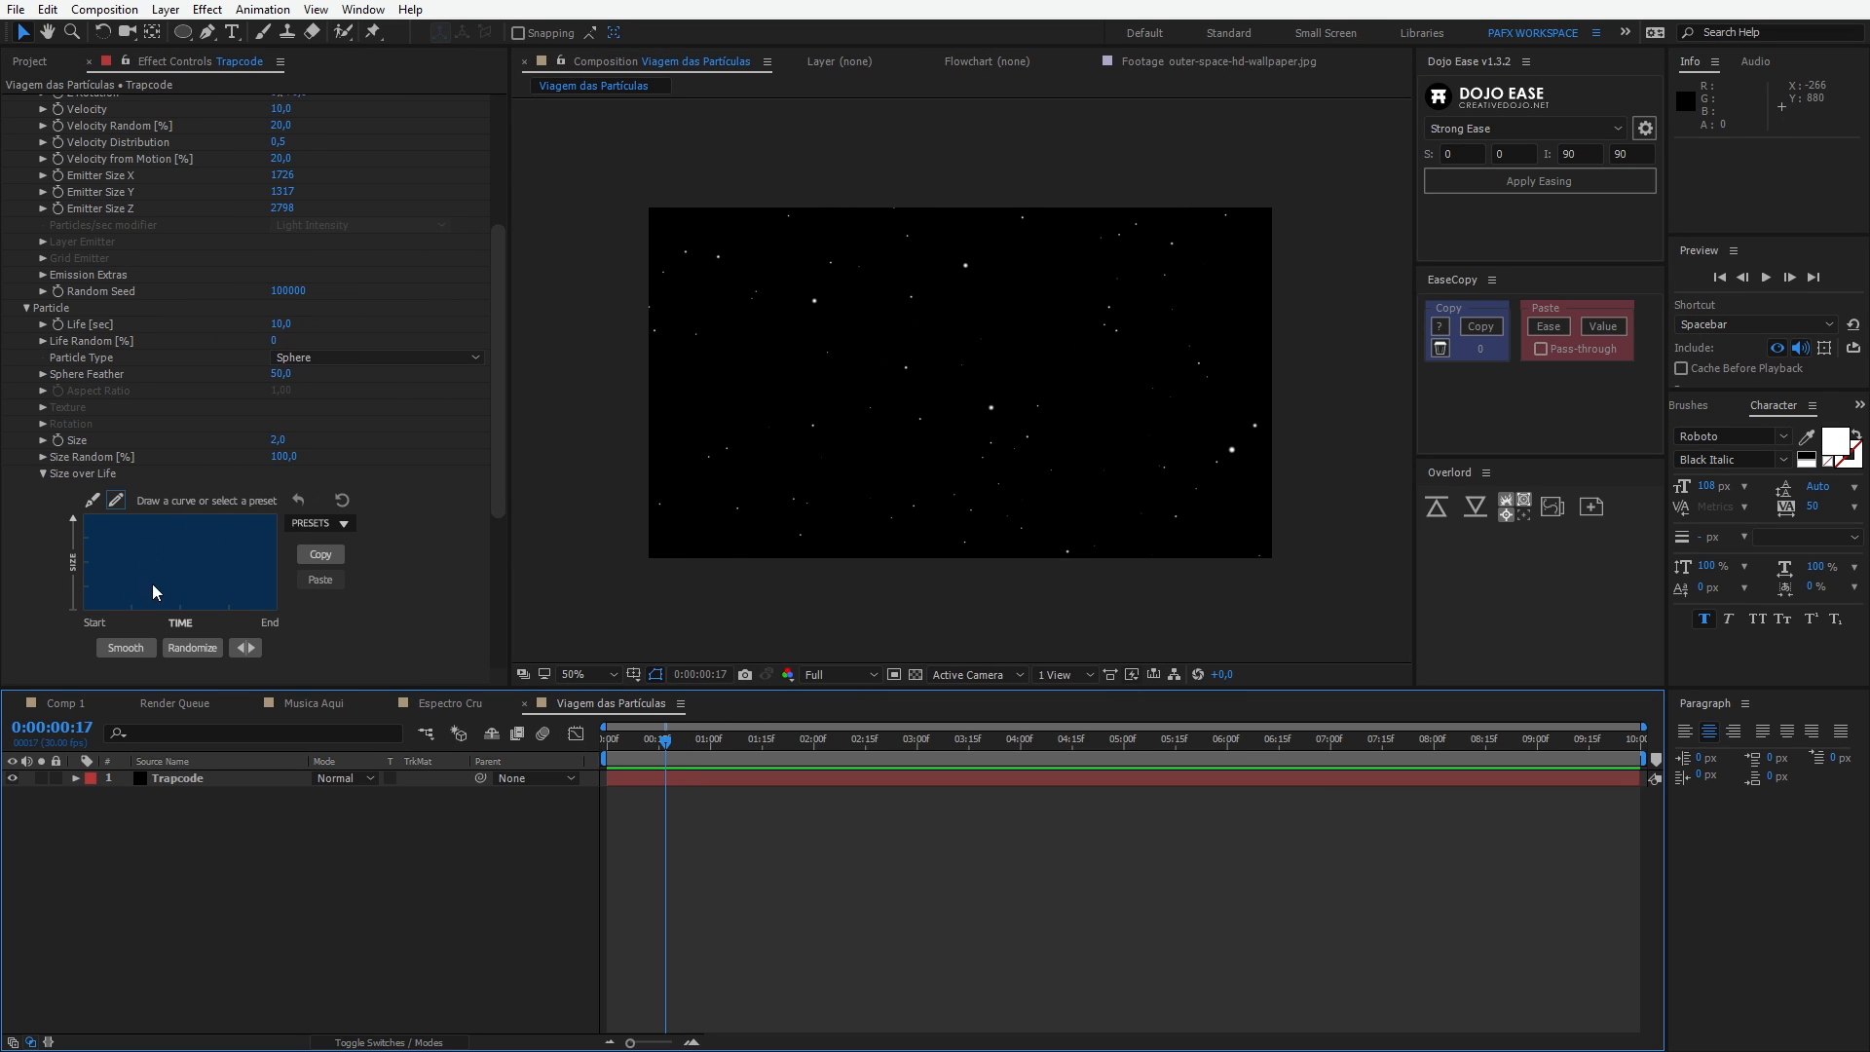
pyautogui.moveTo(89, 604); pyautogui.dragTo(144, 563)
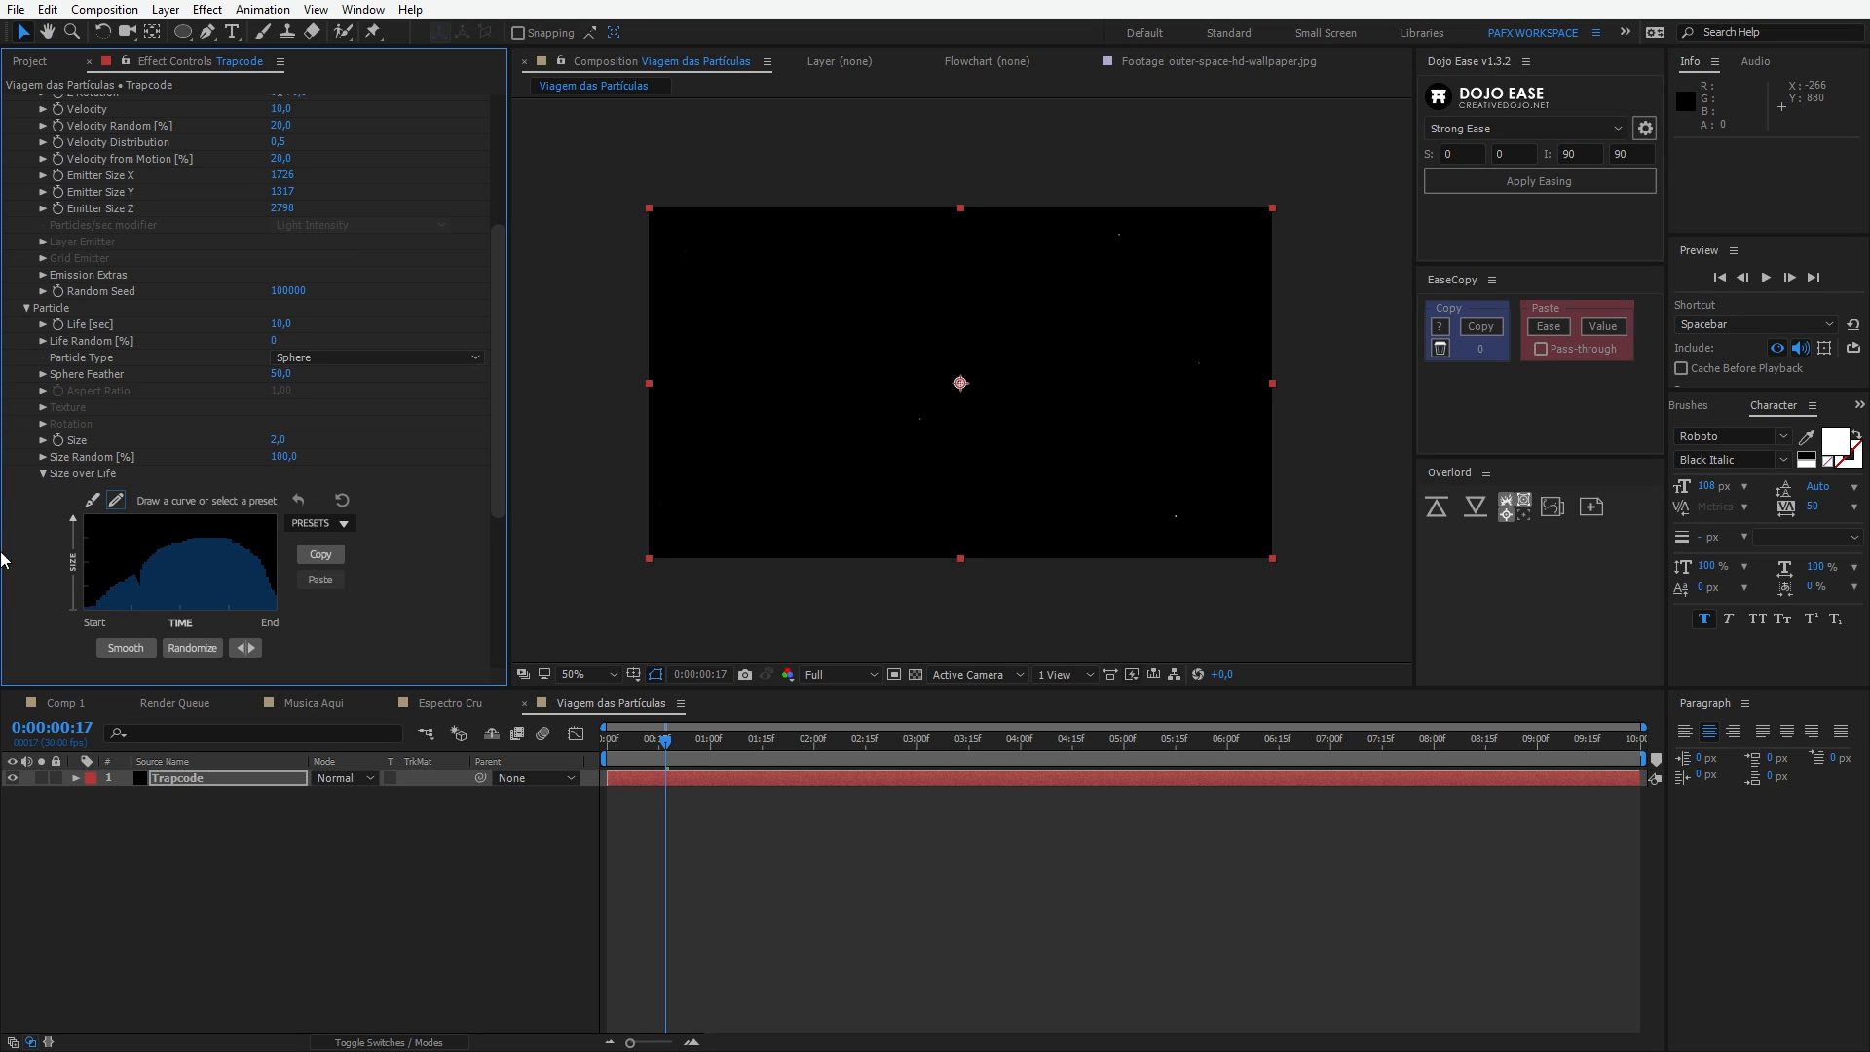
pyautogui.click(336, 525)
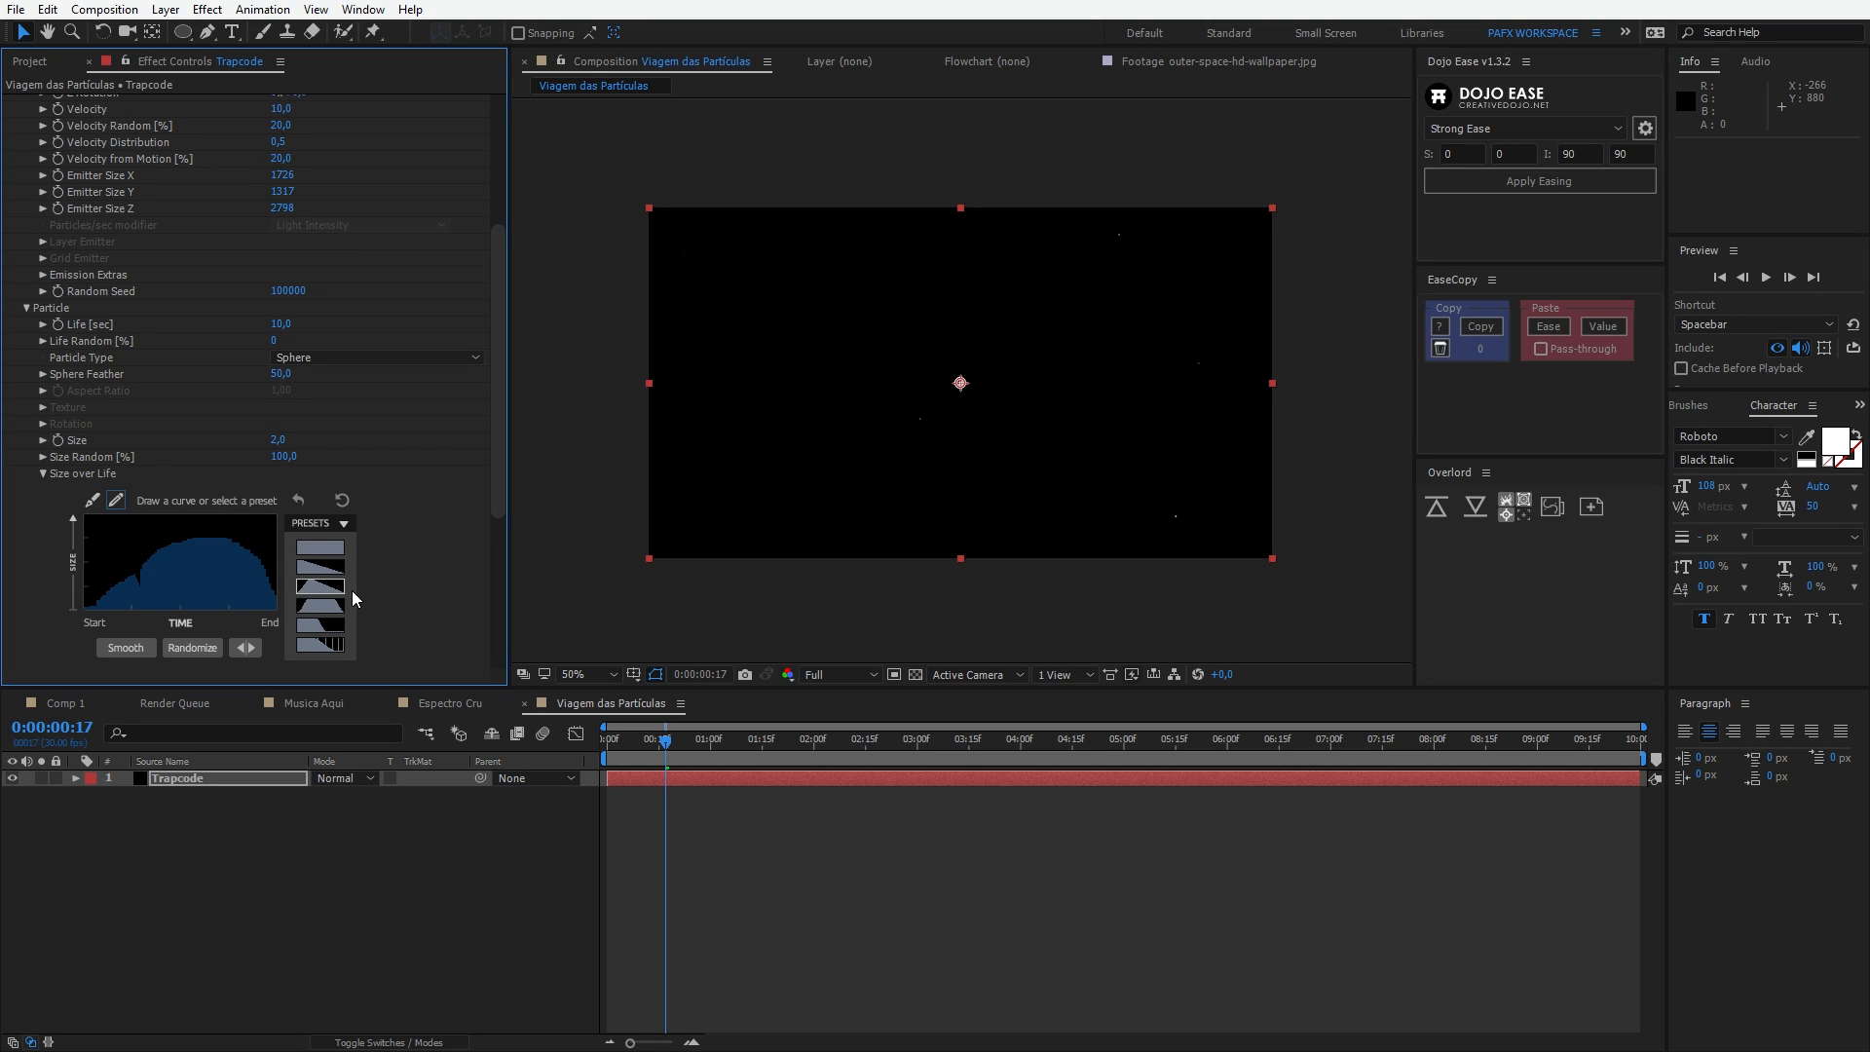
pyautogui.click(325, 588)
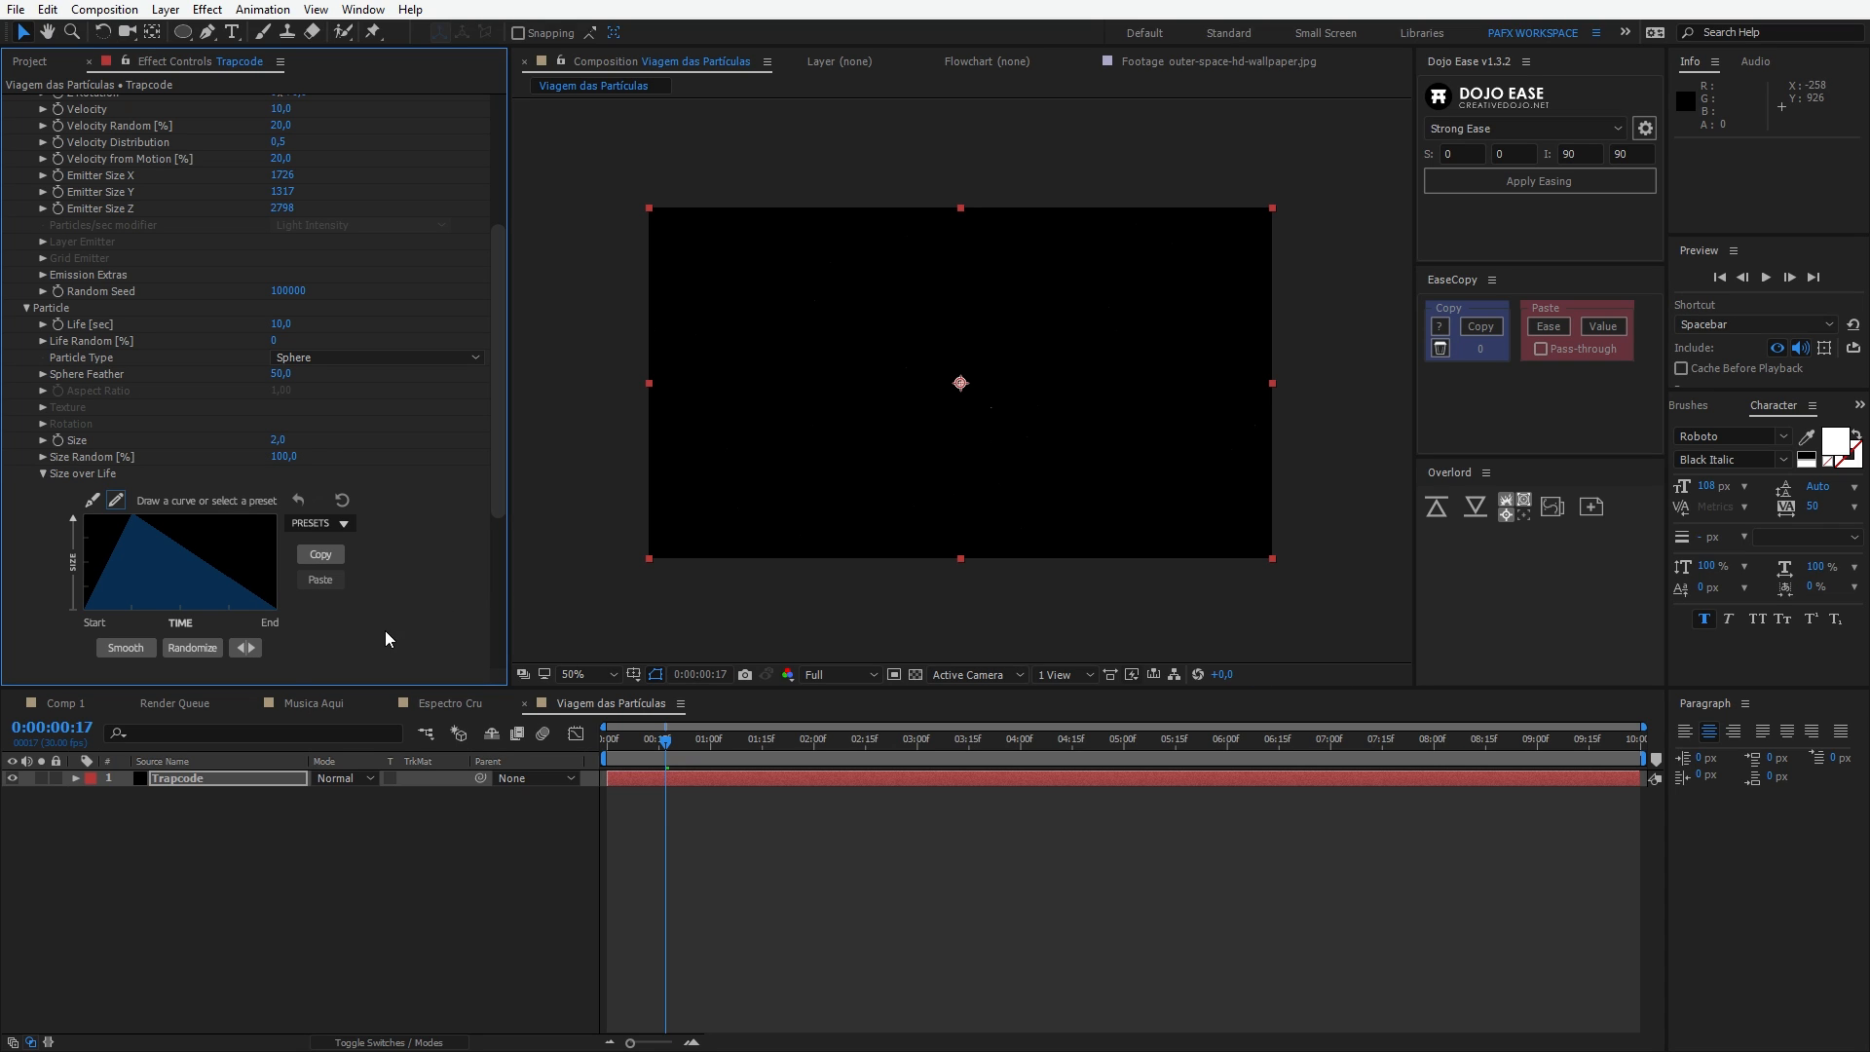
# Step: Preview the particle animation from the first frame with the new Size over Life curve
pyautogui.moveTo(656, 745); pyautogui.dragTo(470, 724)
pyautogui.press('space')
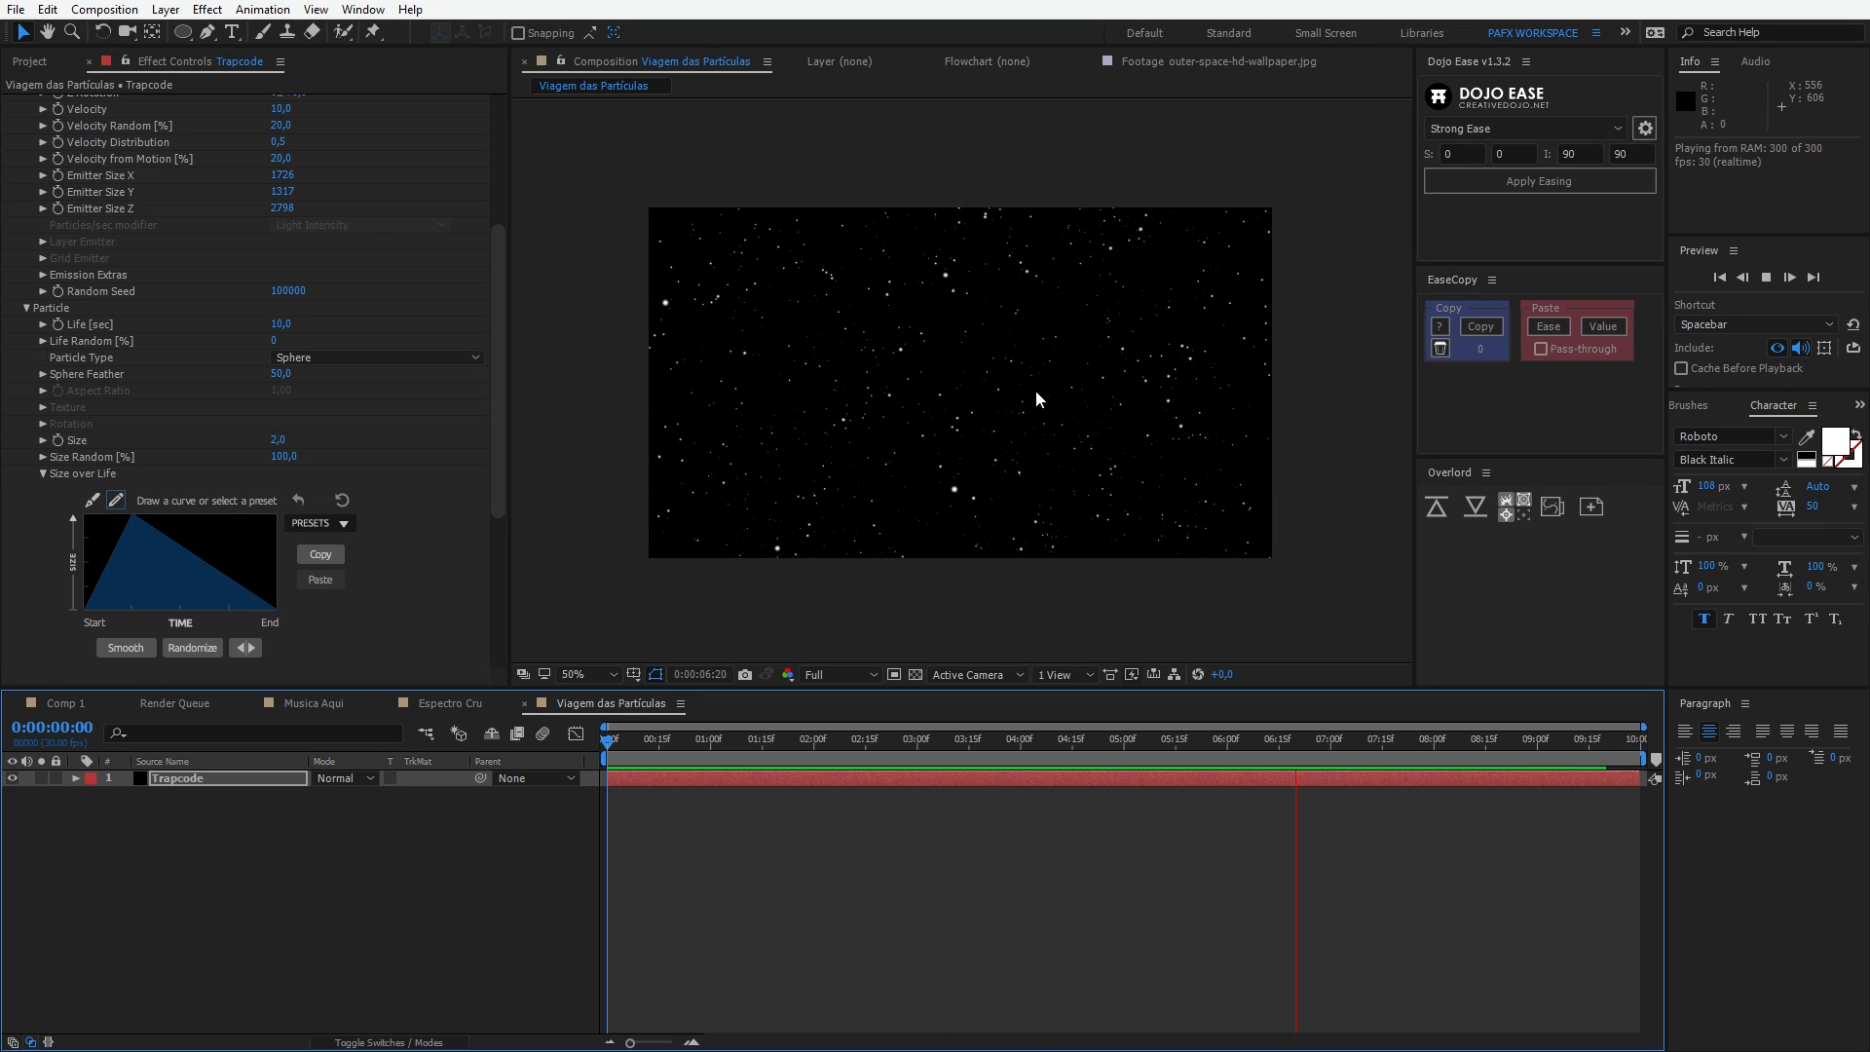
pyautogui.press('space')
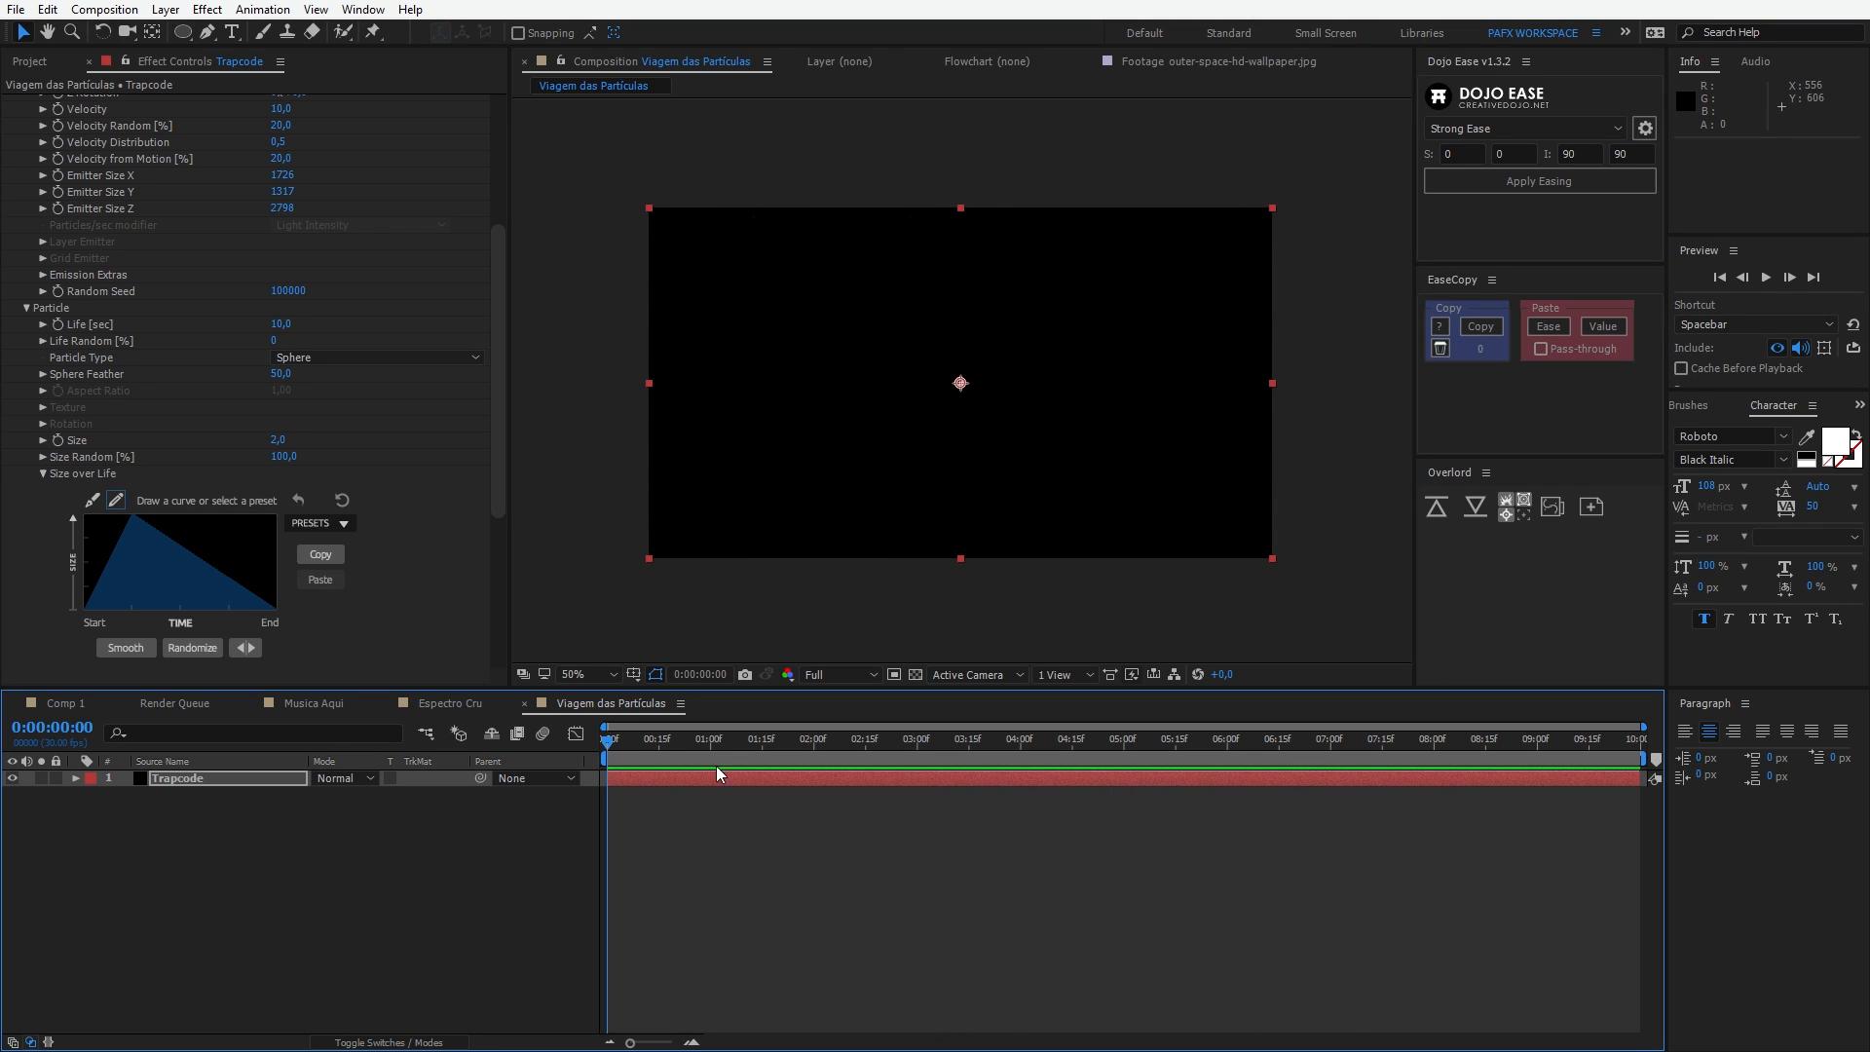
# Step: Extend the Trapcode layer to 16 seconds, with its in point at -0:00:04:22, and preview the already filled particle field
pyautogui.moveTo(1434, 777); pyautogui.dragTo(946, 768)
pyautogui.moveTo(1151, 782); pyautogui.dragTo(1771, 782)
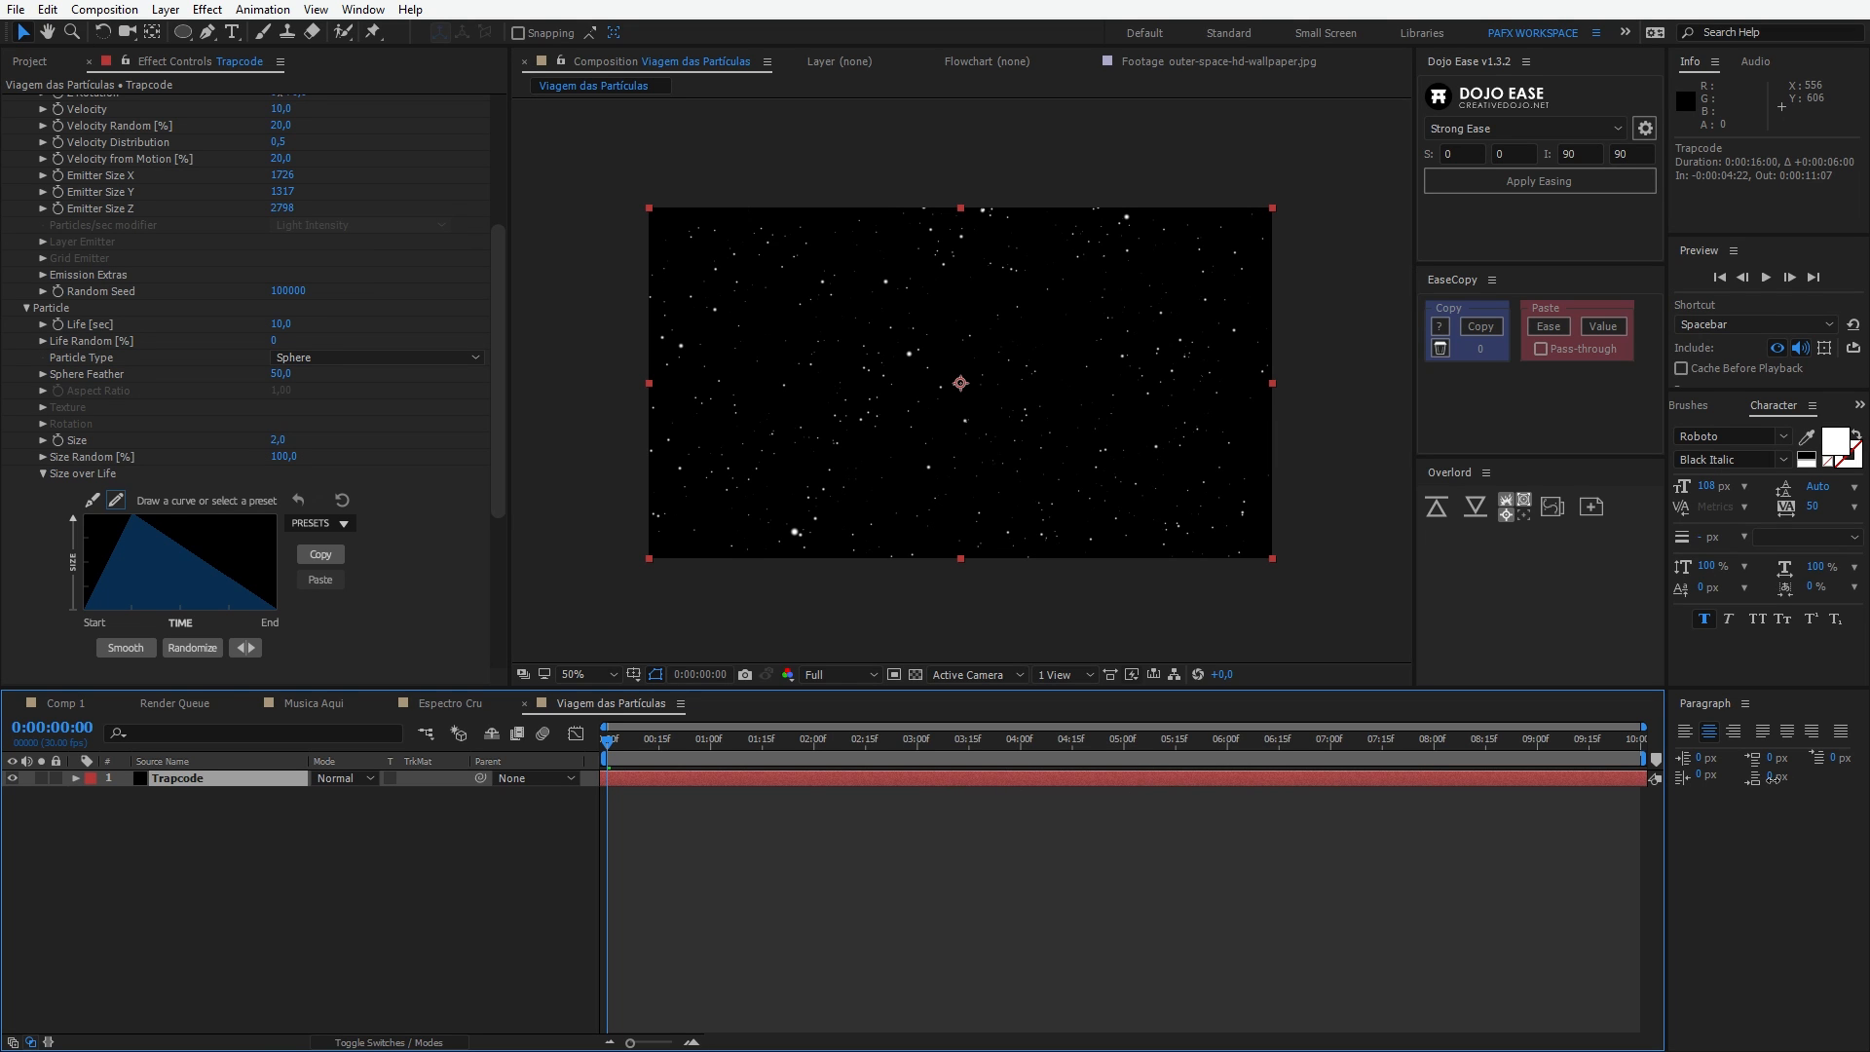
pyautogui.press('space')
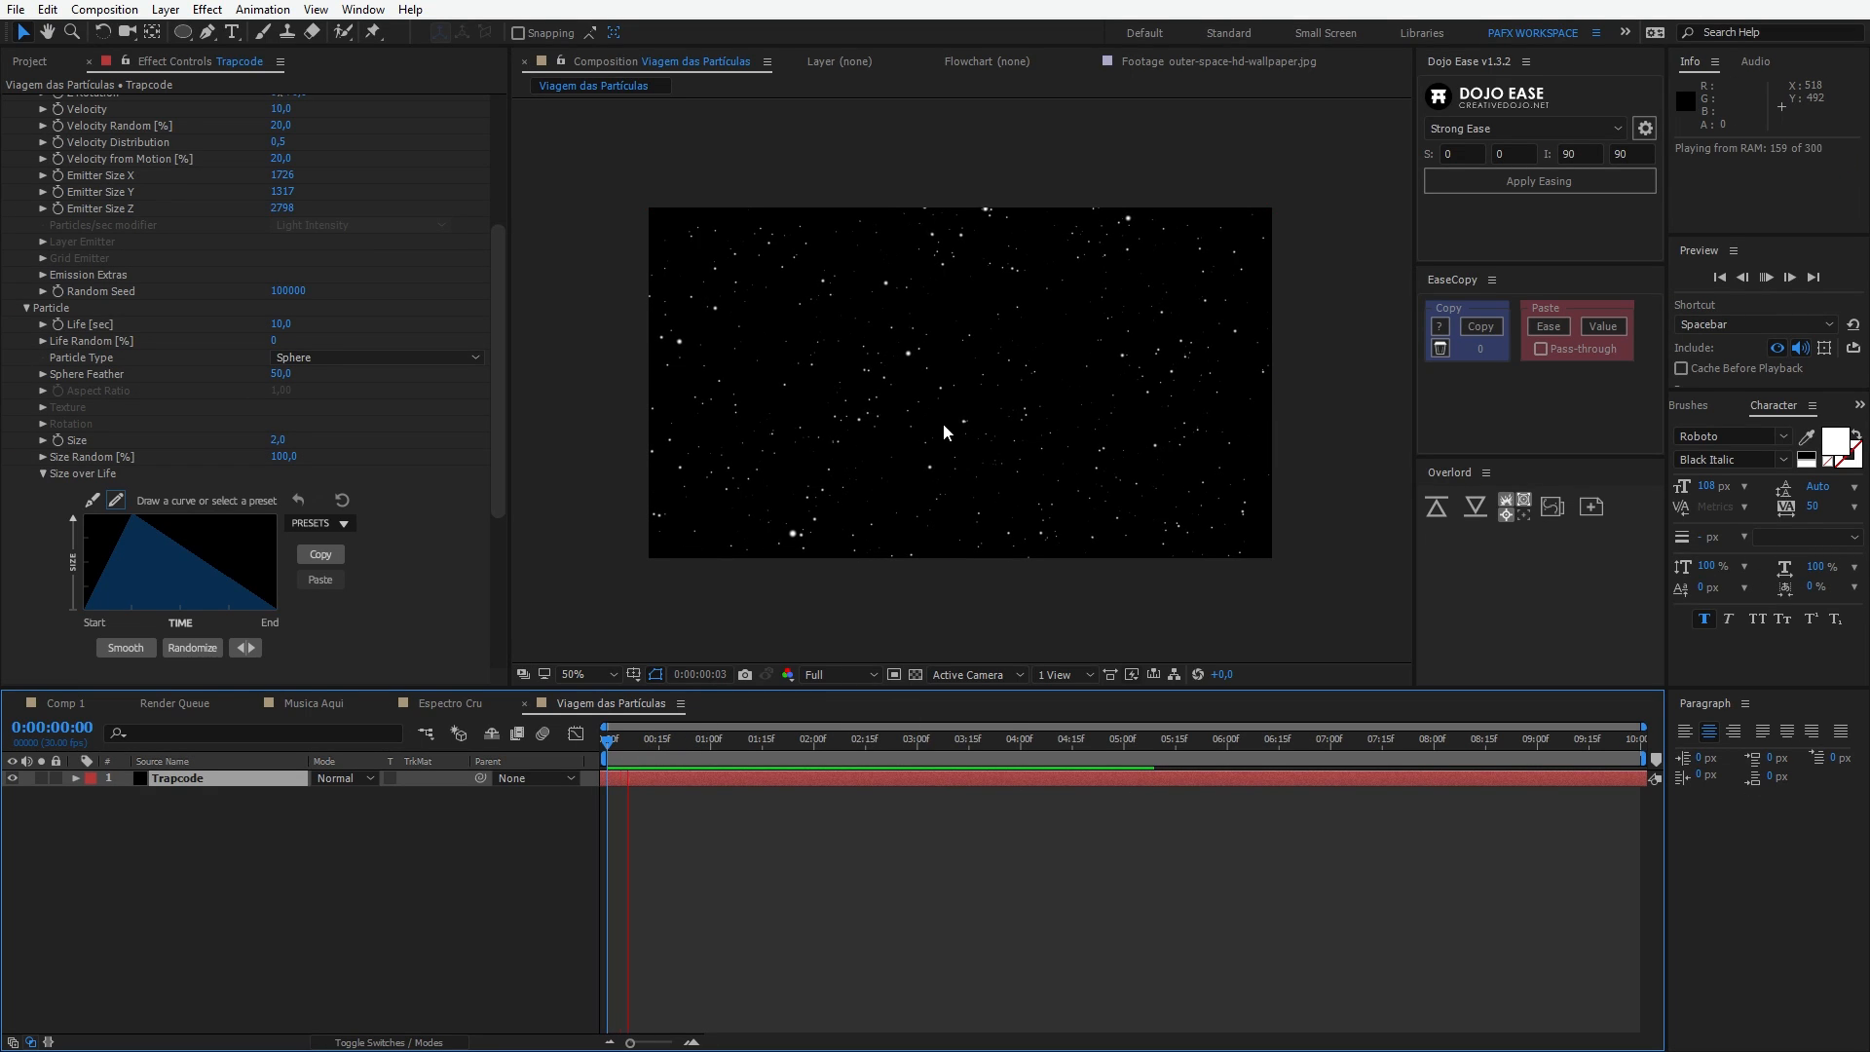
pyautogui.scroll(2, 939, 499)
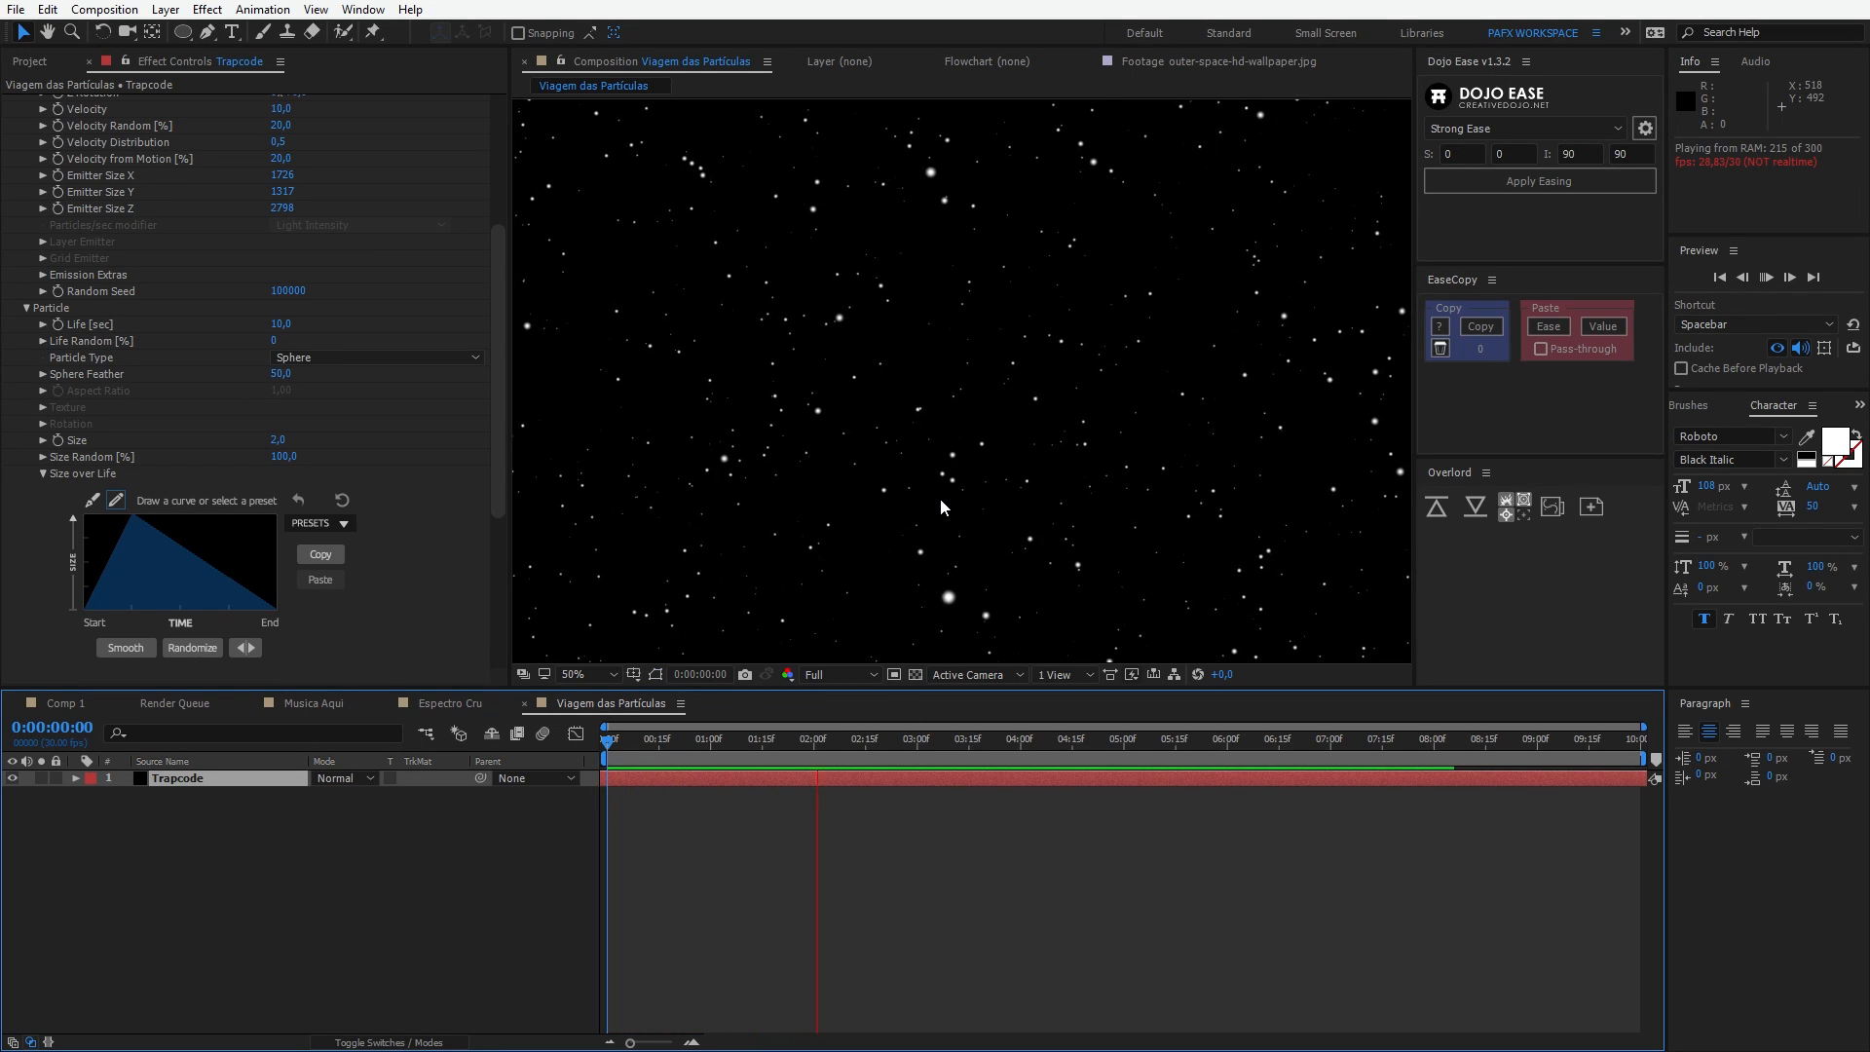
pyautogui.scroll(-2, 941, 506)
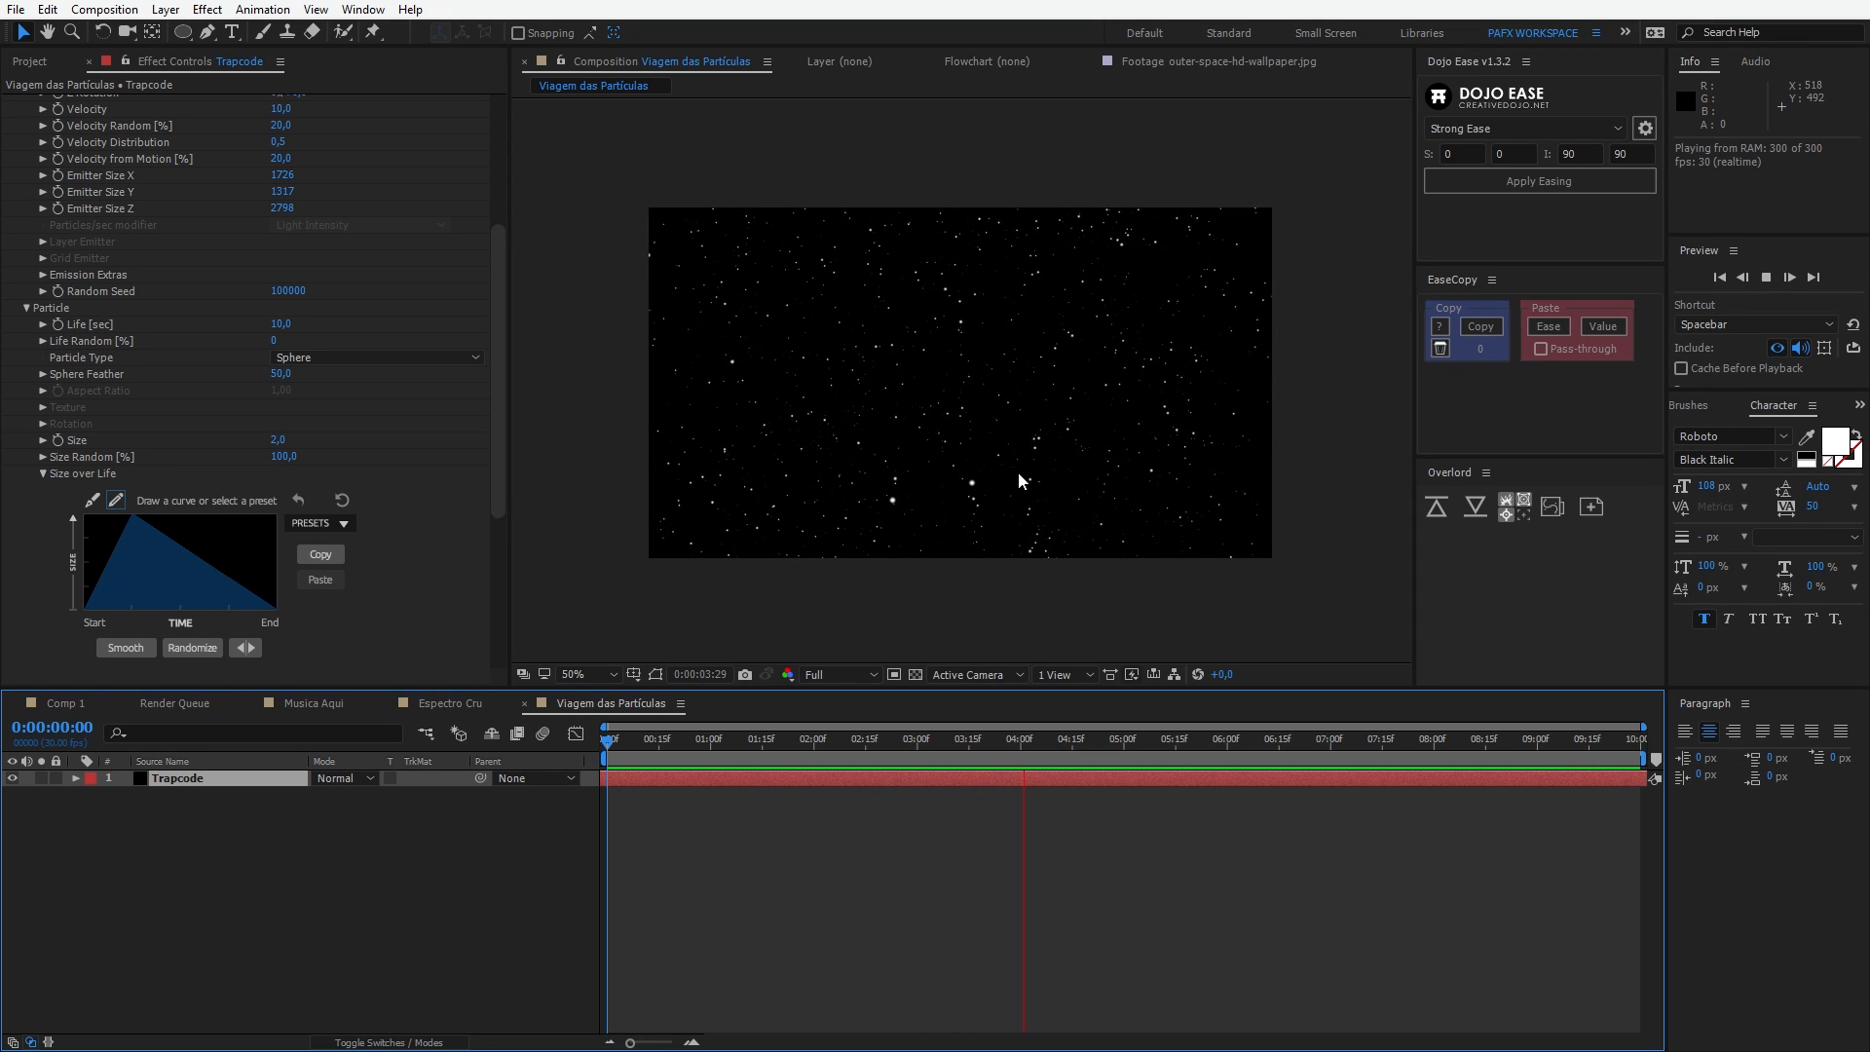
pyautogui.click(769, 531)
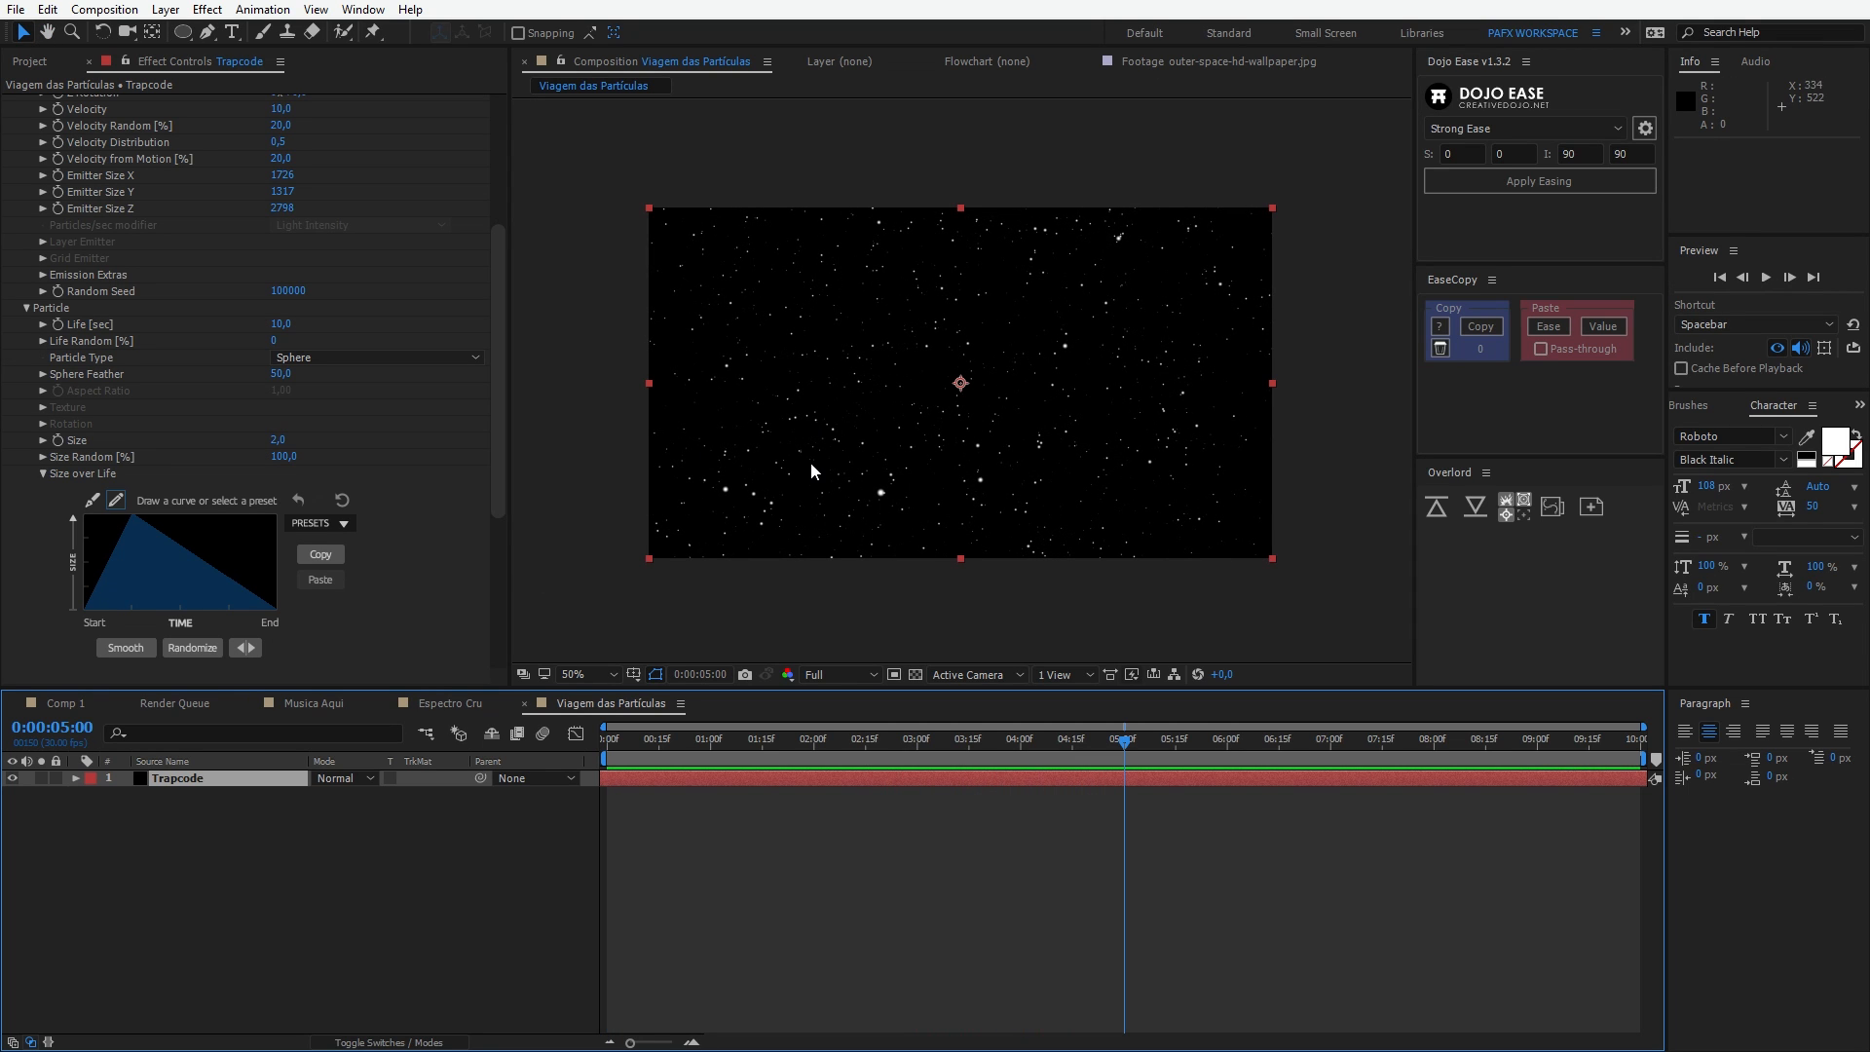
# Step: Add a camera to the composition, test orbiting it around the particles, and undo the orbit
pyautogui.hotkey('ctrl', 'alt', 'shift', 'c')
pyautogui.press('Return')
pyautogui.press('c')
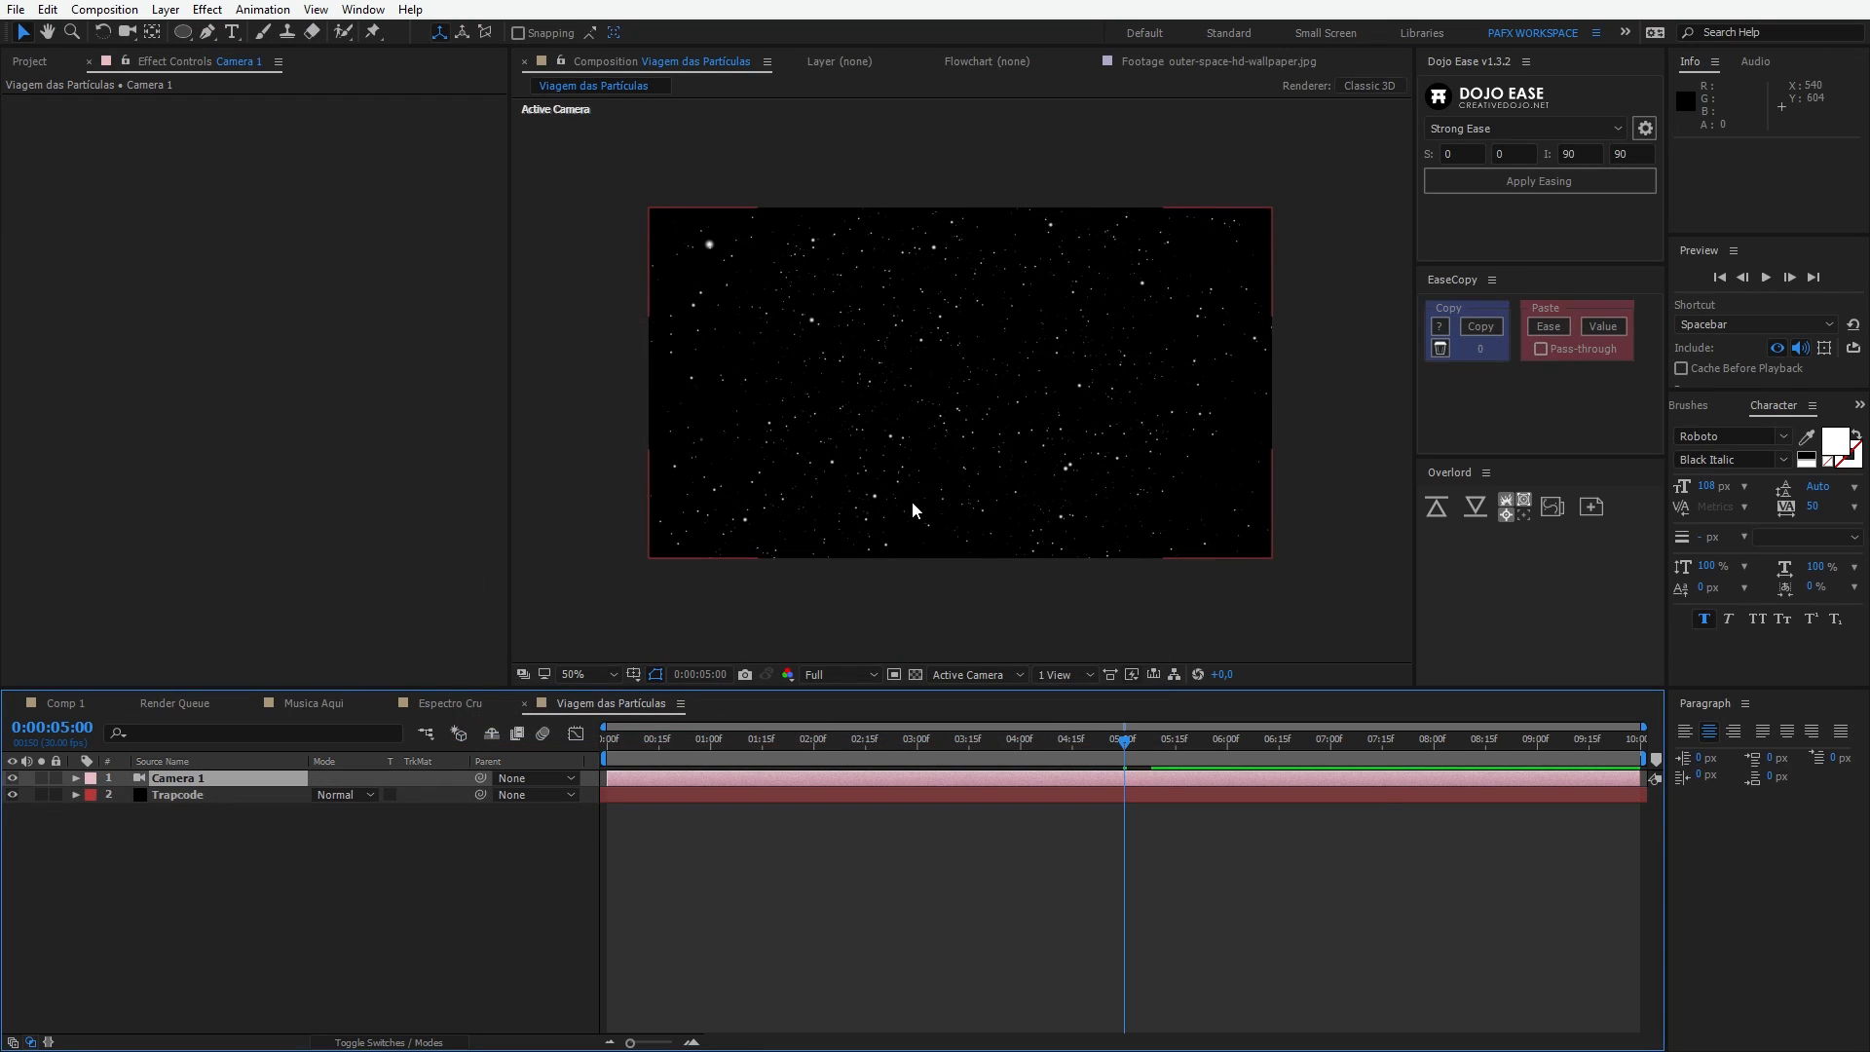
pyautogui.moveTo(927, 456); pyautogui.dragTo(795, 448)
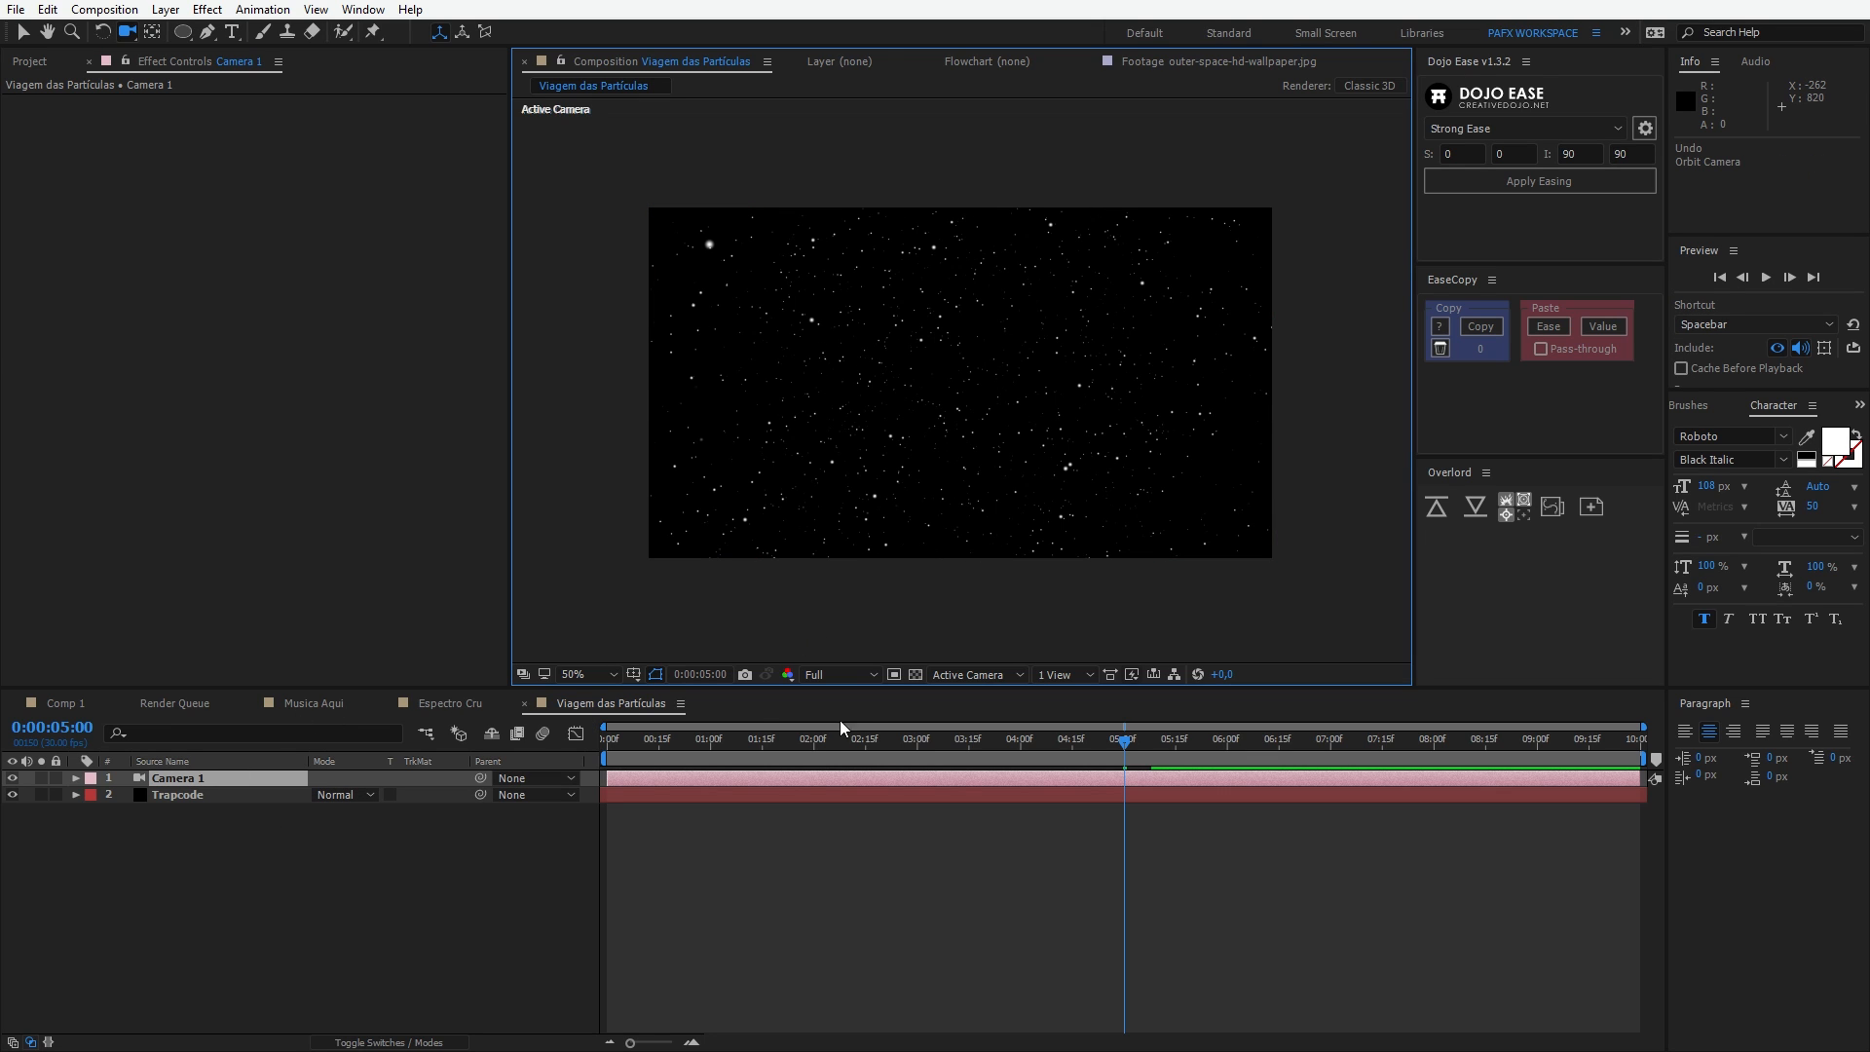
# Step: At the first frame, set Camera 1's Z position to -1393.6 and create a Position keyframe
pyautogui.moveTo(677, 739); pyautogui.dragTo(413, 735)
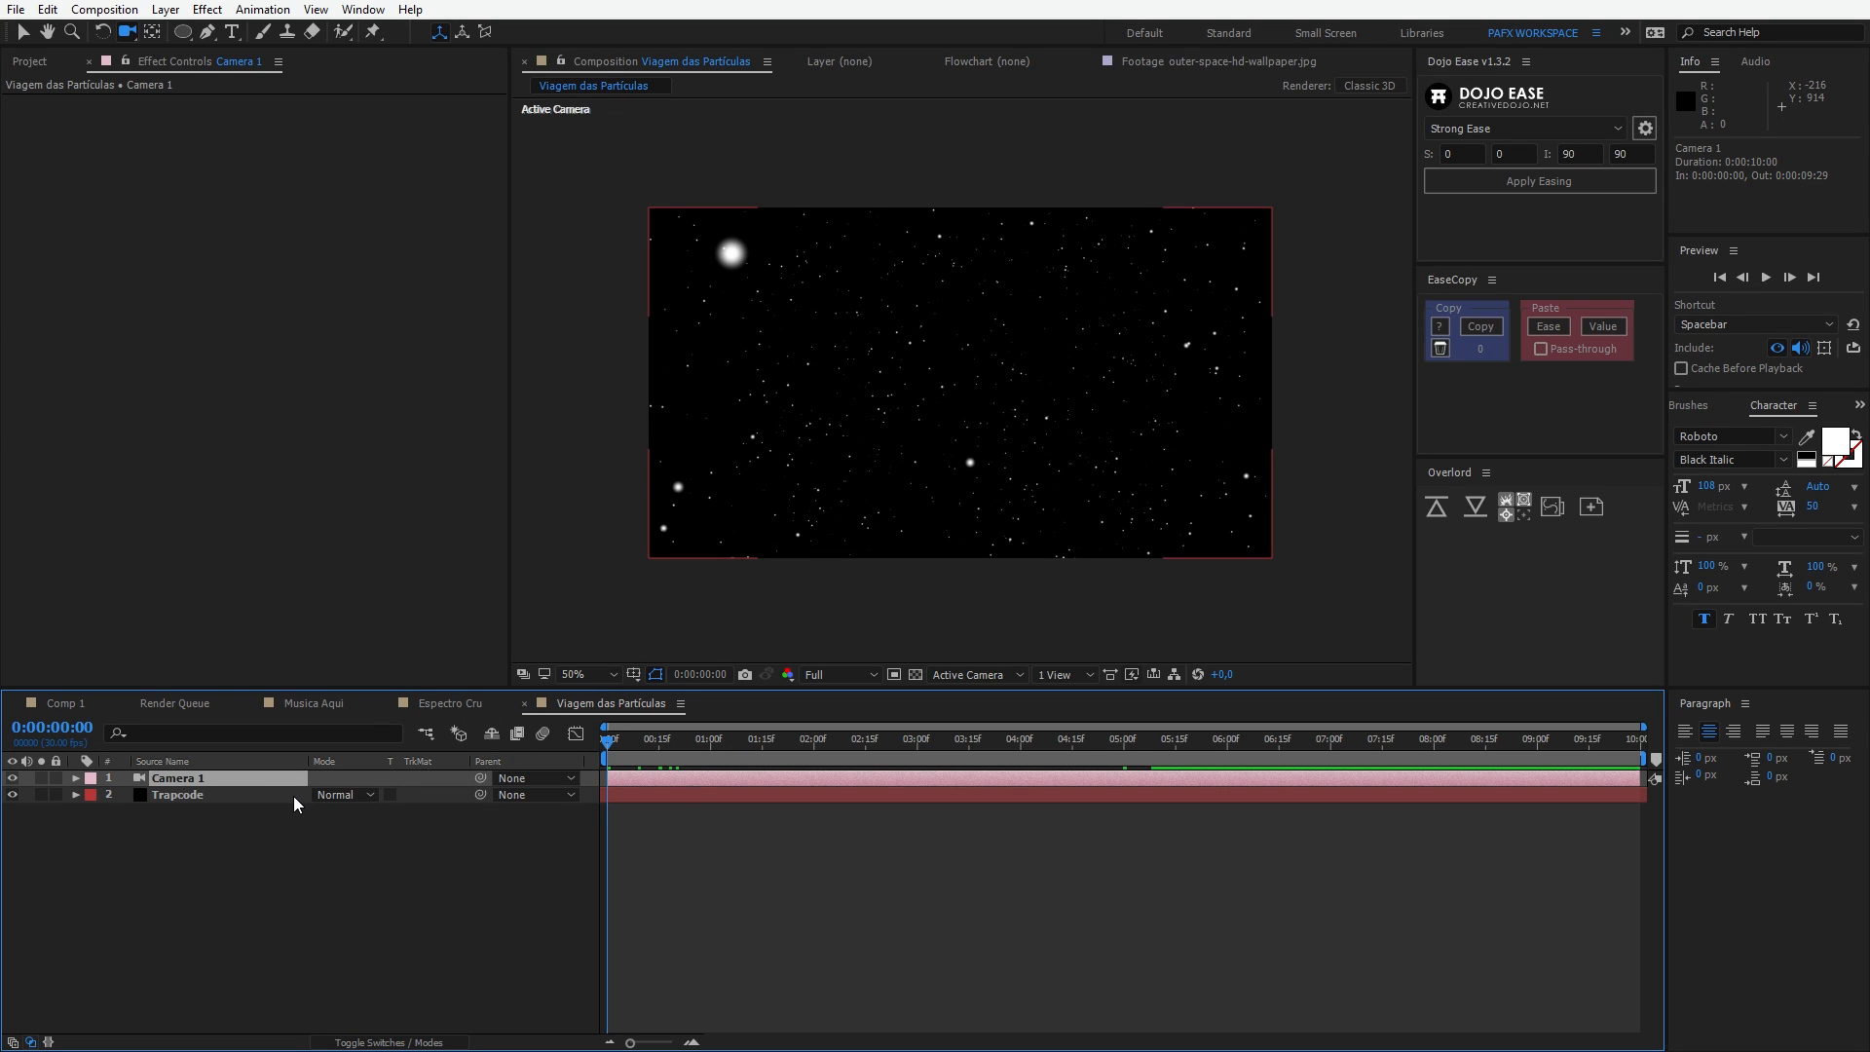
pyautogui.press('p')
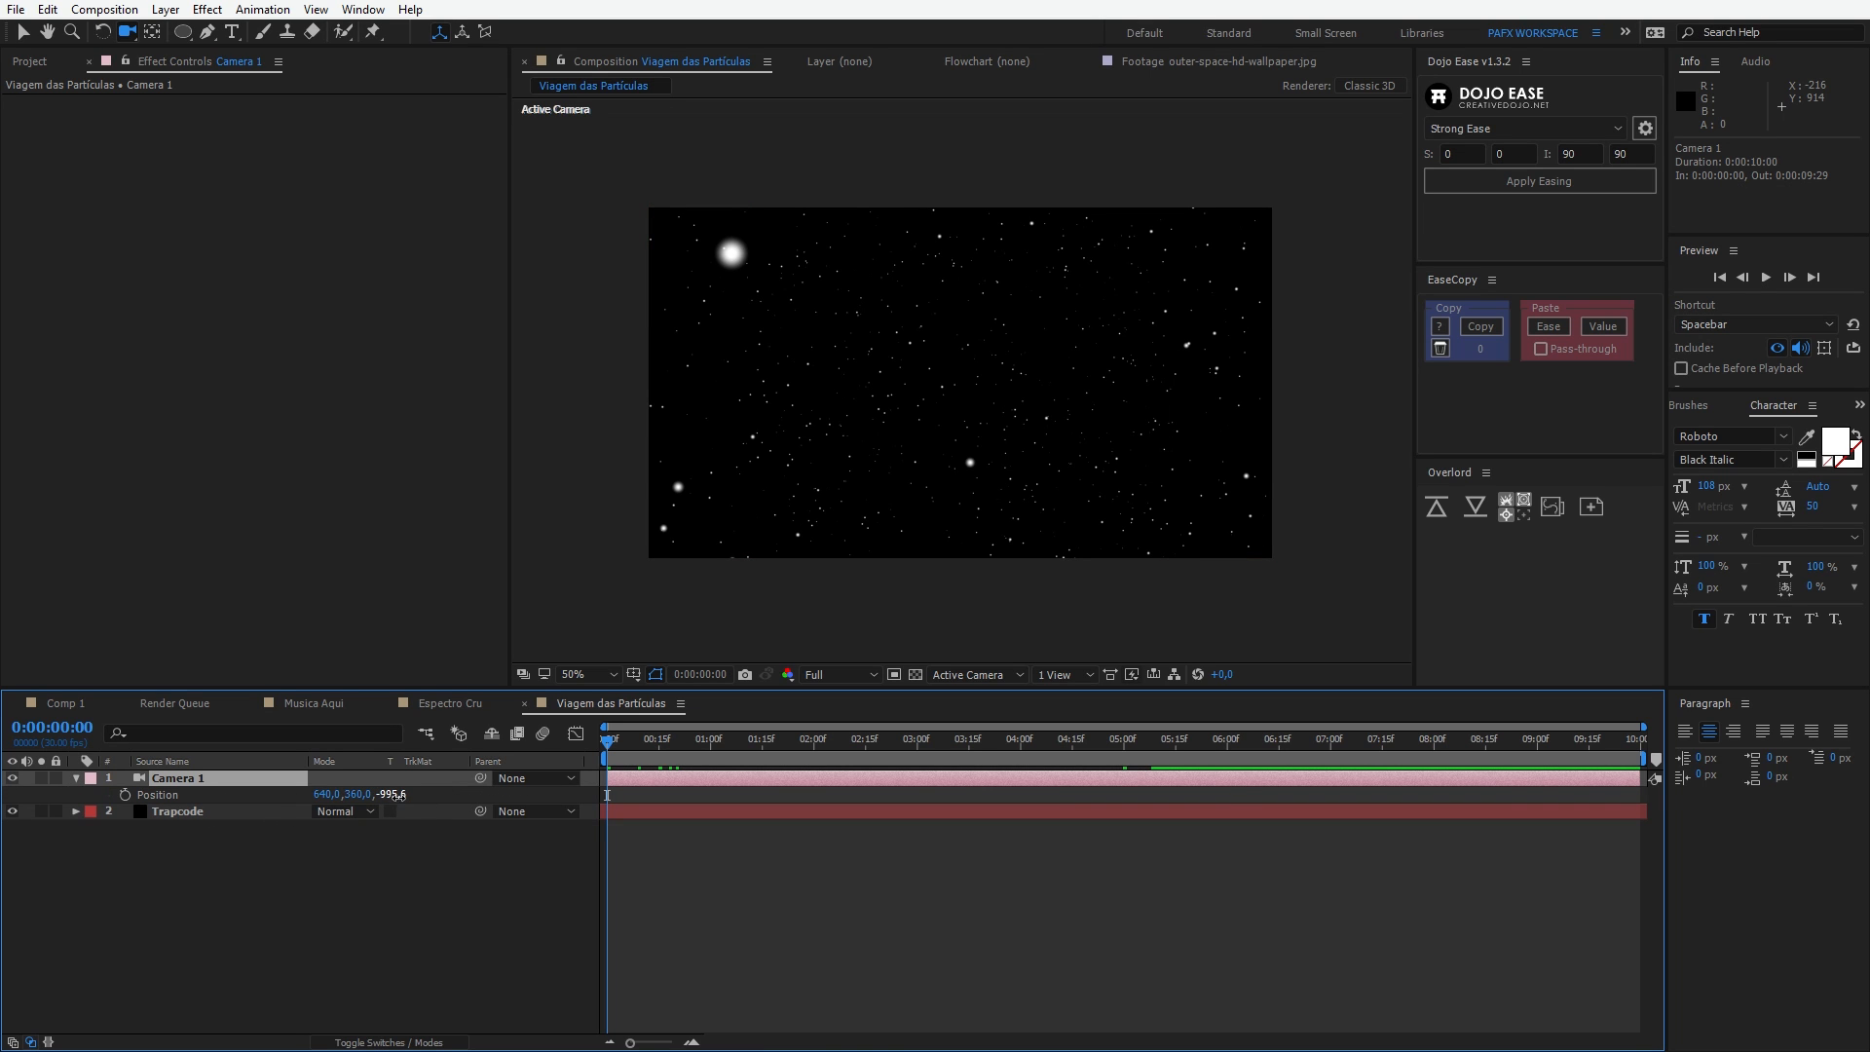
pyautogui.moveTo(393, 795); pyautogui.dragTo(76, 824)
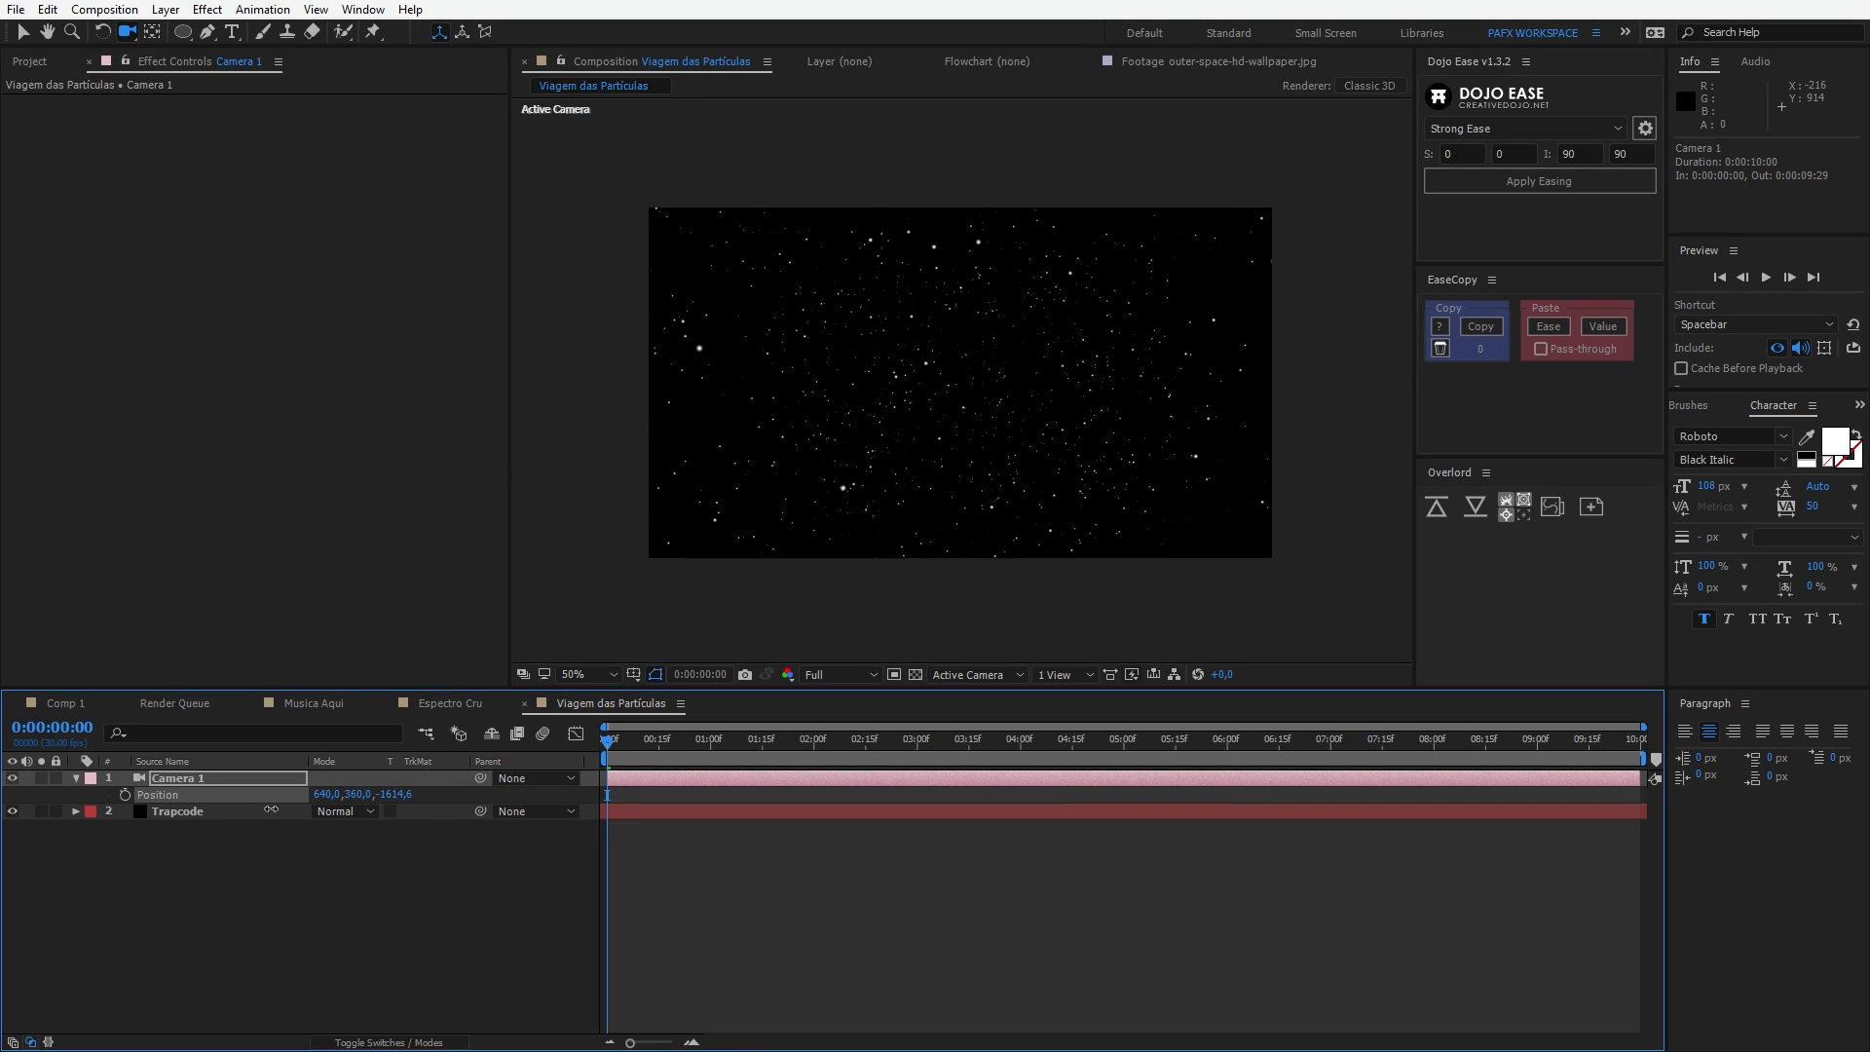
pyautogui.moveTo(271, 810); pyautogui.dragTo(393, 760)
pyautogui.click(124, 795)
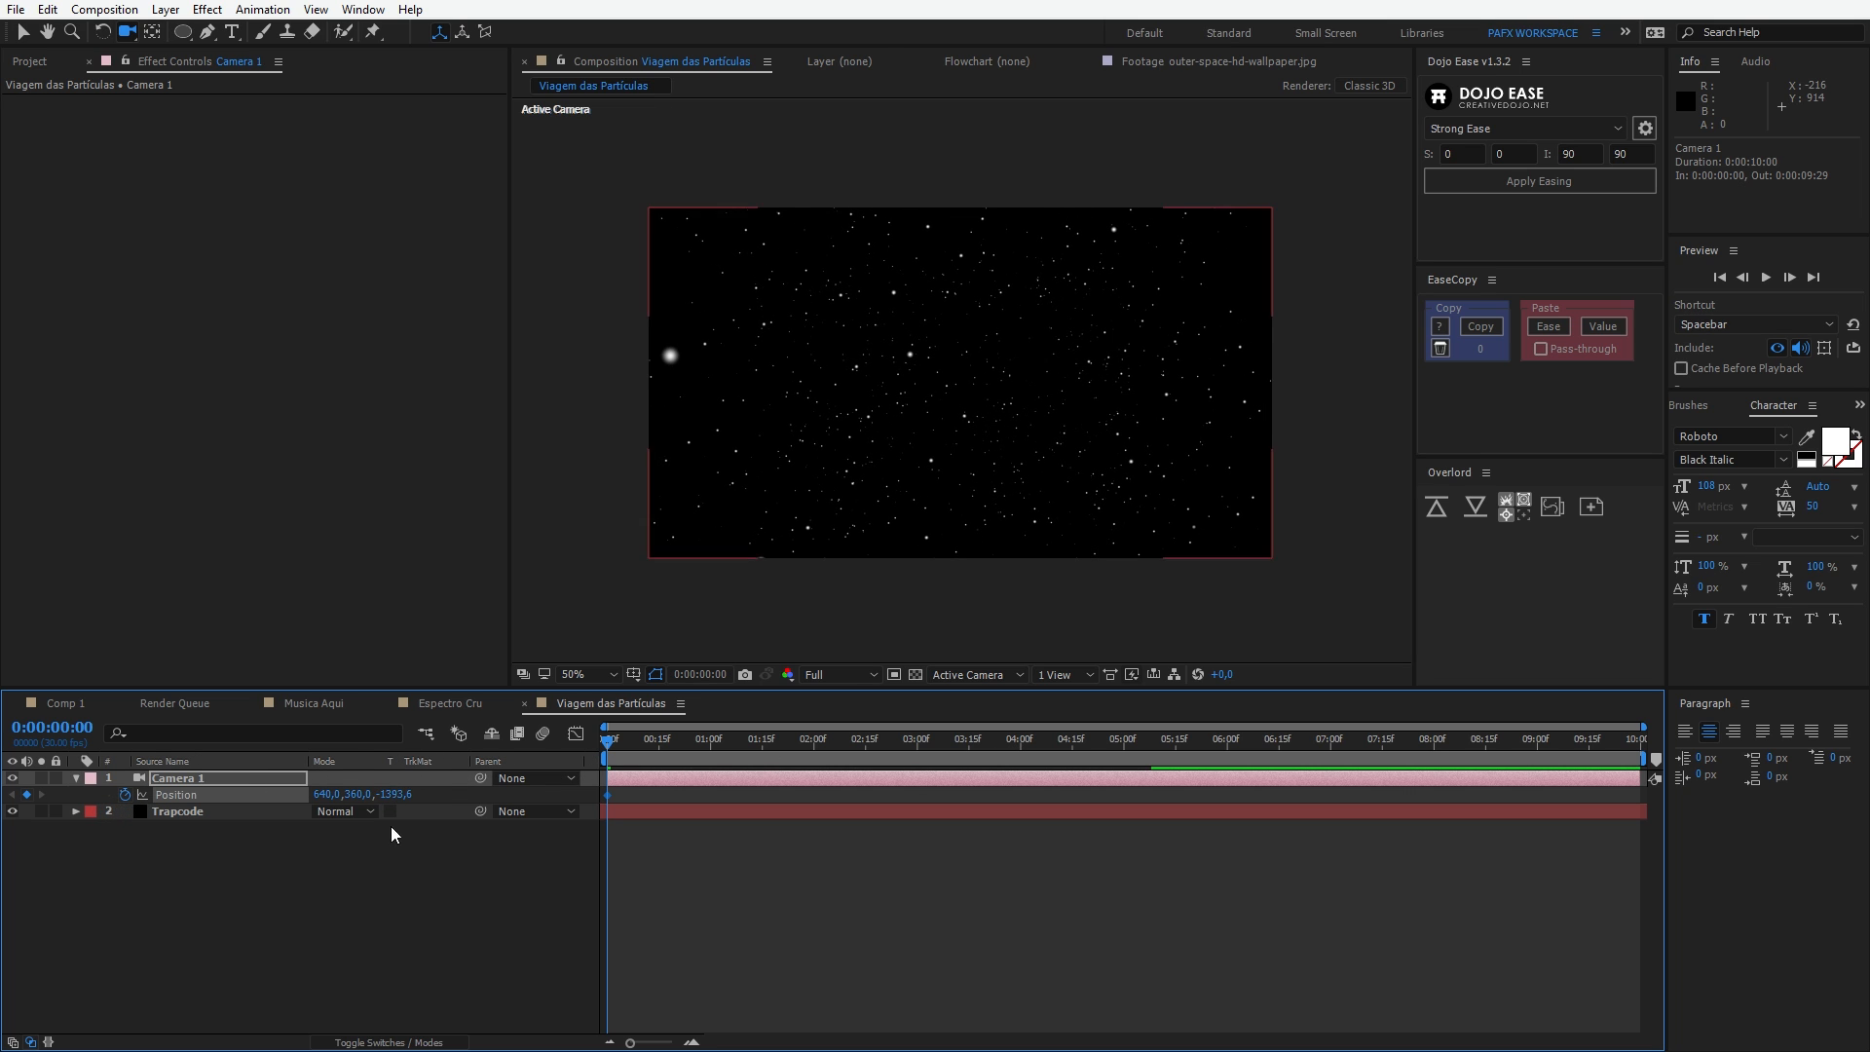
# Step: Keyframe Camera 1's Z position at -120.6 at 5 seconds and end the work area there
pyautogui.moveTo(608, 746); pyautogui.dragTo(1125, 725)
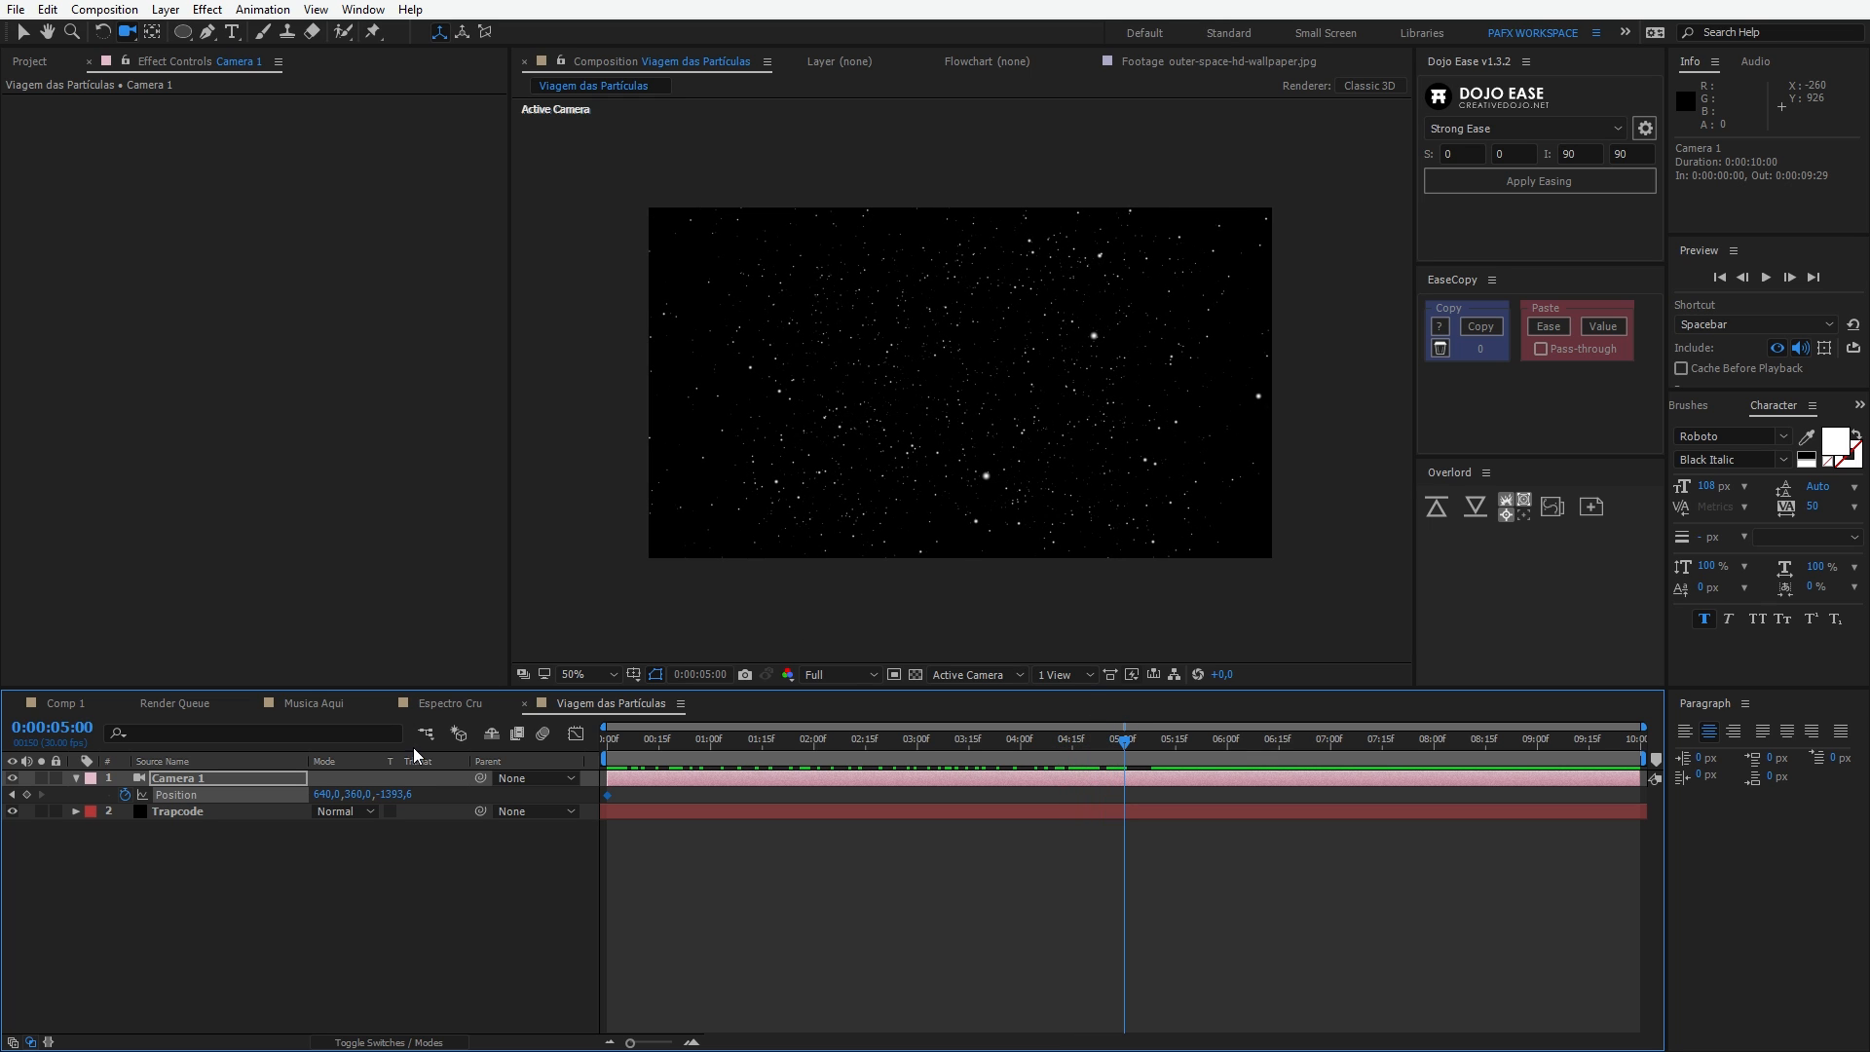
pyautogui.moveTo(395, 794); pyautogui.dragTo(615, 774)
pyautogui.moveTo(885, 742); pyautogui.dragTo(1132, 726)
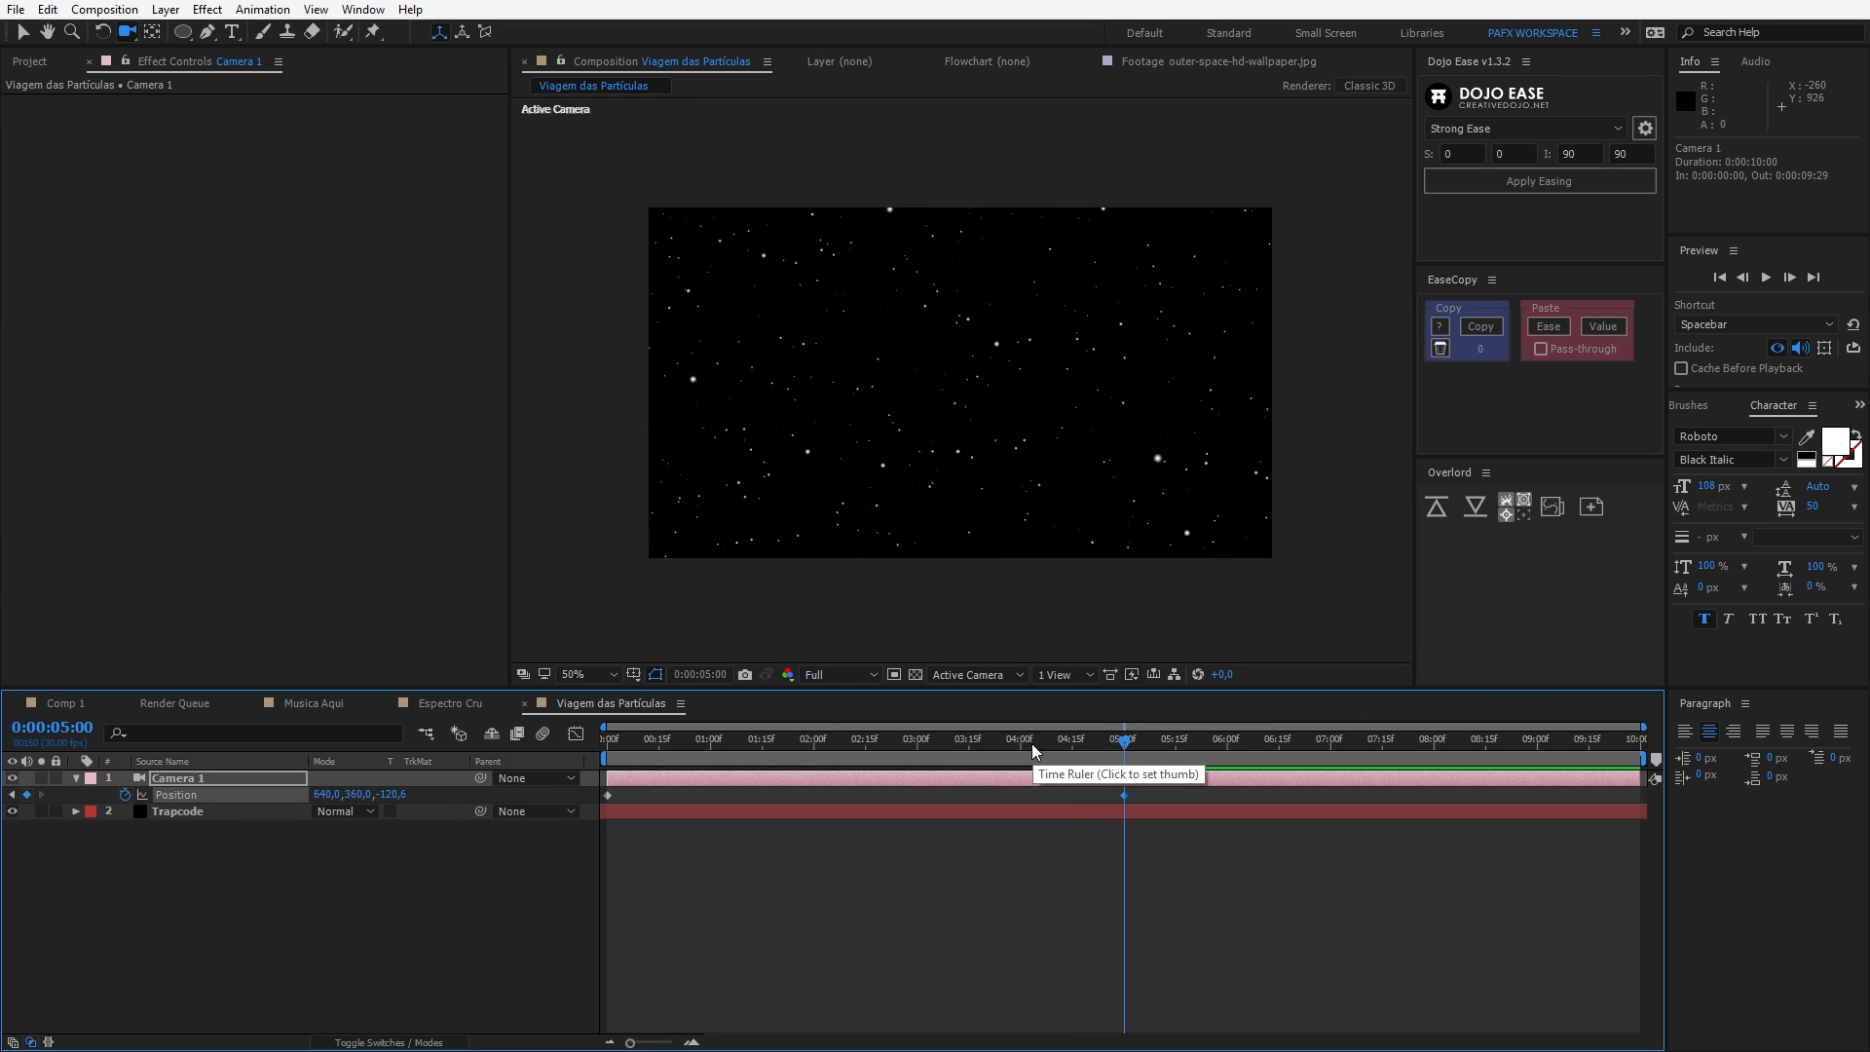
# Step: Preview the camera move through the particles at 100% magnification, including with the composition view maximized
pyautogui.press('space')
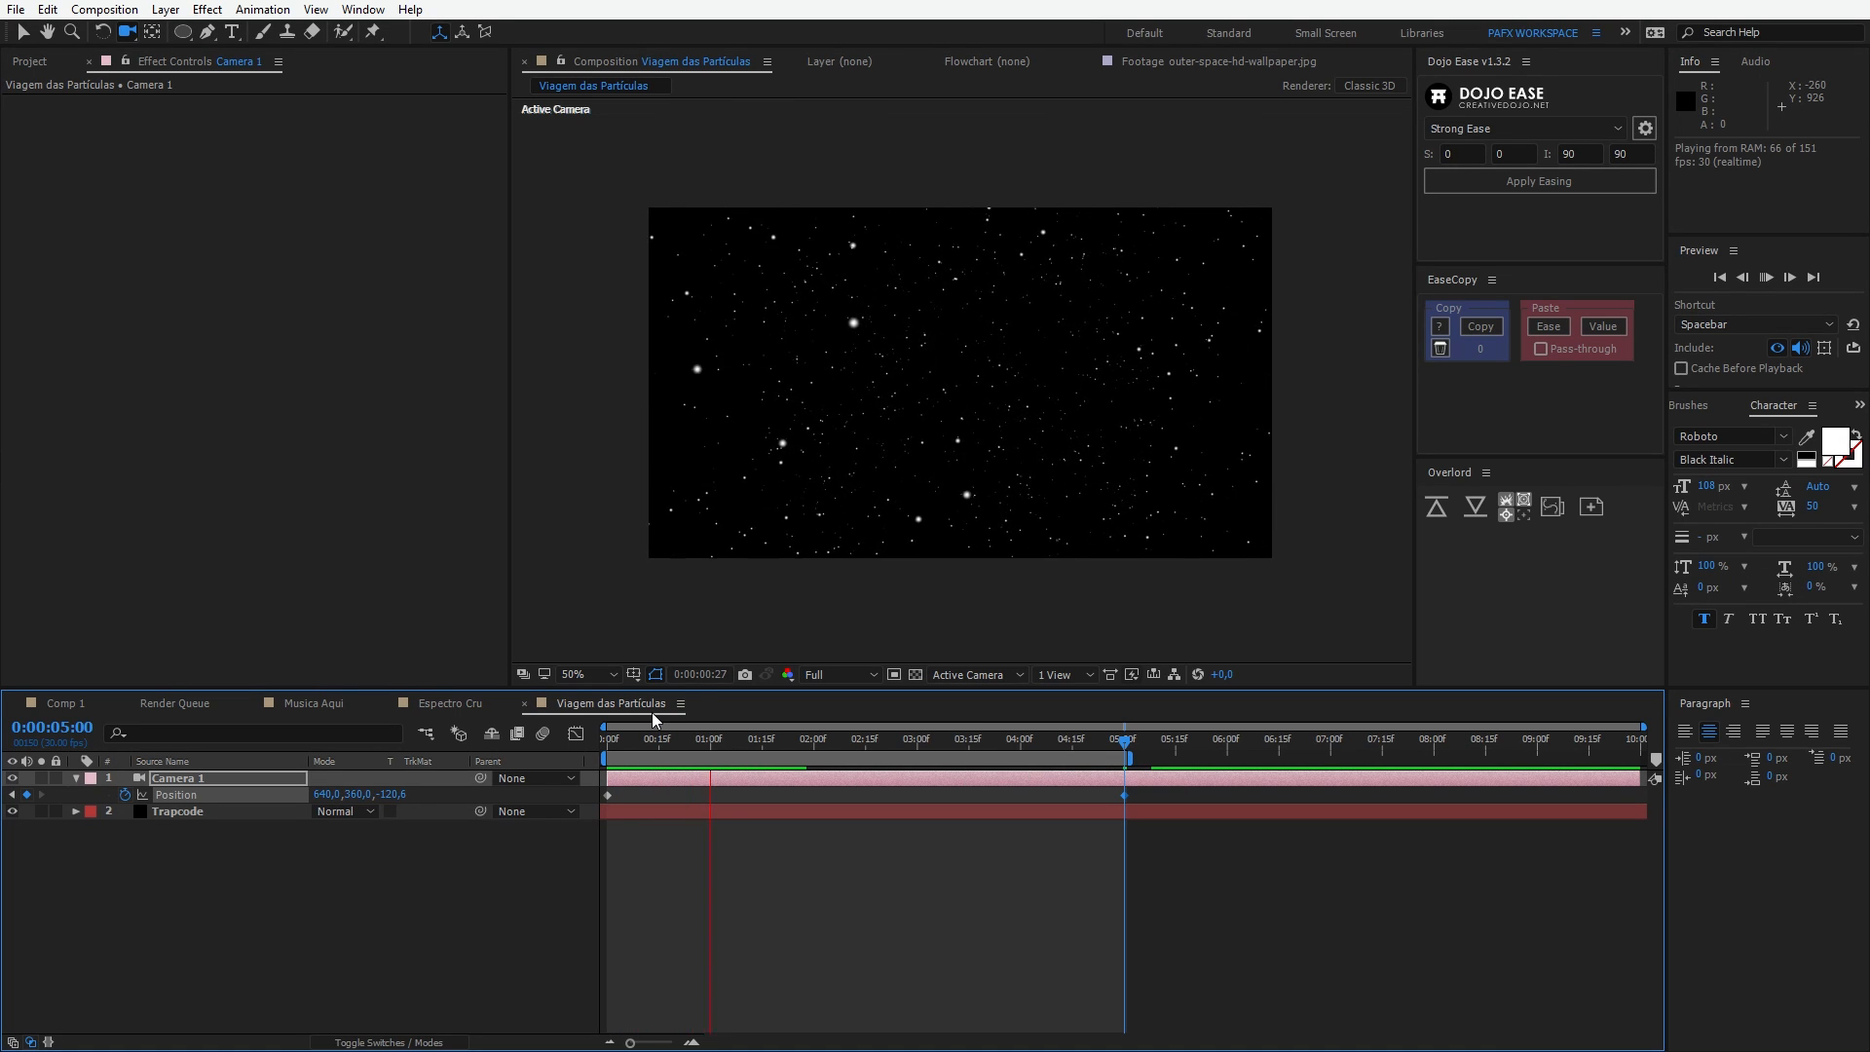
pyautogui.scroll(2, 952, 530)
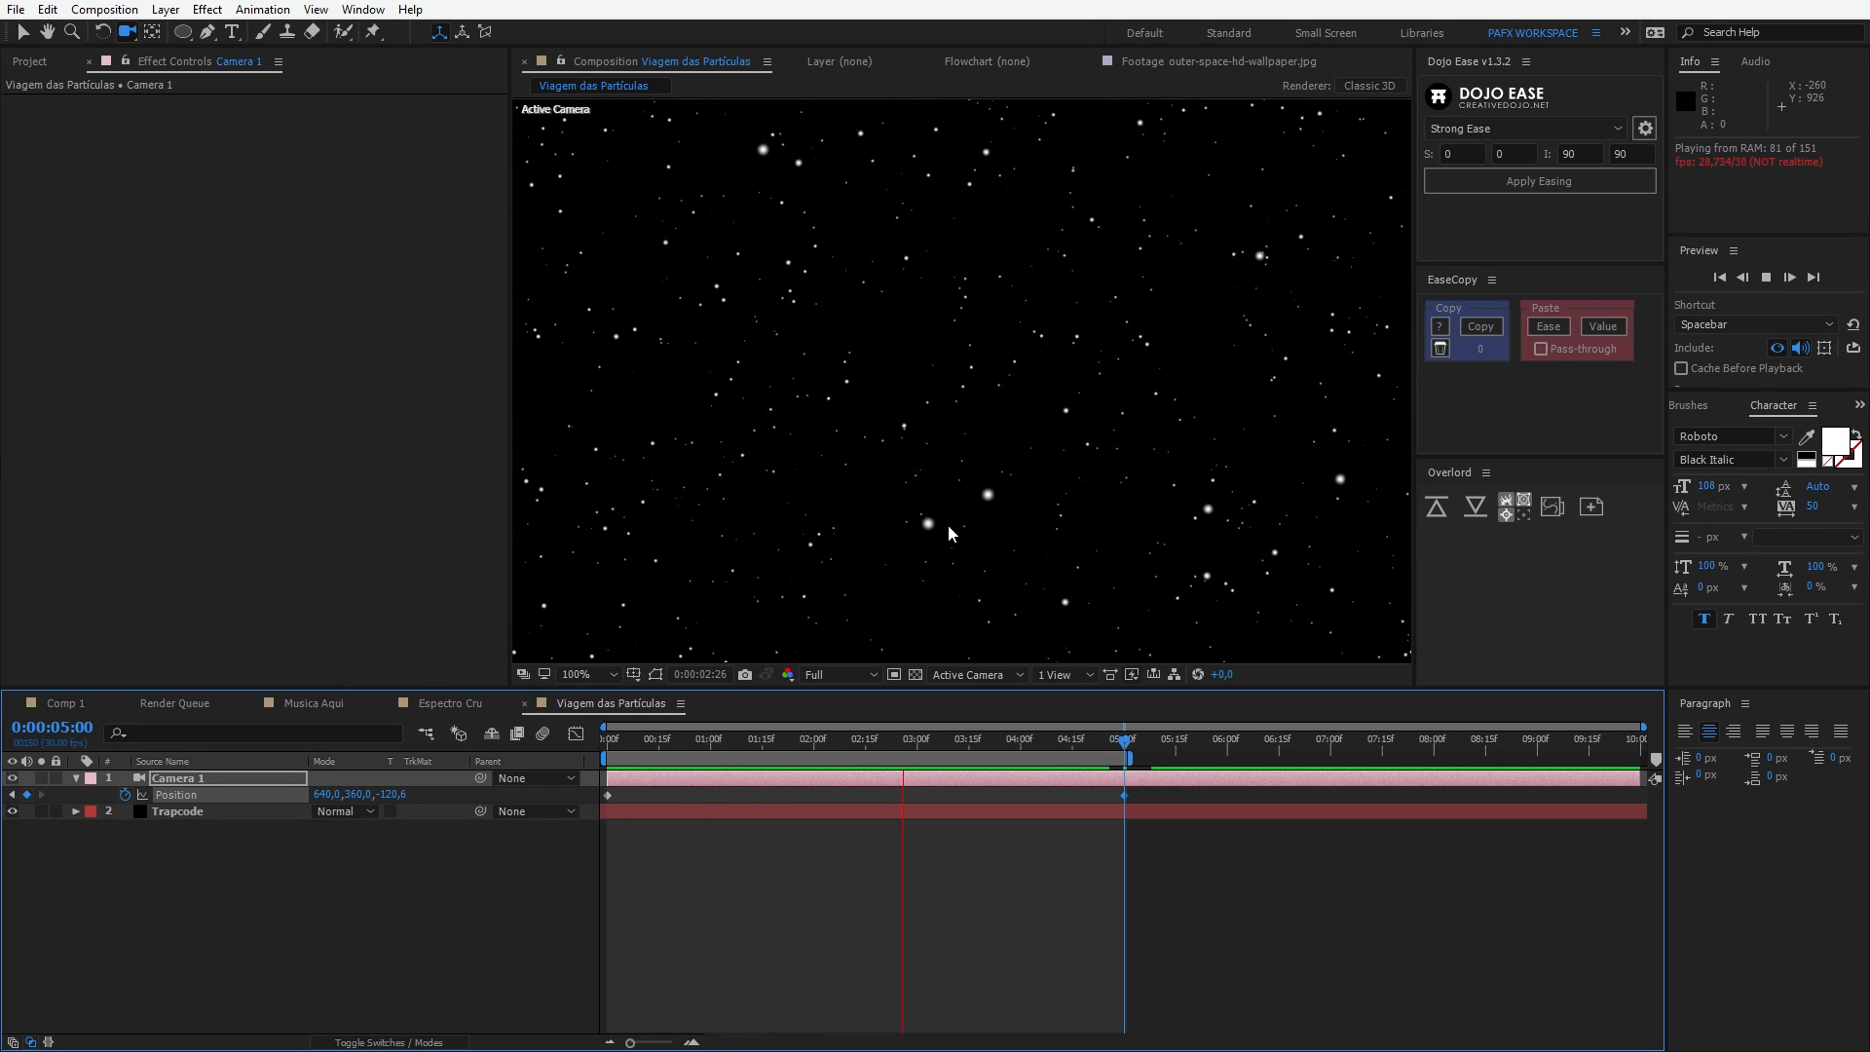
pyautogui.press('`')
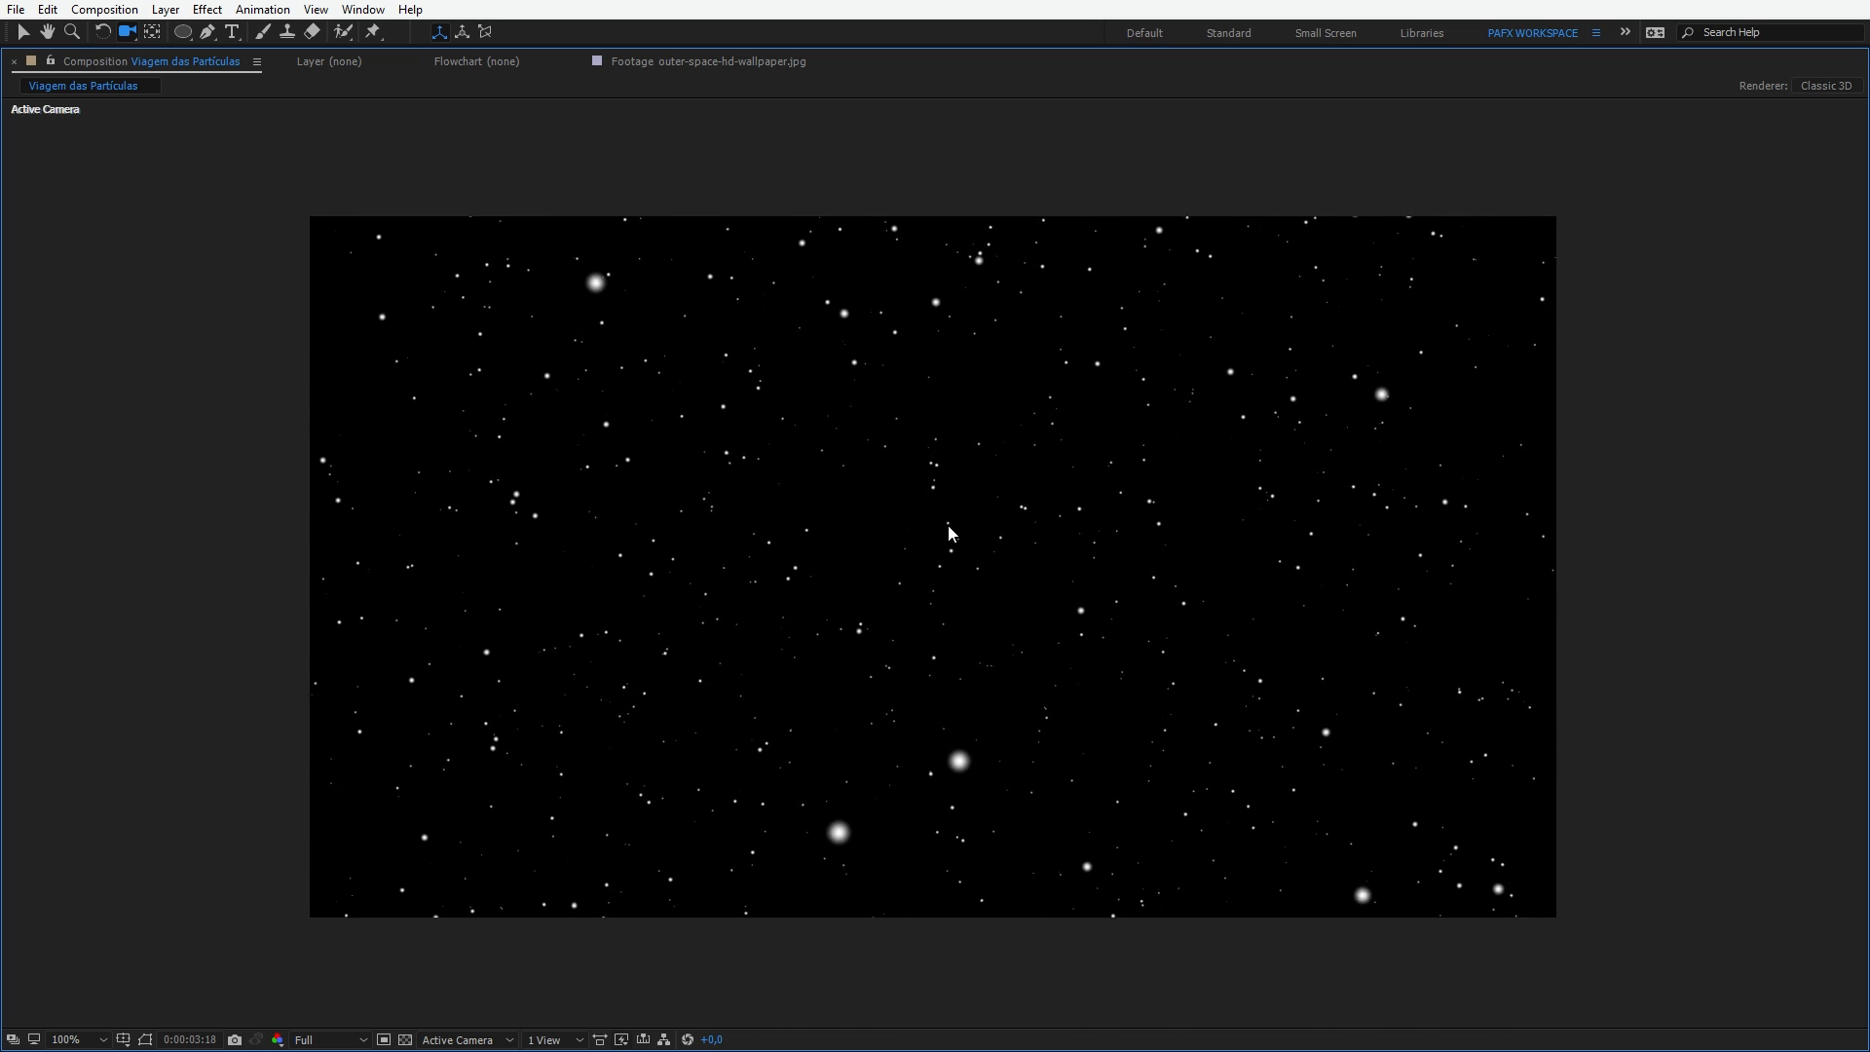
pyautogui.press('`')
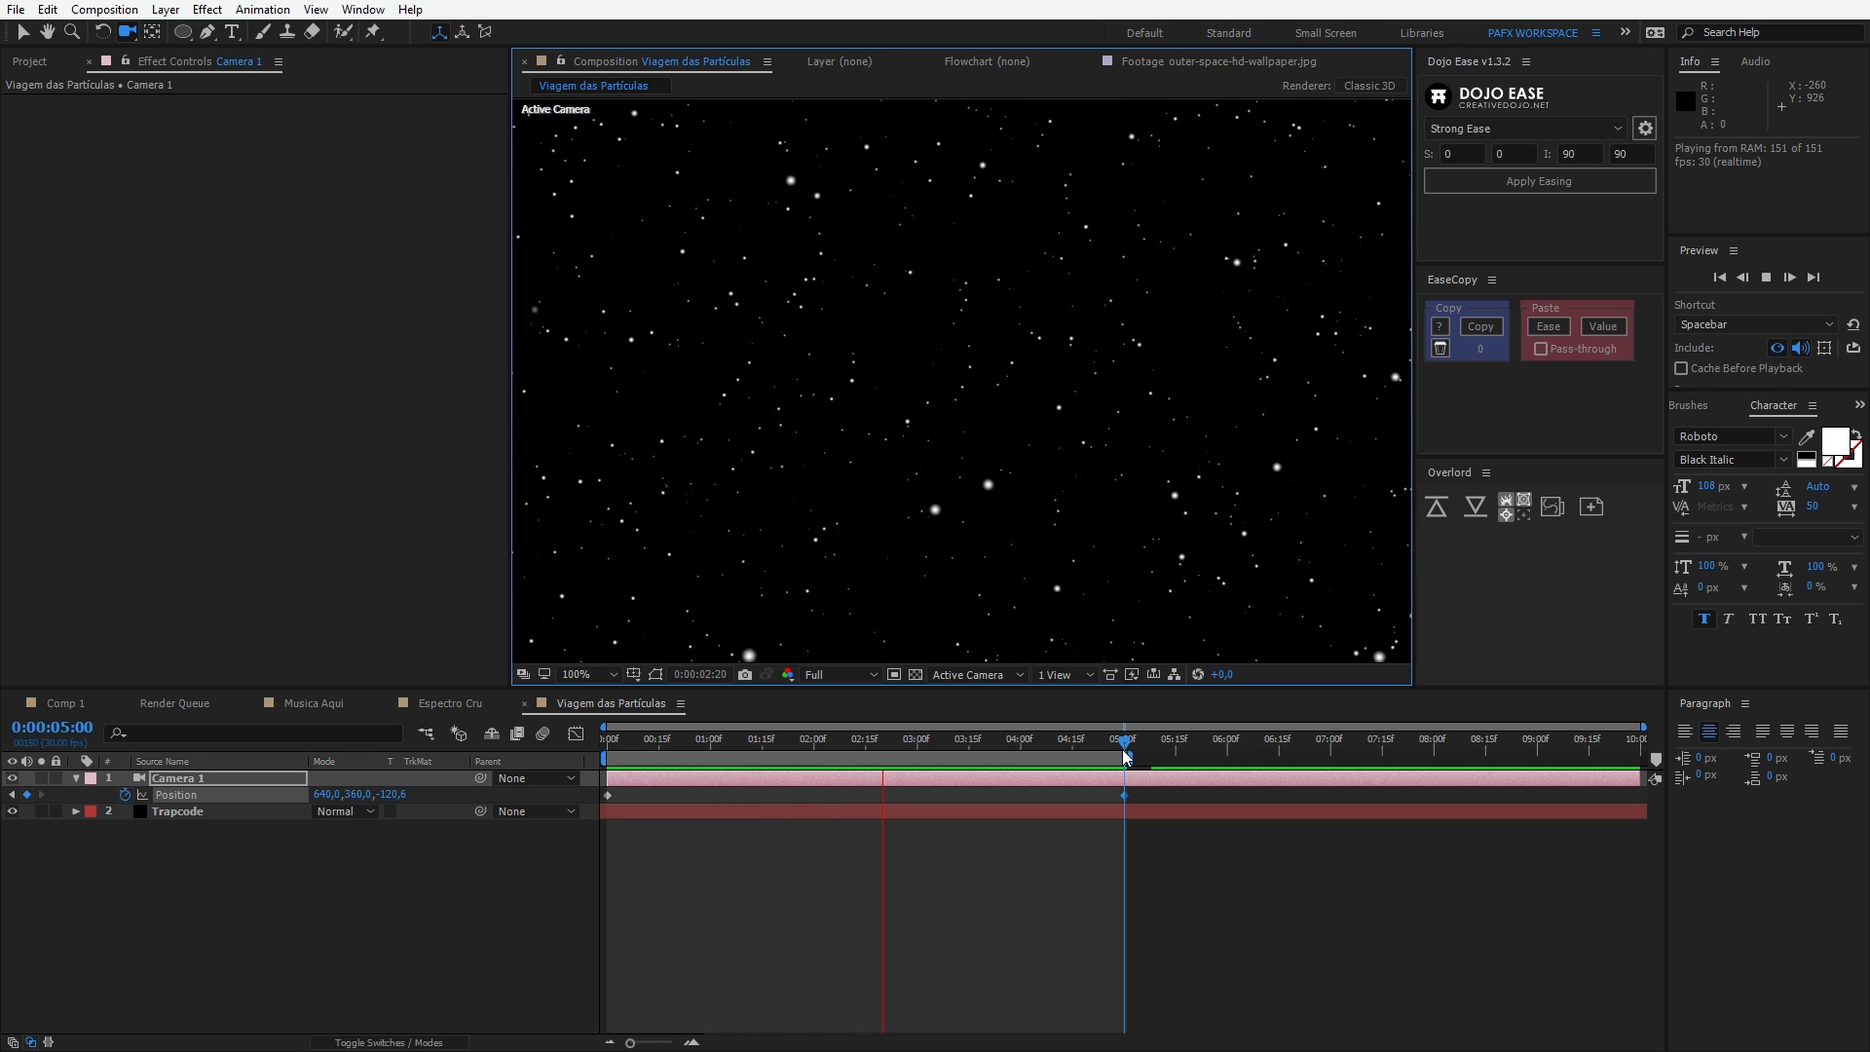
pyautogui.press('space')
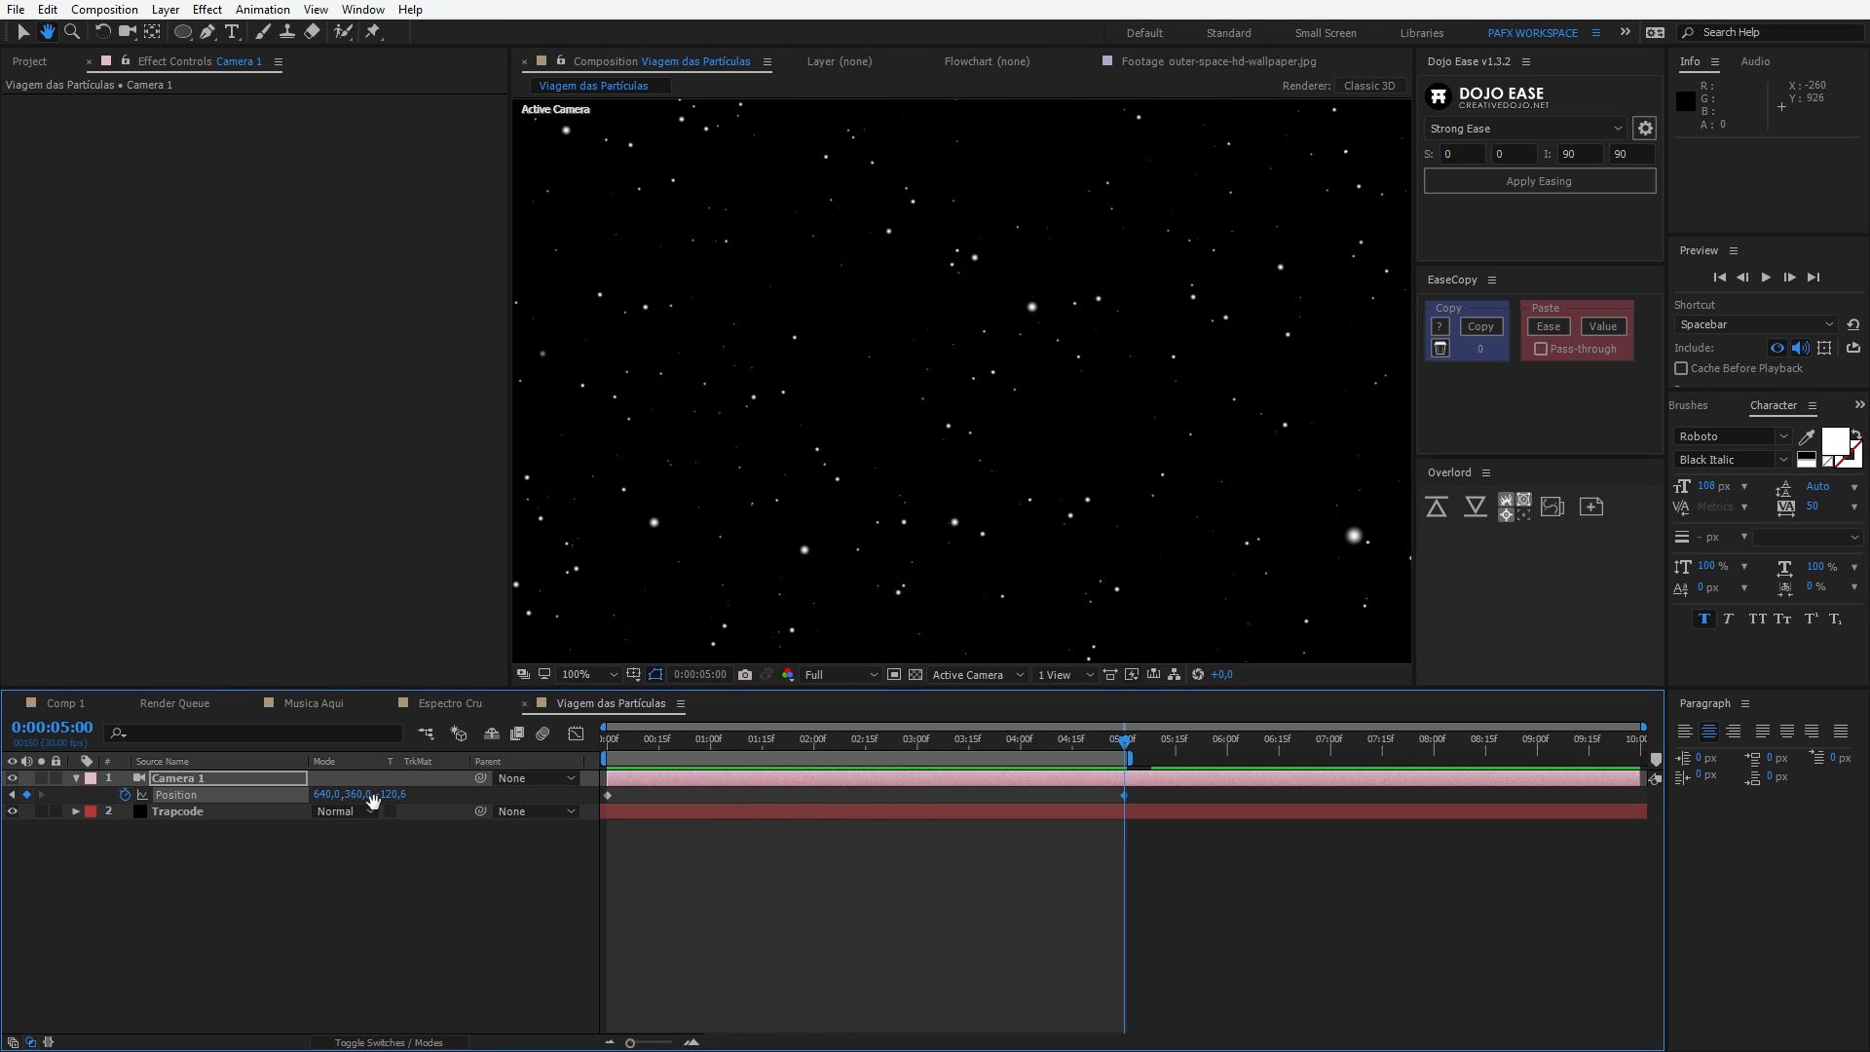
# Step: Change Camera 1's Z position at 5 seconds to -349.6 and preview the slower move at 50% magnification
pyautogui.moveTo(405, 814); pyautogui.dragTo(315, 814)
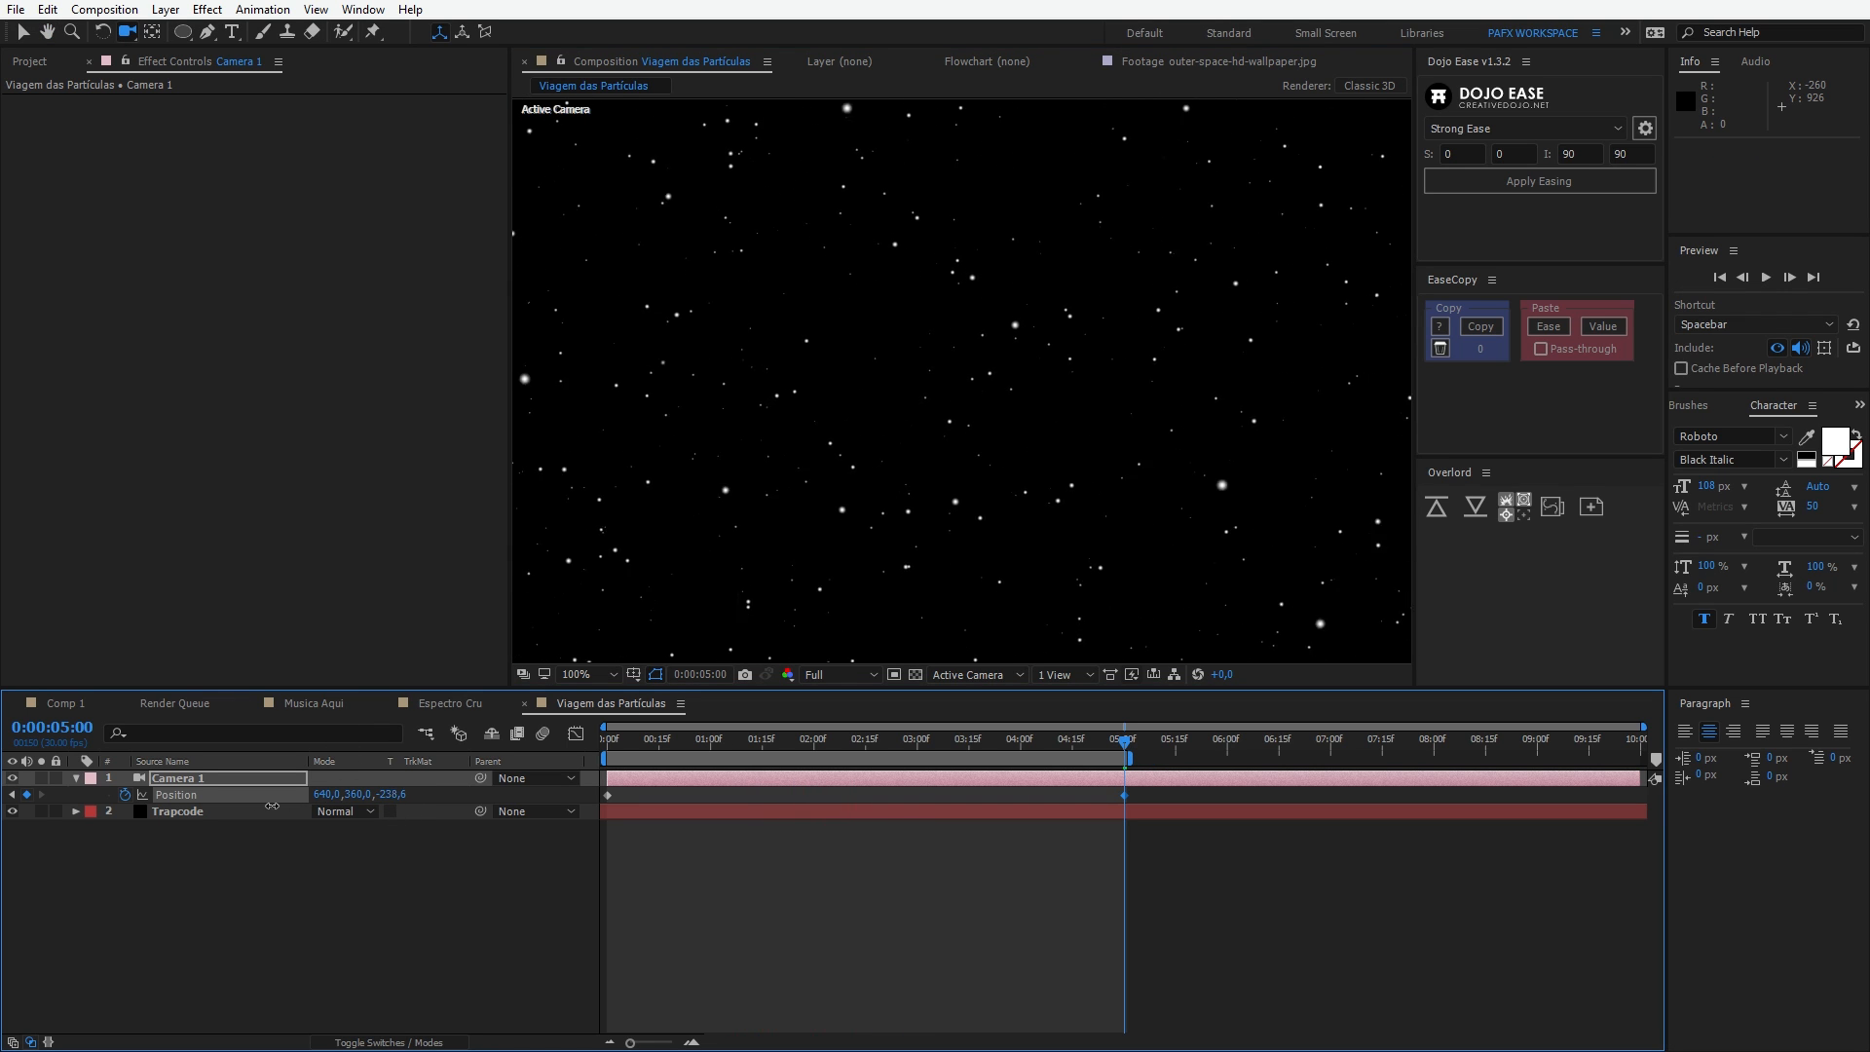
pyautogui.press('space')
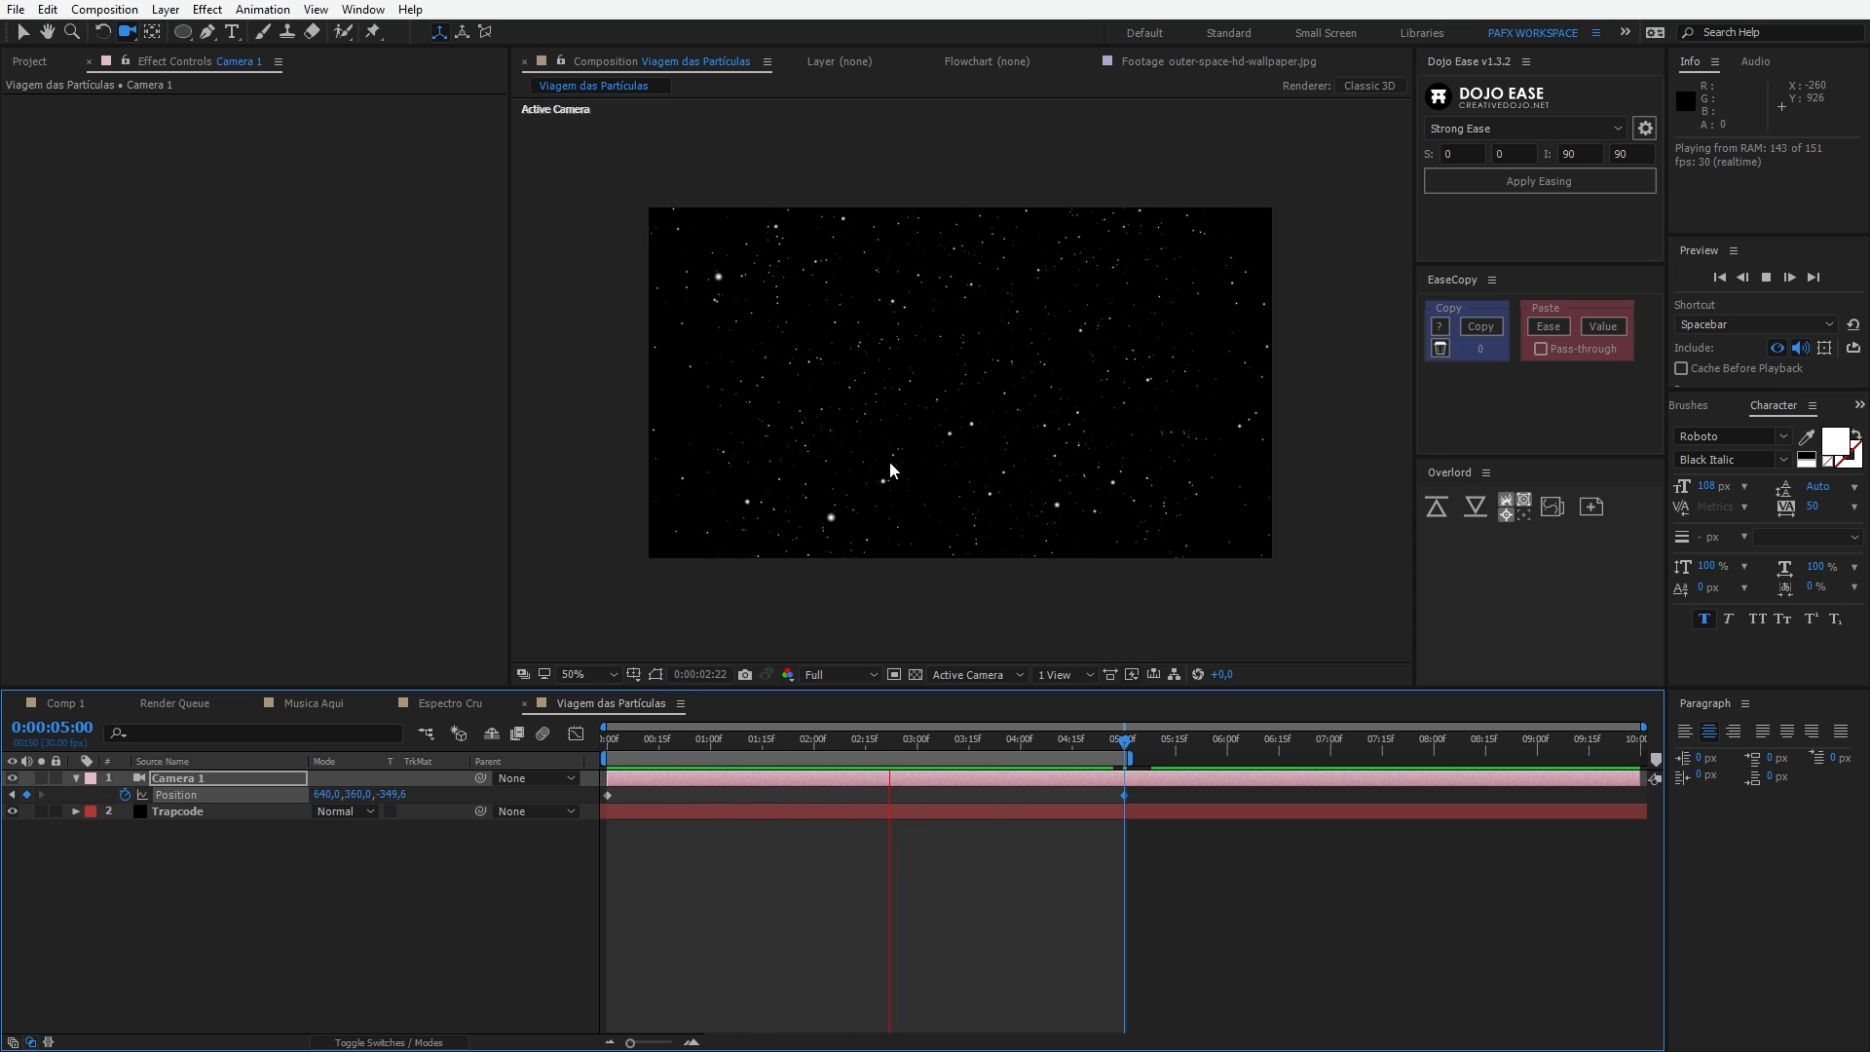
pyautogui.scroll(-2, 889, 472)
pyautogui.press('space')
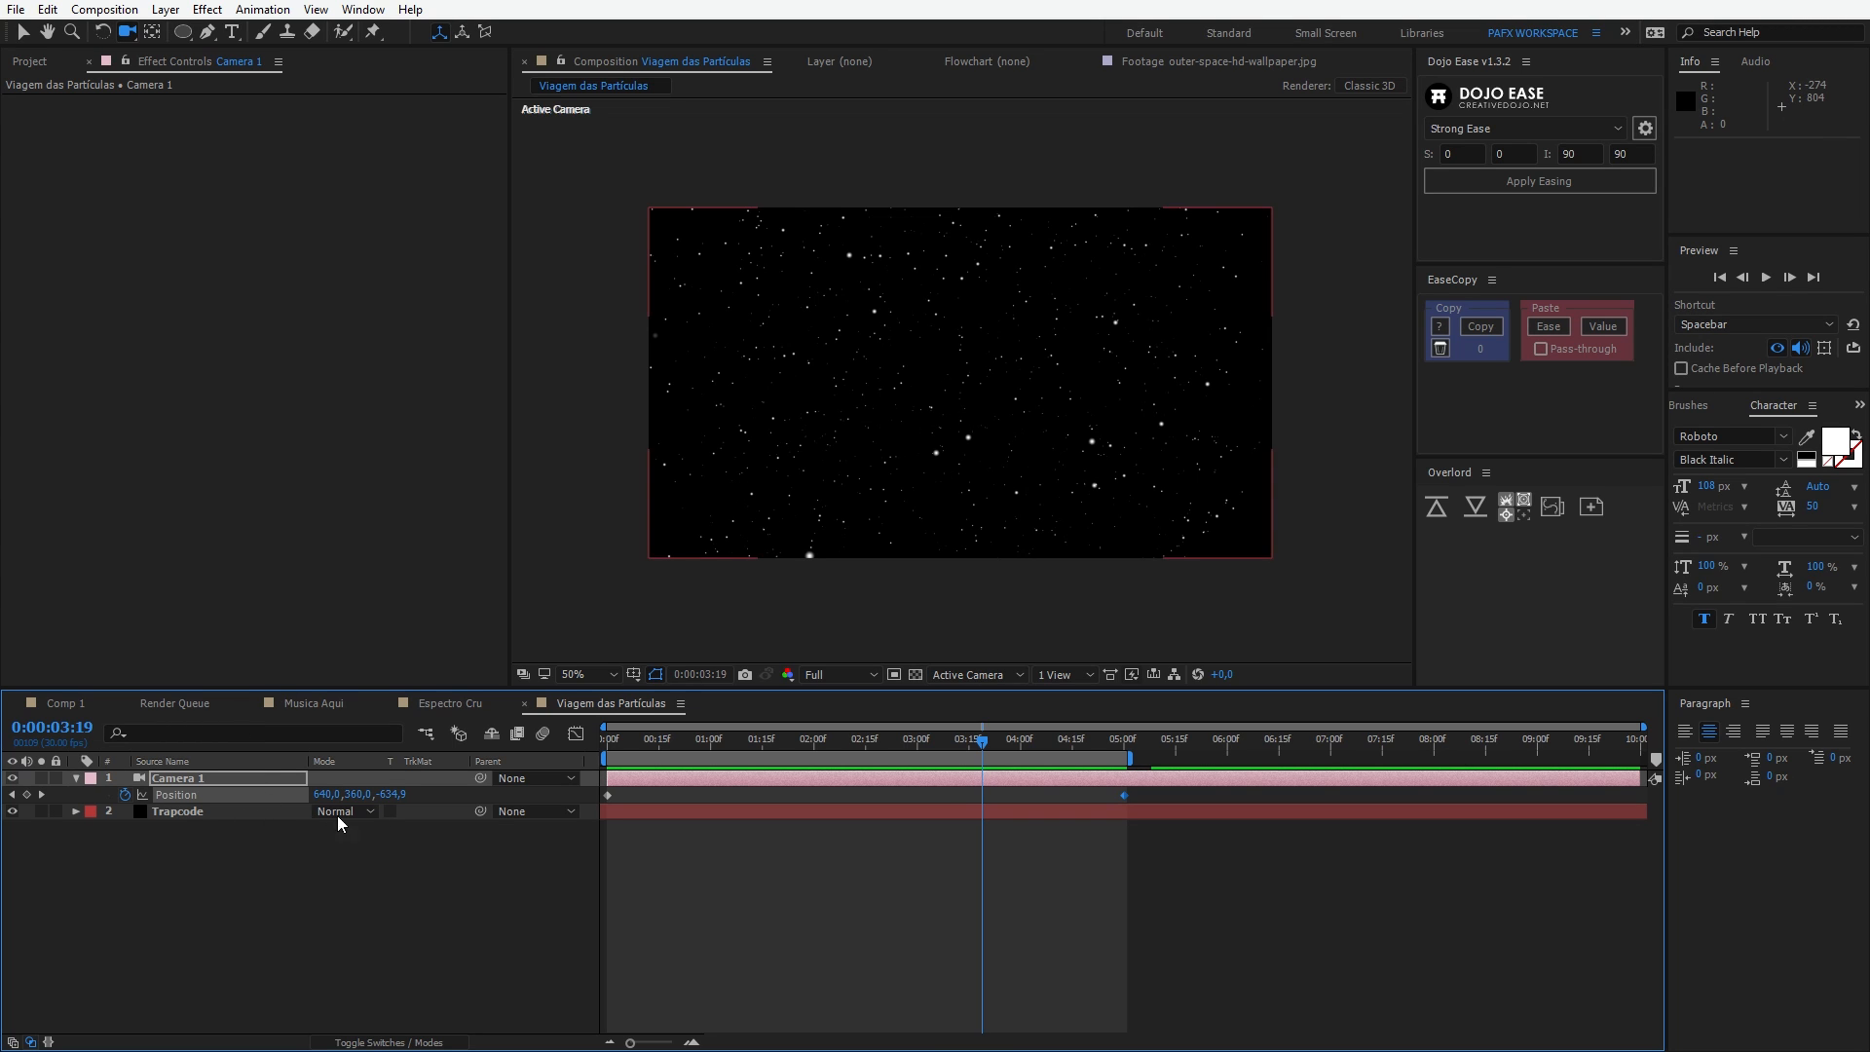
# Step: Reveal Camera 1's modified properties and raise its Aperture to 113.2 pixels, checking the blur at 100% magnification
pyautogui.scroll(2, 943, 504)
pyautogui.scroll(-2, 935, 535)
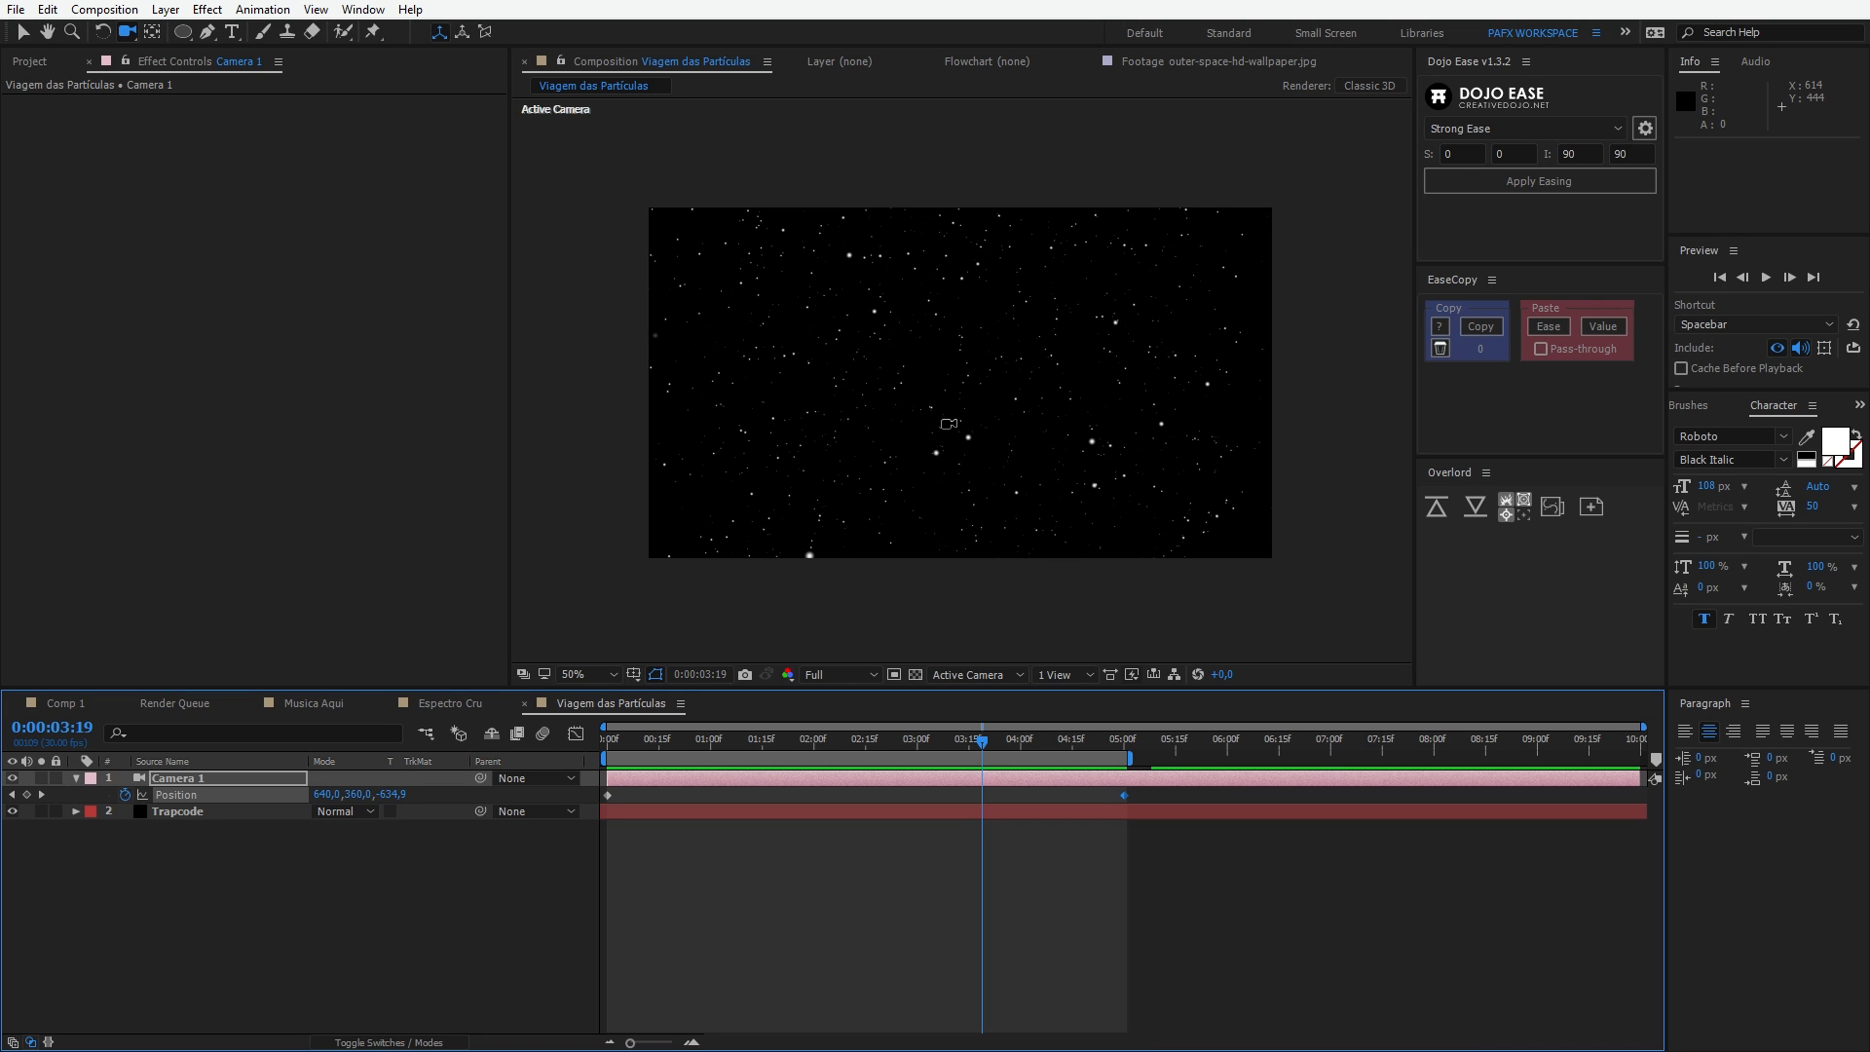
pyautogui.scroll(2, 948, 424)
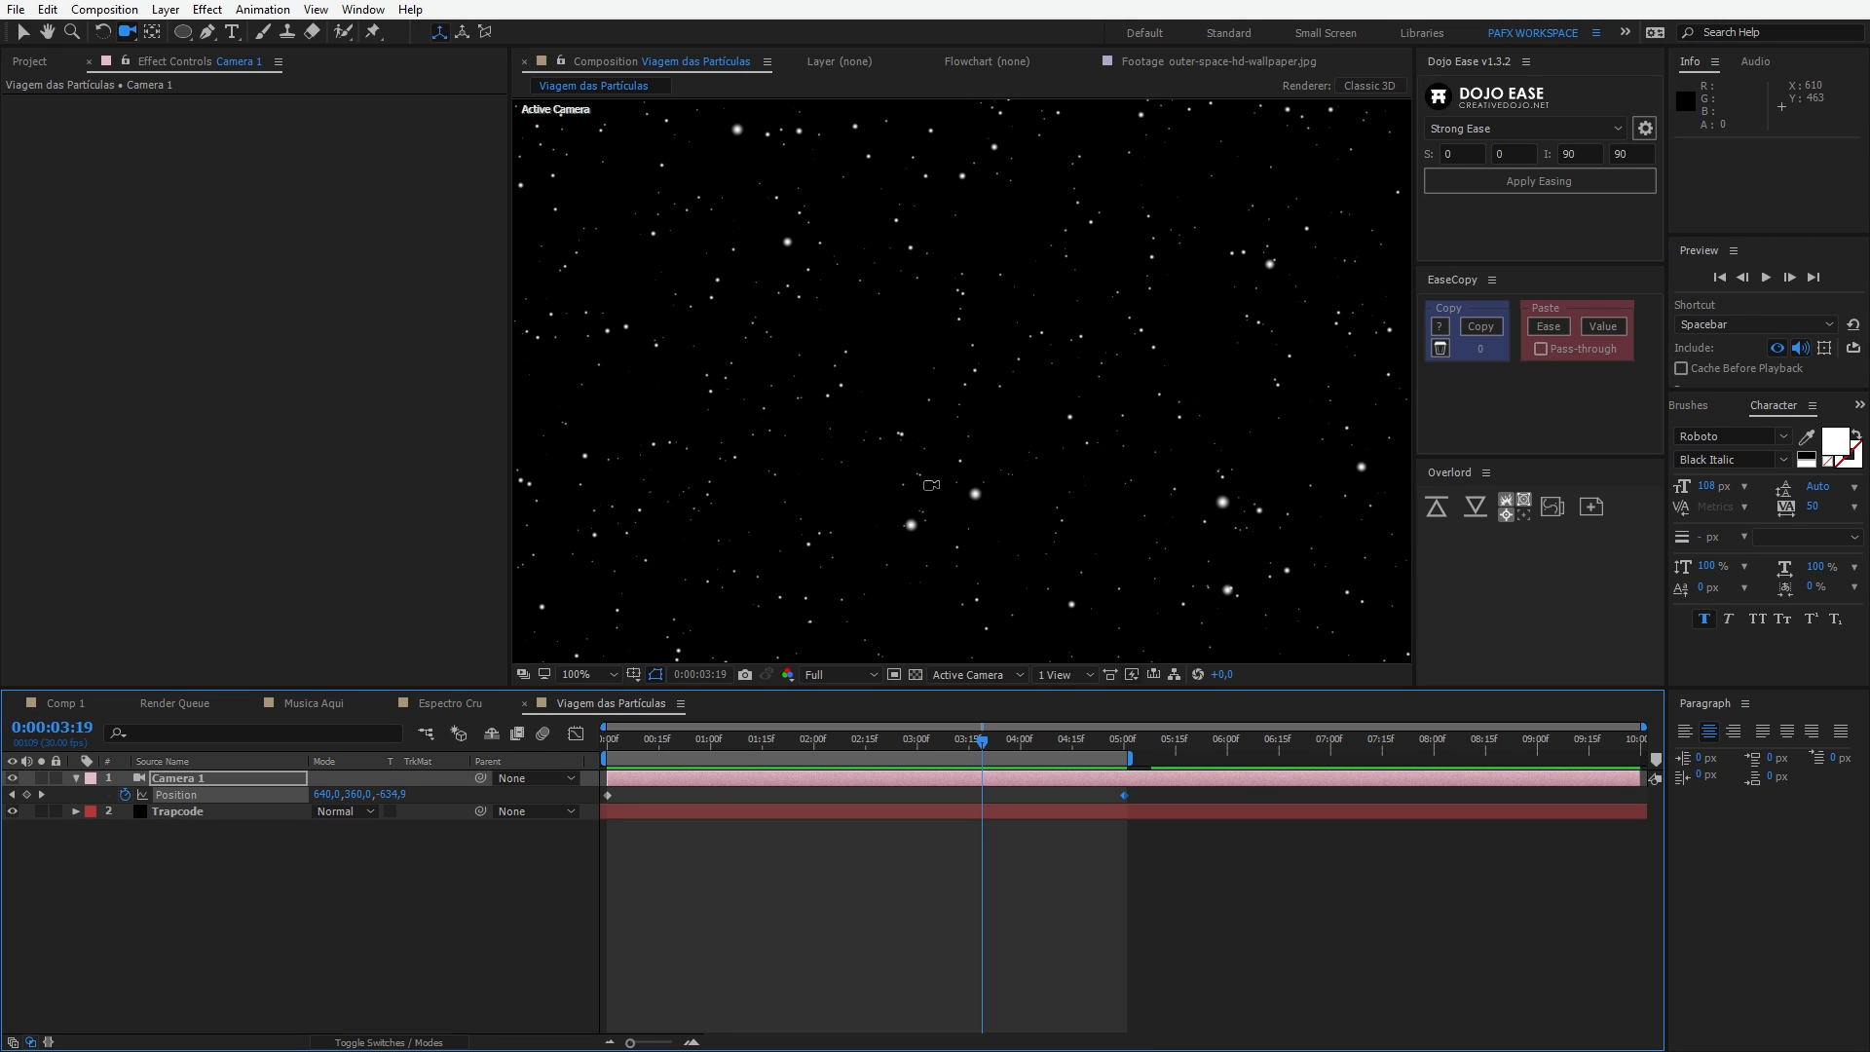
pyautogui.doubleClick(242, 775)
pyautogui.press('Escape')
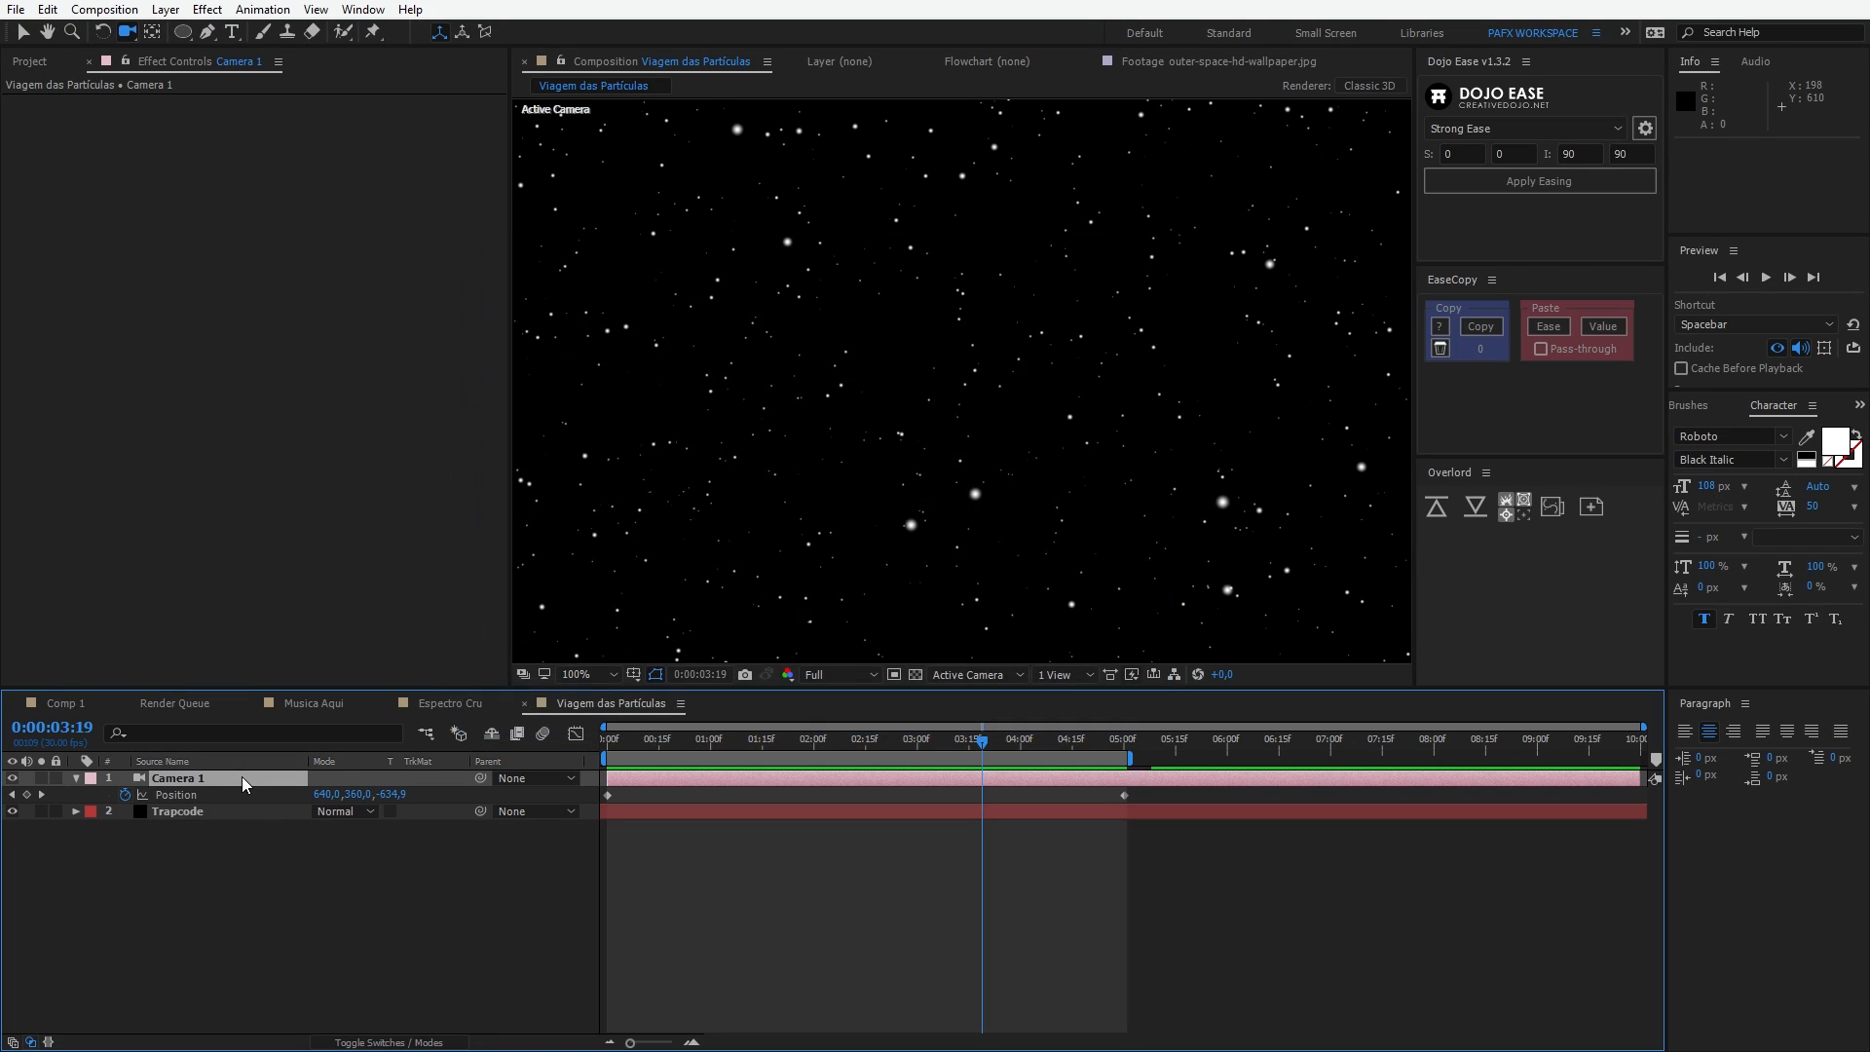
pyautogui.press('u')
pyautogui.press('u')
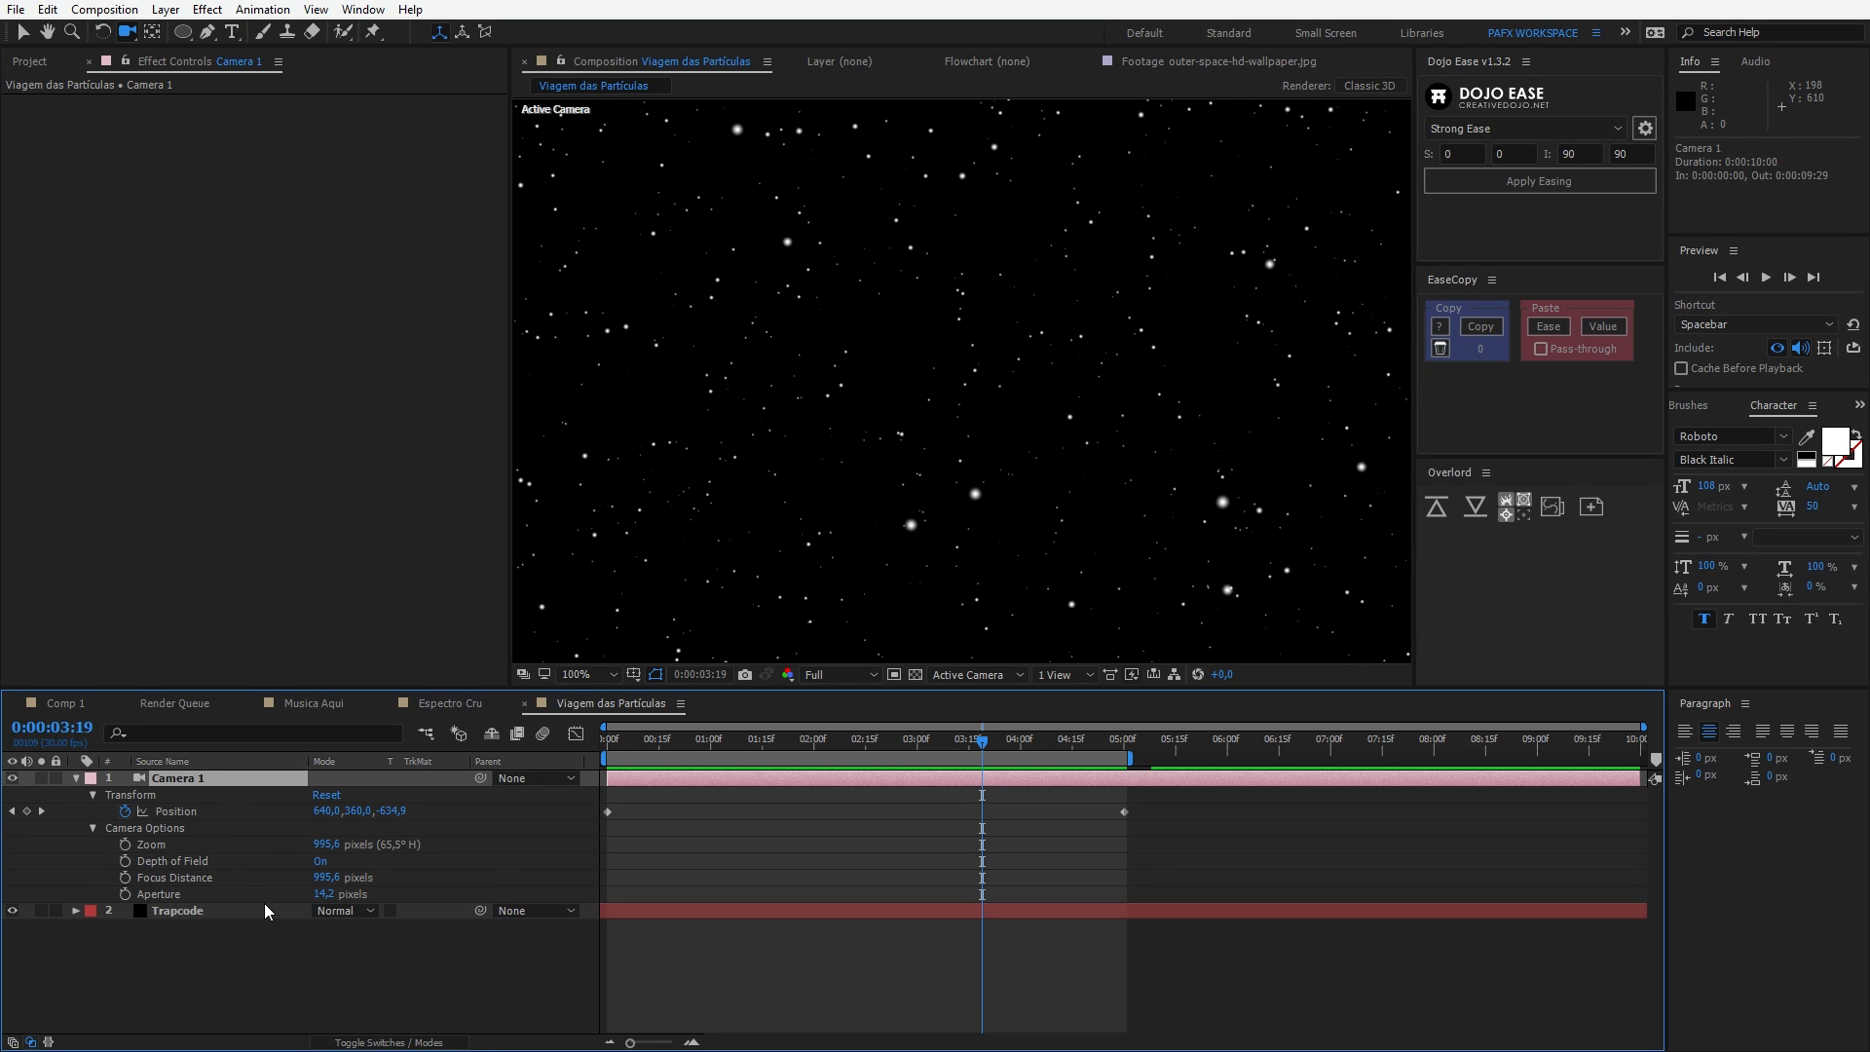
pyautogui.moveTo(327, 894); pyautogui.dragTo(389, 888)
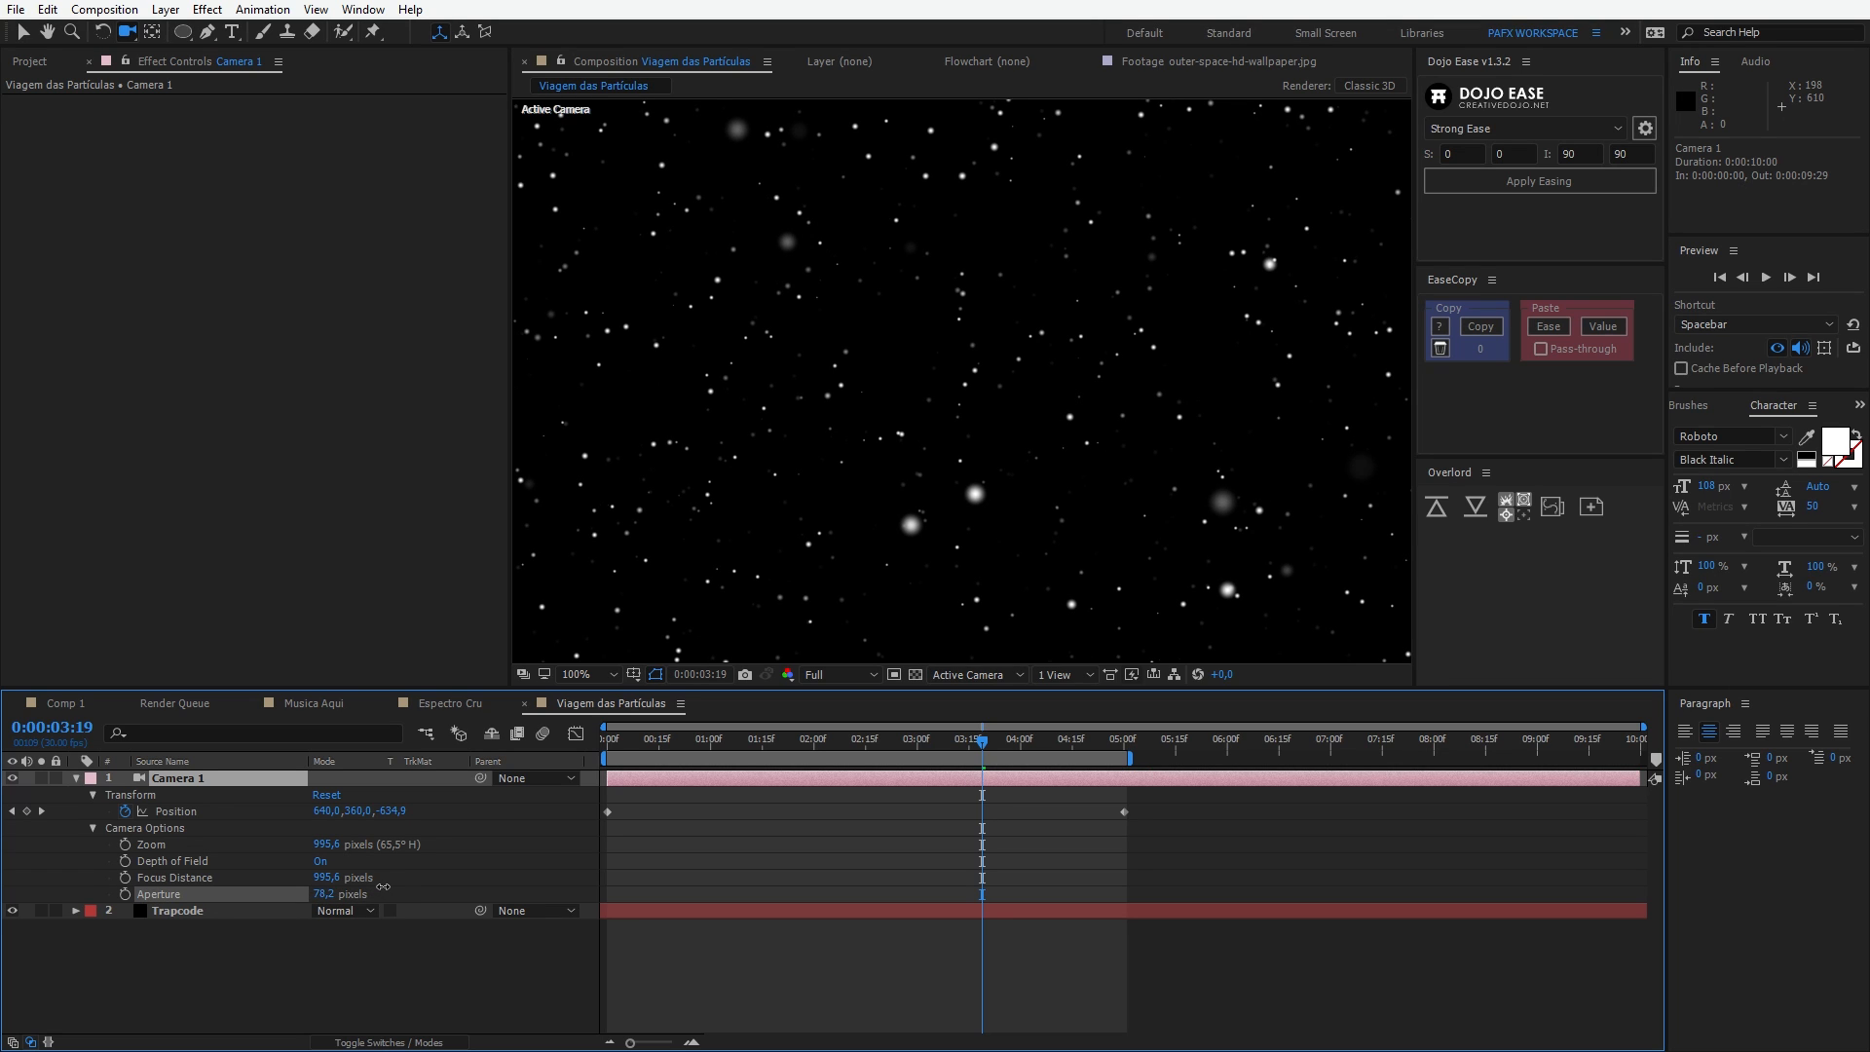
pyautogui.moveTo(383, 886); pyautogui.dragTo(332, 893)
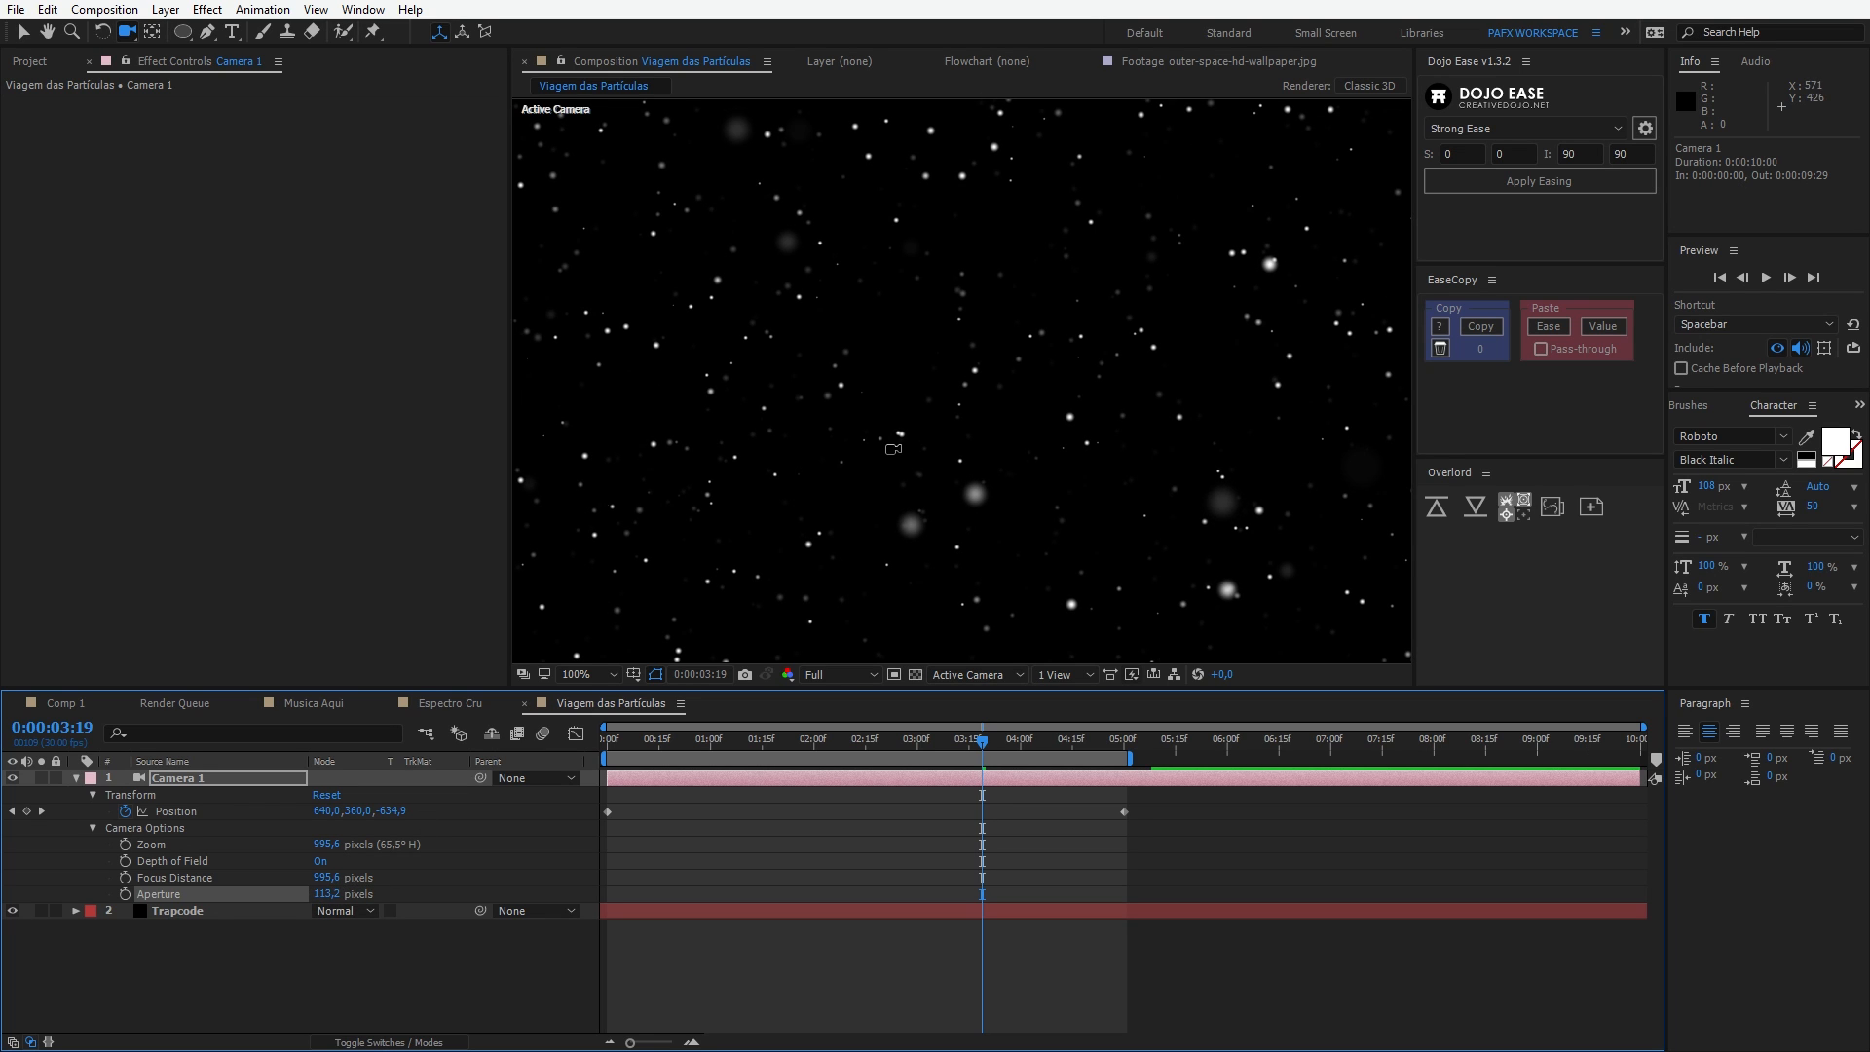
# Step: Try orbiting the camera around the blurred particles at 50% magnification, then undo the orbit
pyautogui.press(',')
pyautogui.moveTo(896, 485); pyautogui.dragTo(989, 467)
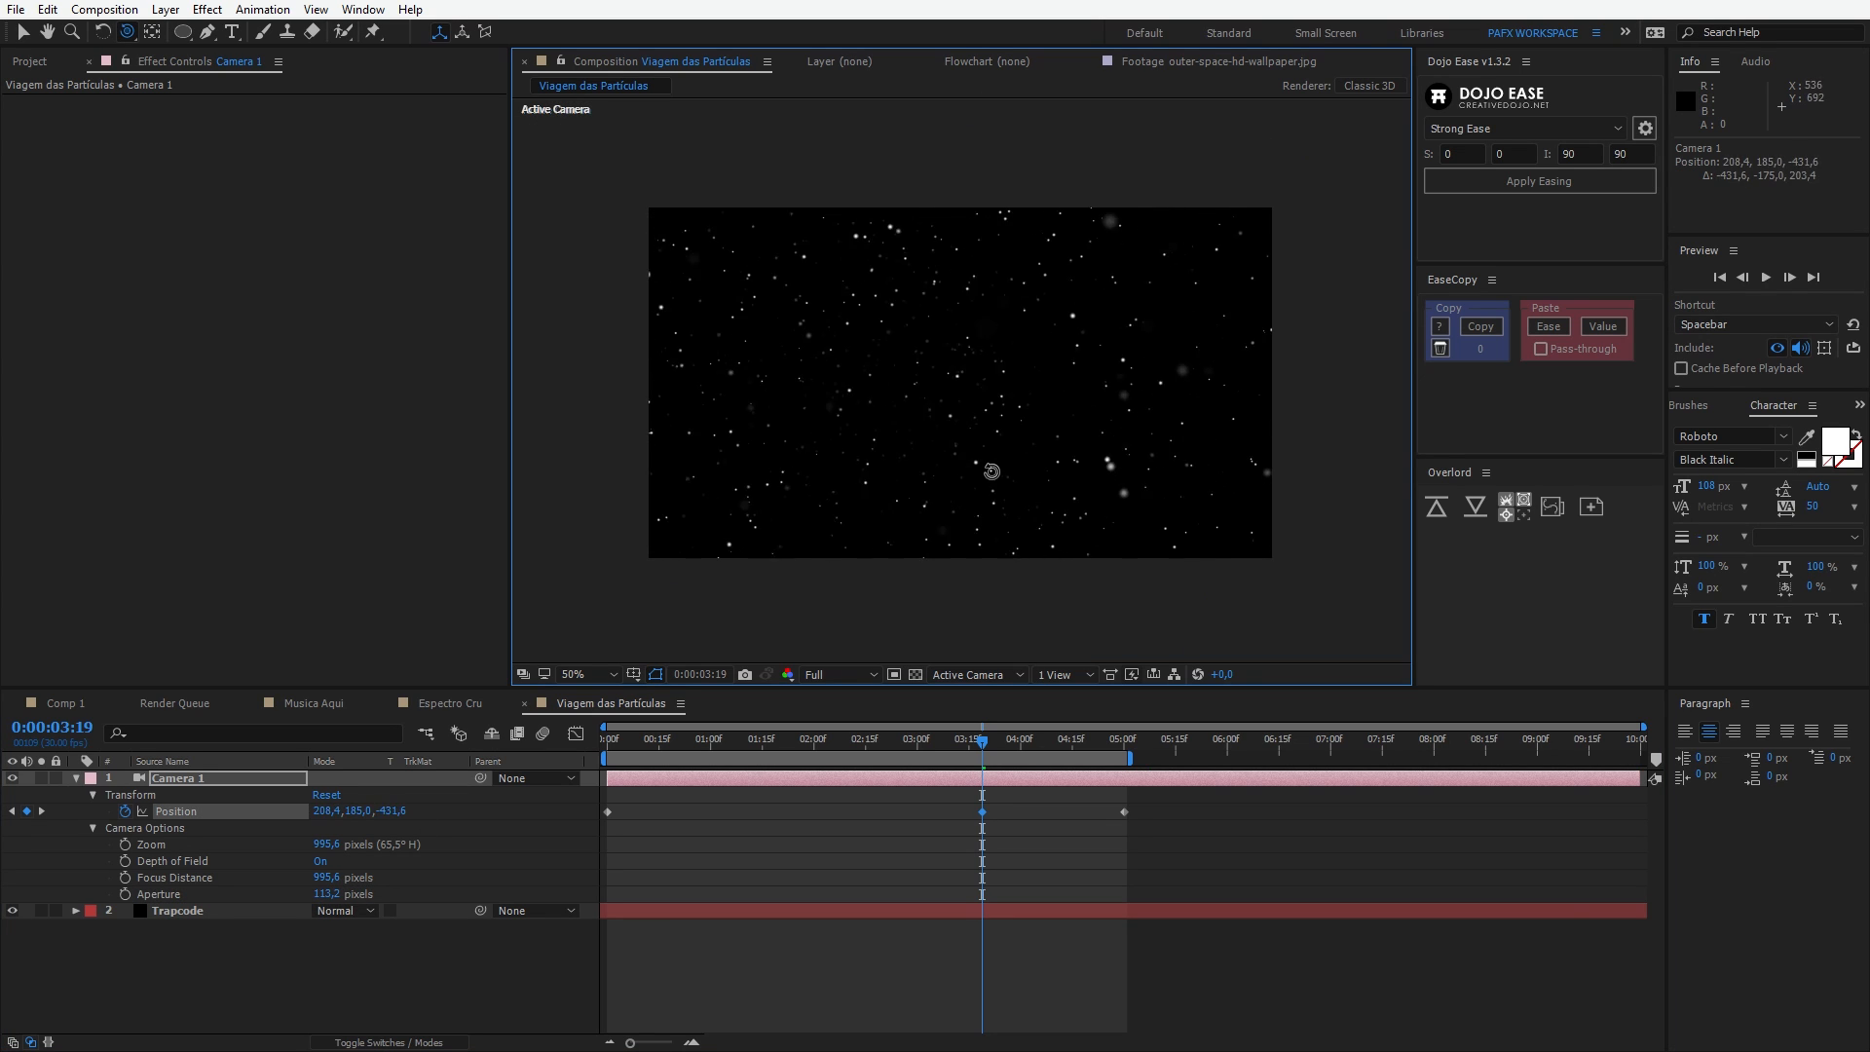
pyautogui.hotkey('ctrl', 'z')
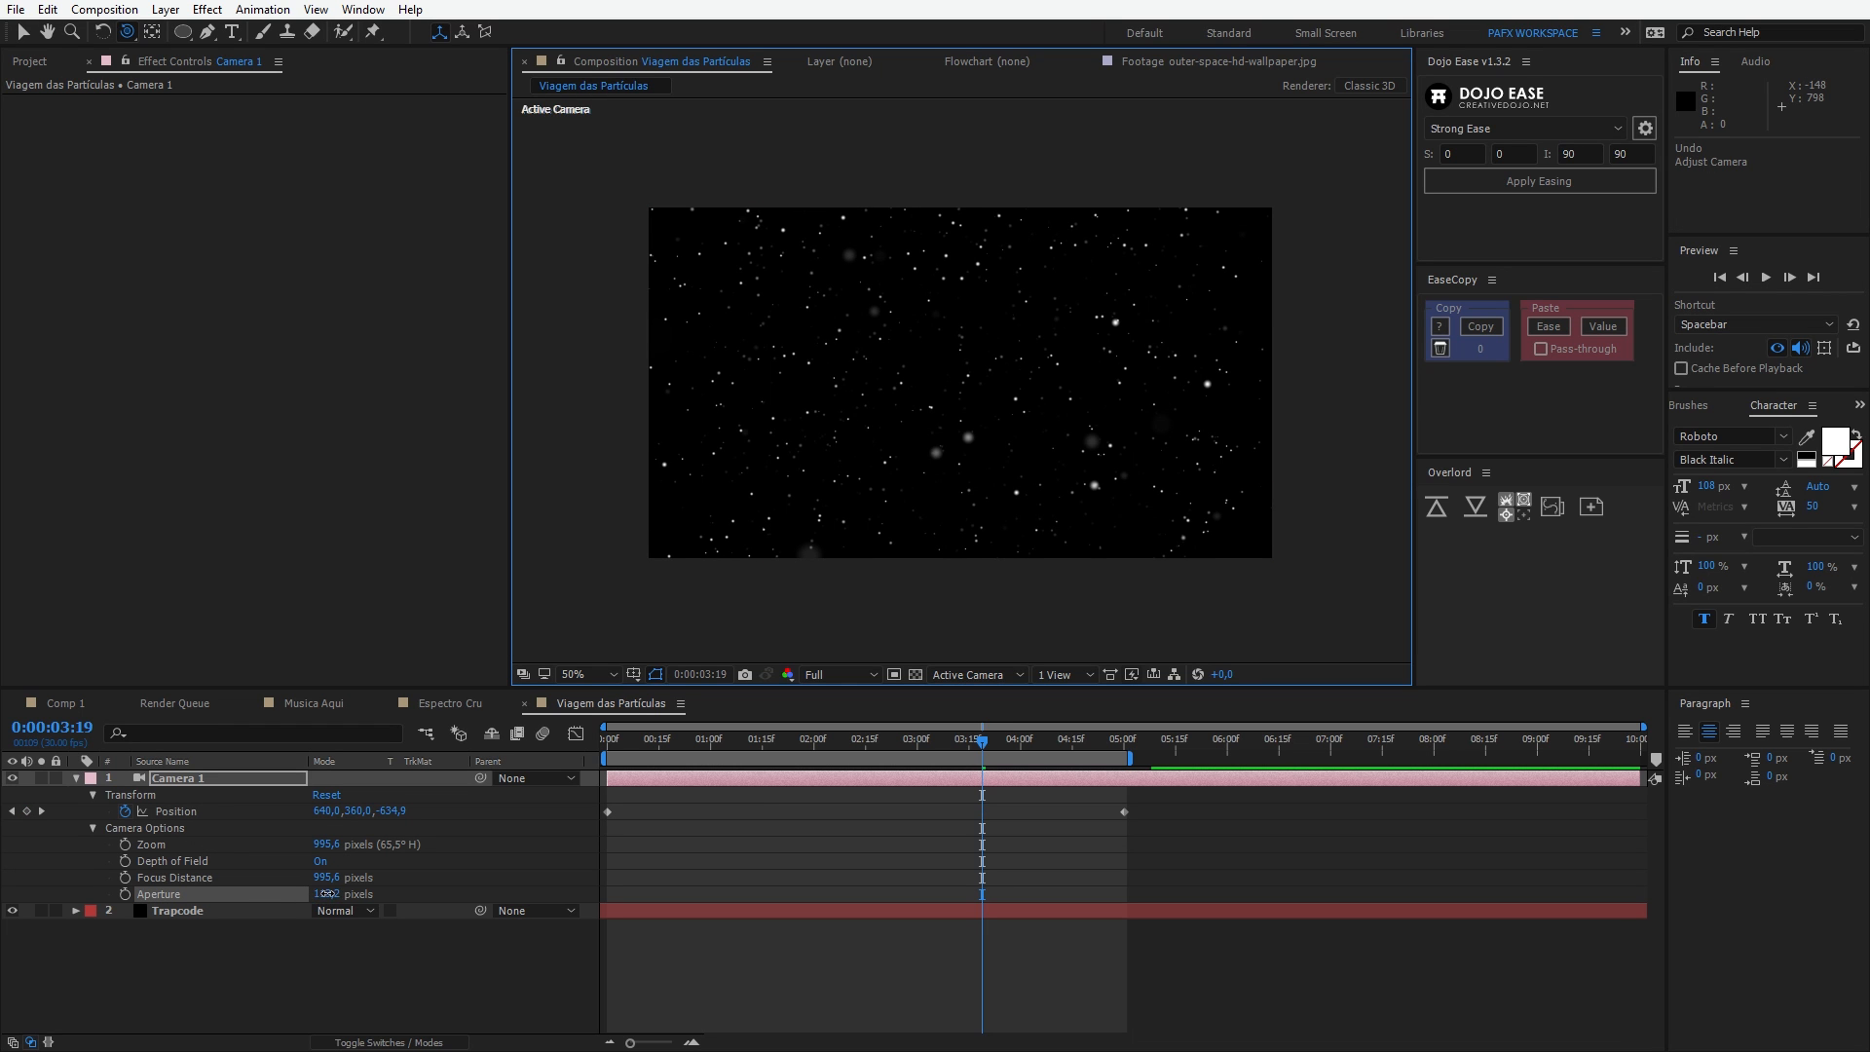
# Step: Raise Camera 1's Aperture to 162.2 pixels and preview the stronger blur at 100% magnification with the composition view maximized
pyautogui.moveTo(329, 893); pyautogui.dragTo(370, 894)
pyautogui.press('space')
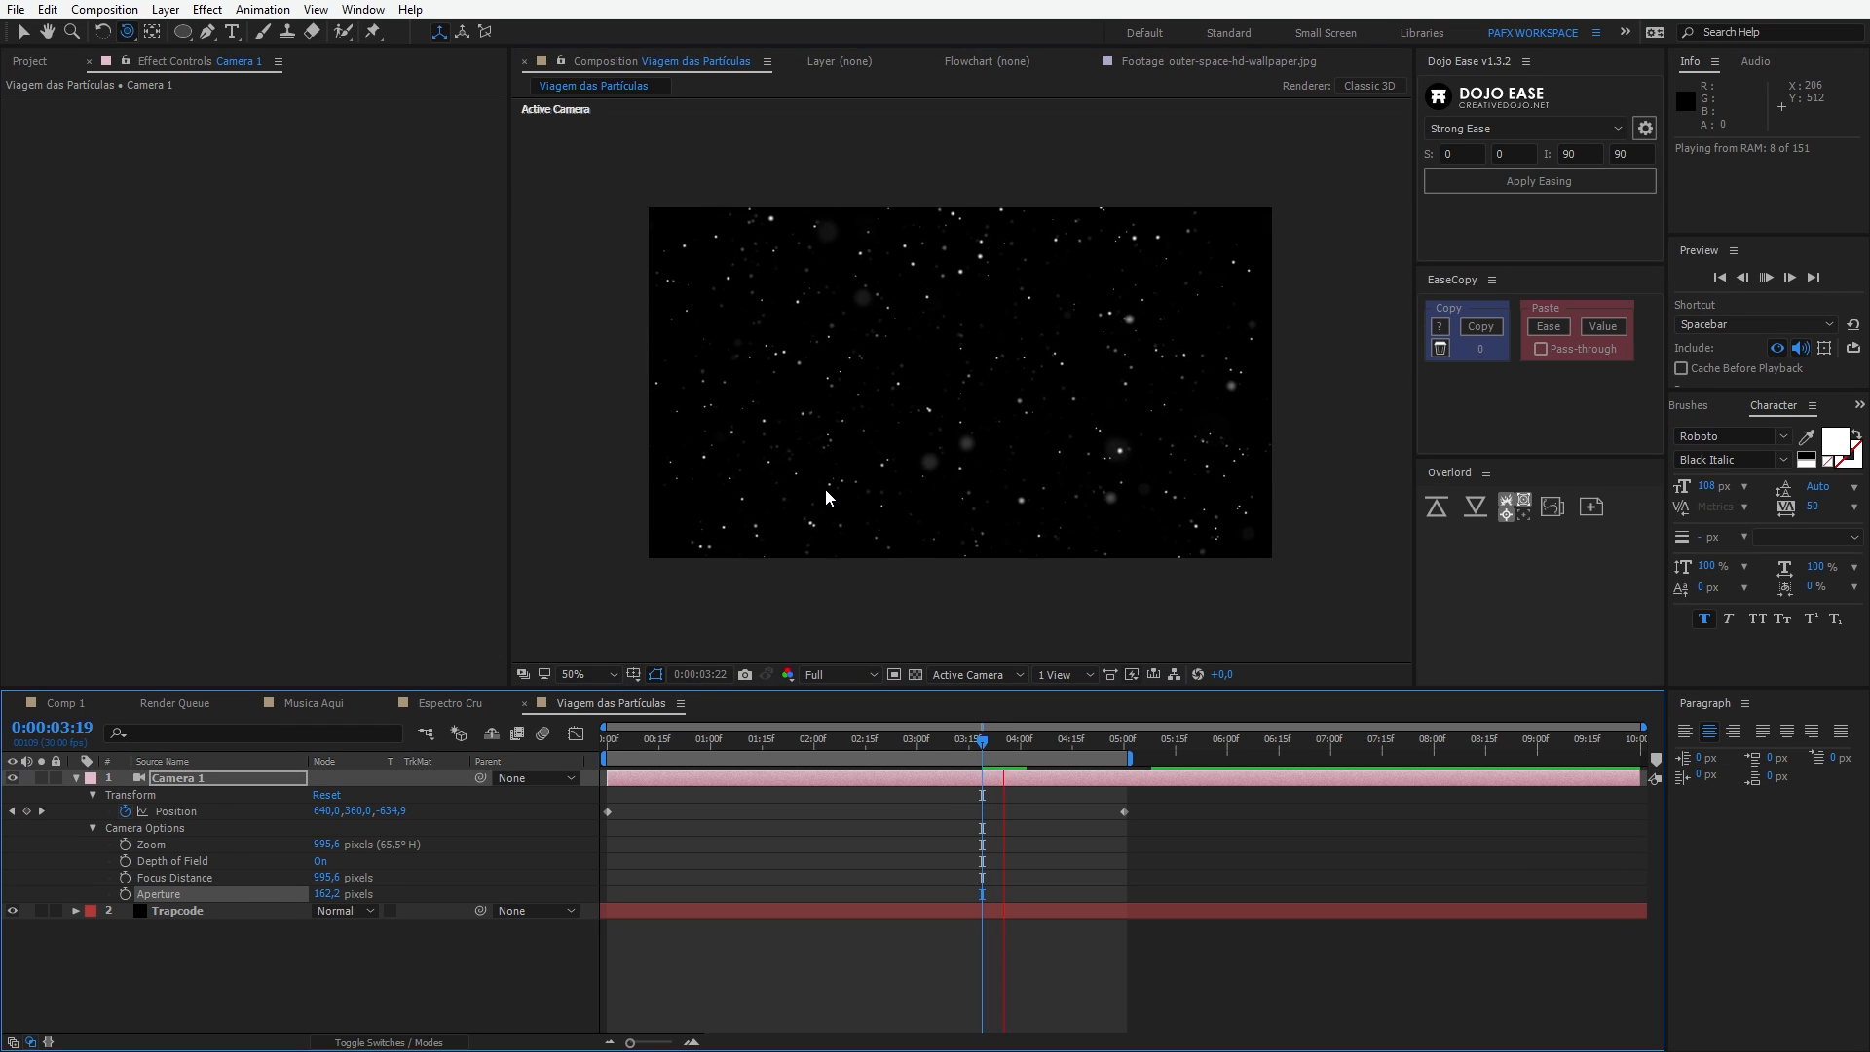
pyautogui.scroll(2, 826, 488)
pyautogui.press('`')
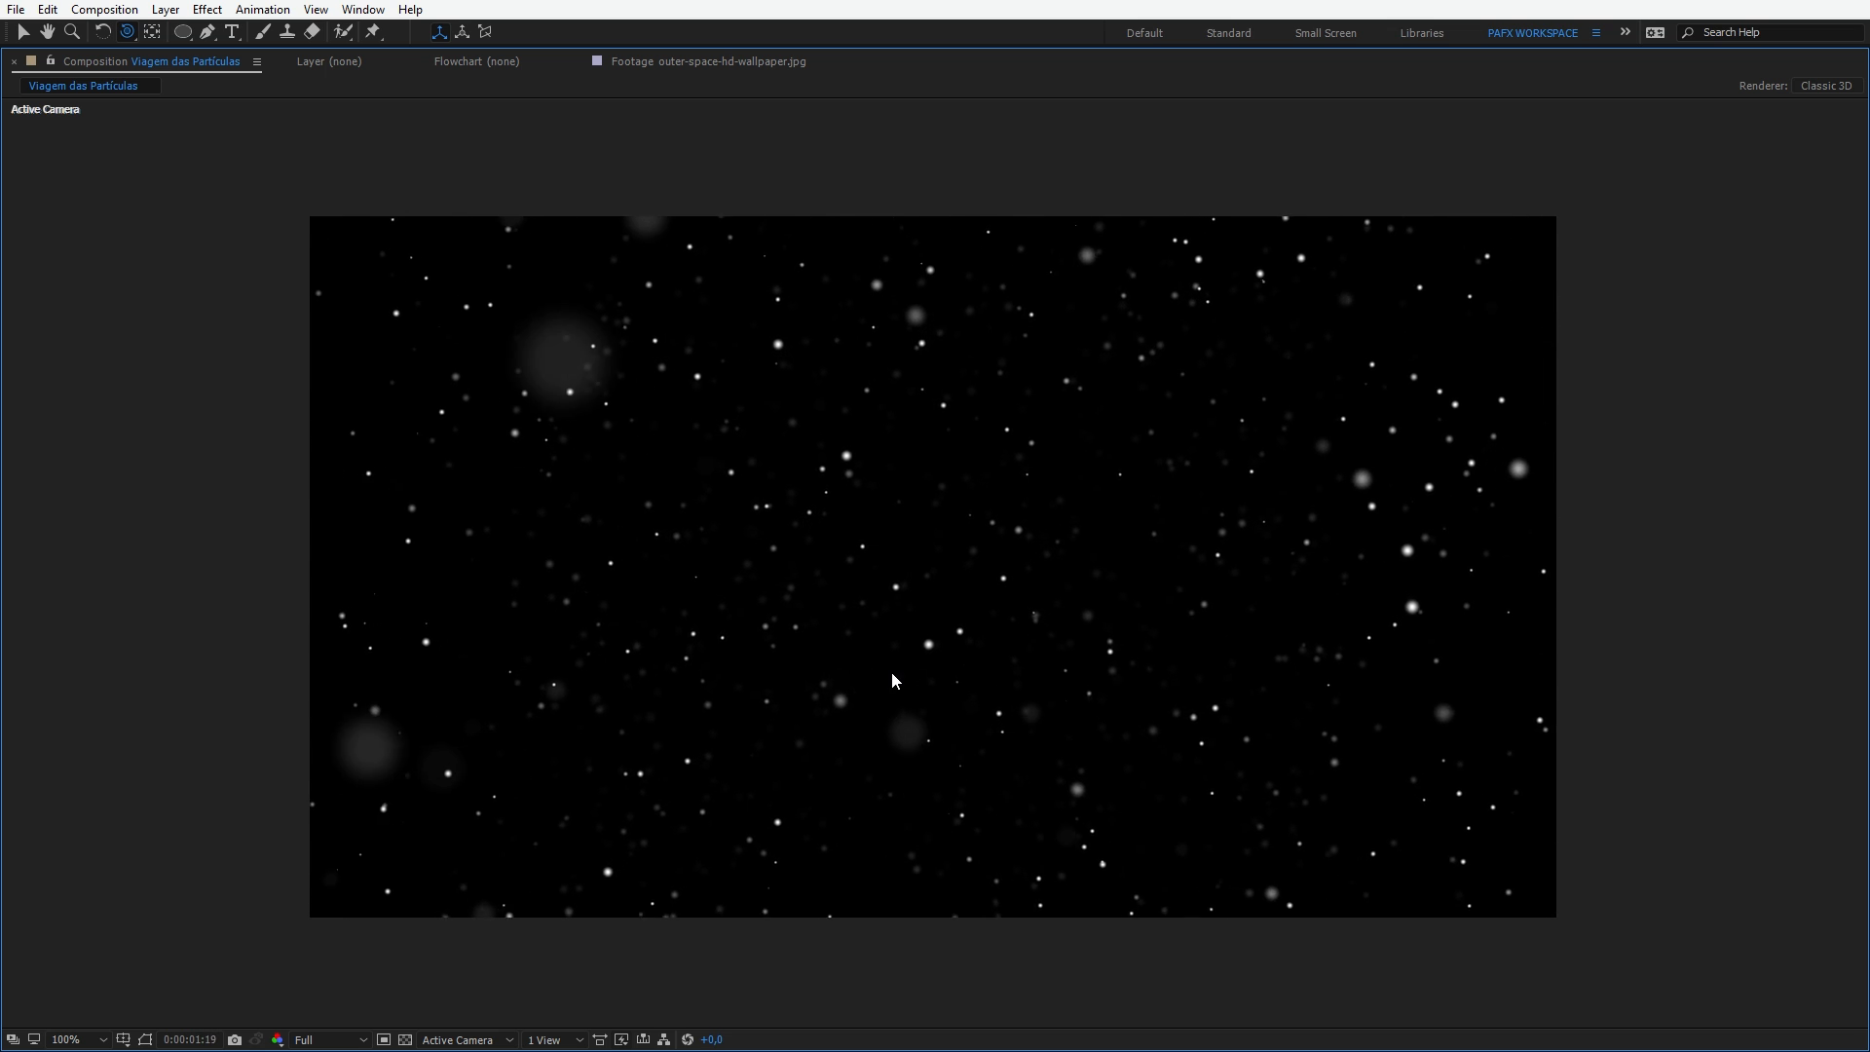
pyautogui.press(',')
pyautogui.press('`')
pyautogui.press('space')
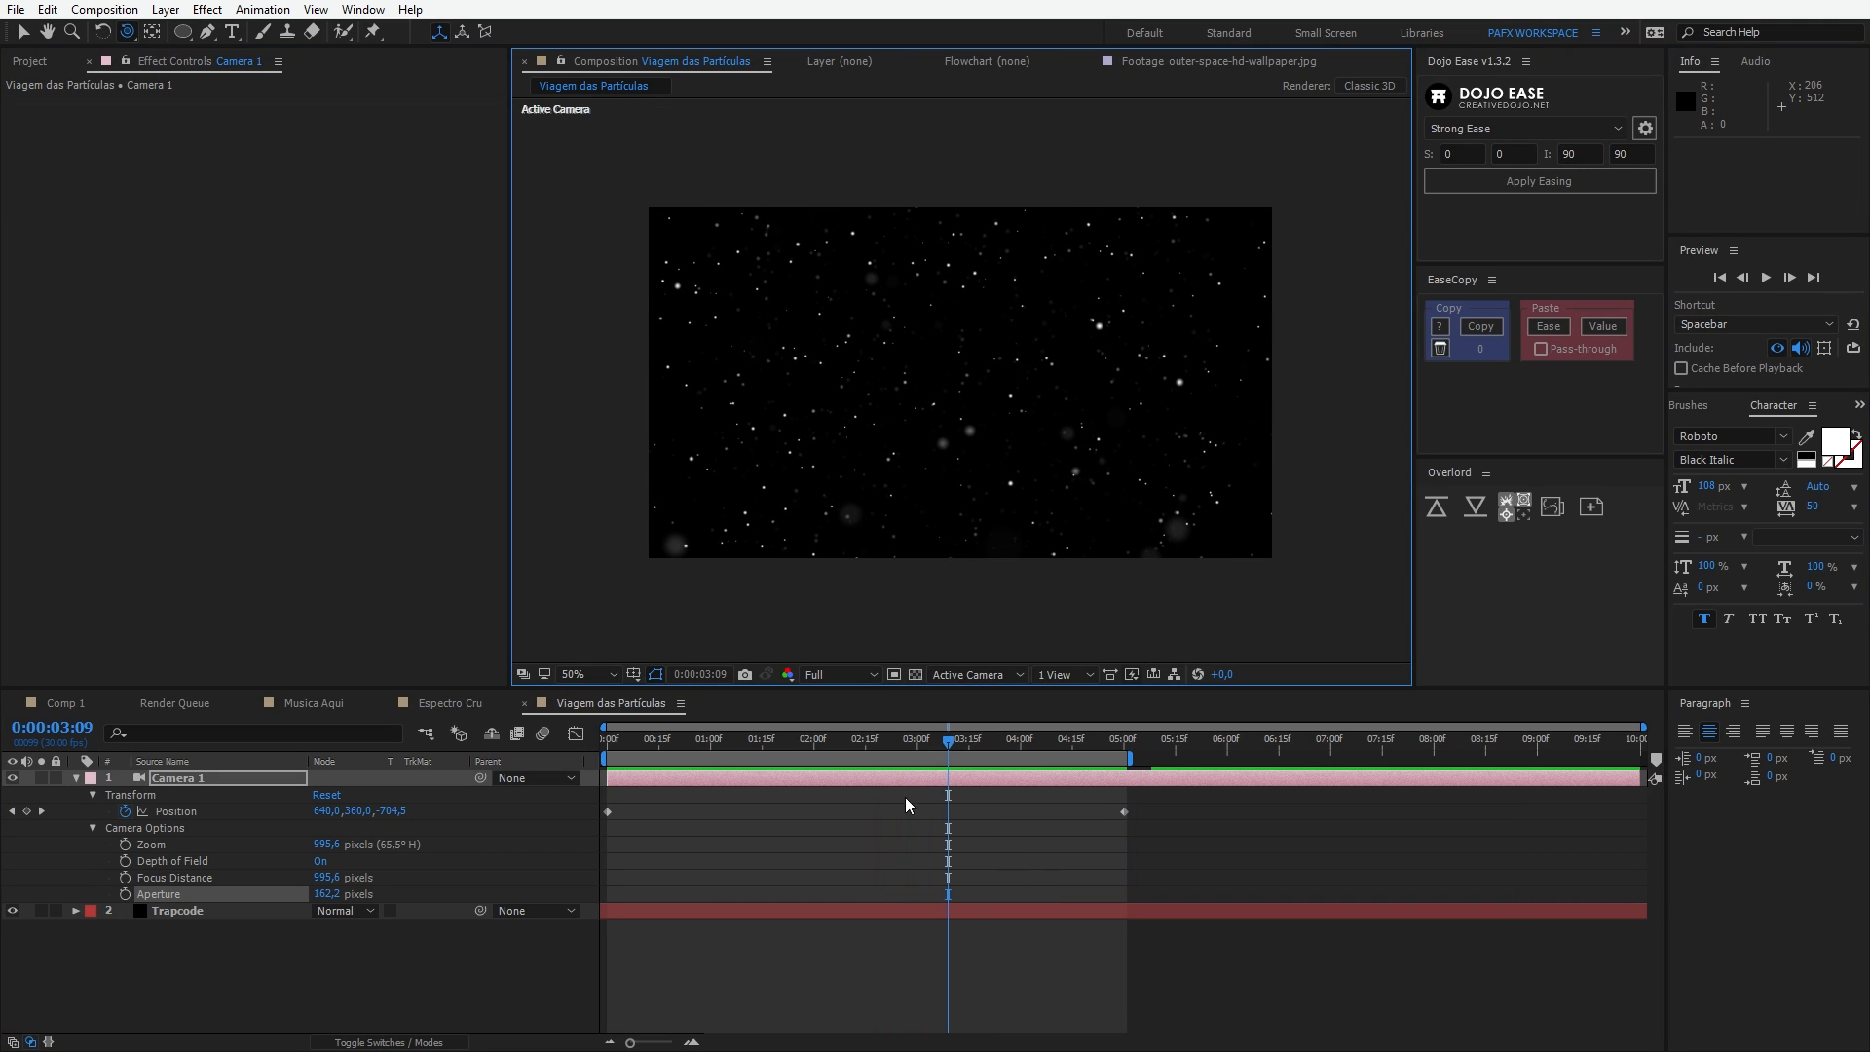
# Step: Show only Camera 1's Position keyframes and trim the composition to its work area
pyautogui.moveTo(962, 746); pyautogui.dragTo(893, 737)
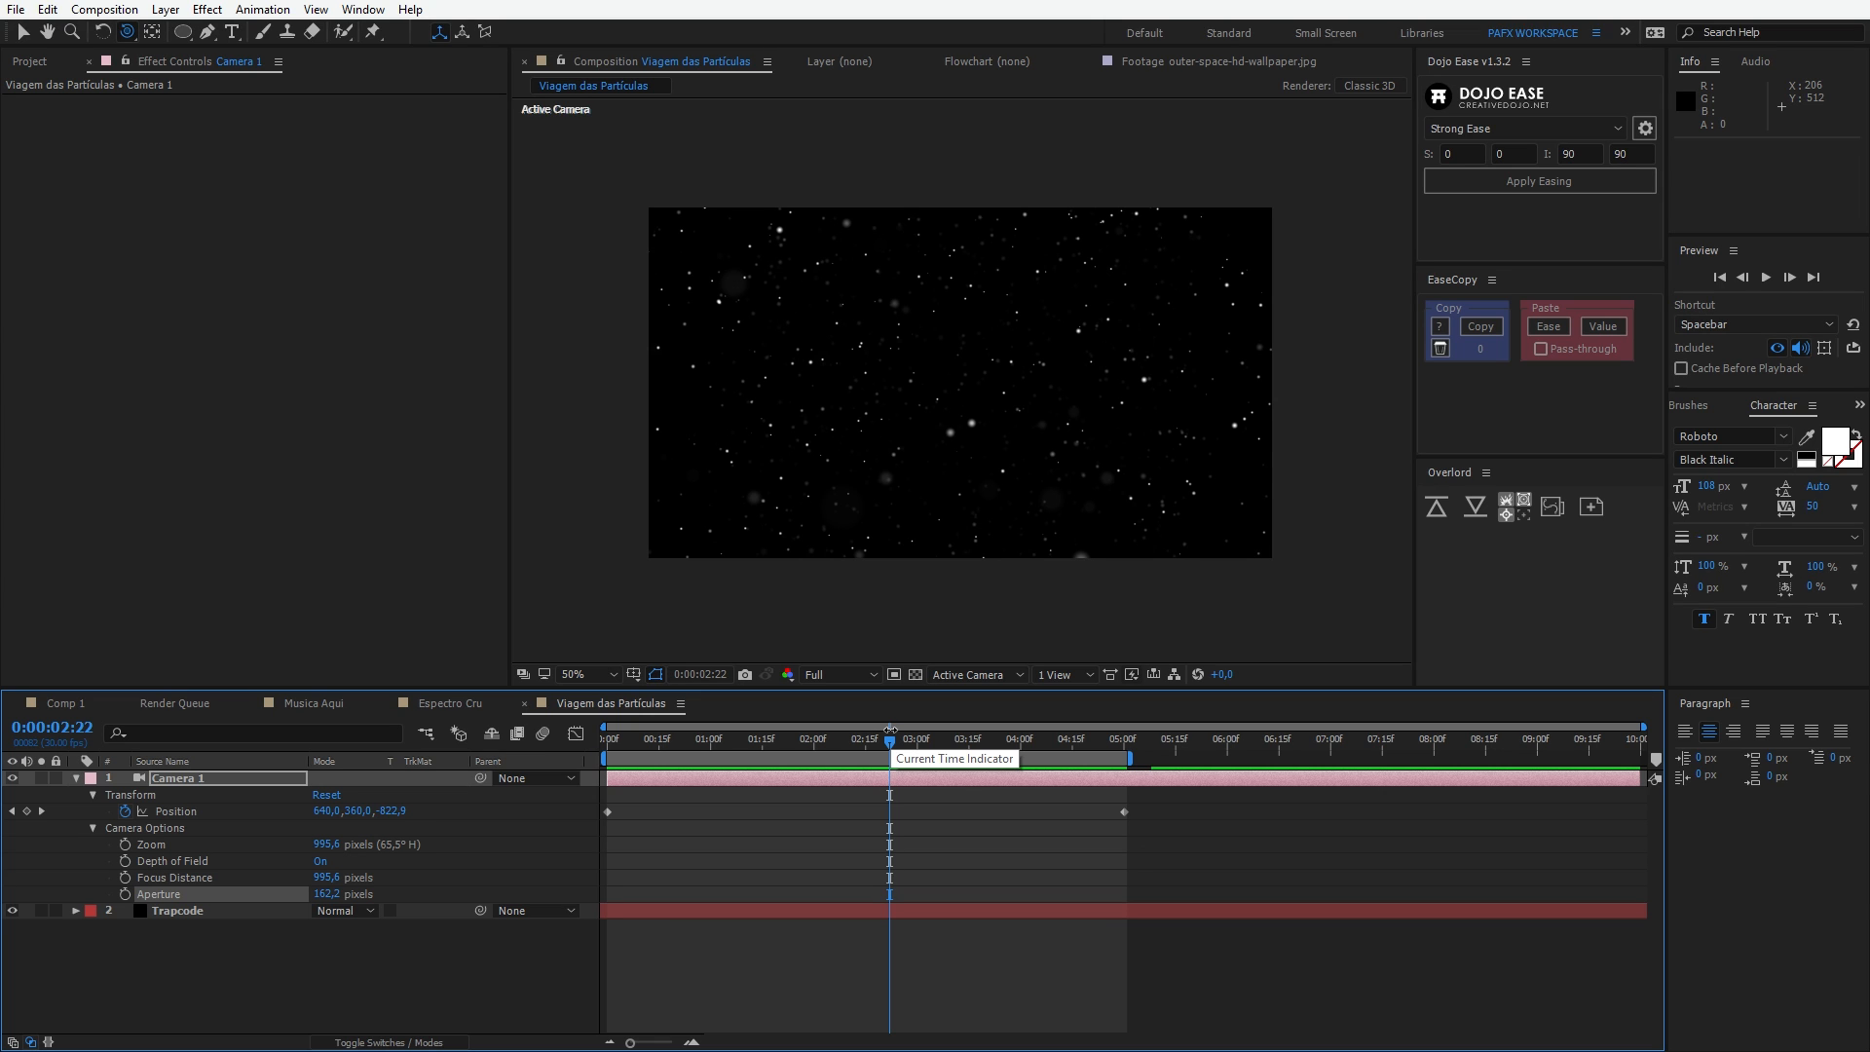
pyautogui.click(76, 778)
pyautogui.click(311, 968)
pyautogui.moveTo(933, 751); pyautogui.dragTo(773, 740)
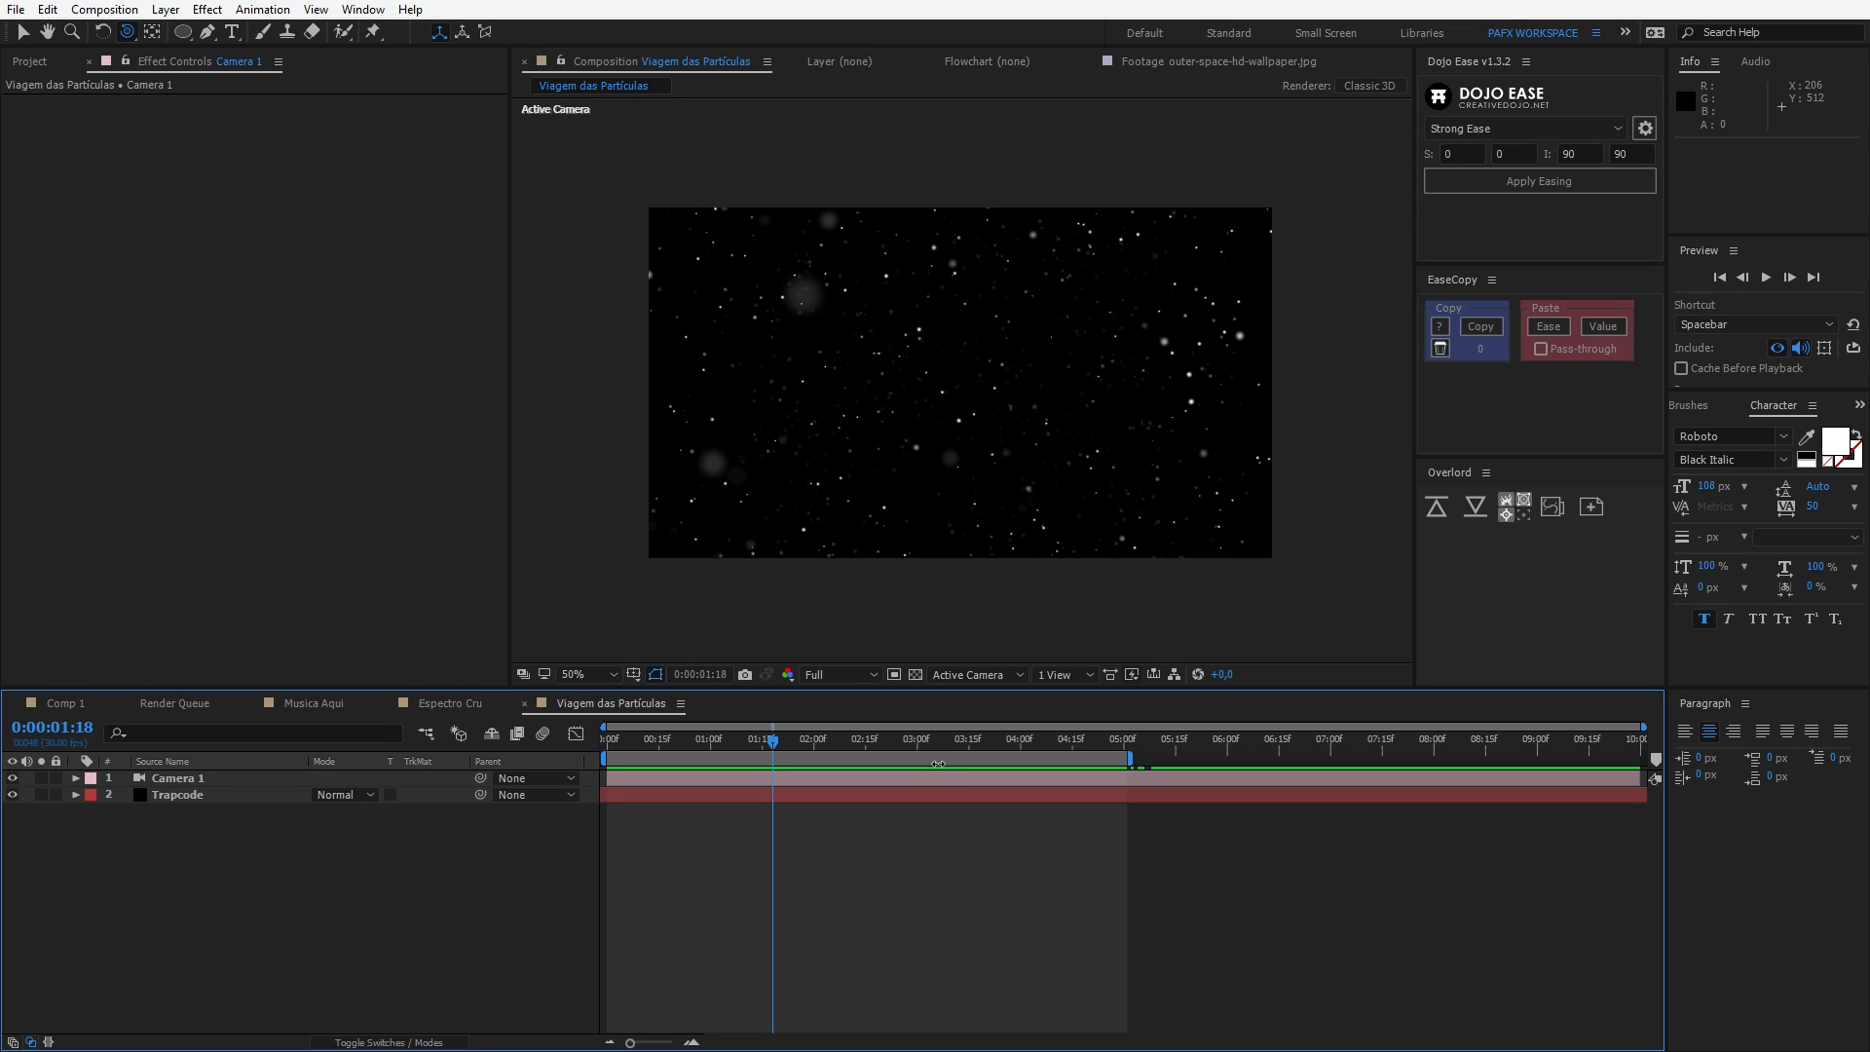
pyautogui.click(1106, 777)
pyautogui.press('p')
pyautogui.rightClick(1073, 762)
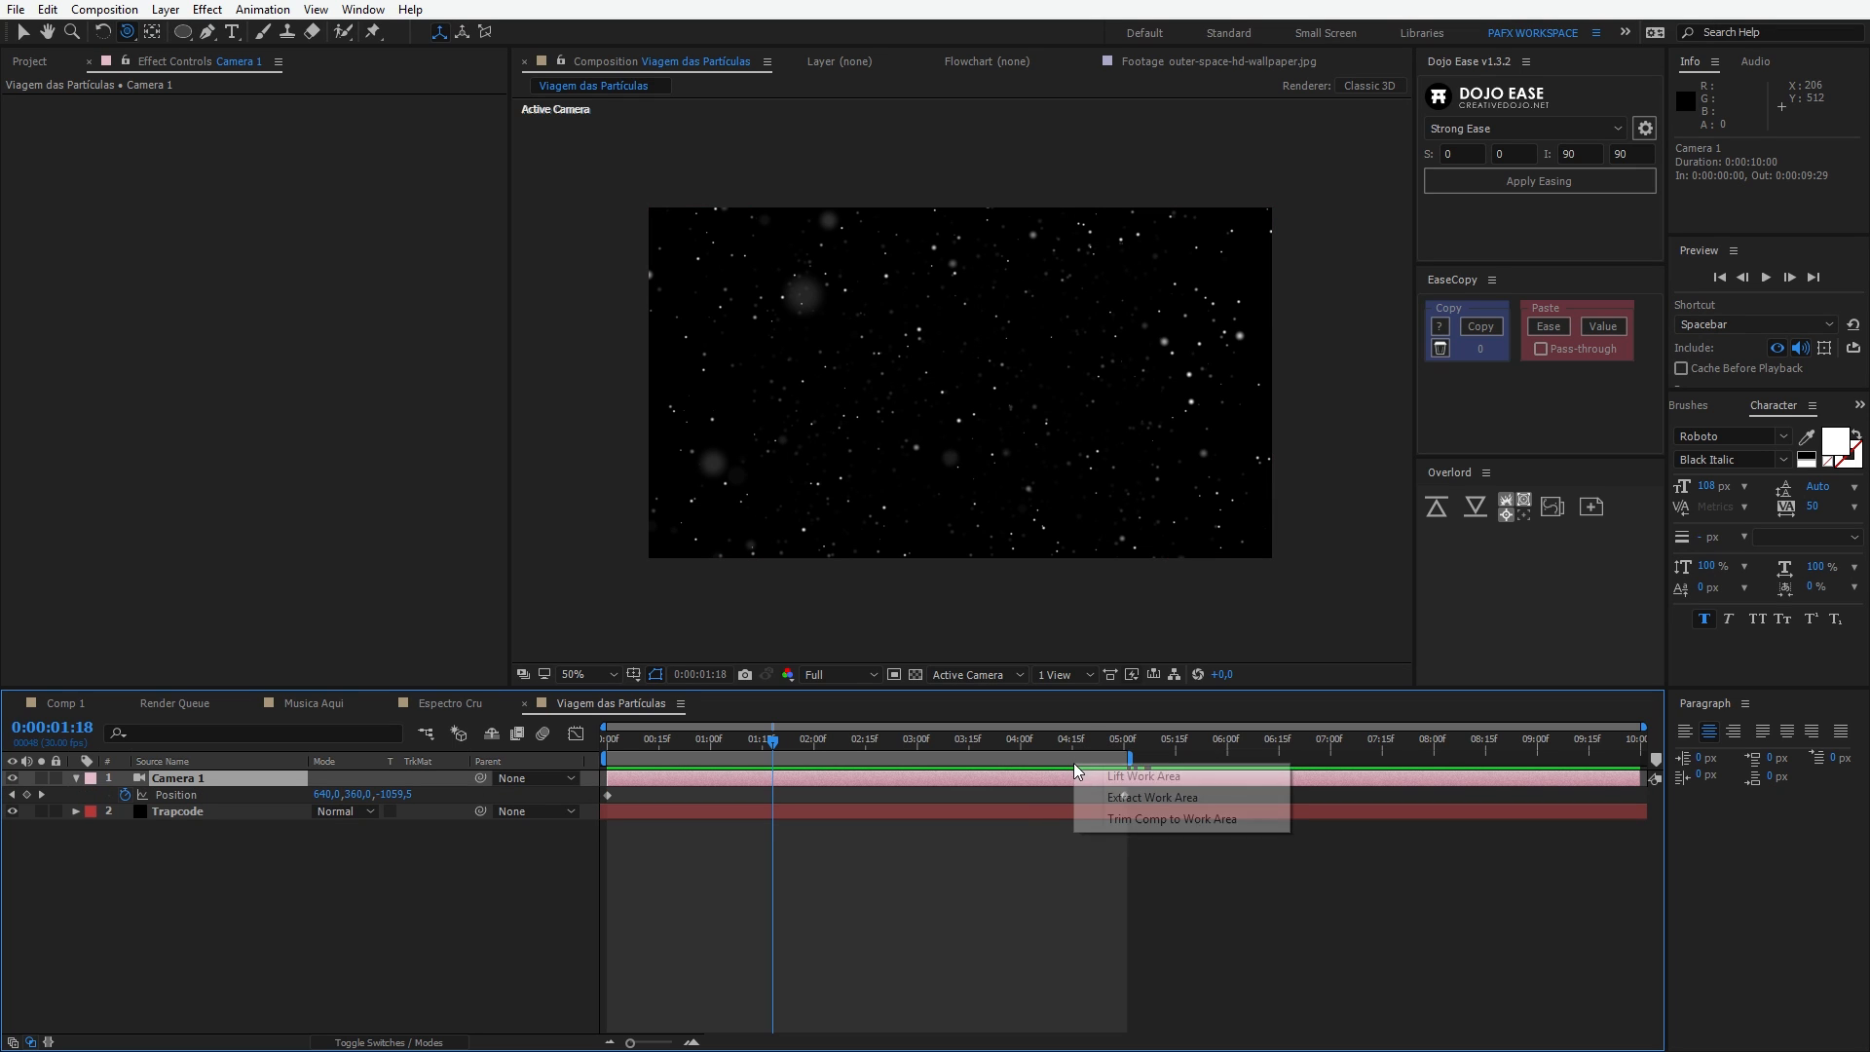
pyautogui.click(1120, 819)
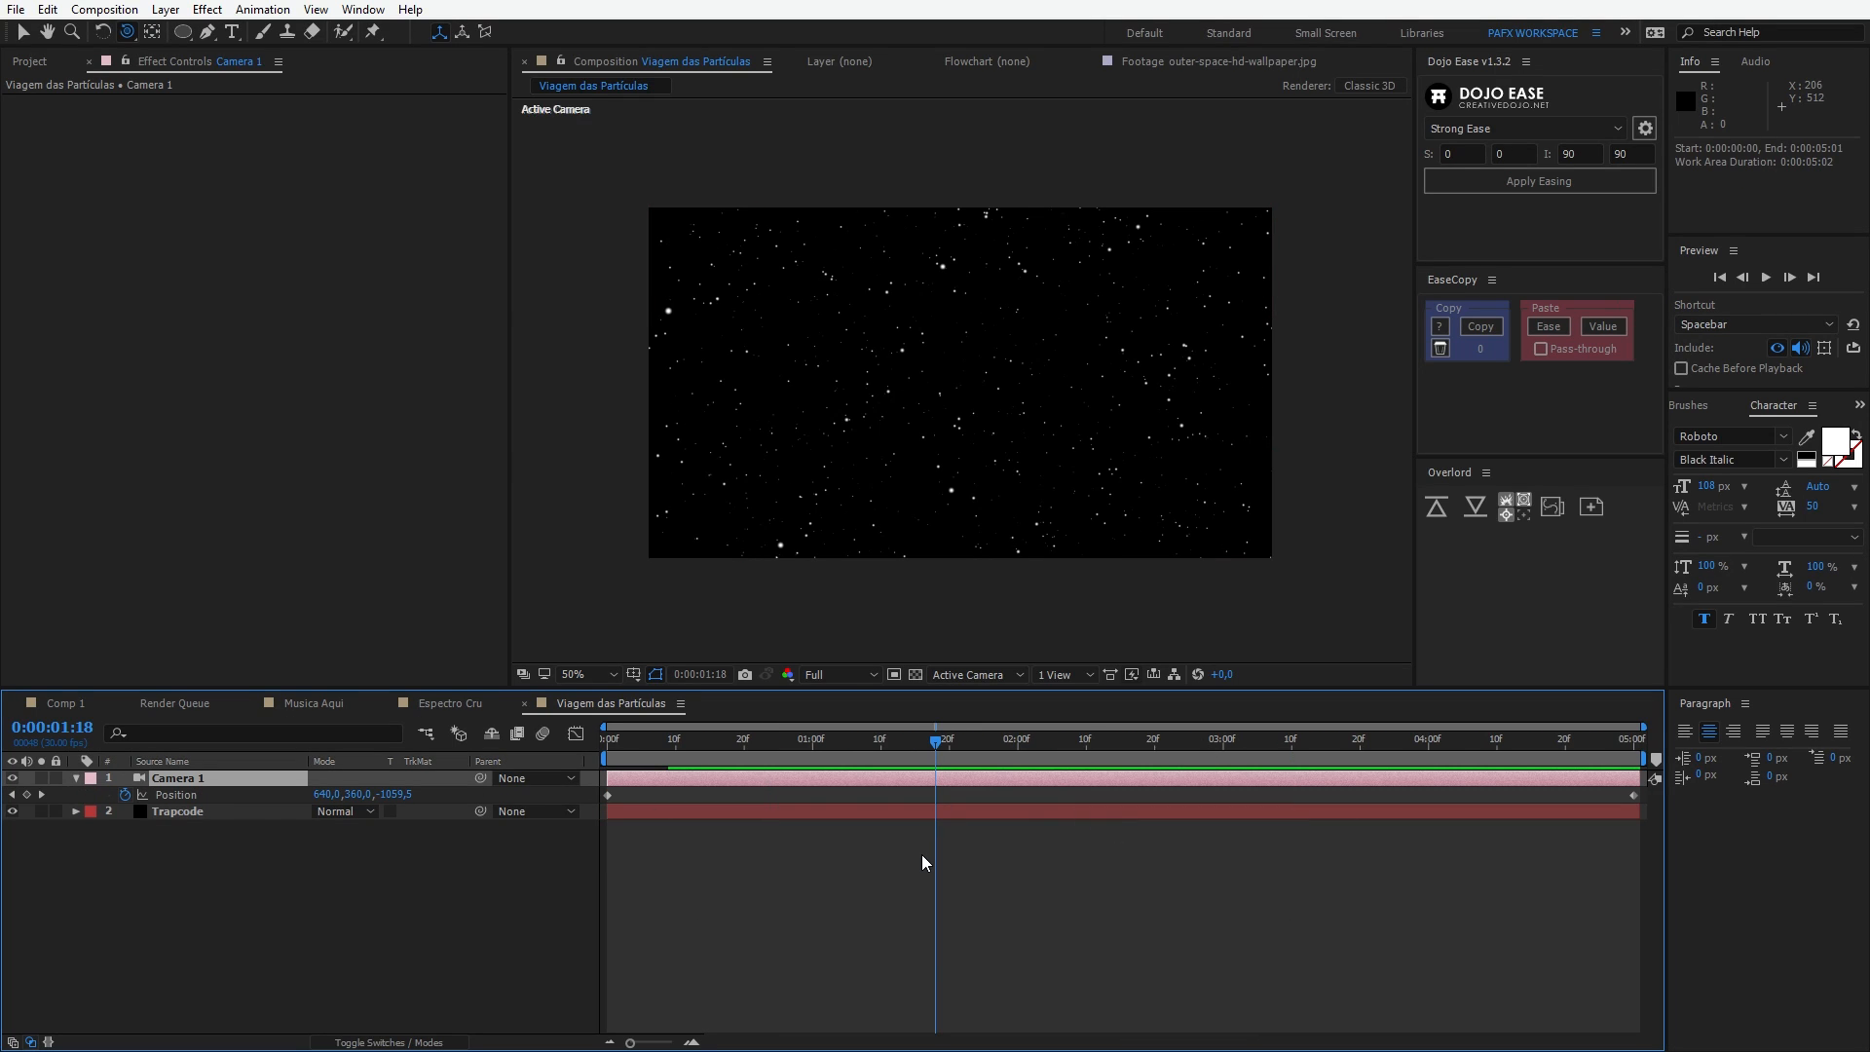
# Step: Create a new composition from "Viagem das Partículas" and set its duration to 0:00:15:00
pyautogui.click(28, 62)
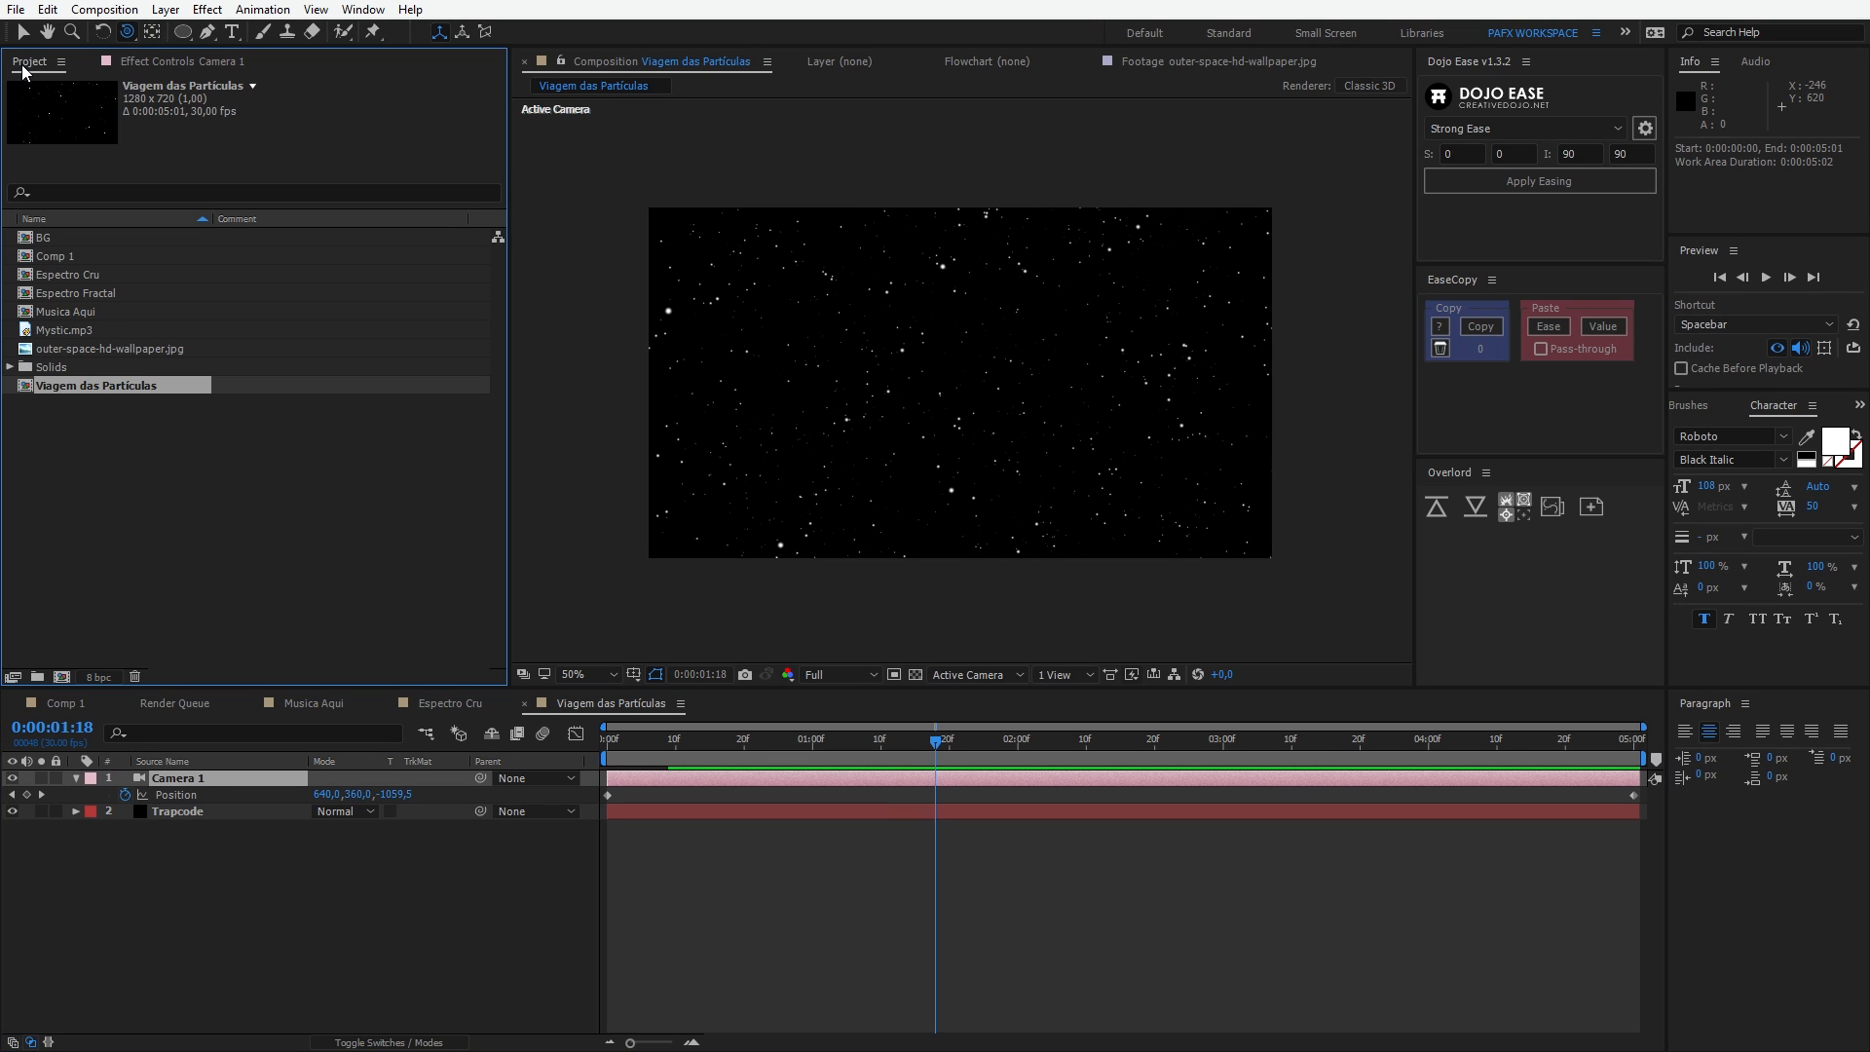
pyautogui.moveTo(55, 390); pyautogui.dragTo(63, 680)
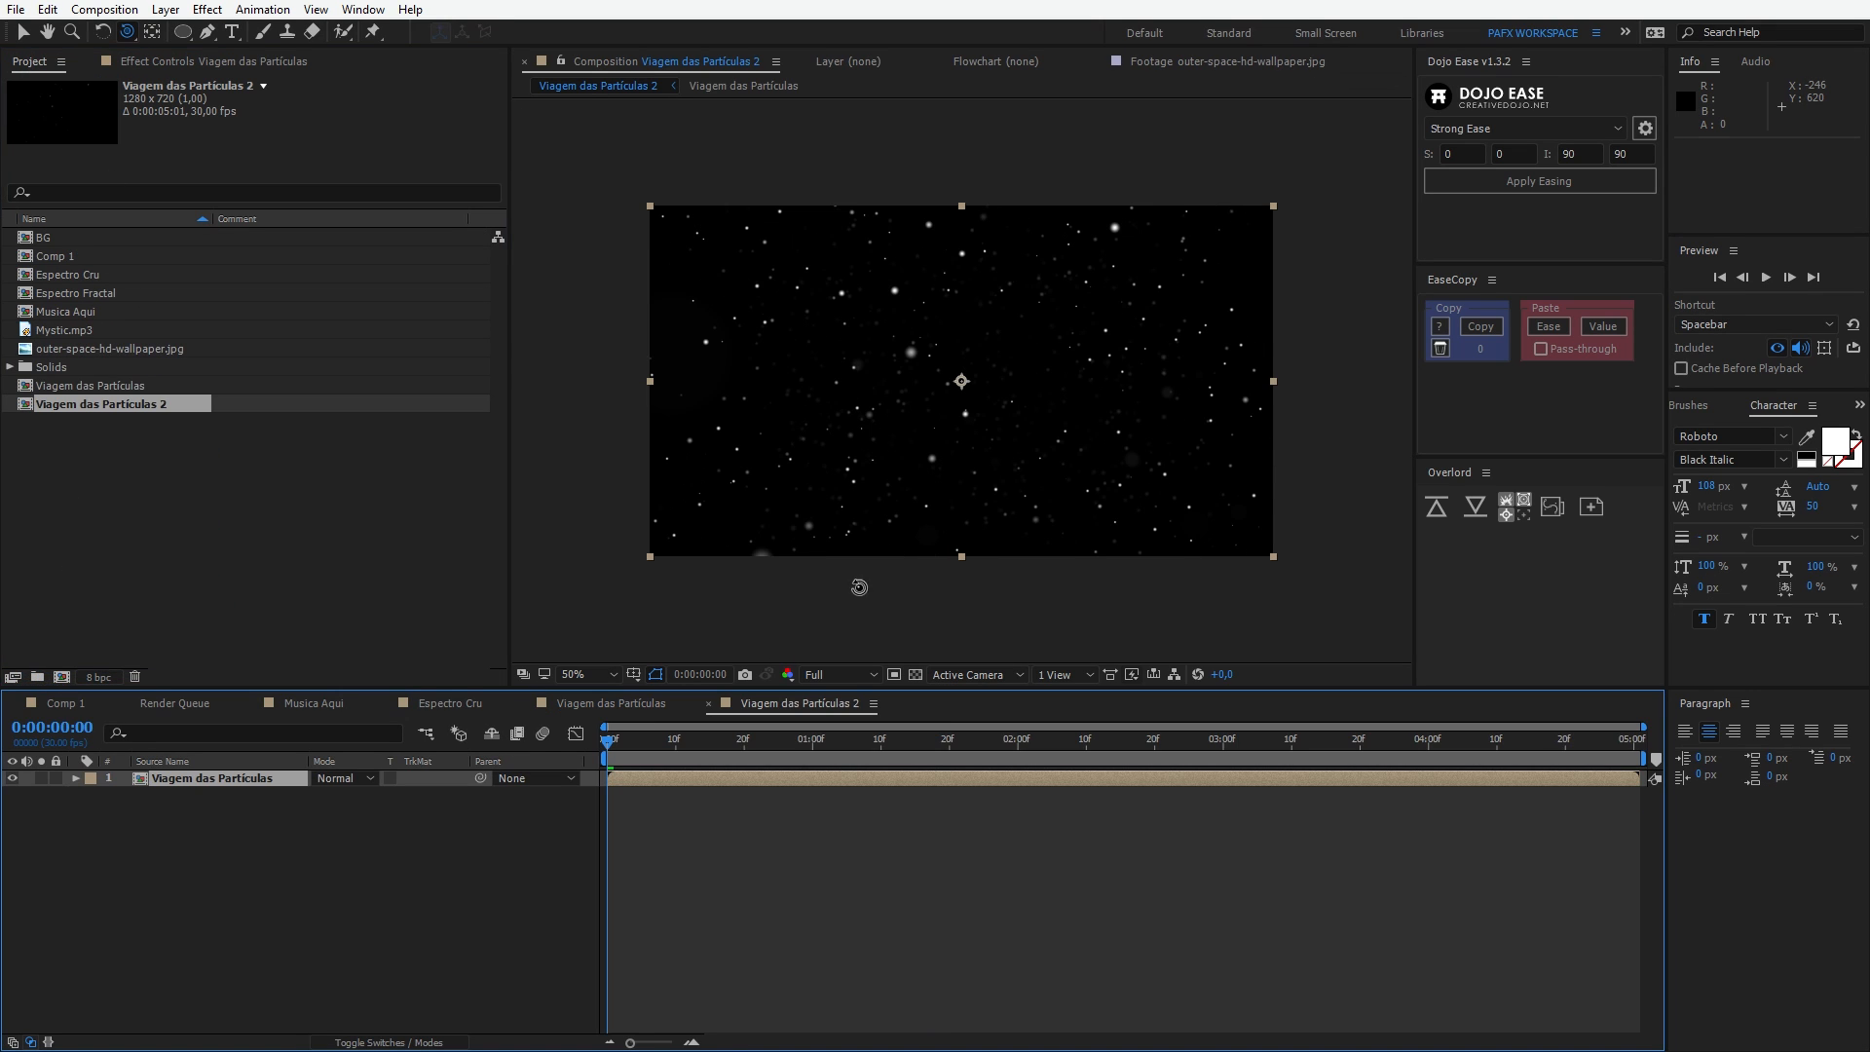
pyautogui.hotkey('ctrl', 'k')
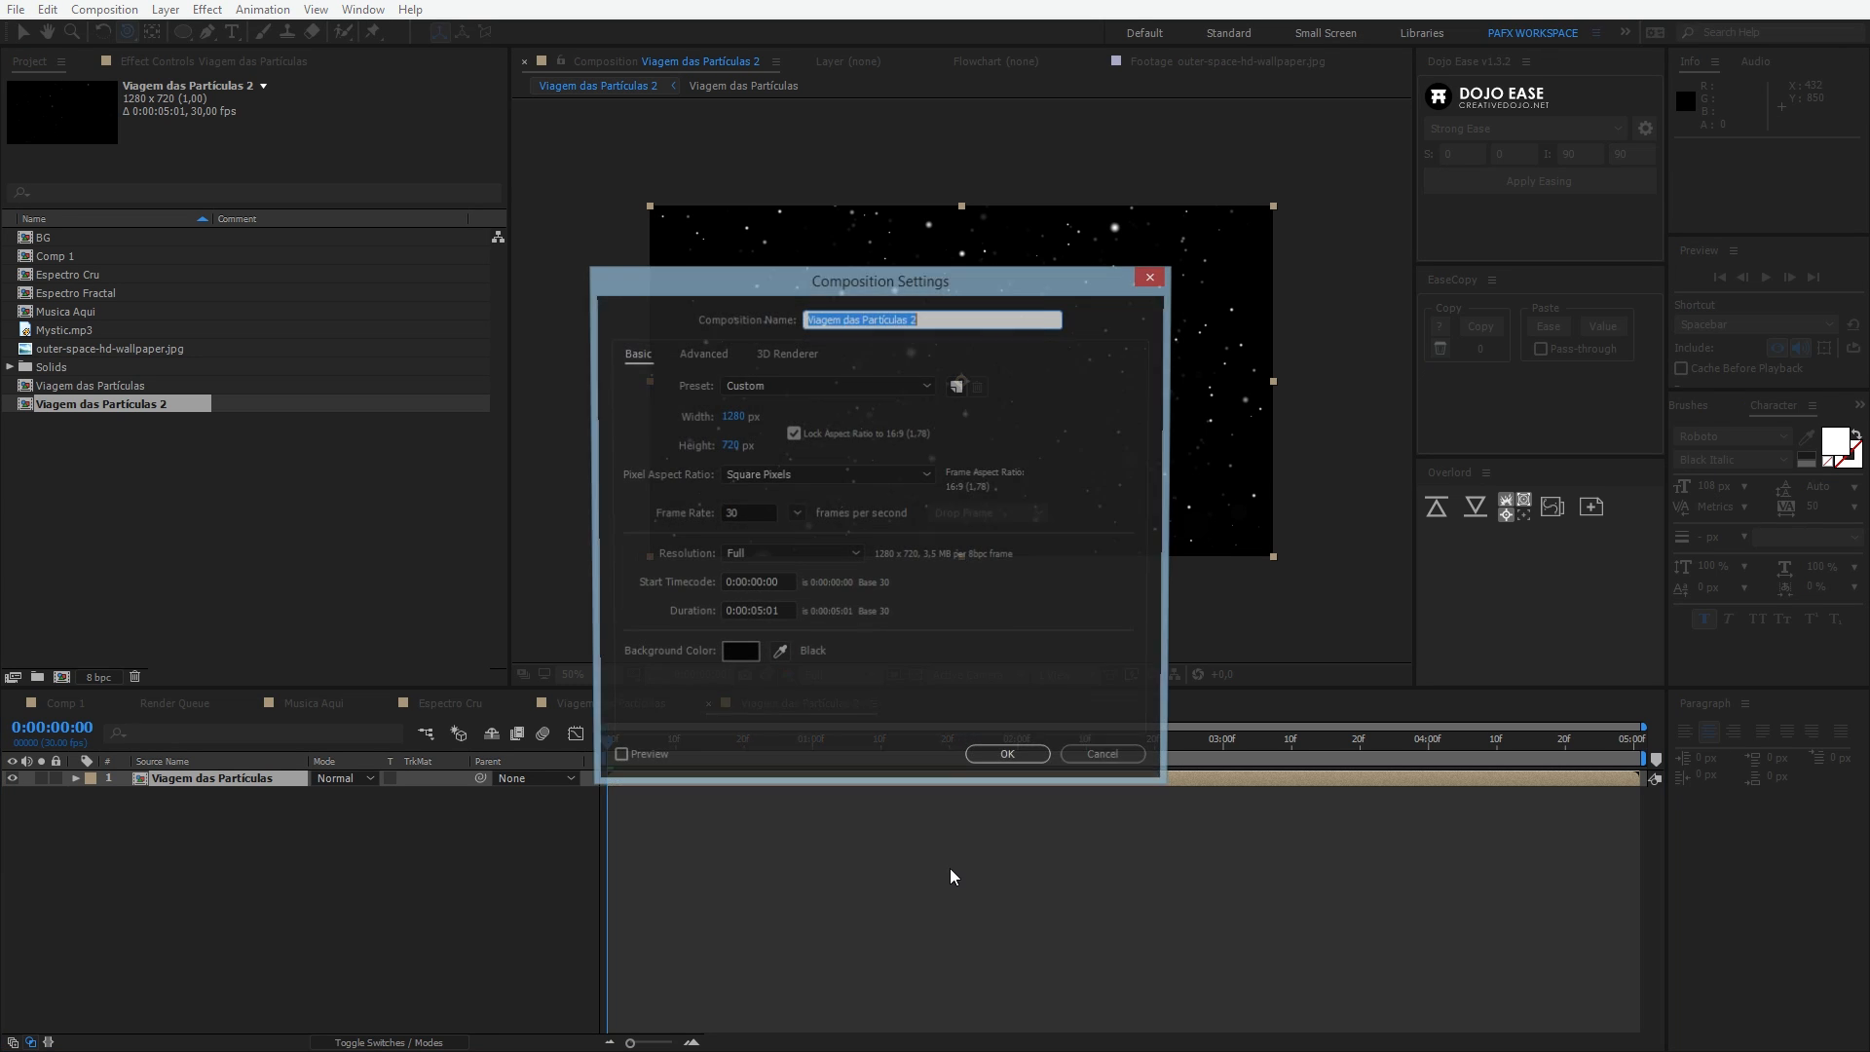
pyautogui.click(761, 620)
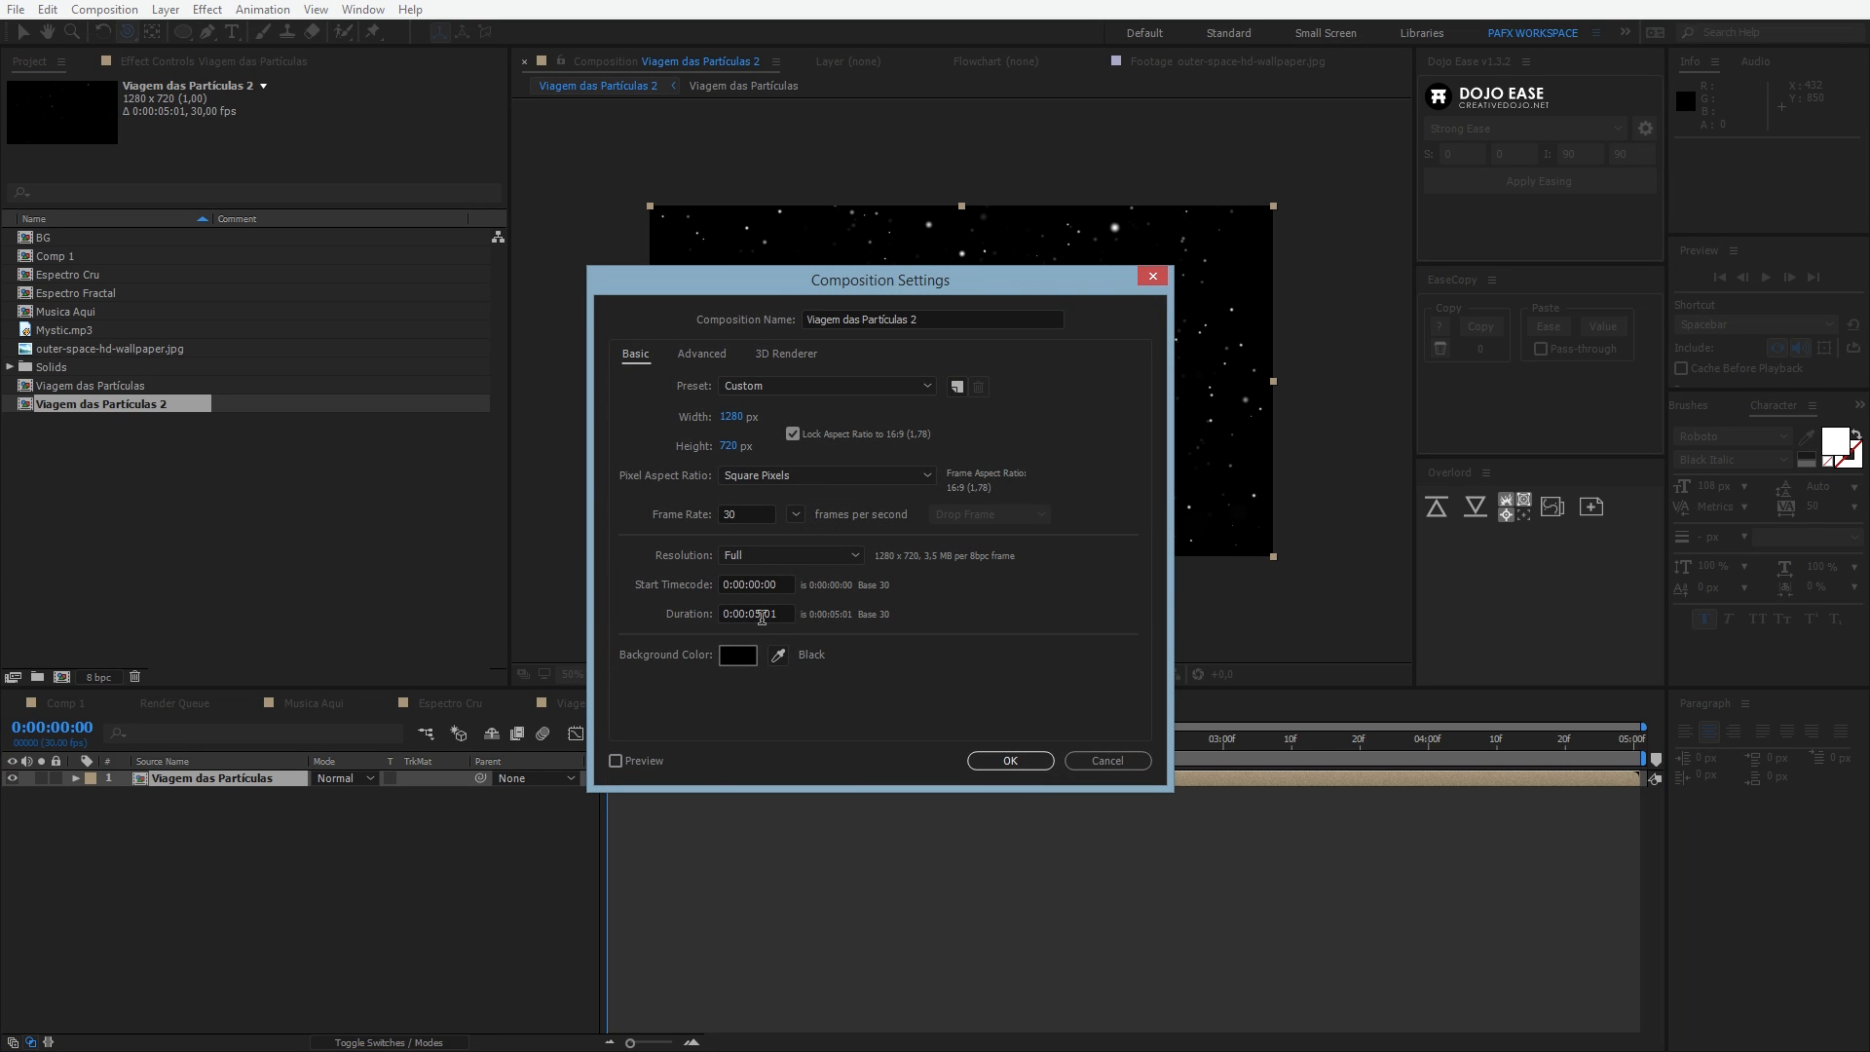
pyautogui.hotkey('shift', 'Left')
pyautogui.write('15')
pyautogui.press('Return')
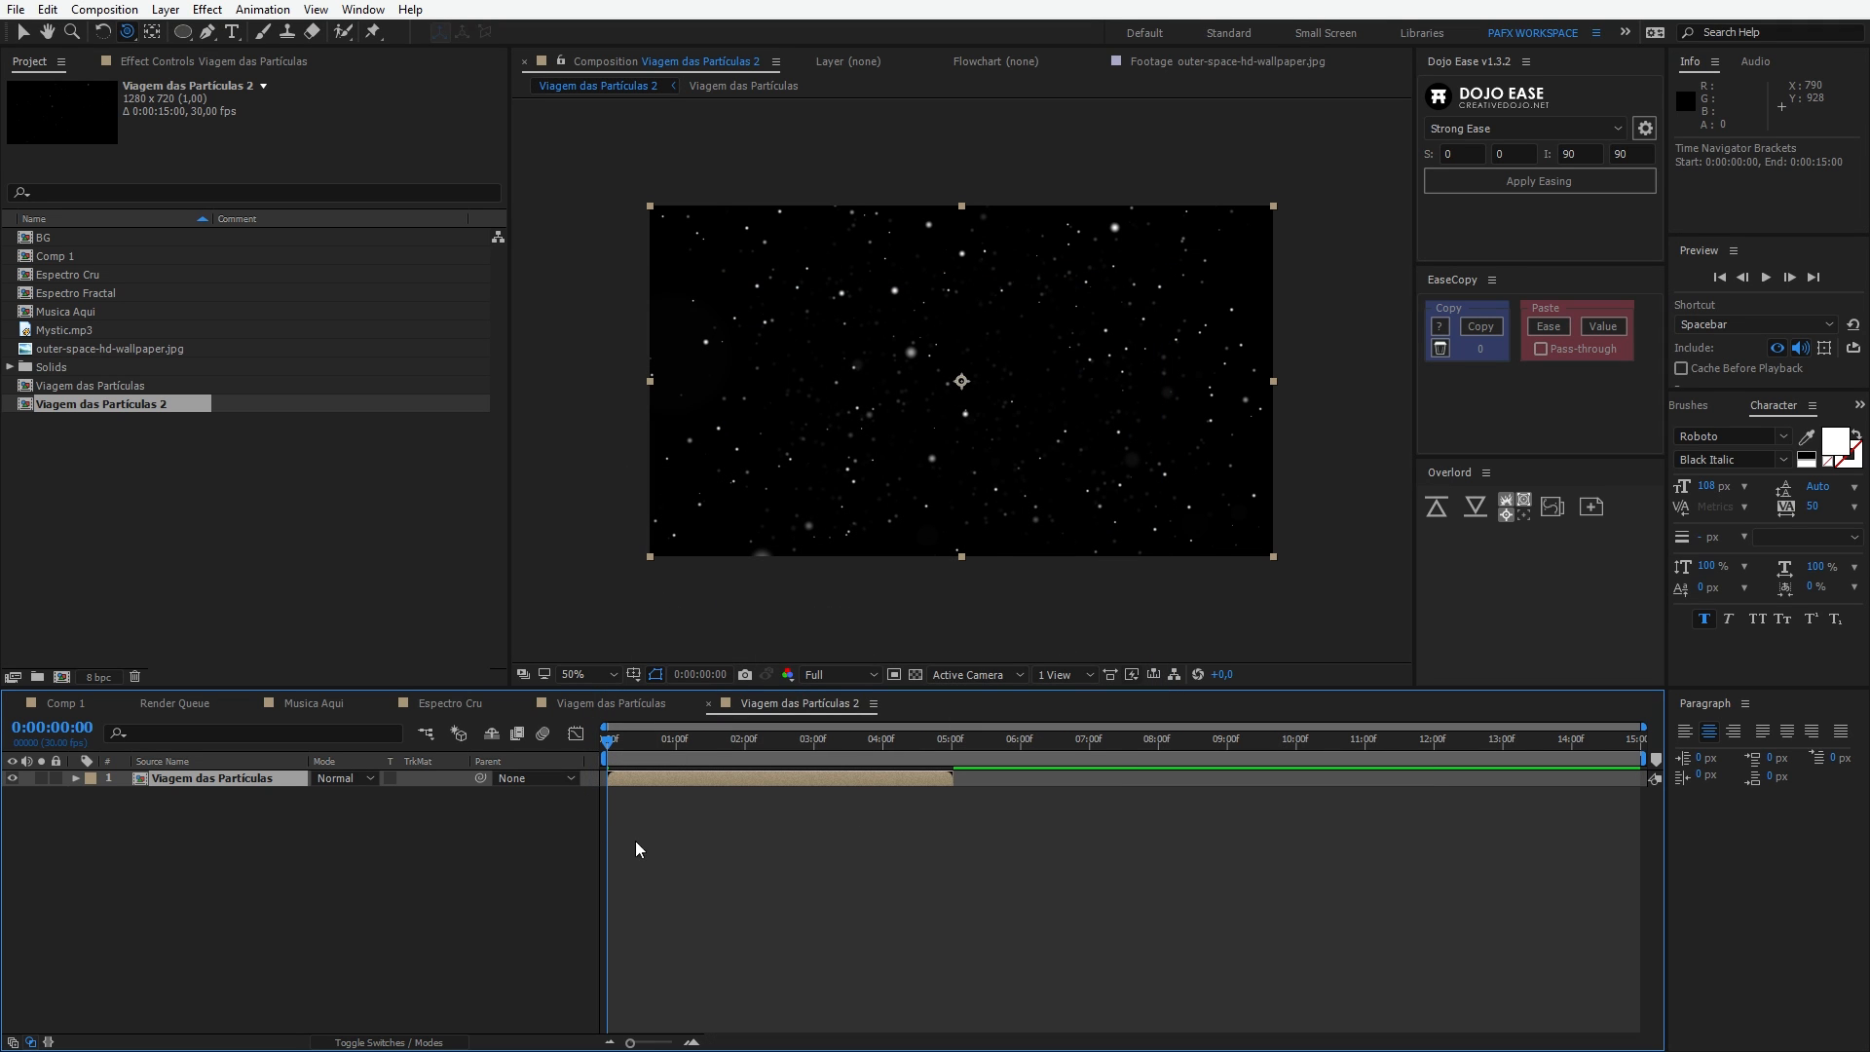
# Step: Duplicate the nested "Viagem das Partículas" layer and slide the copy so it starts at 0:00:03:00
pyautogui.moveTo(613, 740); pyautogui.dragTo(563, 740)
pyautogui.hotkey('ctrl', 'd')
pyautogui.moveTo(761, 778); pyautogui.dragTo(1067, 777)
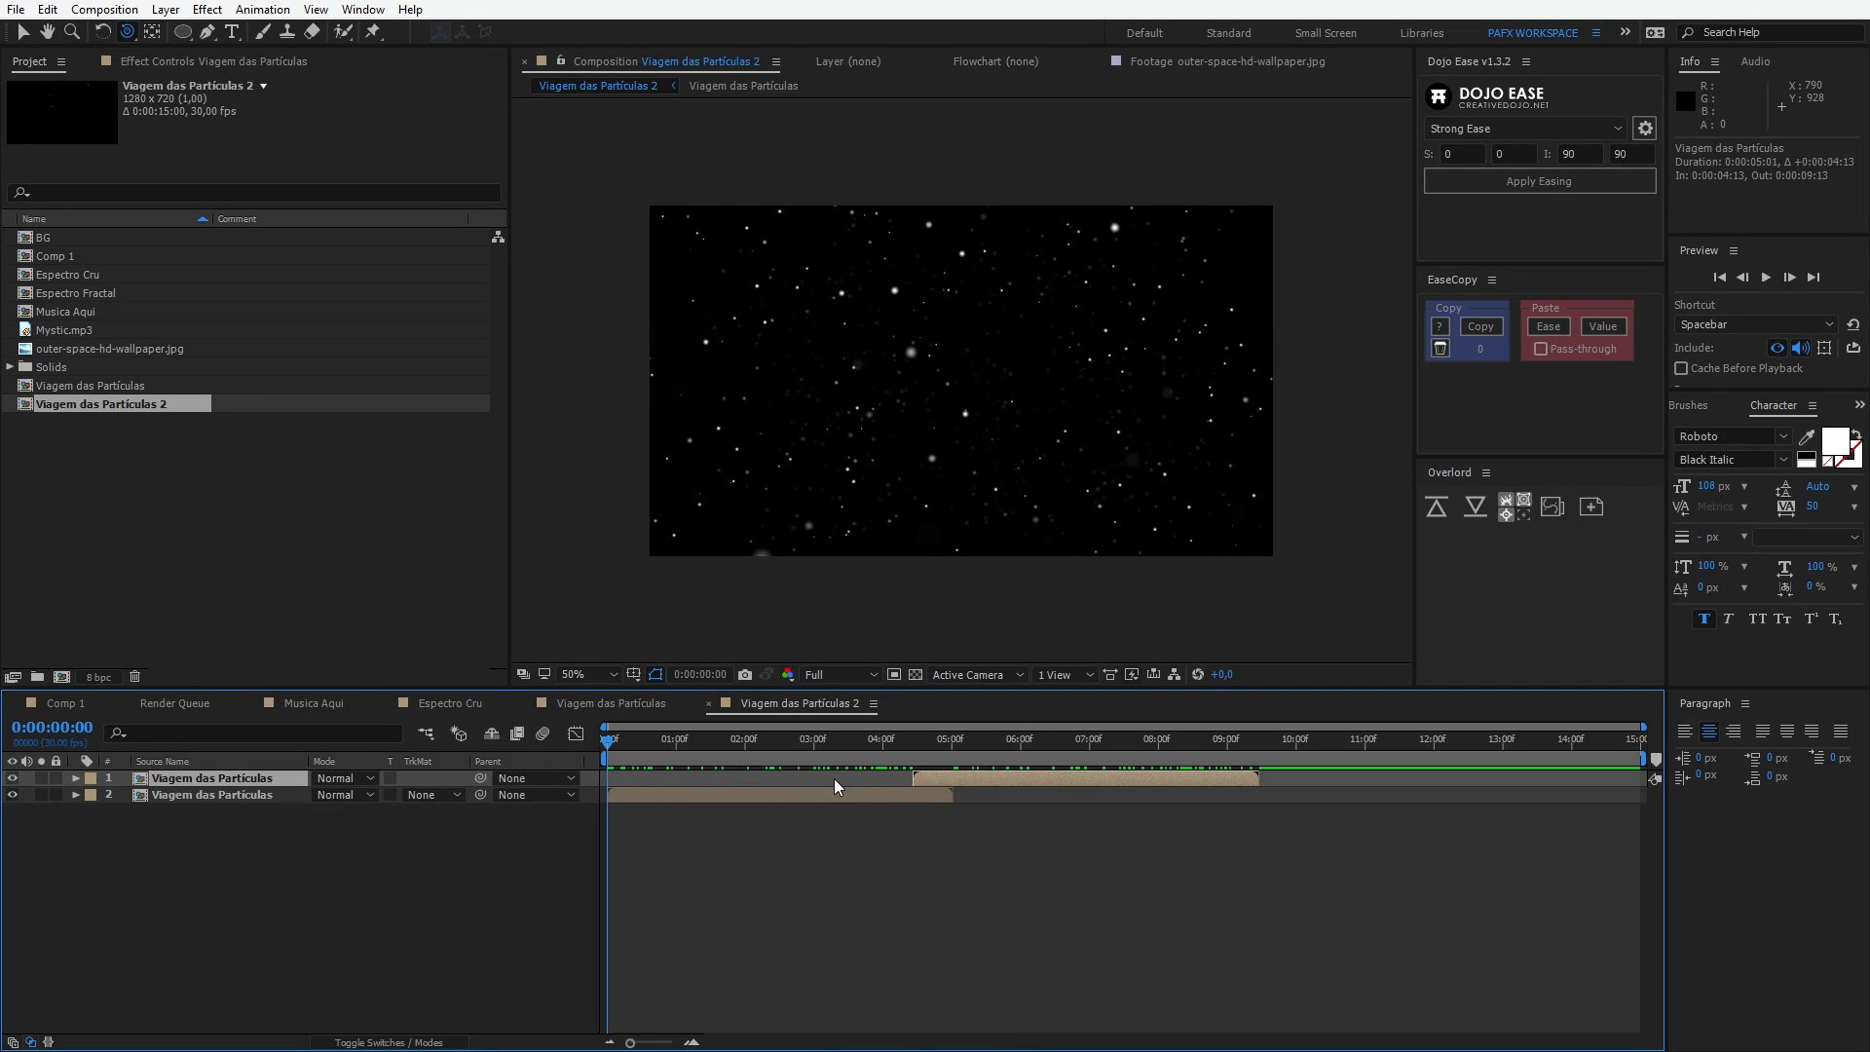
pyautogui.moveTo(954, 779); pyautogui.dragTo(818, 756)
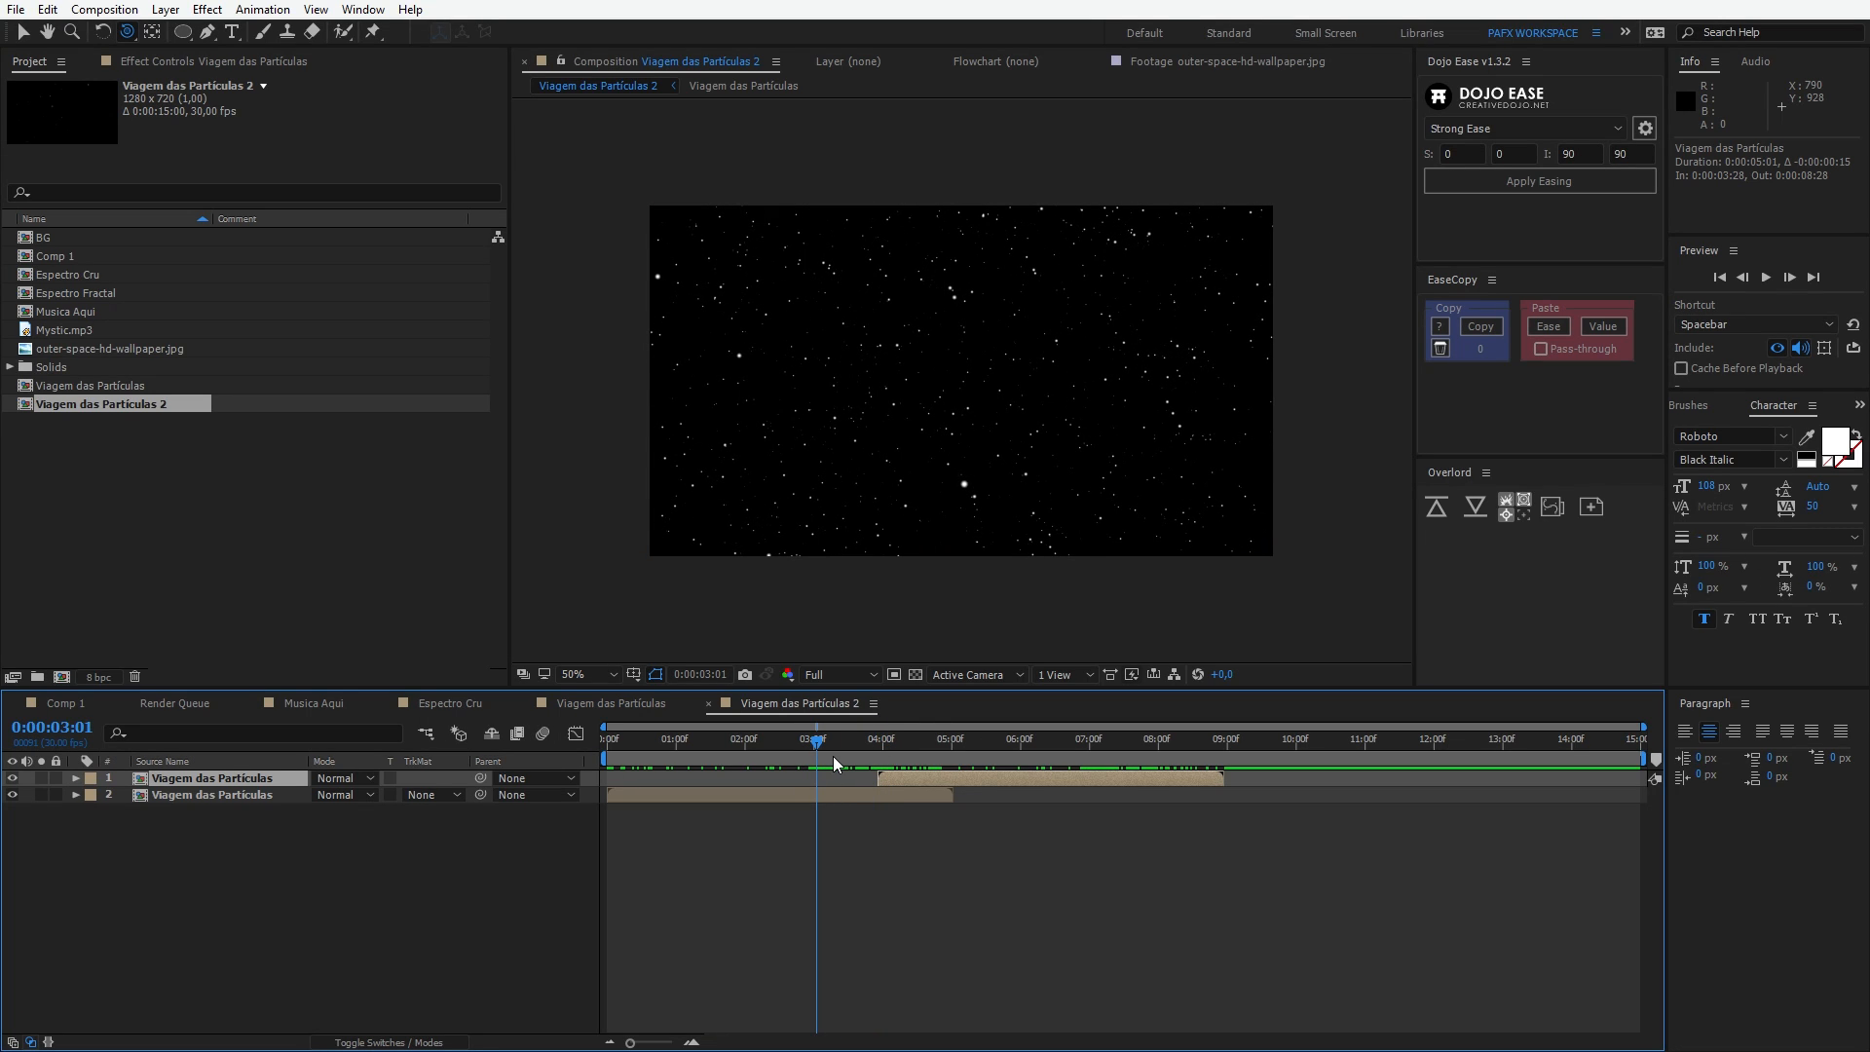
pyautogui.press('pageup')
pyautogui.moveTo(974, 779); pyautogui.dragTo(909, 779)
# Step: Duplicate the layer again and align the new copy's start to 0:00:06:00
pyautogui.click(1159, 743)
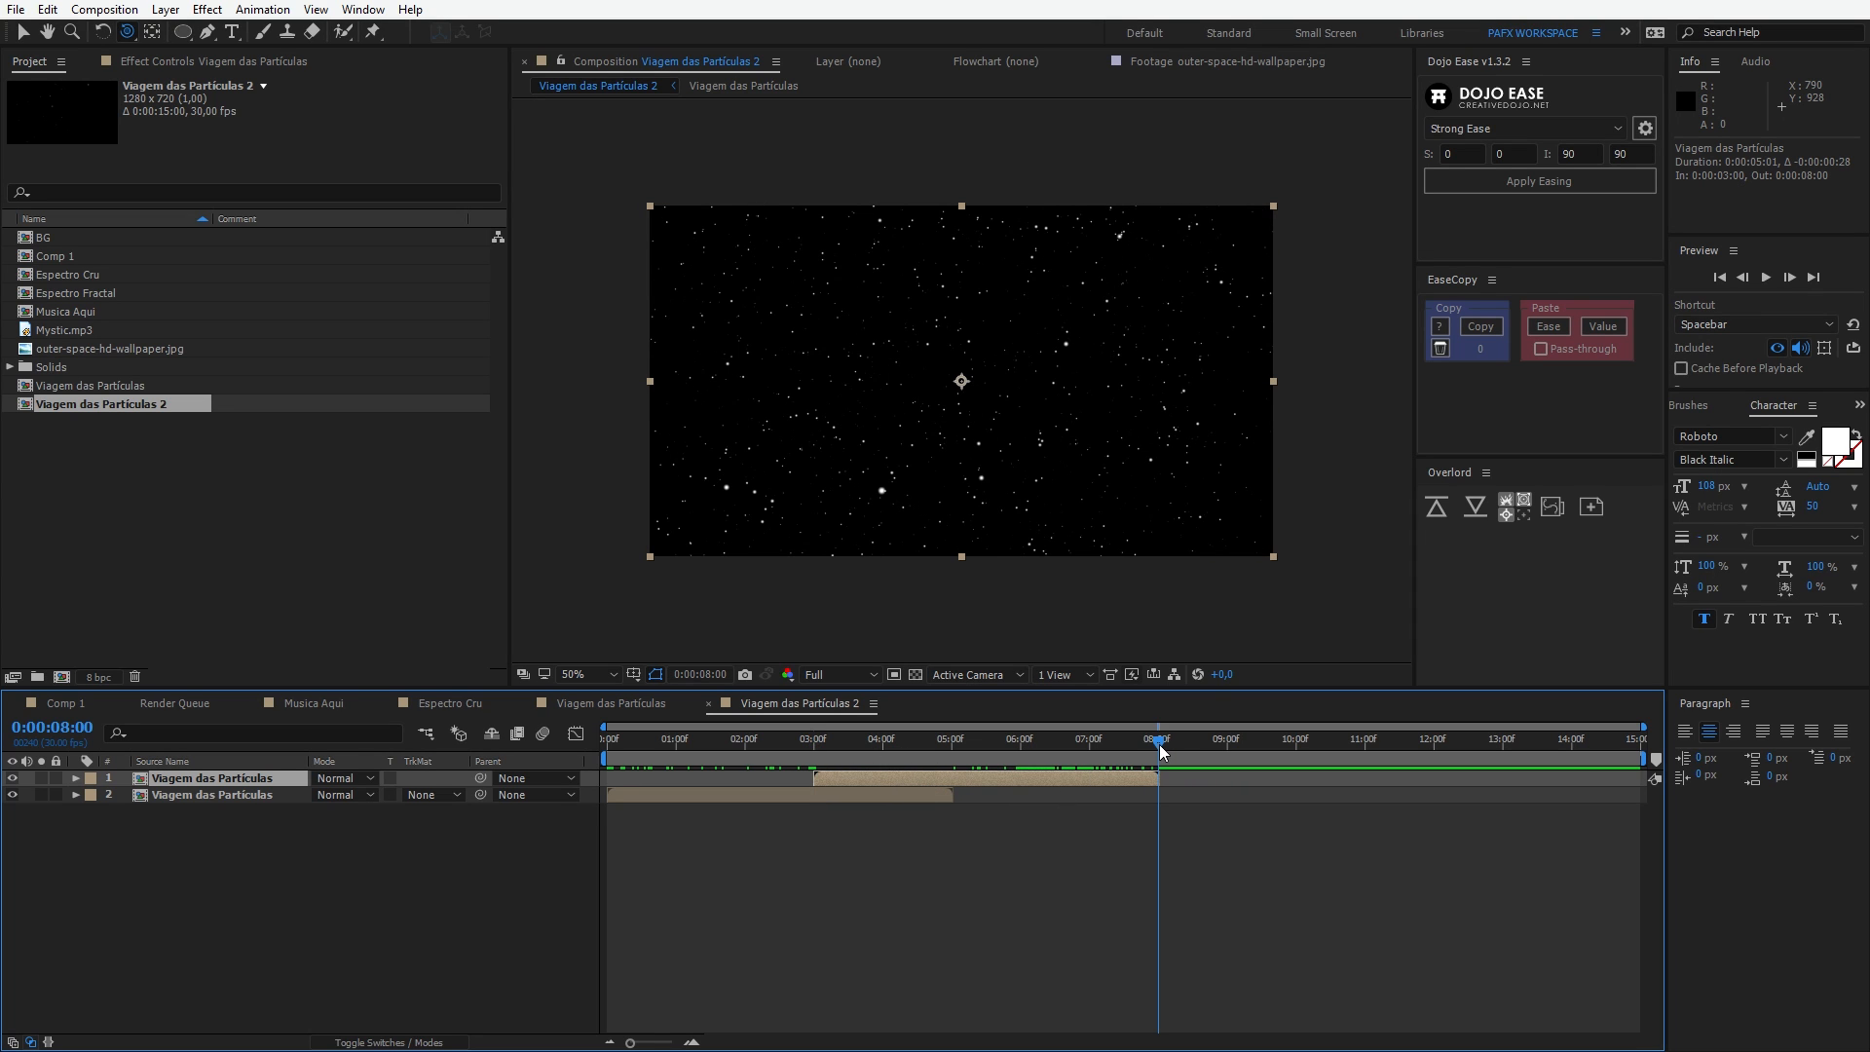
pyautogui.moveTo(1159, 743); pyautogui.dragTo(1020, 743)
pyautogui.hotkey('ctrl', 'd')
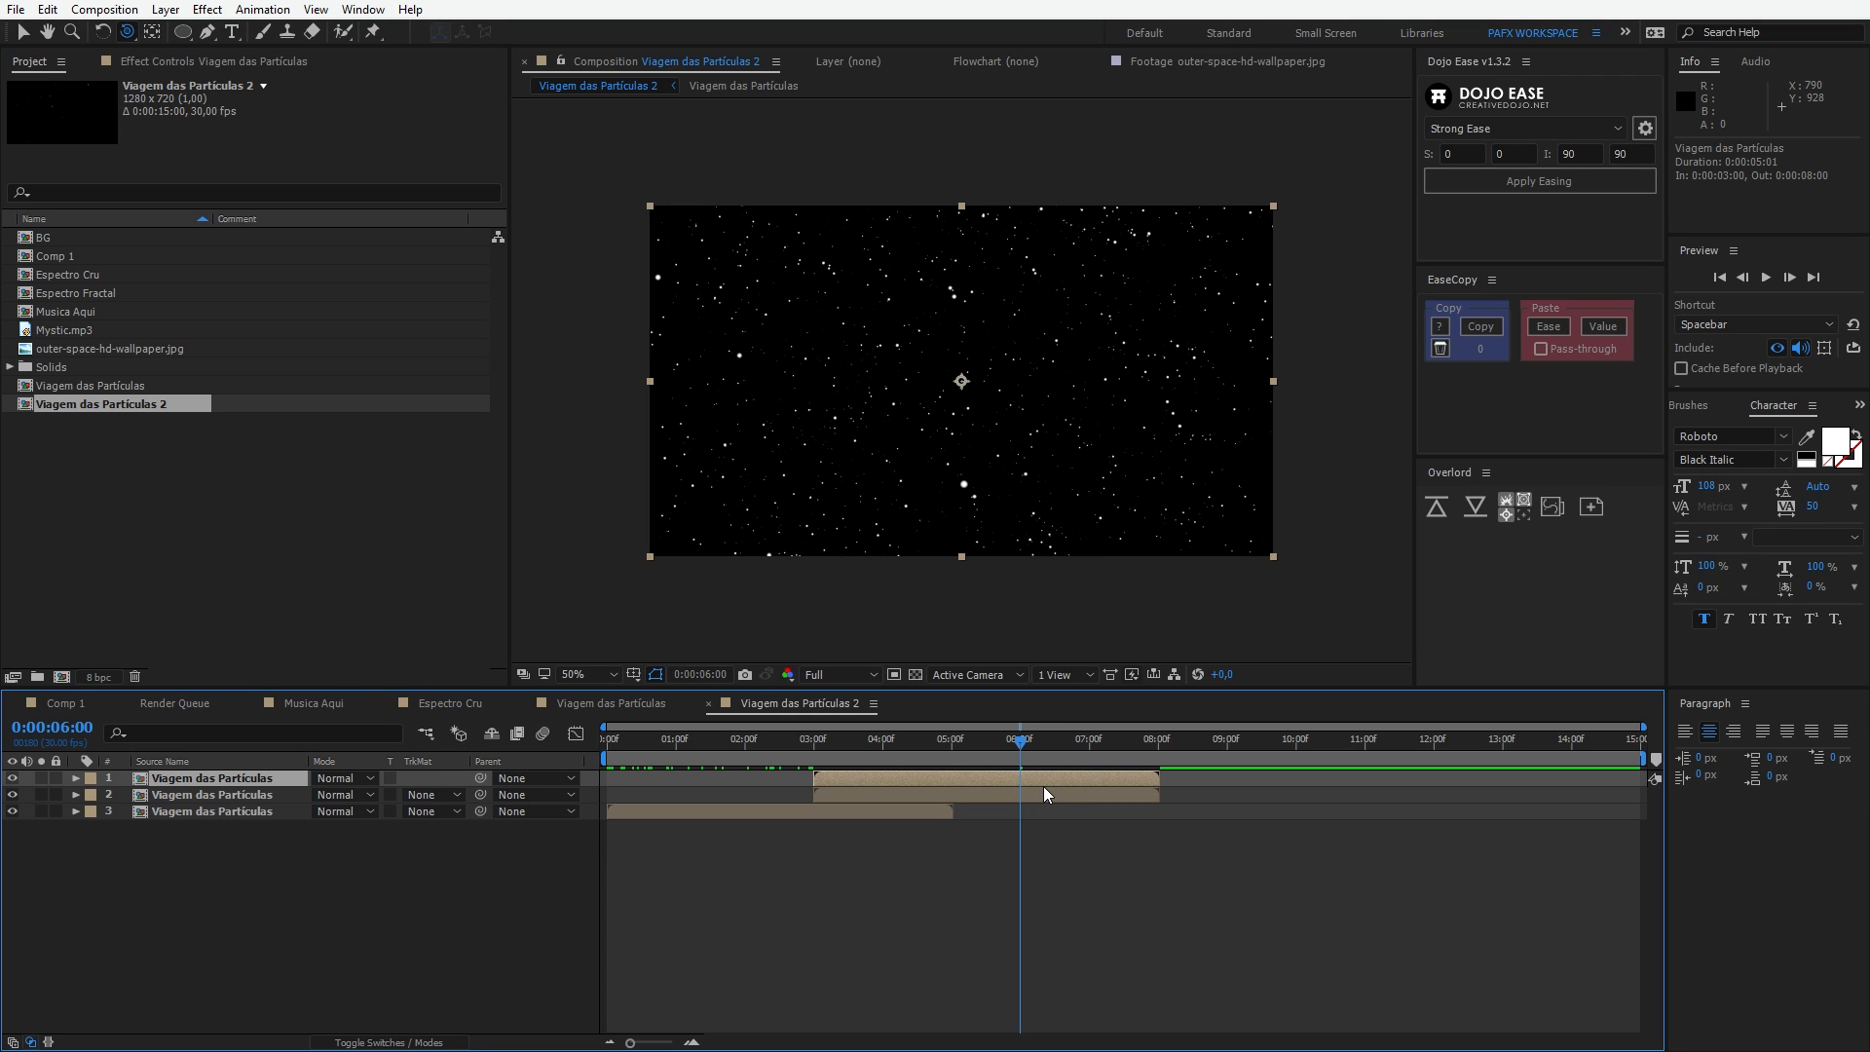
pyautogui.press(']')
pyautogui.press('[')
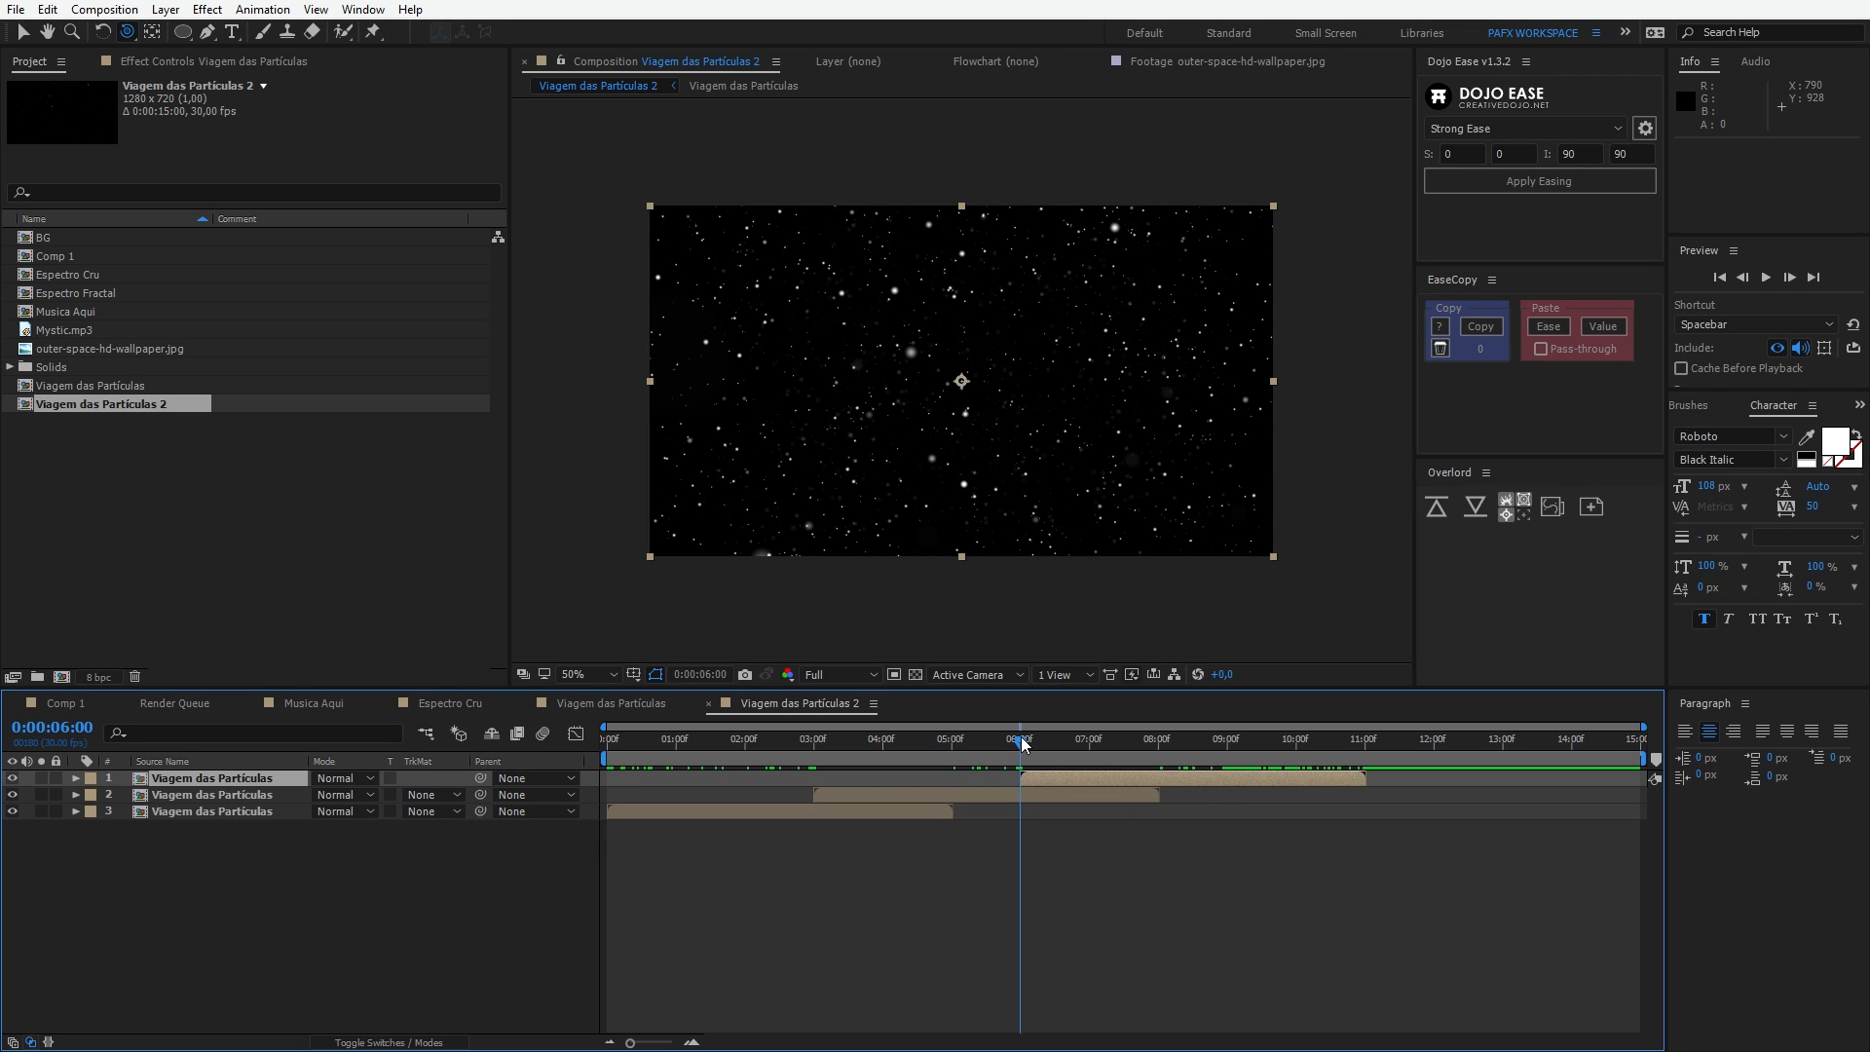
# Step: Add two more copies of the layer, starting at 0:00:09:01 and 0:00:12:01
pyautogui.moveTo(1020, 742); pyautogui.dragTo(1231, 739)
pyautogui.click(1246, 779)
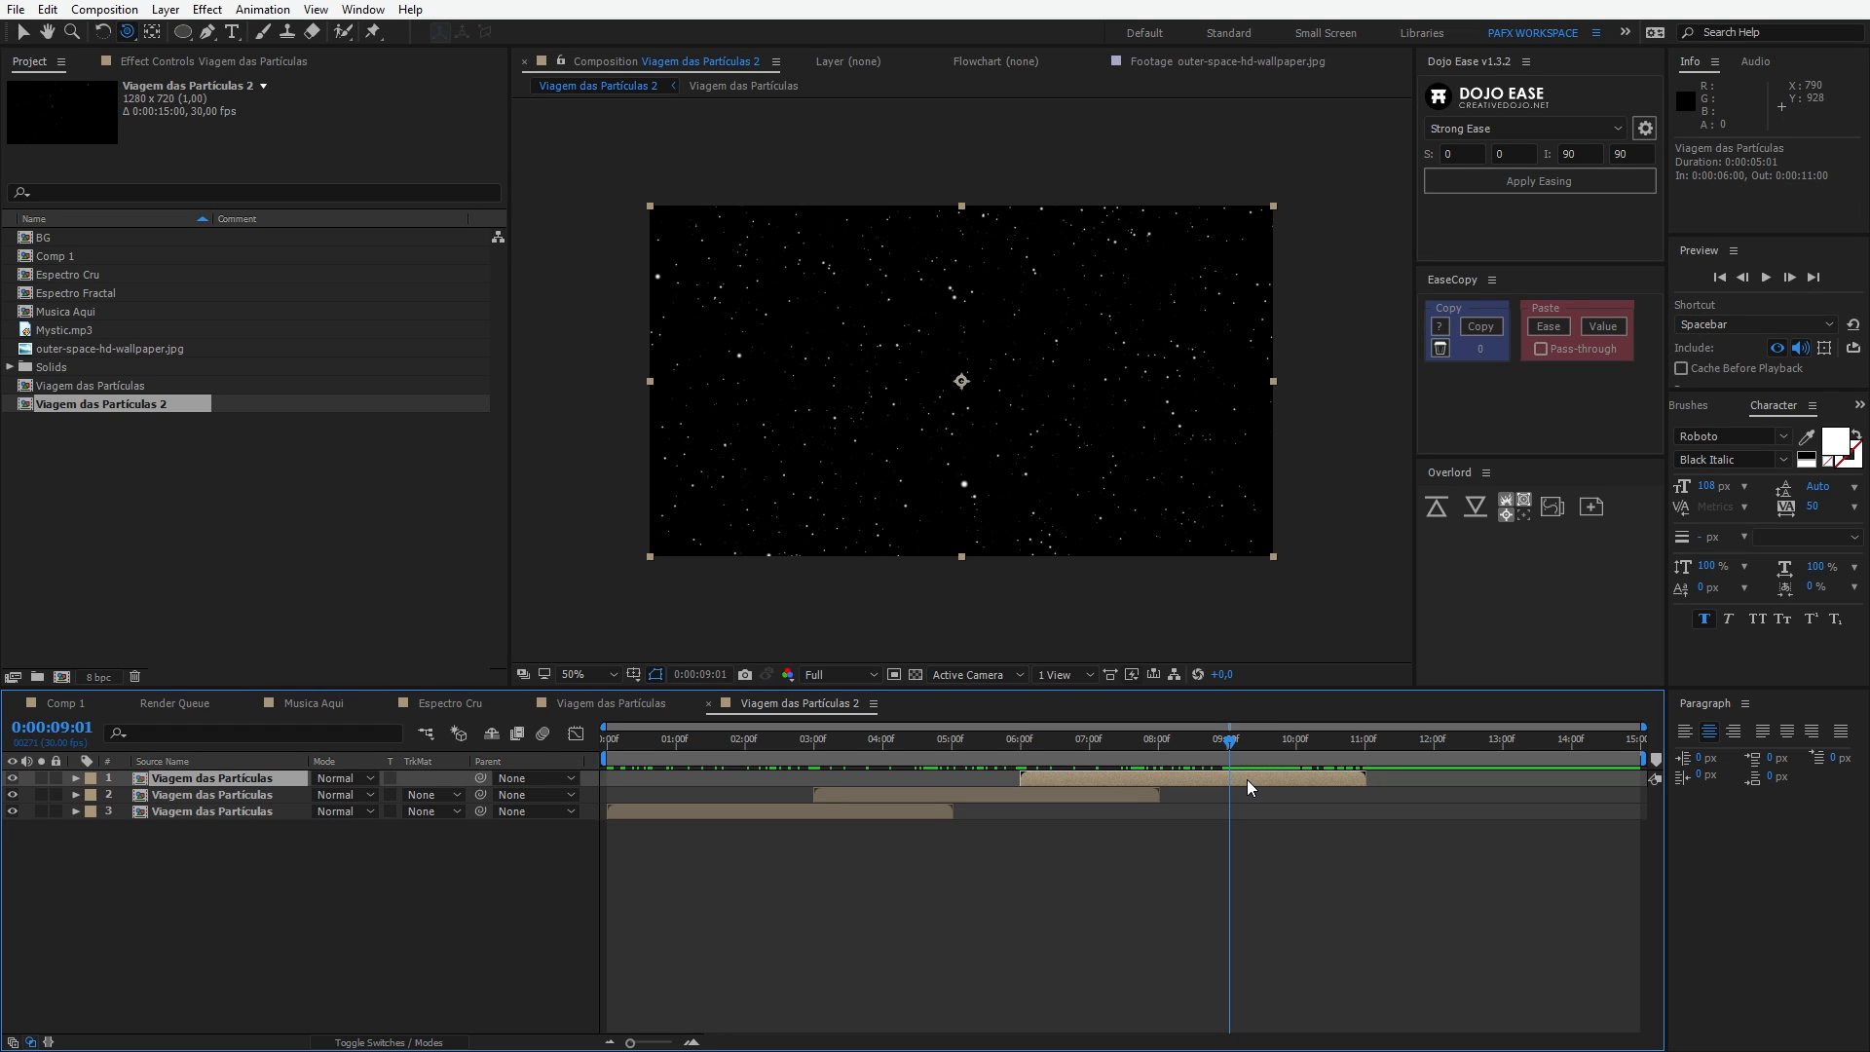
pyautogui.hotkey('ctrl', 'd')
pyautogui.press('[')
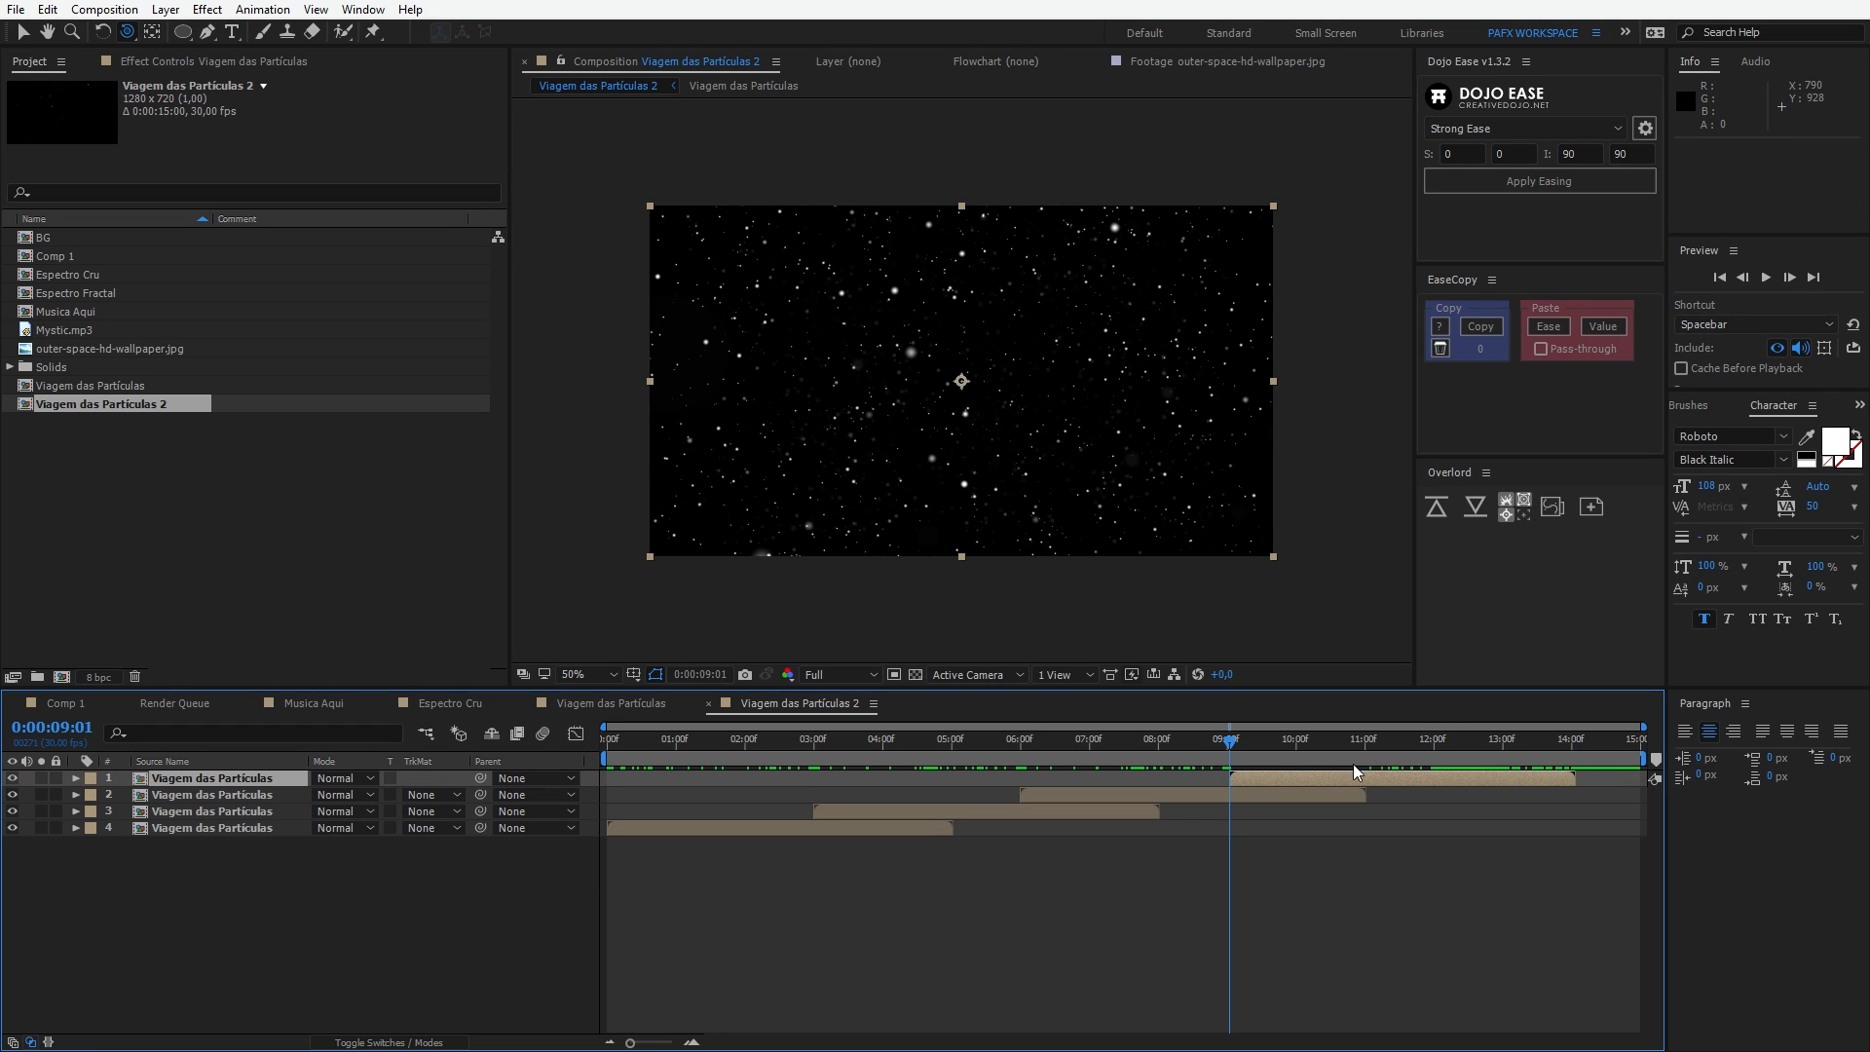
pyautogui.moveTo(1577, 746); pyautogui.dragTo(1436, 742)
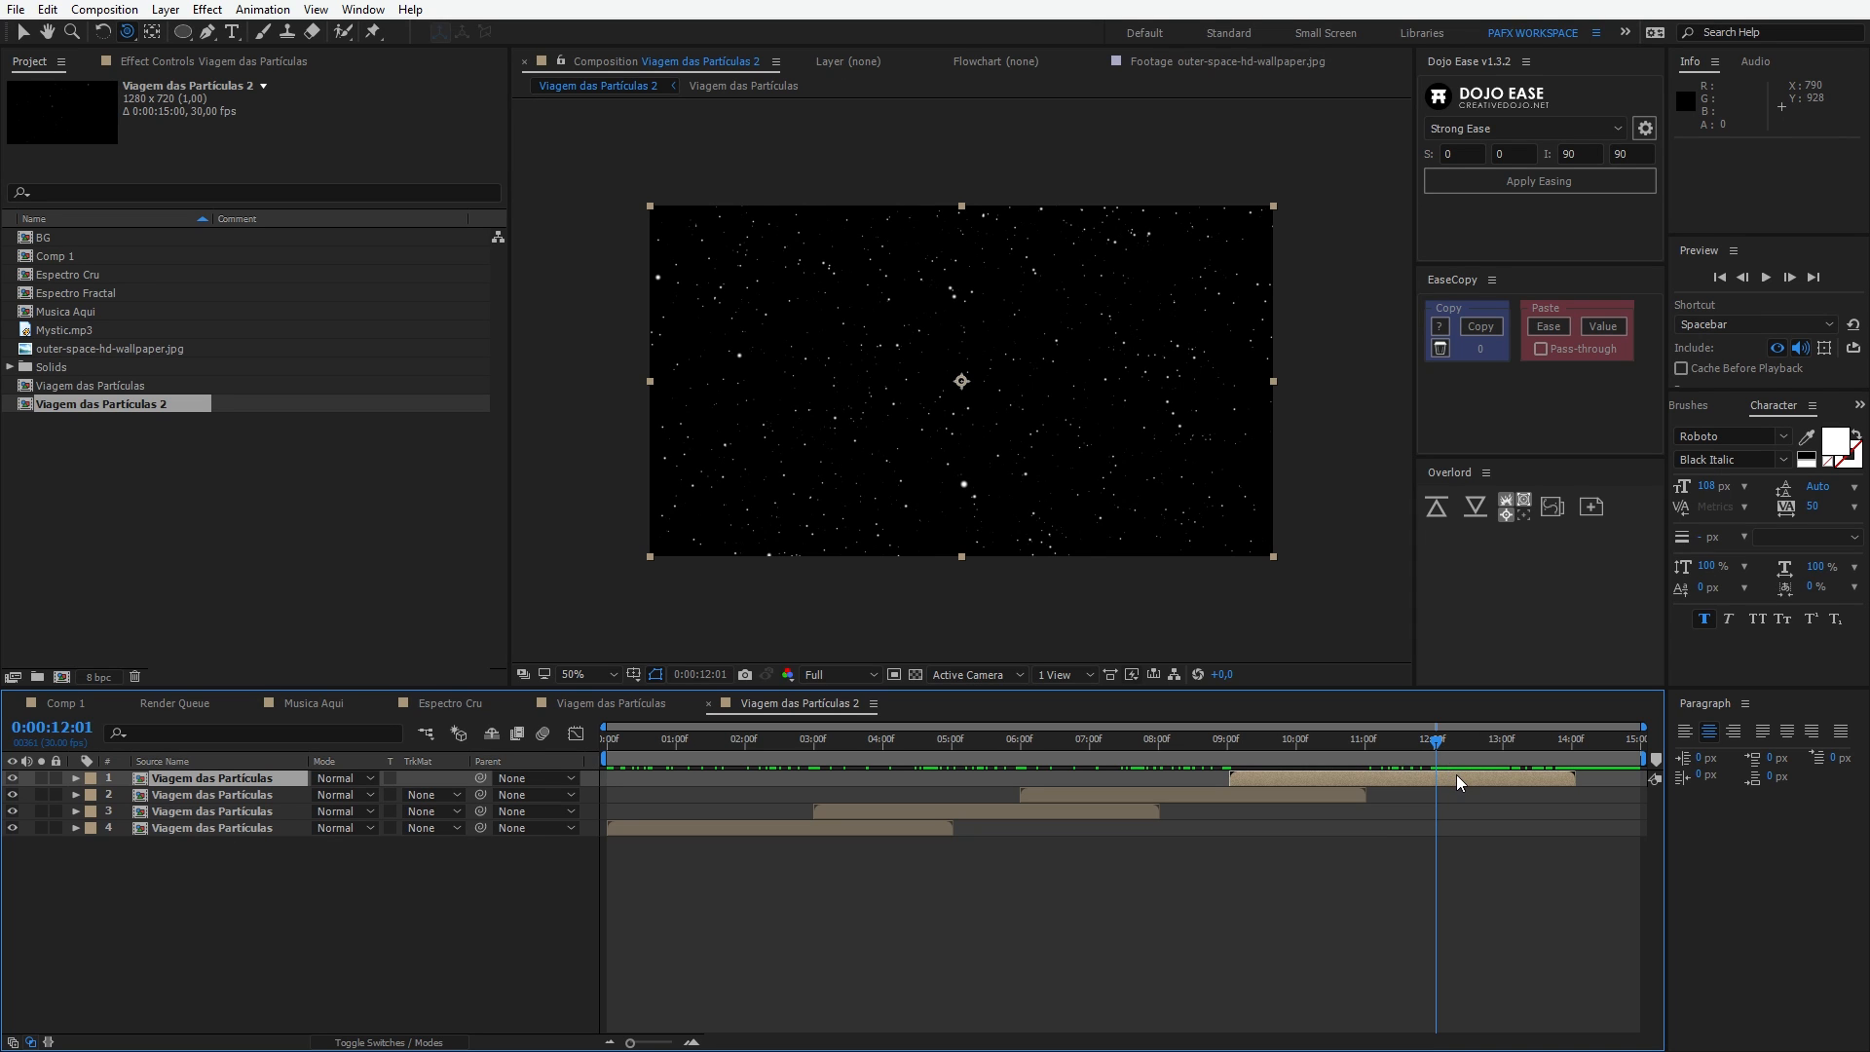
pyautogui.hotkey('ctrl', 'd')
pyautogui.press('[')
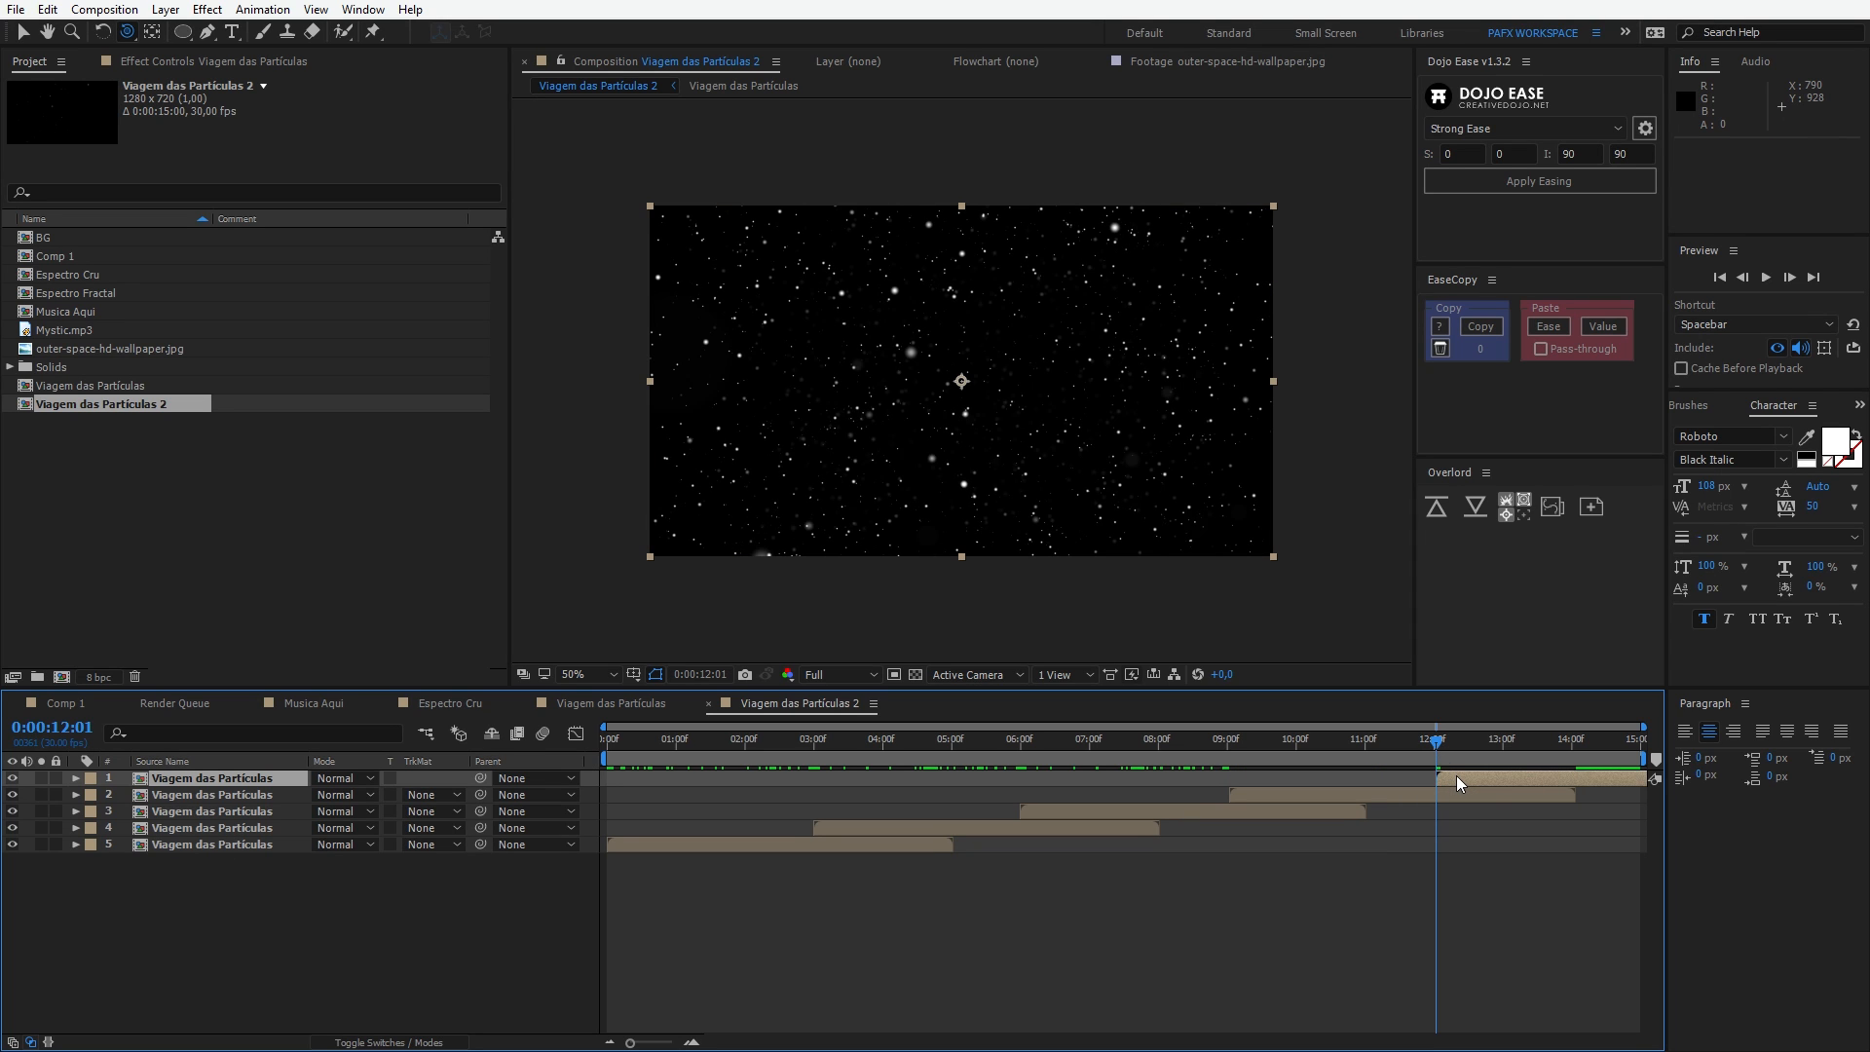
# Step: Fade out the earliest layer with Opacity keyframes of 100% at 0:00:03:00 and 0% at 0:00:05:00
pyautogui.moveTo(1443, 733); pyautogui.dragTo(813, 728)
pyautogui.click(237, 849)
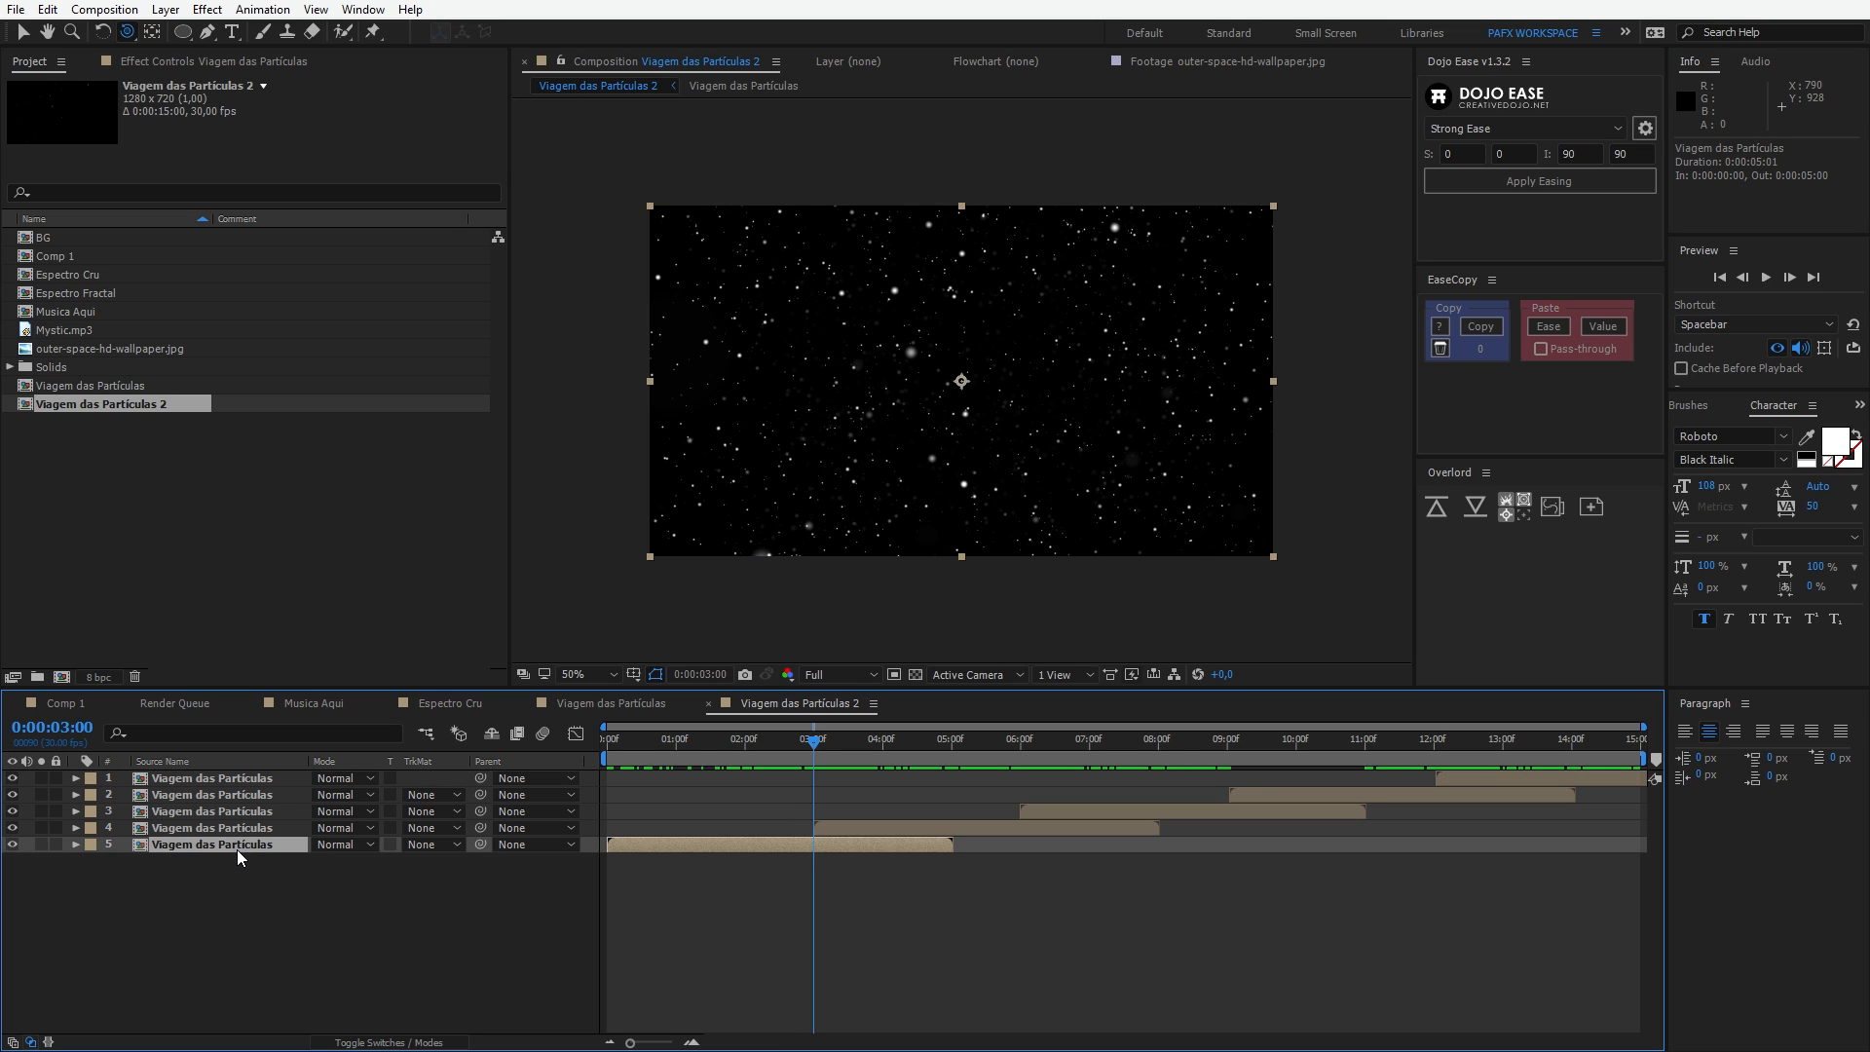
pyautogui.press('t')
pyautogui.click(125, 861)
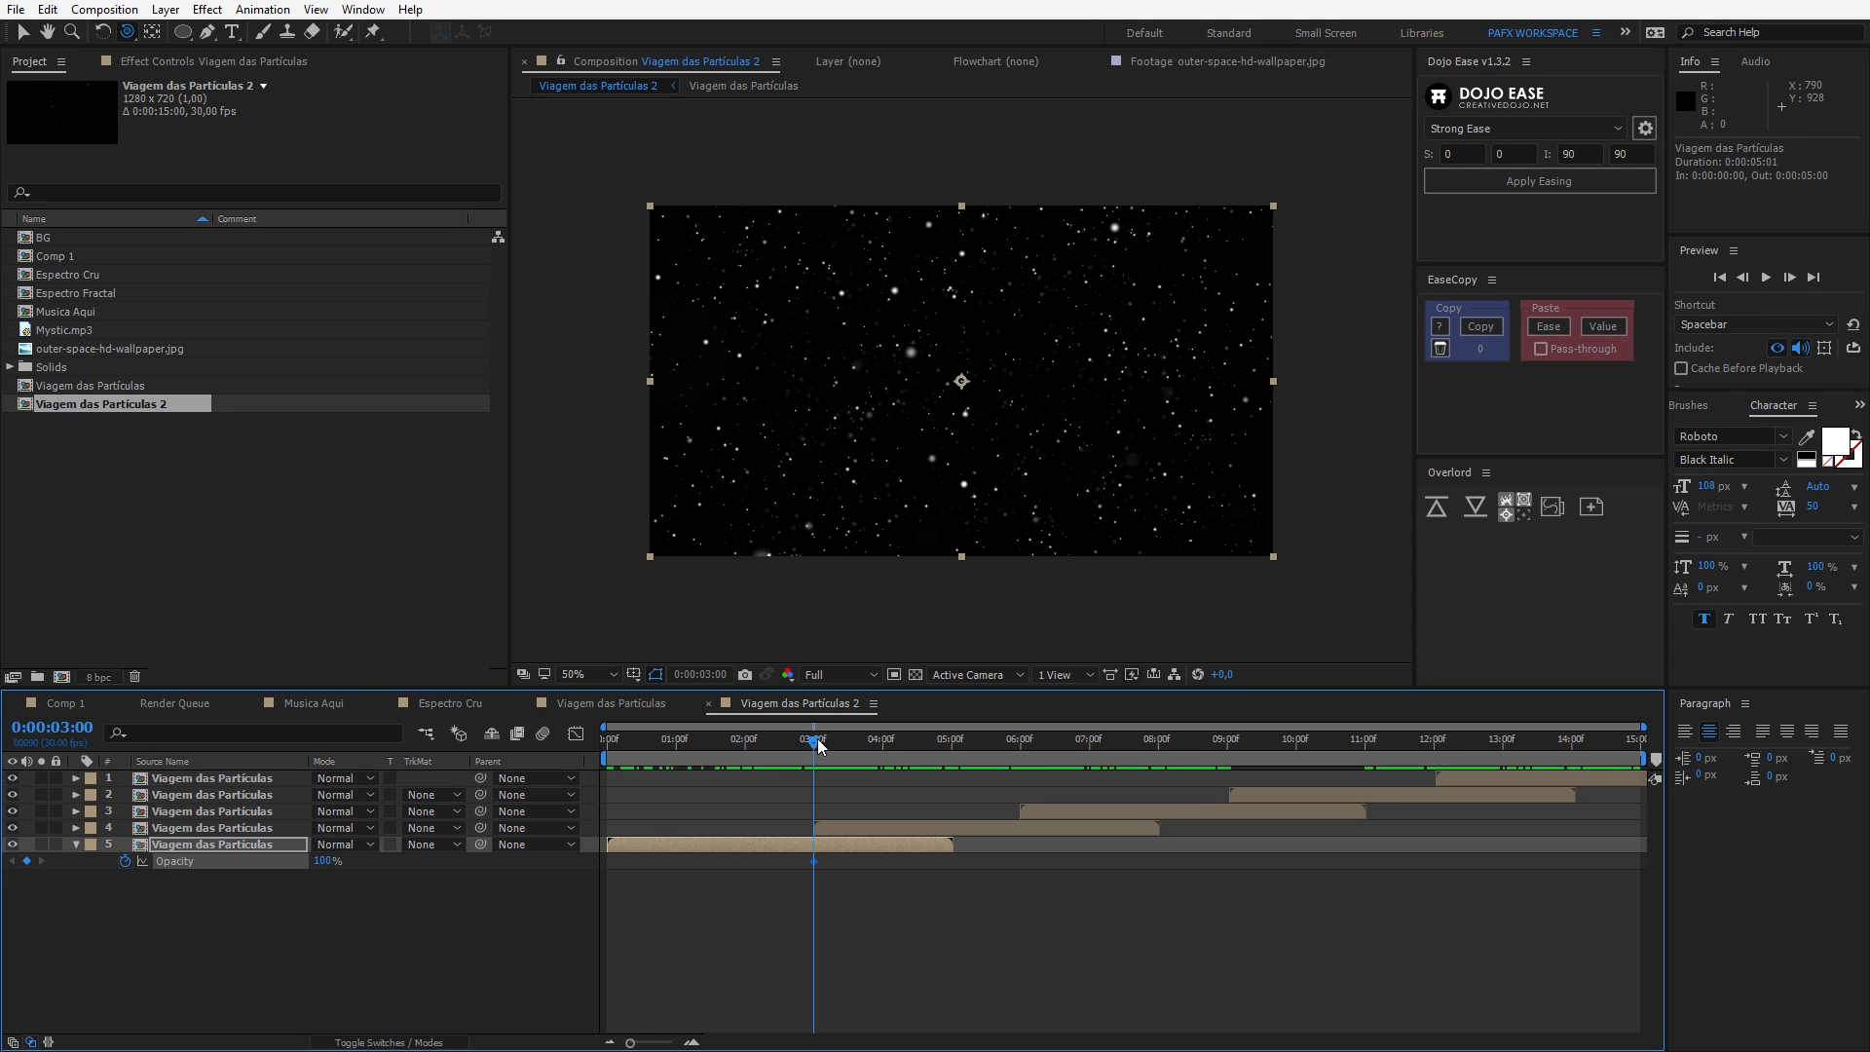
pyautogui.moveTo(816, 747); pyautogui.dragTo(951, 747)
pyautogui.moveTo(324, 861); pyautogui.dragTo(227, 862)
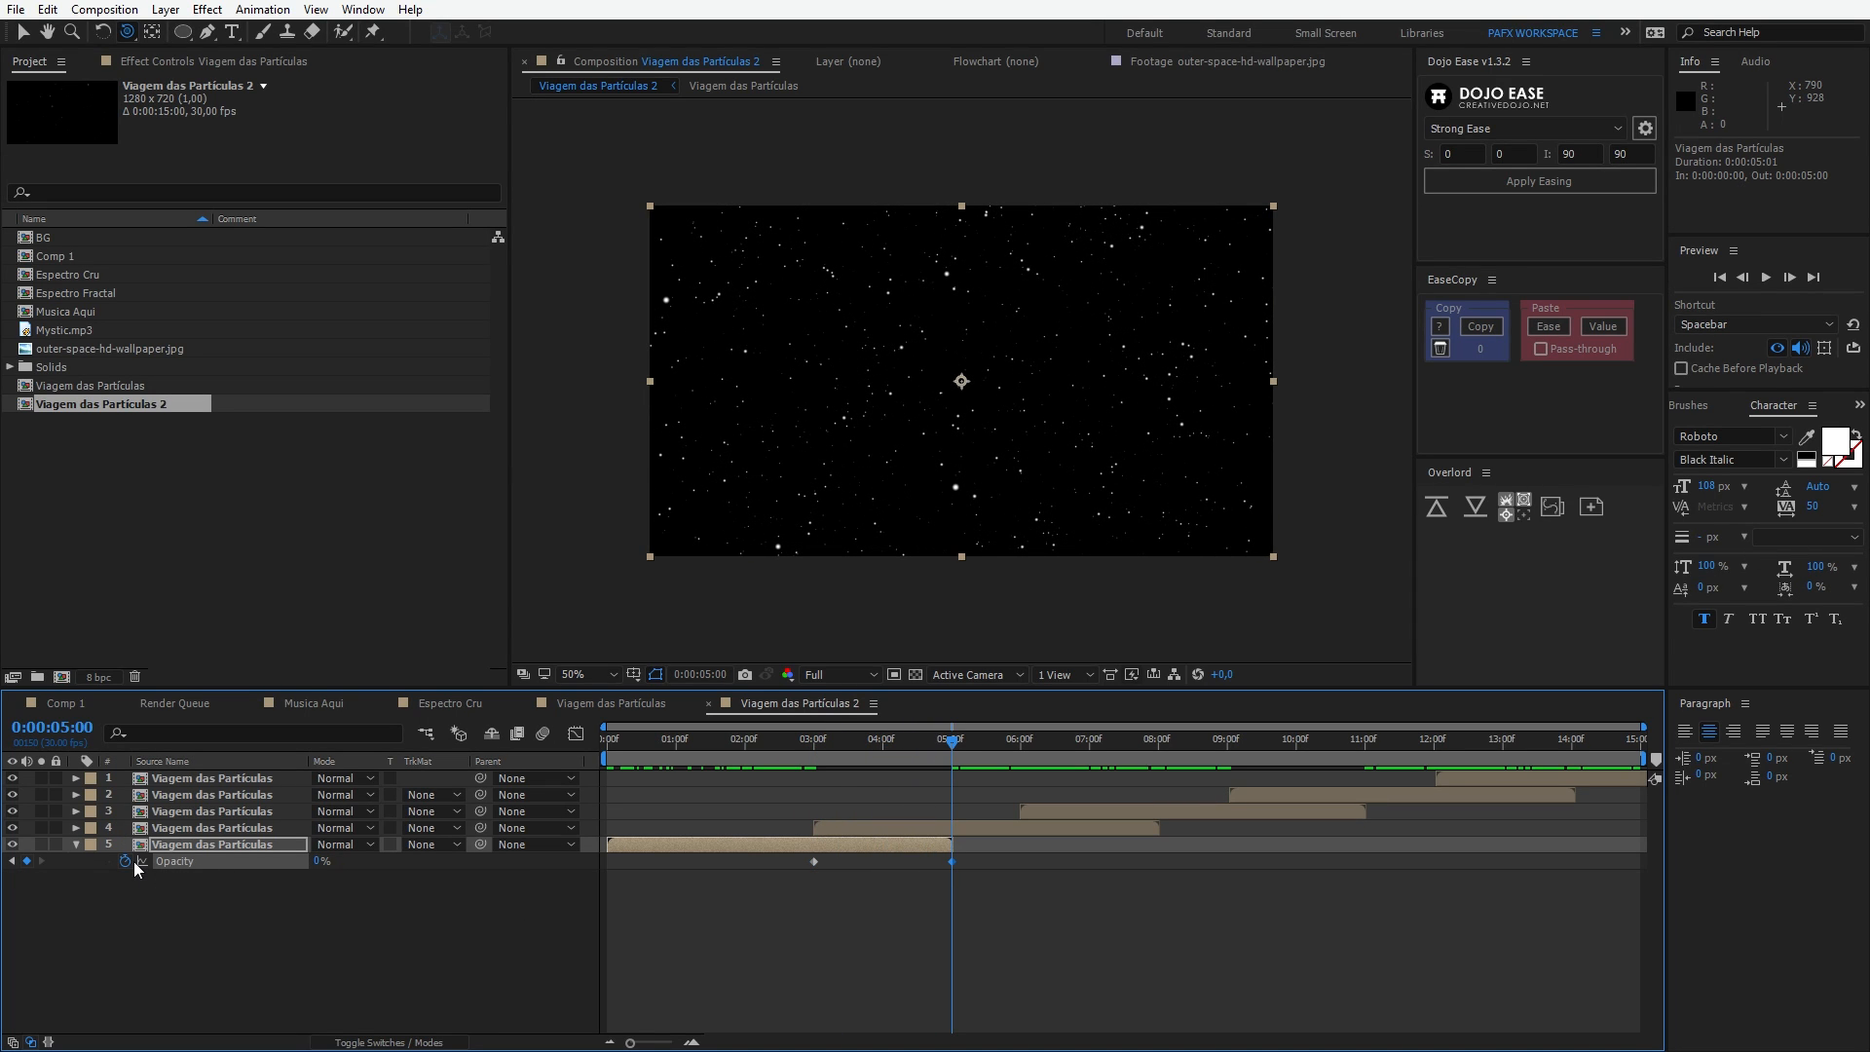
# Step: Check the fade-out around 0:00:03:25 and apply Easy Ease to both of its Opacity keyframes
pyautogui.moveTo(774, 746); pyautogui.dragTo(870, 740)
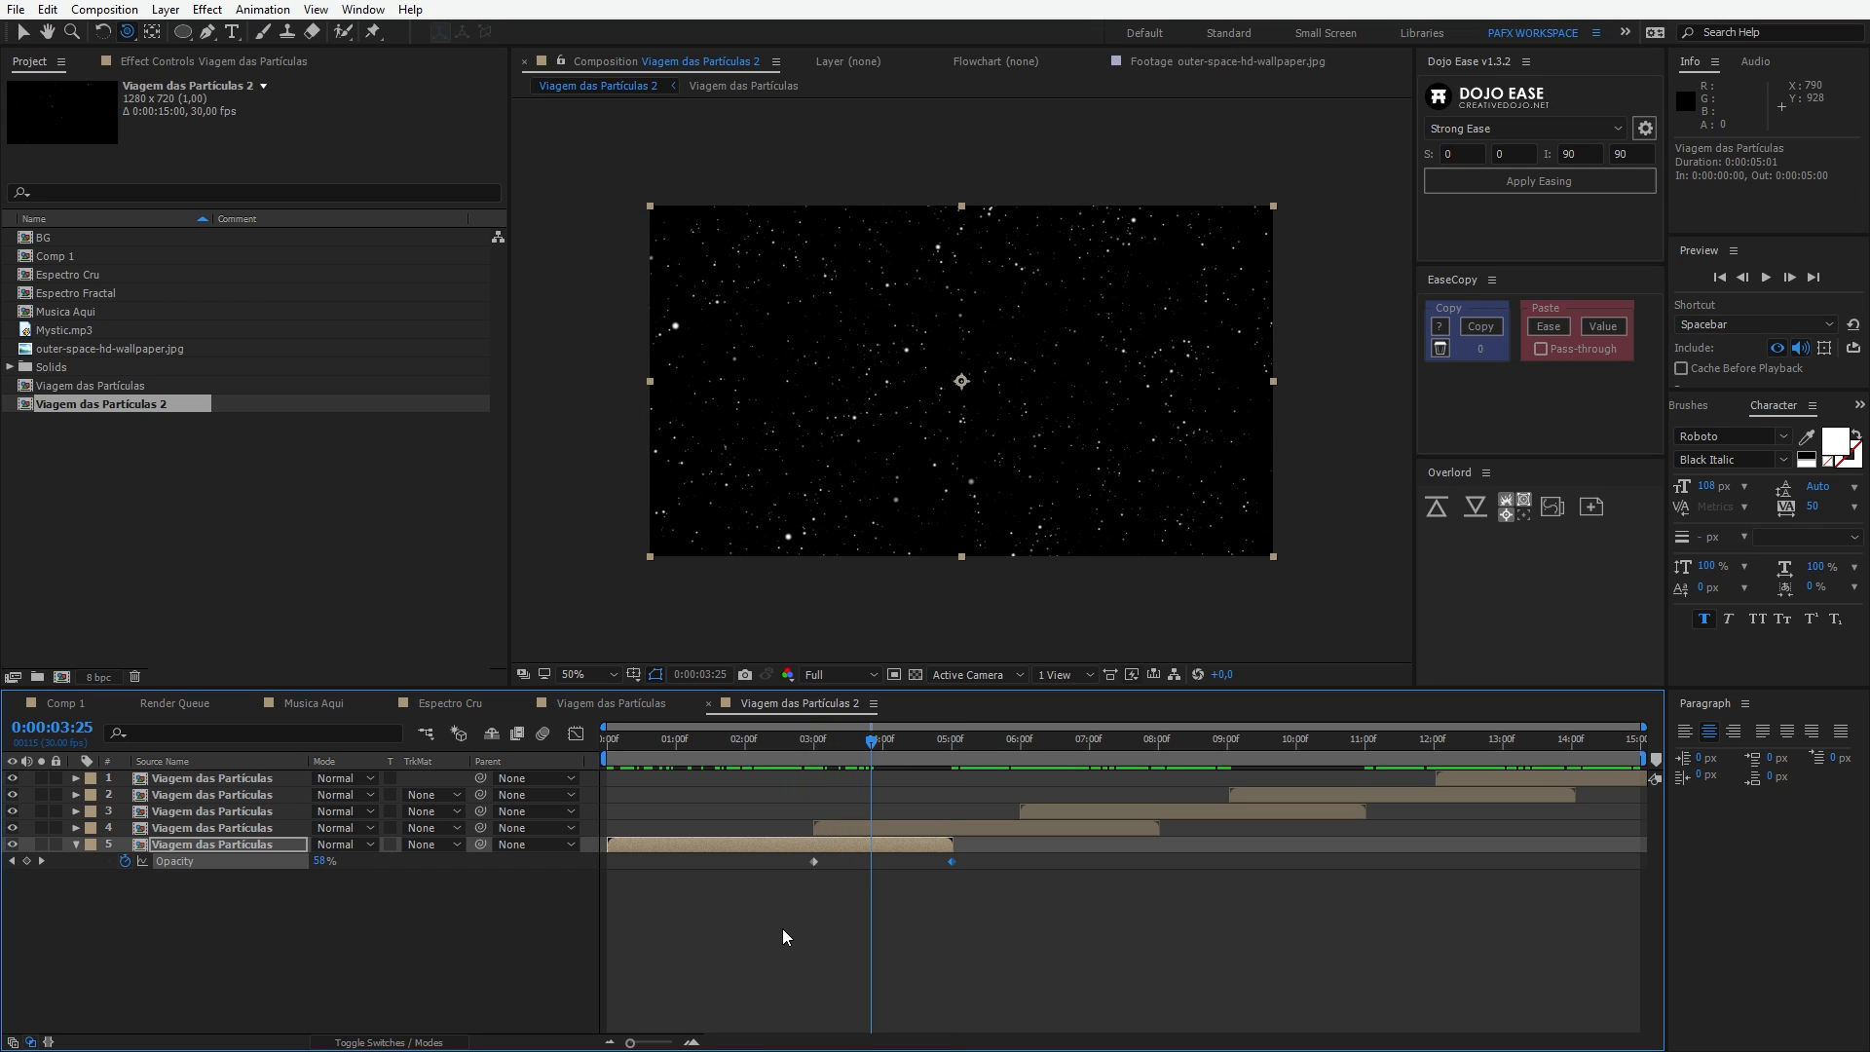
pyautogui.moveTo(769, 925); pyautogui.dragTo(1146, 941)
pyautogui.press('F9')
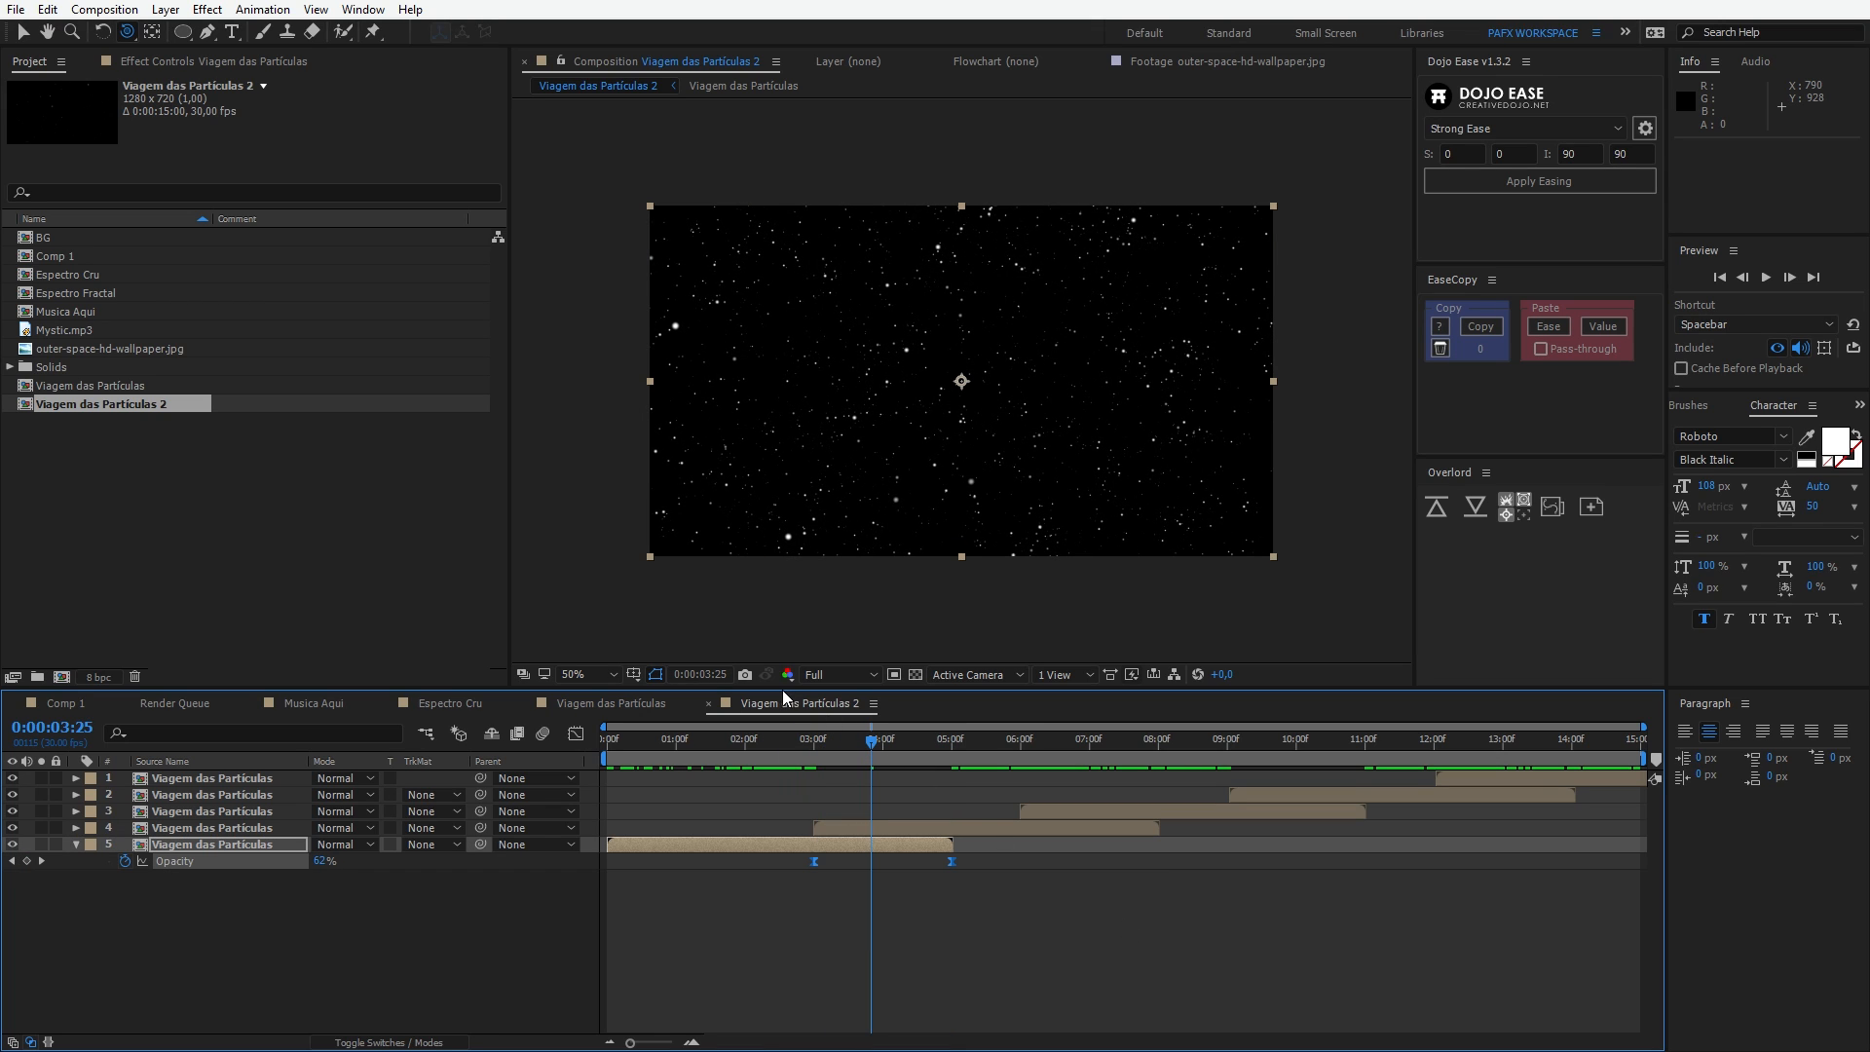
# Step: Fade in the second copy (layer 4) with Opacity keyframes of 0% at 0:00:03:00 and 100% at 0:00:05:00
pyautogui.click(841, 824)
pyautogui.press('t')
pyautogui.click(814, 742)
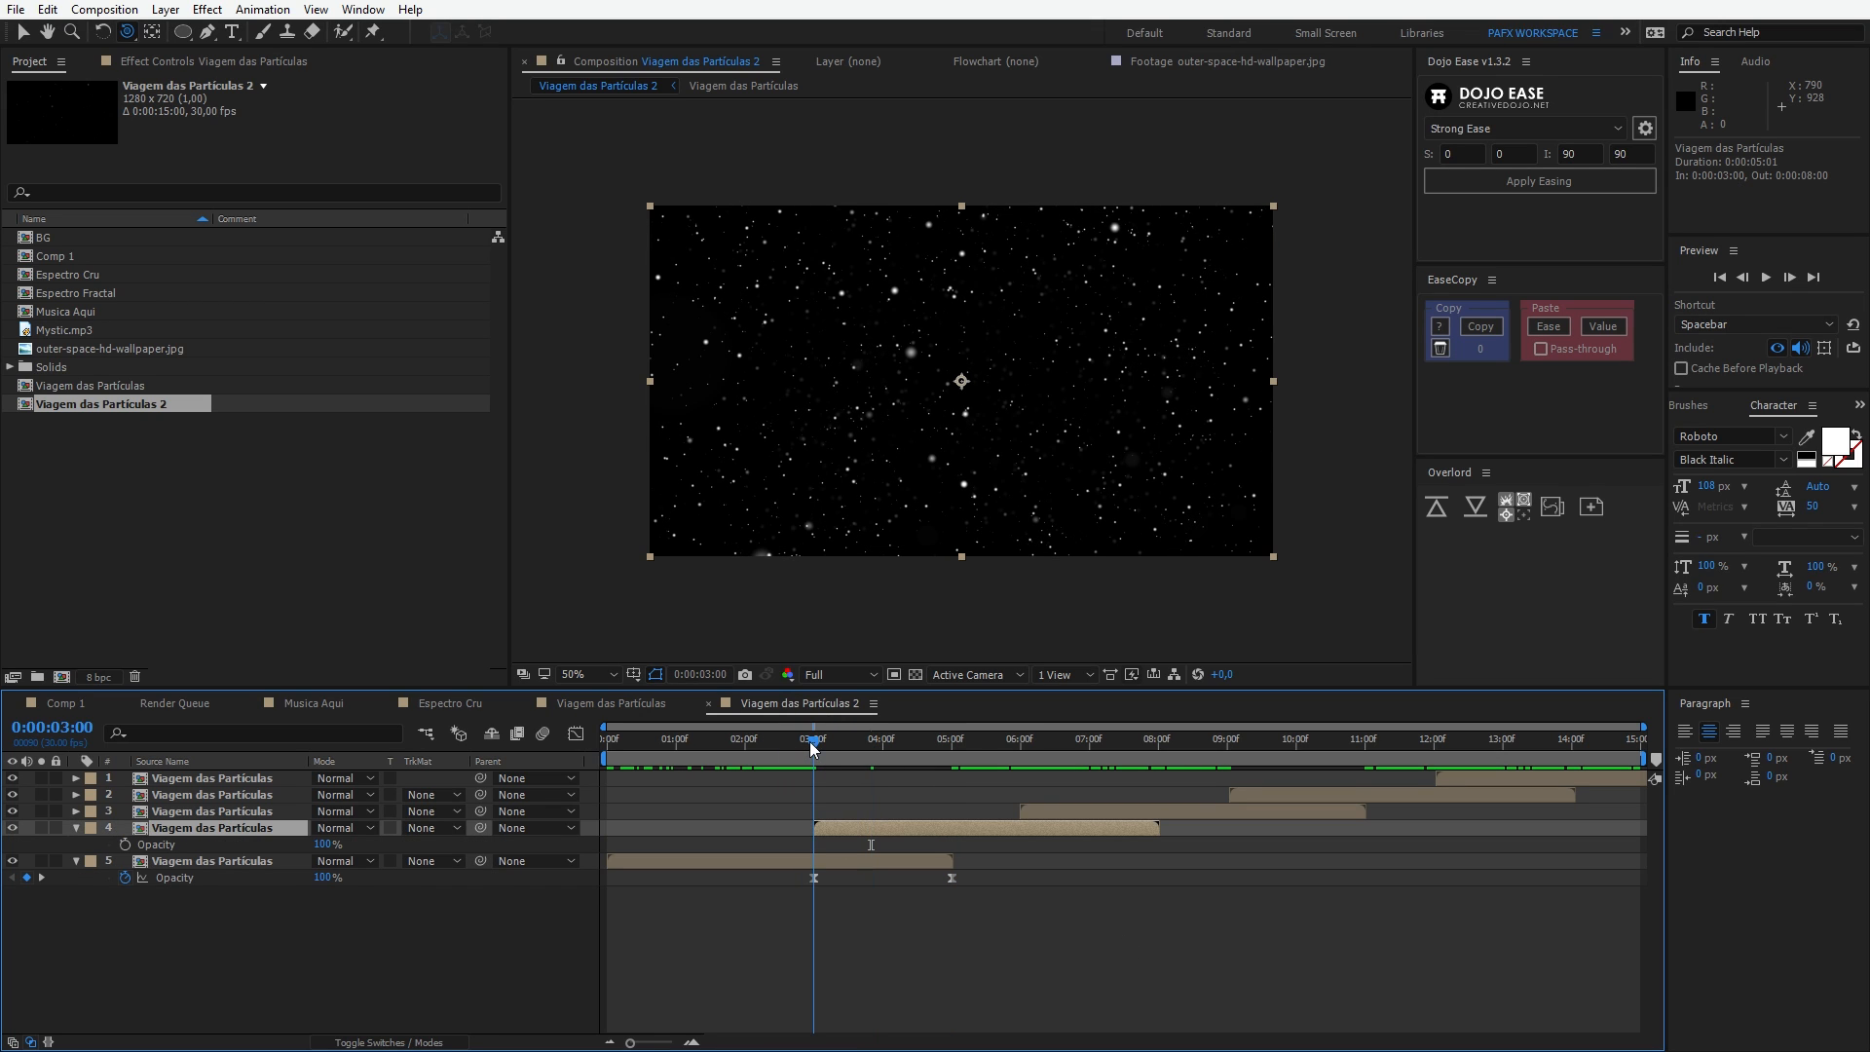
pyautogui.click(125, 844)
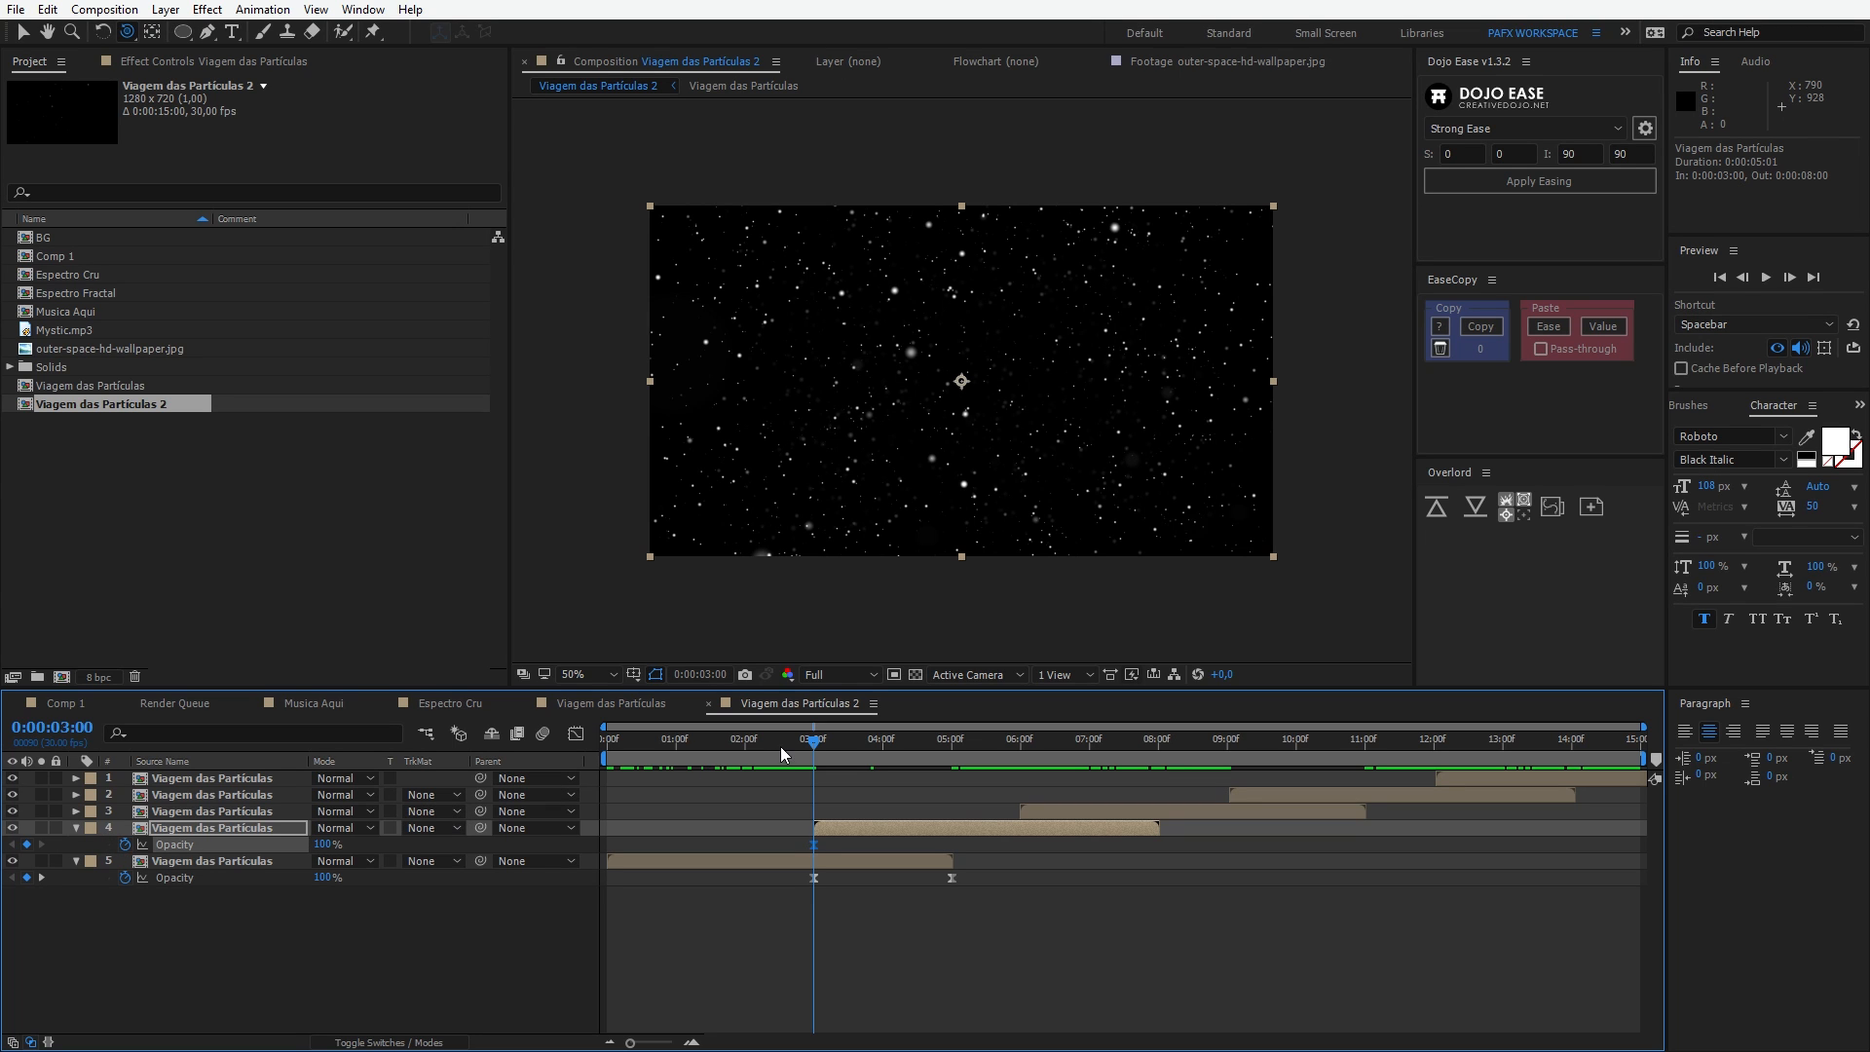
pyautogui.moveTo(818, 746); pyautogui.dragTo(951, 745)
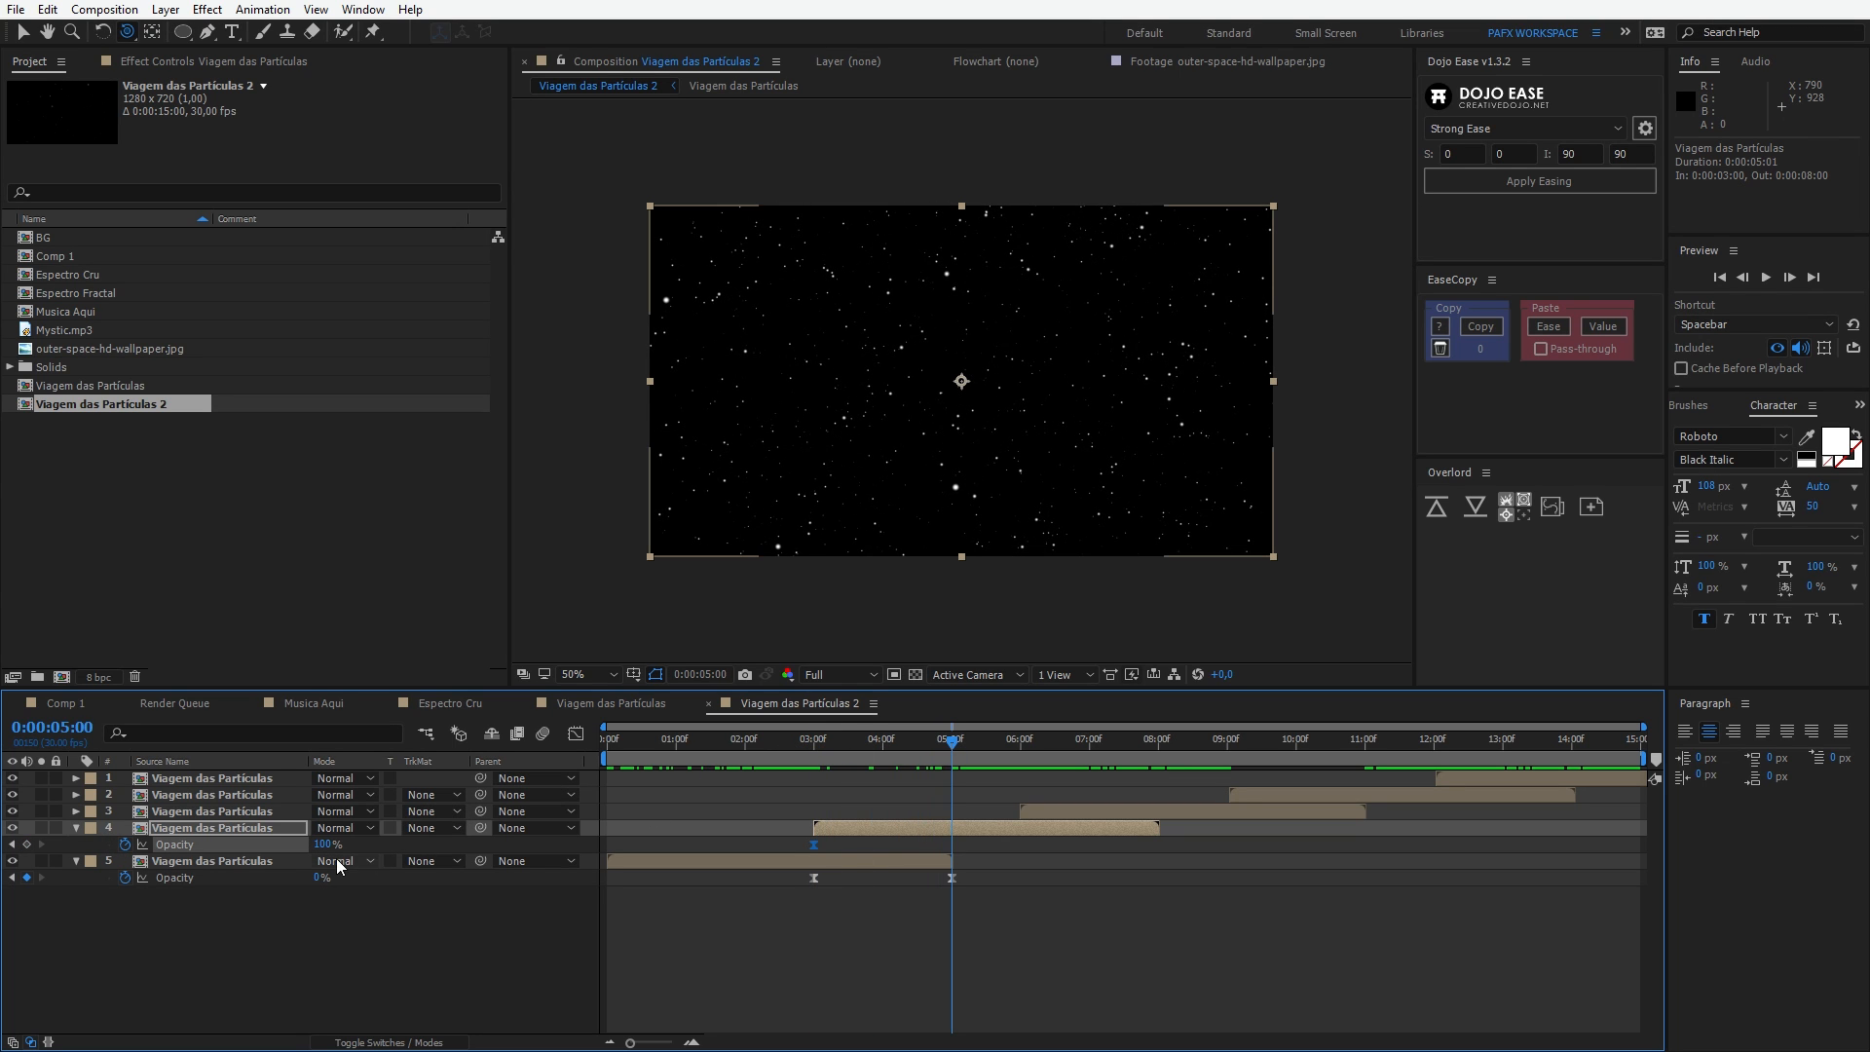
pyautogui.click(26, 844)
pyautogui.click(12, 844)
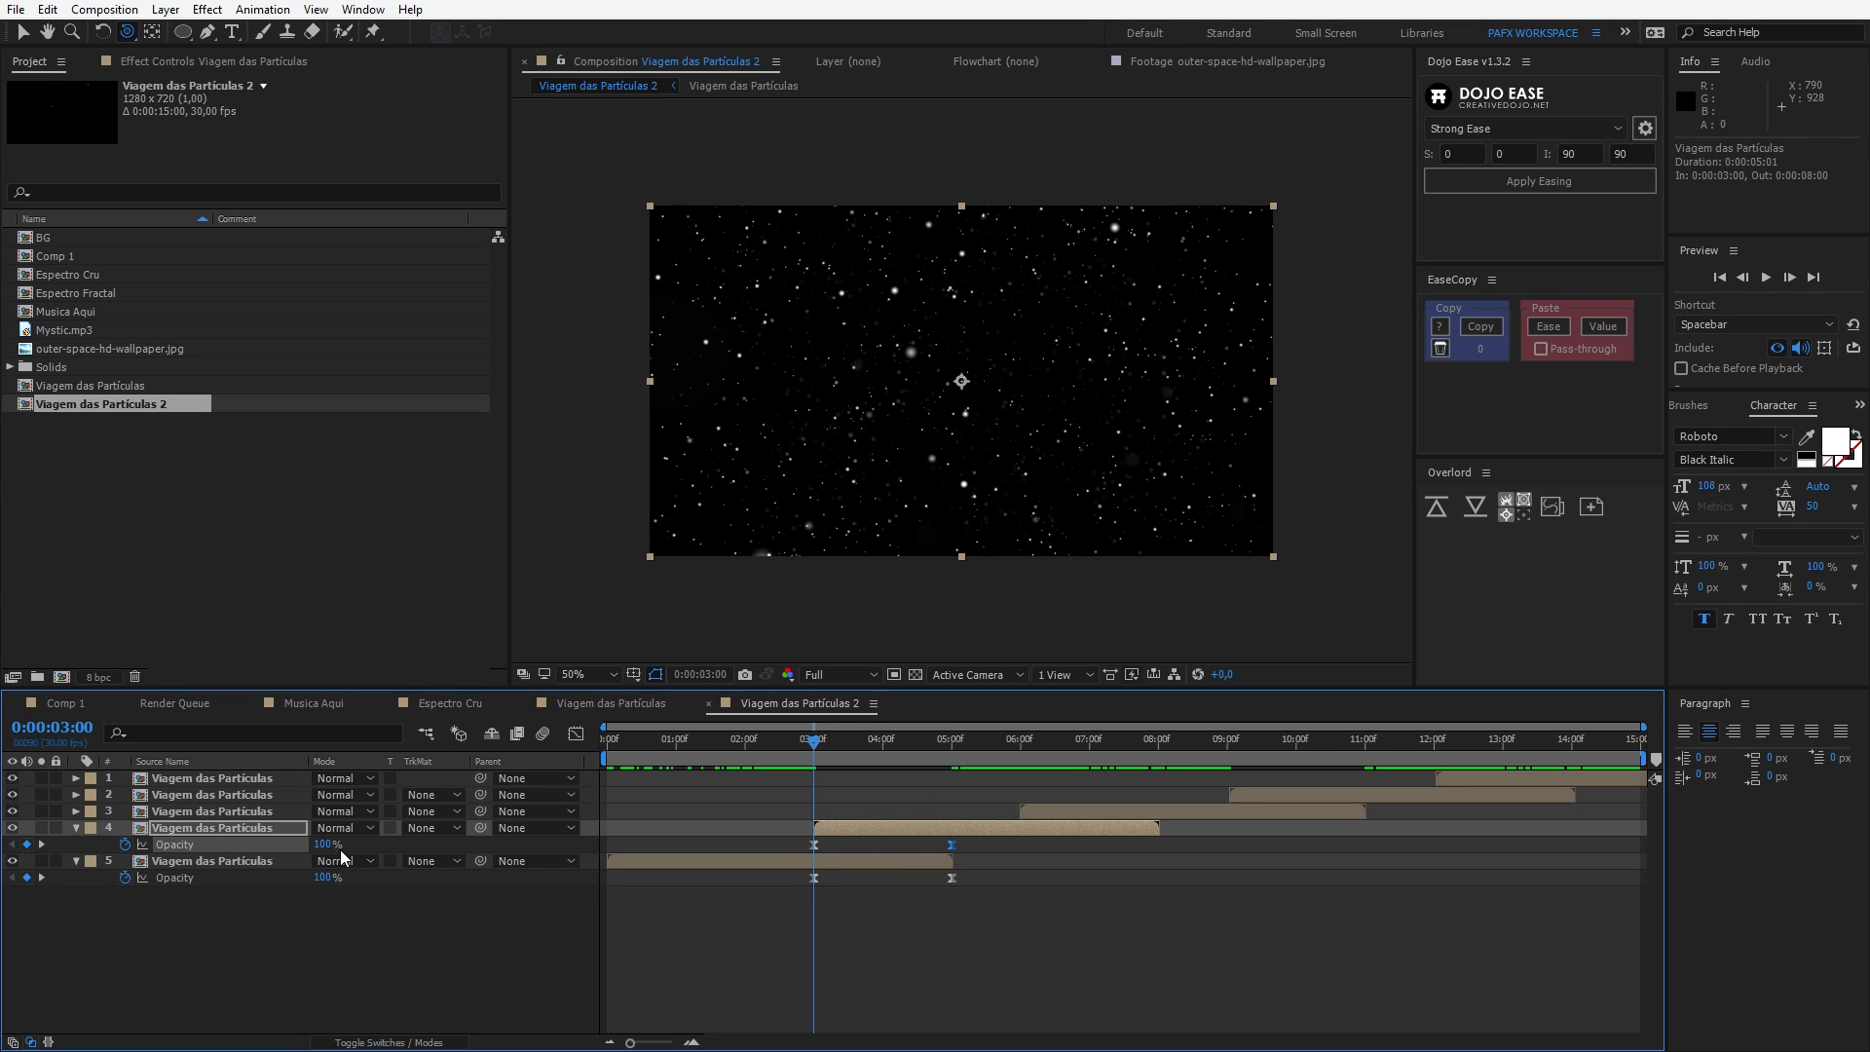
pyautogui.moveTo(328, 844); pyautogui.dragTo(20, 844)
# Step: Preview the crossfade between layers 5 and 4 from just before 0:00:03:00
pyautogui.click(724, 991)
pyautogui.moveTo(810, 740); pyautogui.dragTo(810, 779)
pyautogui.press('space')
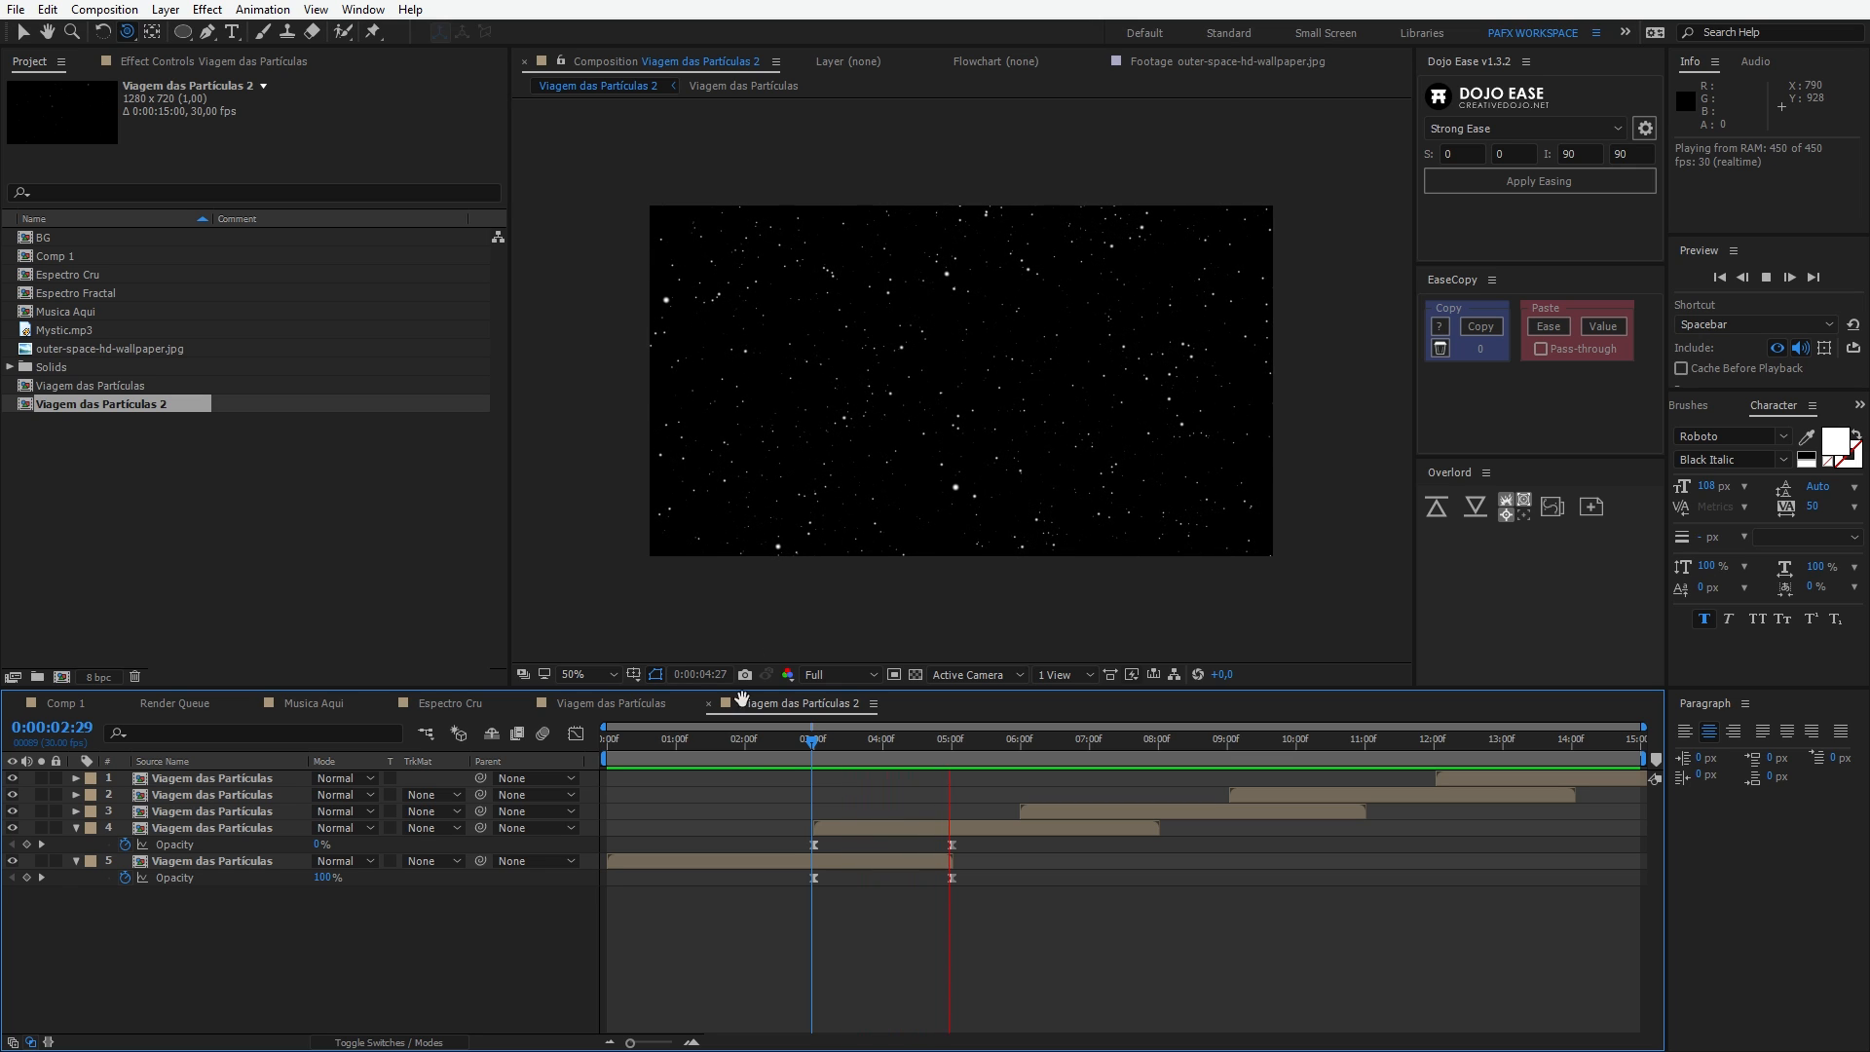
# Step: Move layer 4's second Opacity keyframe to 0:00:04:00 and preview the quicker fade-in
pyautogui.moveTo(839, 738); pyautogui.dragTo(888, 746)
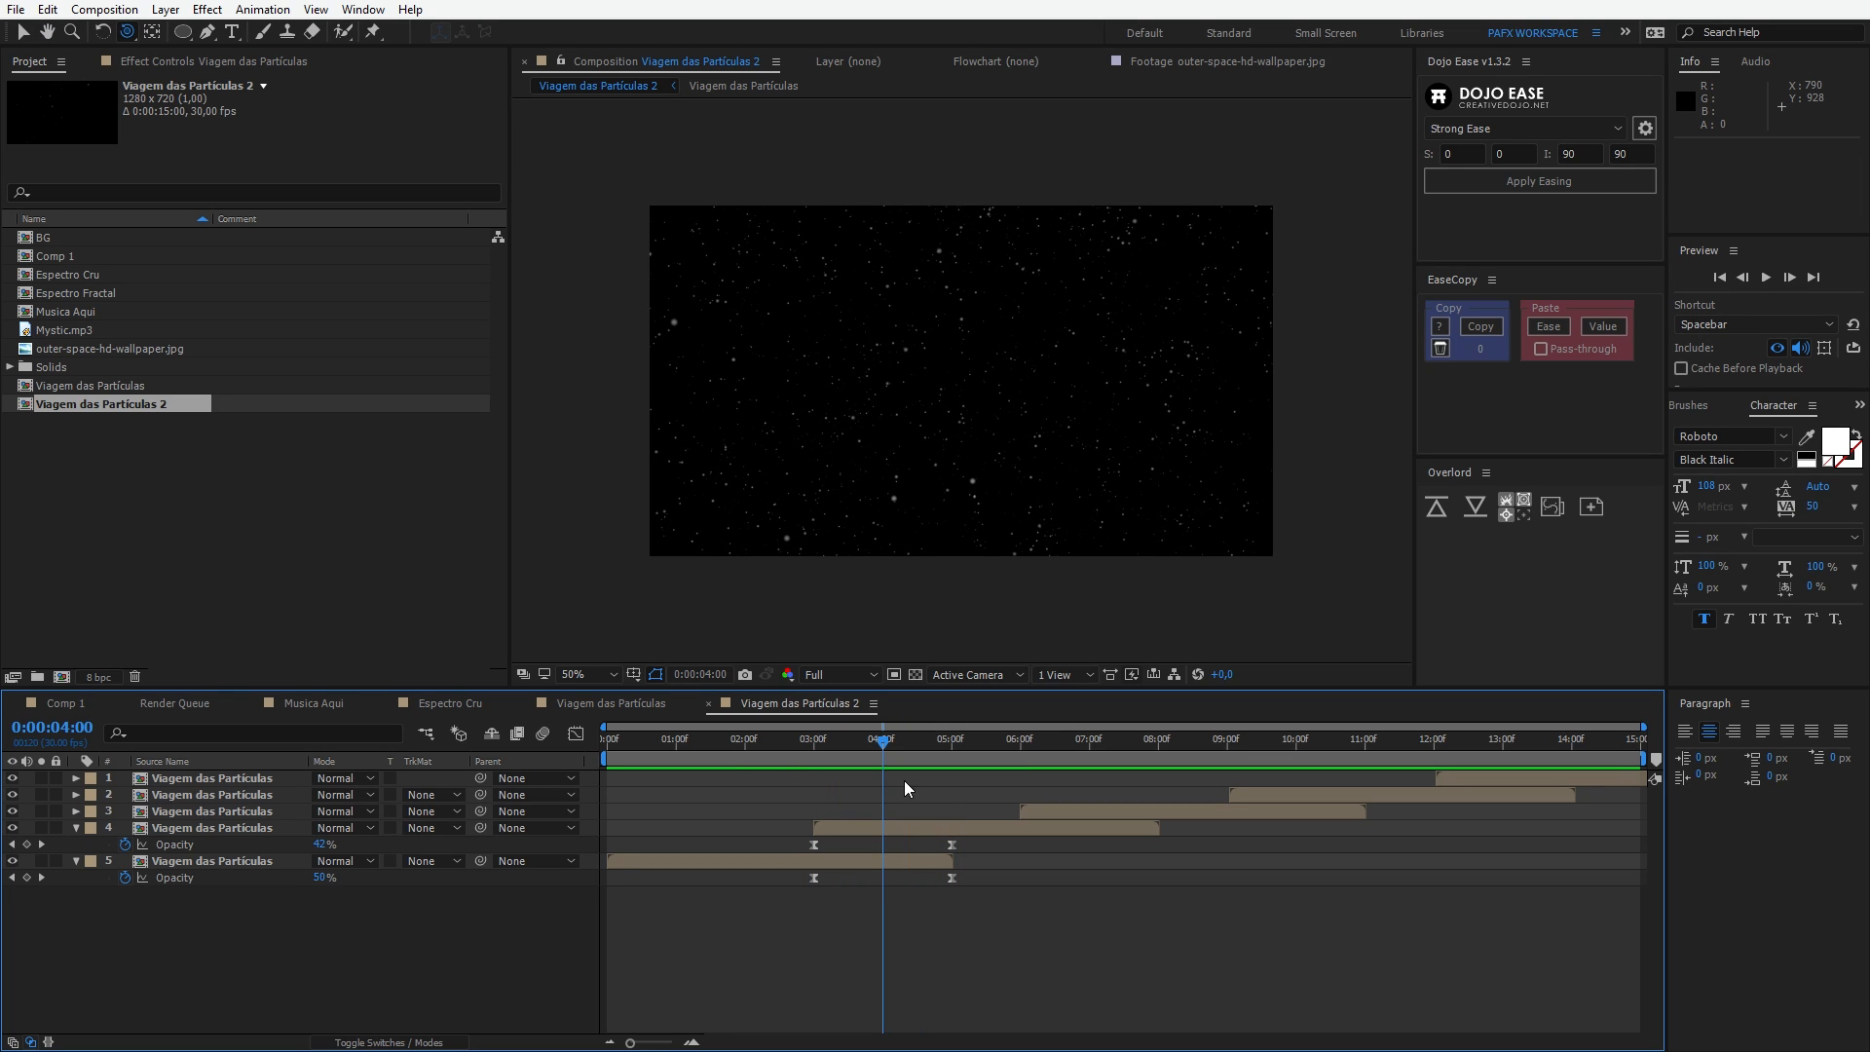
pyautogui.moveTo(948, 843); pyautogui.dragTo(882, 850)
pyautogui.click(896, 933)
pyautogui.moveTo(780, 738)
pyautogui.mouseDown()
pyautogui.moveTo(921, 732)
pyautogui.moveTo(790, 756)
pyautogui.mouseUp()
pyautogui.press('space')
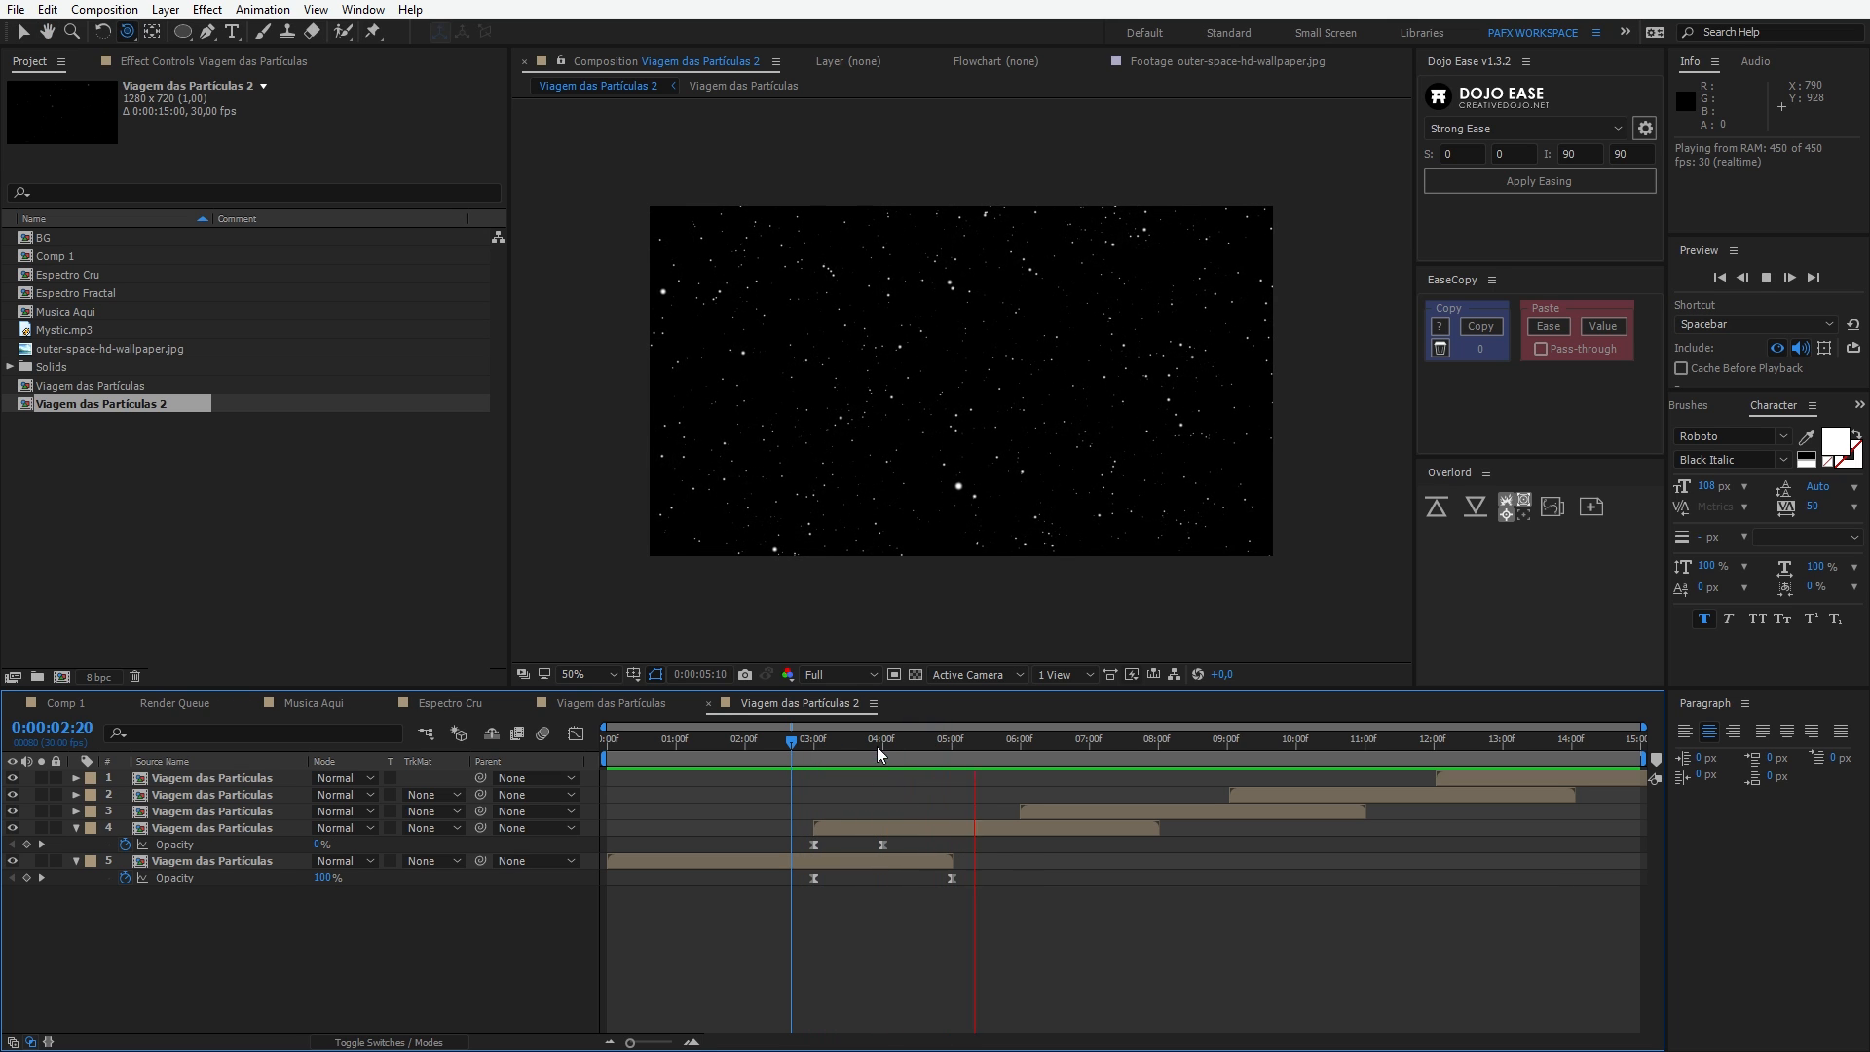
pyautogui.moveTo(837, 736); pyautogui.dragTo(767, 747)
pyautogui.press('space')
pyautogui.press('space')
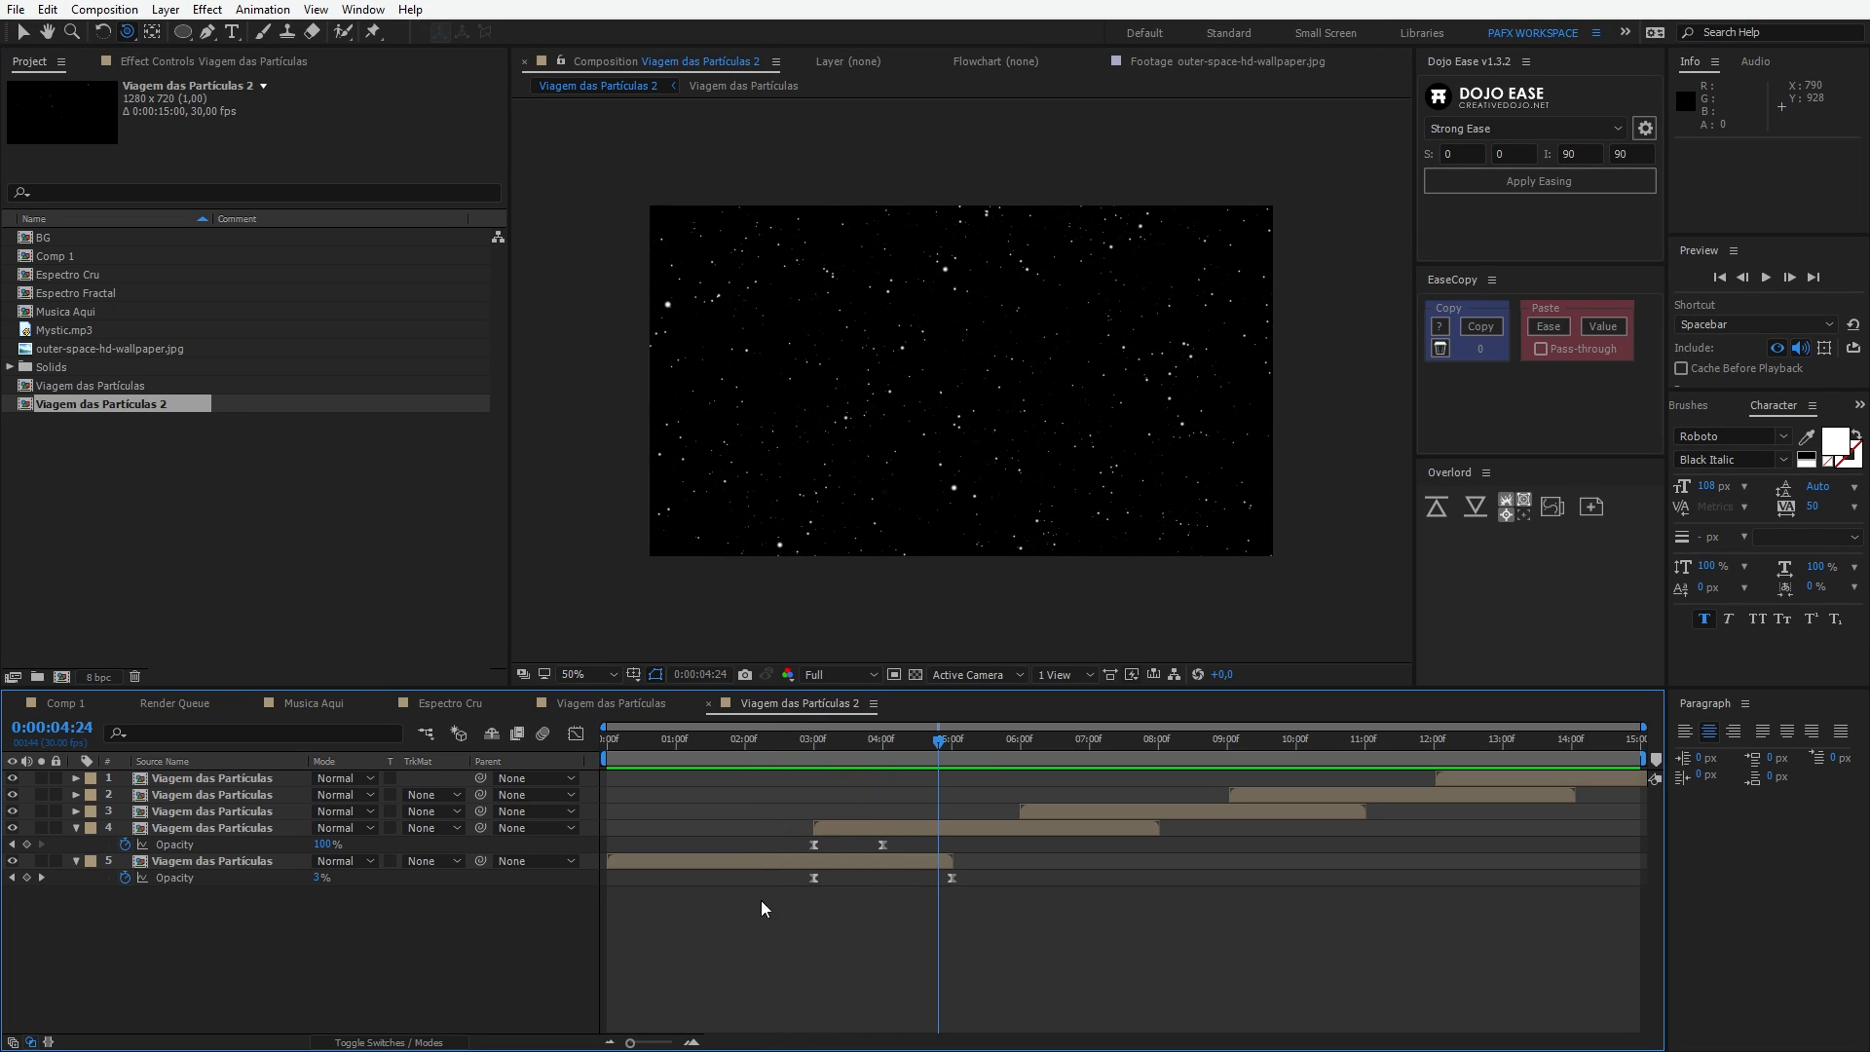
# Step: Copy layer 5's two fade-out Opacity keyframes to layer 4, placing them at 0:00:06:00 and 0:00:08:00
pyautogui.moveTo(786, 876); pyautogui.dragTo(1018, 982)
pyautogui.click(1034, 737)
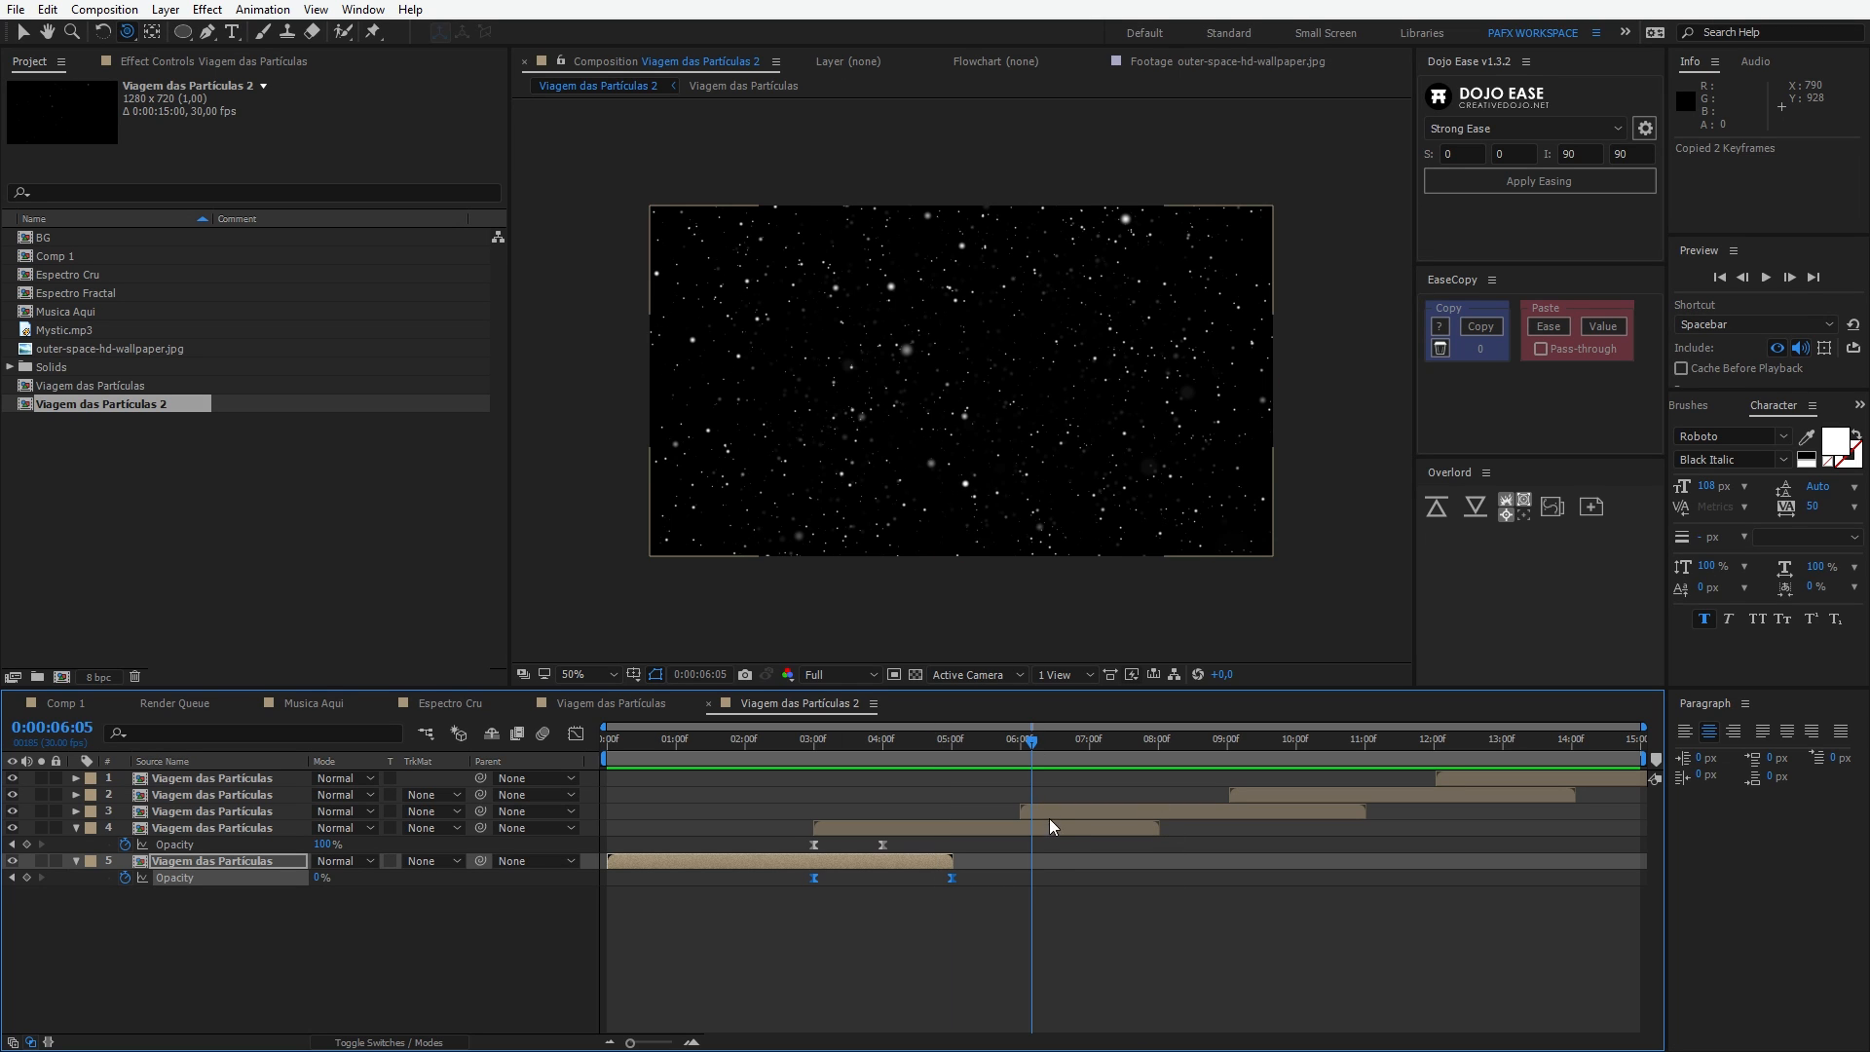
pyautogui.click(1051, 828)
pyautogui.hotkey('ctrl', 'v')
pyautogui.moveTo(1031, 844); pyautogui.dragTo(1008, 841)
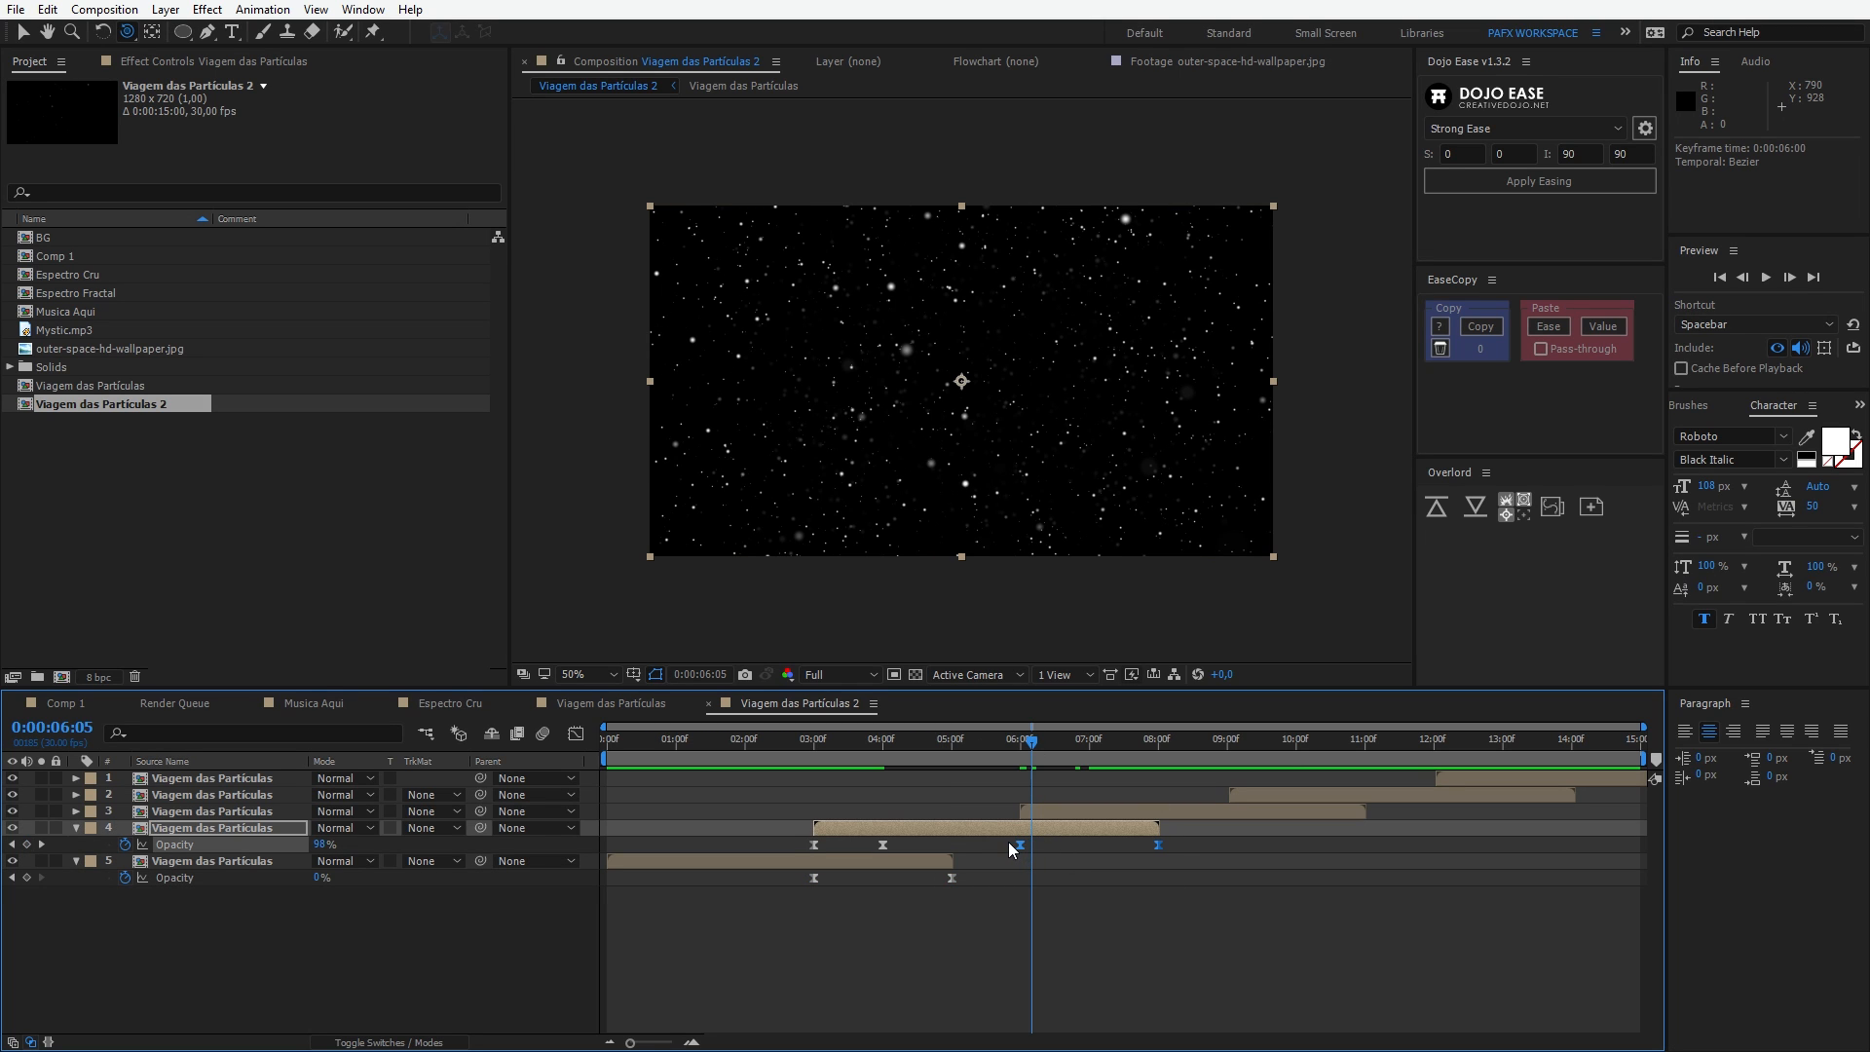
# Step: Copy layer 4's four Opacity keyframes to layers 3, 2 and 1 at each layer's start, and preview the sequence from the beginning
pyautogui.click(769, 852)
pyautogui.moveTo(744, 845); pyautogui.dragTo(1230, 851)
pyautogui.click(1107, 808)
pyautogui.moveTo(1032, 740); pyautogui.dragTo(1020, 740)
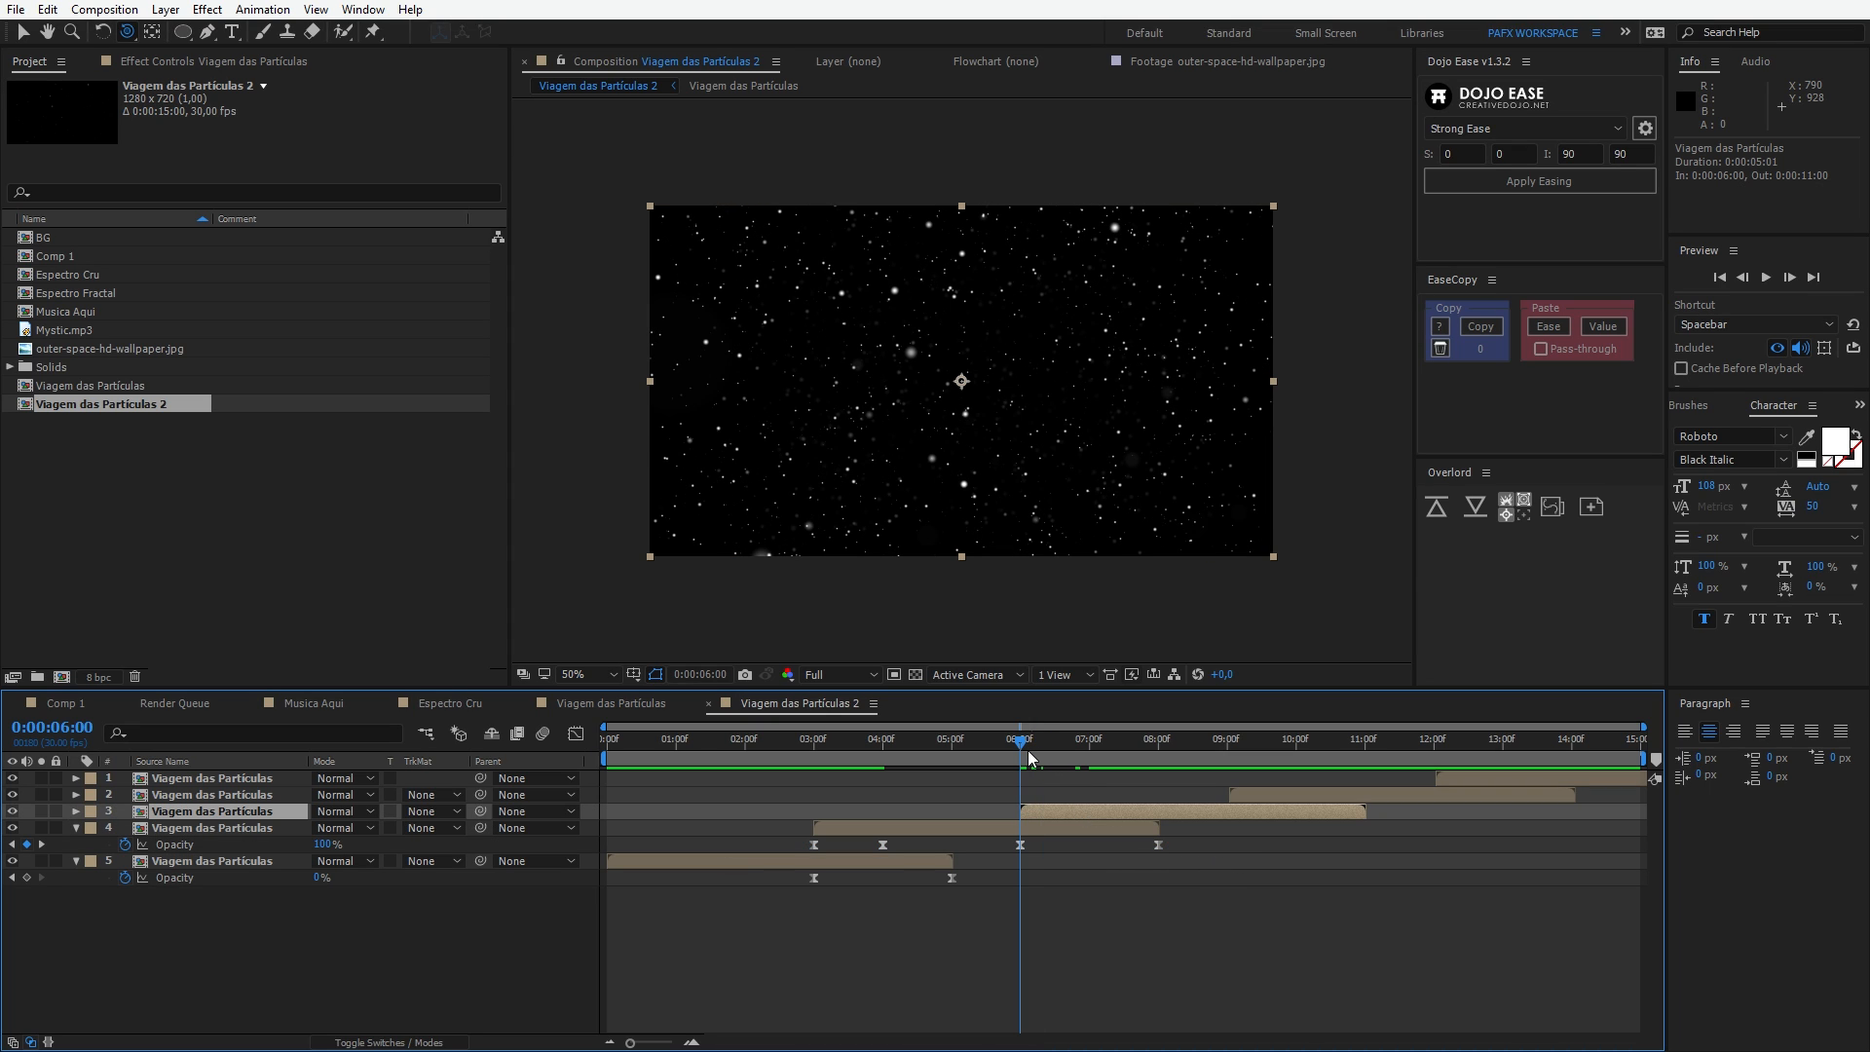
pyautogui.hotkey('ctrl', 'v')
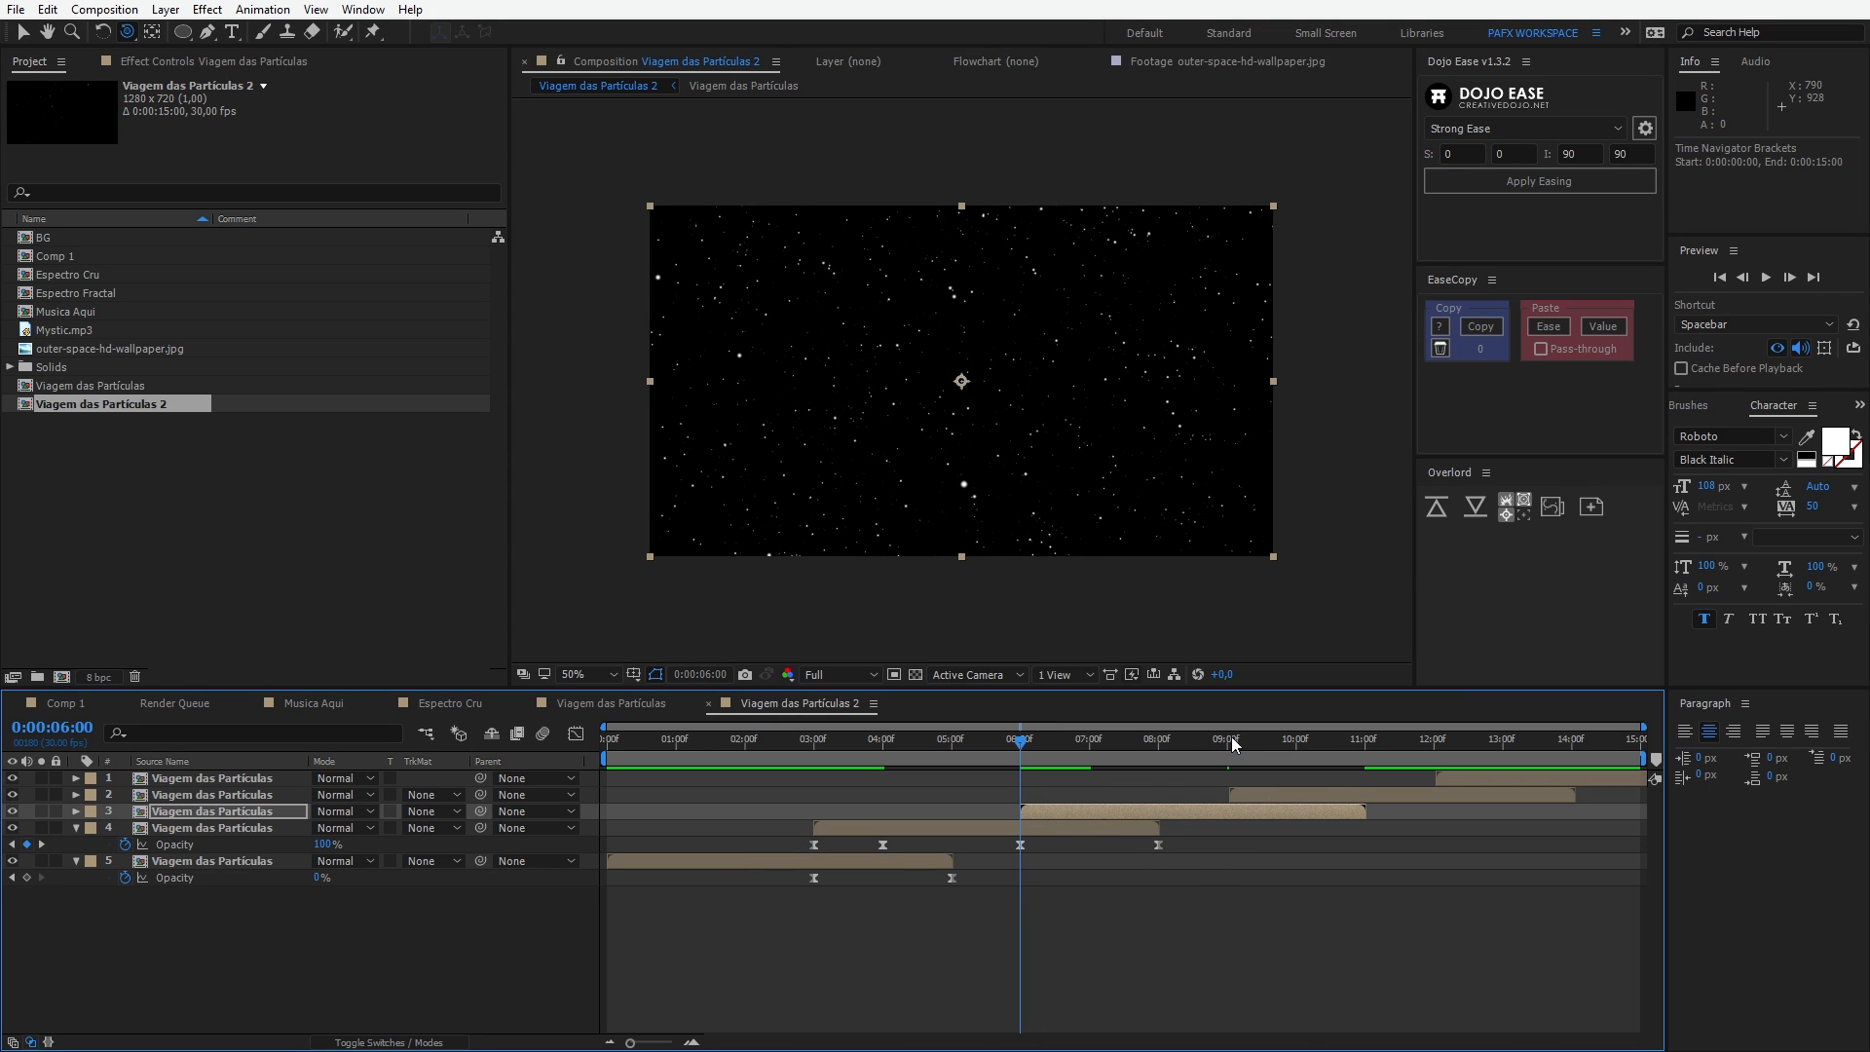
pyautogui.click(1230, 740)
pyautogui.click(1252, 793)
pyautogui.click(1435, 750)
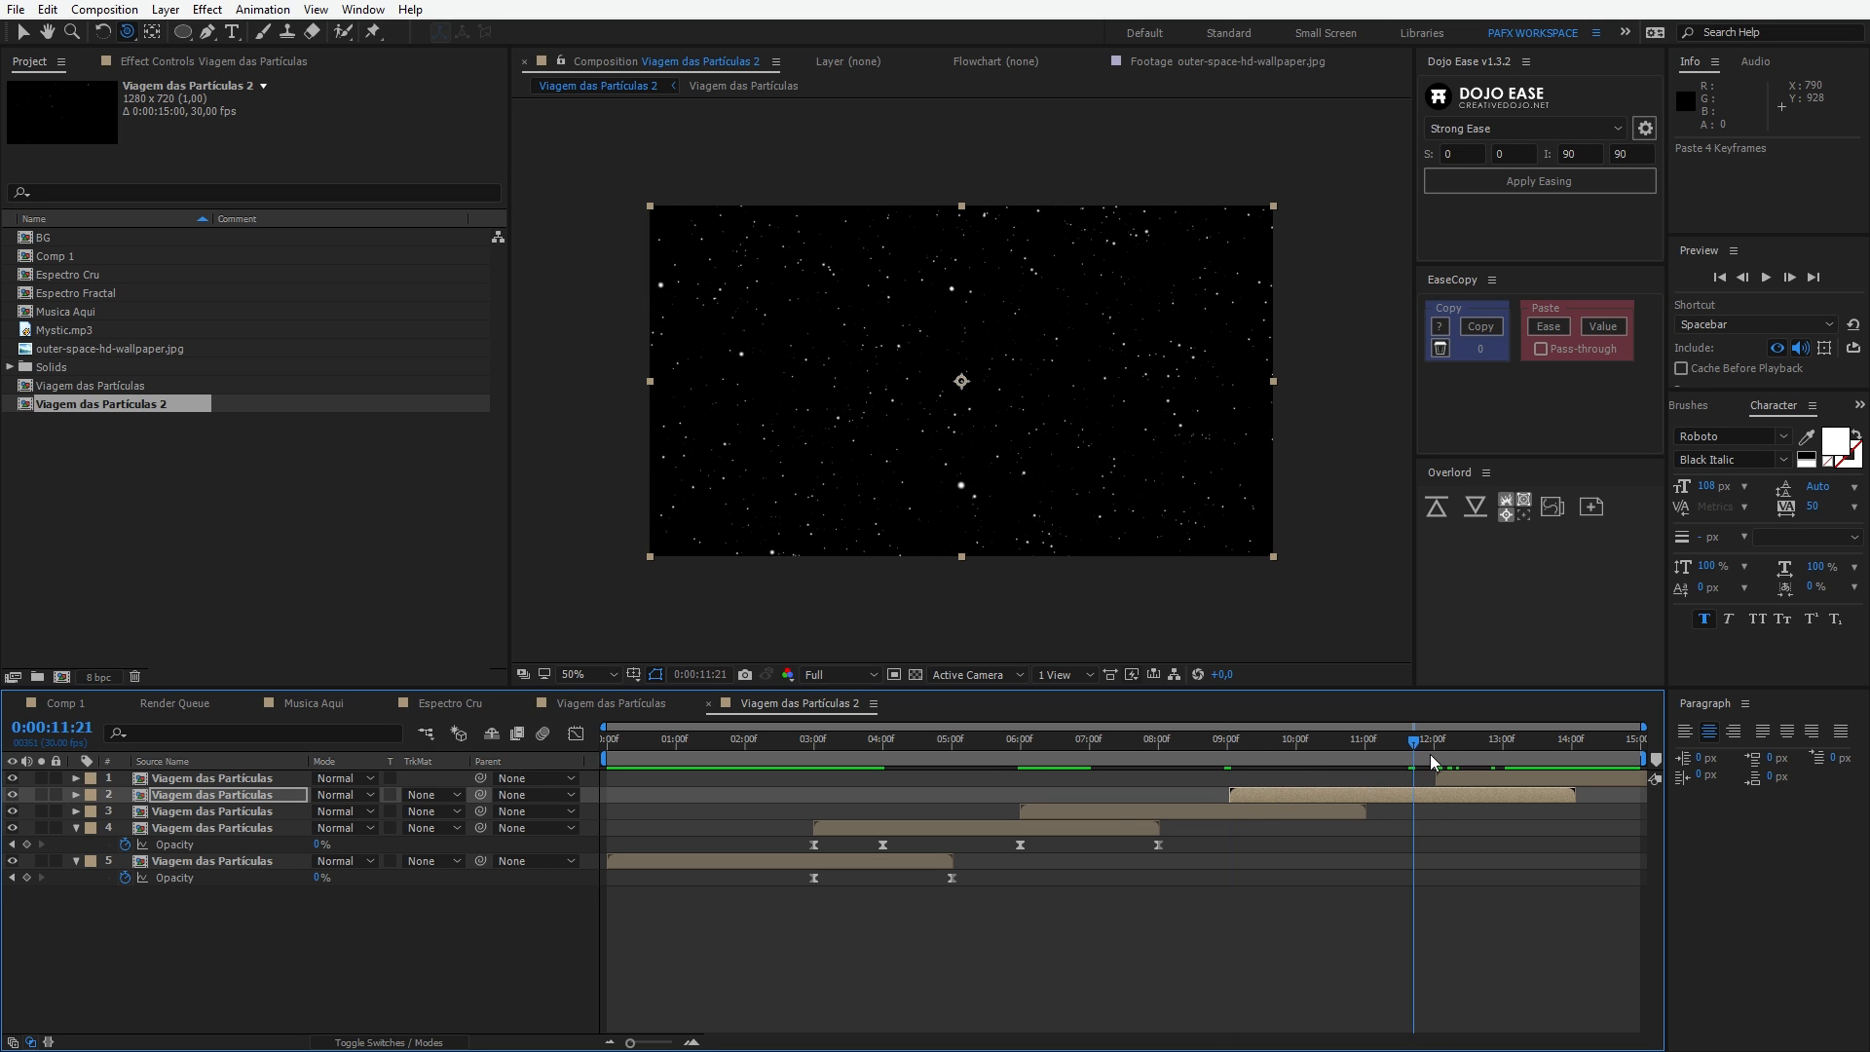
pyautogui.click(1453, 776)
pyautogui.moveTo(1420, 748); pyautogui.dragTo(529, 769)
pyautogui.press('space')
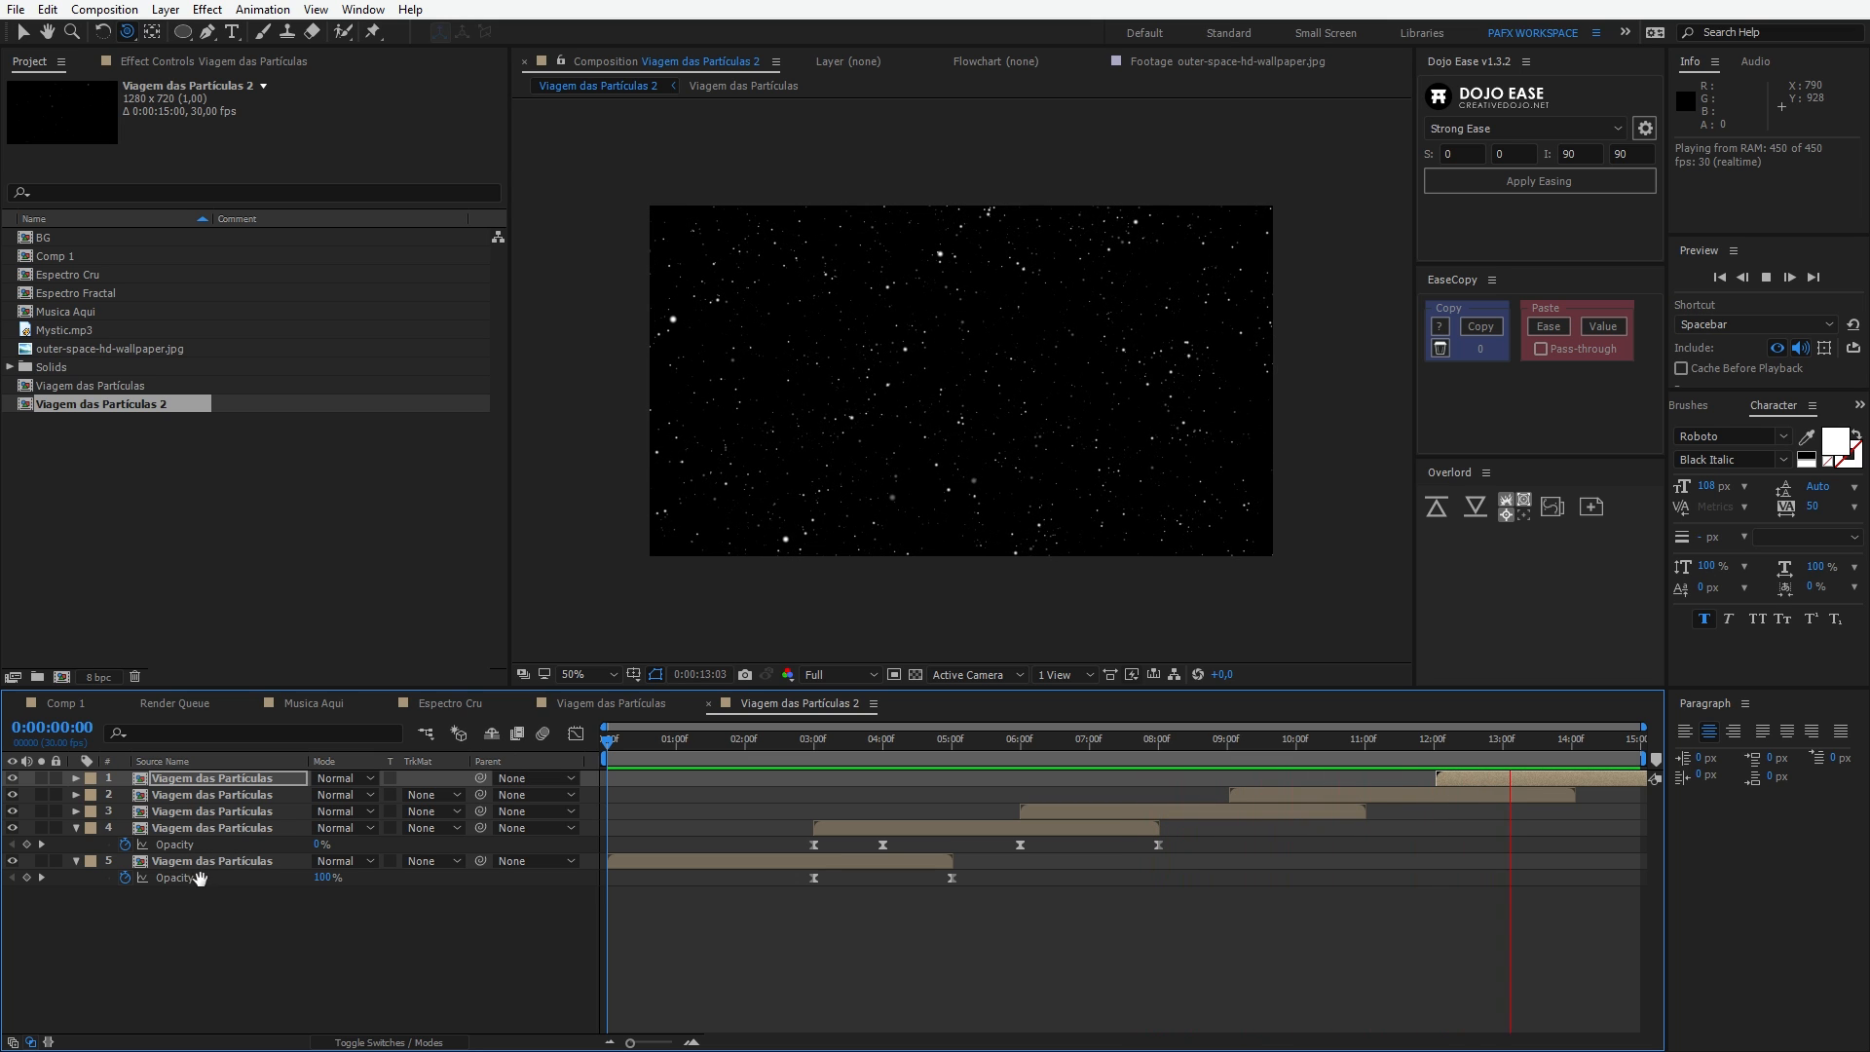
# Step: Open the nested "Viagem das Partículas" composition and examine the particle flight between 0:00:00:26 and 0:00:01:25
pyautogui.click(191, 913)
pyautogui.click(140, 863)
pyautogui.doubleClick(141, 866)
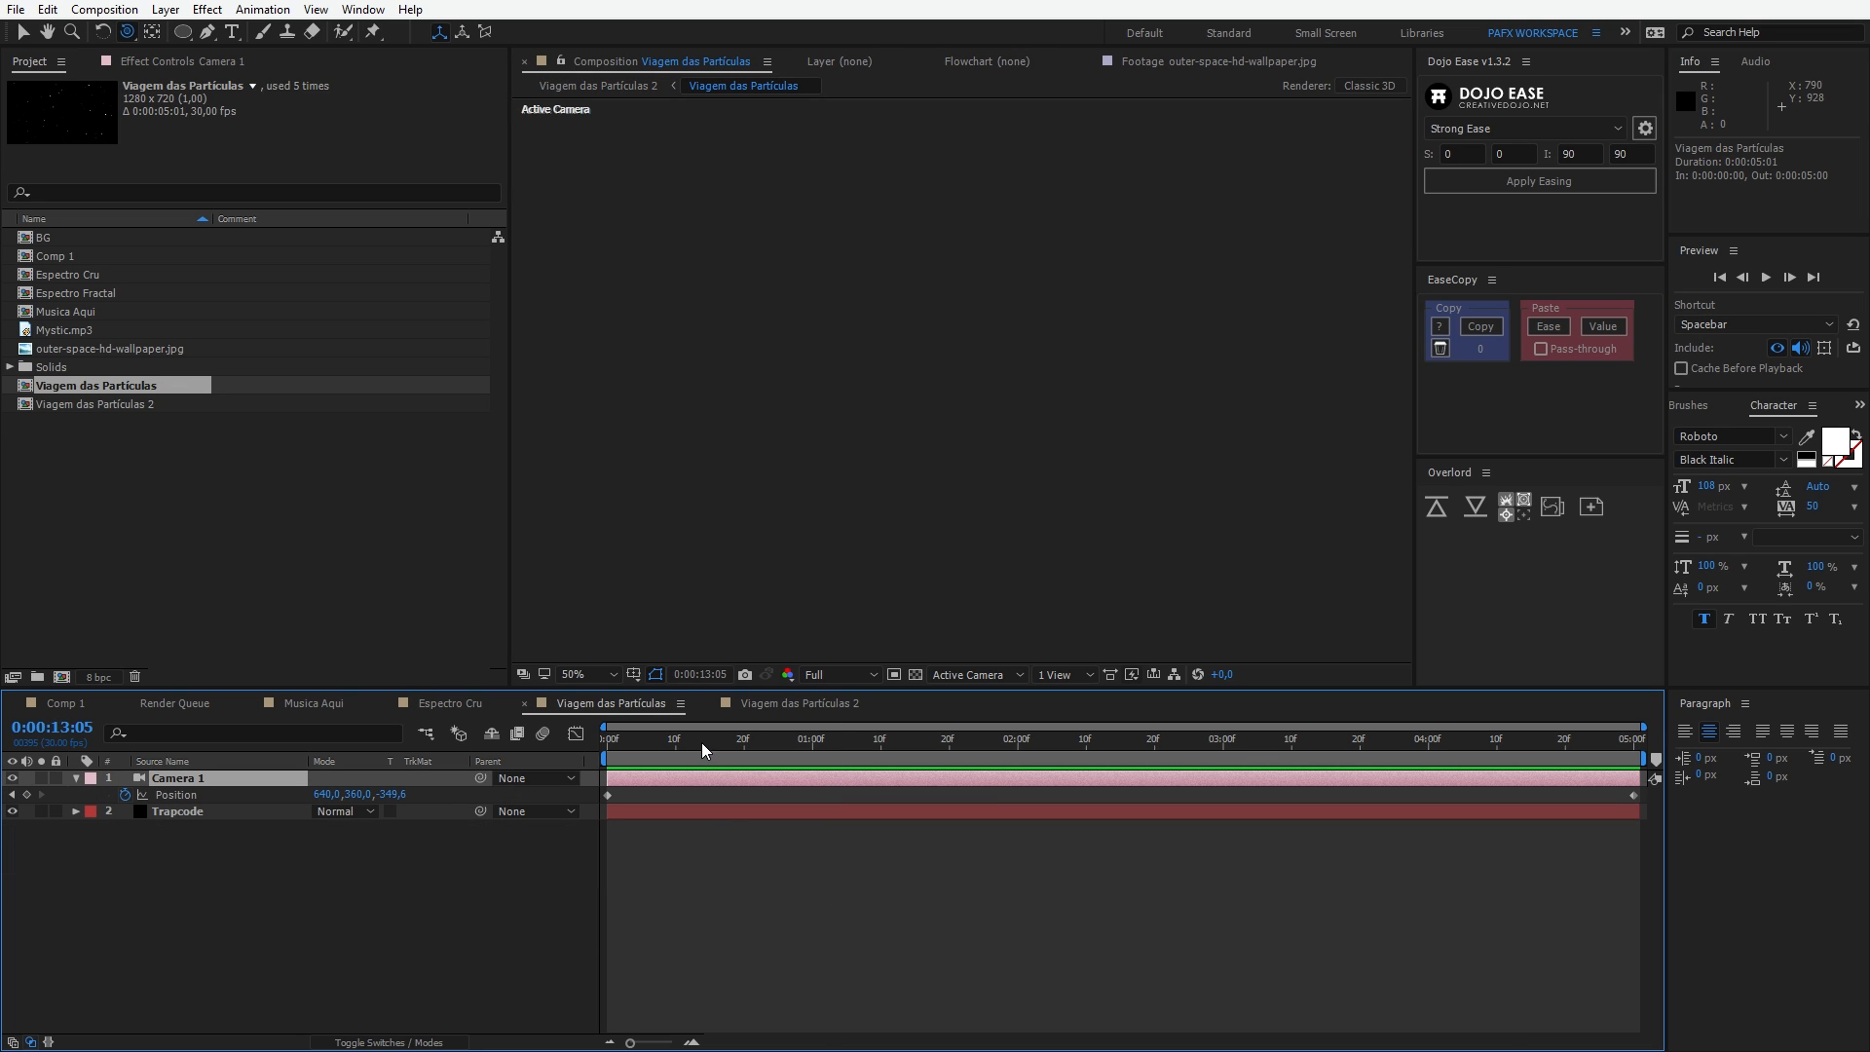
pyautogui.moveTo(705, 748); pyautogui.dragTo(983, 763)
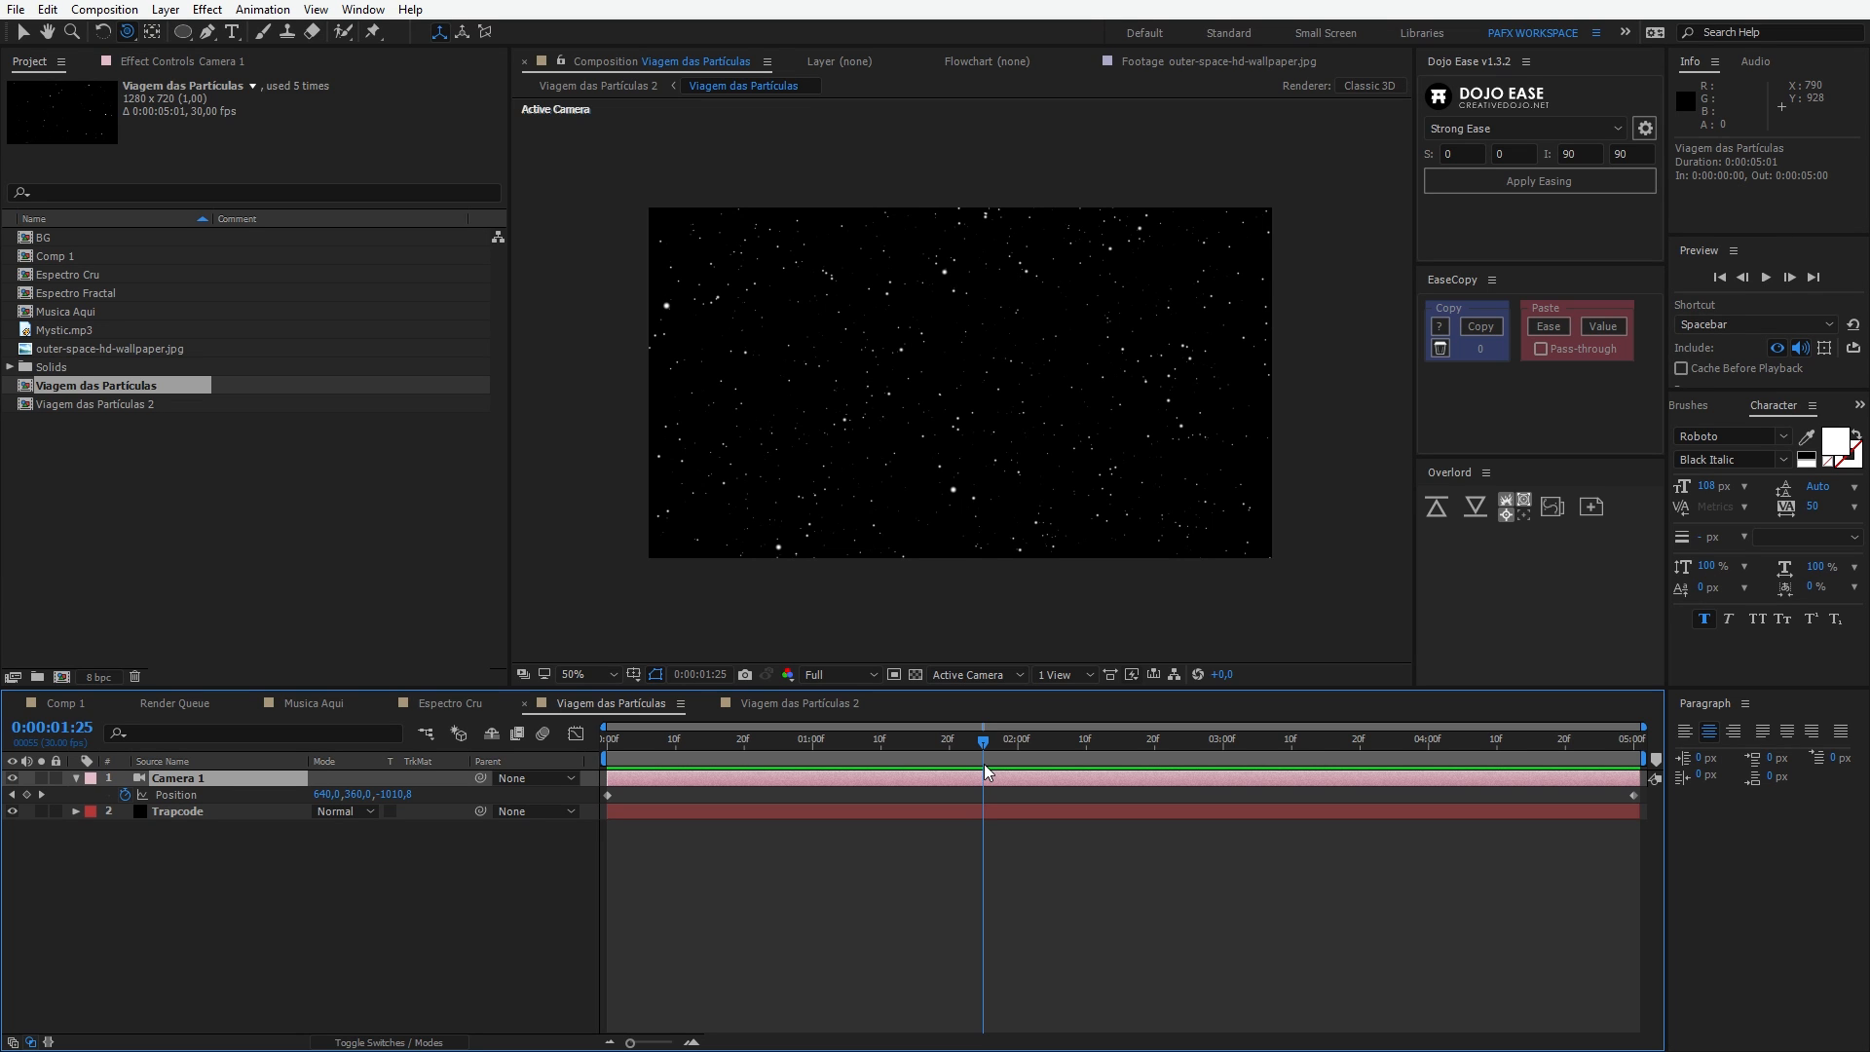
pyautogui.moveTo(983, 740); pyautogui.dragTo(881, 745)
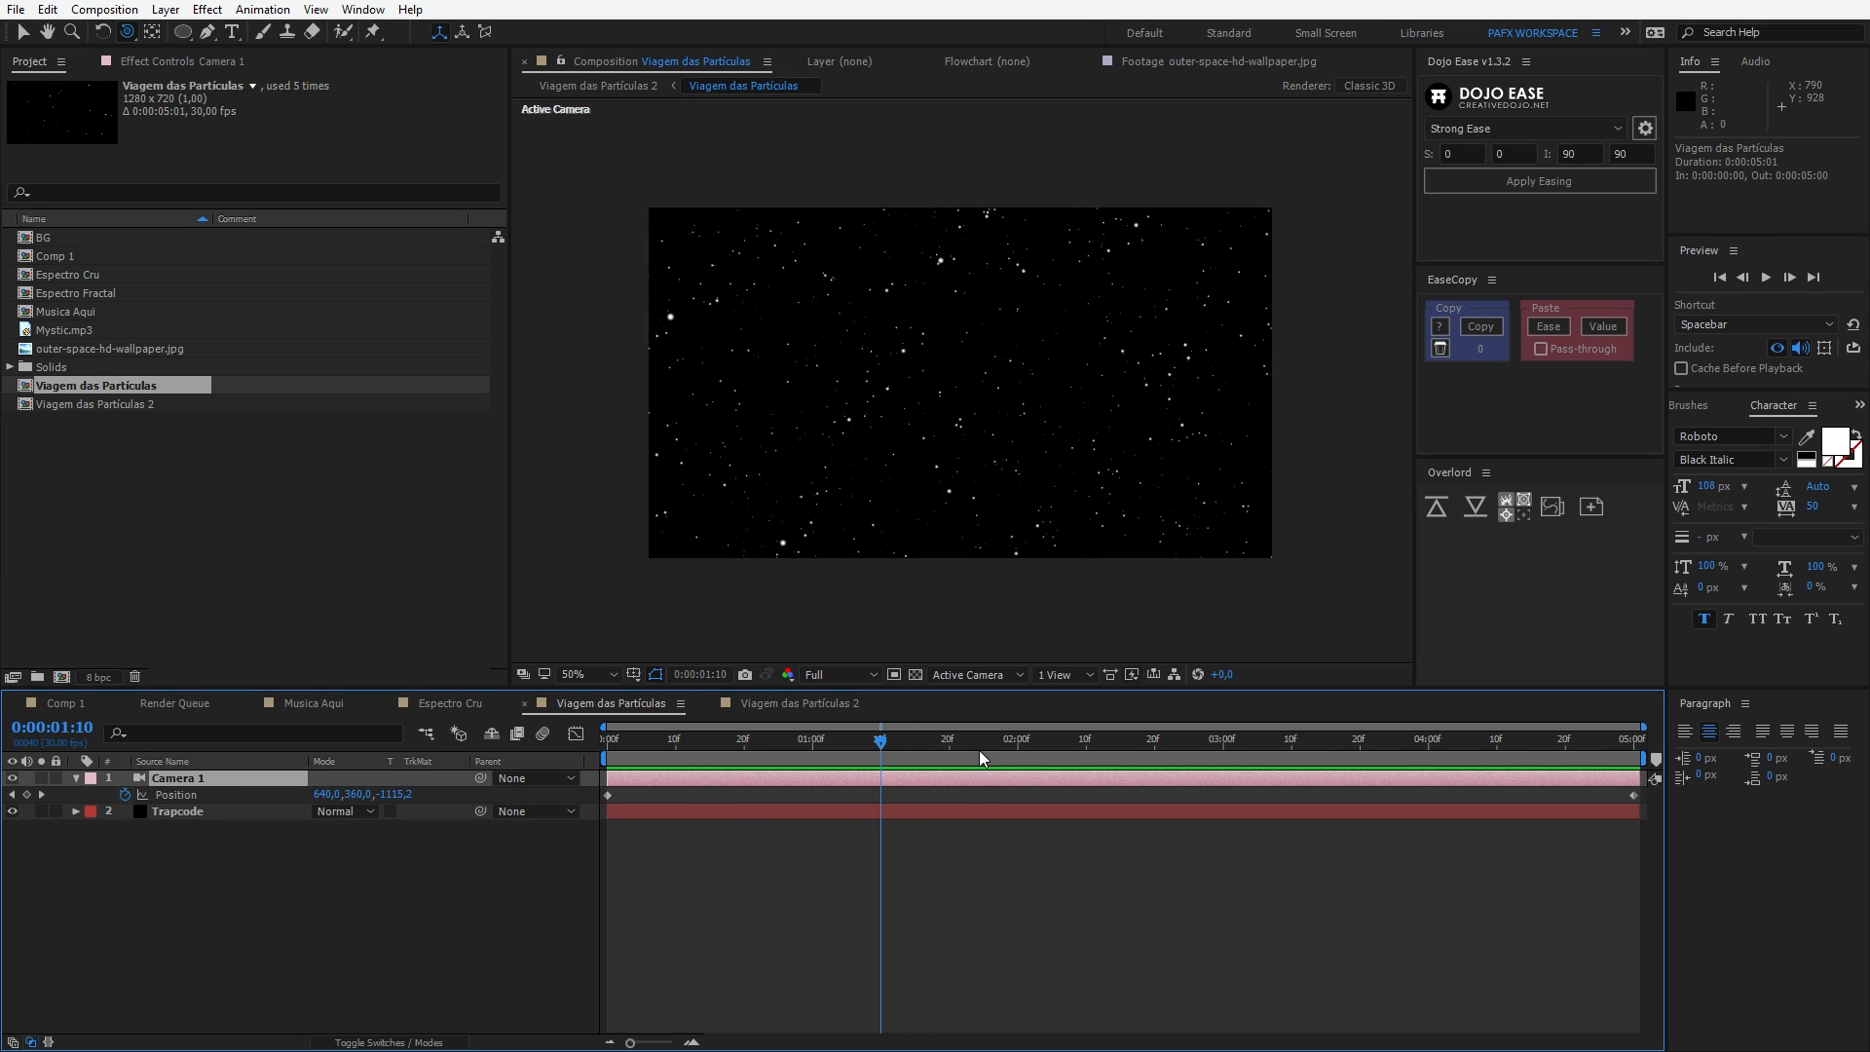
pyautogui.press('space')
pyautogui.moveTo(943, 756); pyautogui.dragTo(816, 756)
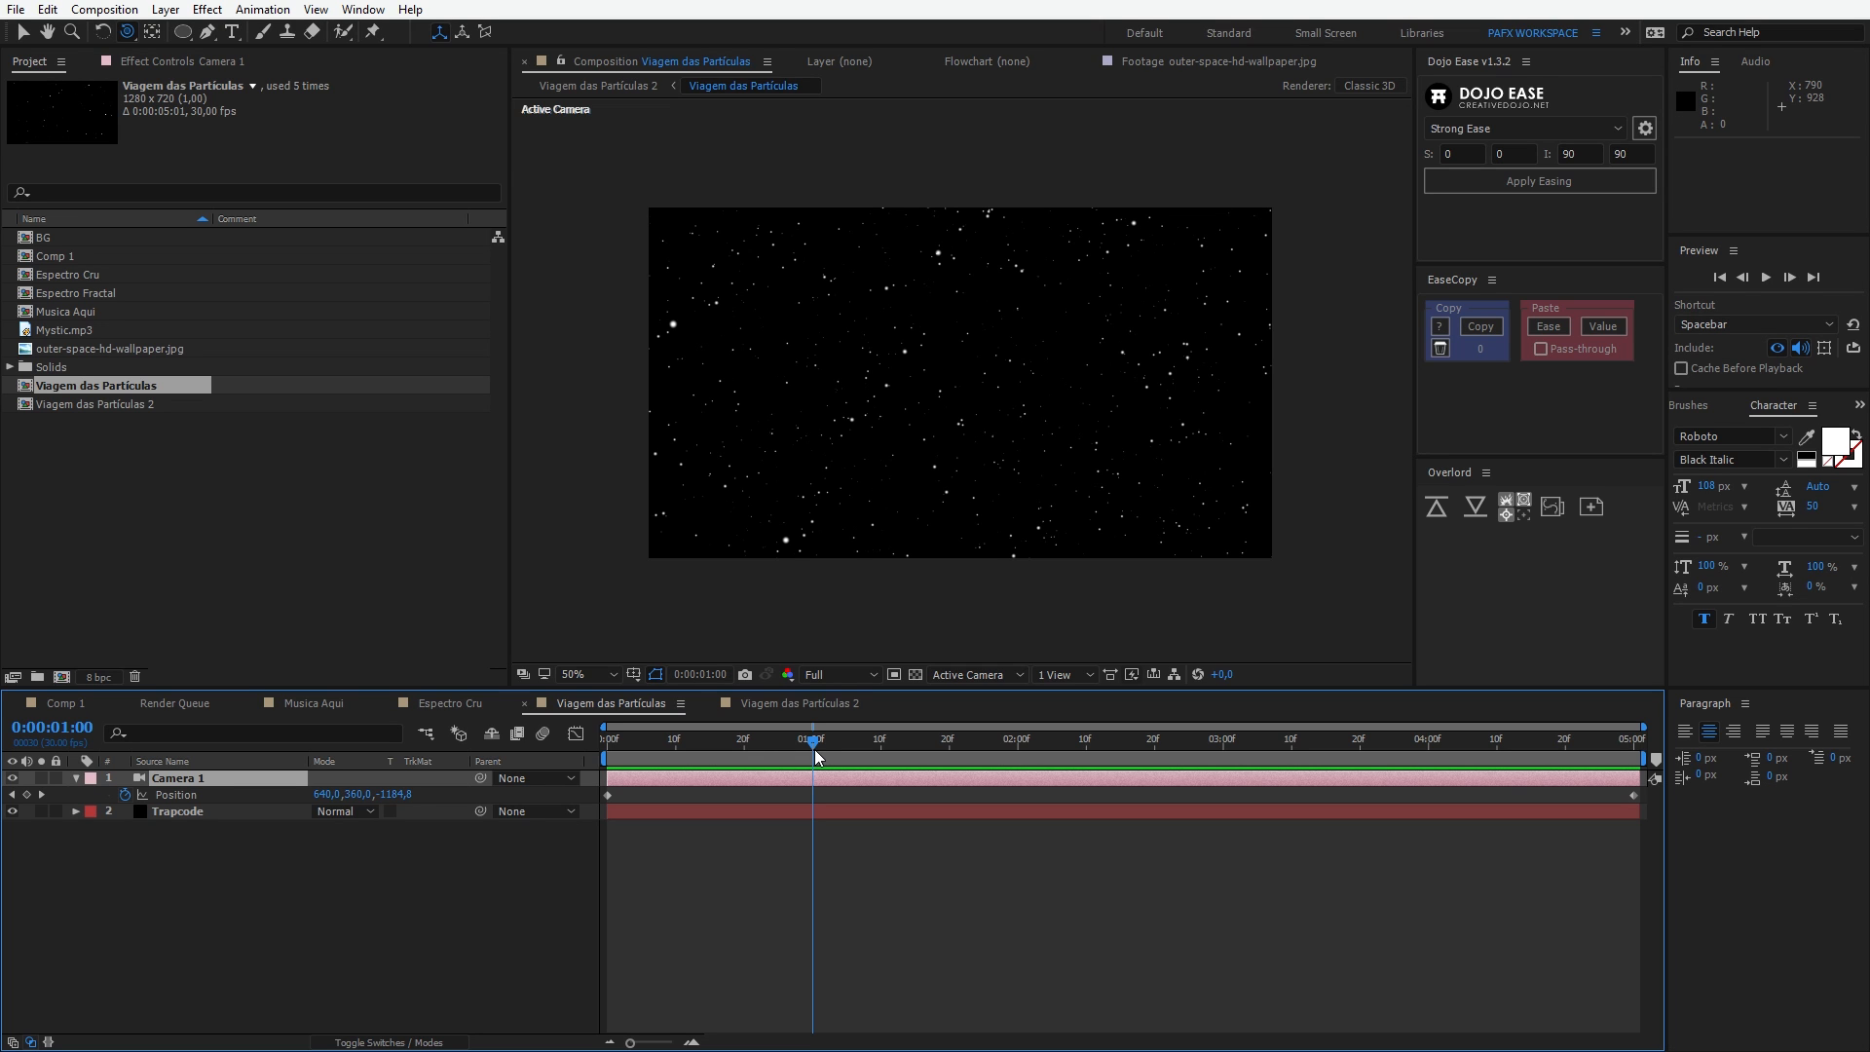
pyautogui.moveTo(816, 757)
pyautogui.mouseDown()
pyautogui.moveTo(609, 756)
pyautogui.moveTo(827, 767)
pyautogui.moveTo(785, 742)
pyautogui.mouseUp()
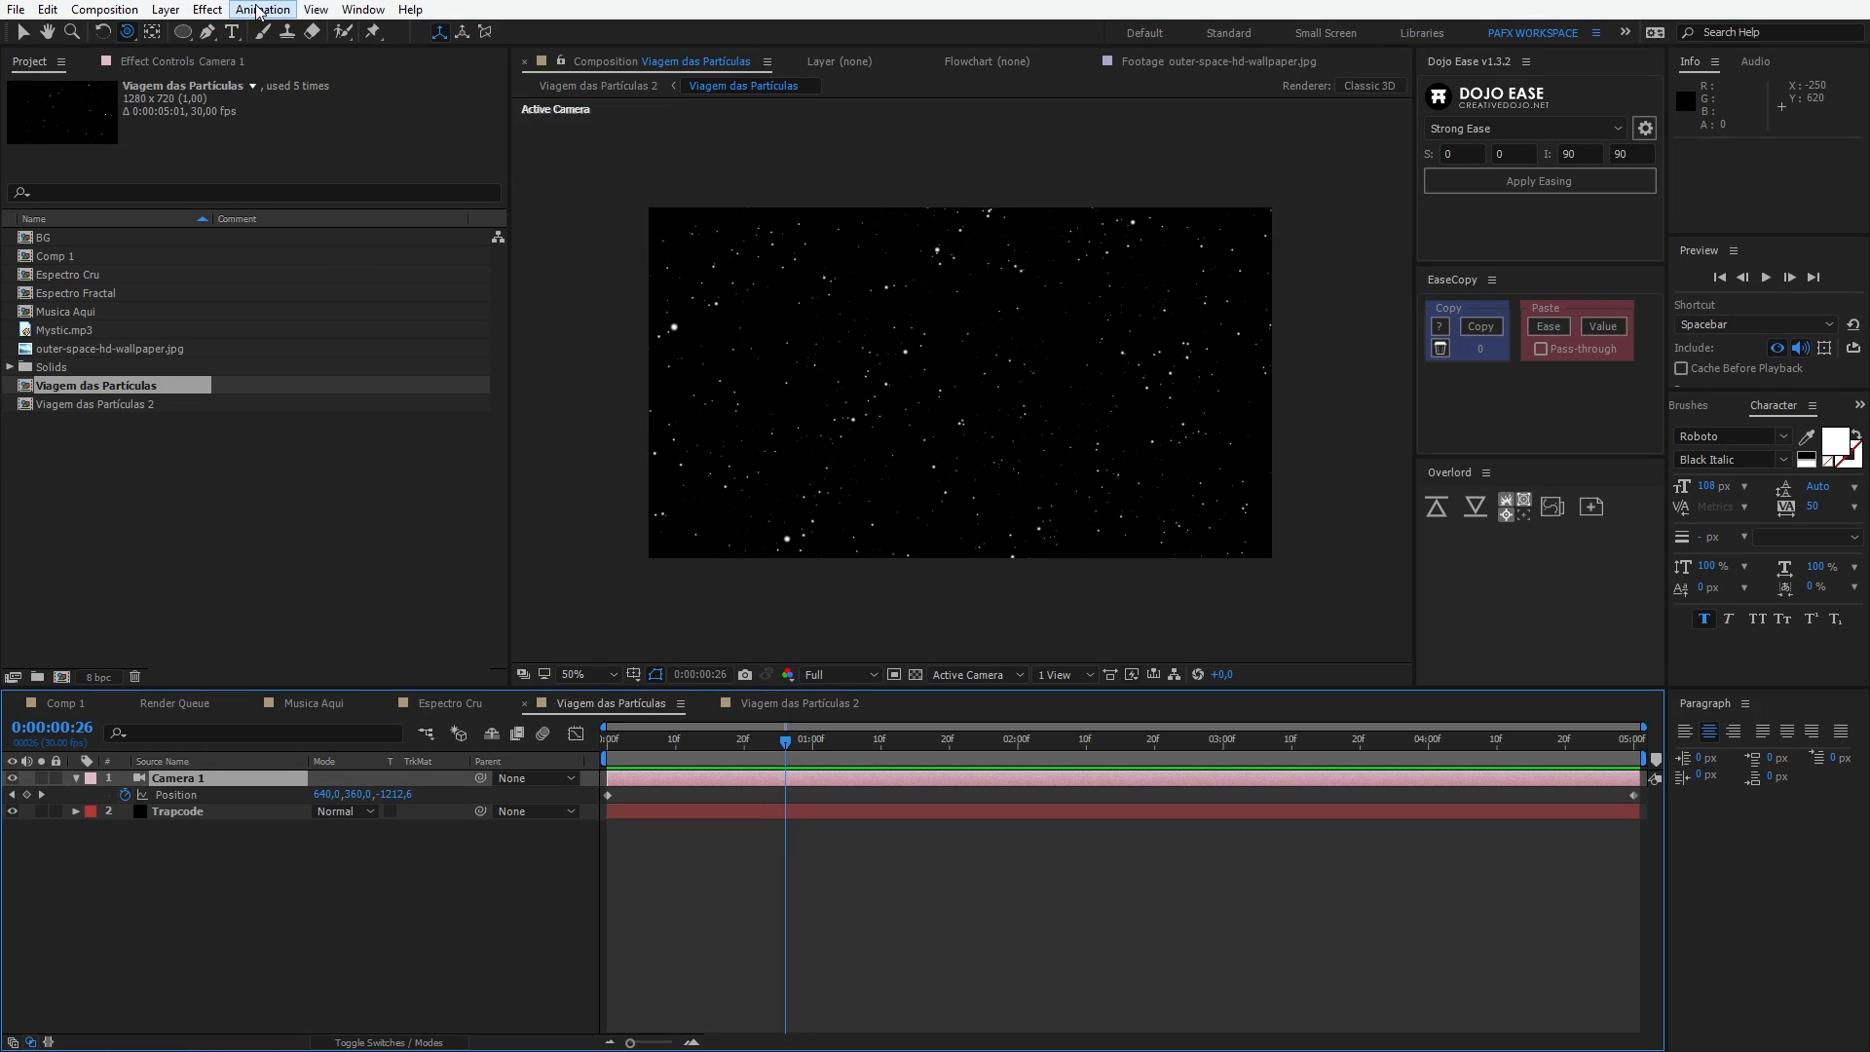
# Step: Purge all memory and replay "Viagem das Partículas" from its first frame
pyautogui.click(46, 9)
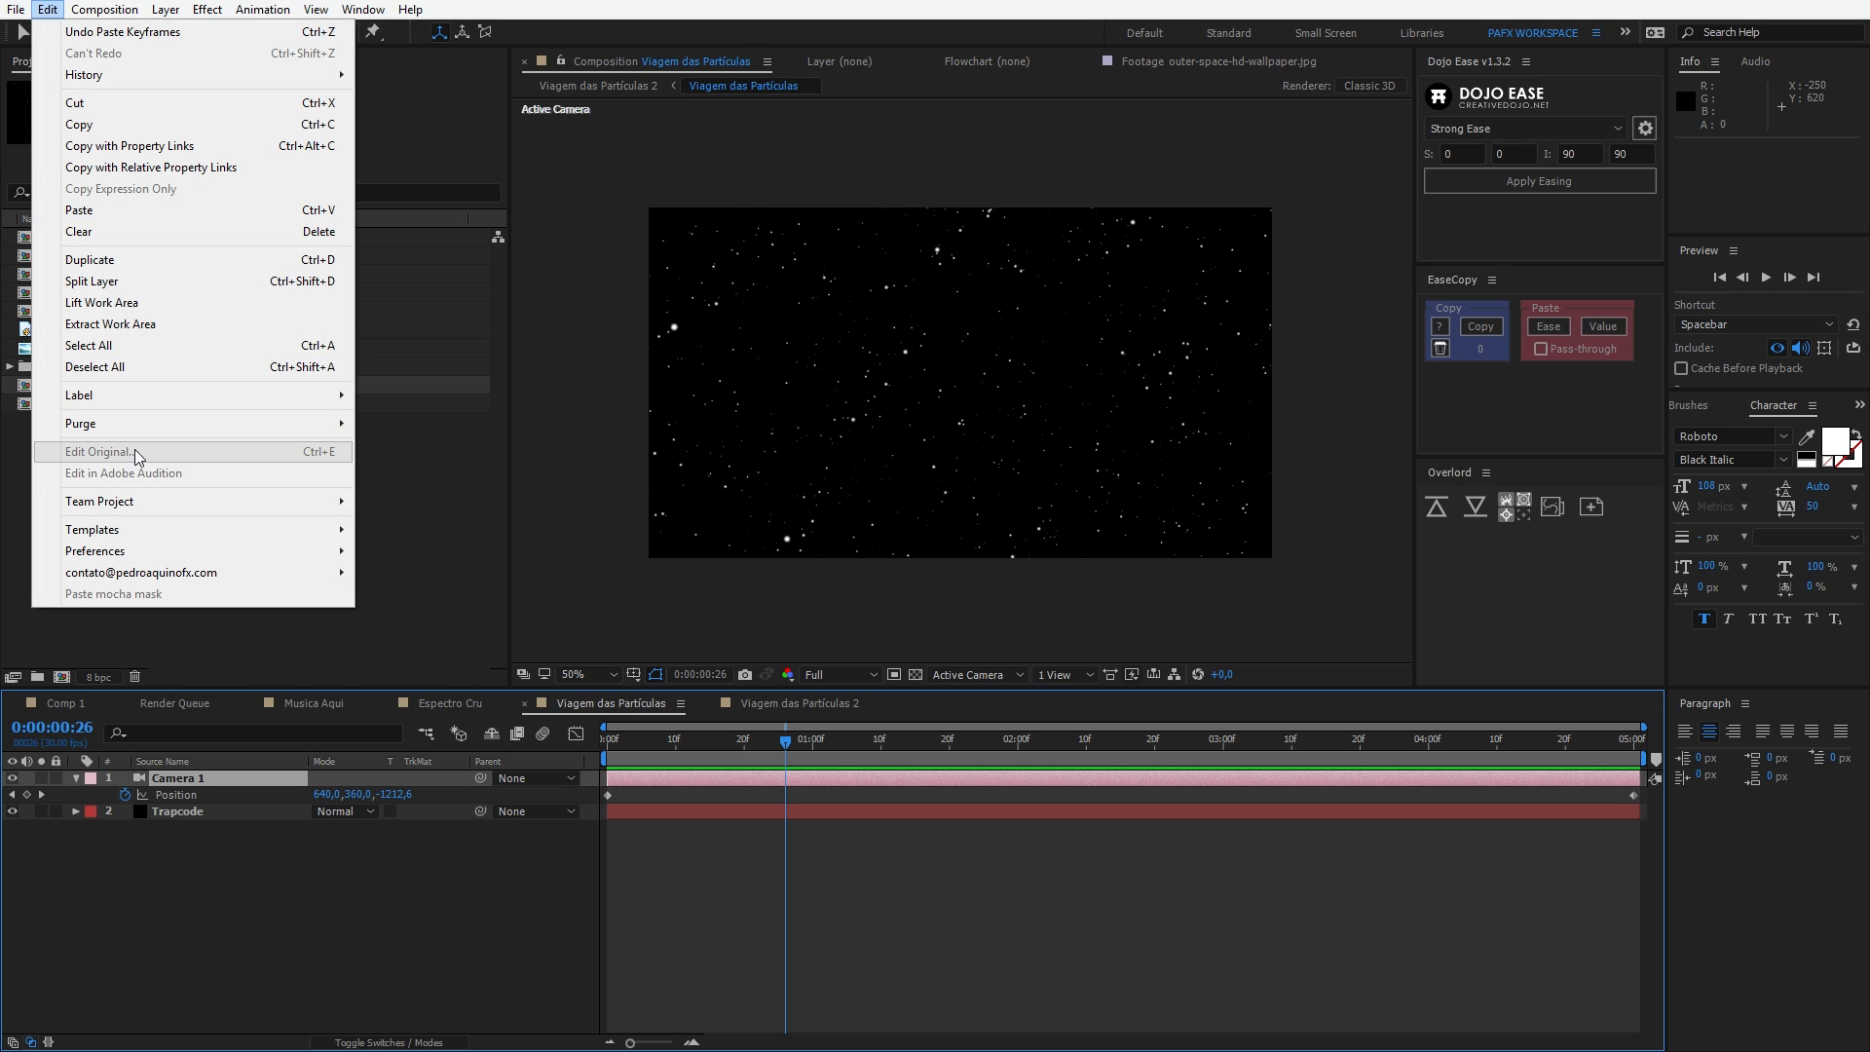
pyautogui.moveTo(160, 435)
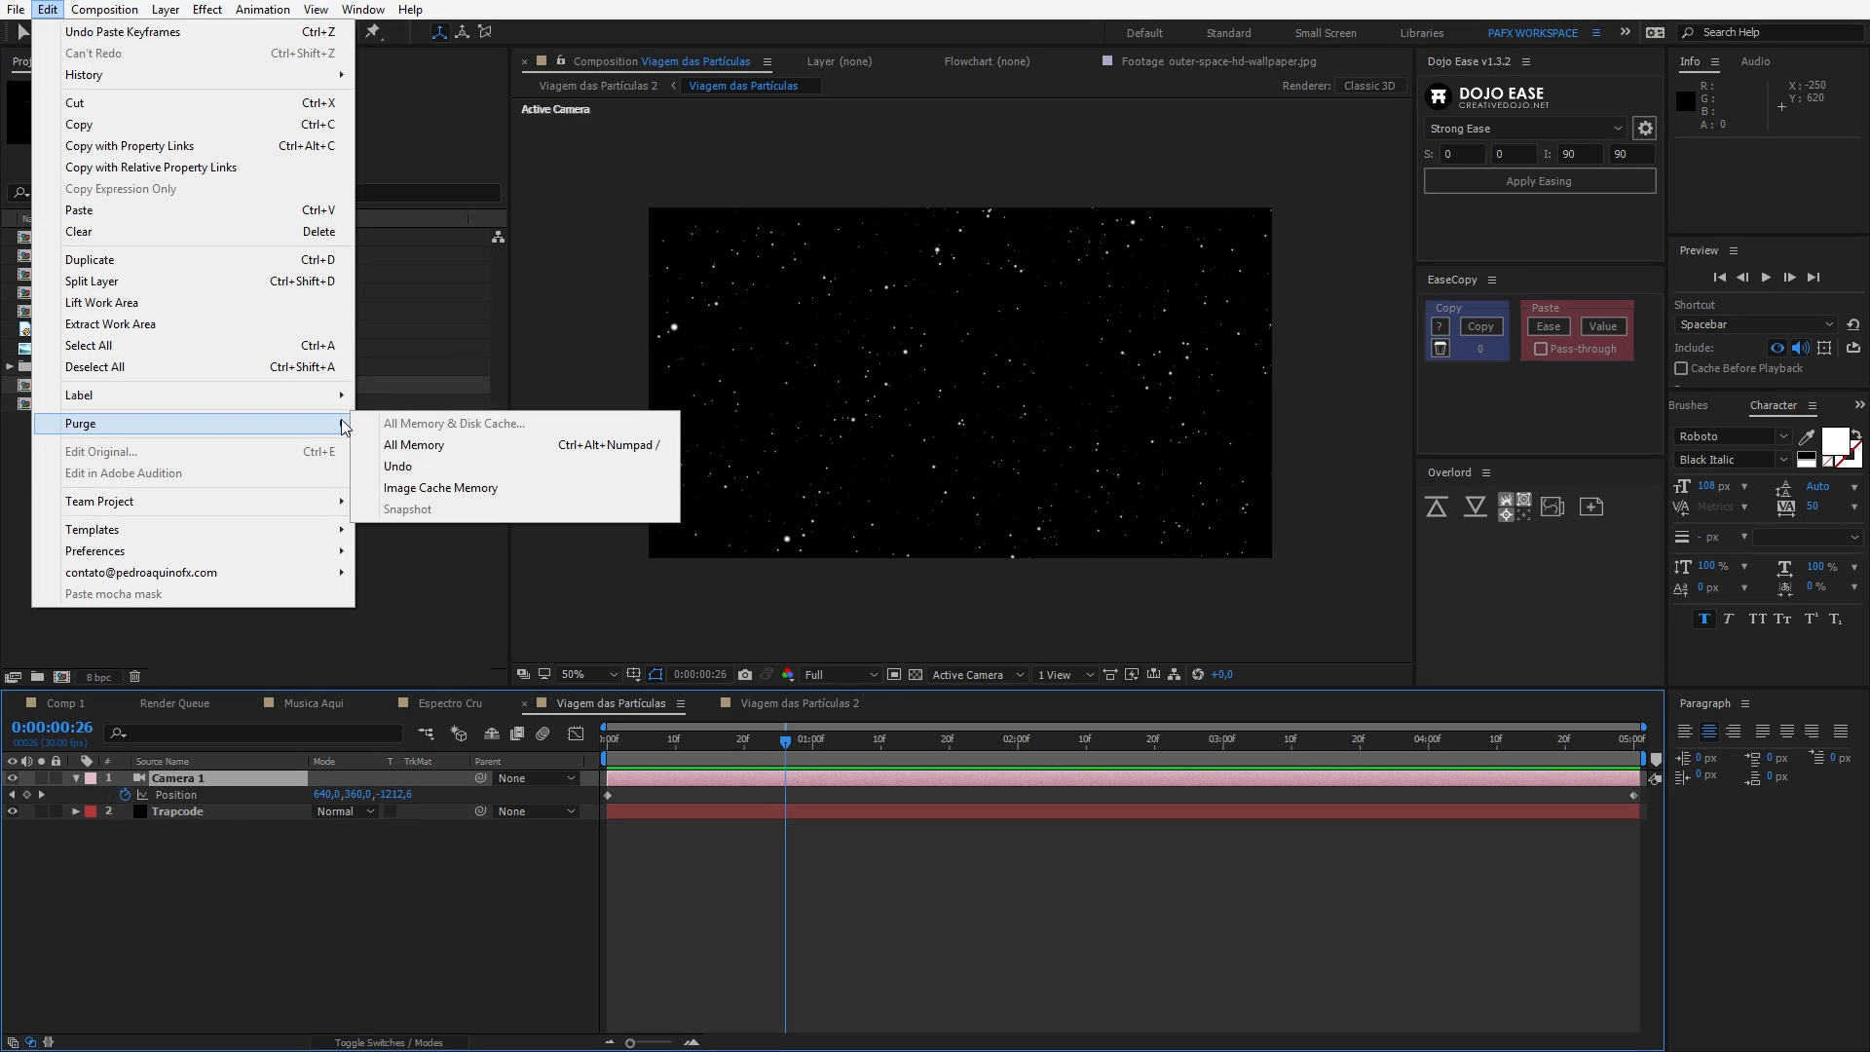
pyautogui.click(410, 447)
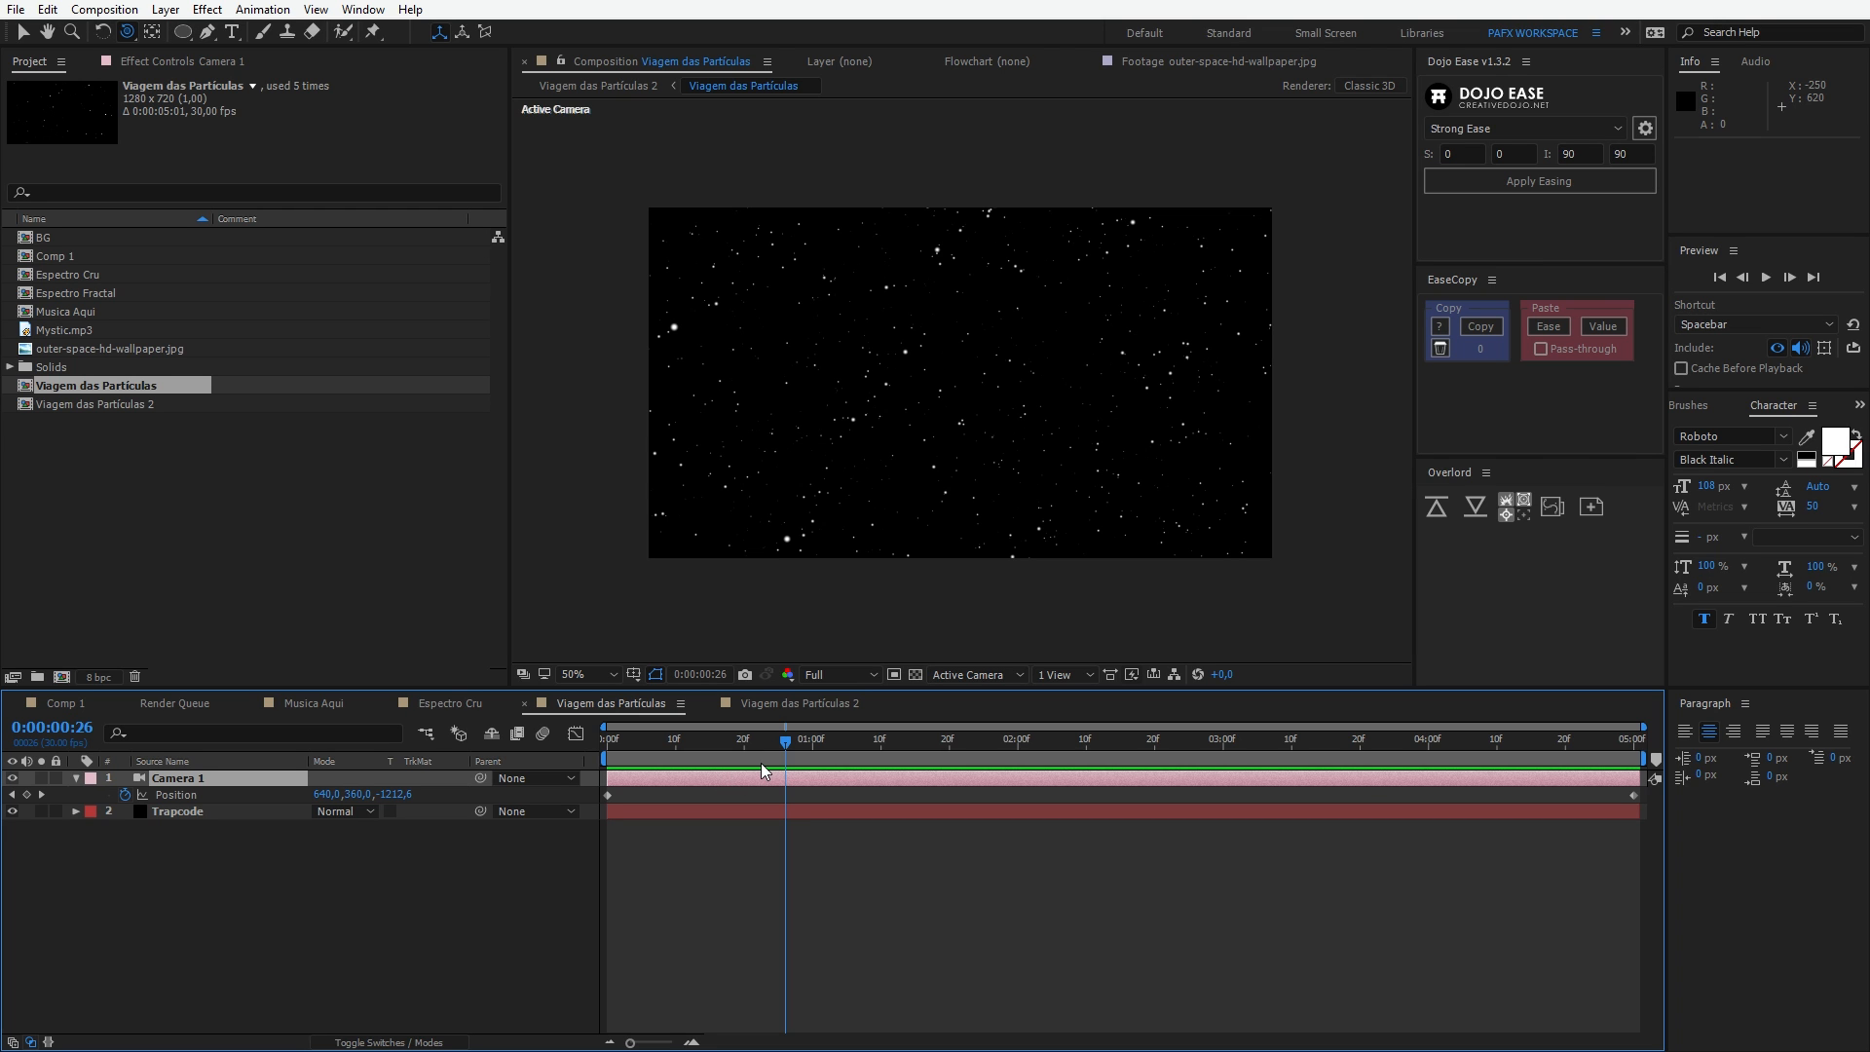
pyautogui.moveTo(785, 738); pyautogui.dragTo(606, 738)
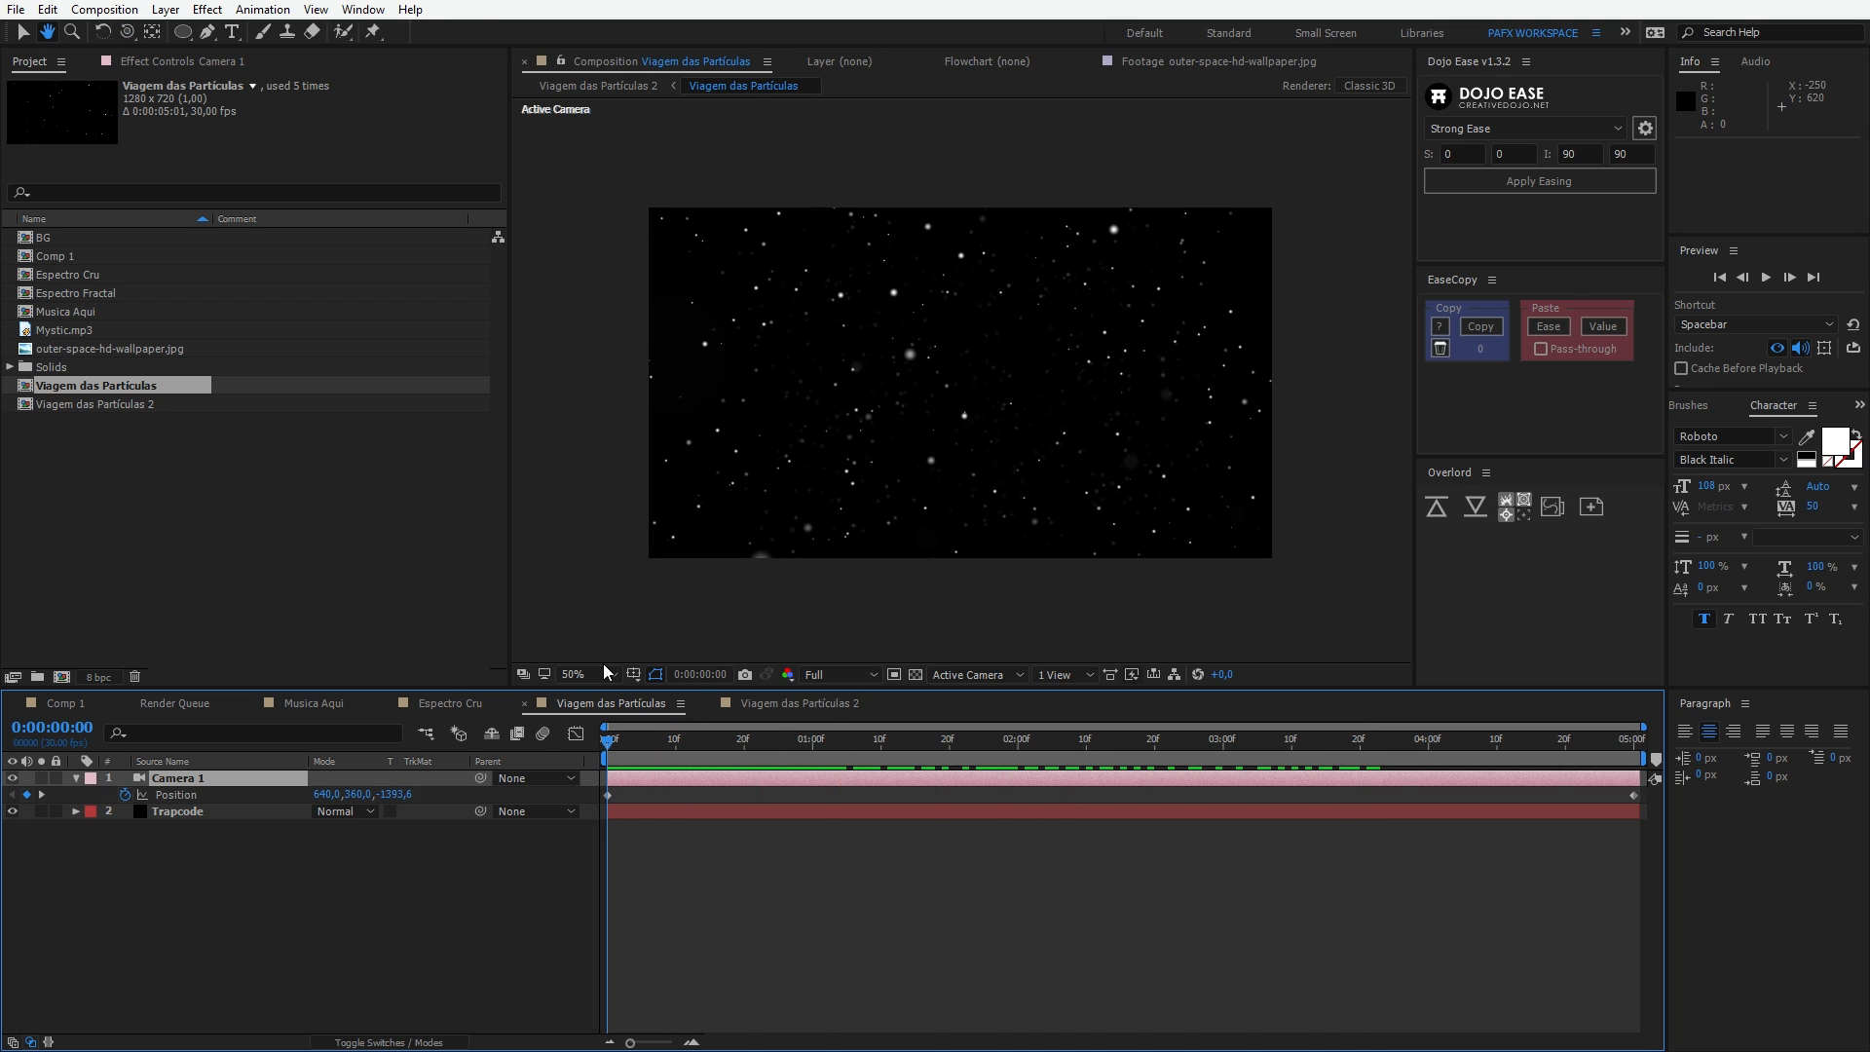
pyautogui.press('space')
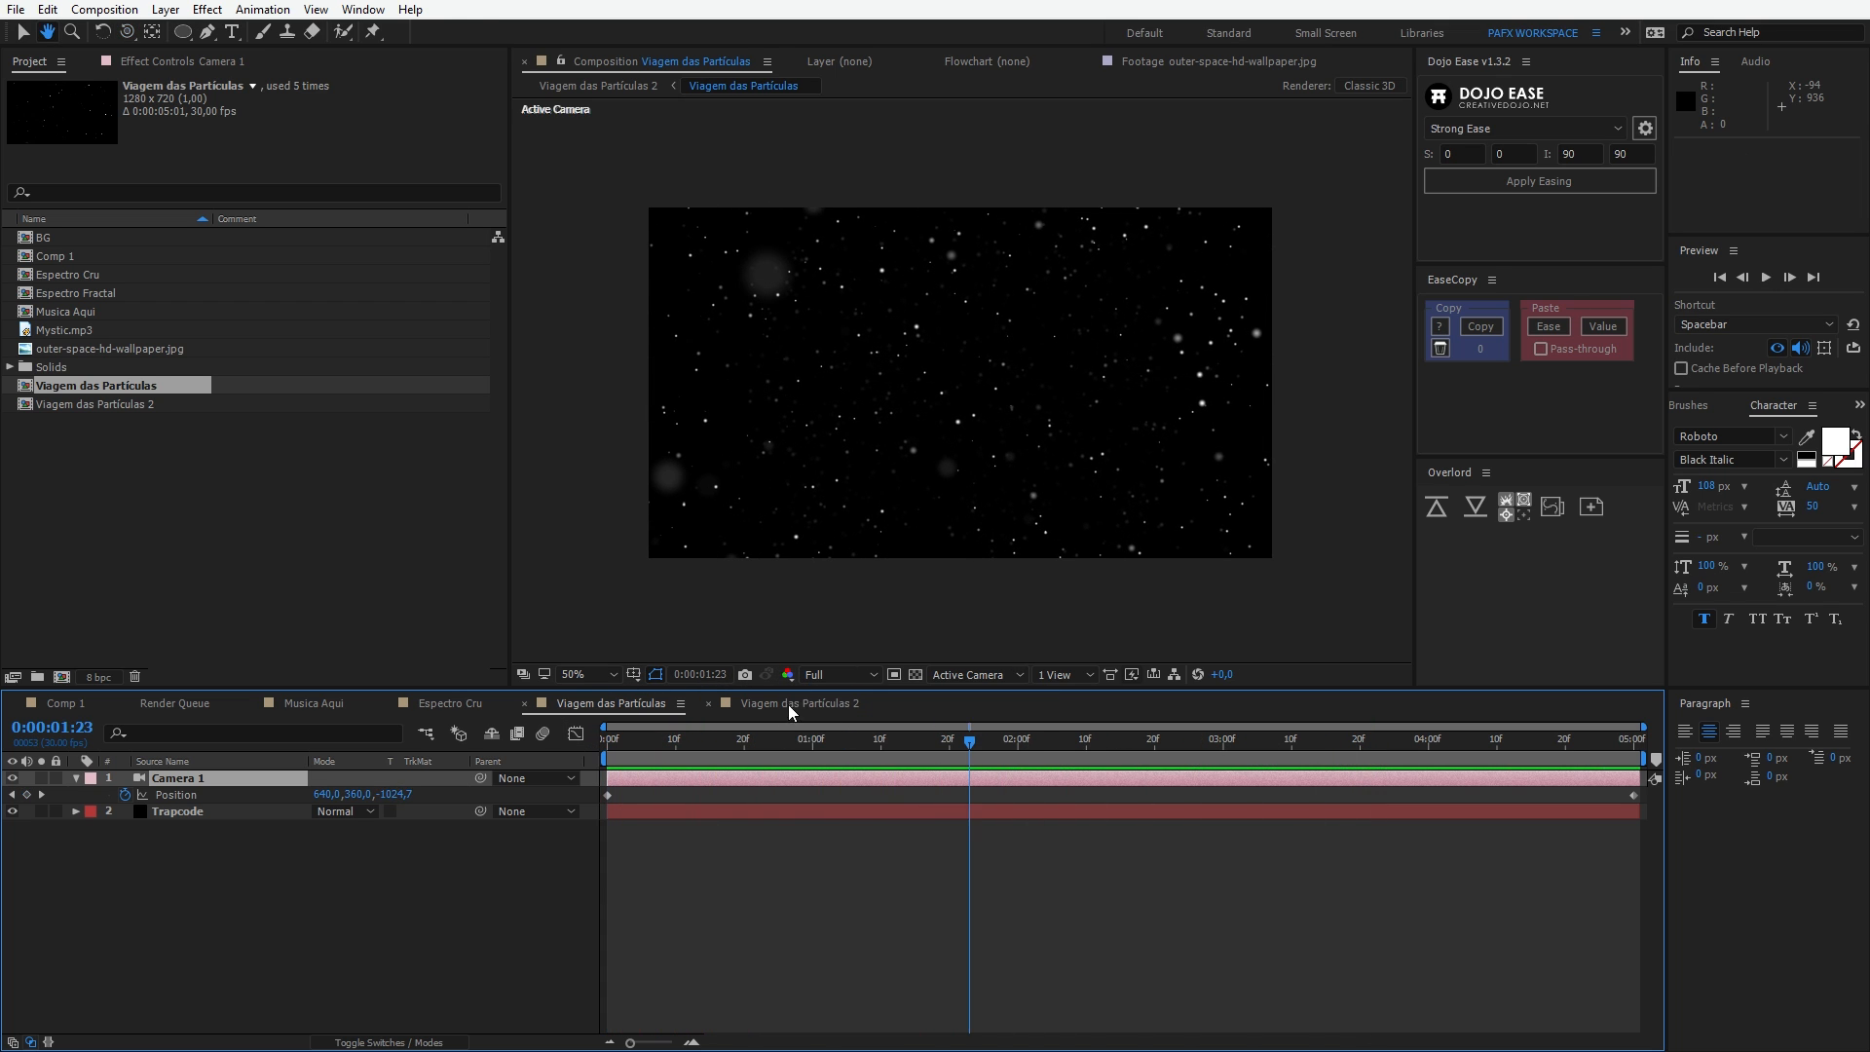
# Step: Preview the "Viagem das Partículas 2" composition and rename it "Viagem das Partículas Final" in its composition settings
pyautogui.click(799, 702)
pyautogui.press('space')
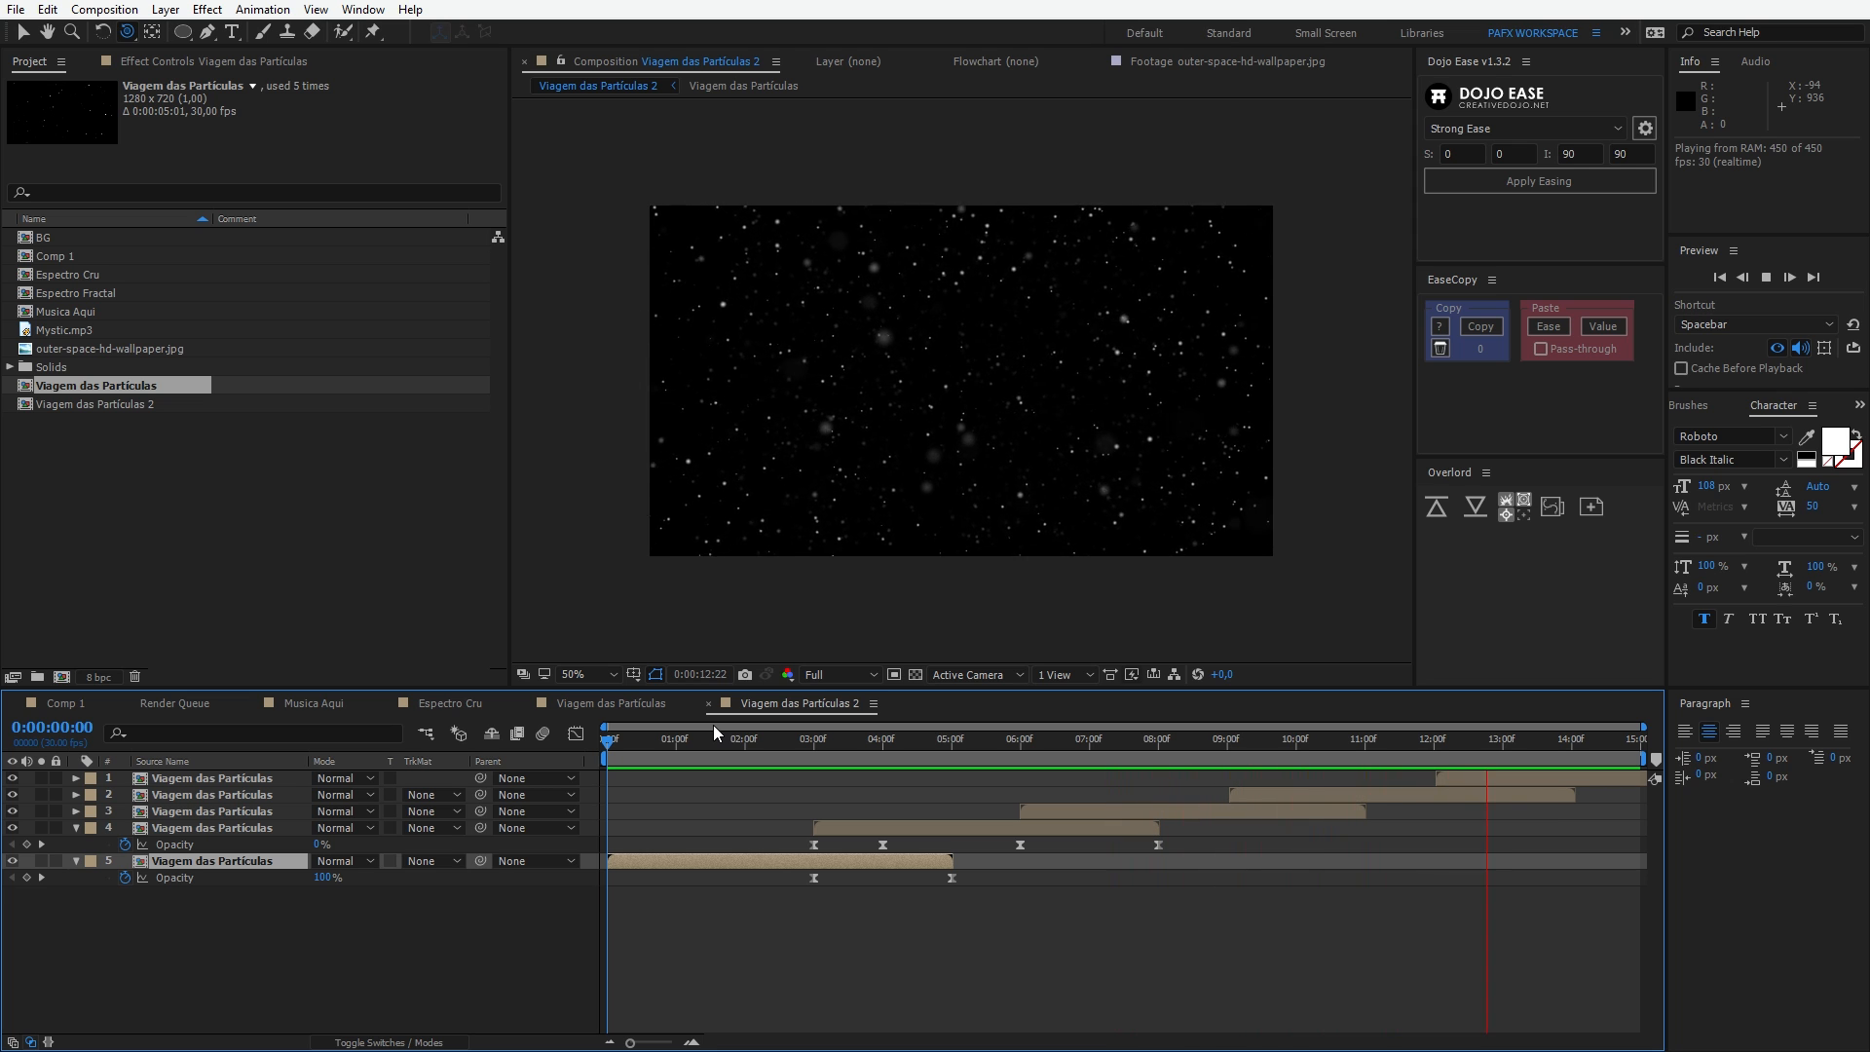
pyautogui.press('space')
pyautogui.hotkey('ctrl', 'k')
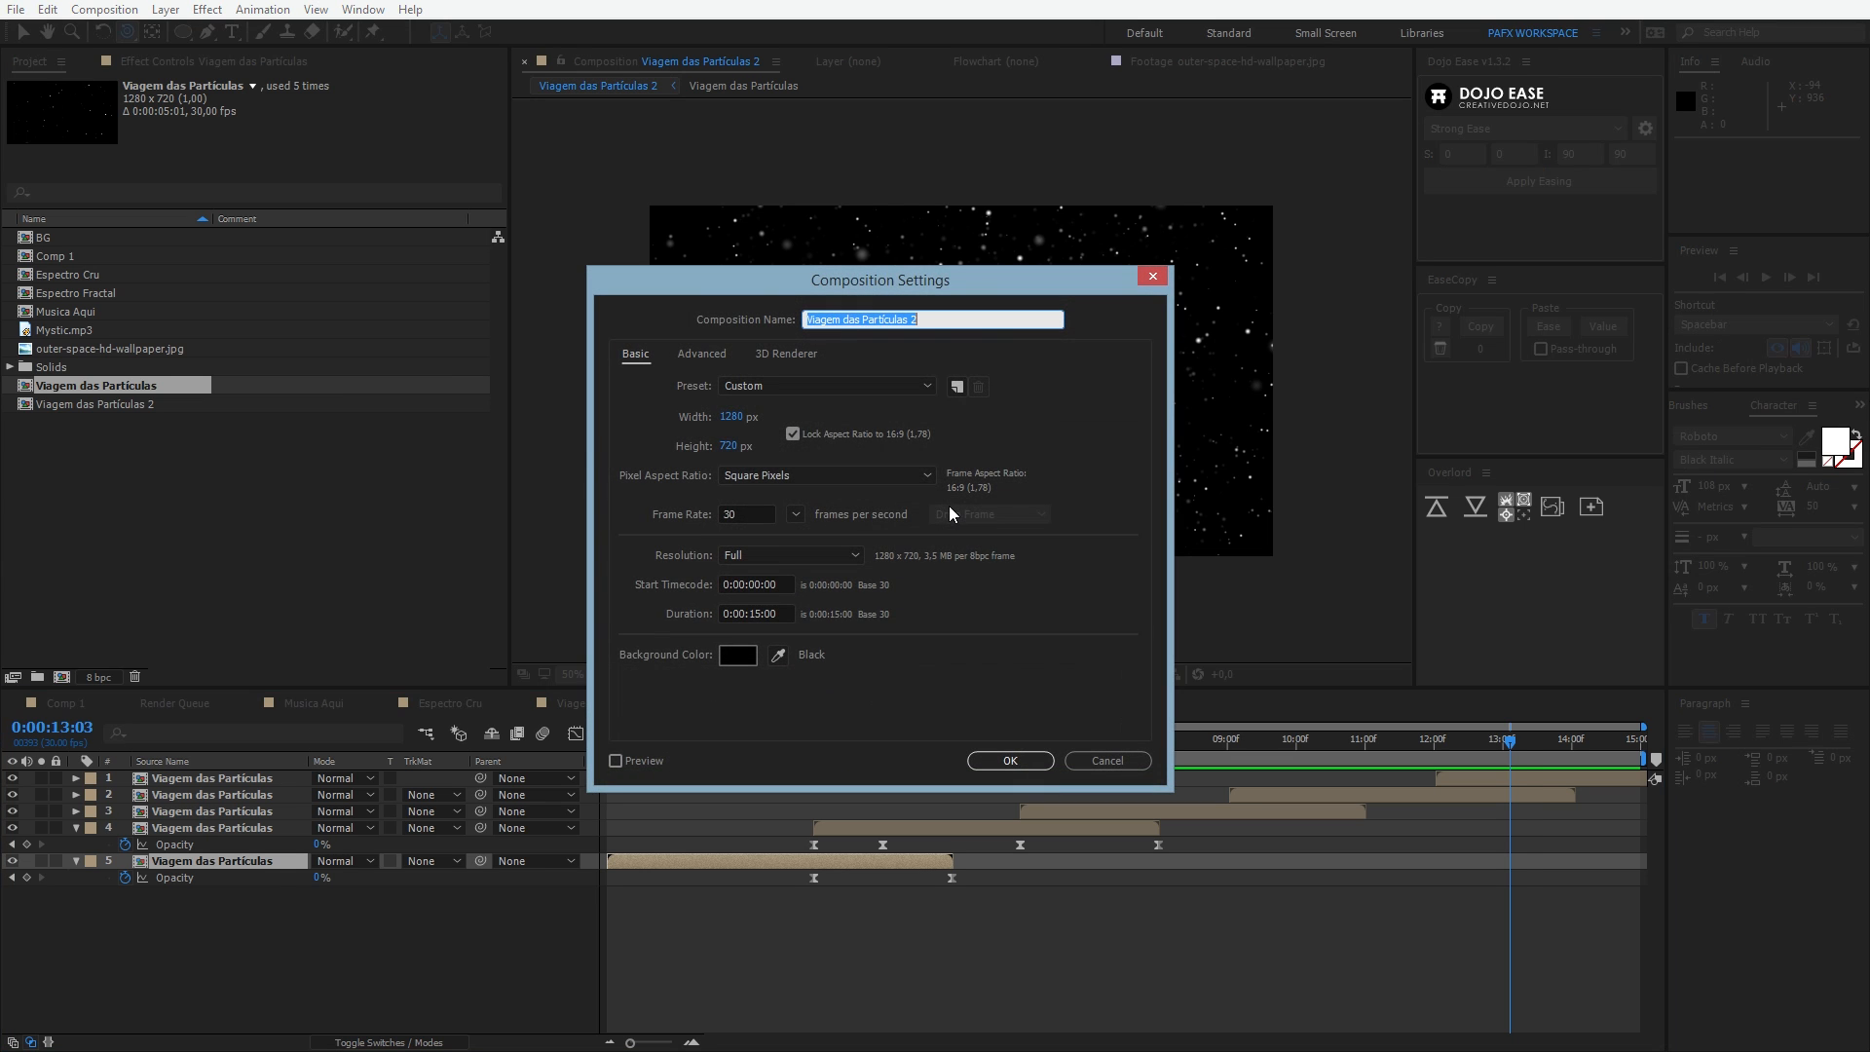
pyautogui.write('Final')
pyautogui.press('Return')
# Step: Add "Viagem das Partículas Final" as the top layer of Comp 1 and preview from the first frame
pyautogui.click(51, 697)
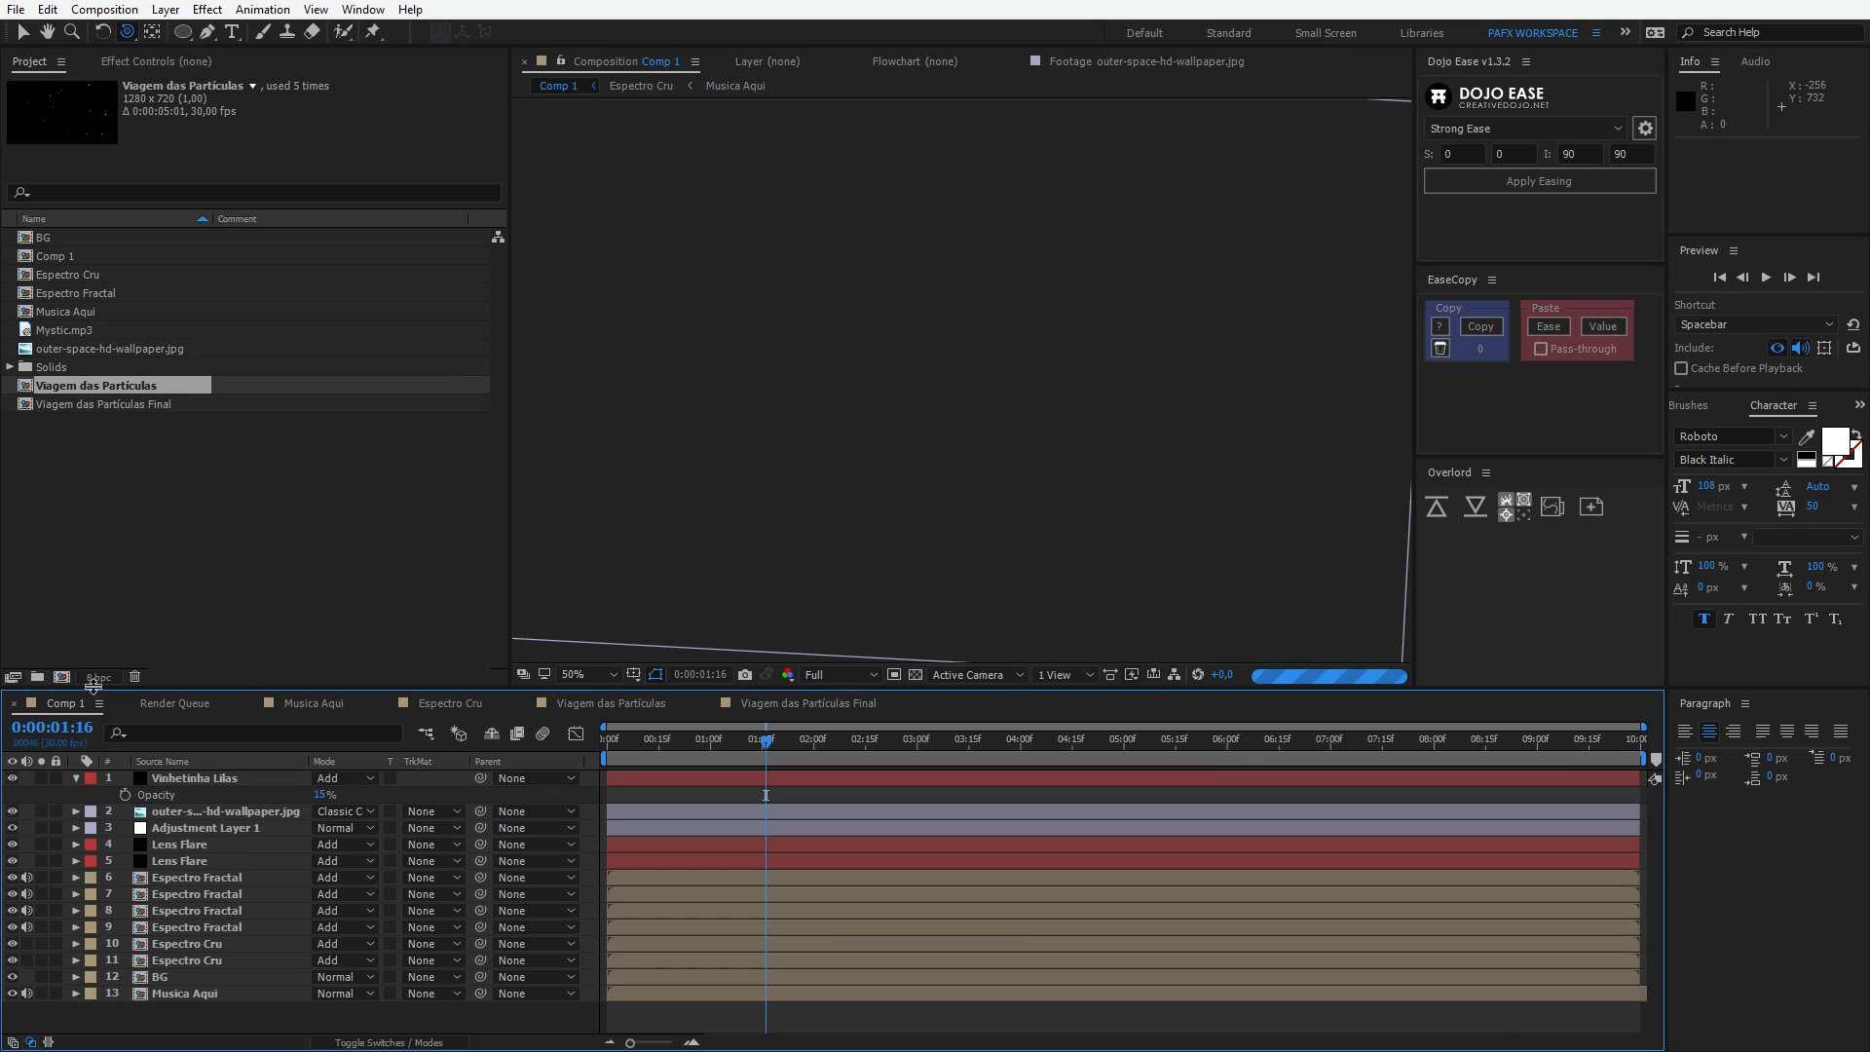
pyautogui.click(101, 403)
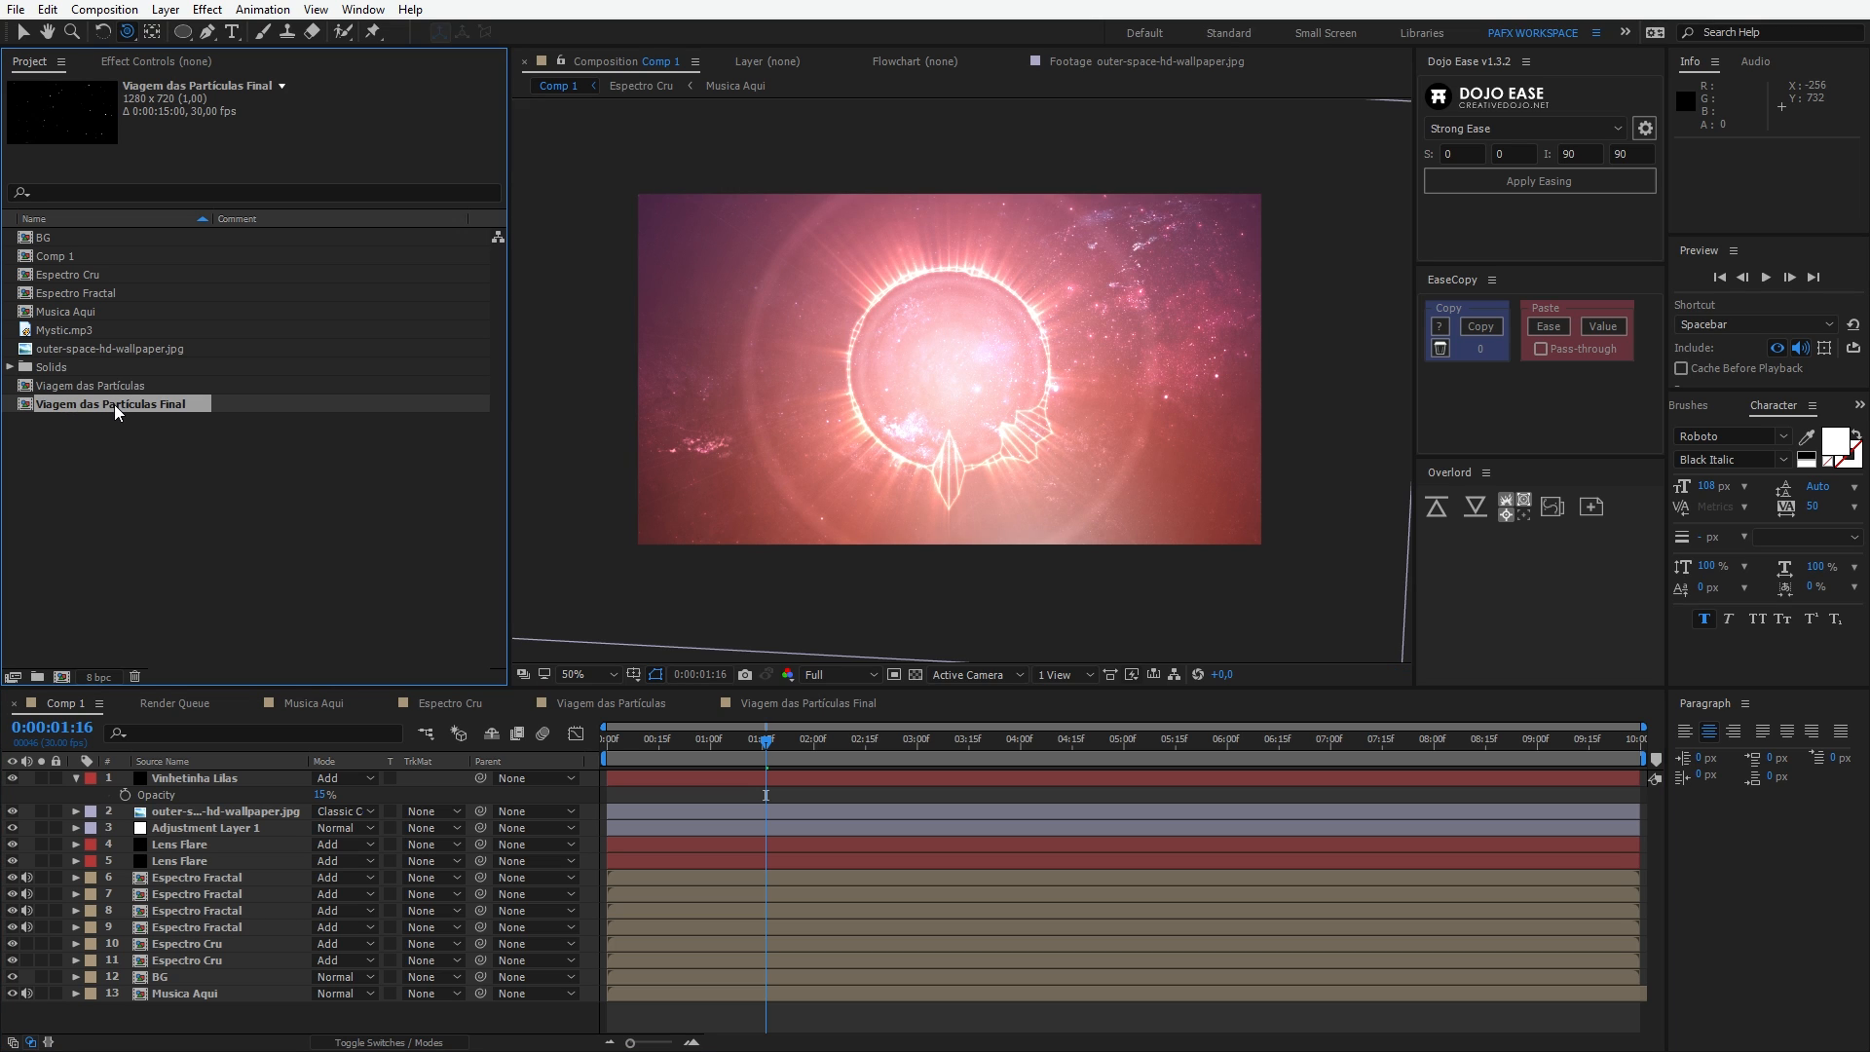
pyautogui.moveTo(114, 405); pyautogui.dragTo(222, 779)
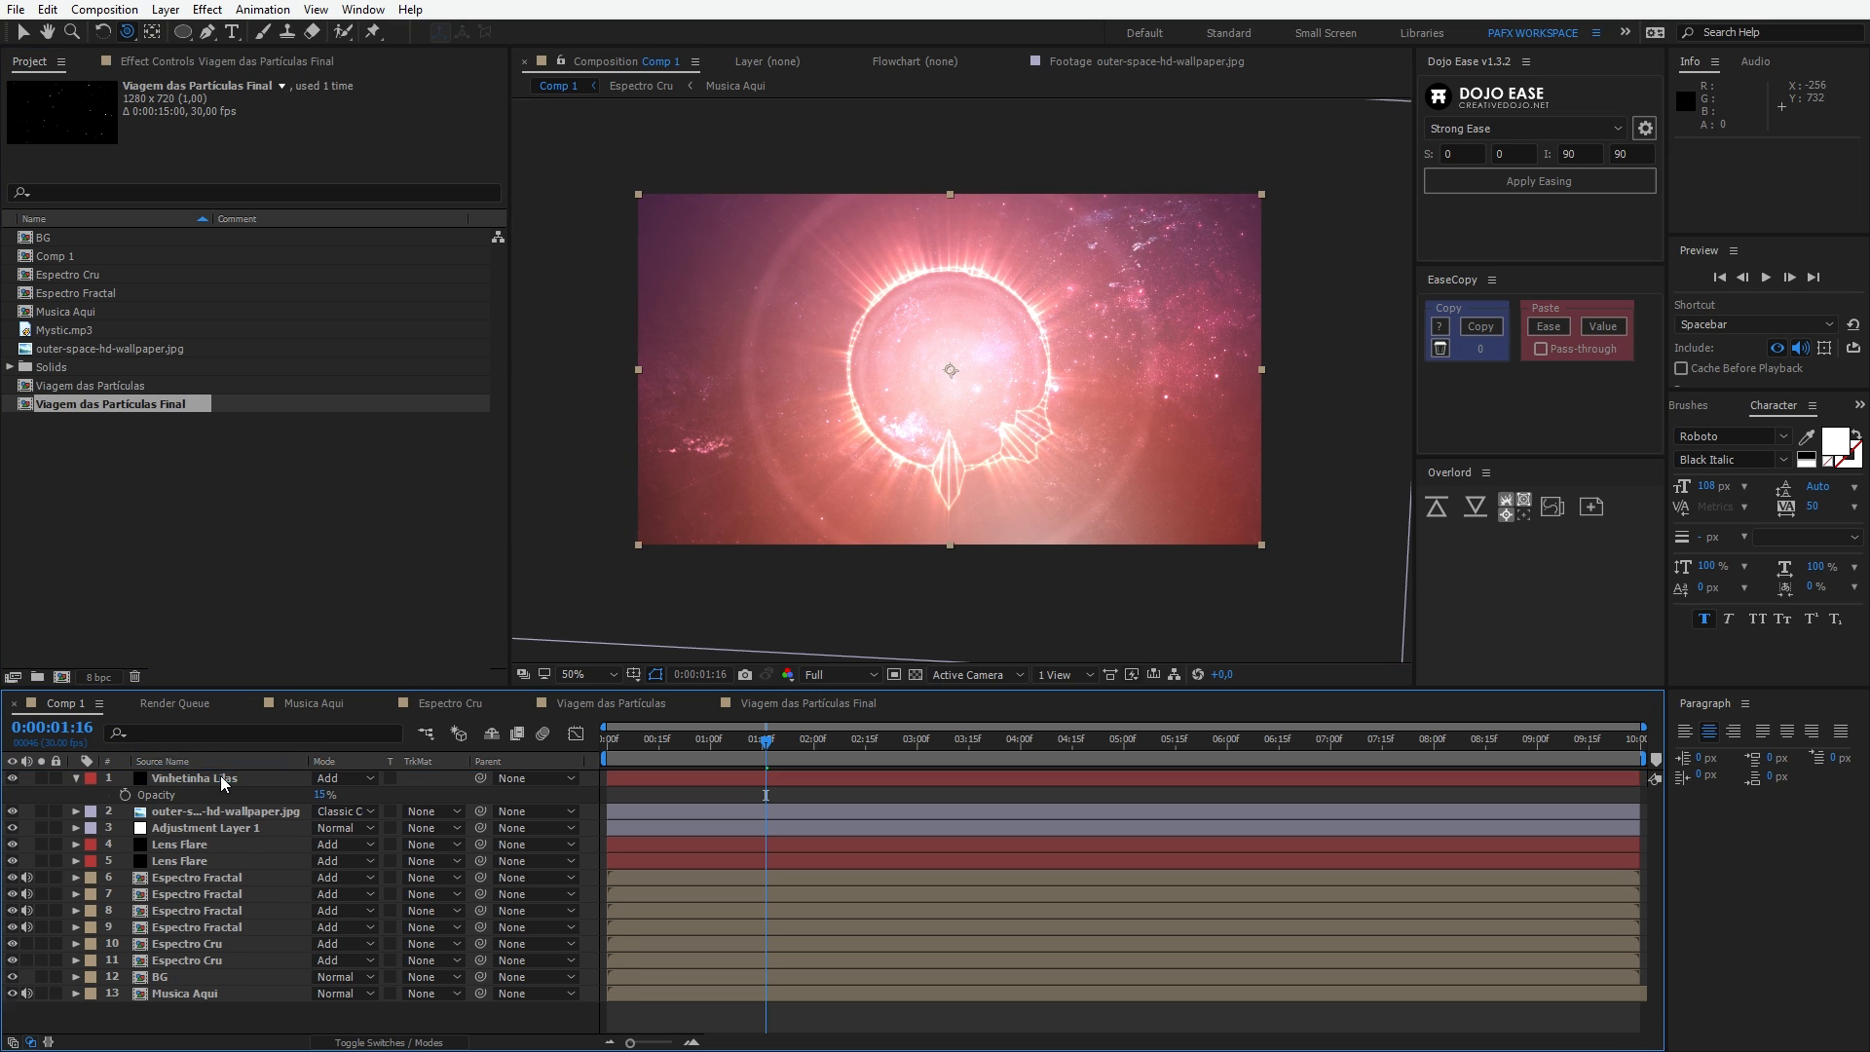
pyautogui.press('Home')
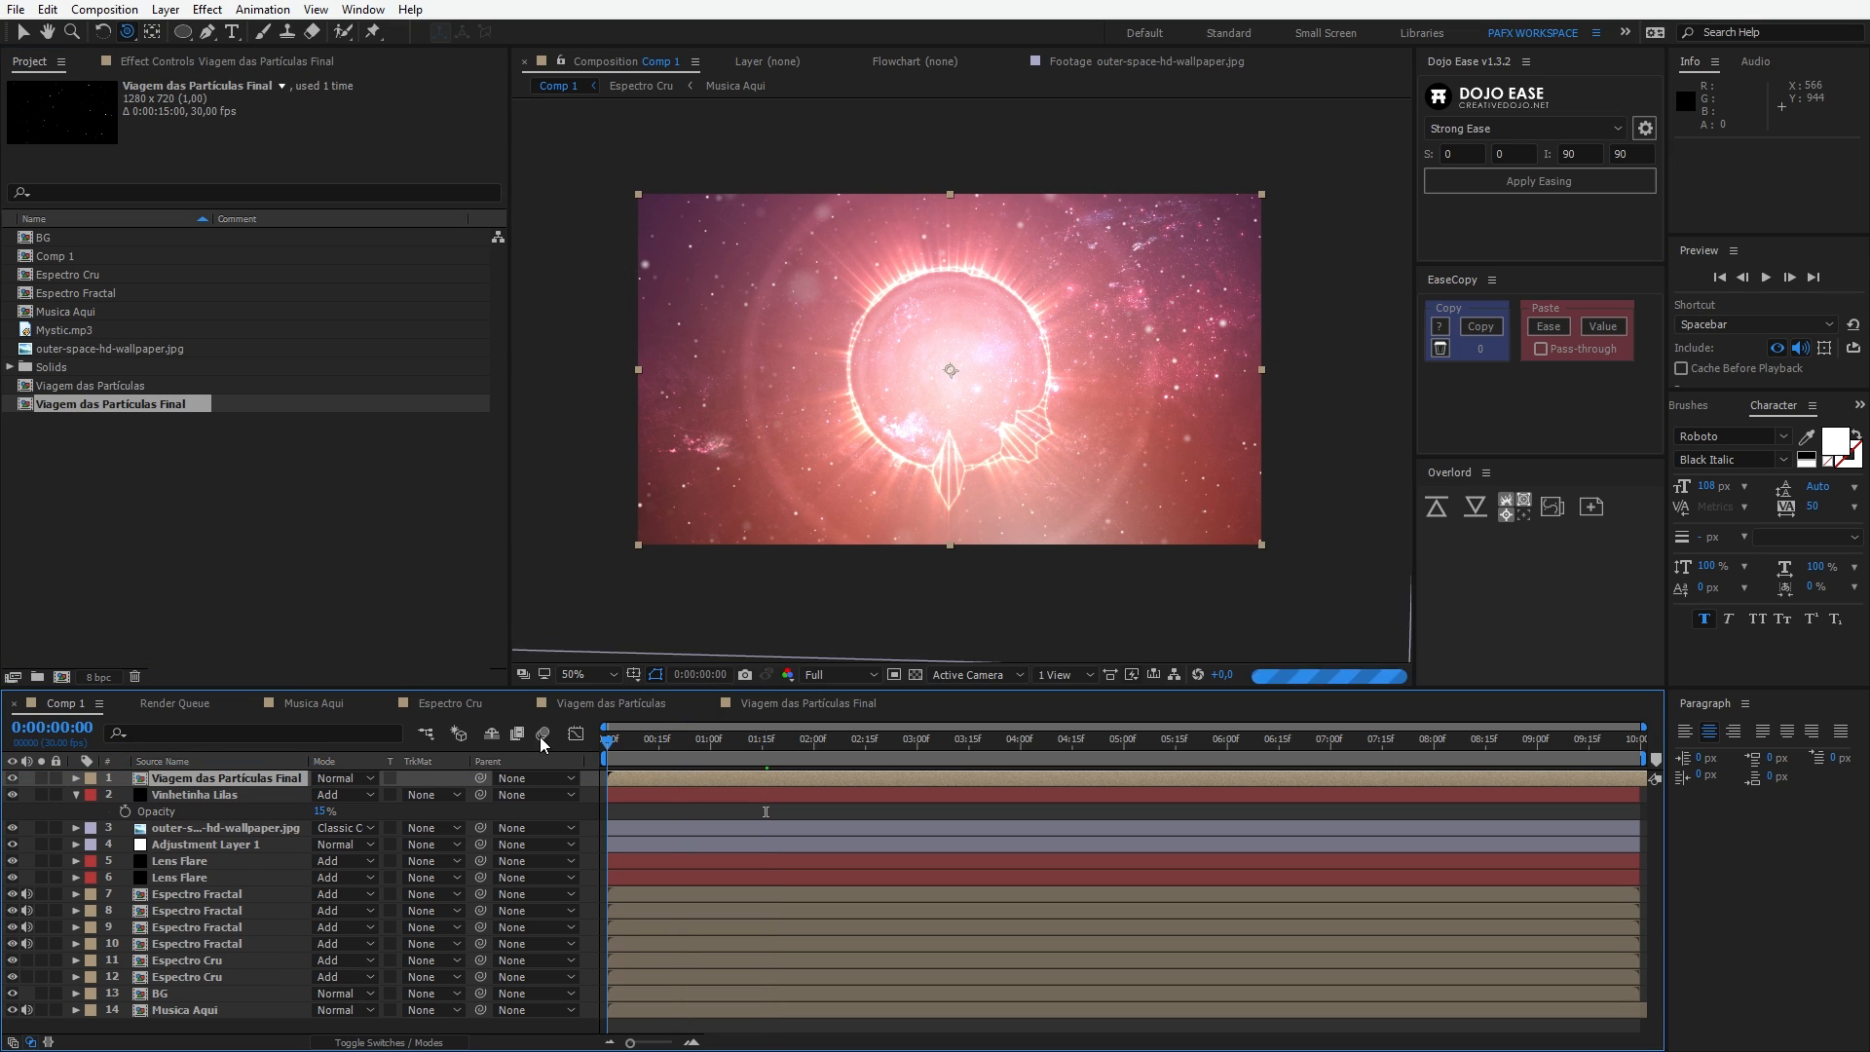
pyautogui.press('space')
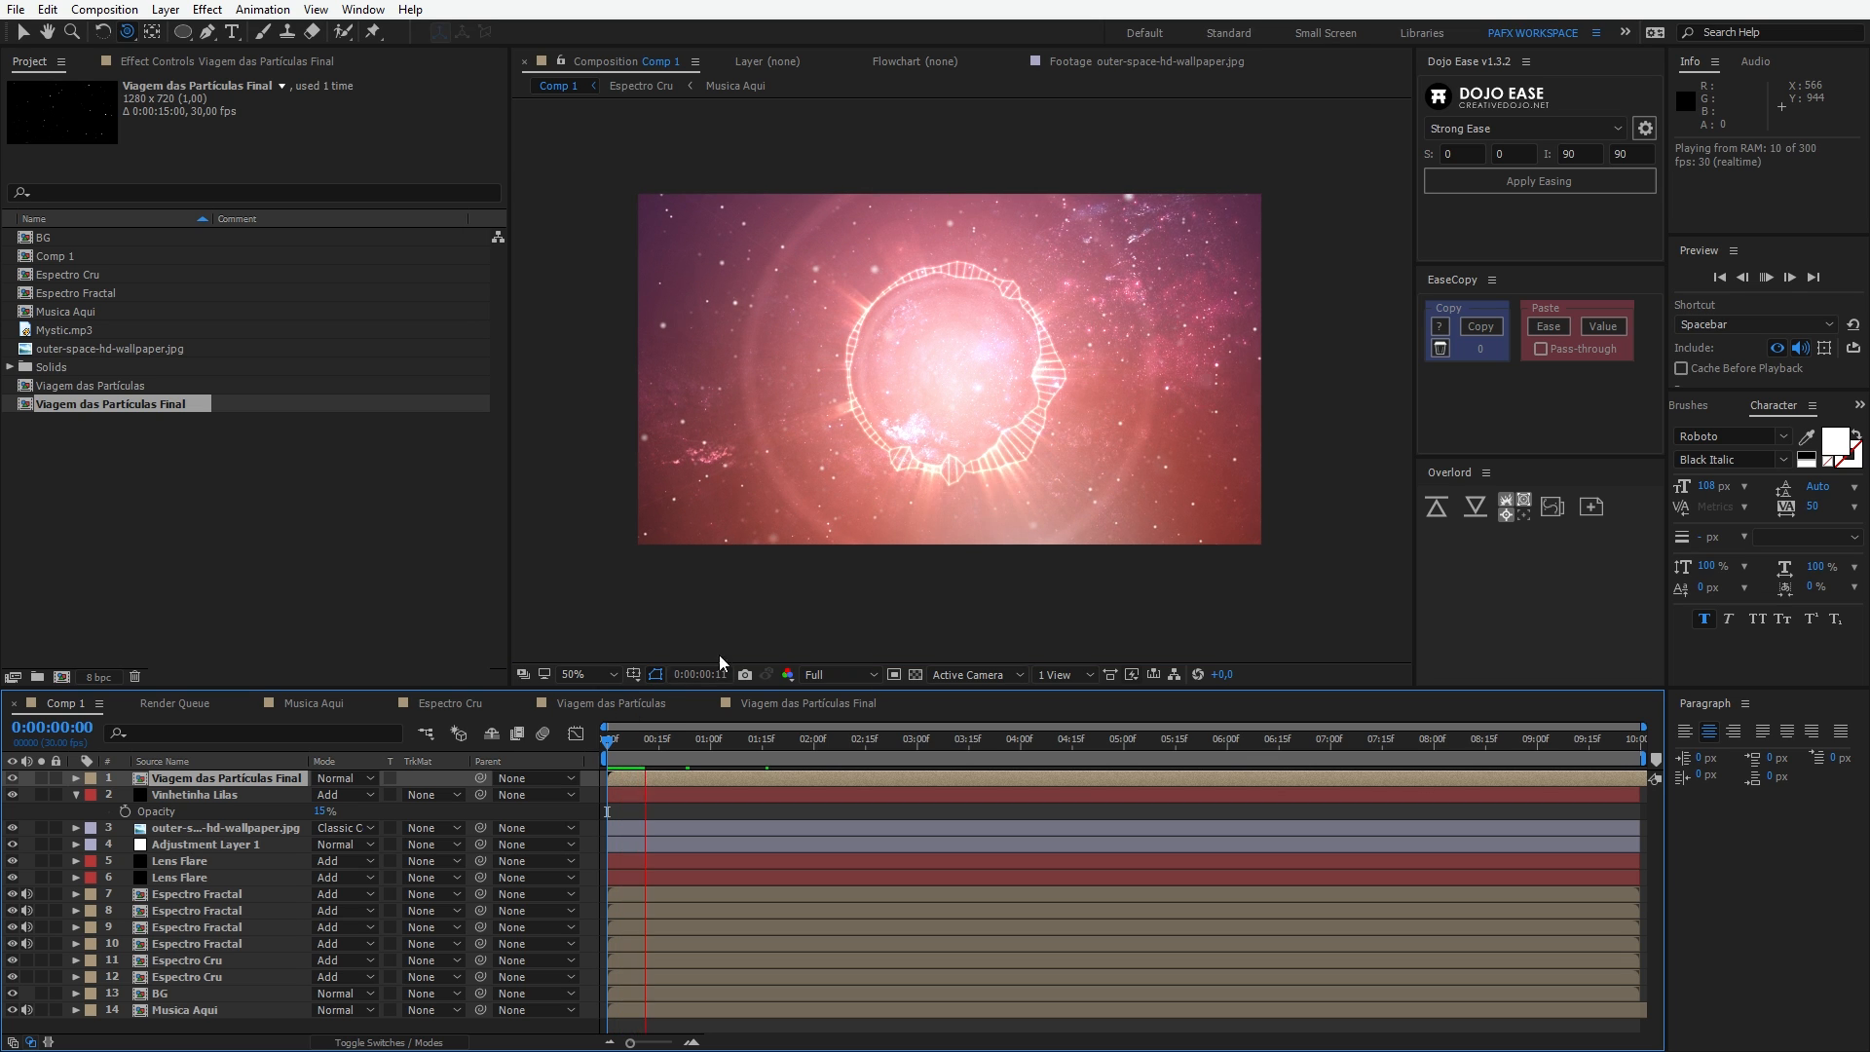
pyautogui.press('space')
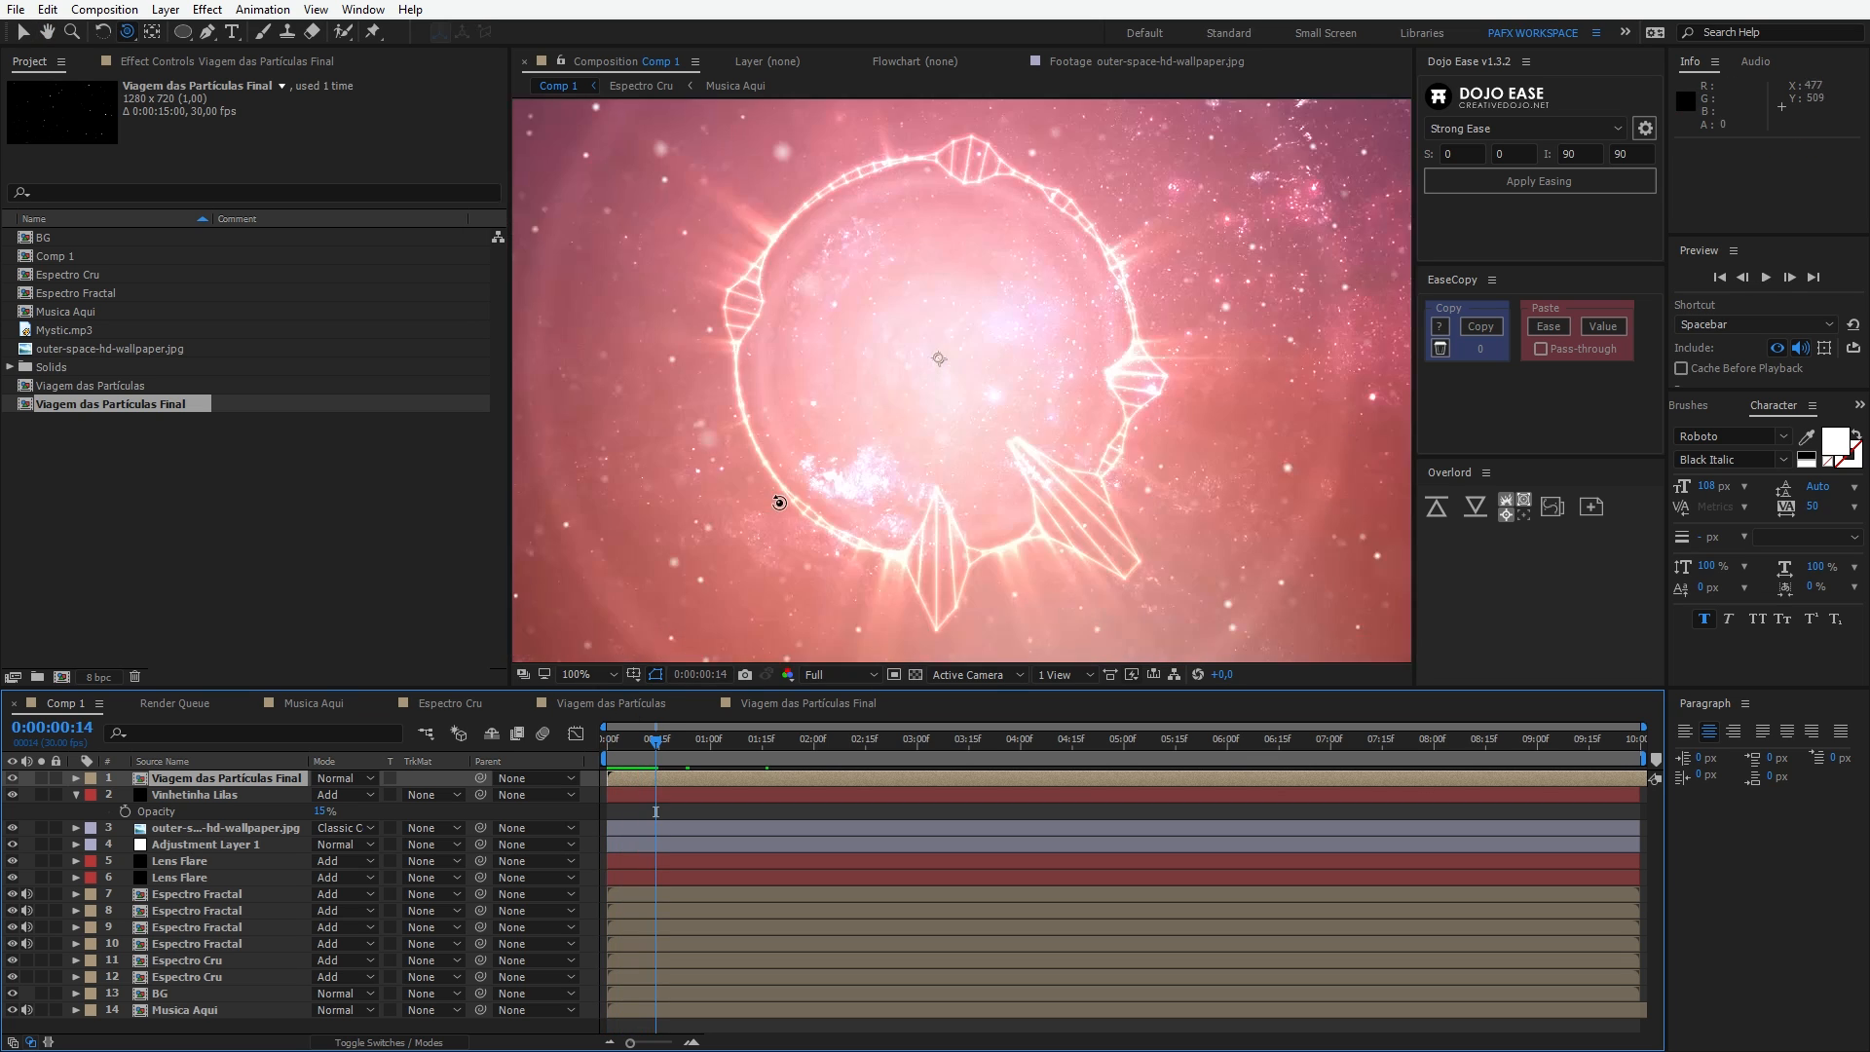
# Step: Enlarge the composition viewing area by shrinking the project and timeline areas, and fit the whole frame inside it
pyautogui.press('/')
pyautogui.moveTo(507, 502); pyautogui.dragTo(339, 516)
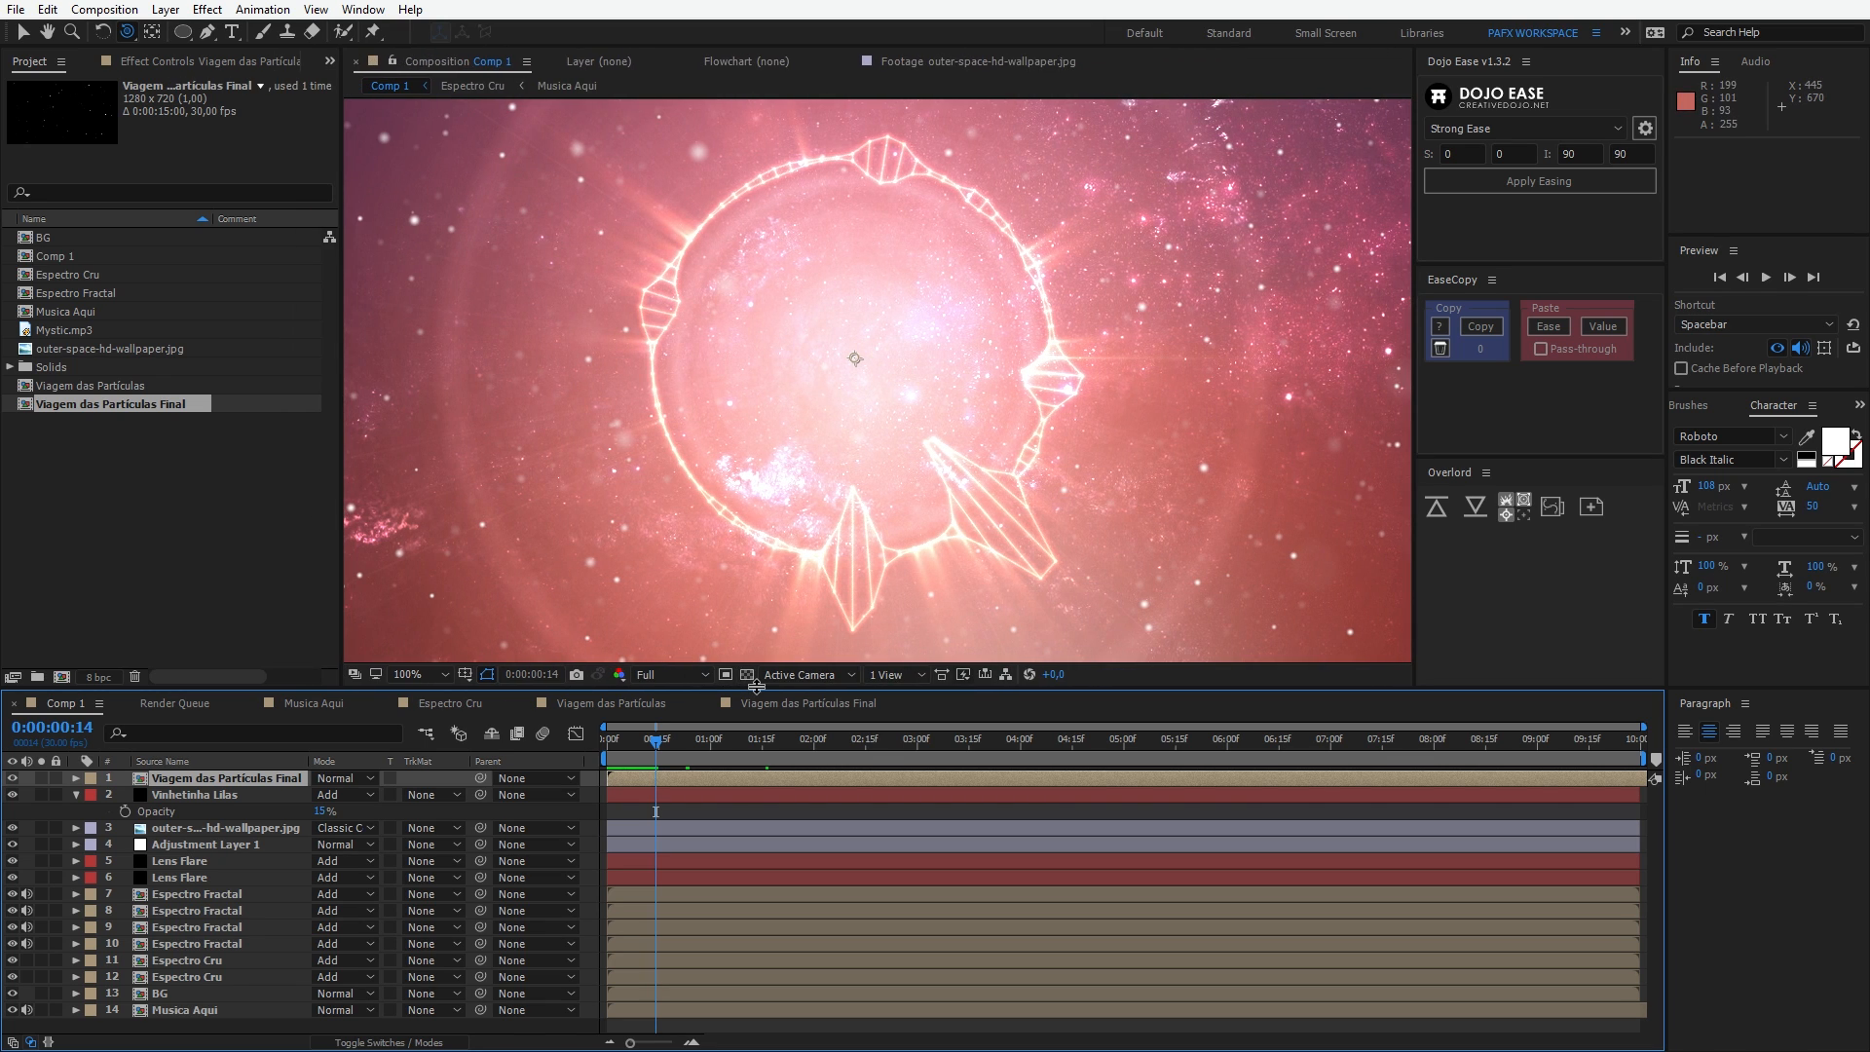
pyautogui.moveTo(755, 688); pyautogui.dragTo(769, 852)
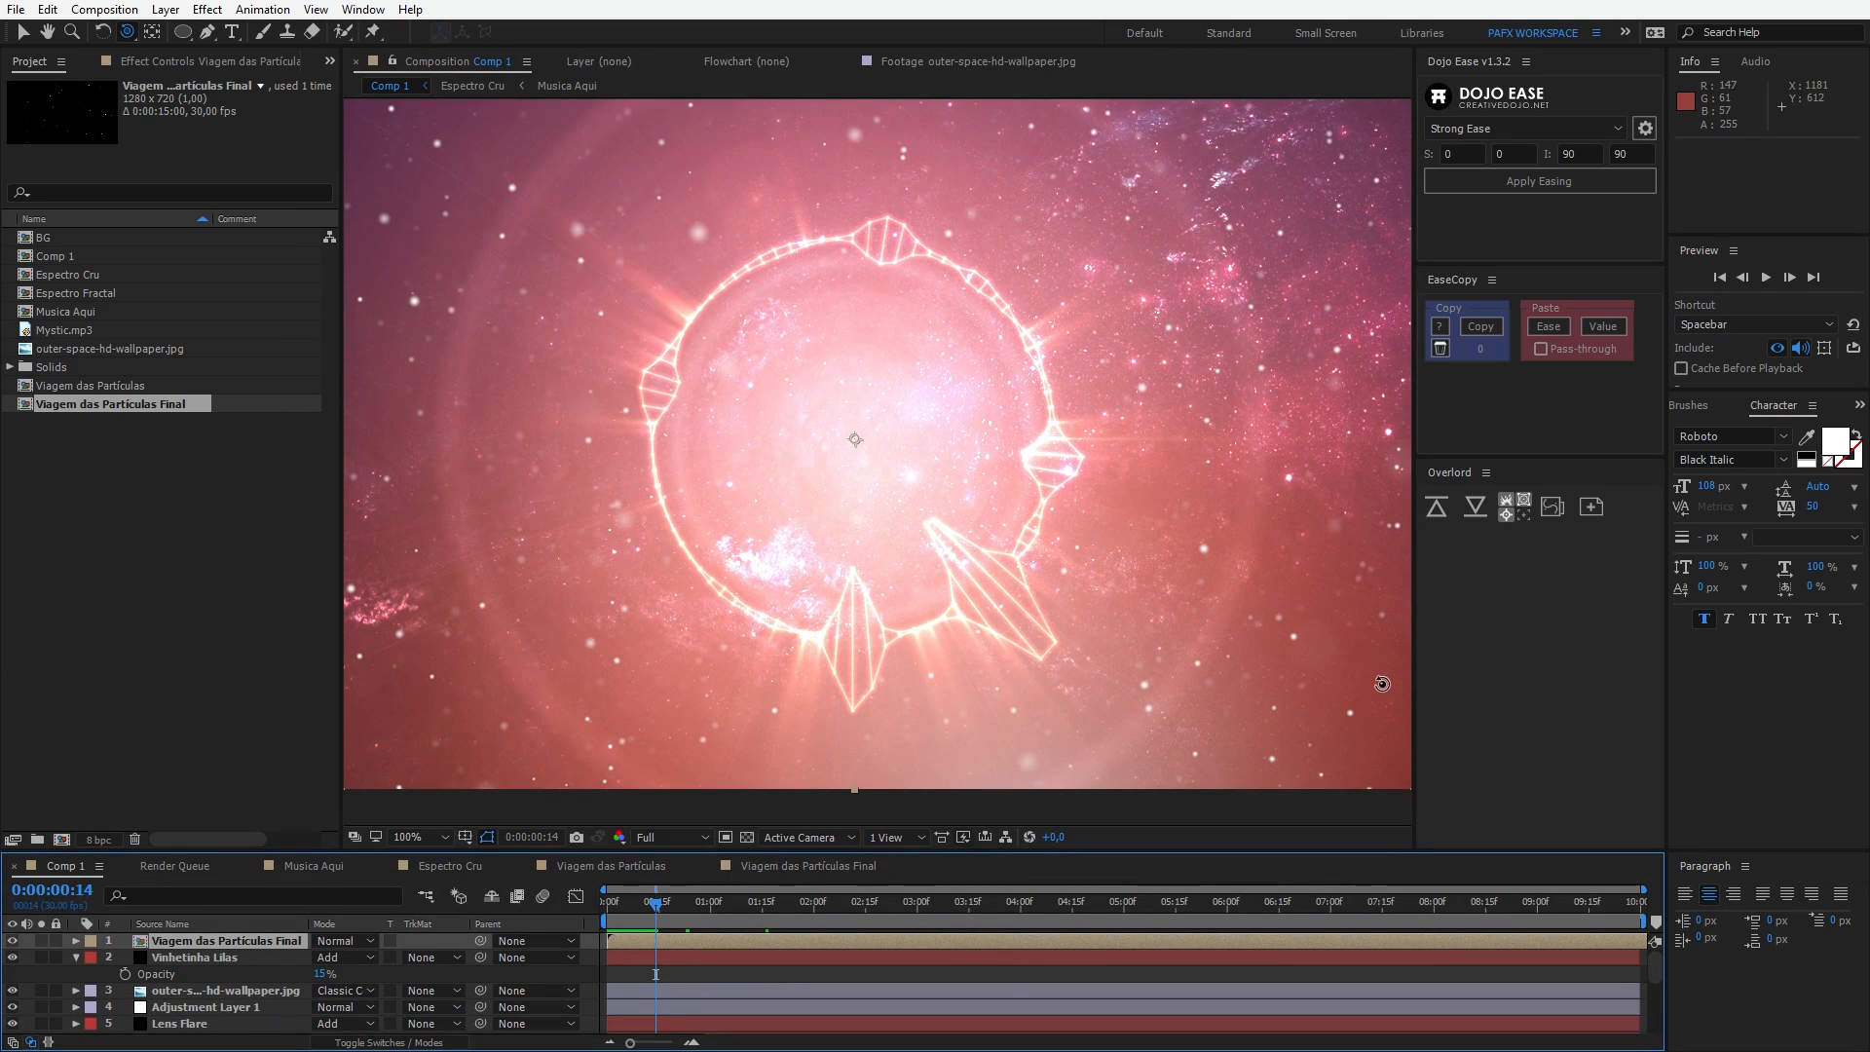
pyautogui.click(410, 837)
pyautogui.click(429, 485)
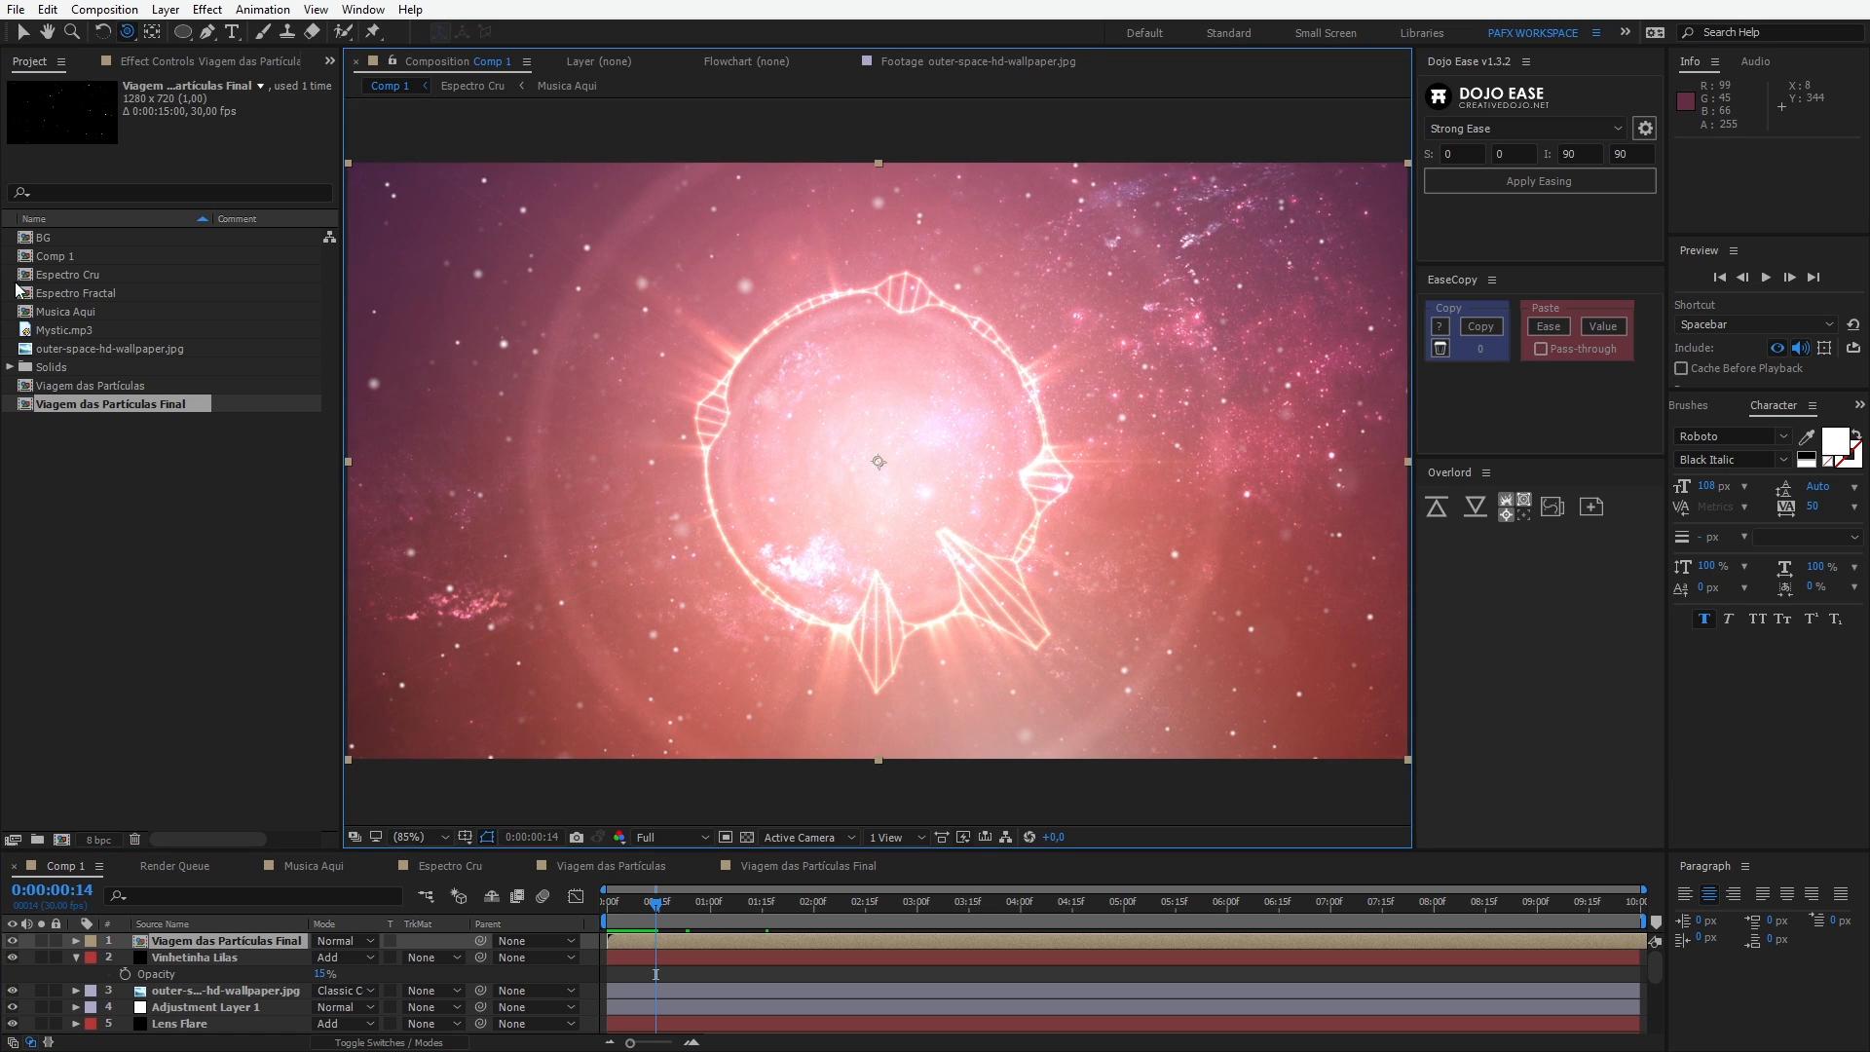
# Step: Set the blending mode of the "Viagem das Partículas Final" layer to Add
pyautogui.click(344, 939)
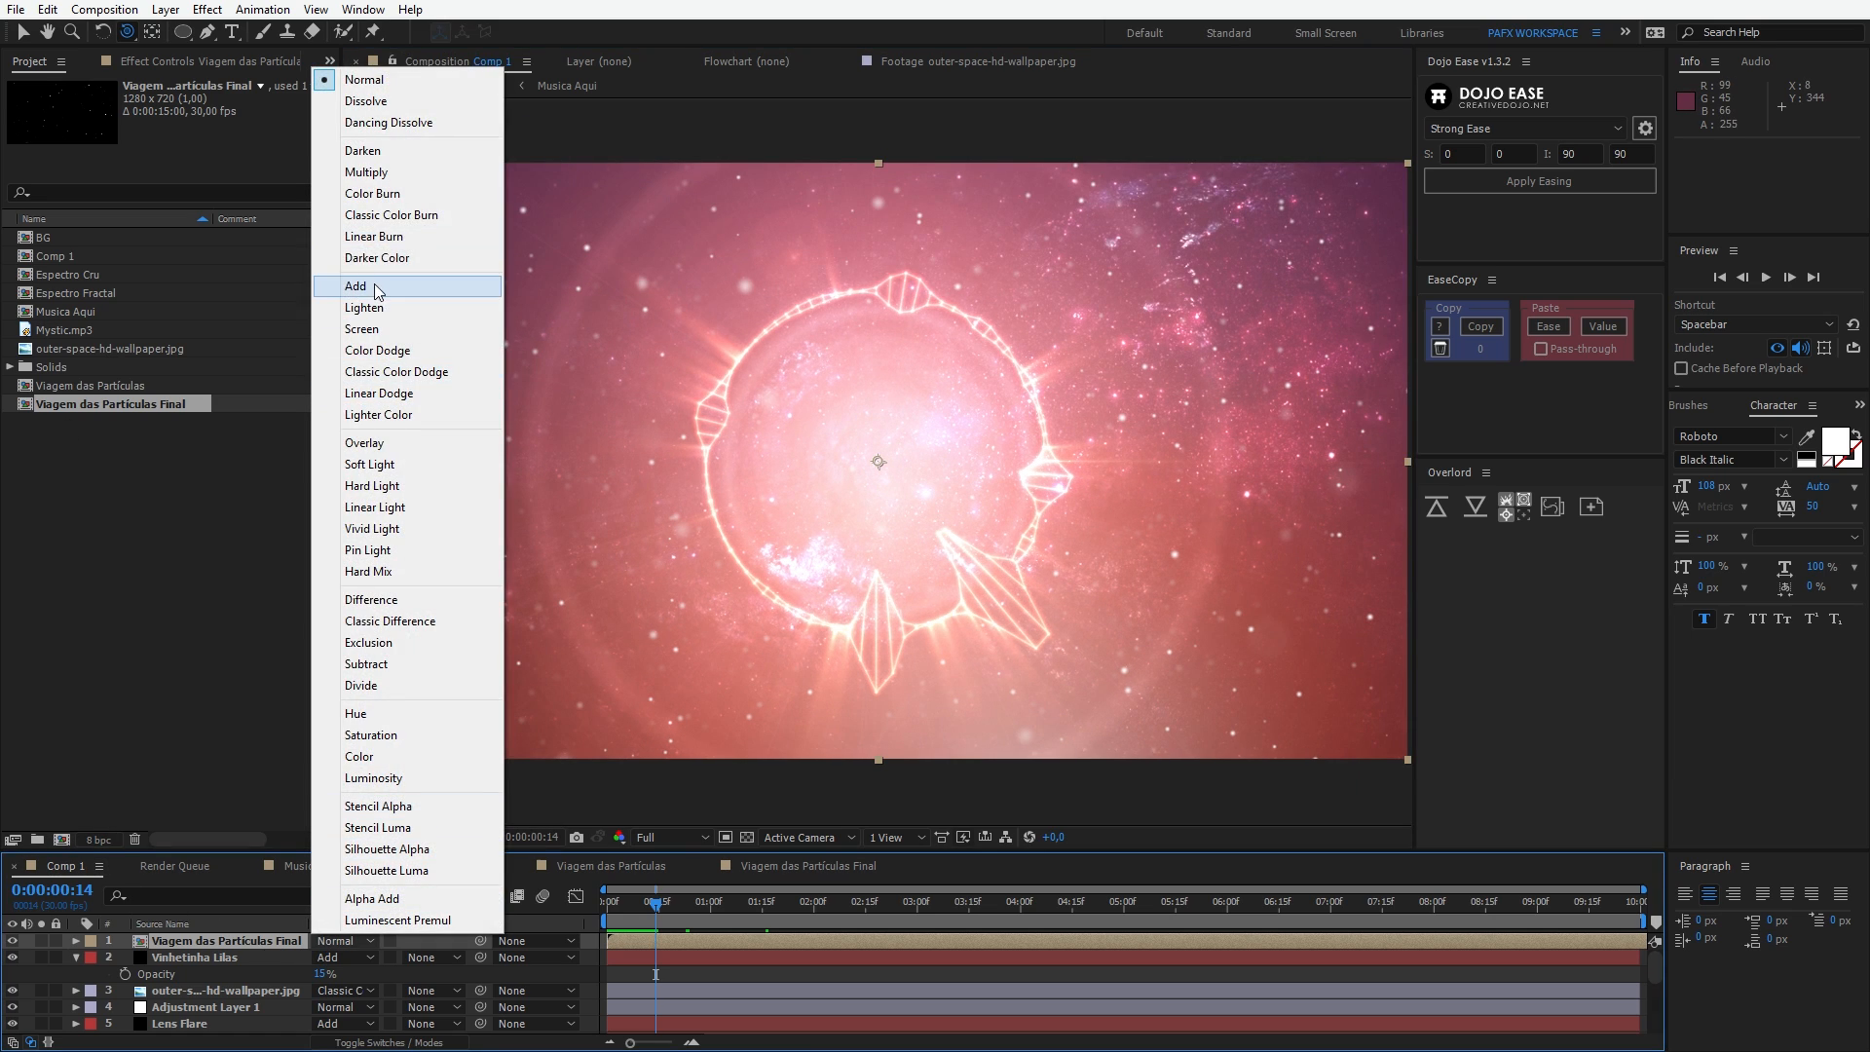
pyautogui.click(374, 284)
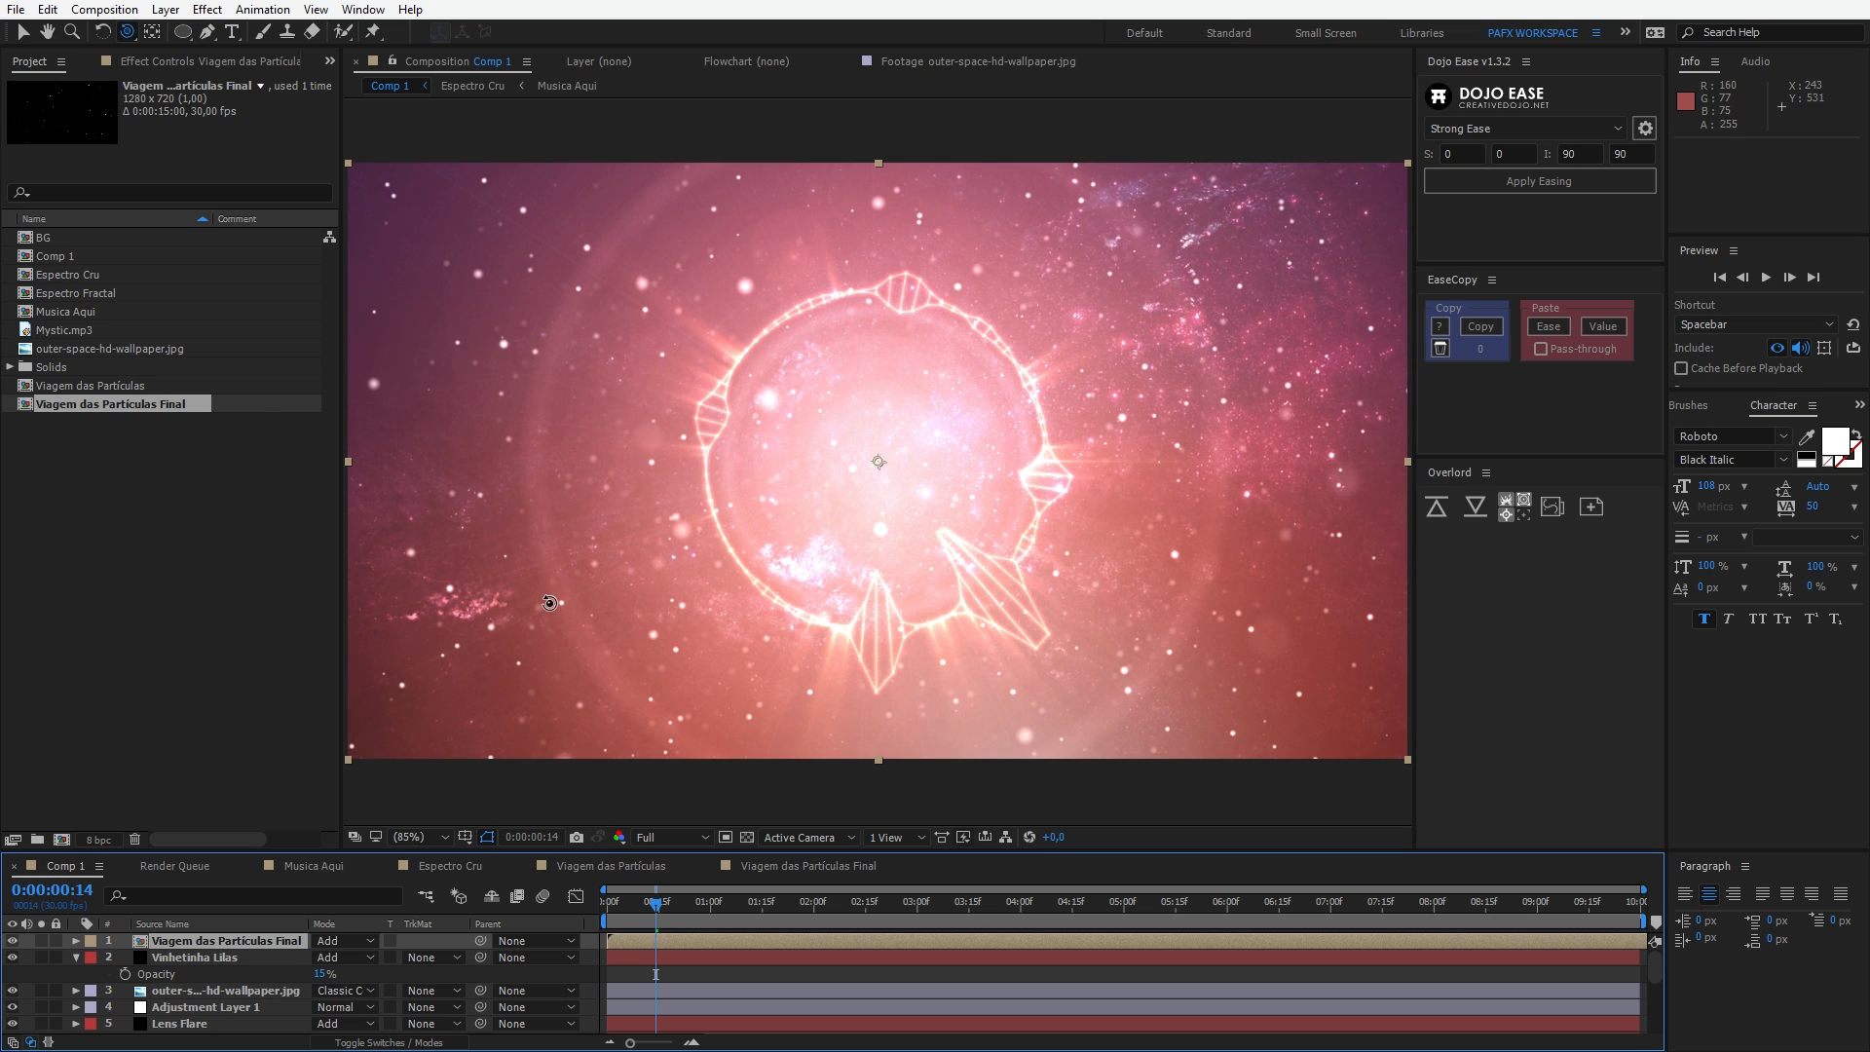
pyautogui.press('v')
pyautogui.press('/')
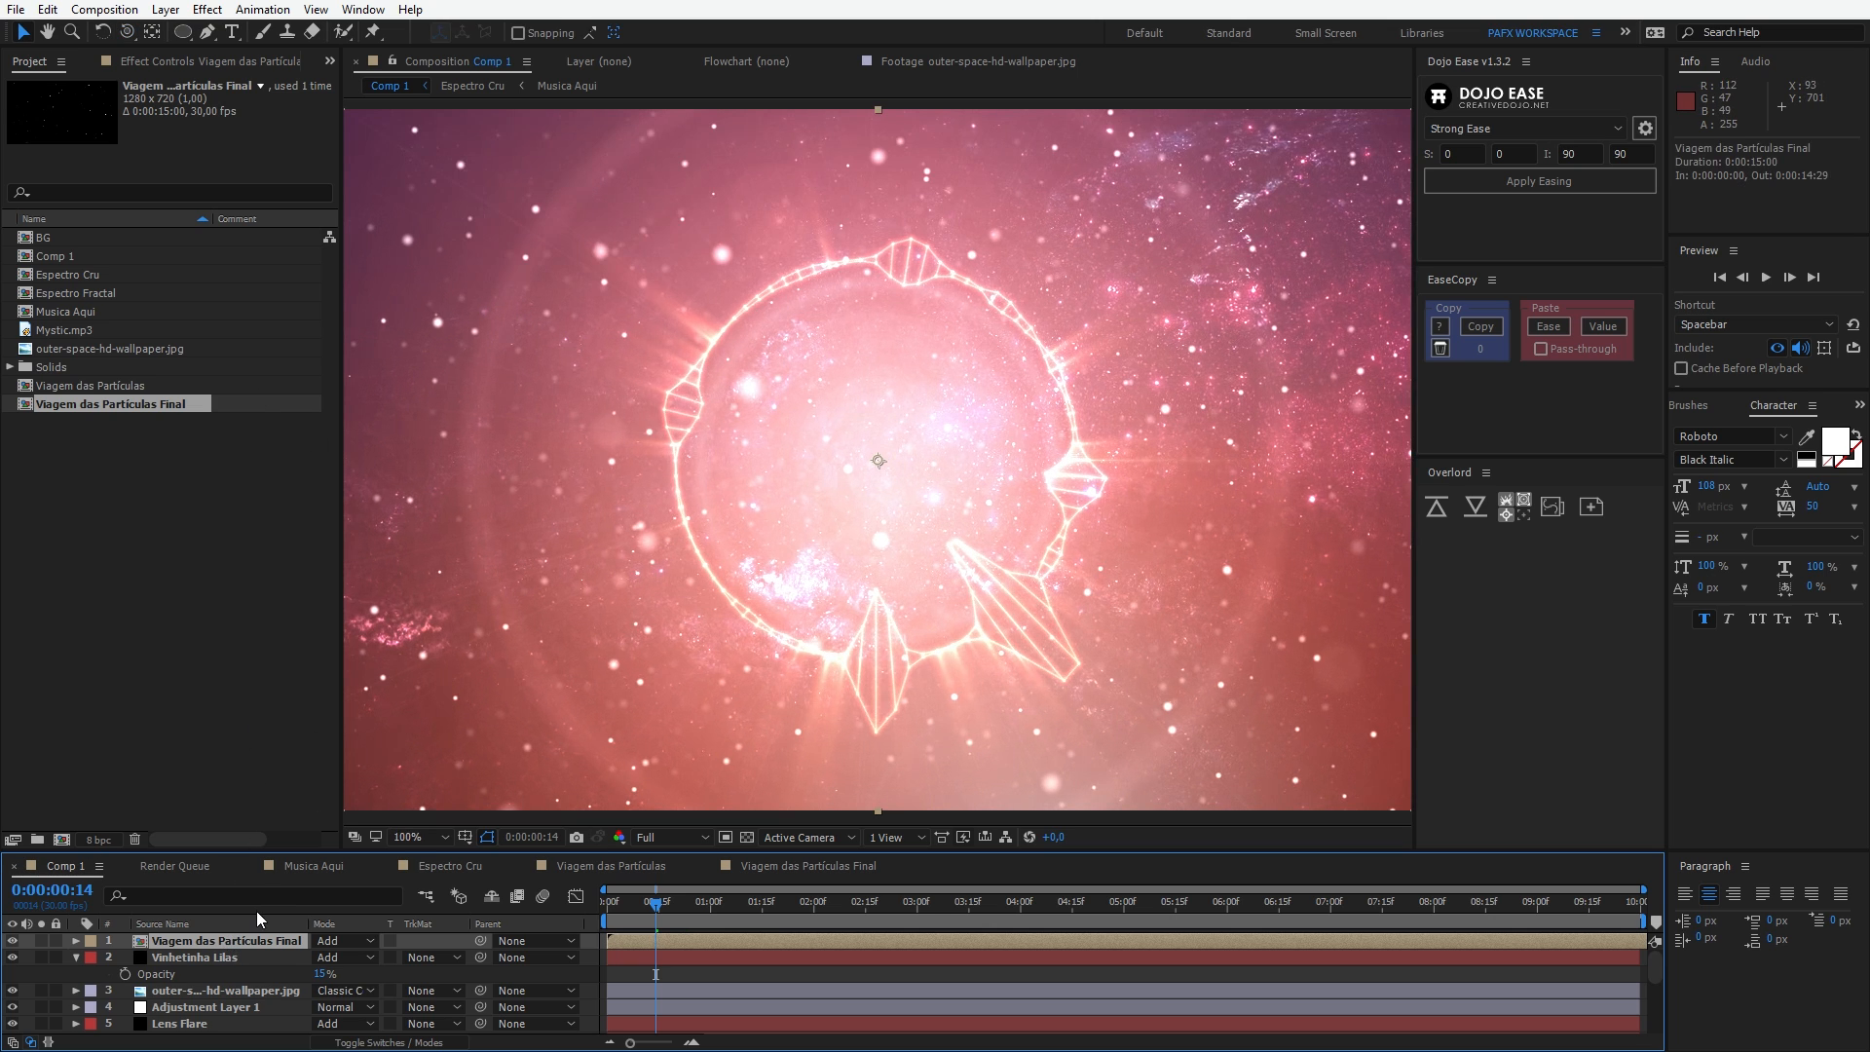
# Step: Duplicate the "Viagem das Partículas Final" layer and apply a Drop Shadow effect to the copy on layer 2
pyautogui.hotkey('ctrl', 'd')
pyautogui.hotkey('ctrl', 'space')
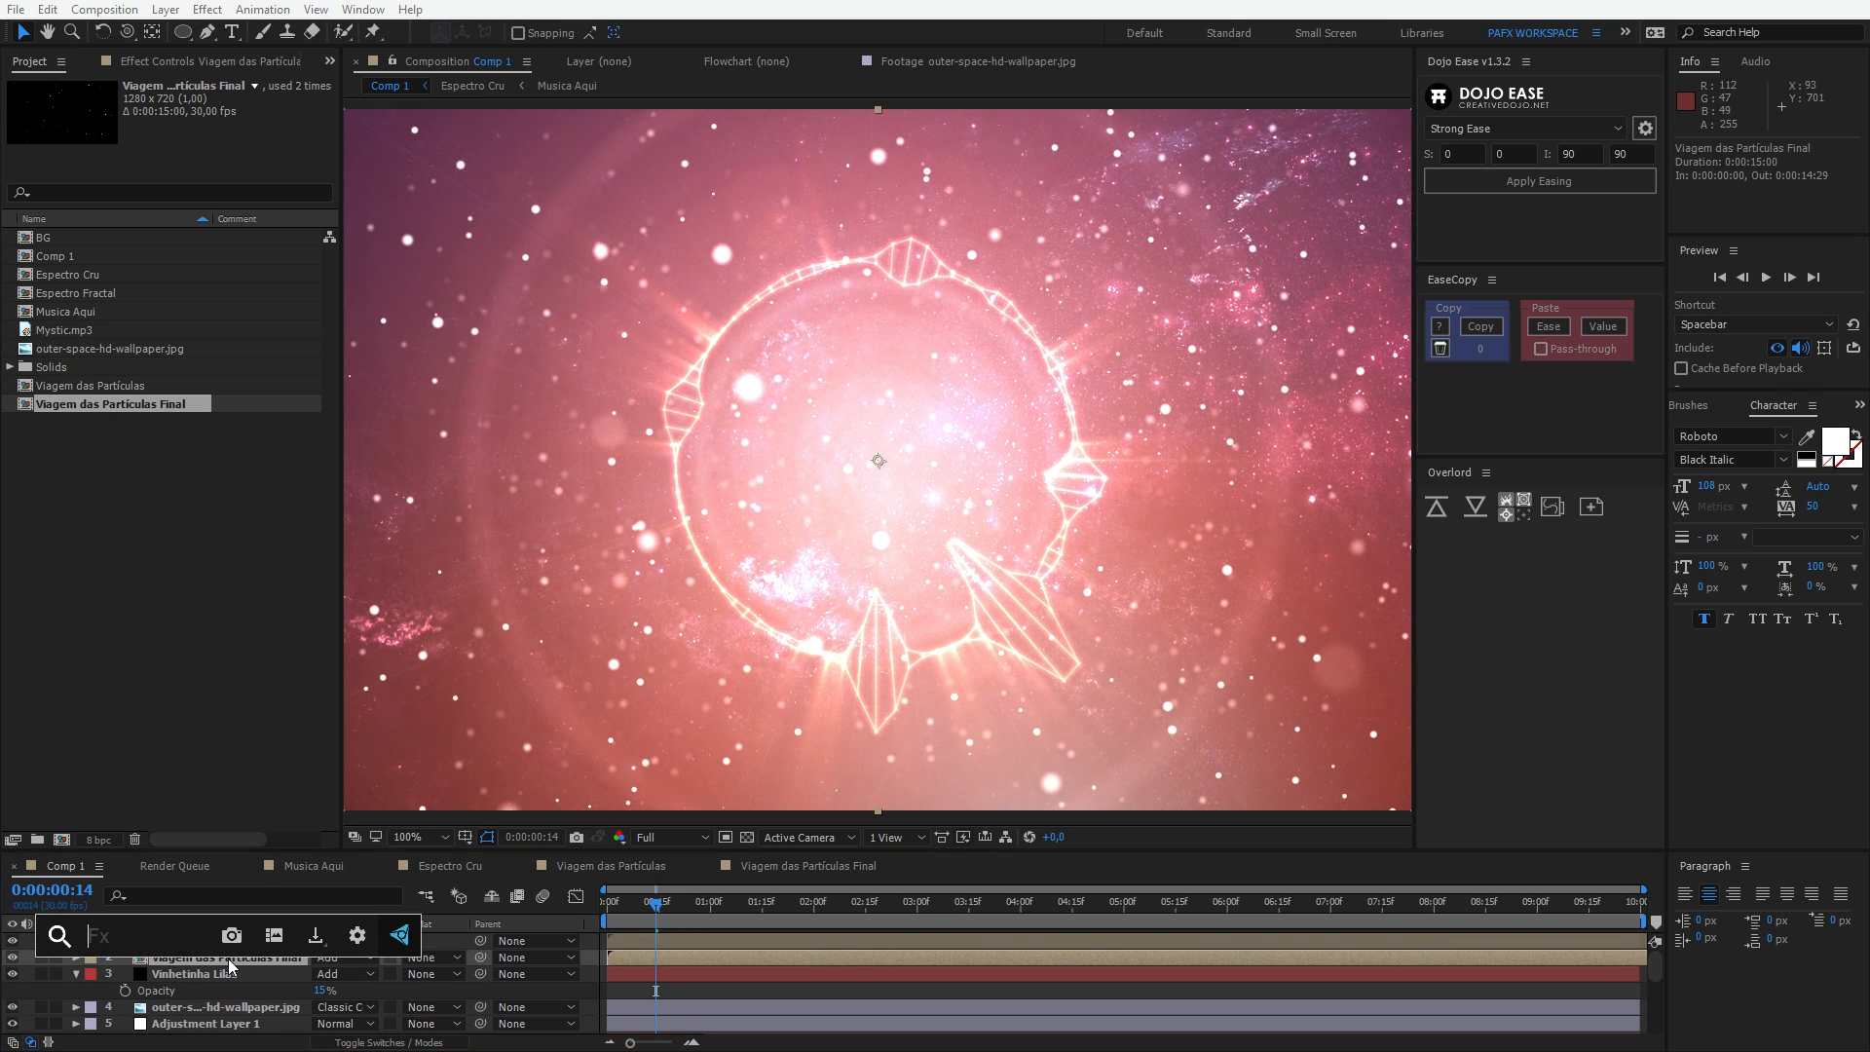
pyautogui.write('drop')
pyautogui.press('Return')
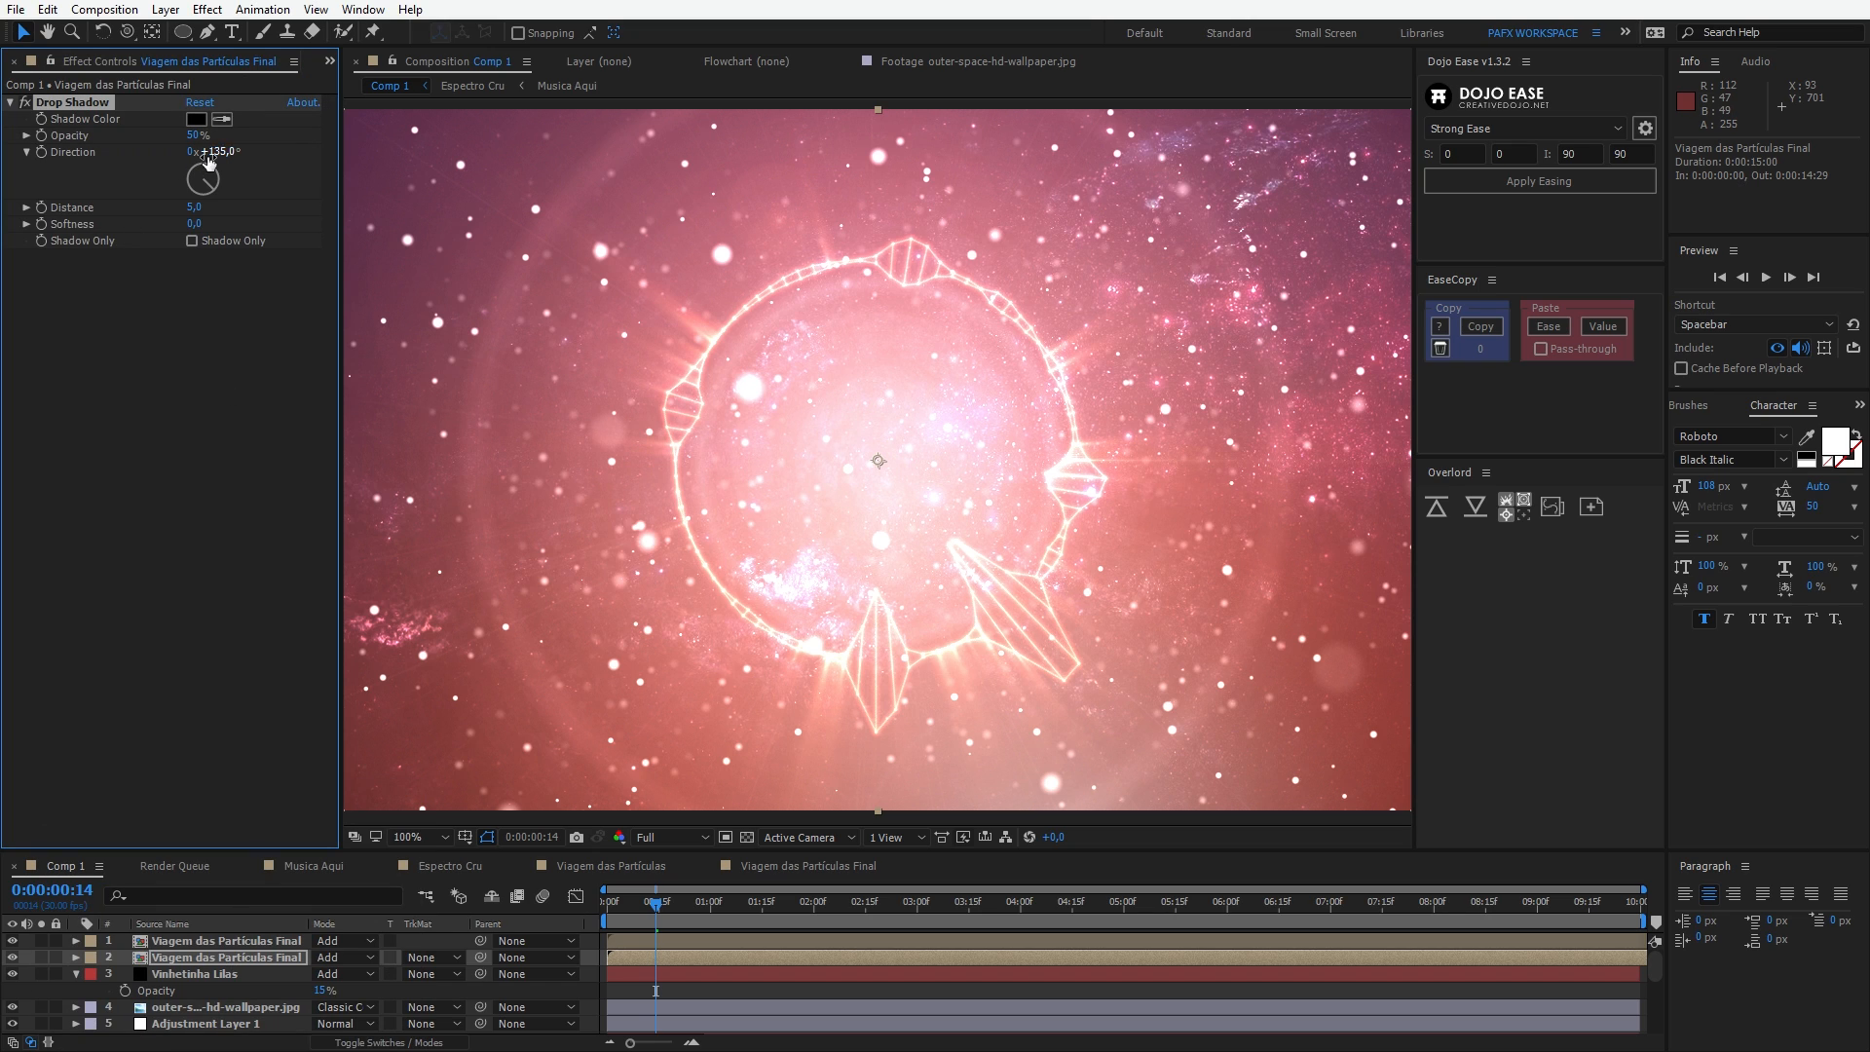
# Step: Set the Drop Shadow's Distance to 0 and its Opacity to 100%
pyautogui.click(191, 208)
pyautogui.write('0')
pyautogui.press('Return')
pyautogui.moveTo(193, 135); pyautogui.dragTo(554, 117)
# Step: Set the Drop Shadow's colour to orange F47435 and its Softness to 30
pyautogui.click(195, 119)
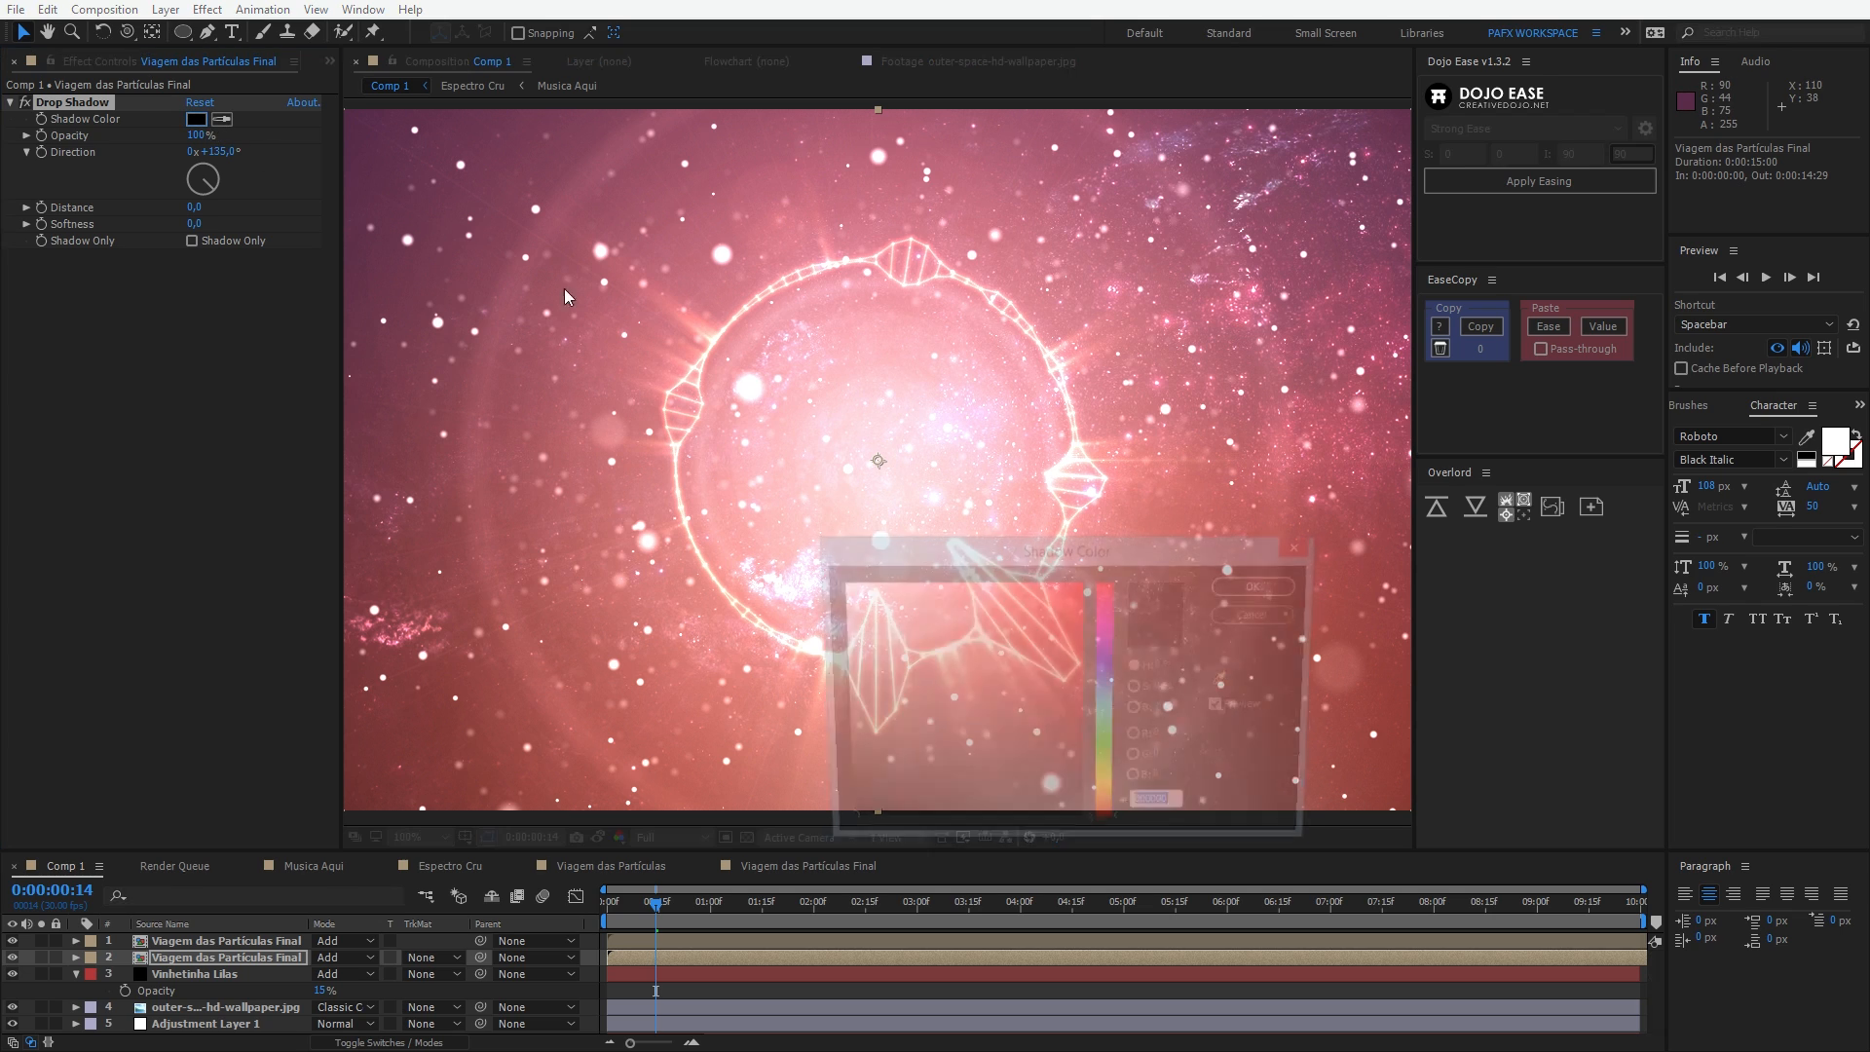
pyautogui.moveTo(1022, 681); pyautogui.dragTo(1030, 592)
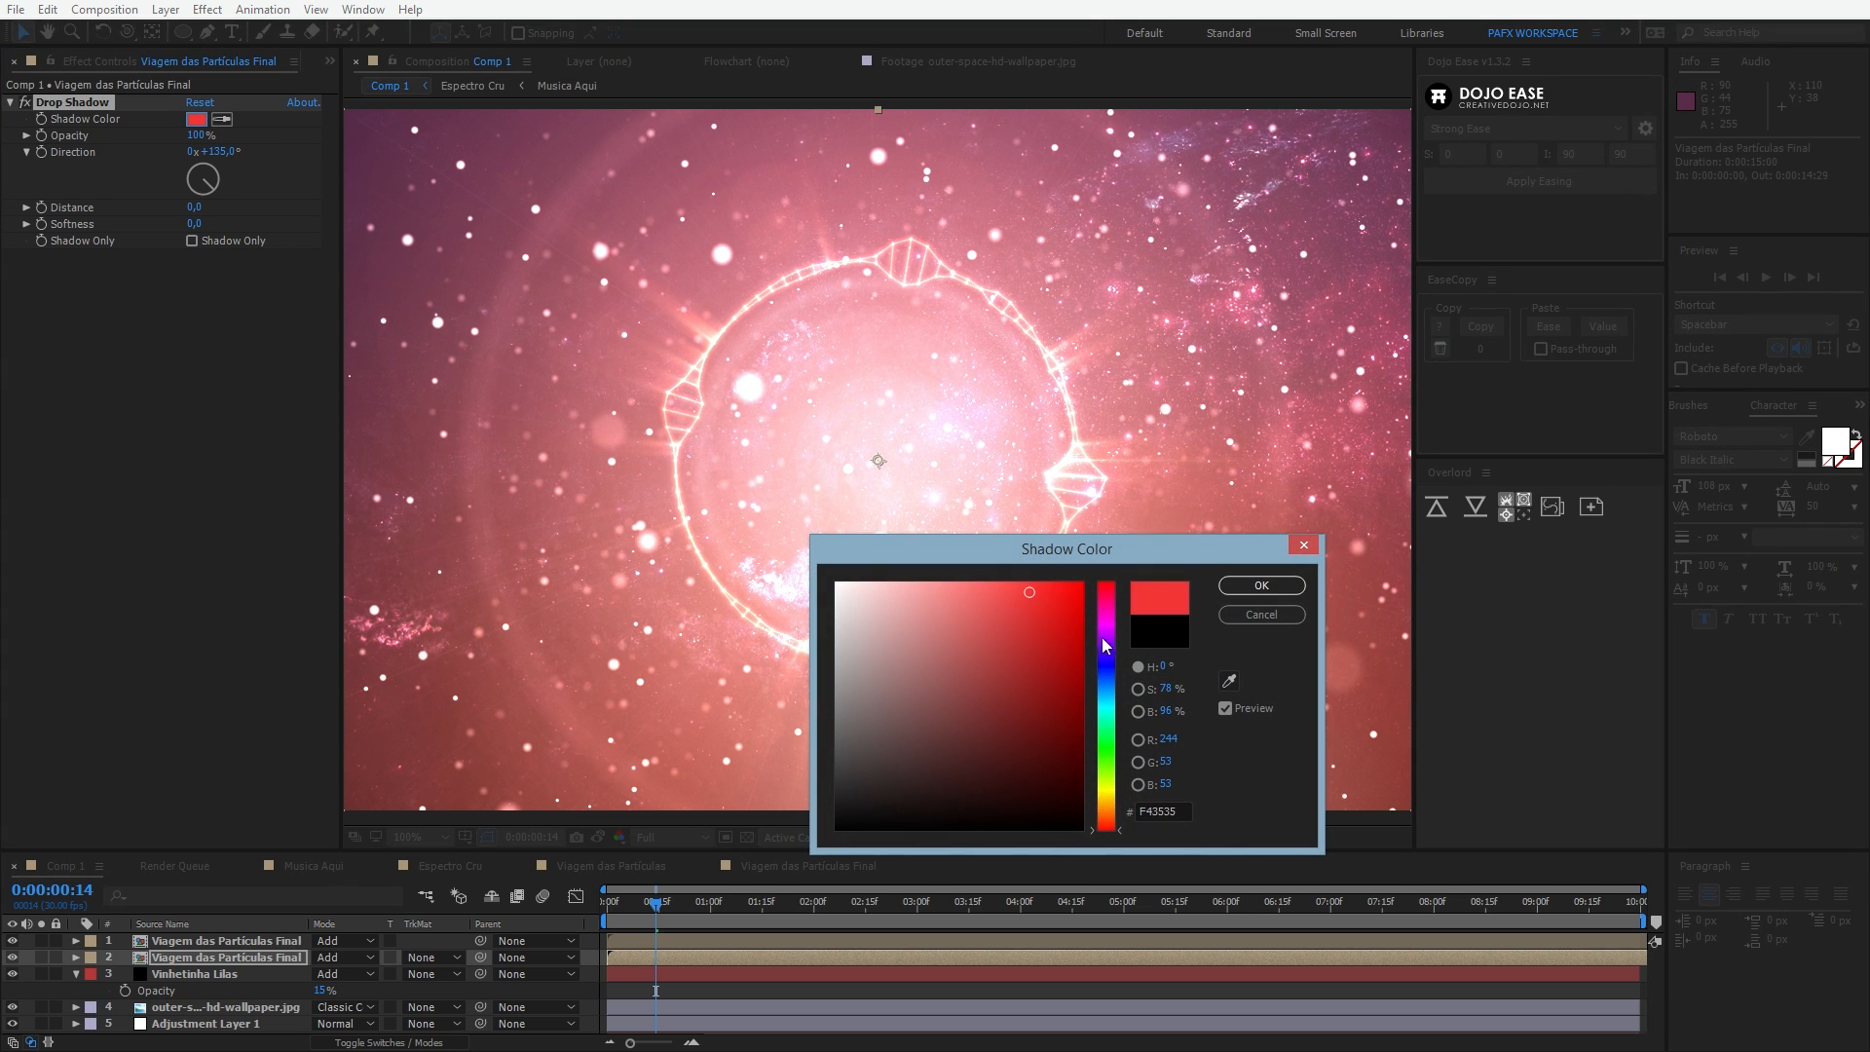
pyautogui.click(1110, 823)
pyautogui.moveTo(1111, 824); pyautogui.dragTo(1108, 817)
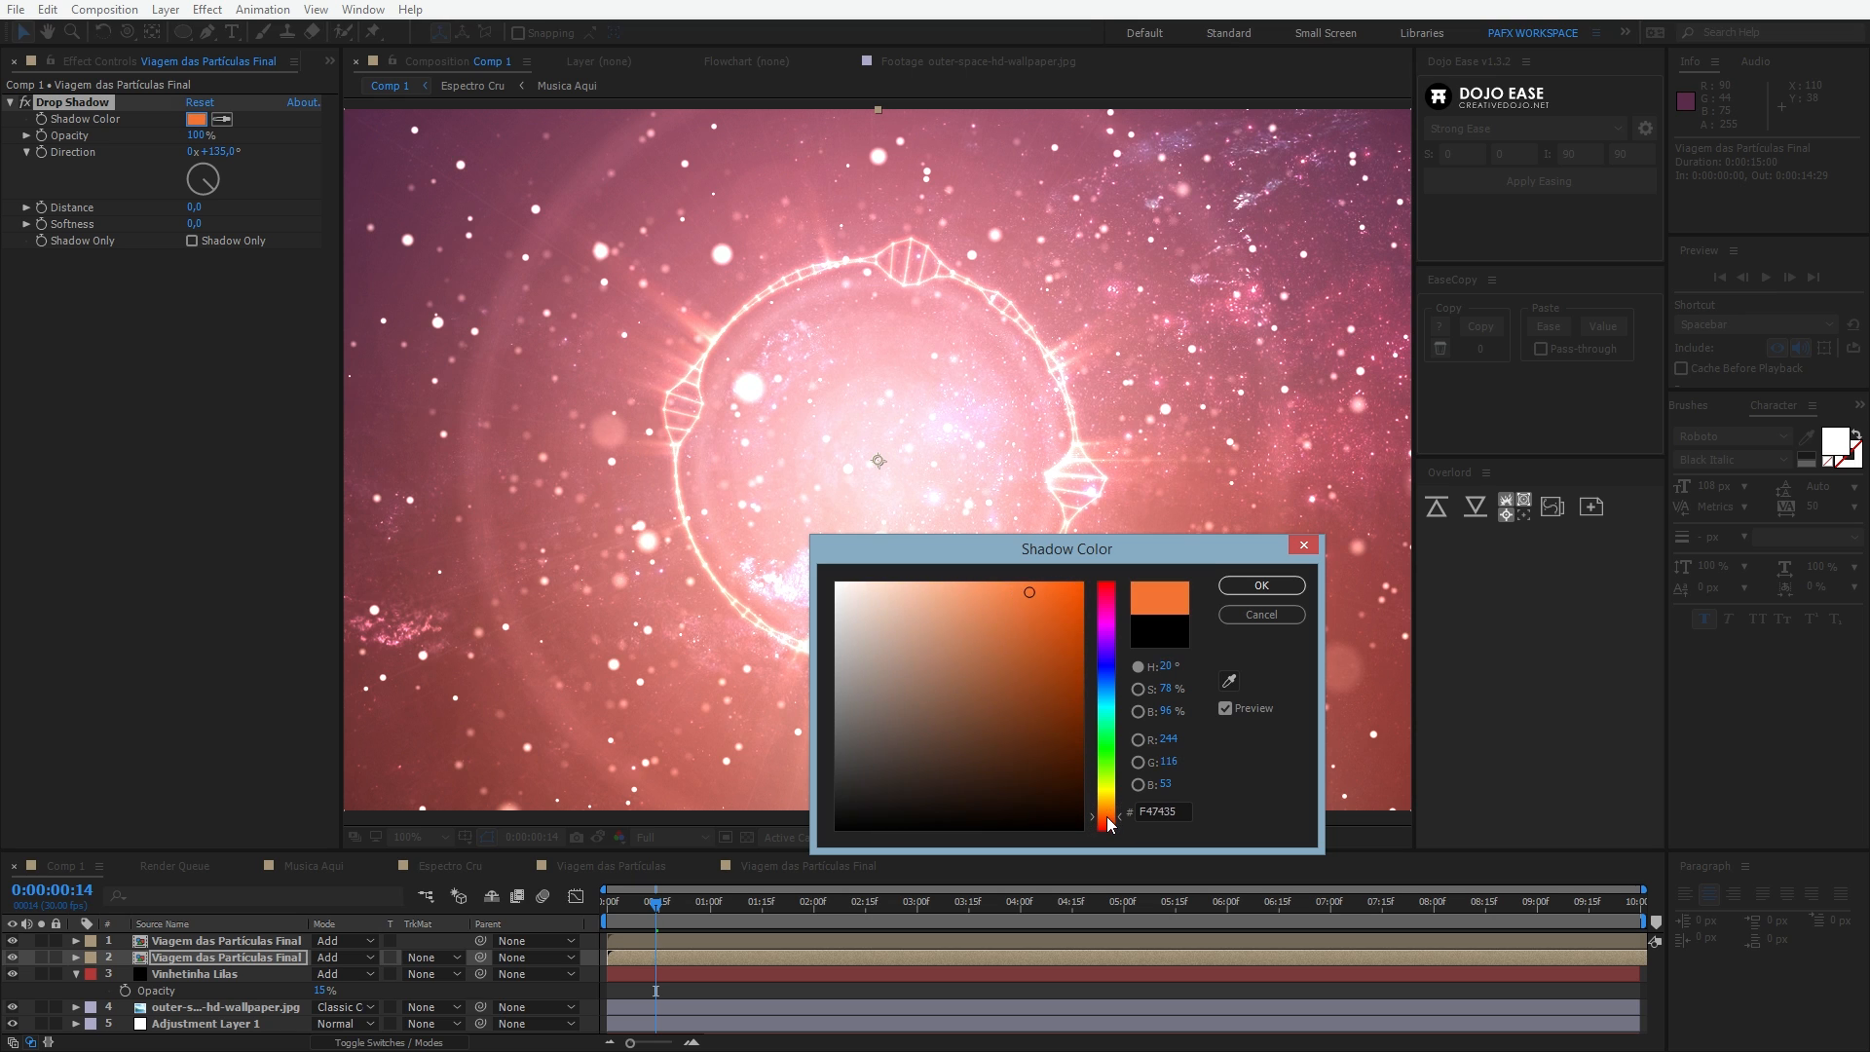
pyautogui.click(1251, 585)
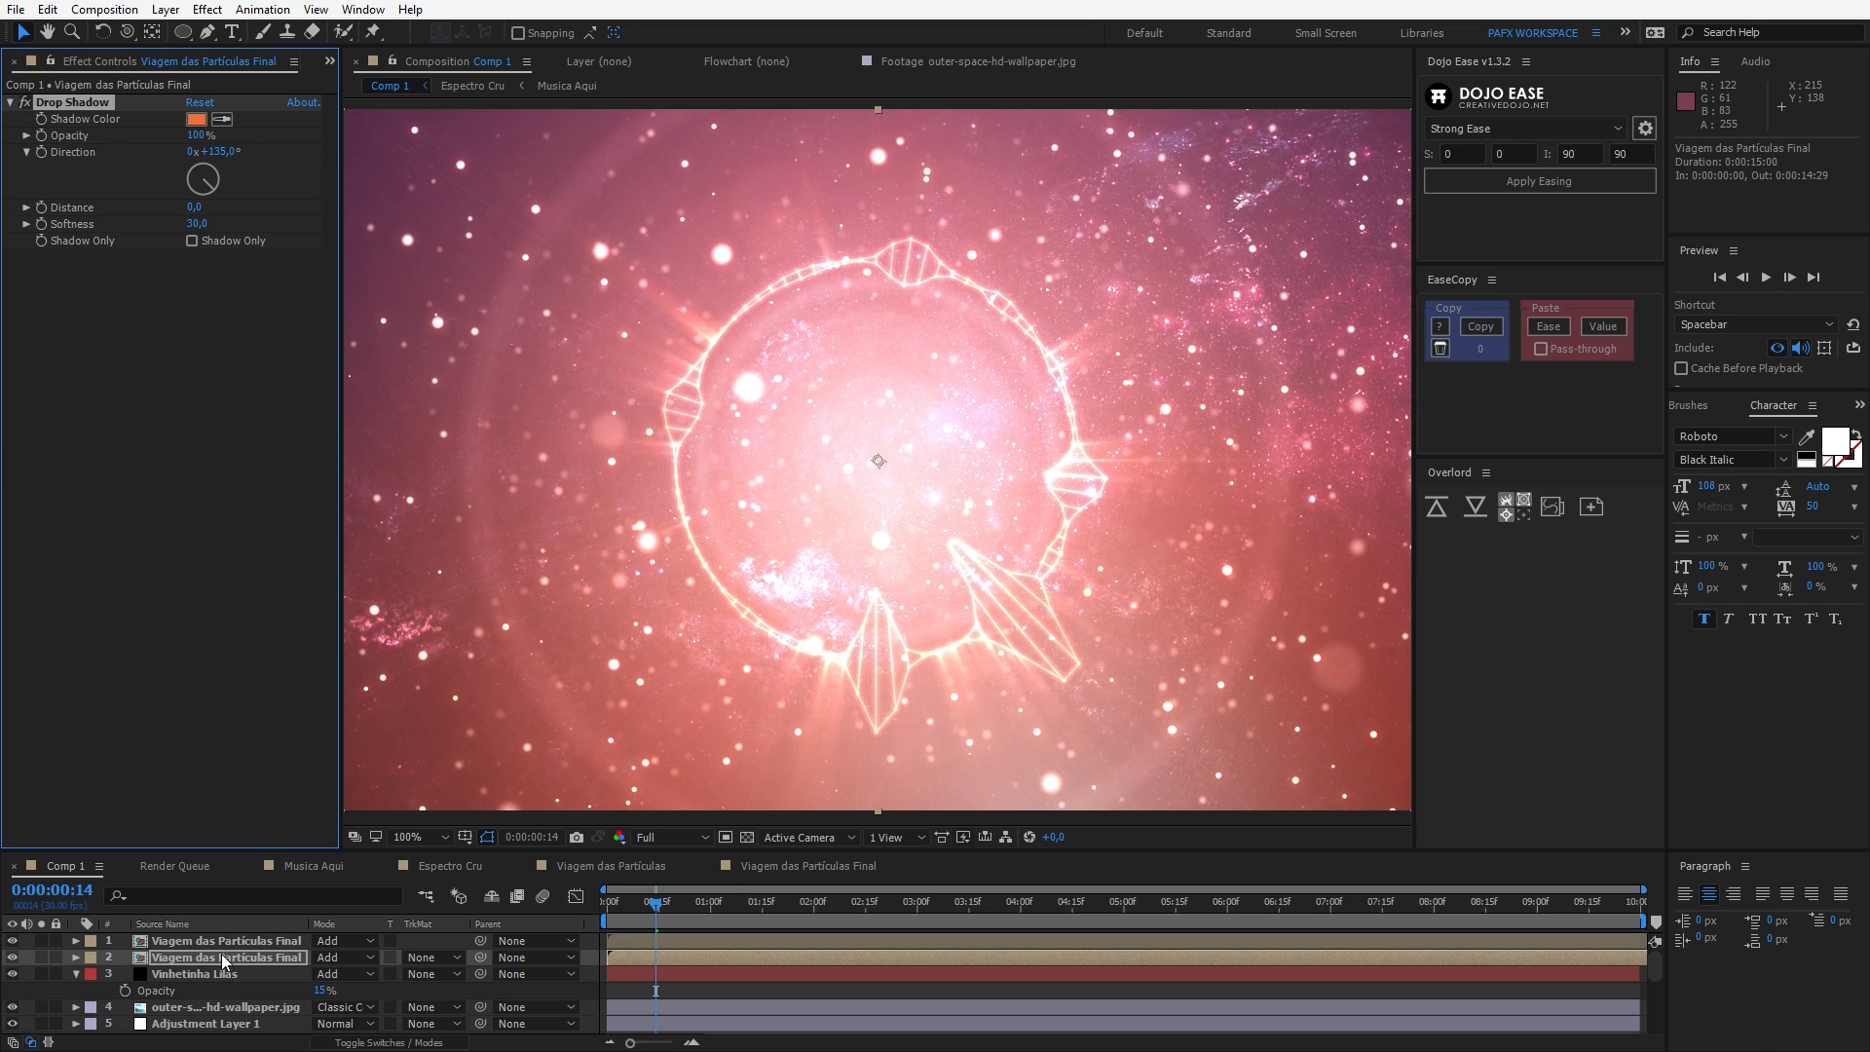
# Step: Enlarge the timeline area, deselect all layers, and check the glowing particles up close and across the whole frame
pyautogui.moveTo(290, 847); pyautogui.dragTo(298, 787)
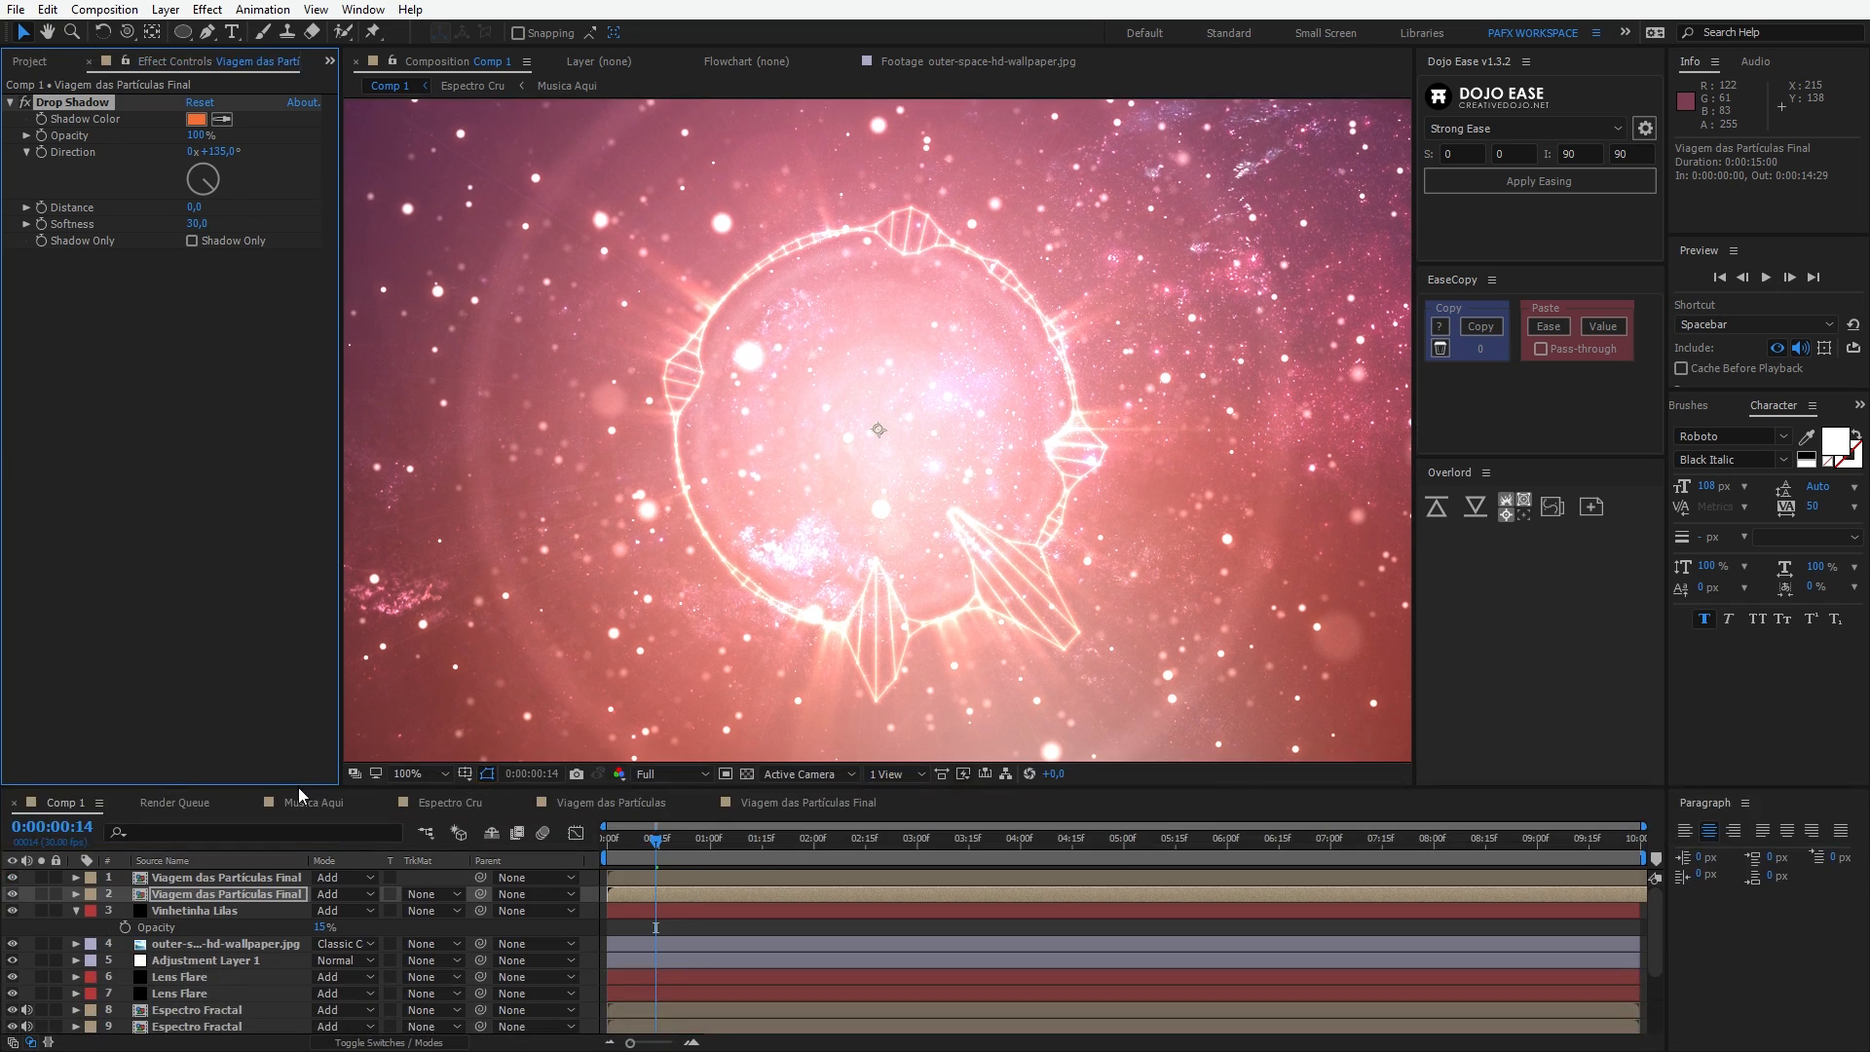
pyautogui.press(',')
pyautogui.click(835, 914)
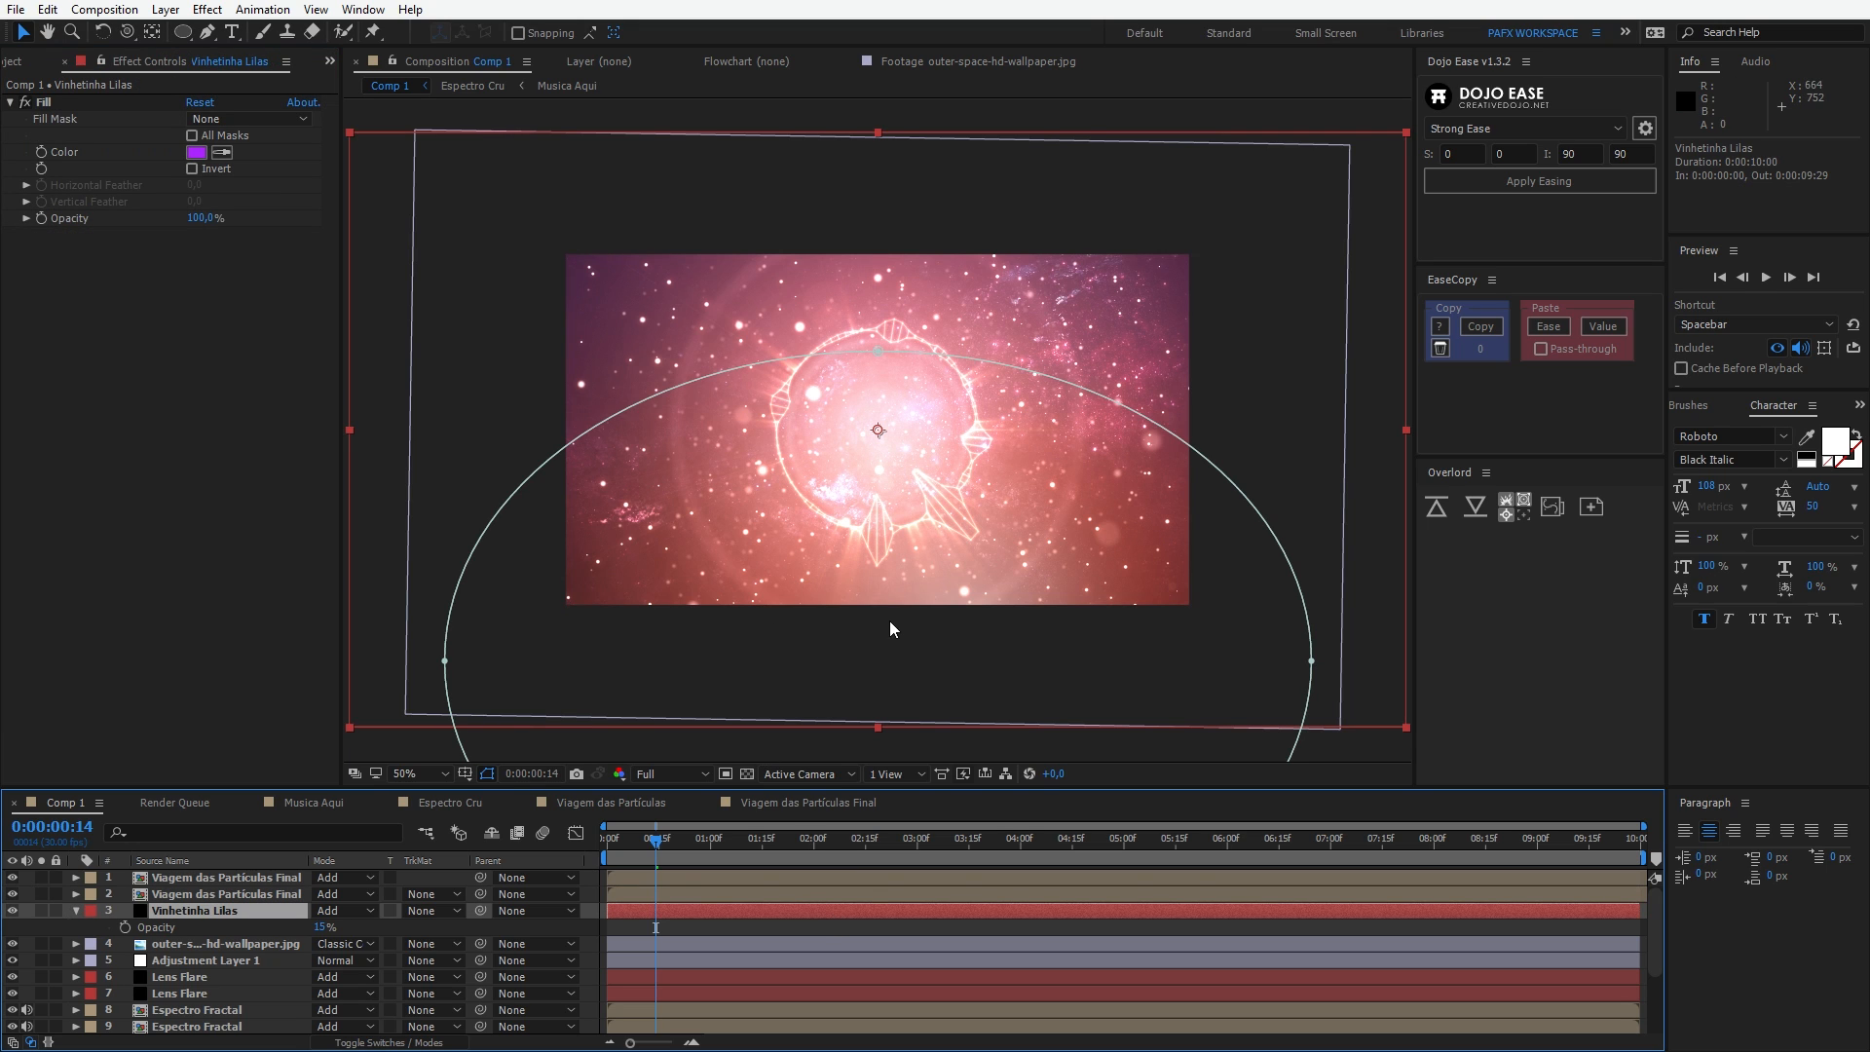
pyautogui.press('F2')
pyautogui.press('.')
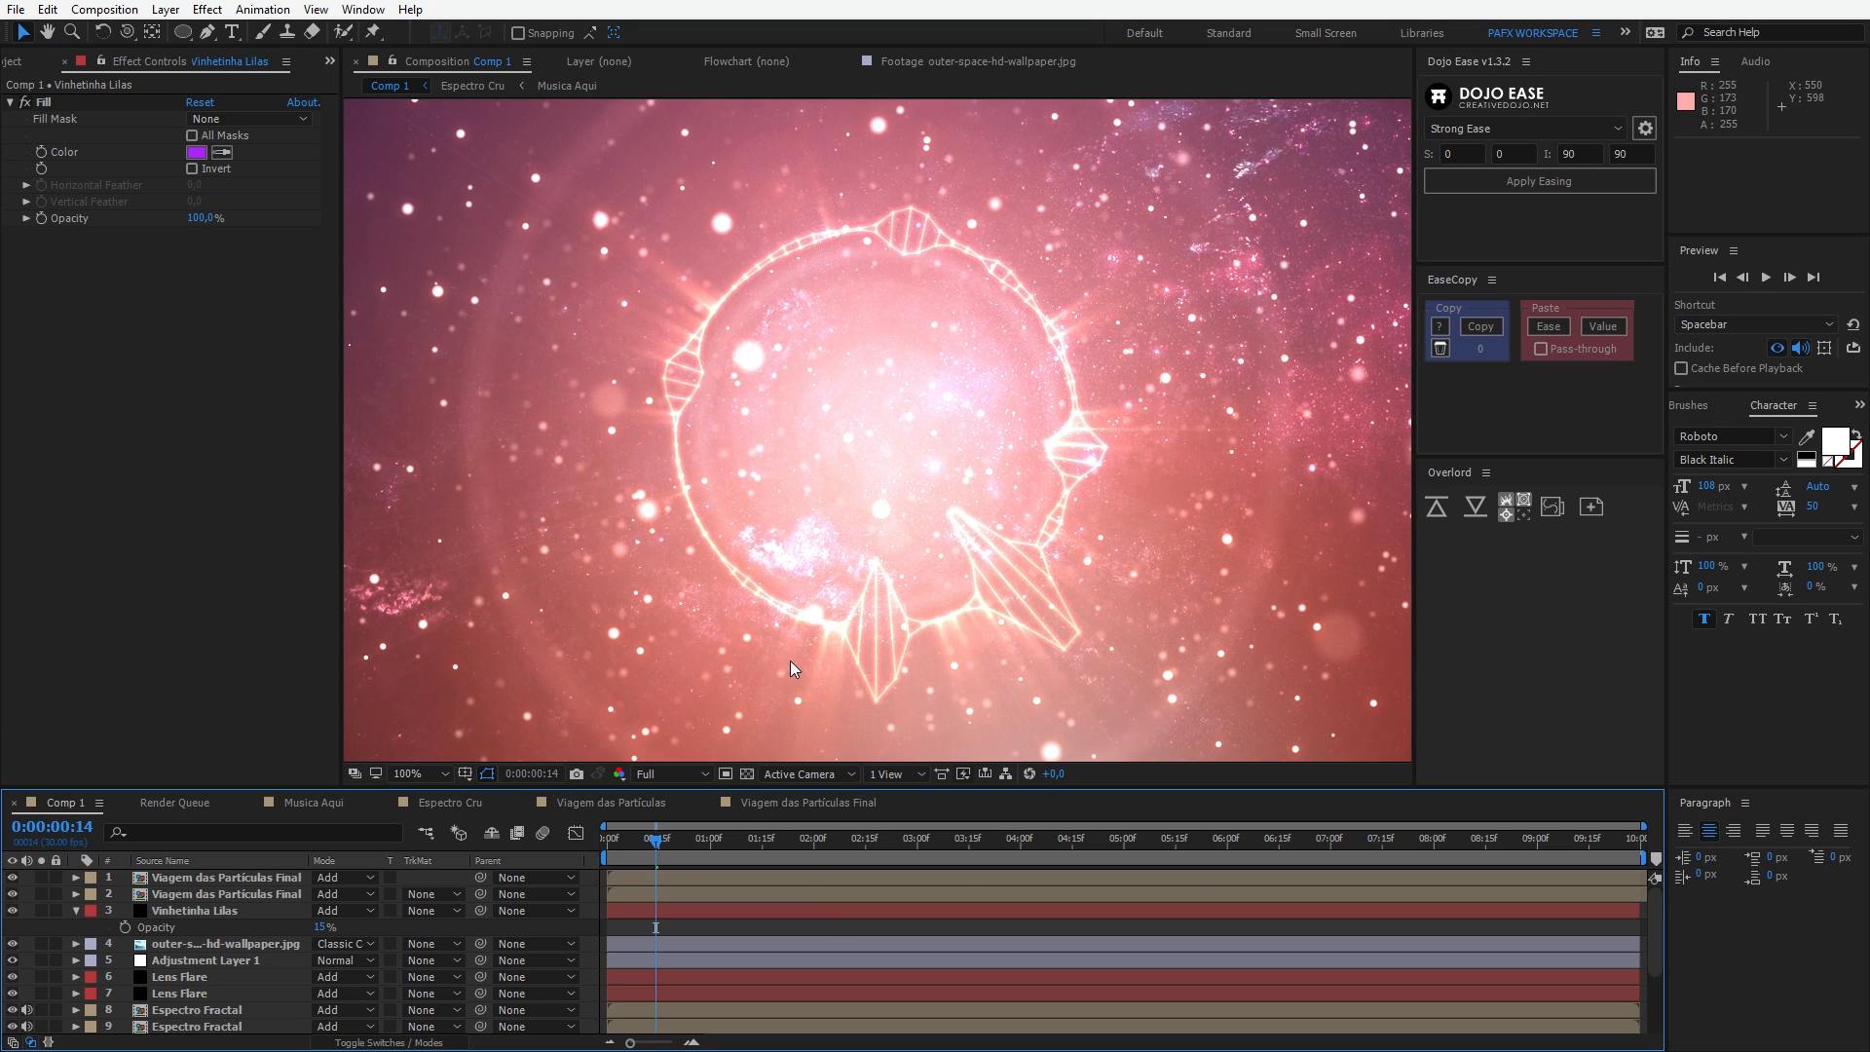
pyautogui.press(',')
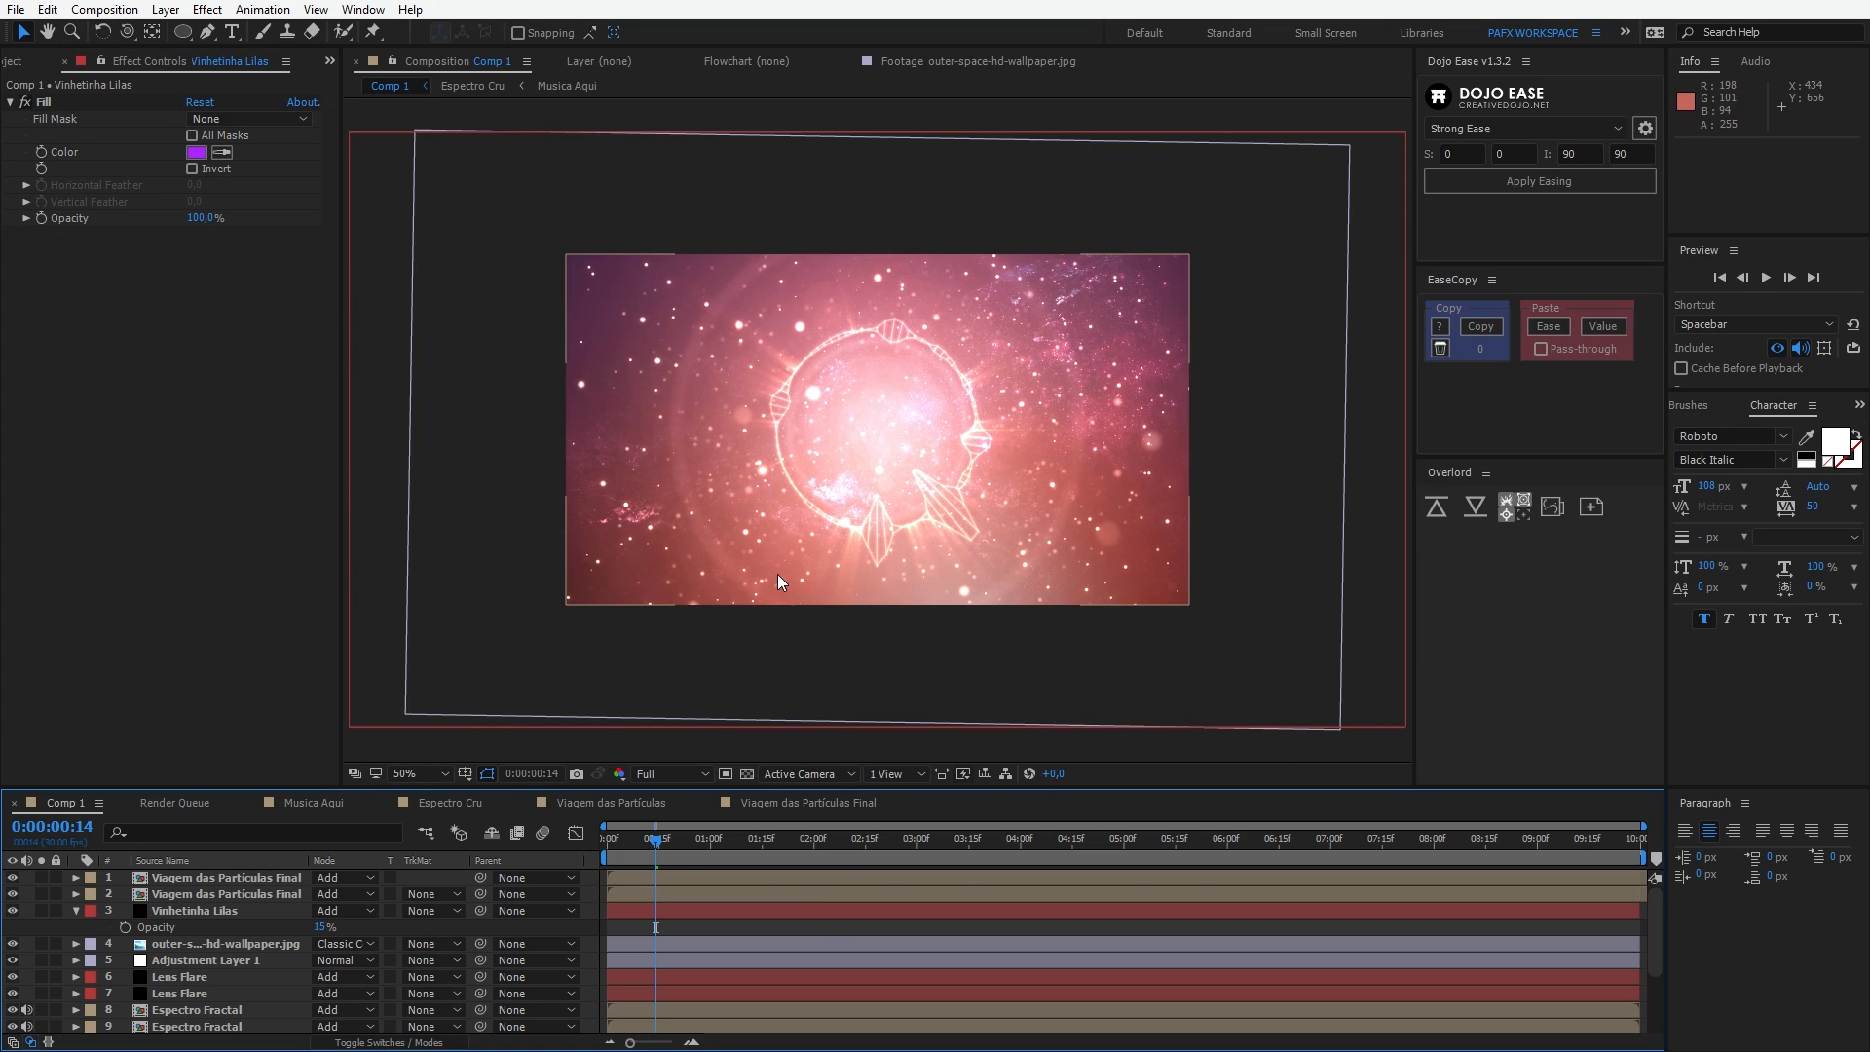
# Step: Set the particle Size to 1 in the Trapcode layer's Particular effect, inside the "Viagem das Partículas" composition
pyautogui.click(617, 802)
pyautogui.click(181, 912)
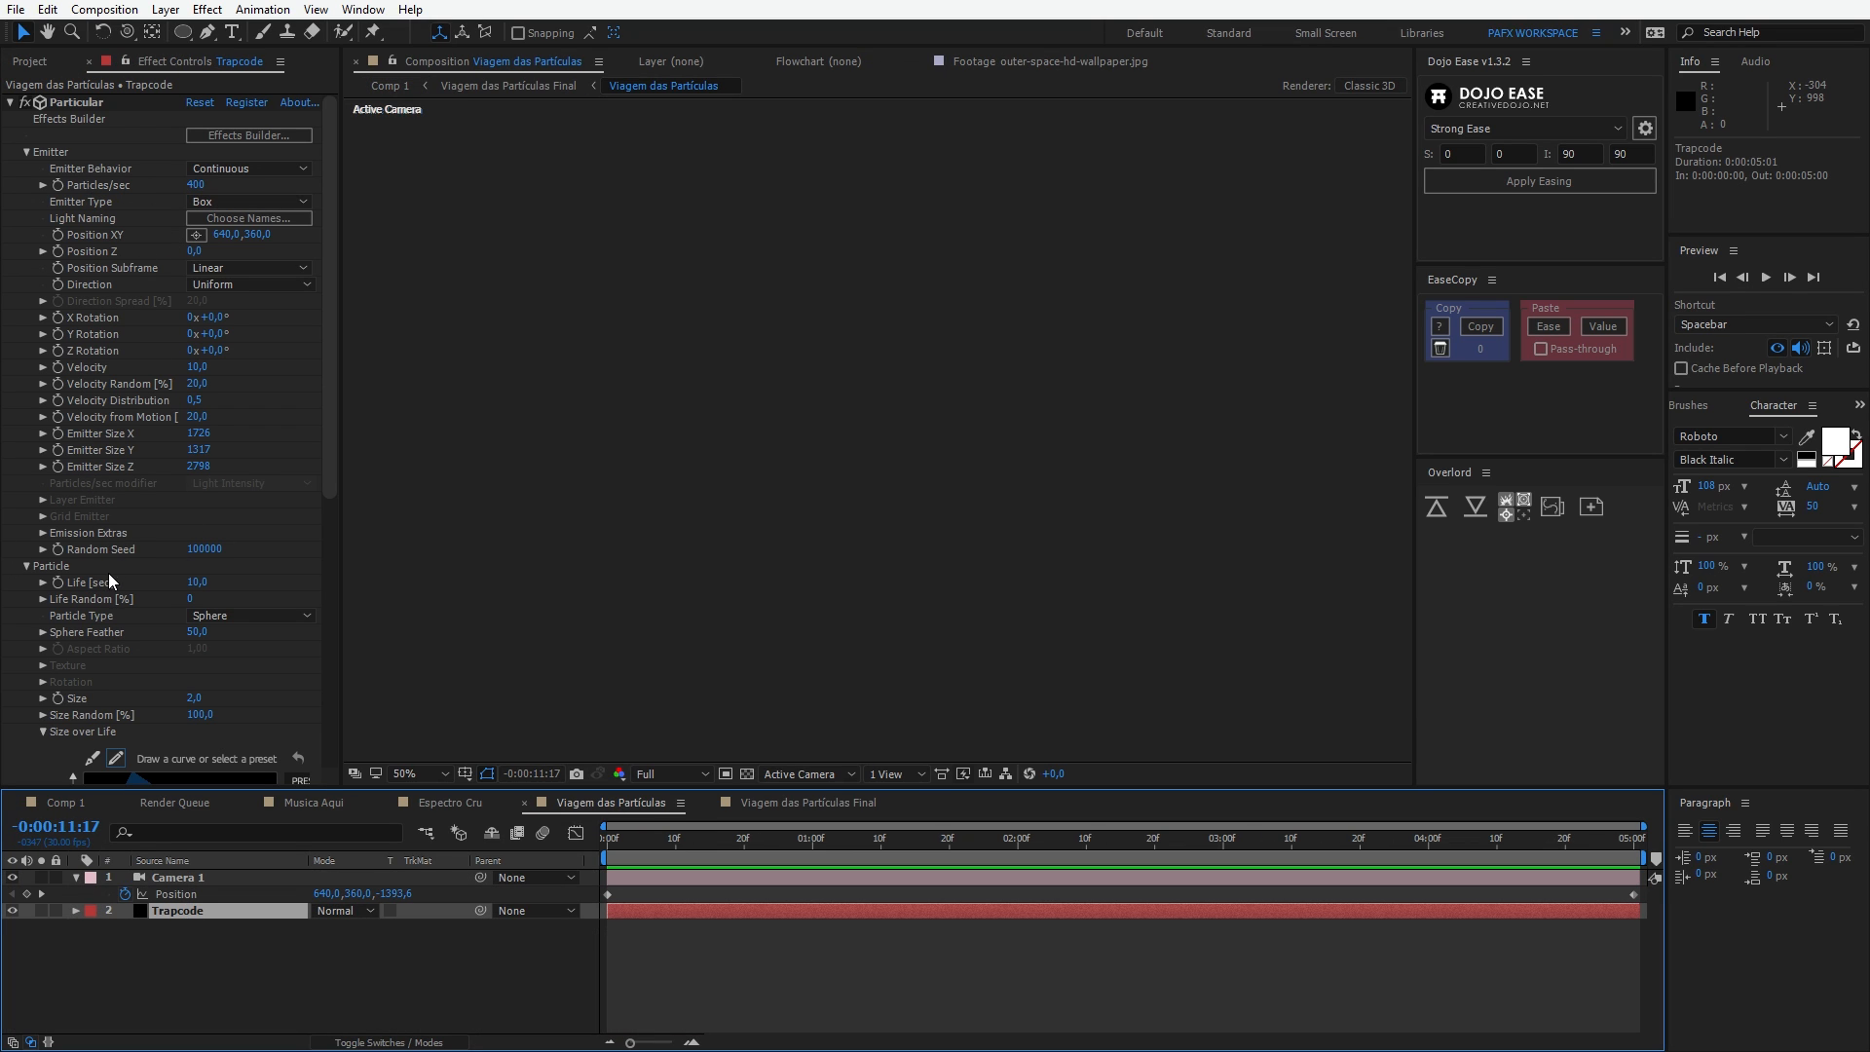
pyautogui.click(192, 698)
pyautogui.write('1')
pyautogui.press('Return')
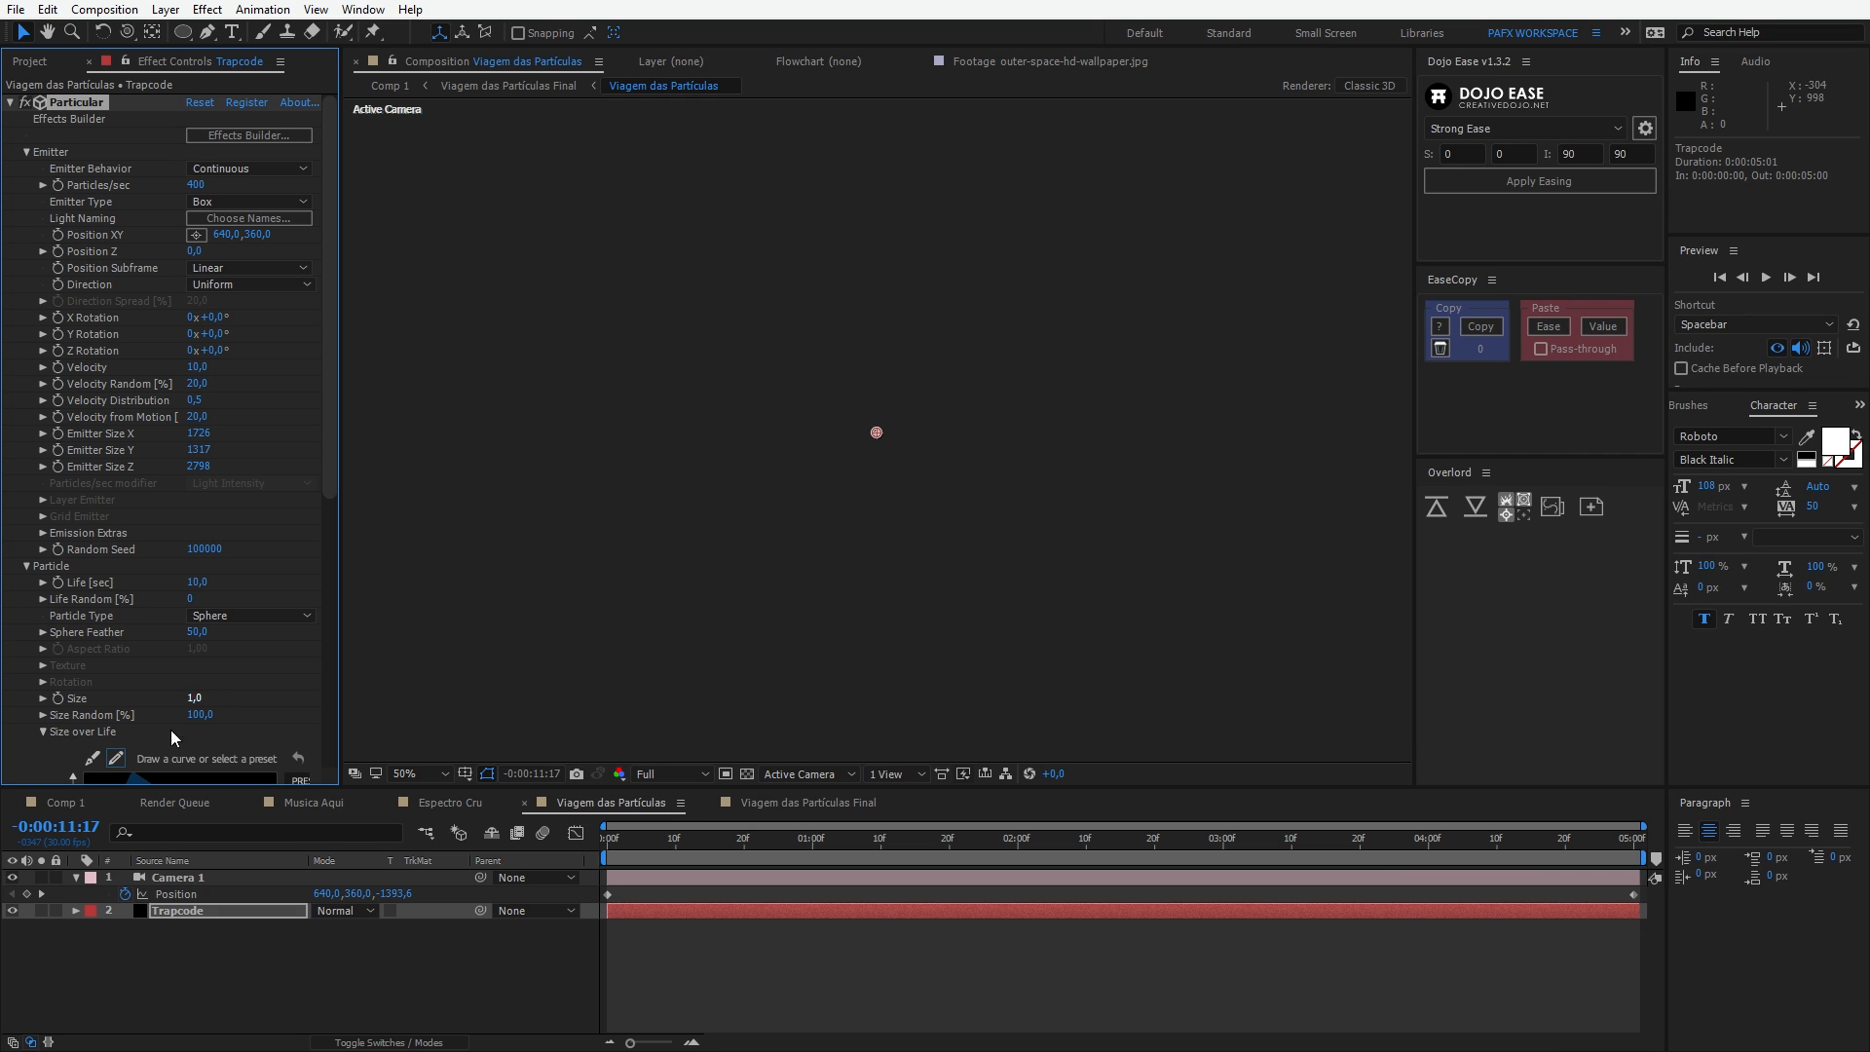
# Step: Return to Comp 1 and preview the smaller particles in motion, both up close and across the whole frame
pyautogui.click(68, 803)
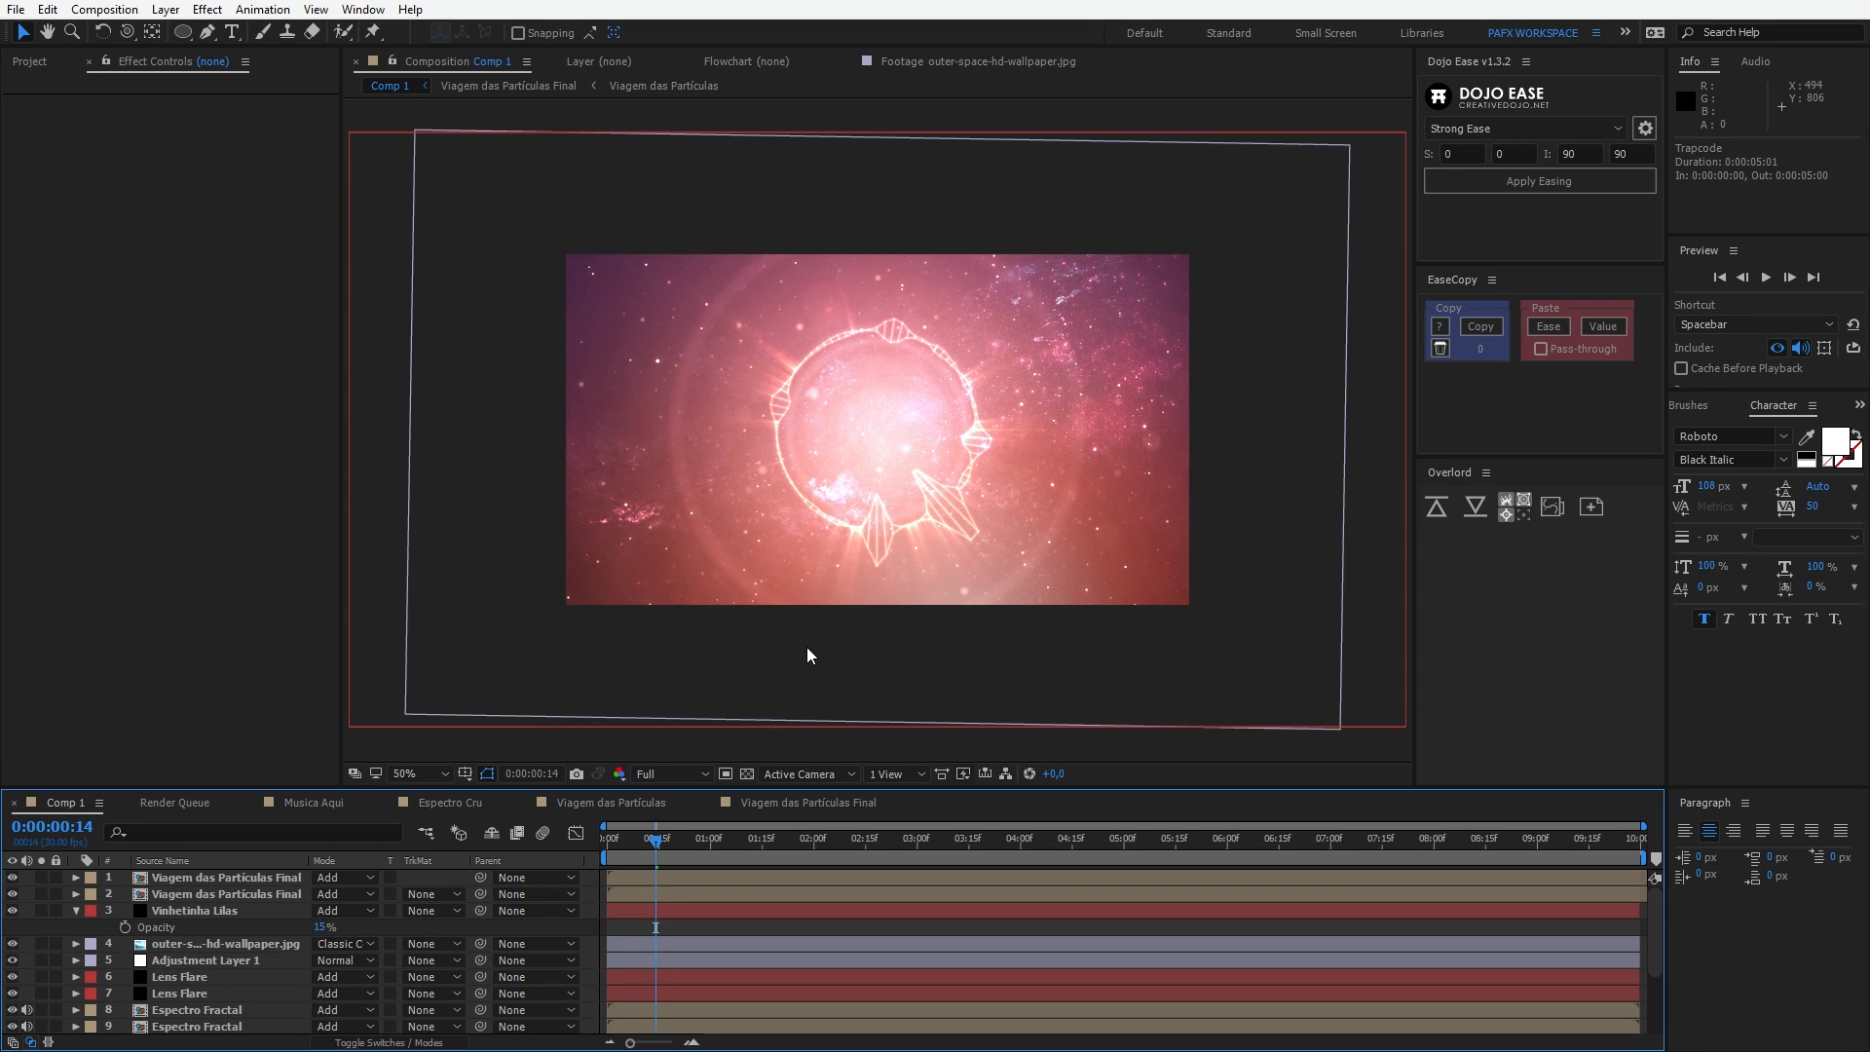
pyautogui.press('/')
pyautogui.press('space')
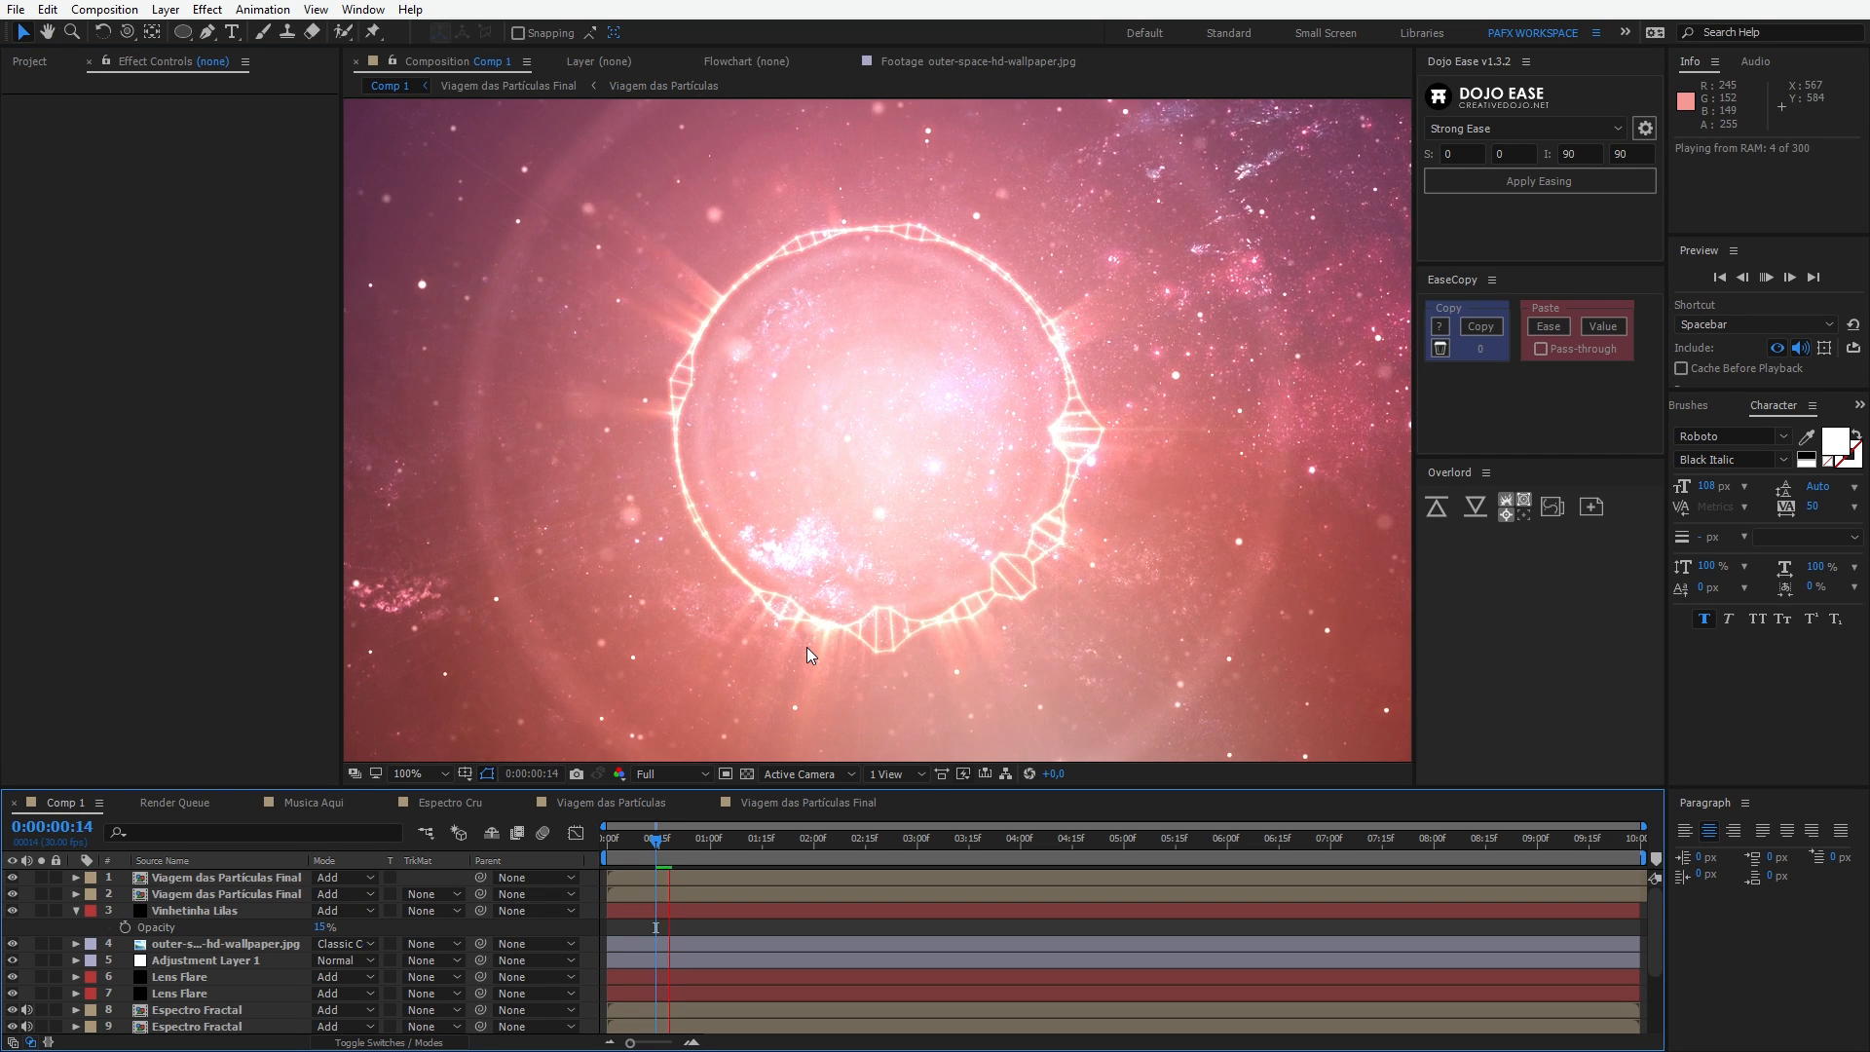
pyautogui.press(',')
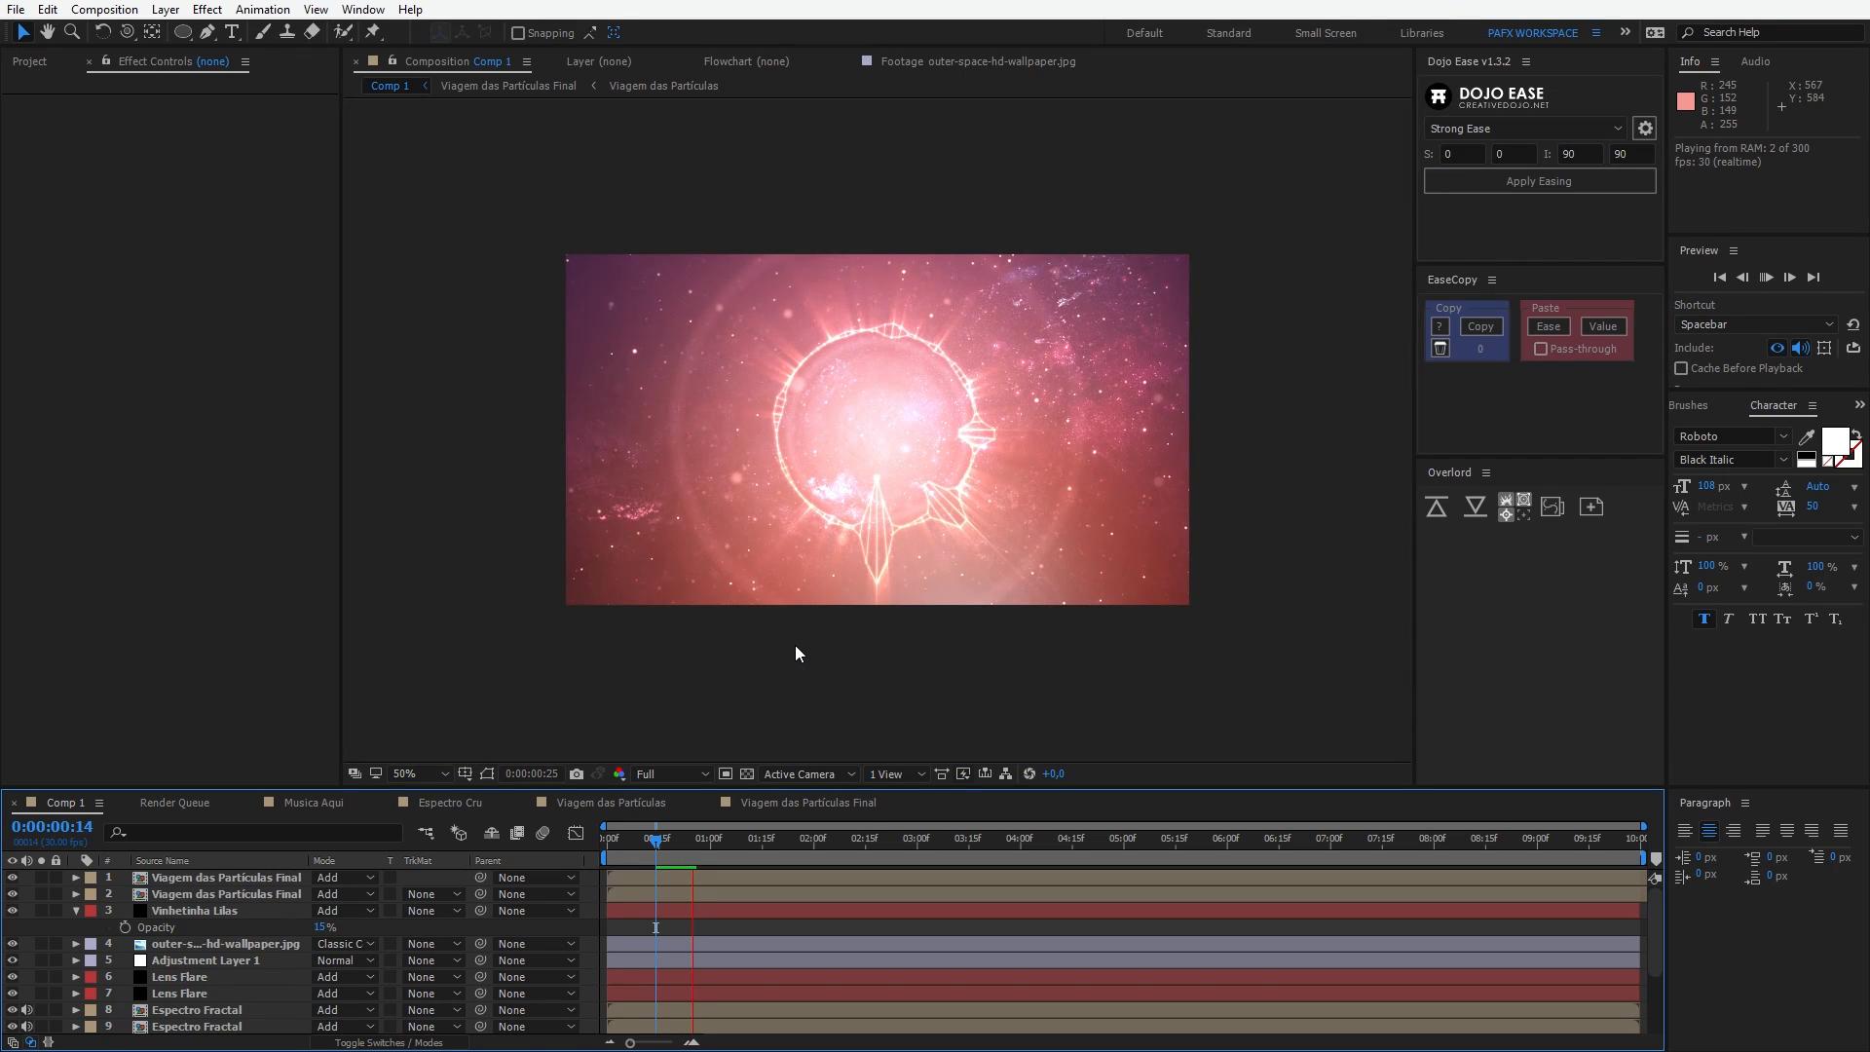
pyautogui.press('space')
pyautogui.press('/')
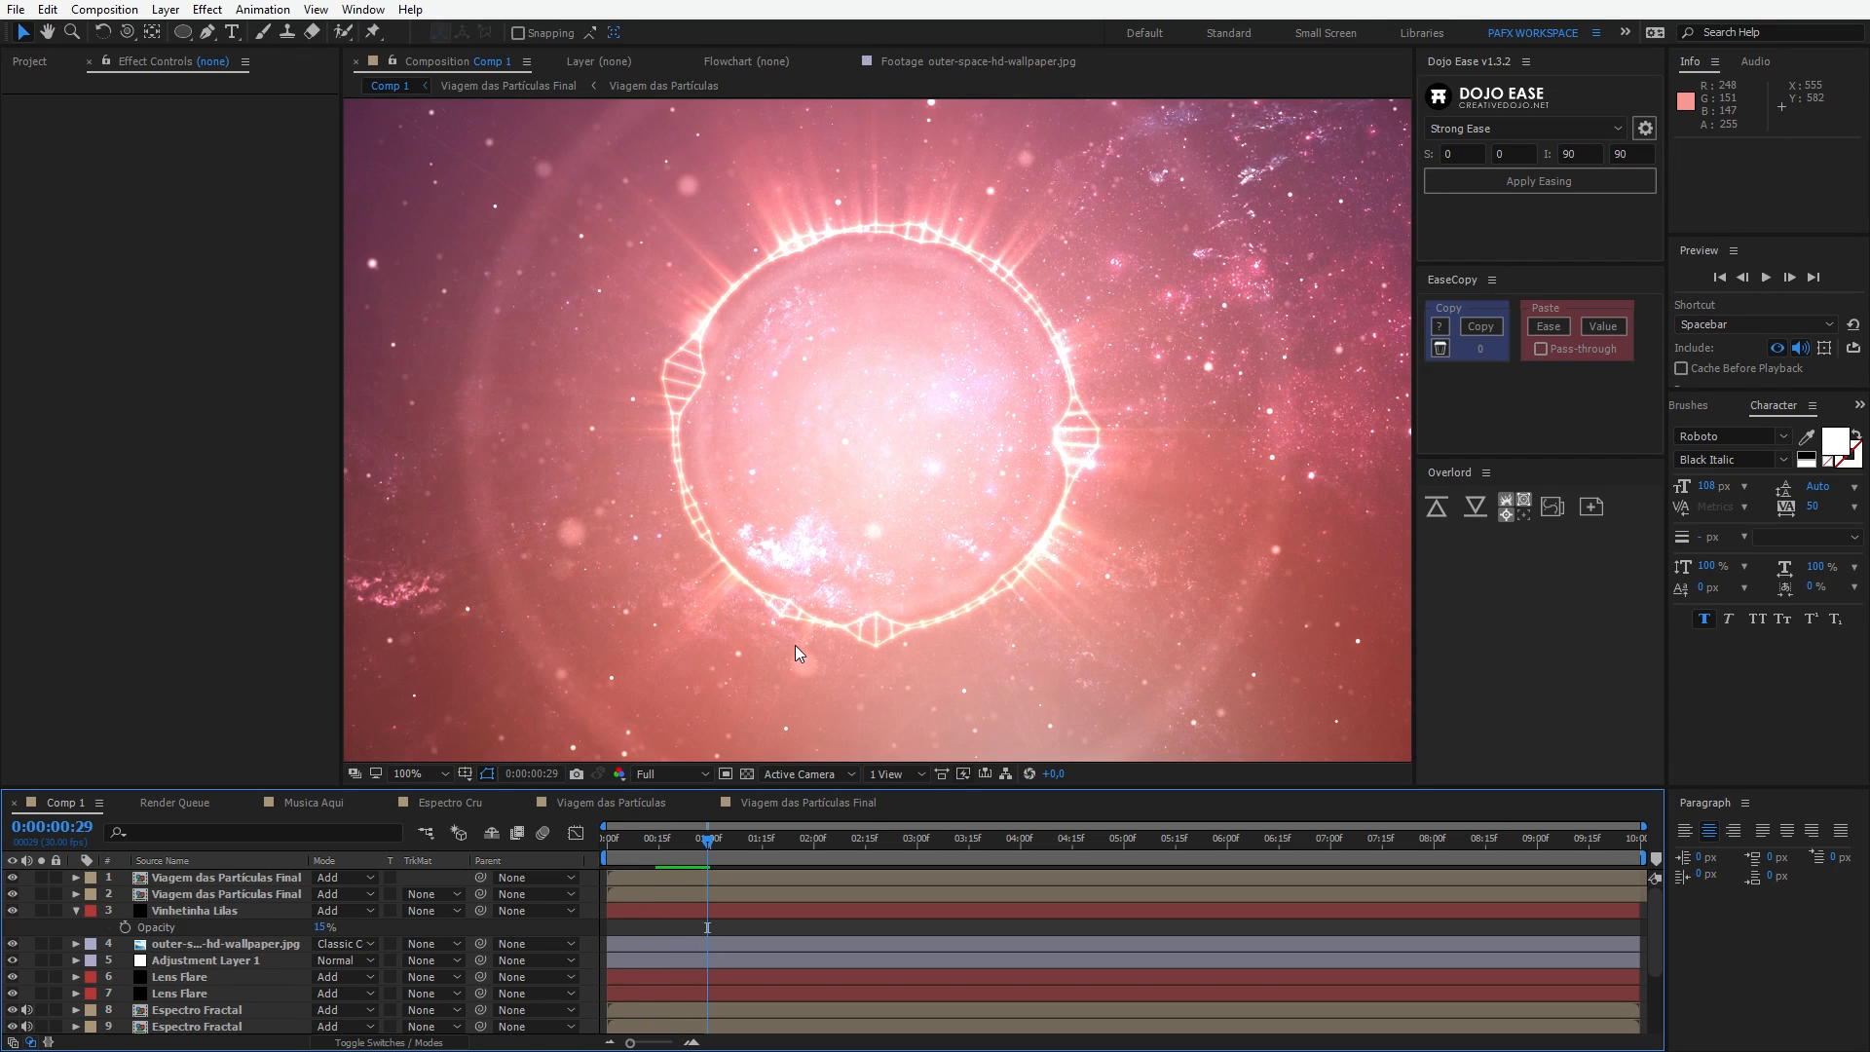
# Step: Duplicate the top "Viagem das Partículas Final" layer and apply CC Radial Fast Blur to the copy on layer 1
pyautogui.click(242, 893)
pyautogui.click(242, 877)
pyautogui.press(',')
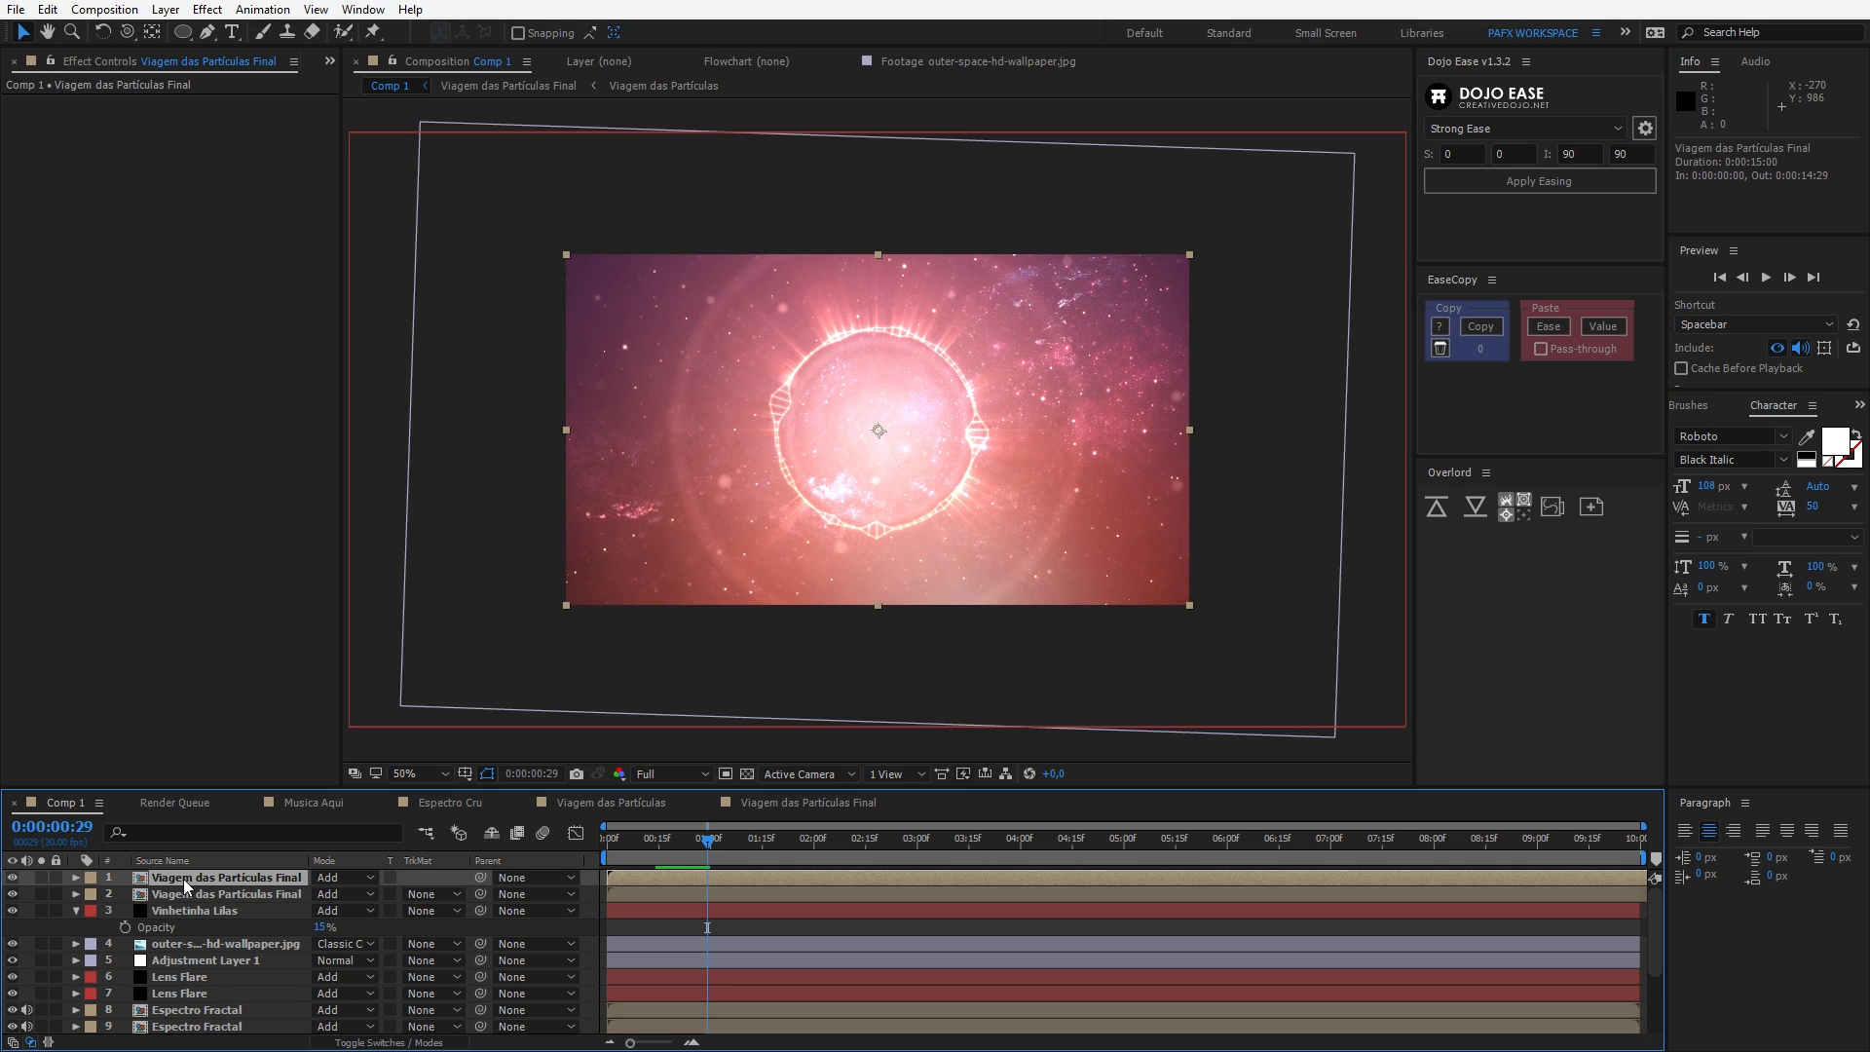
pyautogui.hotkey('ctrl', 'd')
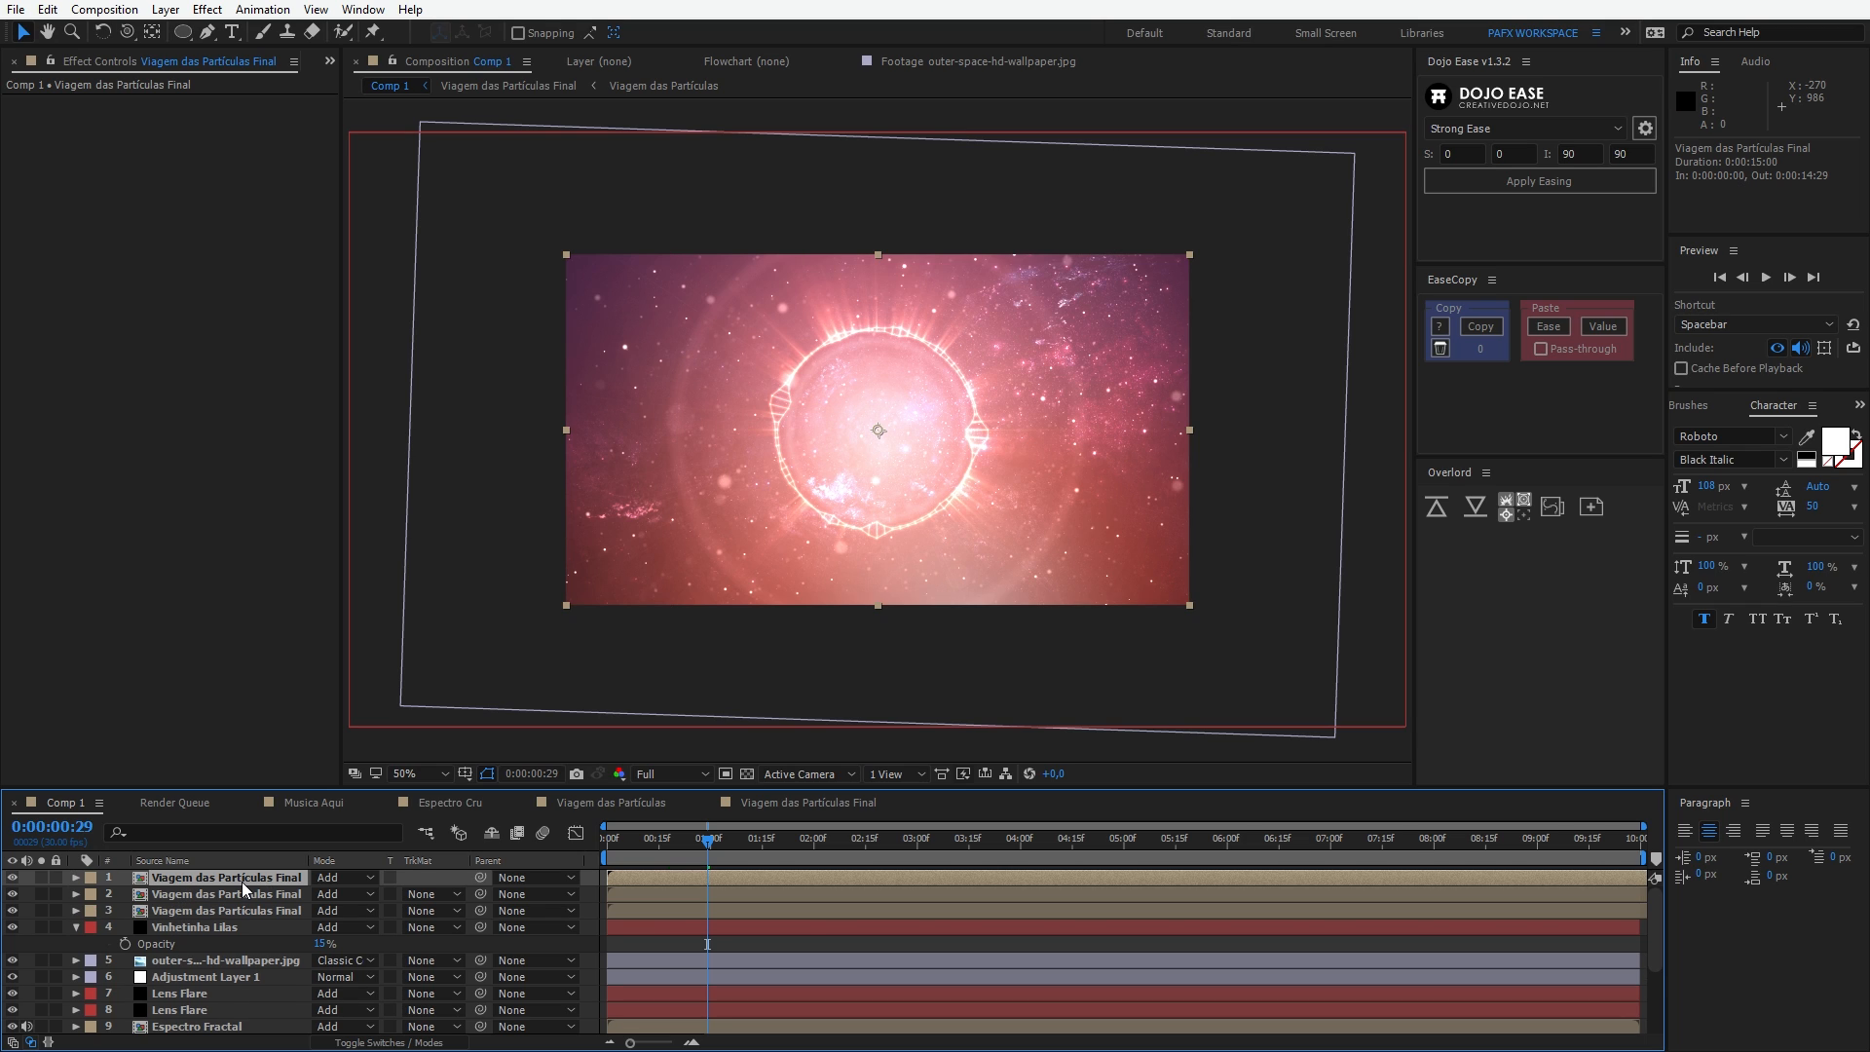
pyautogui.click(220, 15)
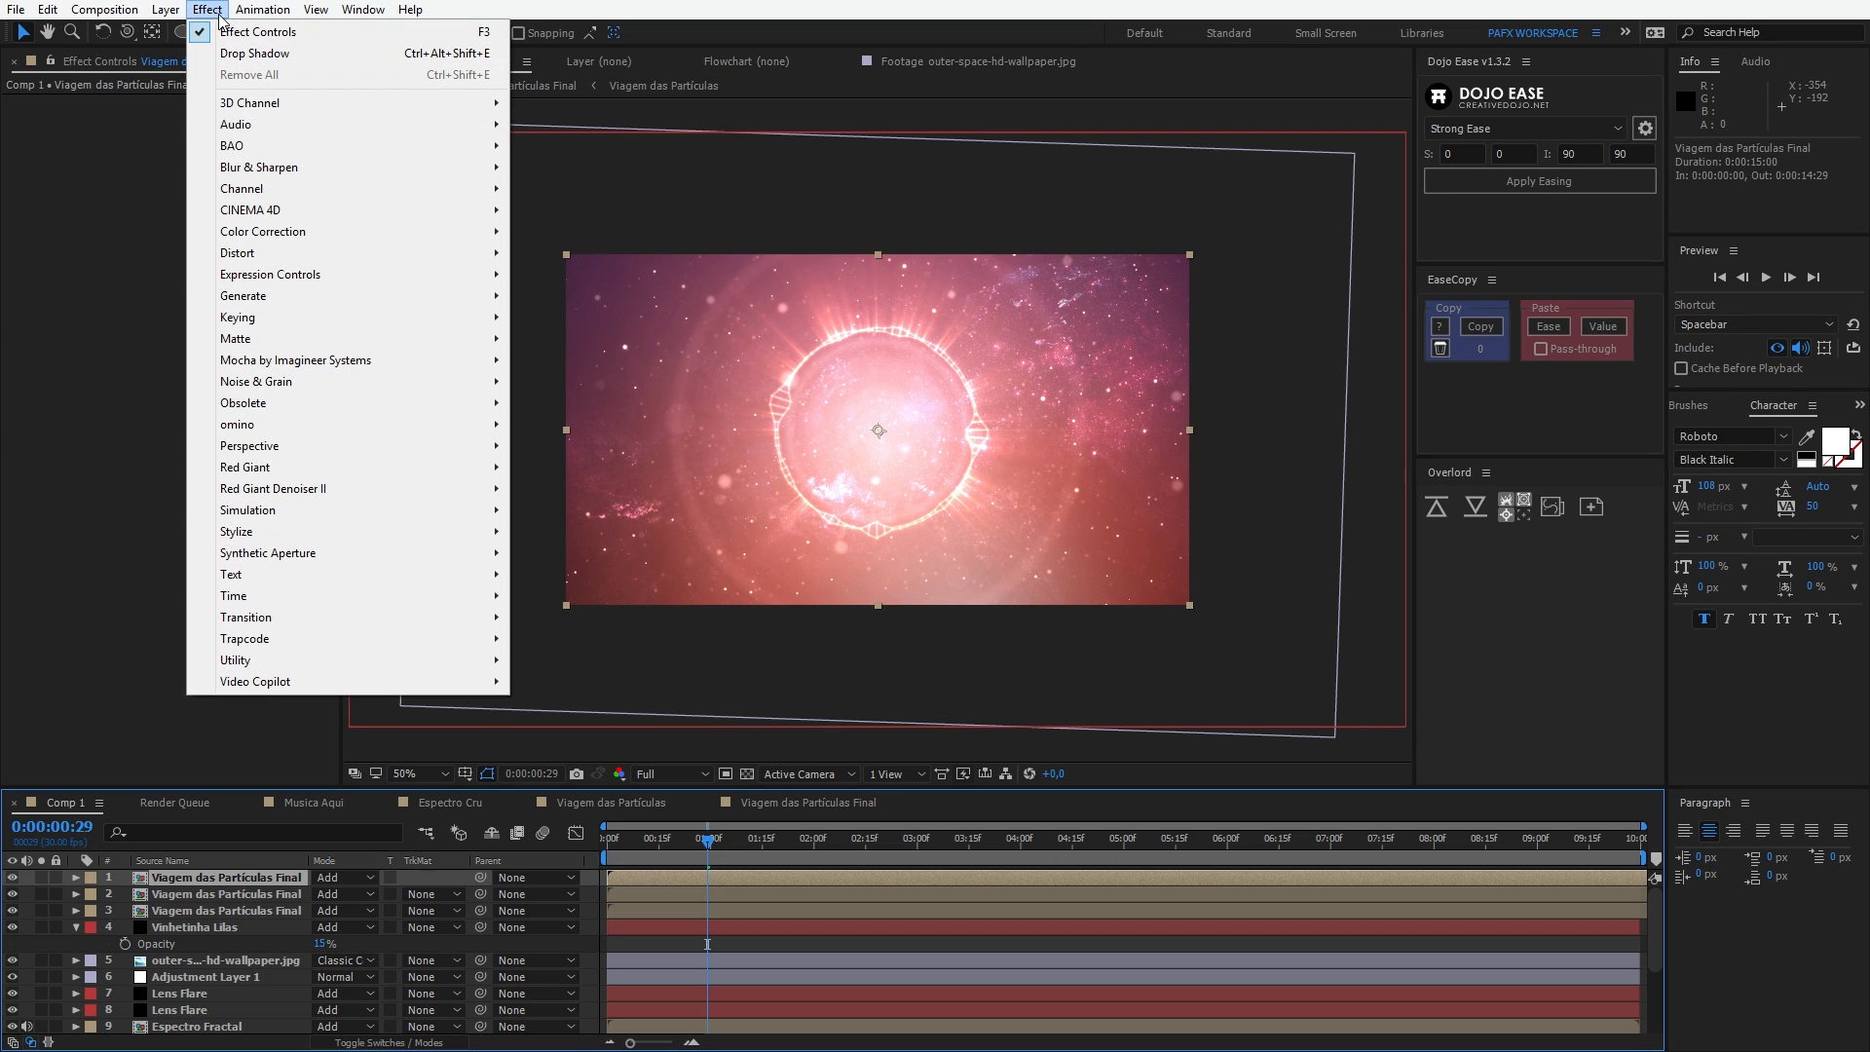
pyautogui.moveTo(263, 175)
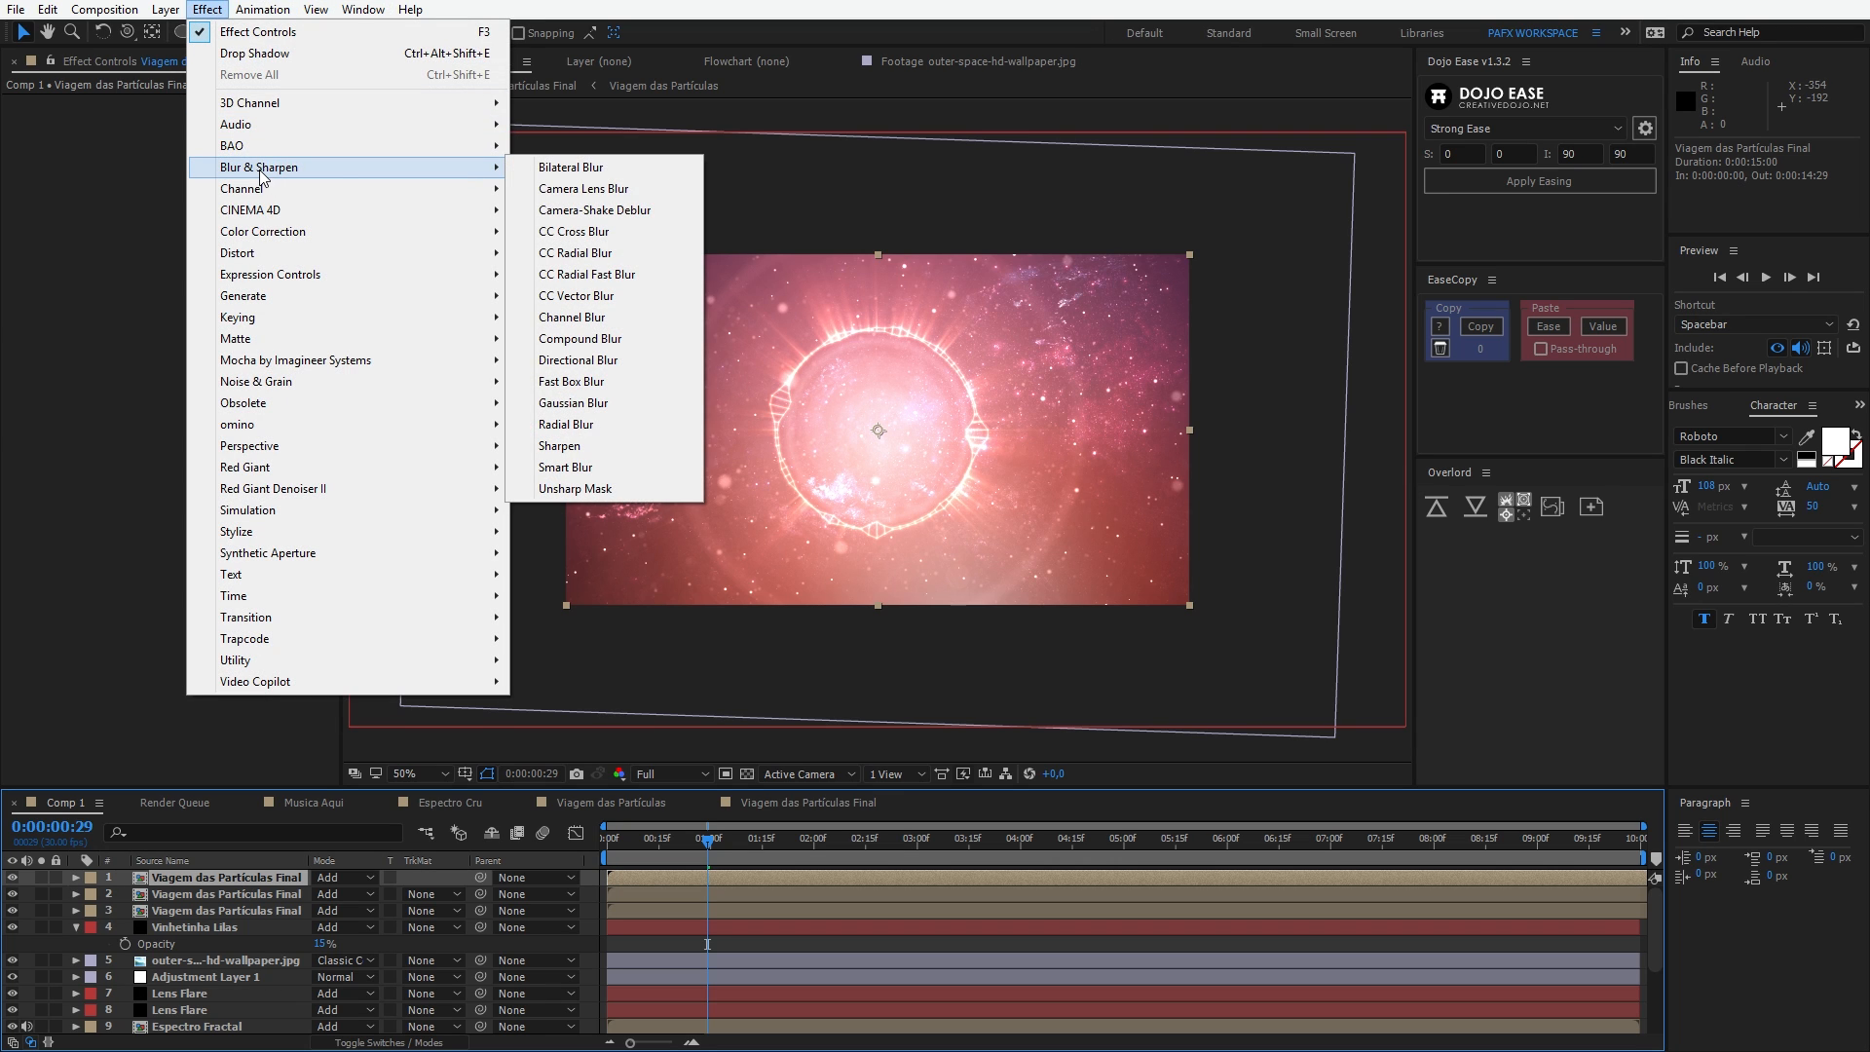
pyautogui.click(581, 278)
pyautogui.press('/')
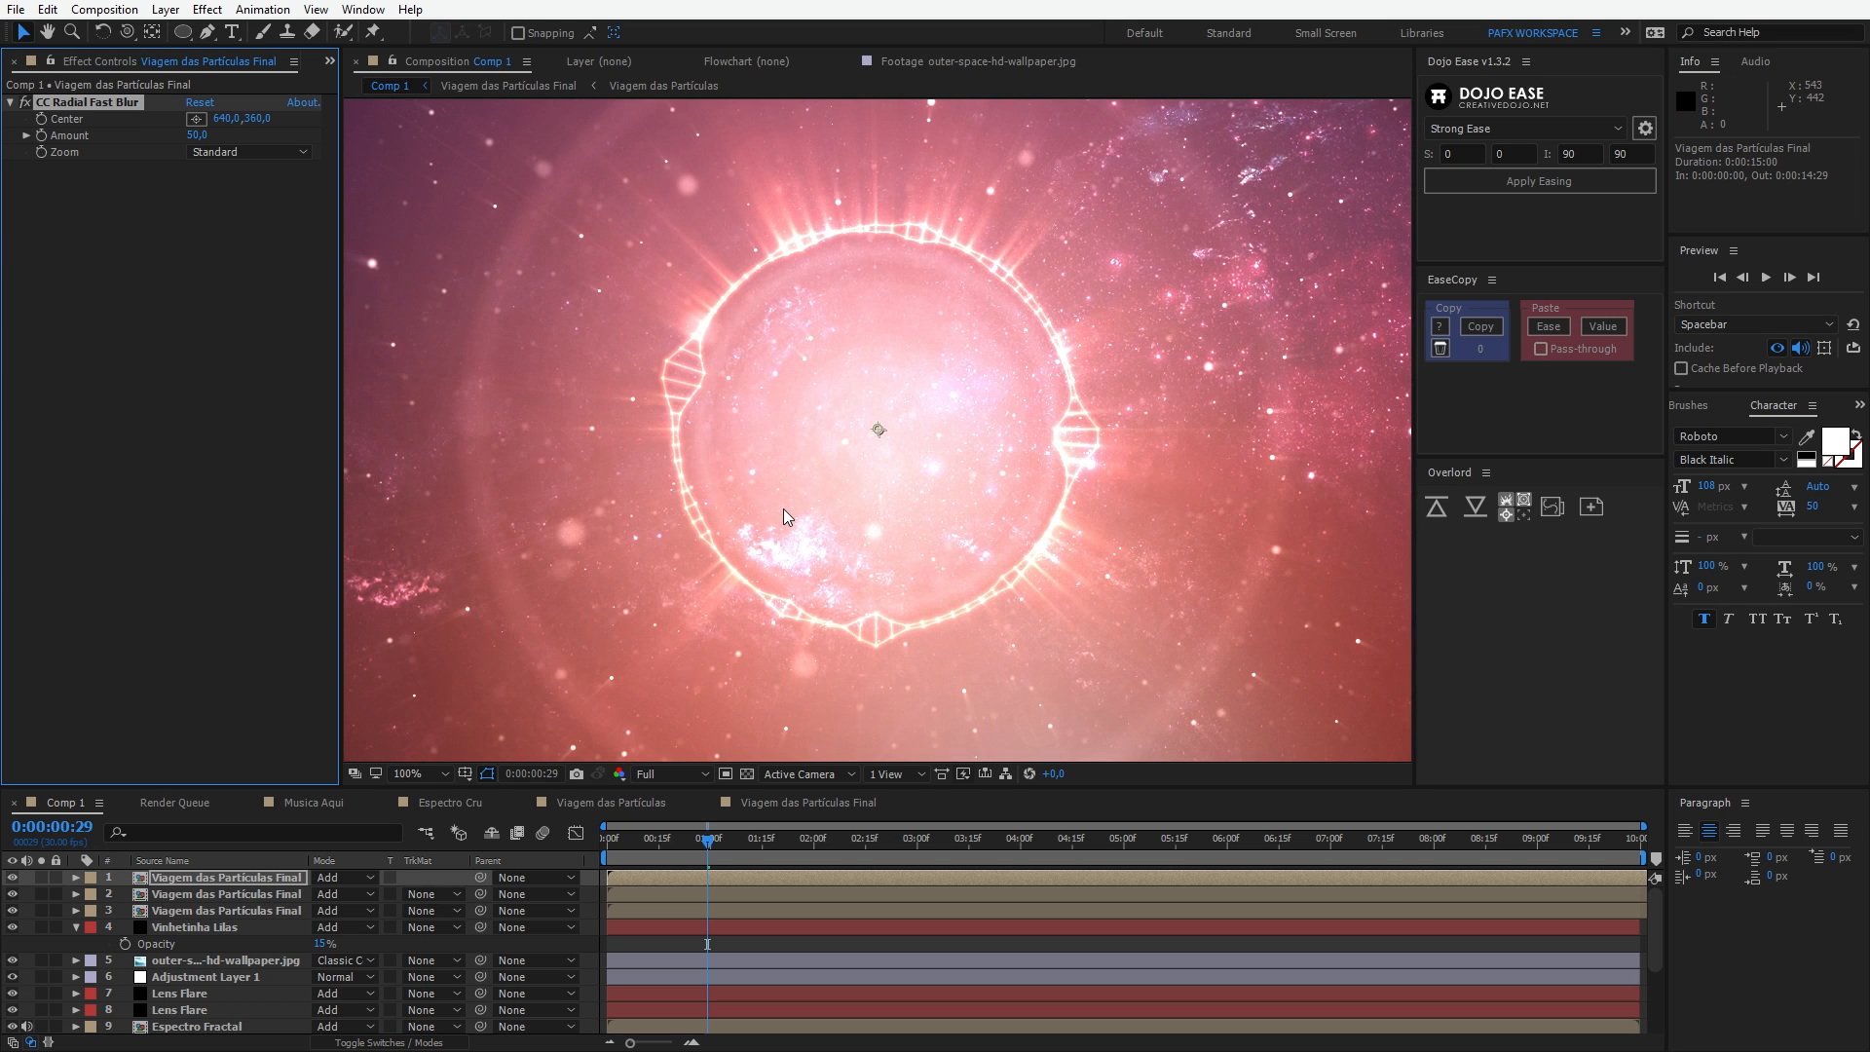
# Step: Set the CC Radial Fast Blur's Zoom option to Brightest and its Amount to 75.7
pyautogui.press(',')
pyautogui.press(',')
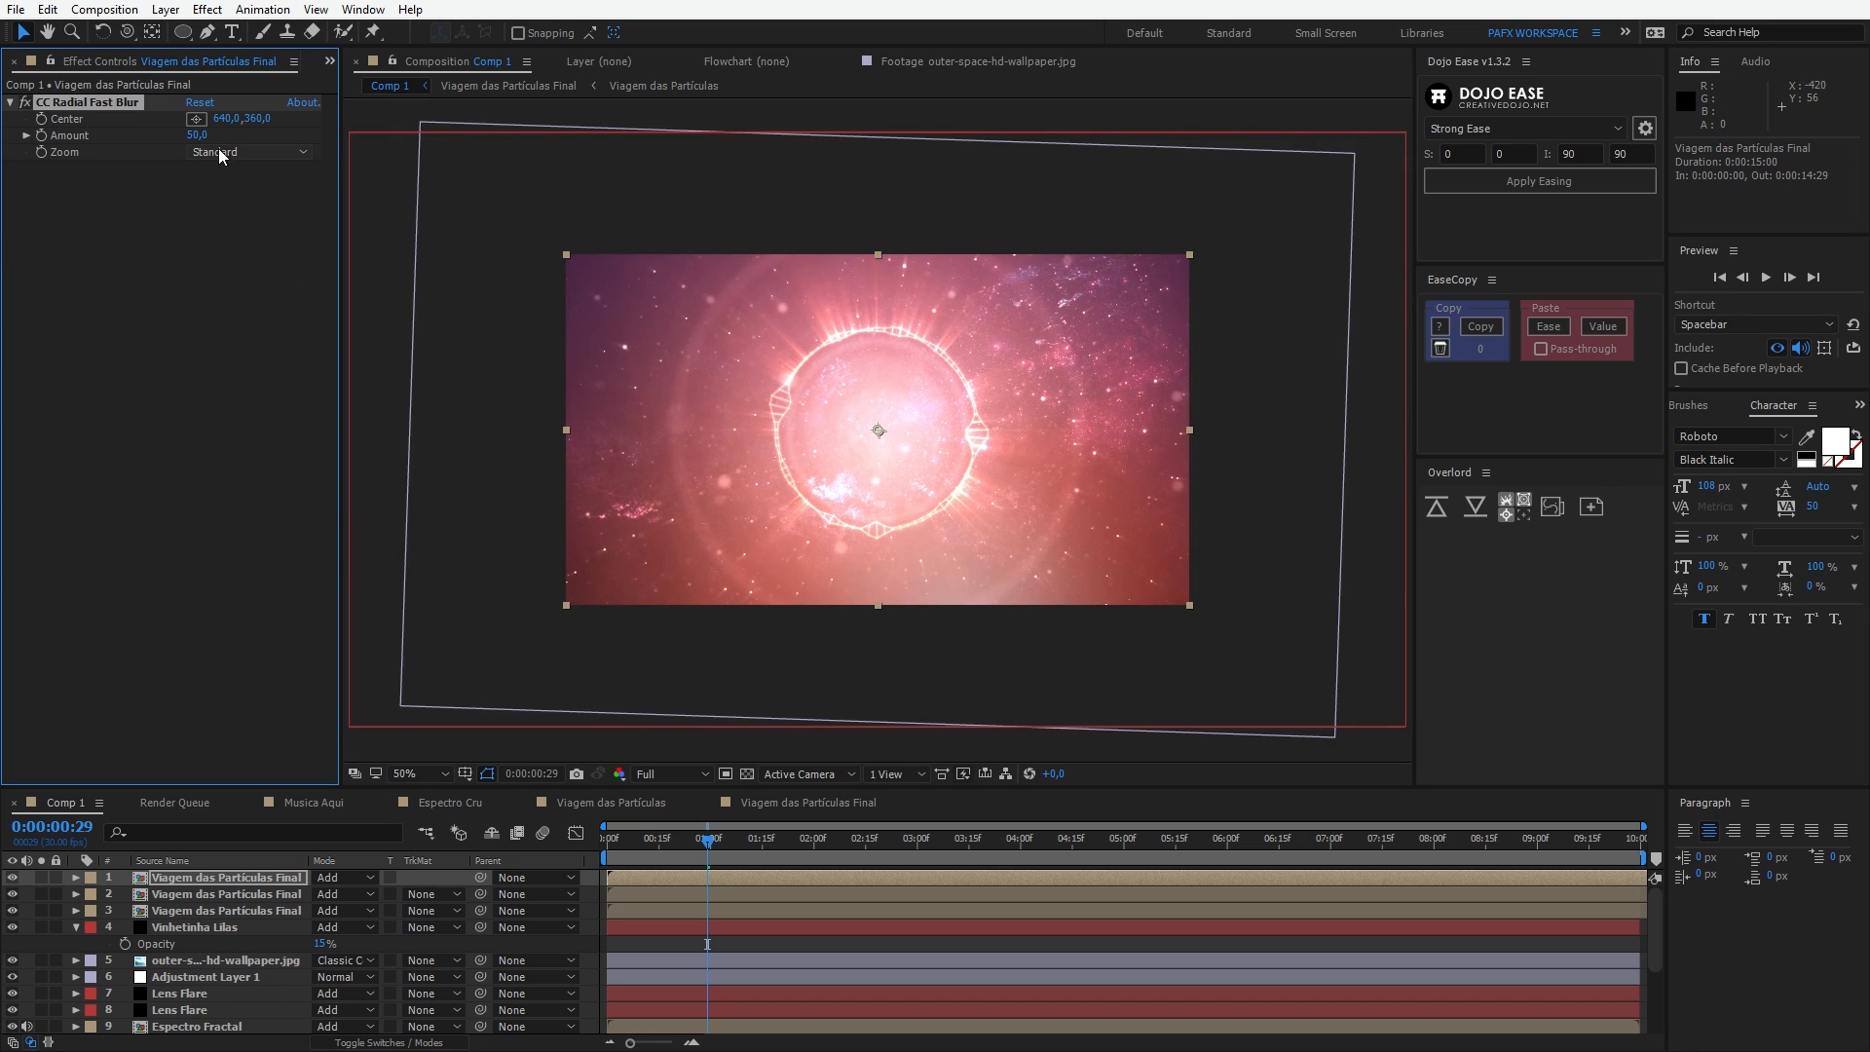
pyautogui.click(249, 152)
pyautogui.click(251, 195)
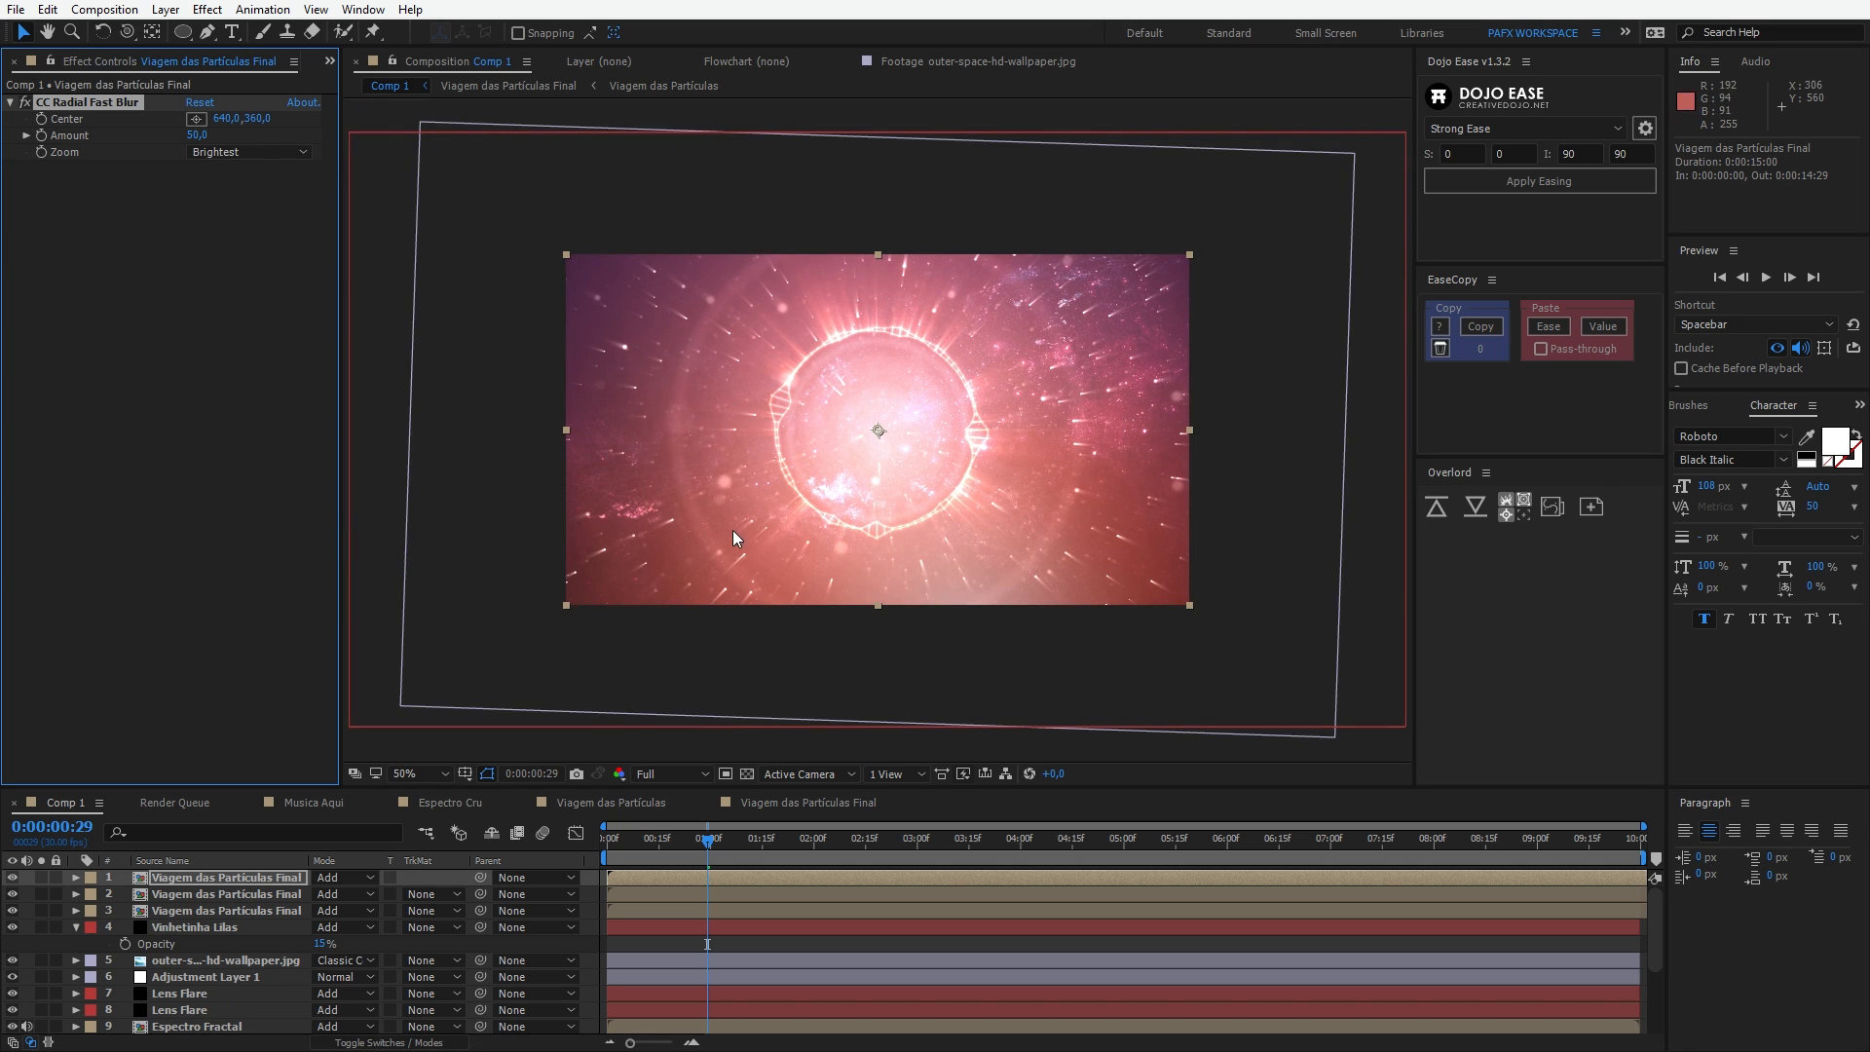
pyautogui.moveTo(196, 134); pyautogui.dragTo(329, 143)
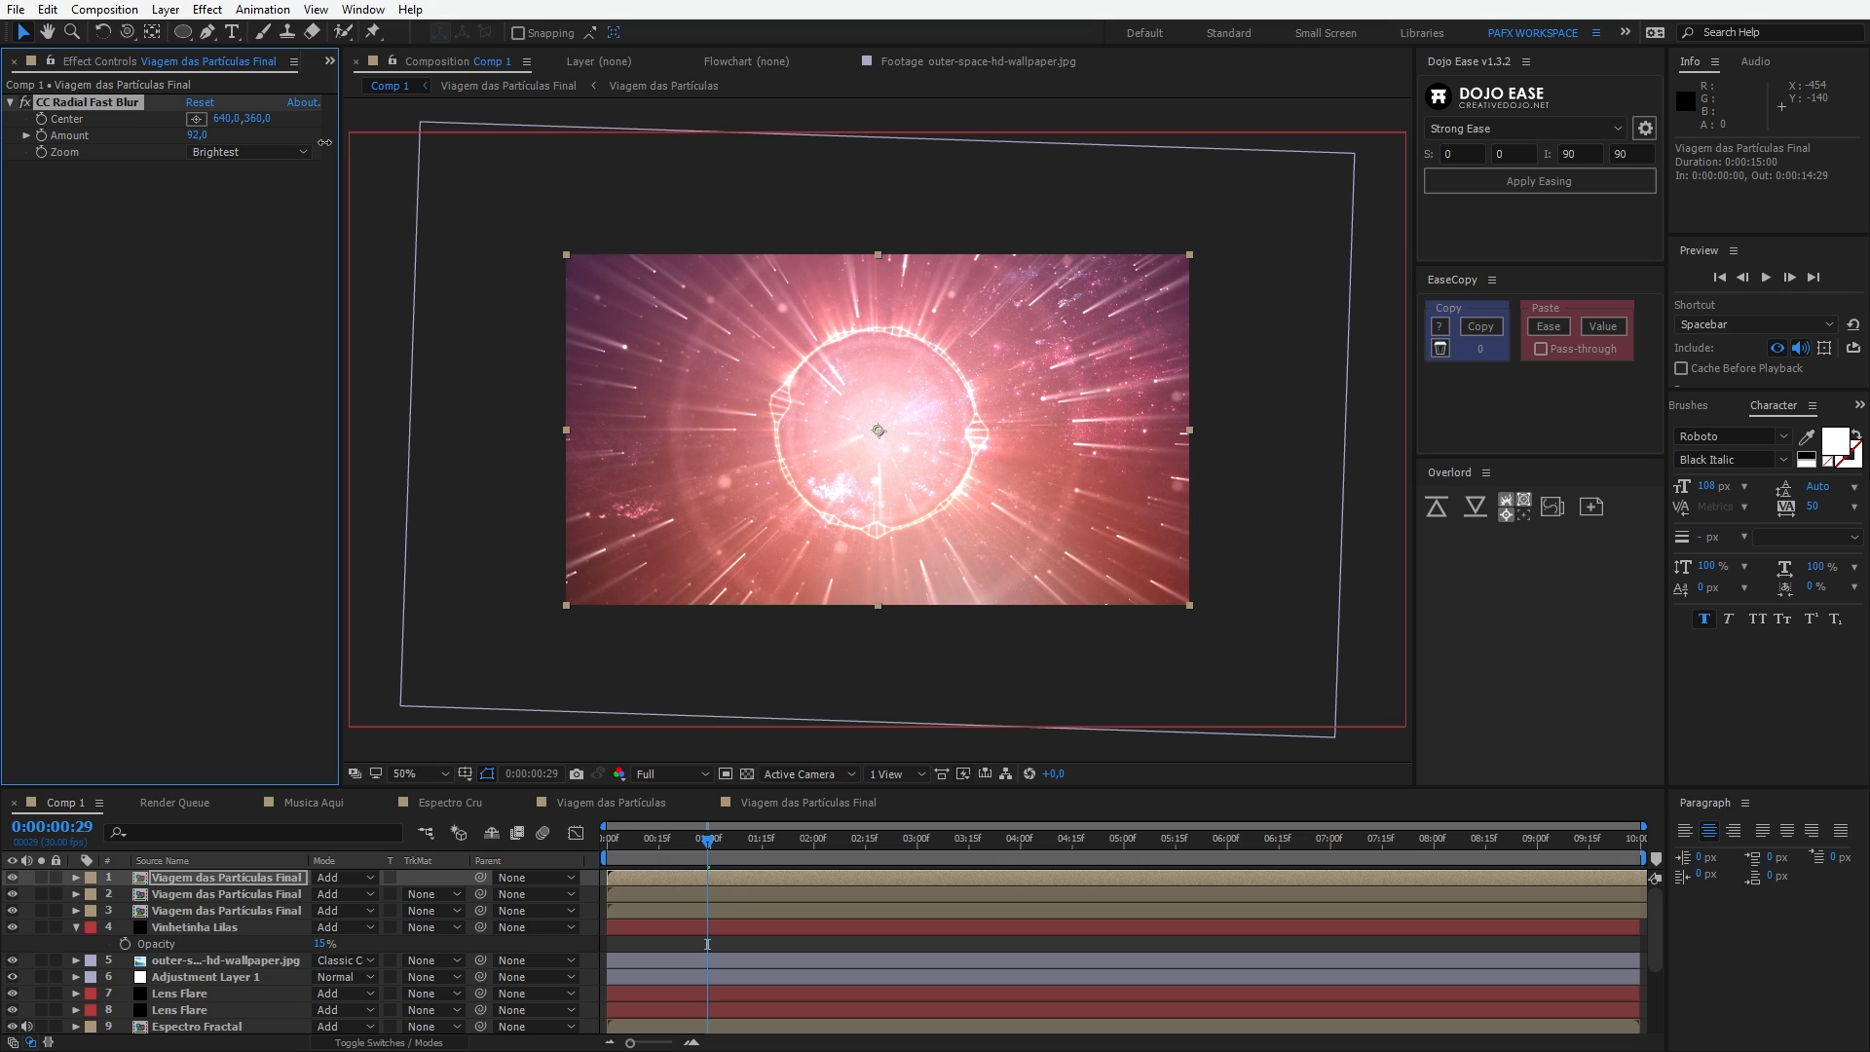
pyautogui.moveTo(304, 148); pyautogui.dragTo(186, 155)
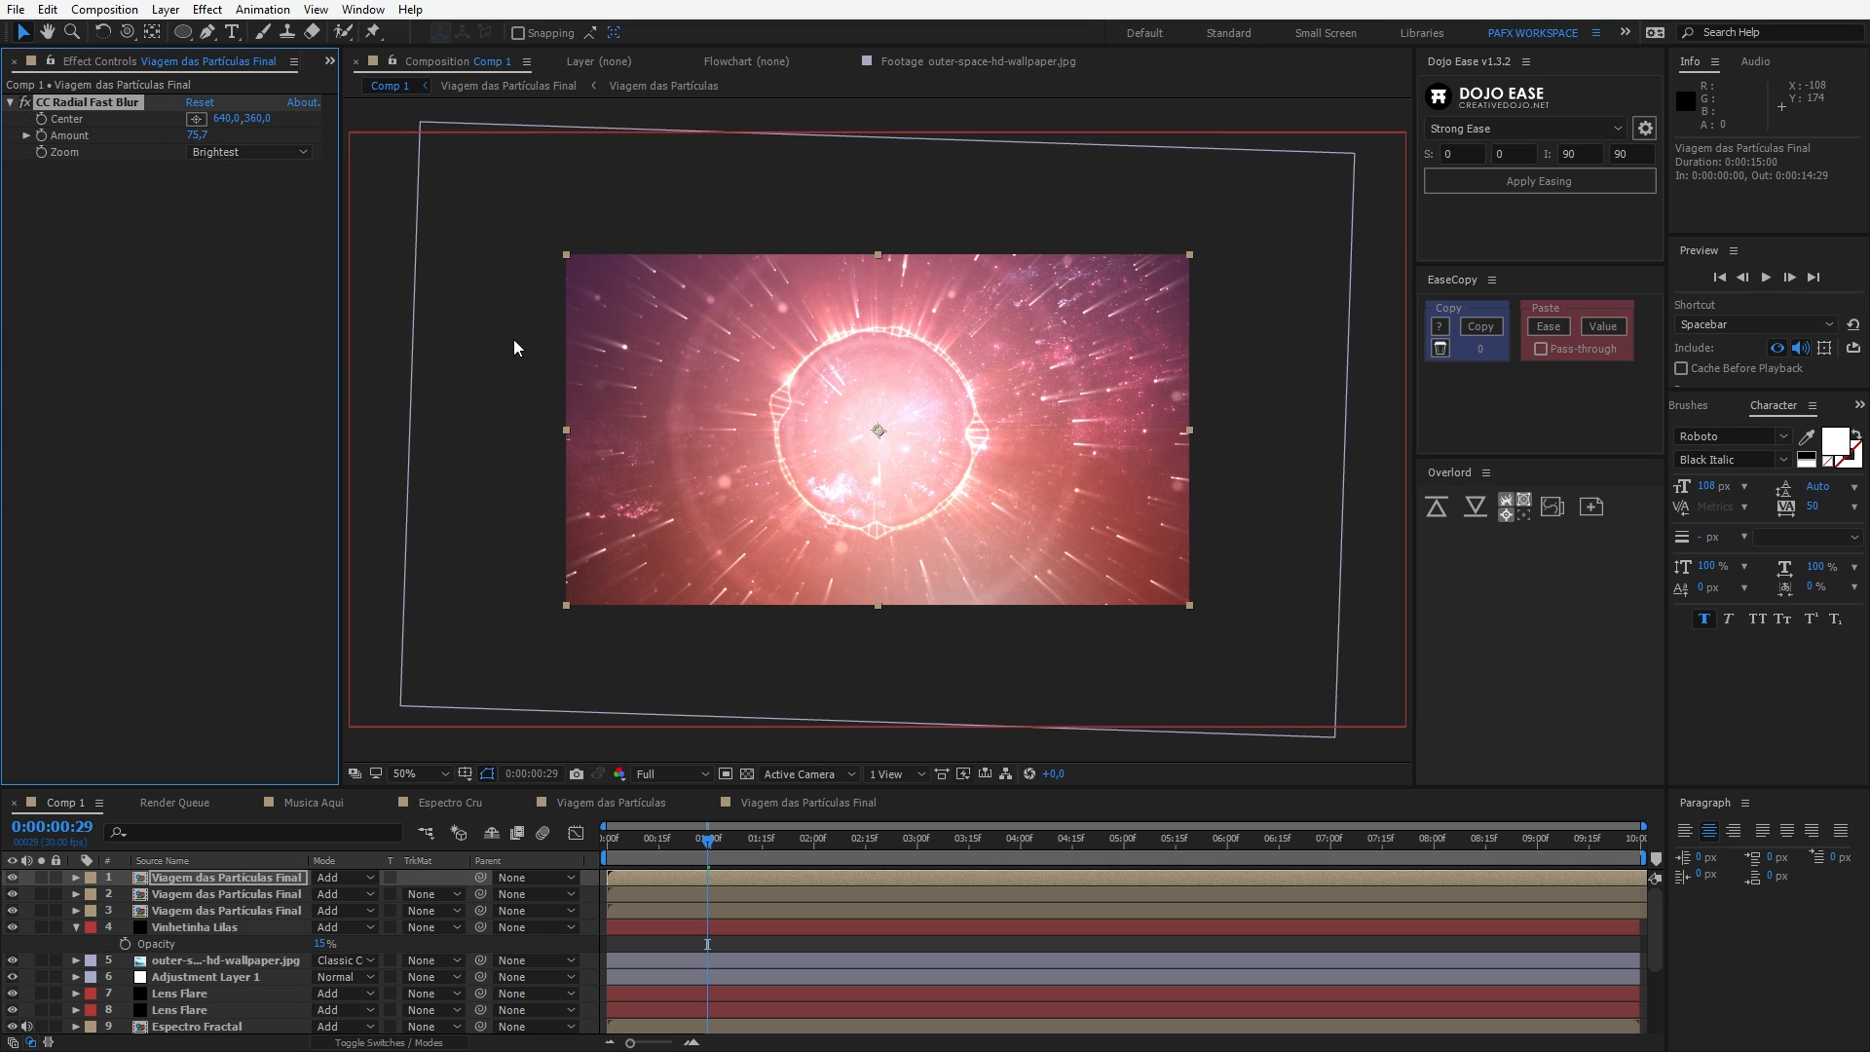
pyautogui.scroll(4, 642, 443)
pyautogui.scroll(-4, 845, 436)
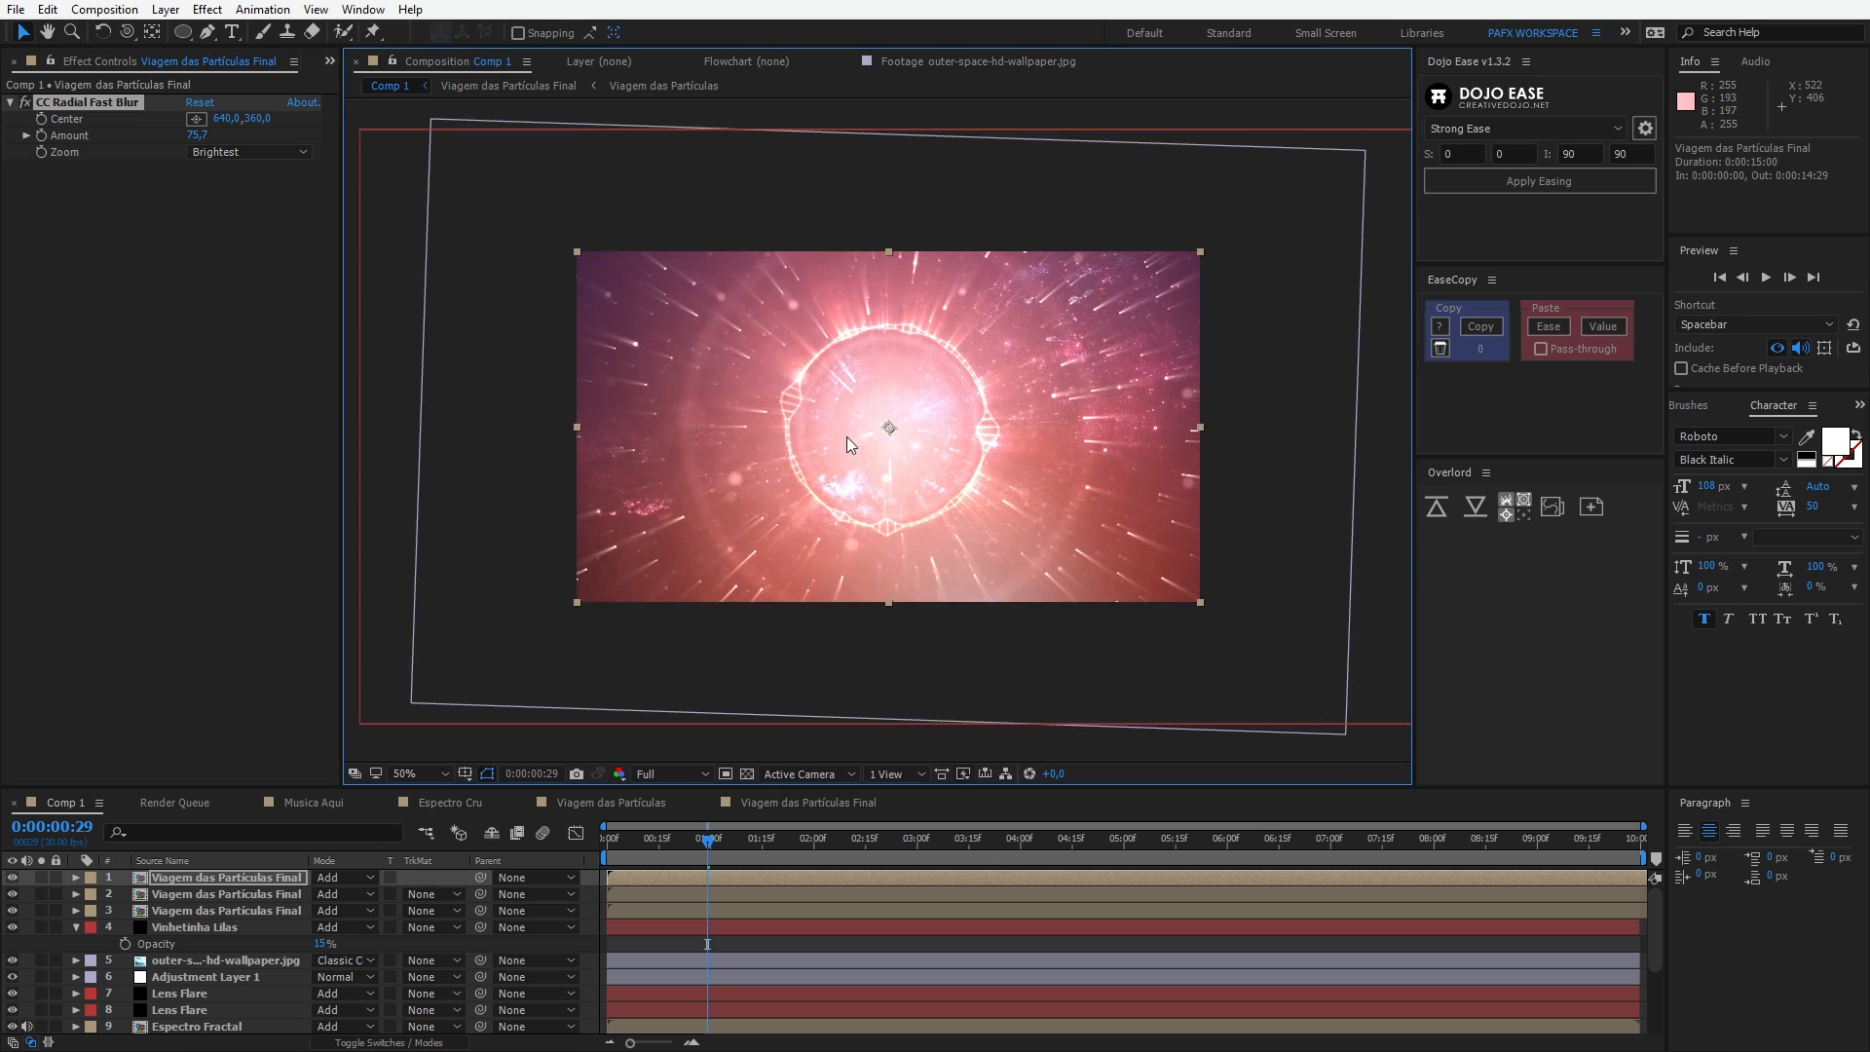
# Step: Reduce the opacity of the radially blurred particle copy on layer 1 to 15%
pyautogui.click(234, 884)
pyautogui.press('t')
pyautogui.moveTo(321, 894); pyautogui.dragTo(99, 896)
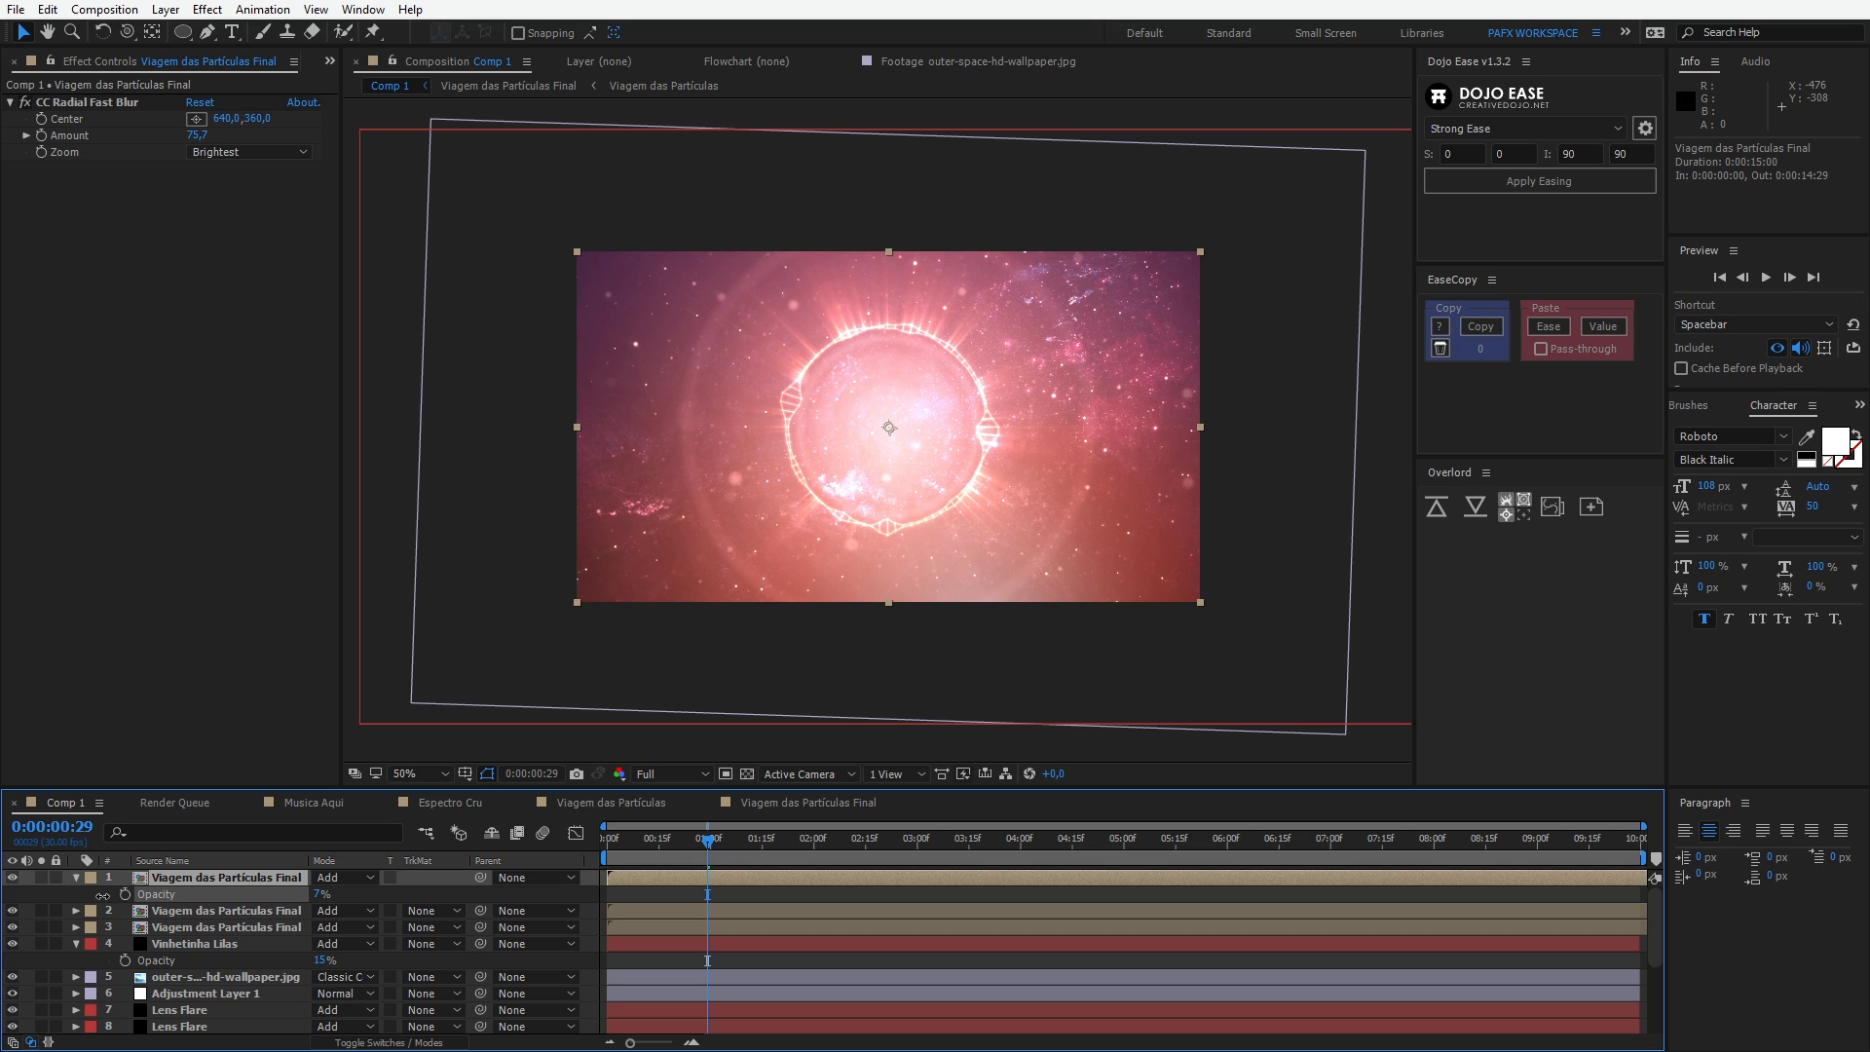
pyautogui.moveTo(117, 893); pyautogui.dragTo(86, 896)
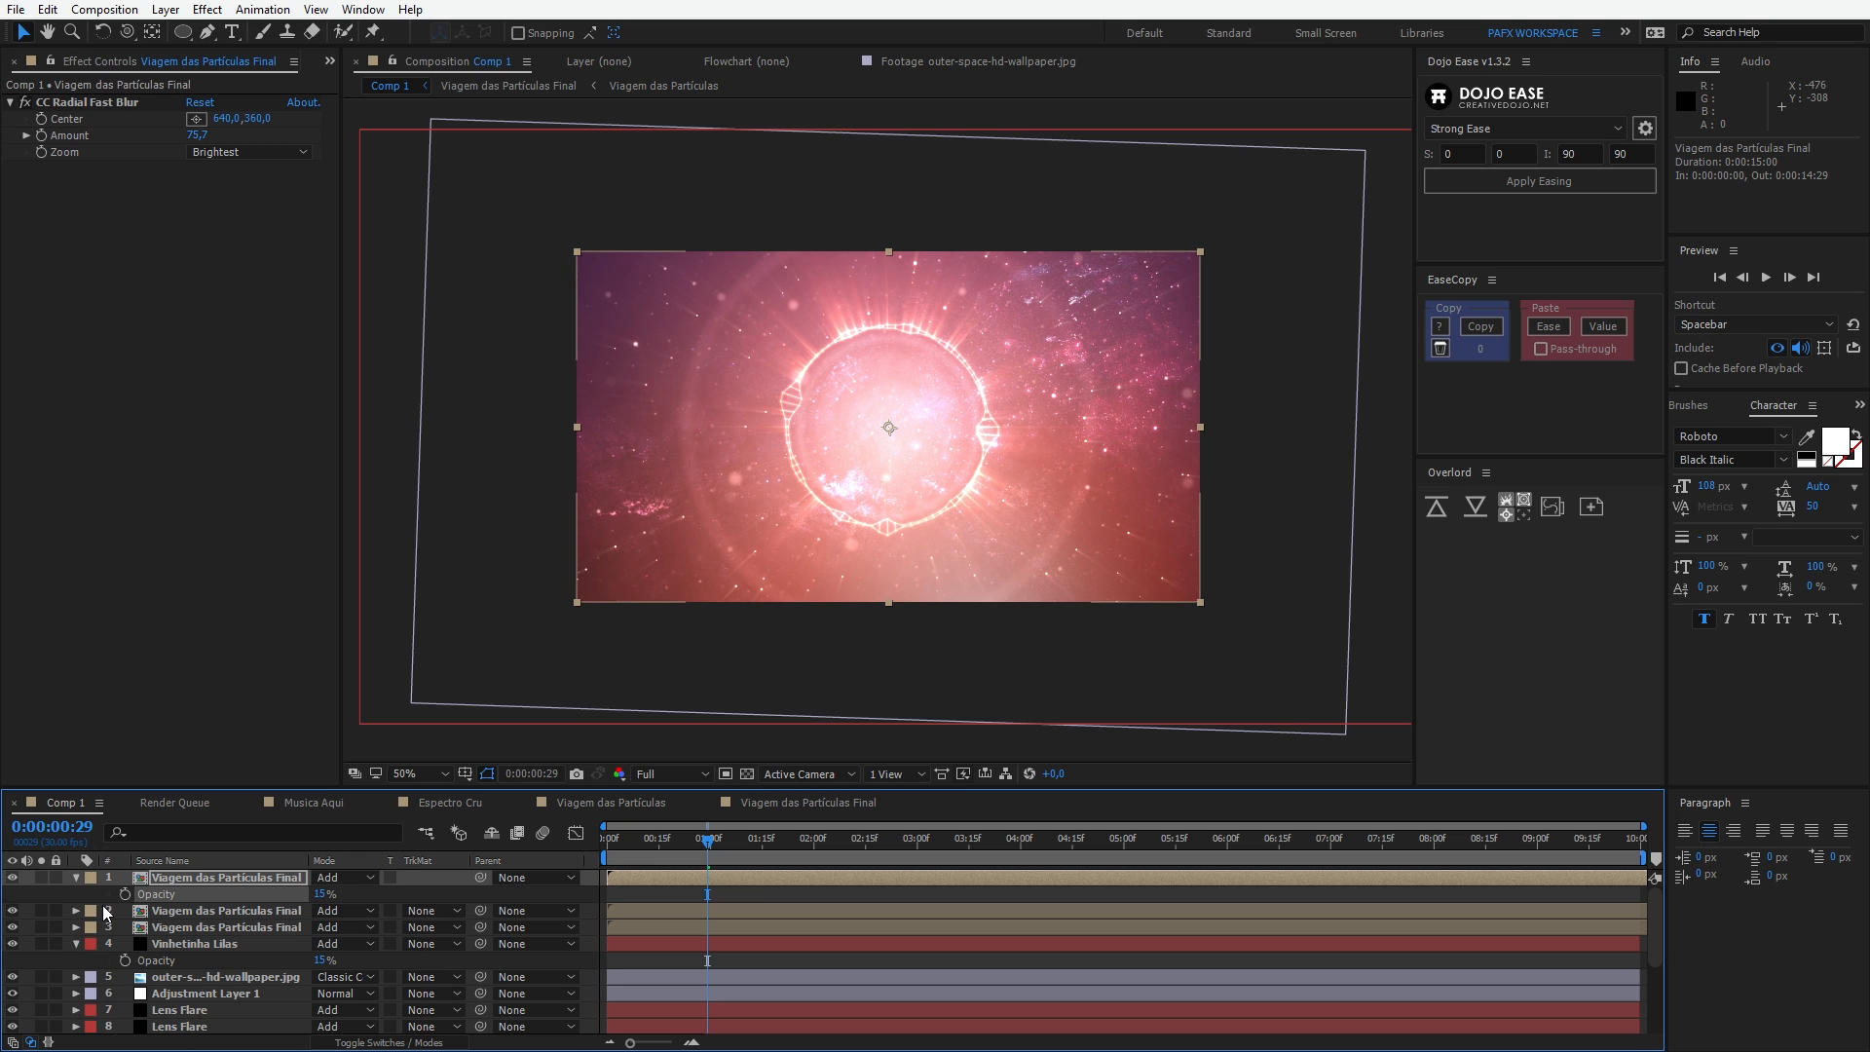
# Step: Preview Comp 1 from the current frame to check the faint radial streaks on the particles
pyautogui.press('.')
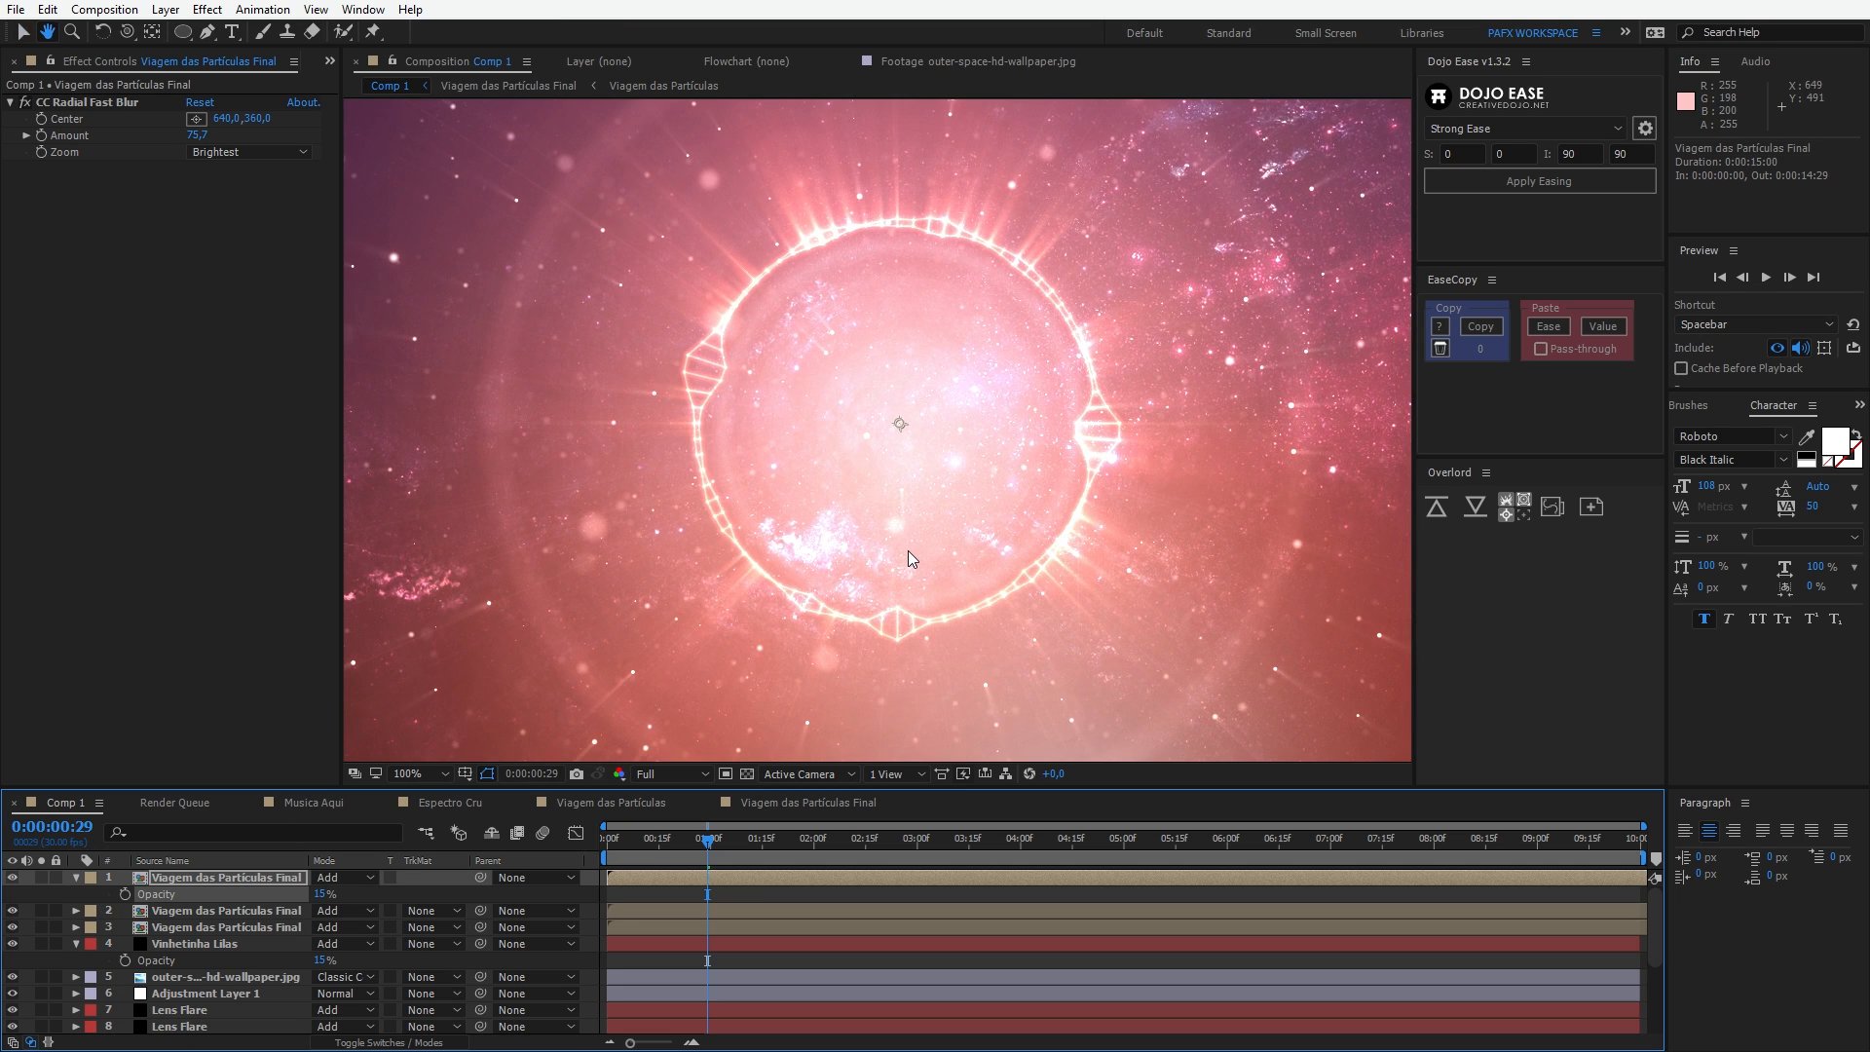
pyautogui.press('space')
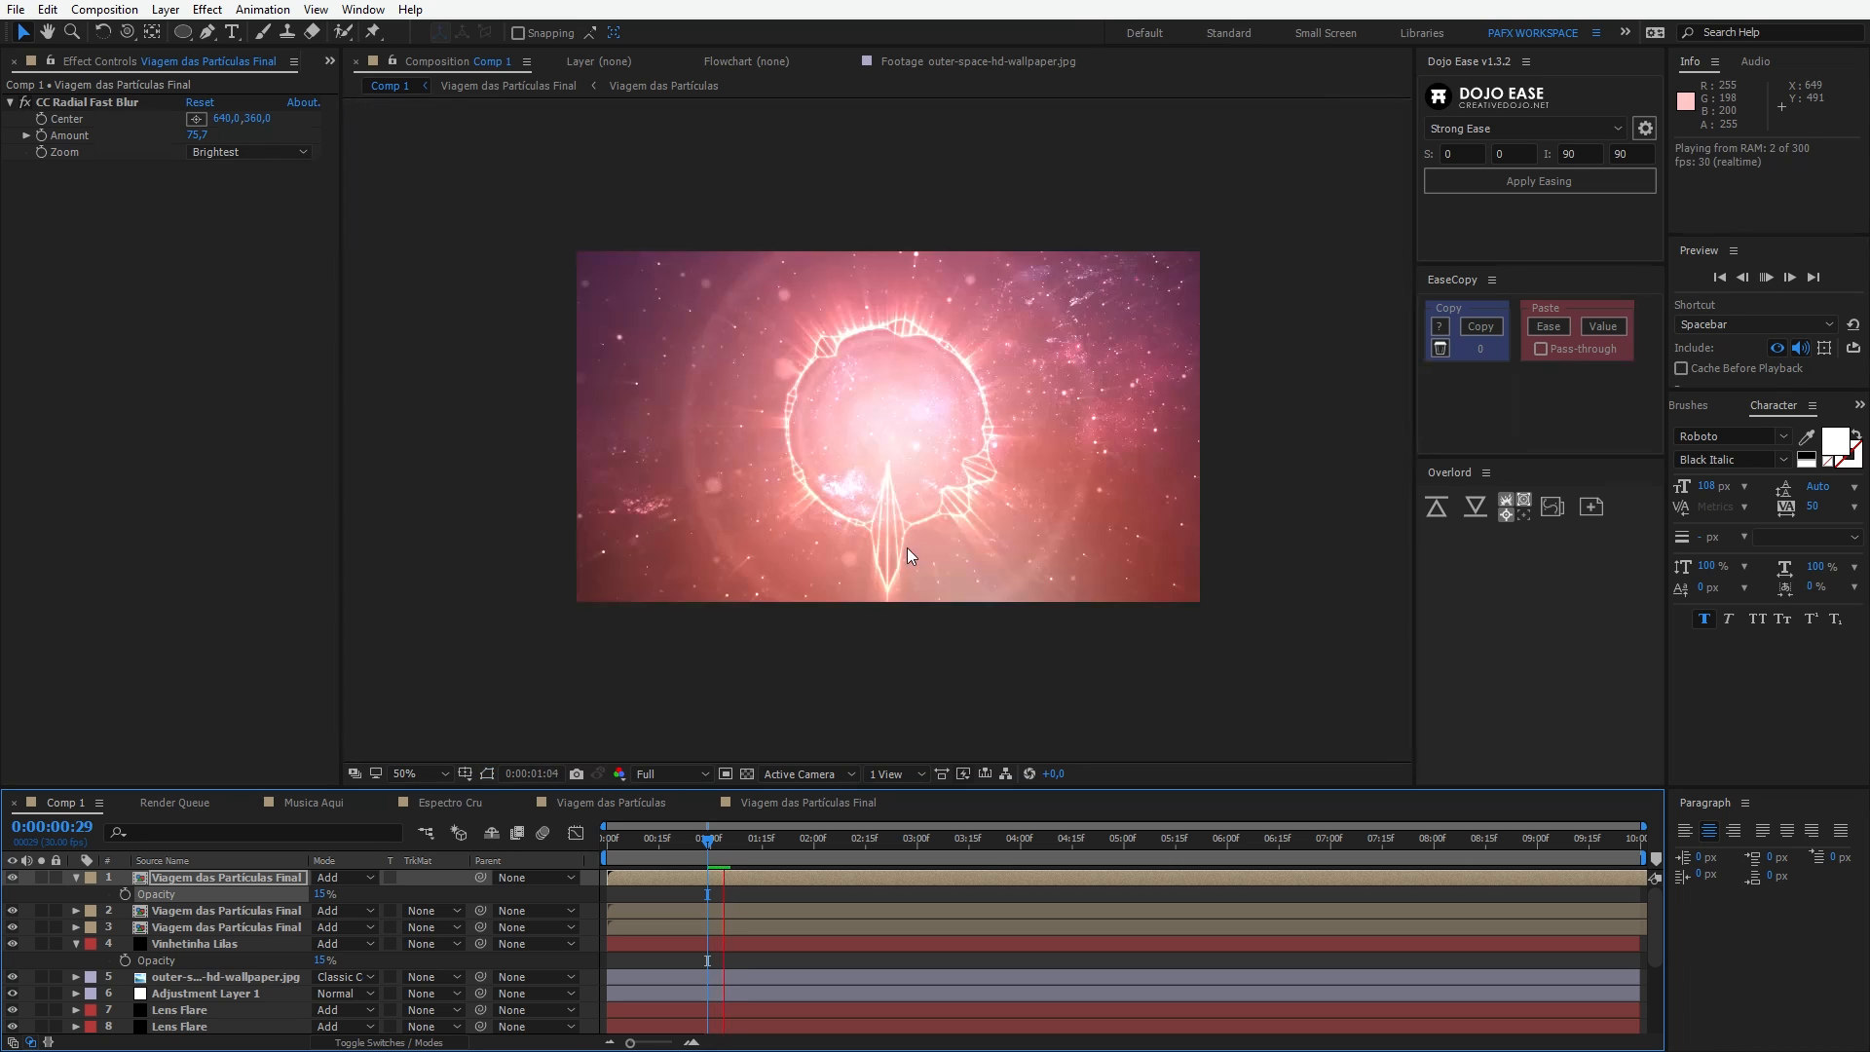
pyautogui.press('space')
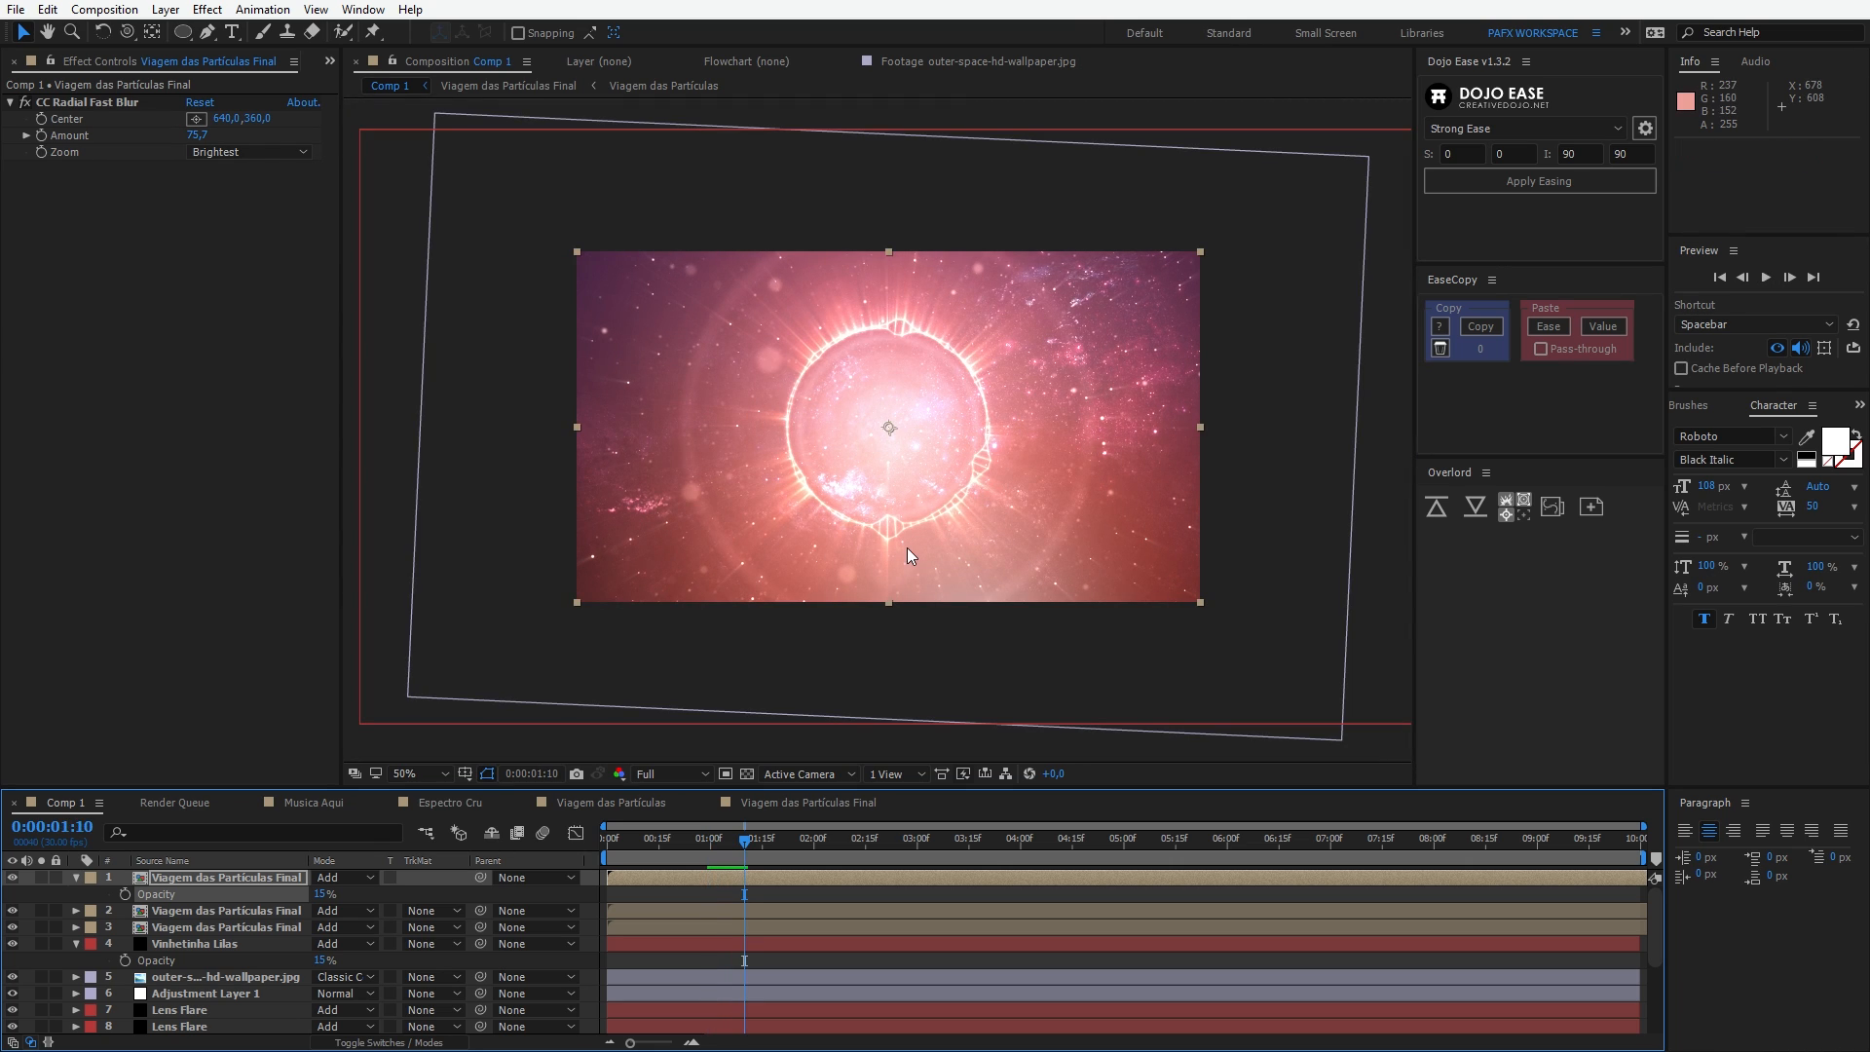
# Step: Play Comp 1 from its first frame in a maximized view fitted to the panel, and restore the normal layout
pyautogui.moveTo(635, 856); pyautogui.dragTo(586, 857)
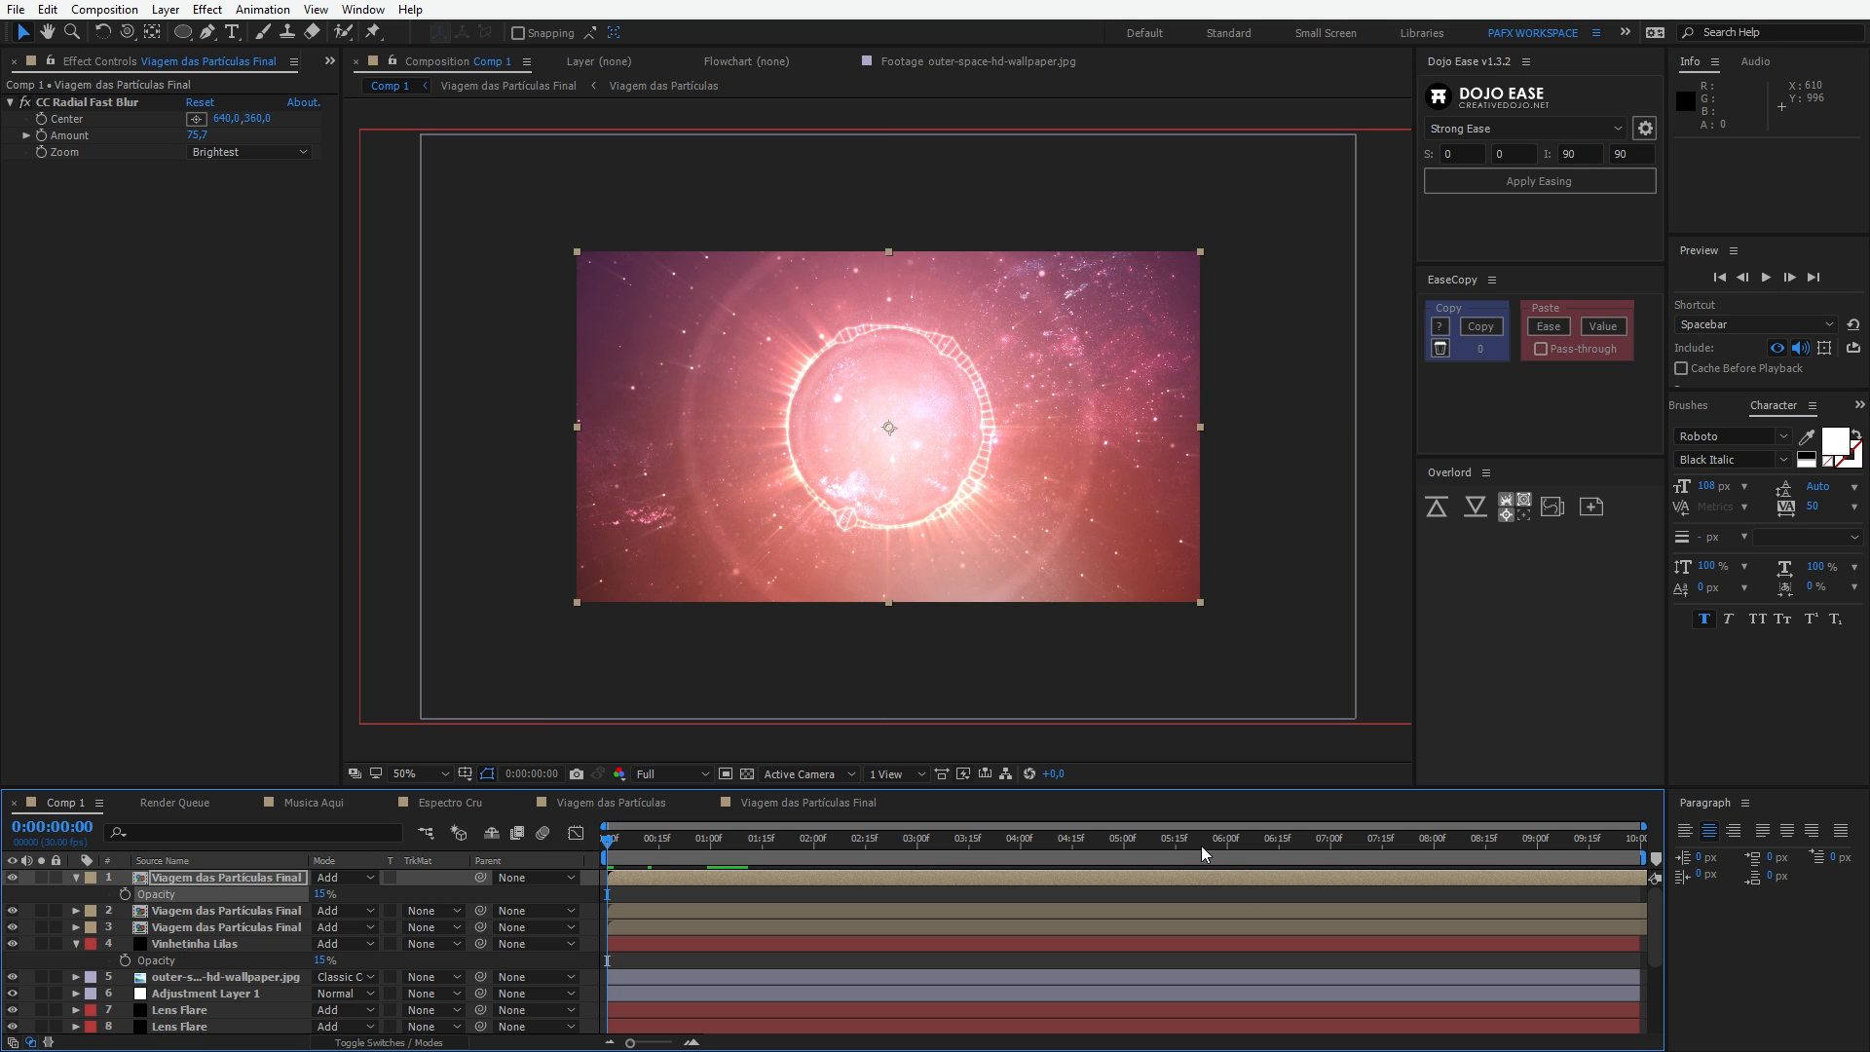
pyautogui.click(409, 768)
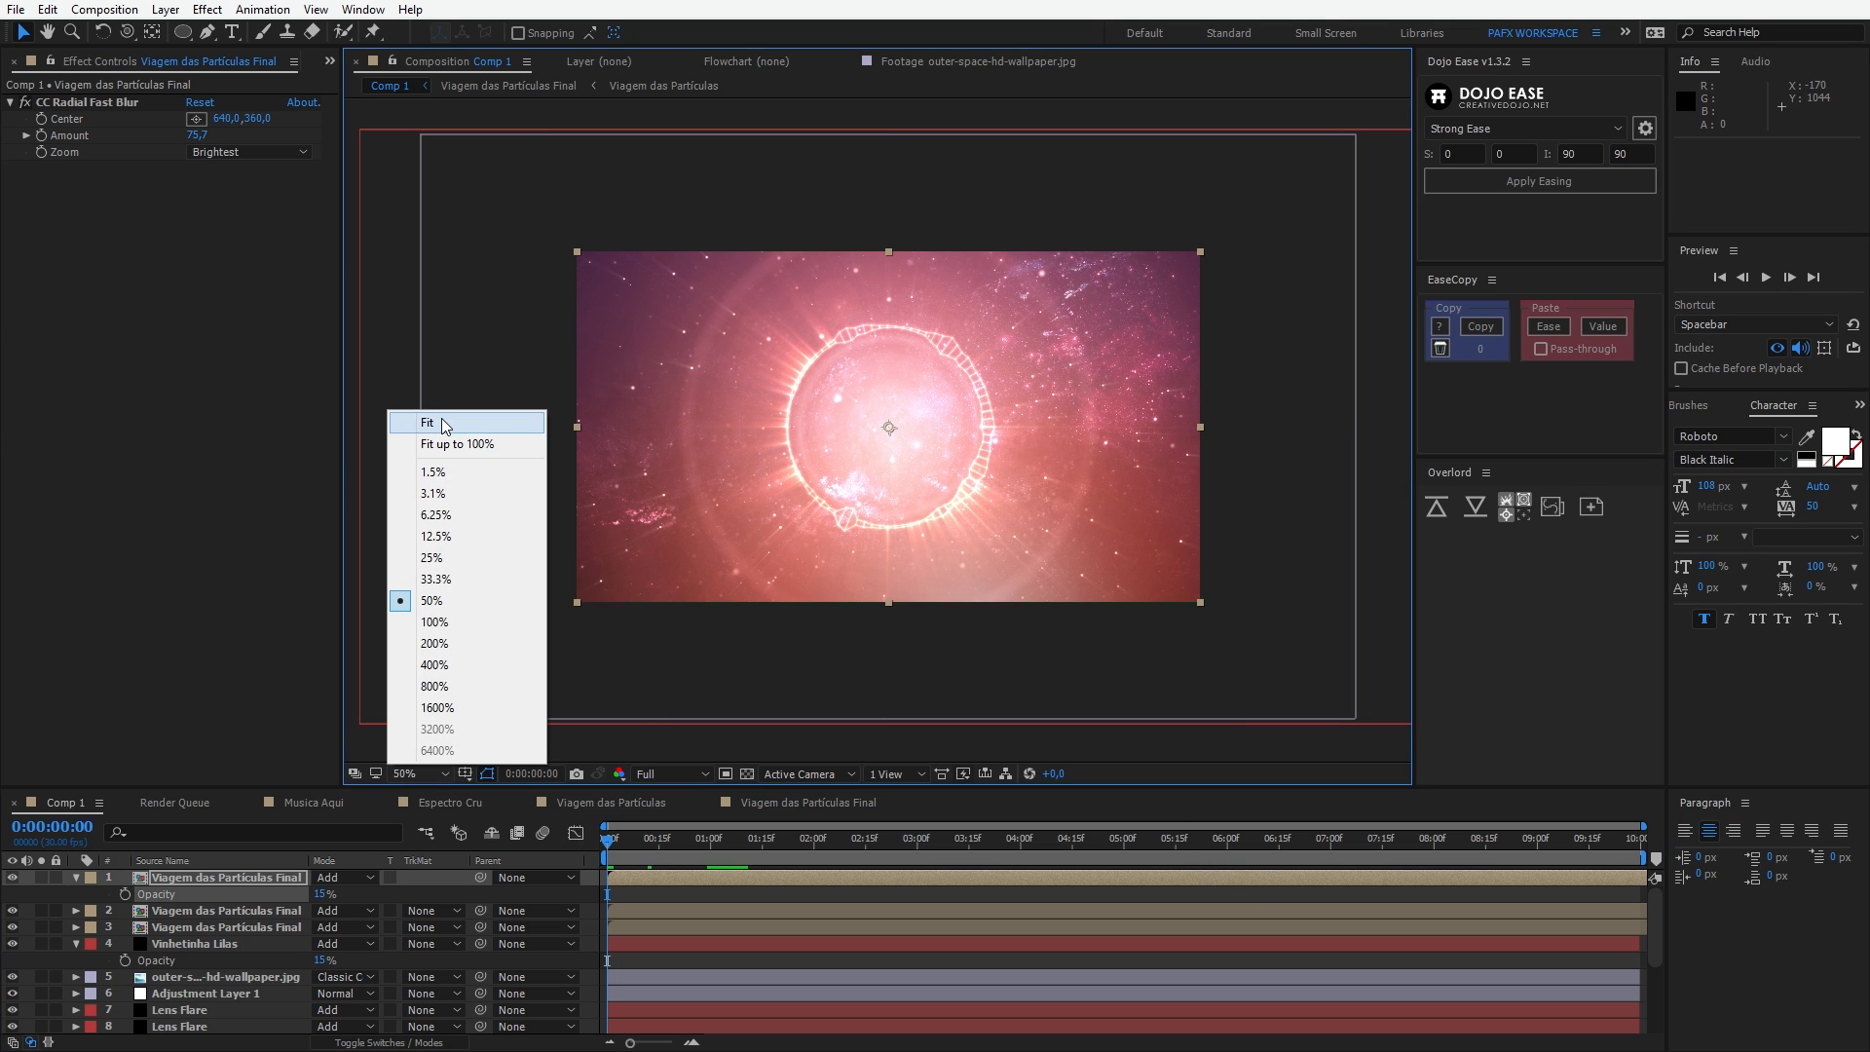
pyautogui.click(438, 418)
pyautogui.press('`')
pyautogui.press('space')
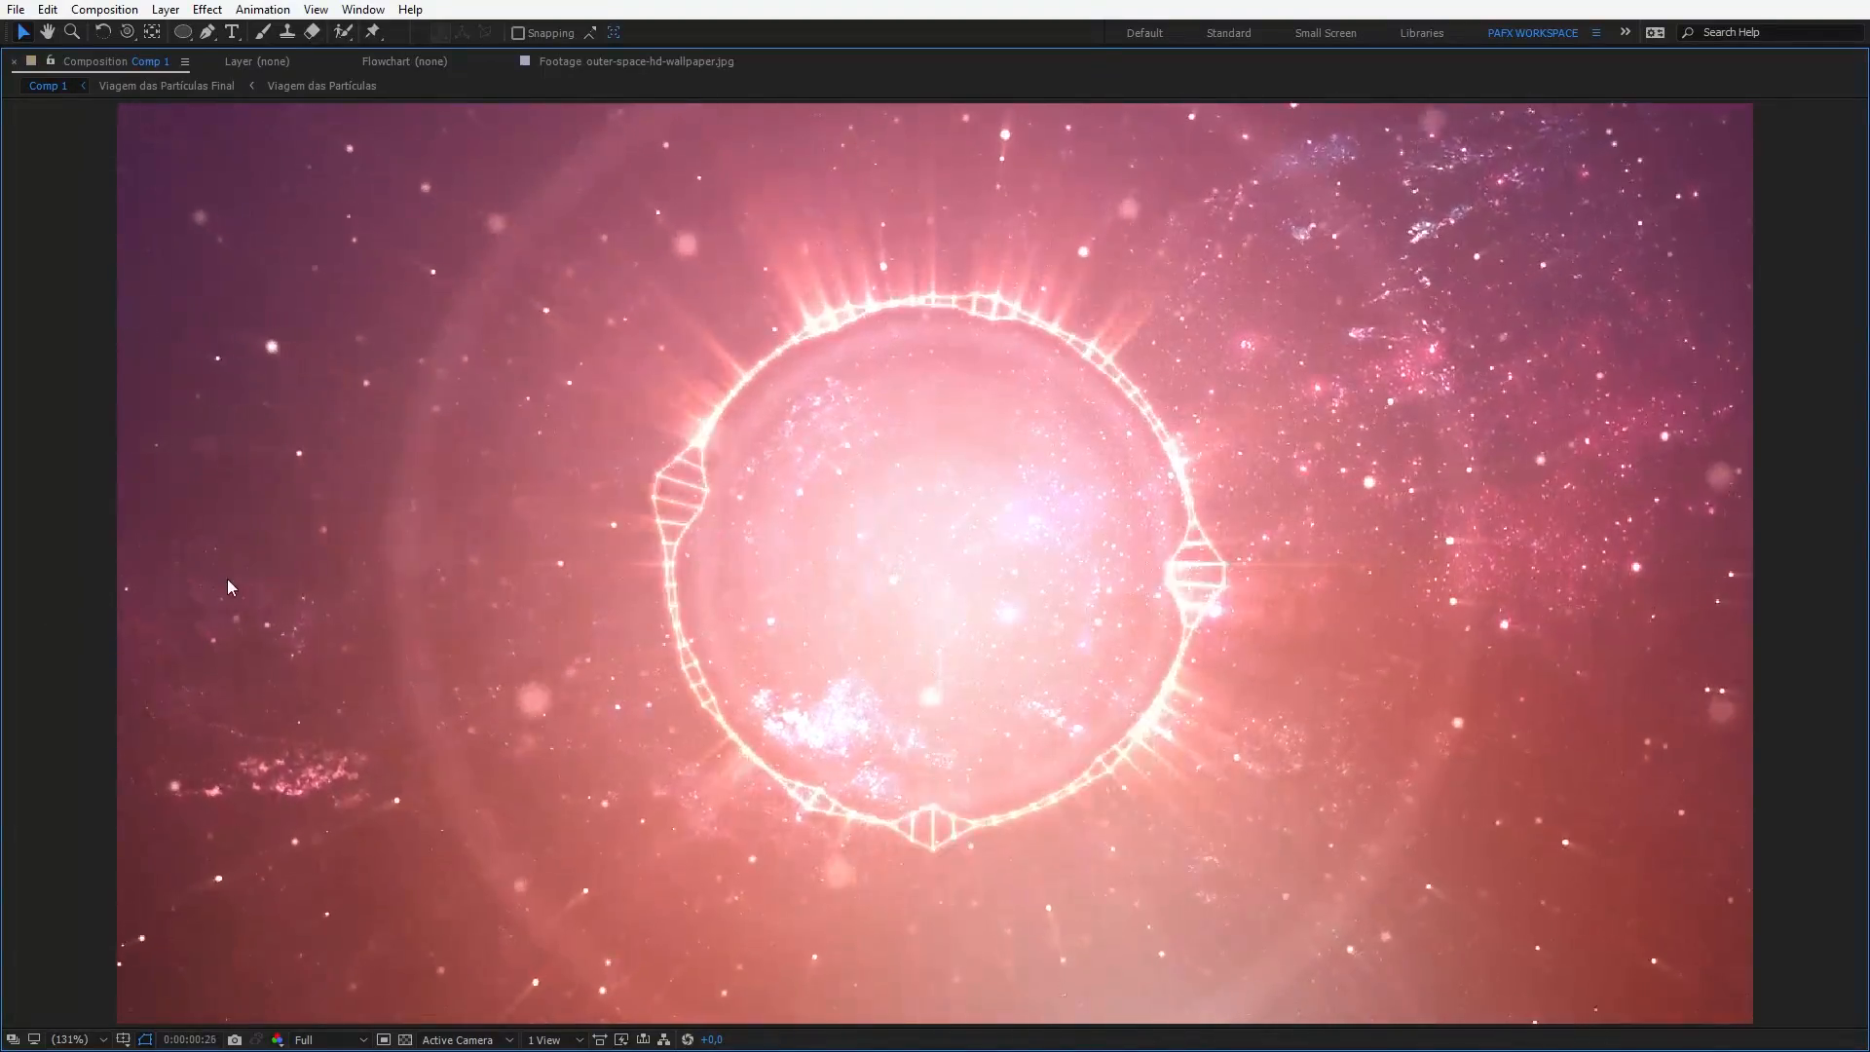
pyautogui.press('`')
pyautogui.press('space')
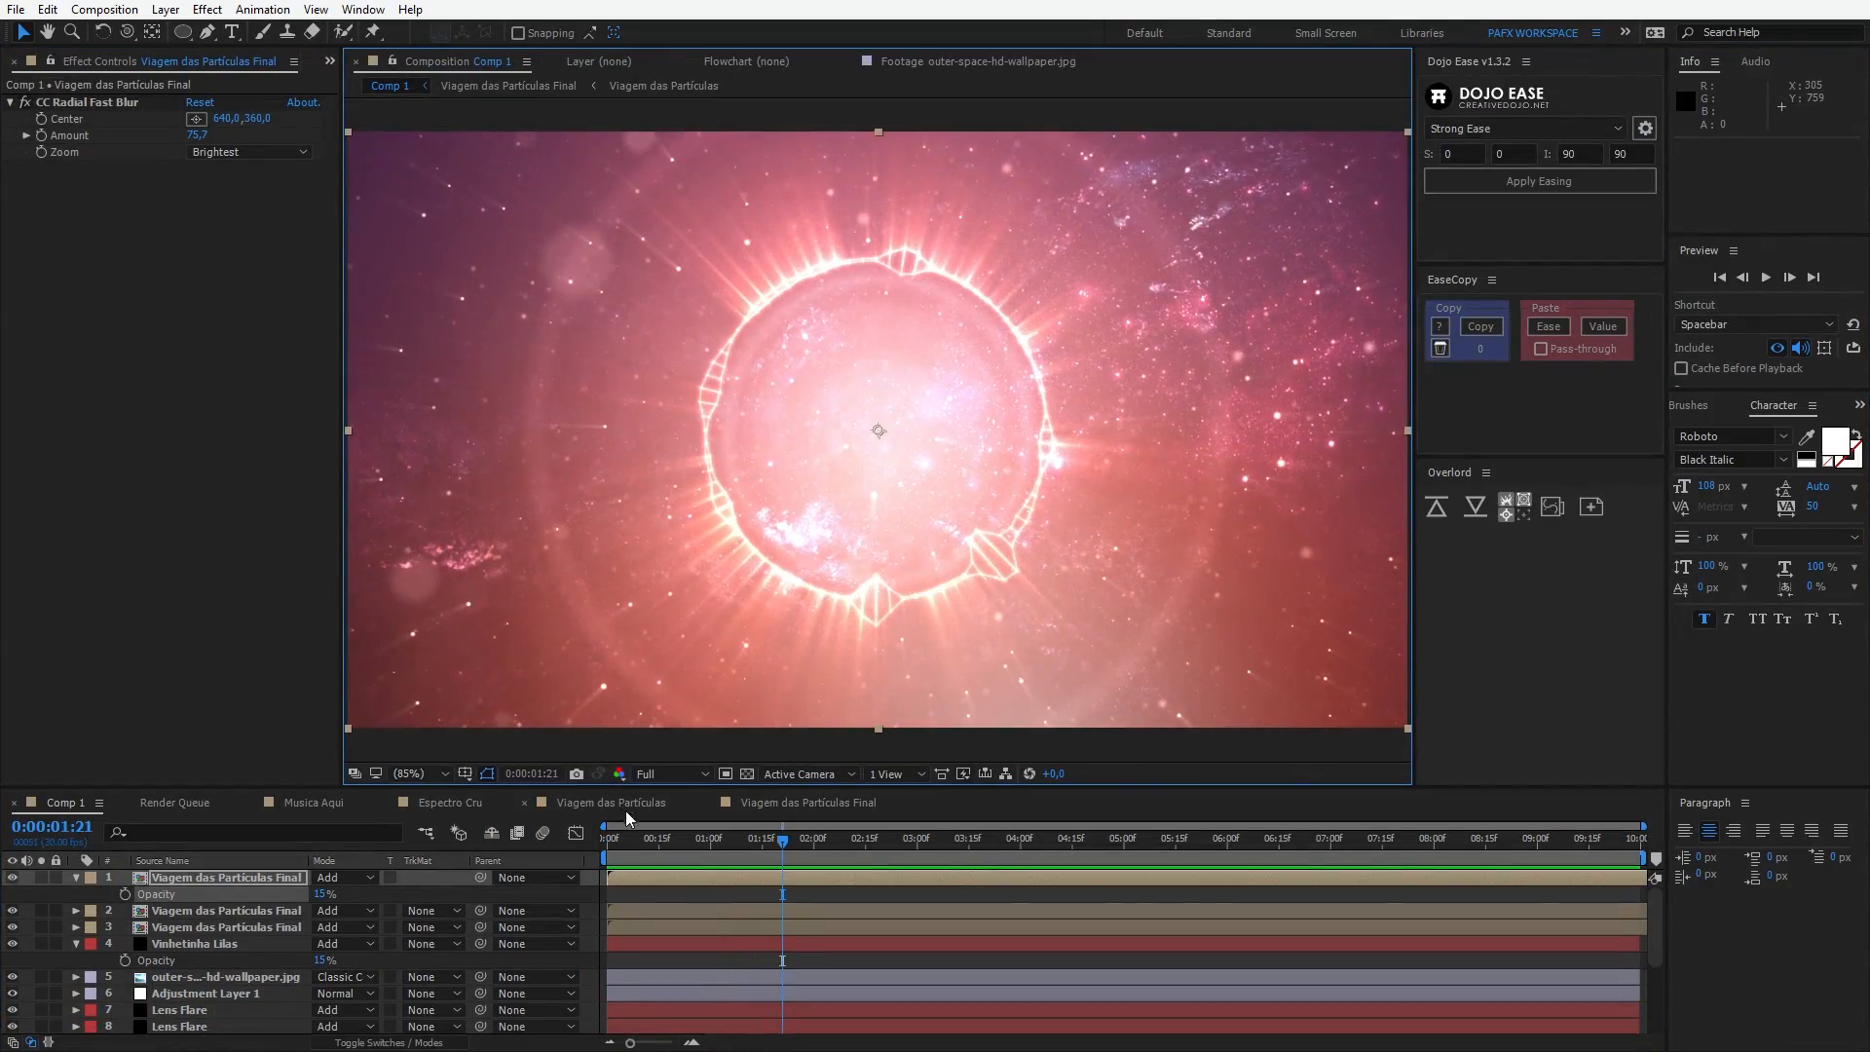
# Step: Open the Viagem das Partículas composition, go to frame 0:00:00:18 and purge all memory
pyautogui.click(821, 804)
pyautogui.click(575, 805)
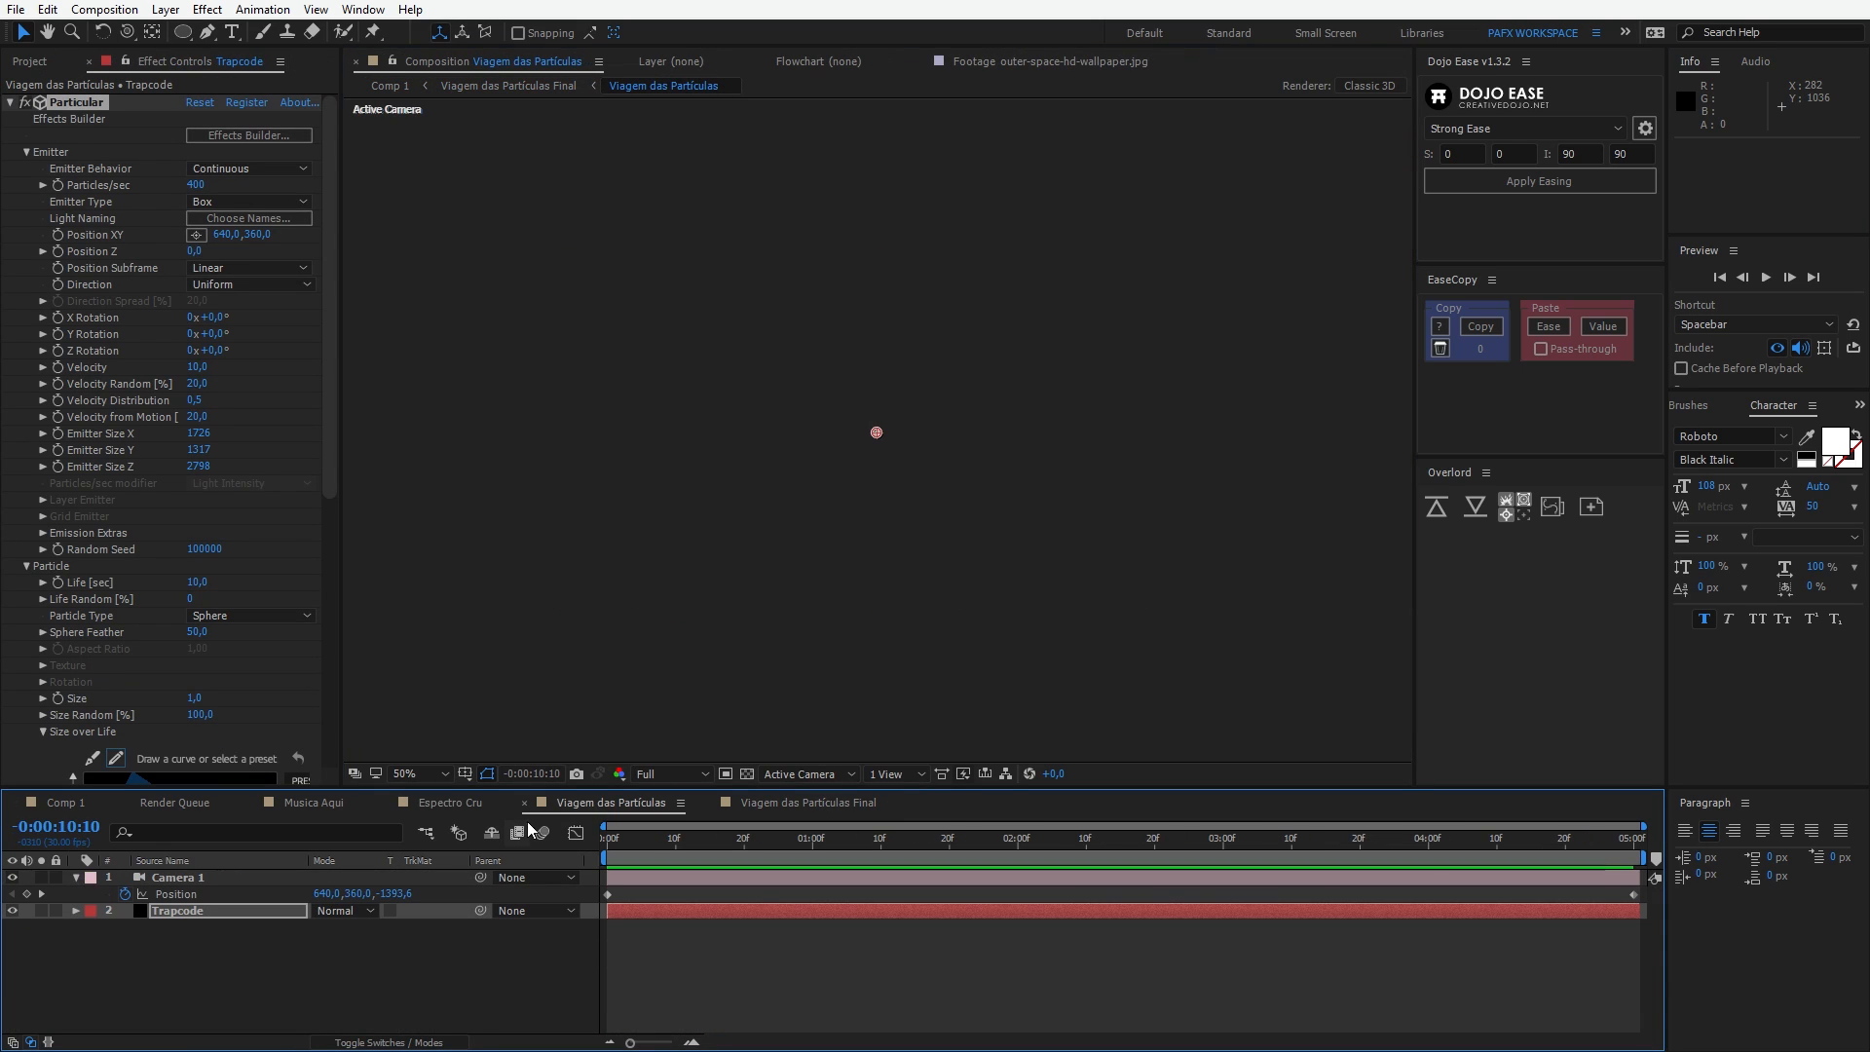
pyautogui.click(731, 847)
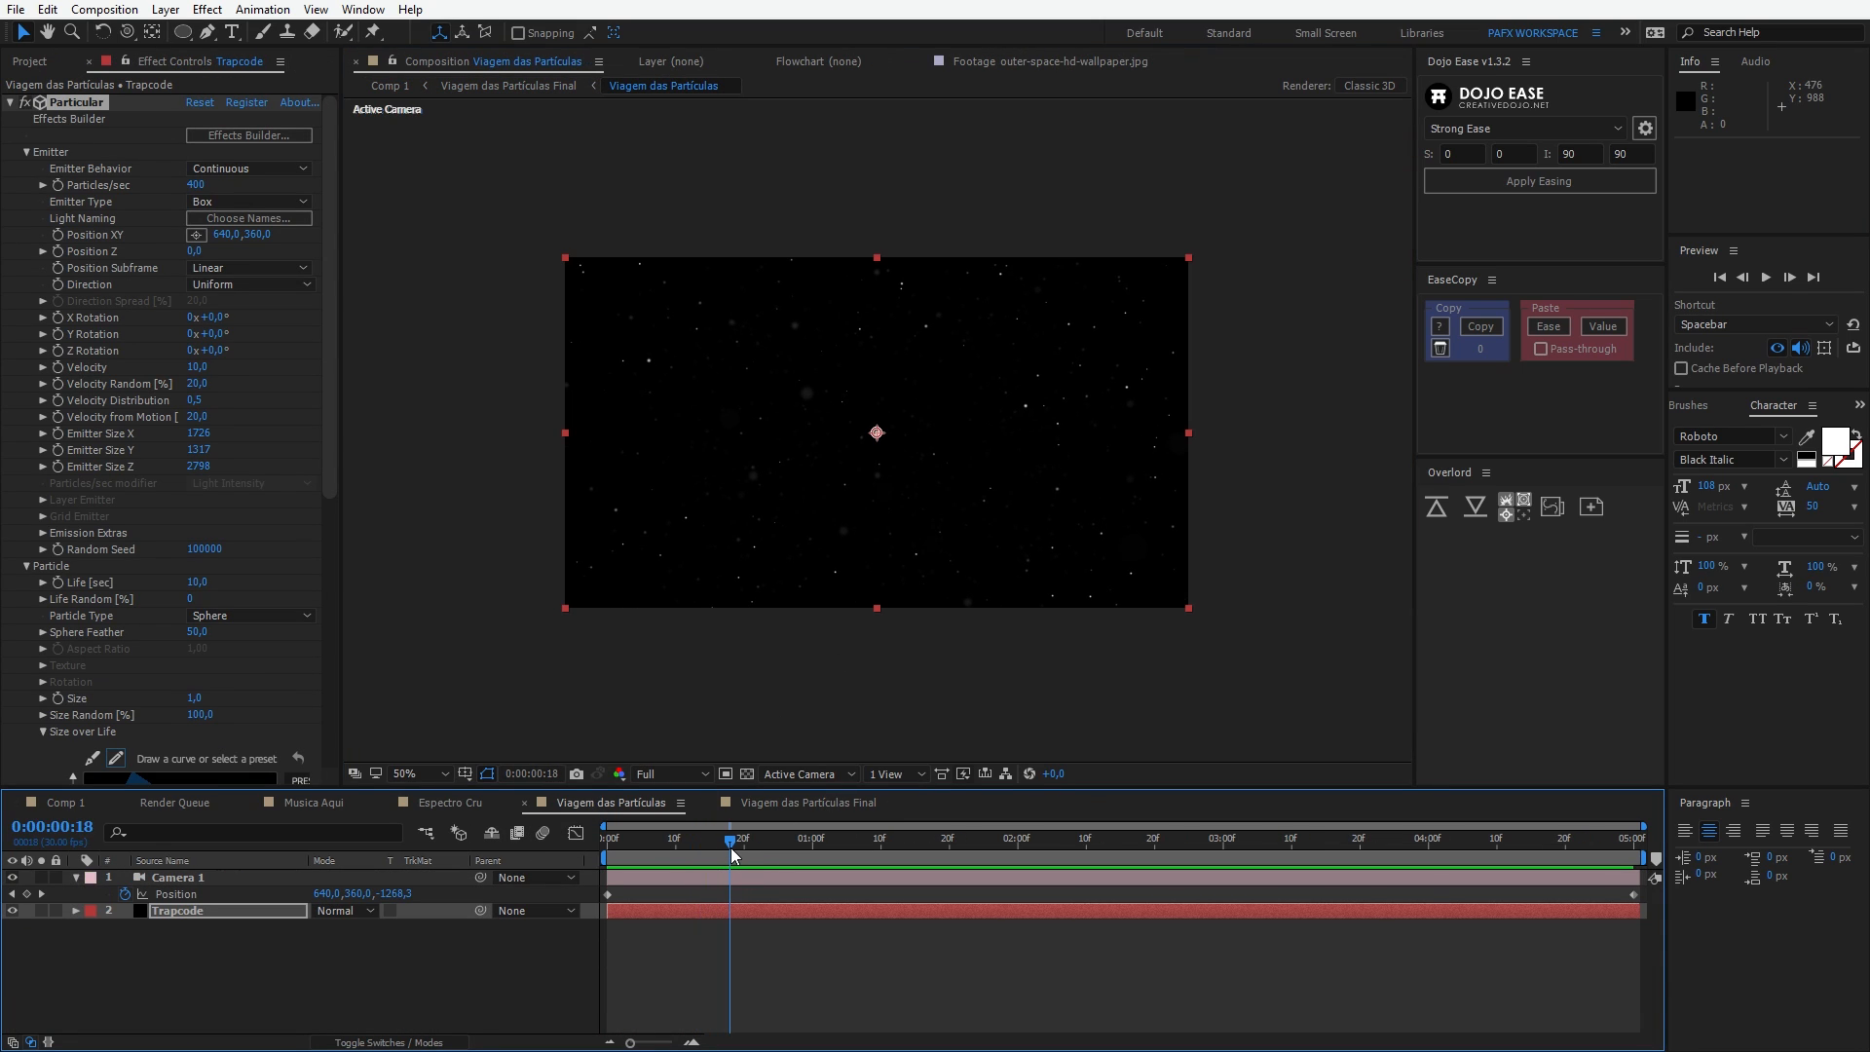
pyautogui.click(12, 14)
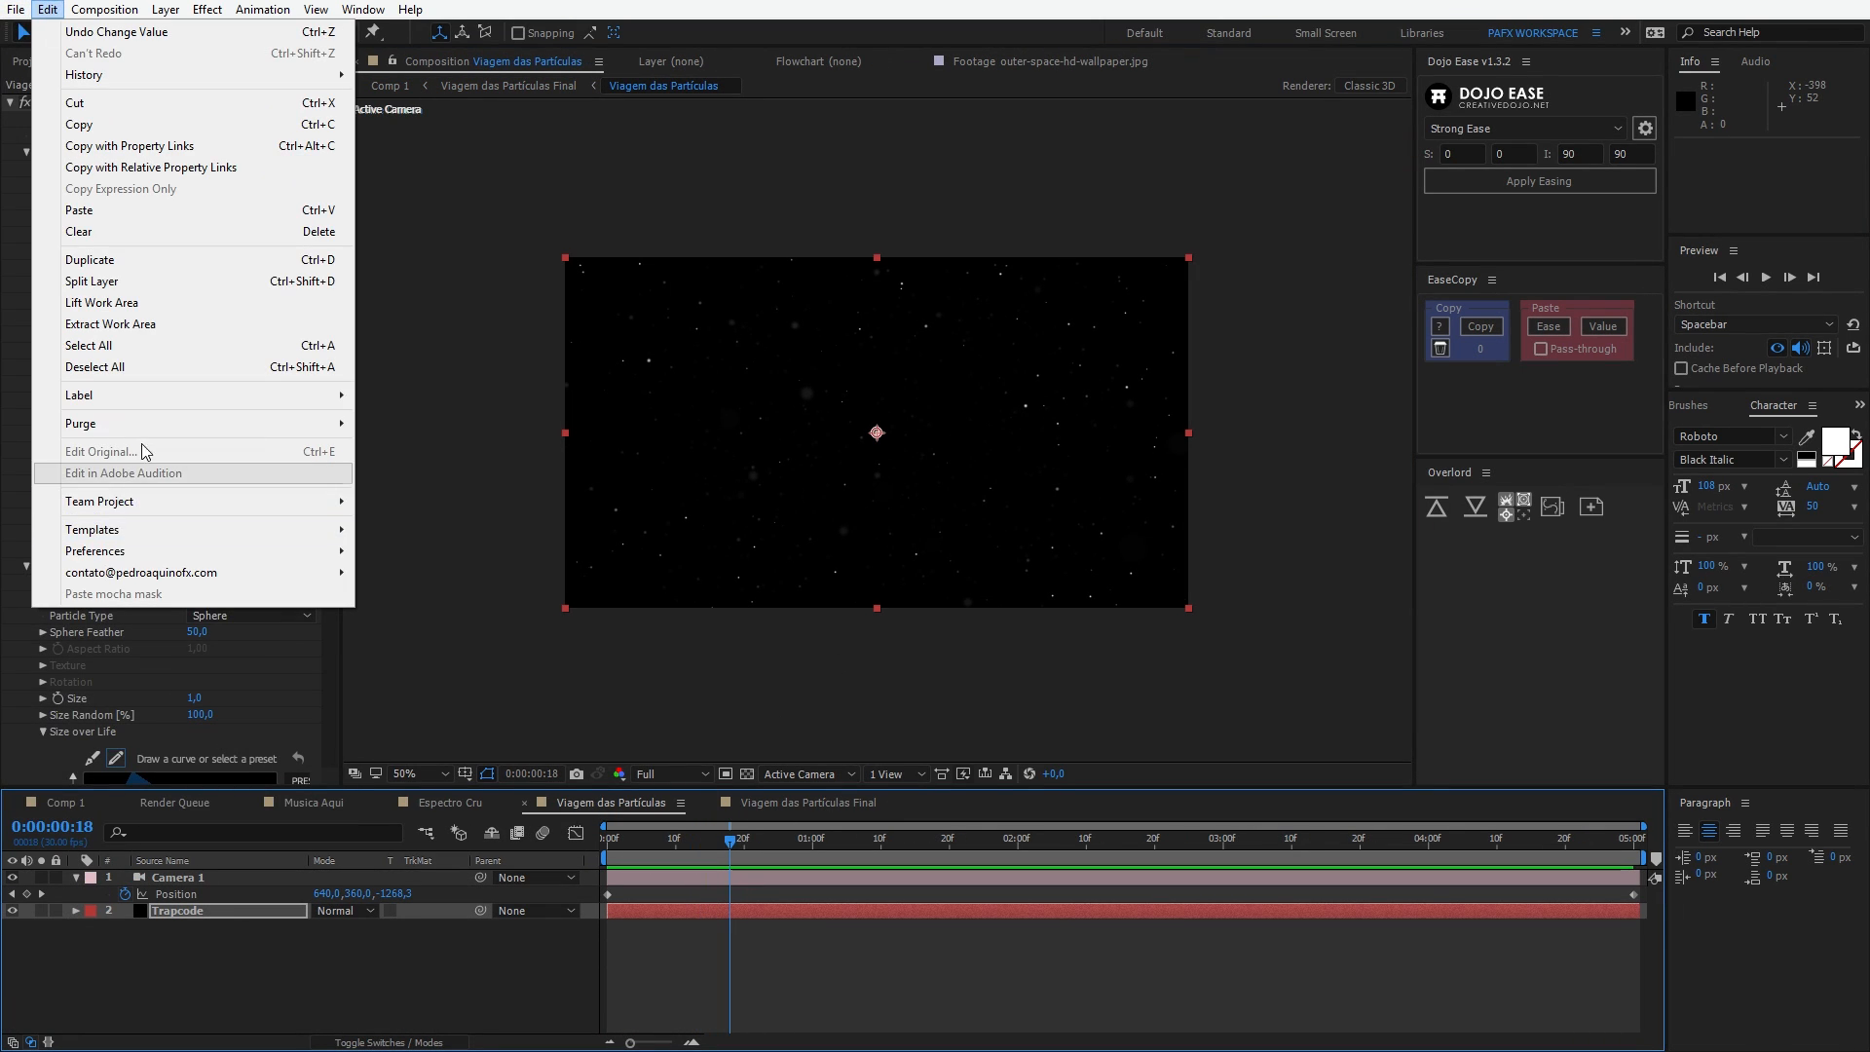
pyautogui.moveTo(170, 426)
pyautogui.click(458, 446)
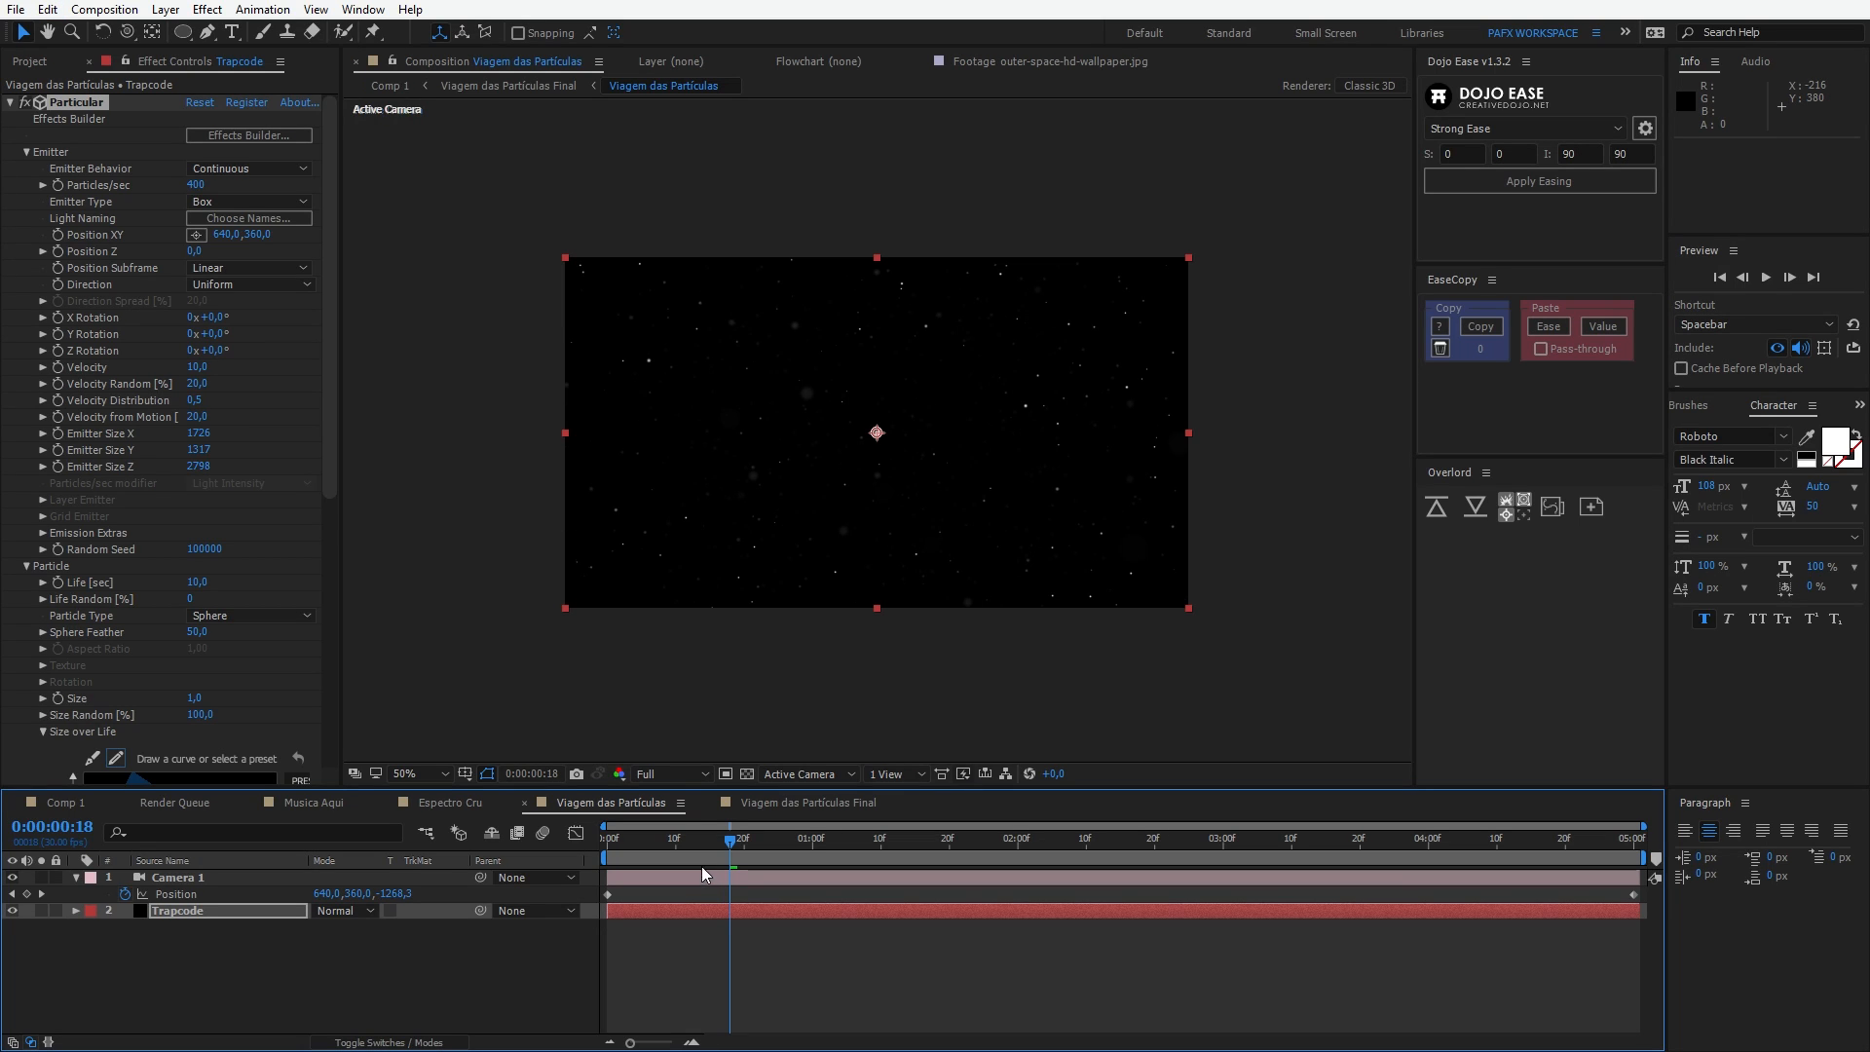
# Step: From the first frame, add the expression time*-3 to Camera 1's Z Rotation
pyautogui.moveTo(701, 843); pyautogui.dragTo(499, 832)
pyautogui.click(203, 880)
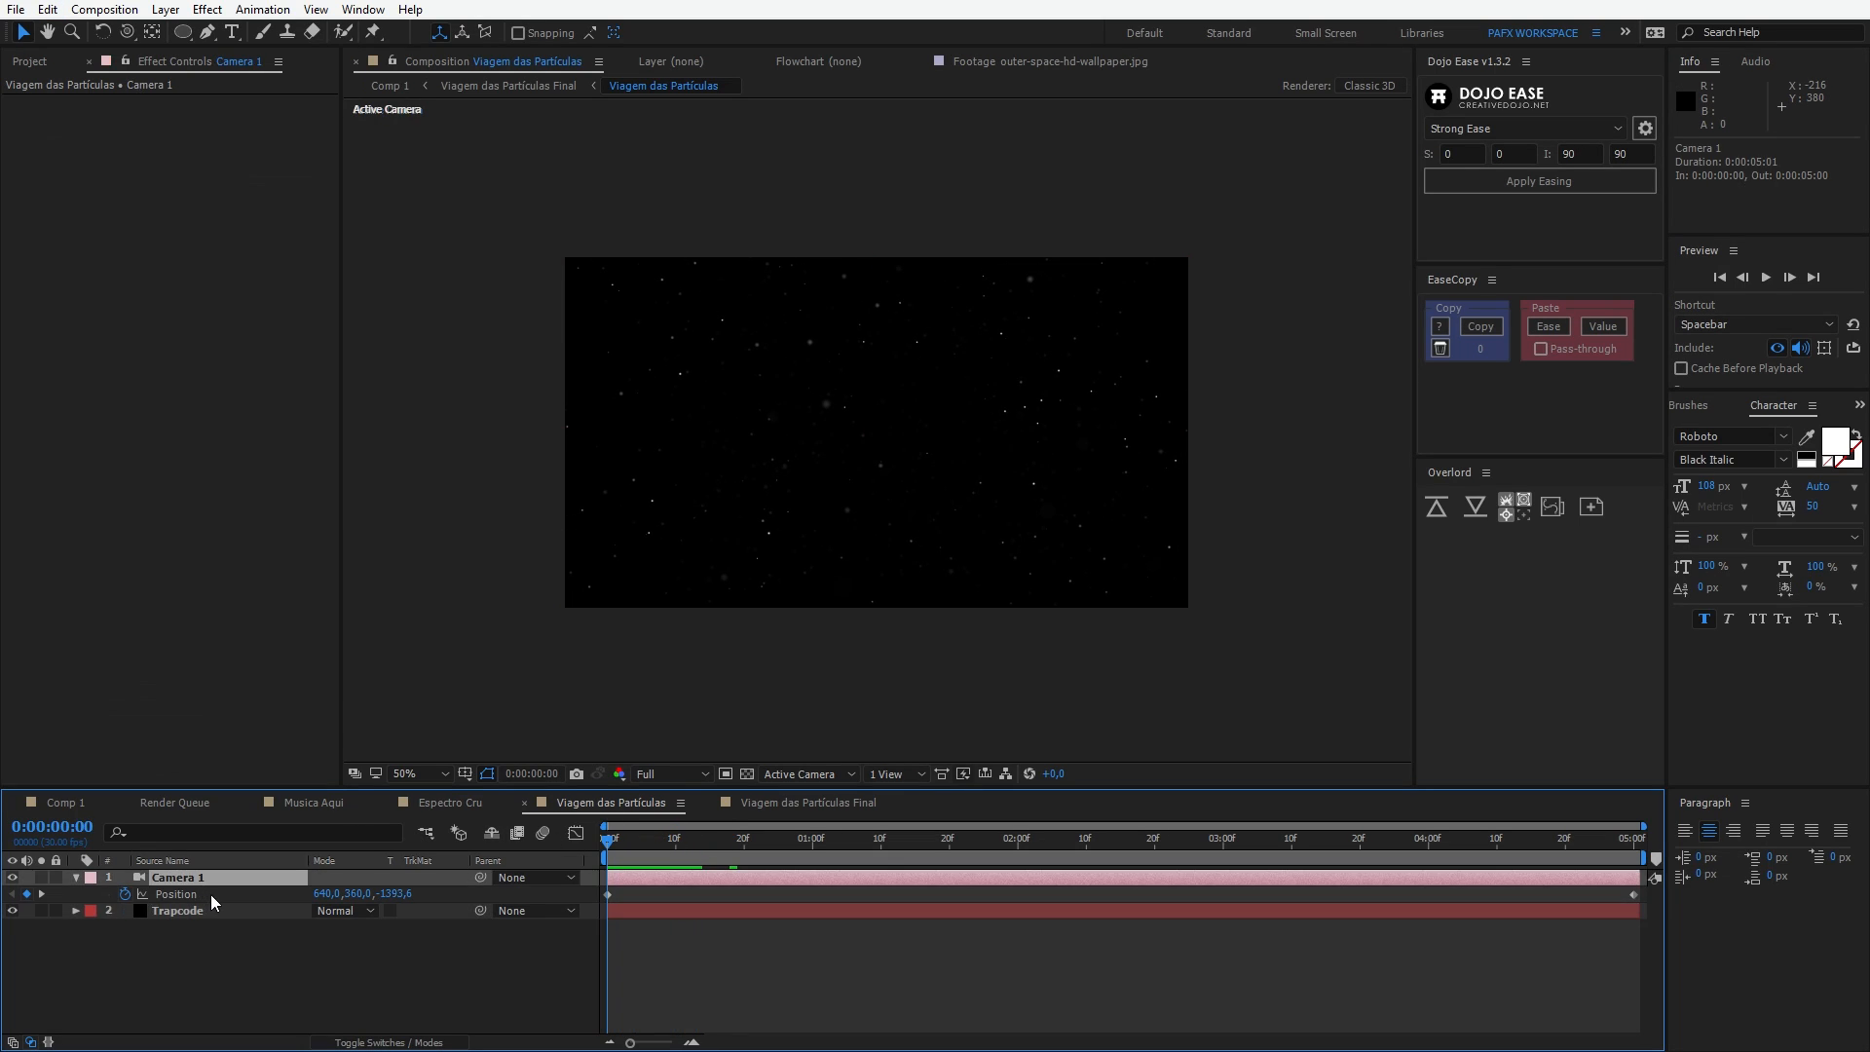
pyautogui.press('r')
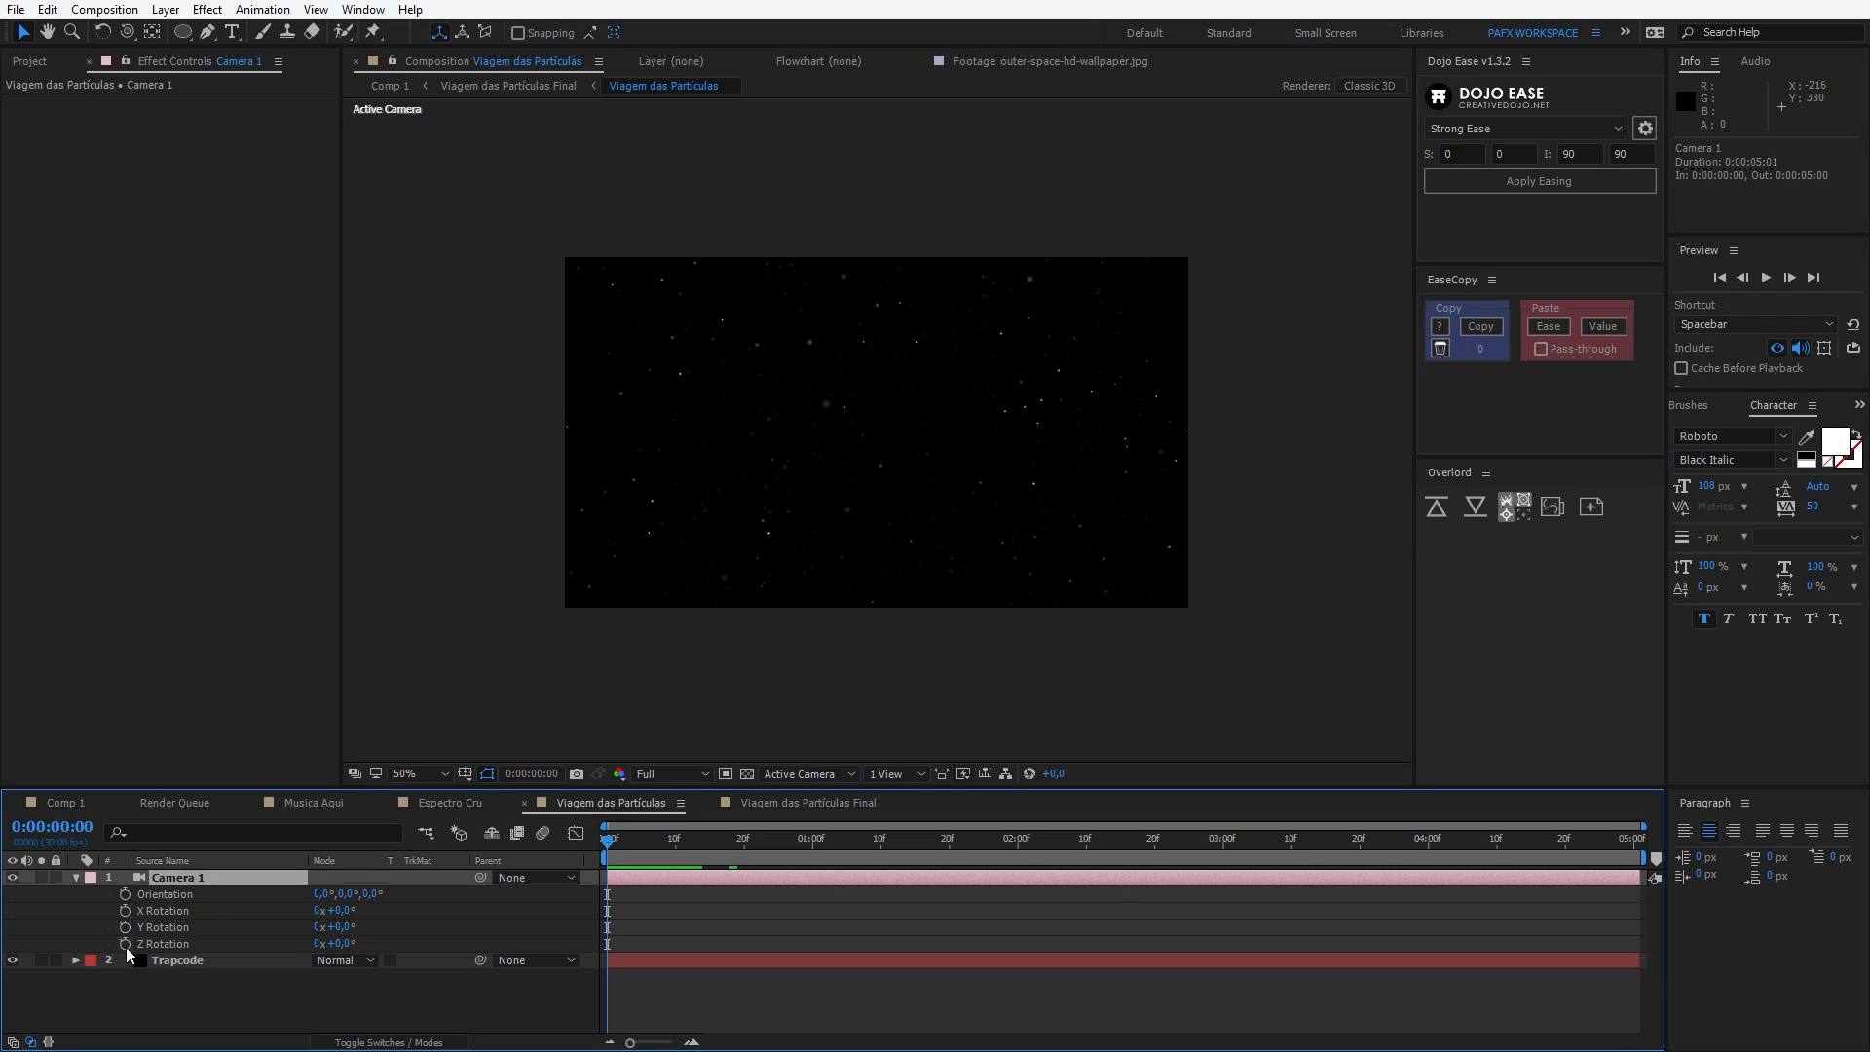
pyautogui.keyDown('alt'); pyautogui.click(124, 944); pyautogui.keyUp('alt')
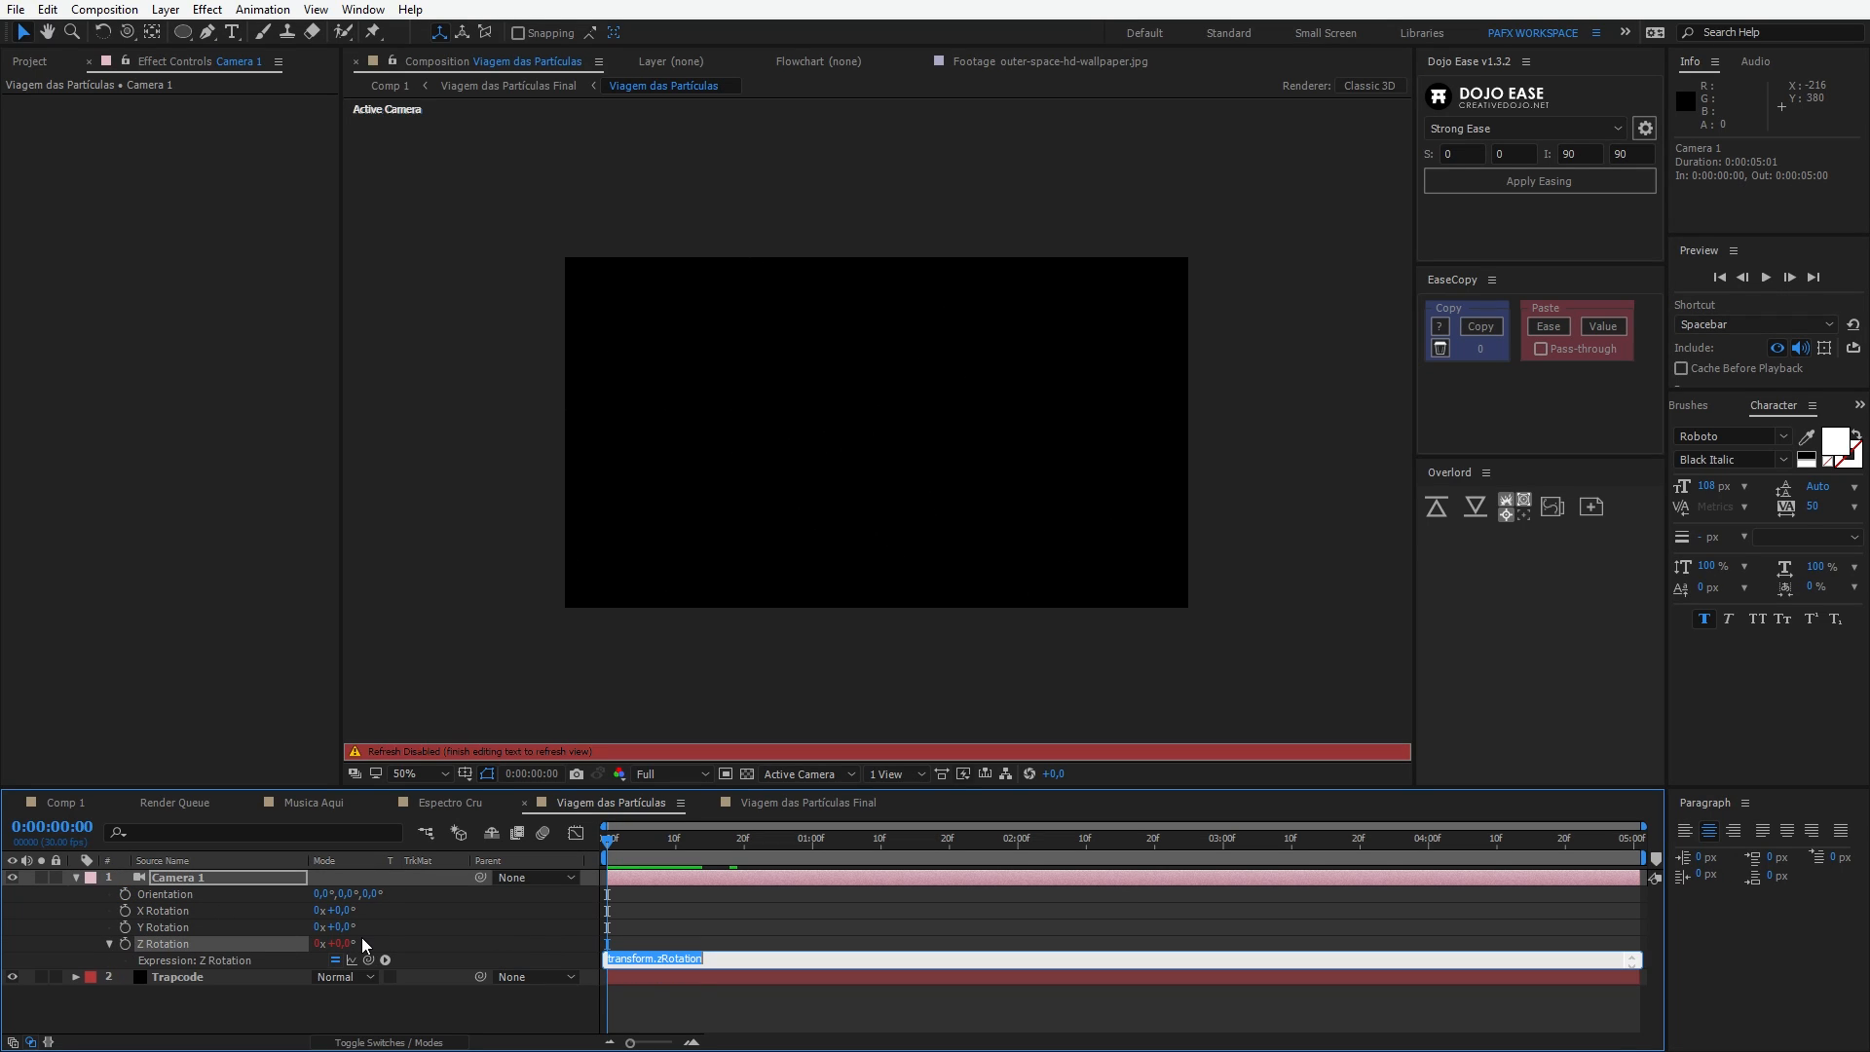
pyautogui.write('time*-3')
pyautogui.press('KP_Enter')
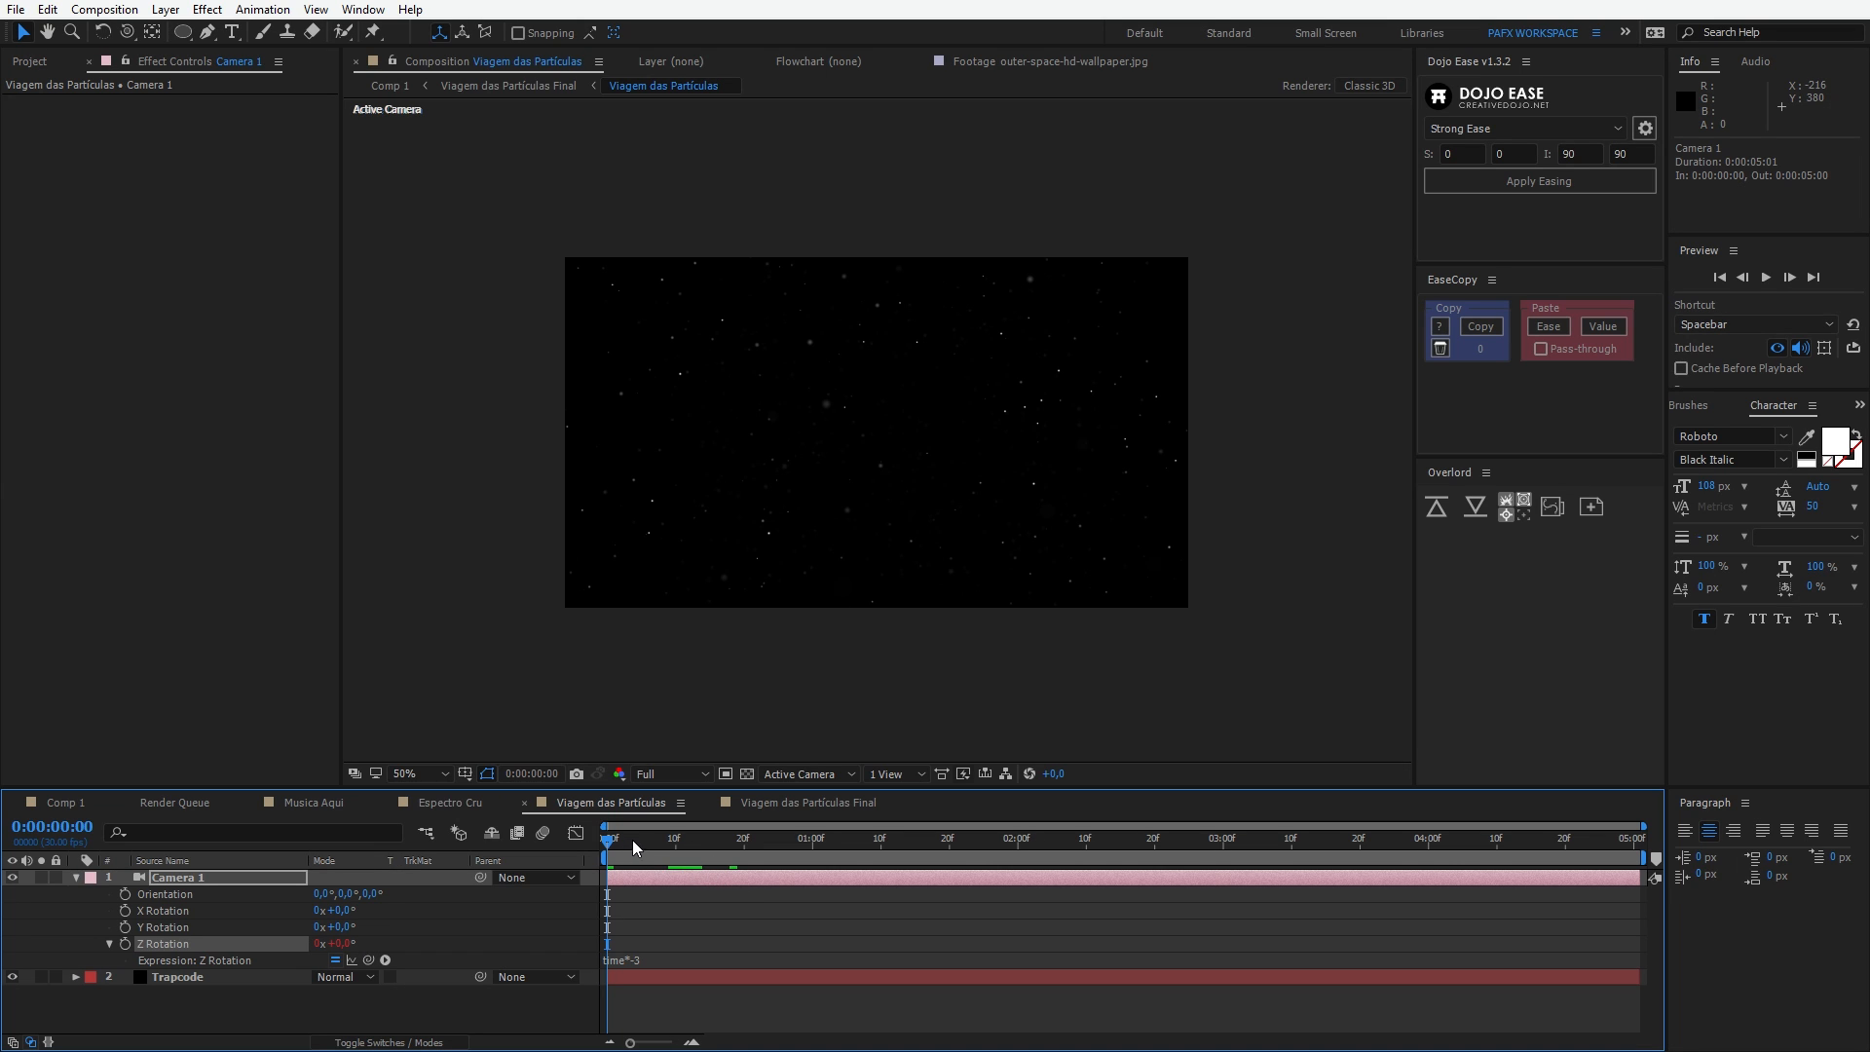
# Step: Scrub through the first second to check the camera roll, and purge all memory and the disk cache
pyautogui.moveTo(633, 839); pyautogui.dragTo(808, 890)
pyautogui.scroll(2, 831, 649)
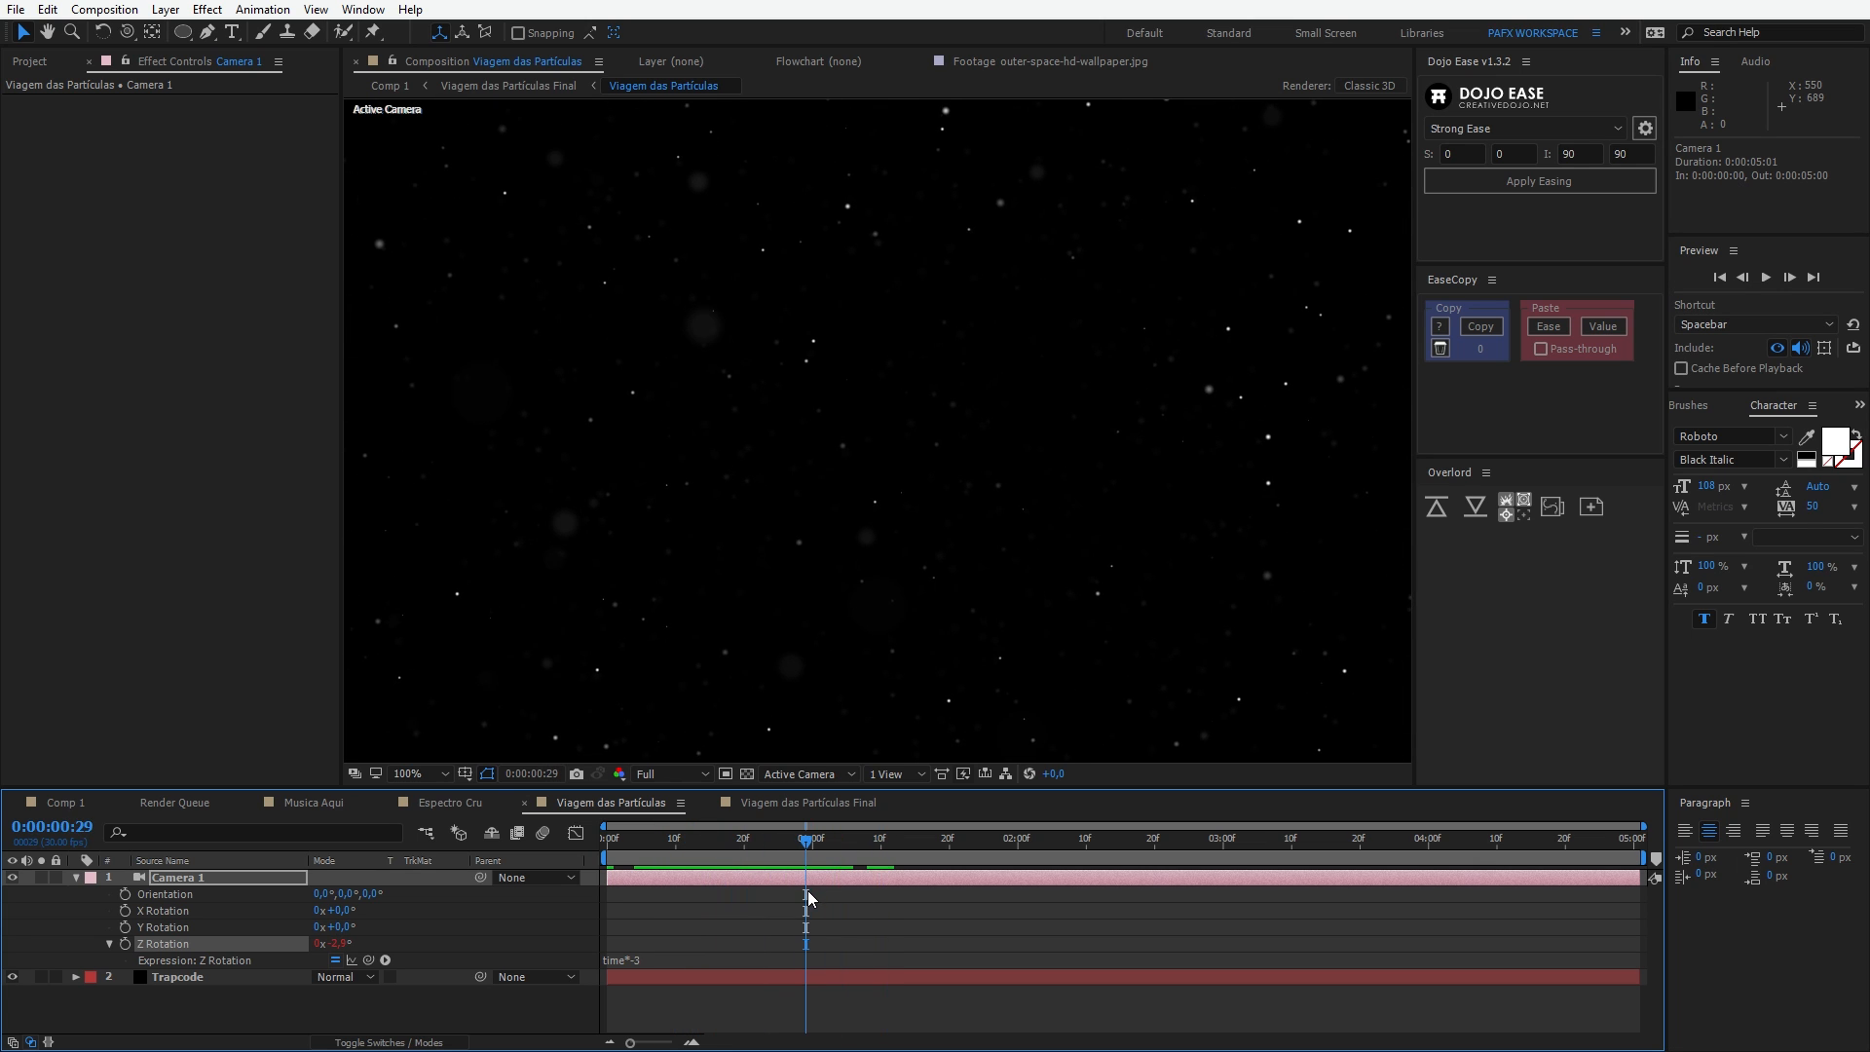
pyautogui.click(763, 859)
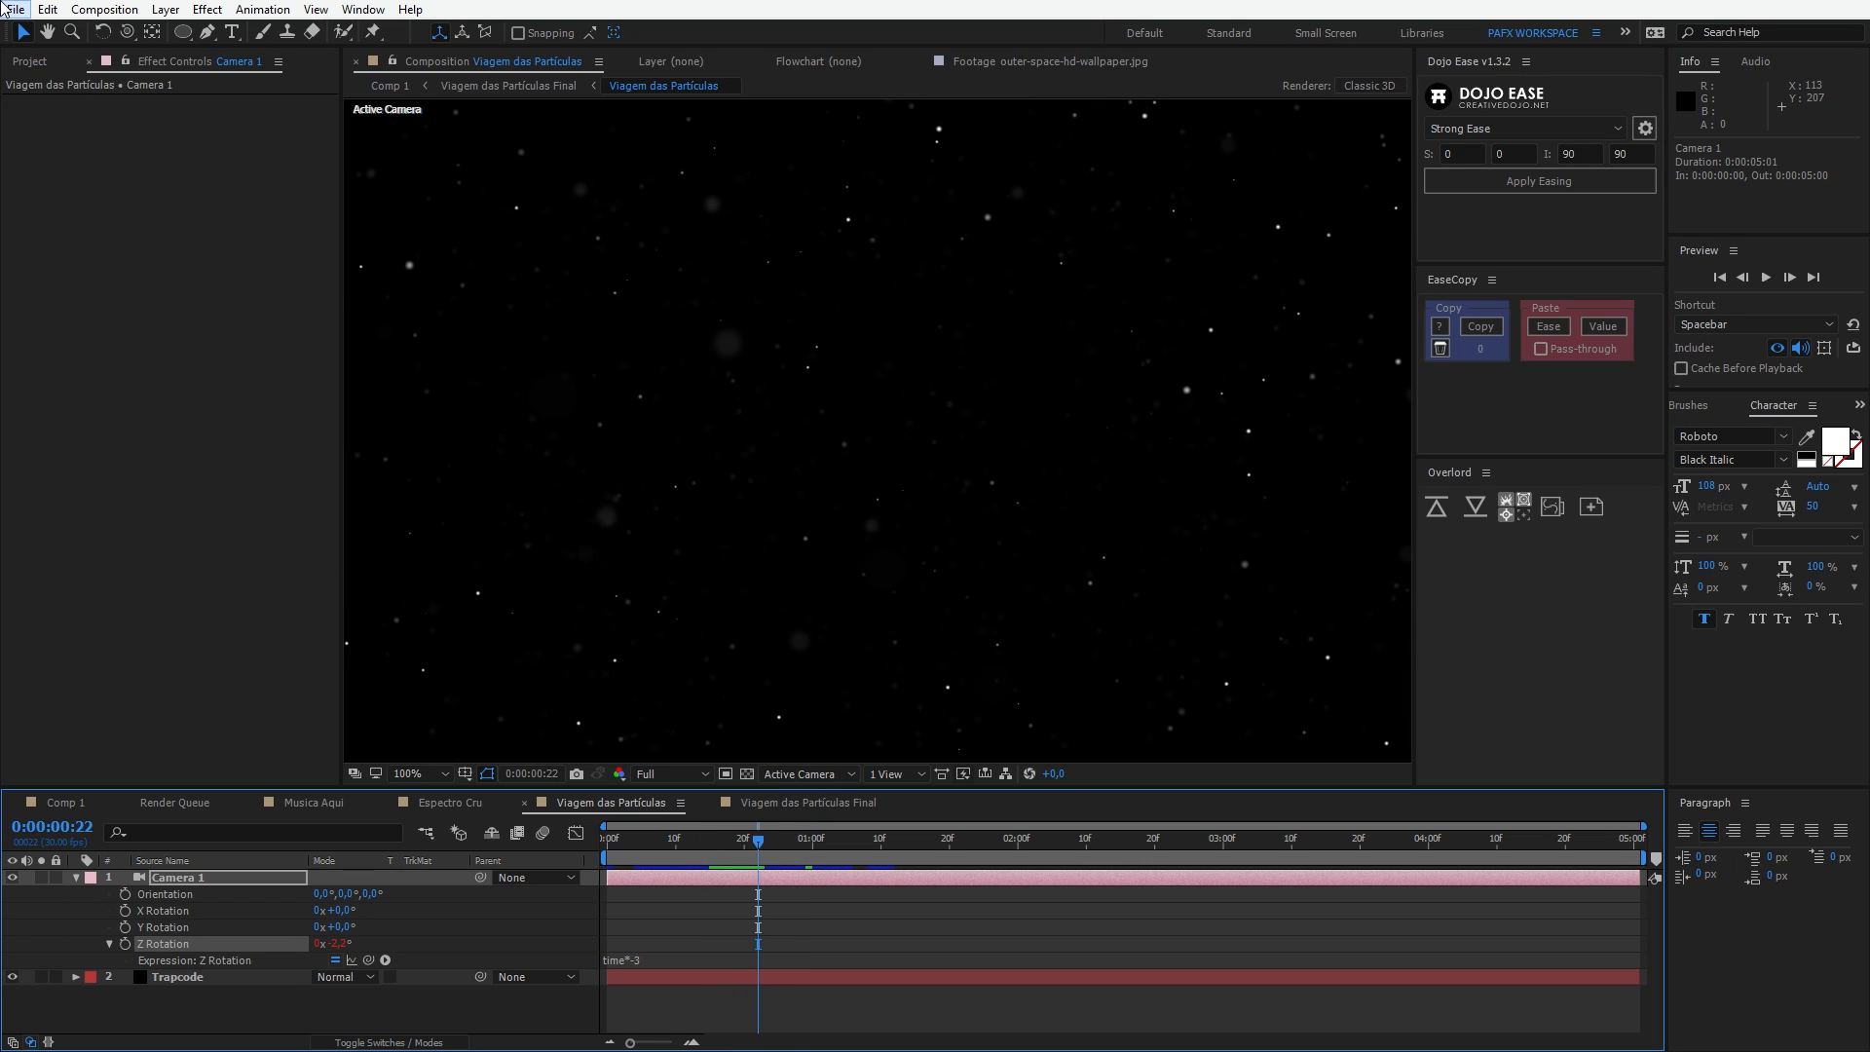
pyautogui.click(47, 8)
pyautogui.moveTo(180, 429)
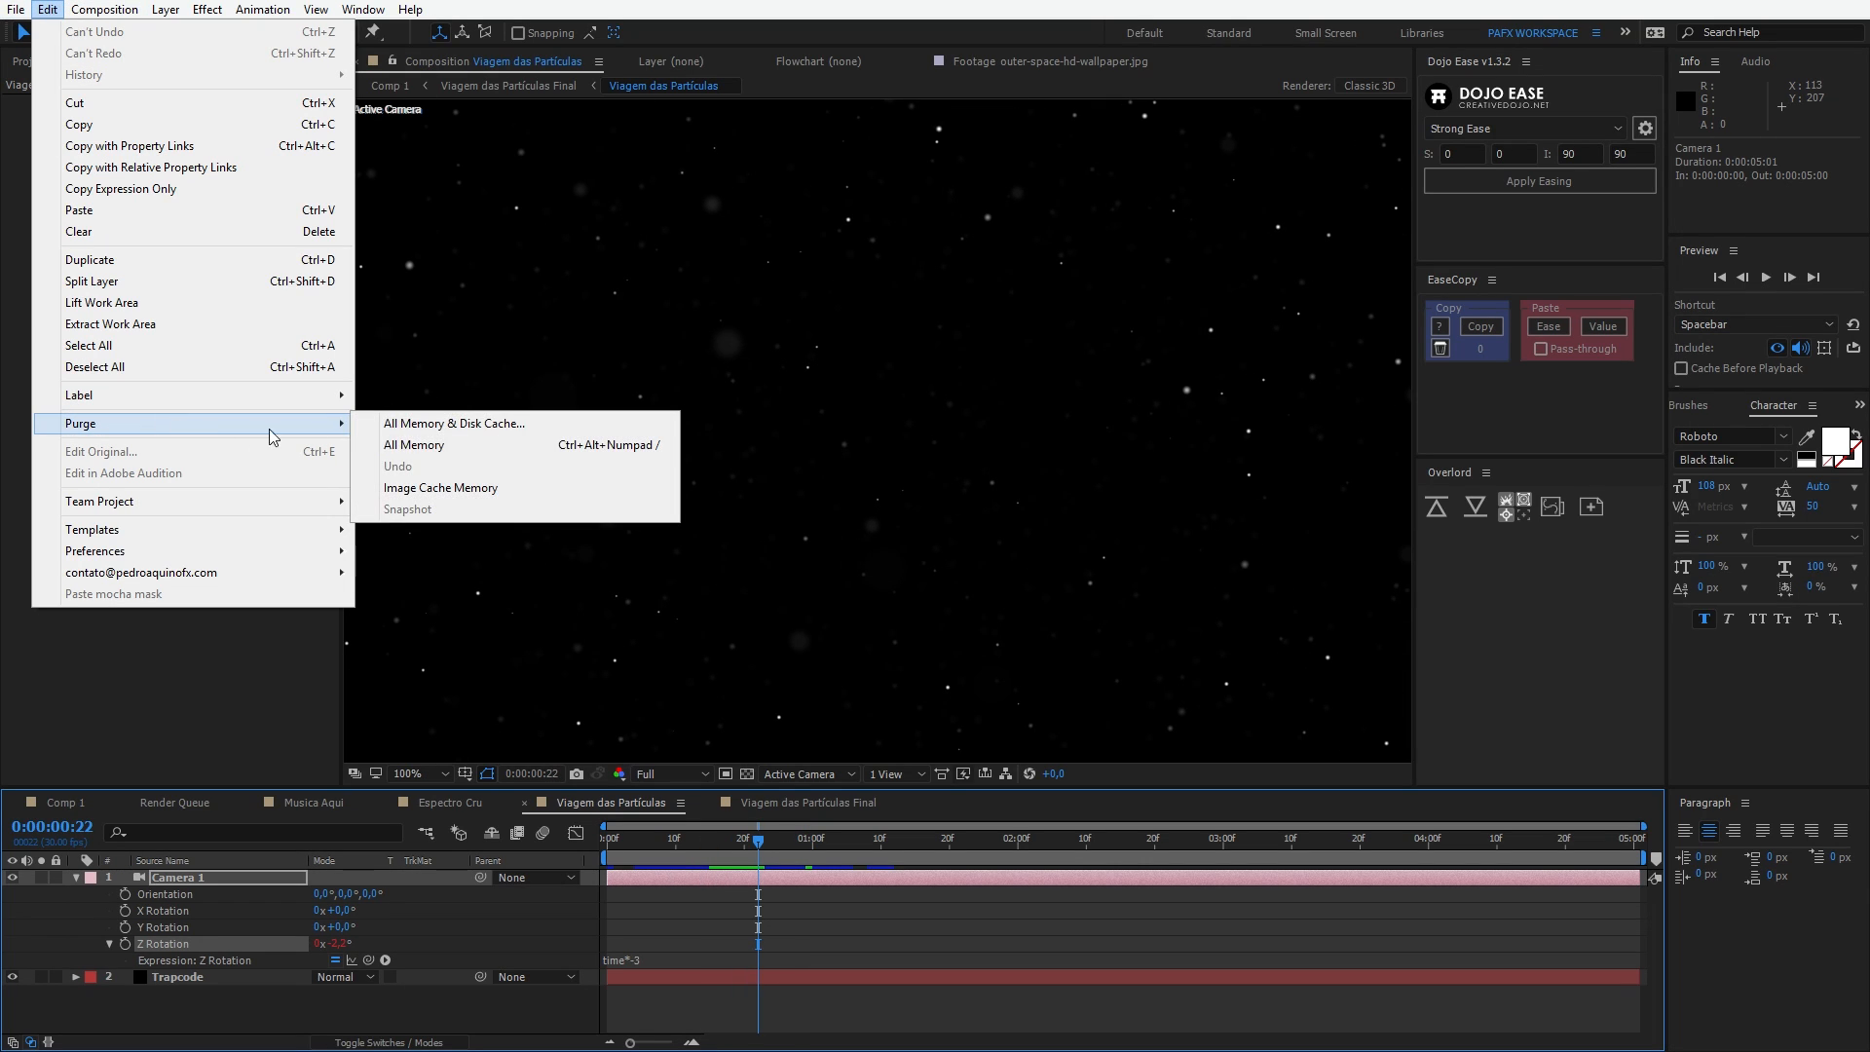
pyautogui.click(426, 426)
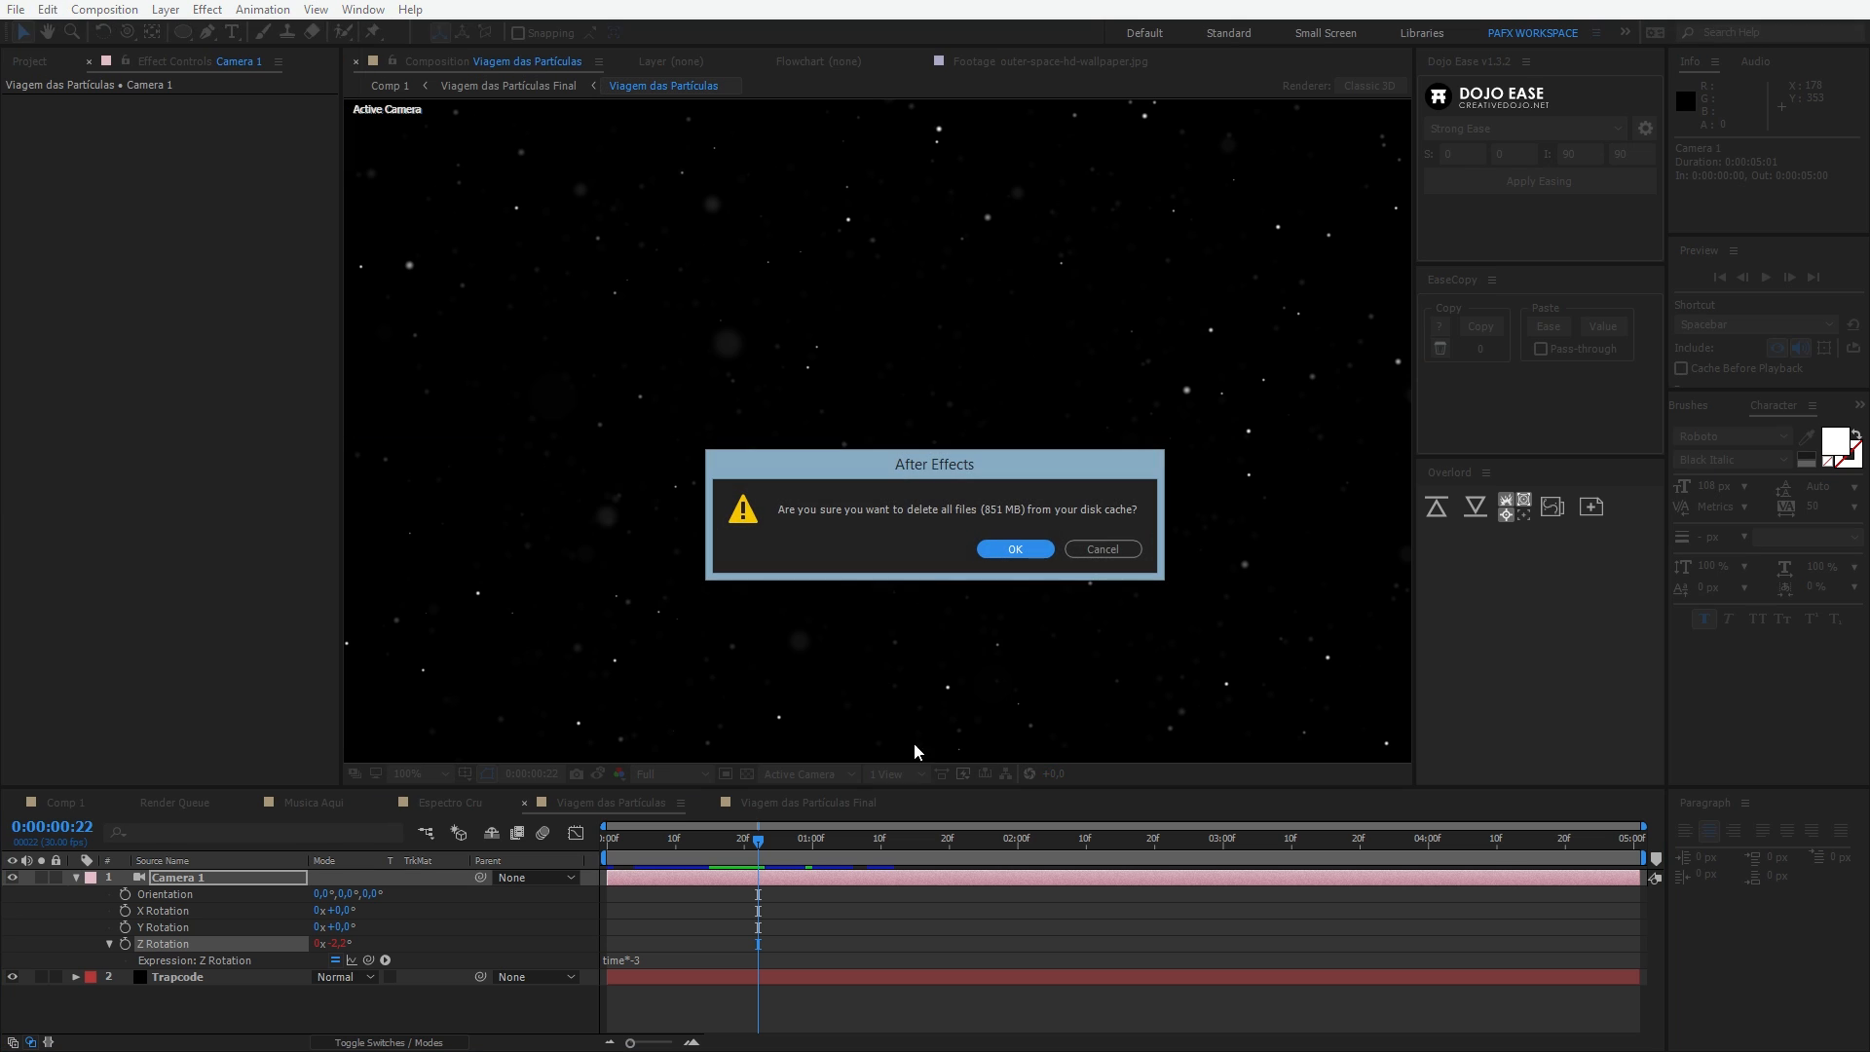
pyautogui.click(996, 547)
# Step: Preview the particle flight from the first frame at different magnifications to check the rotating camera
pyautogui.moveTo(764, 835); pyautogui.dragTo(606, 838)
pyautogui.press('space')
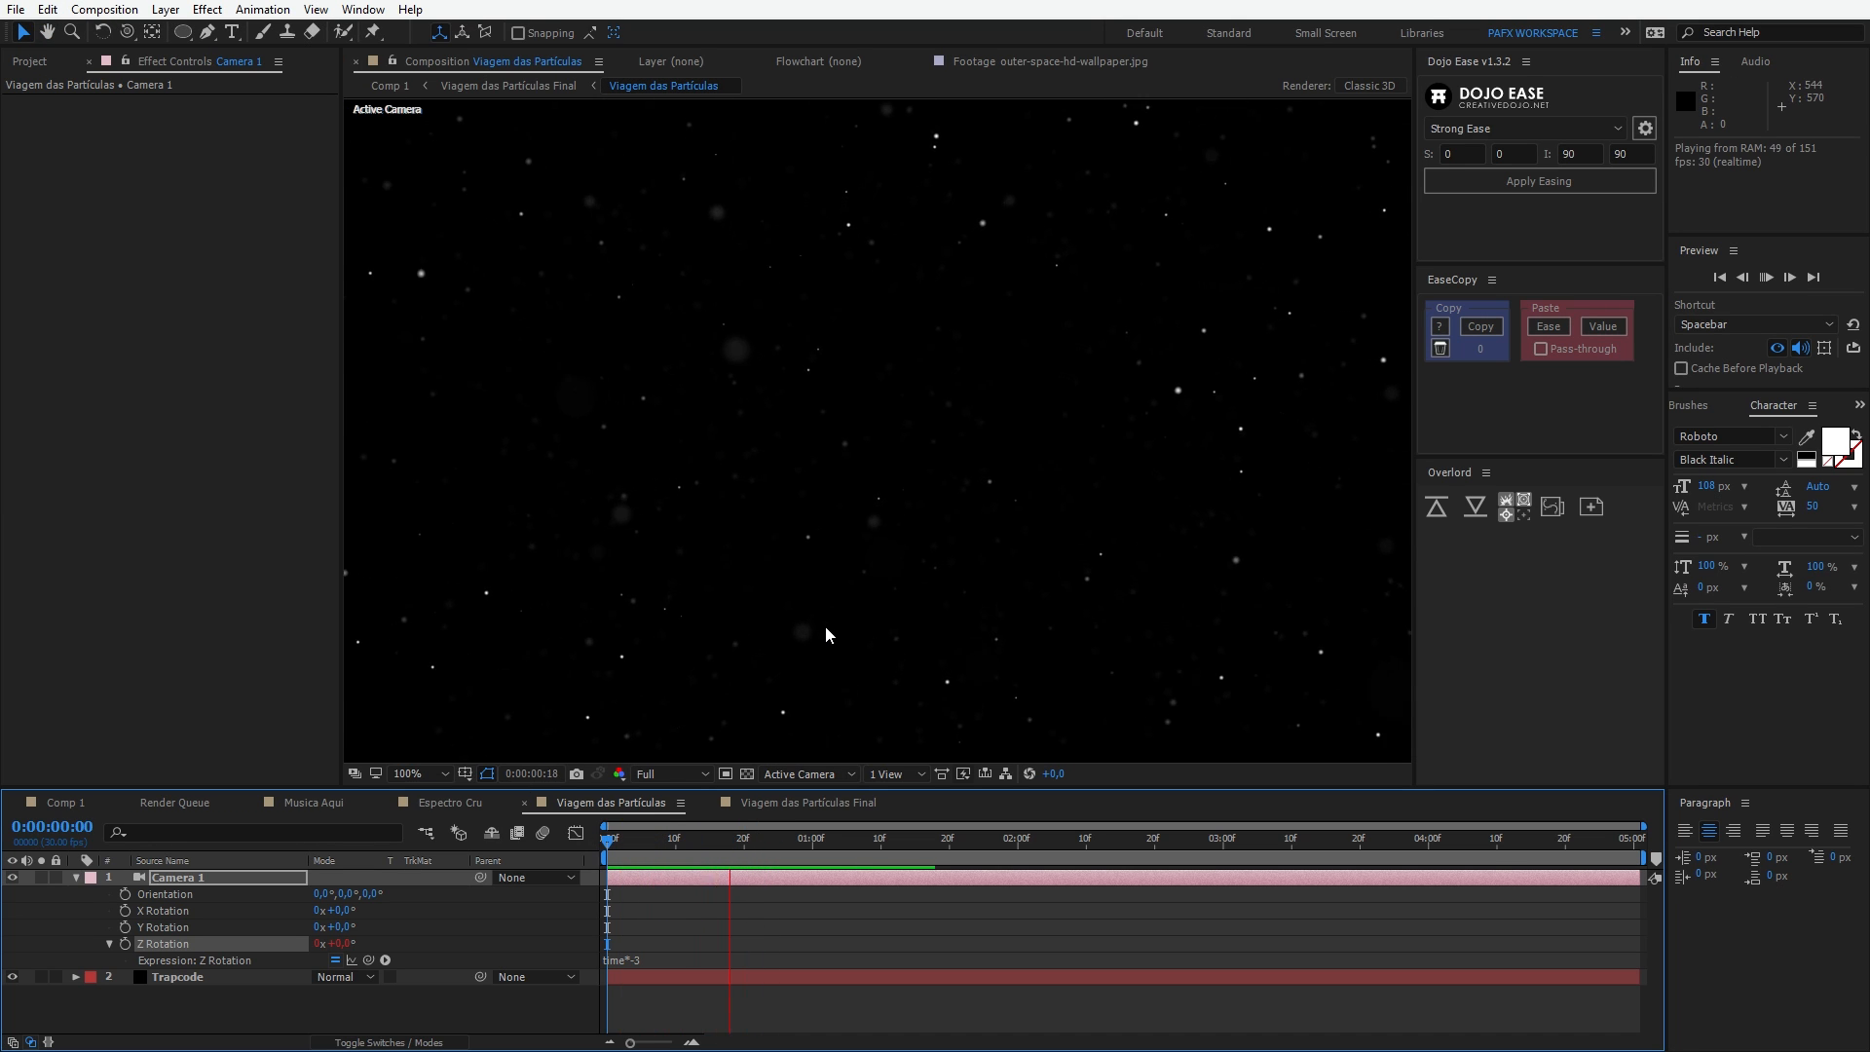
pyautogui.press(',')
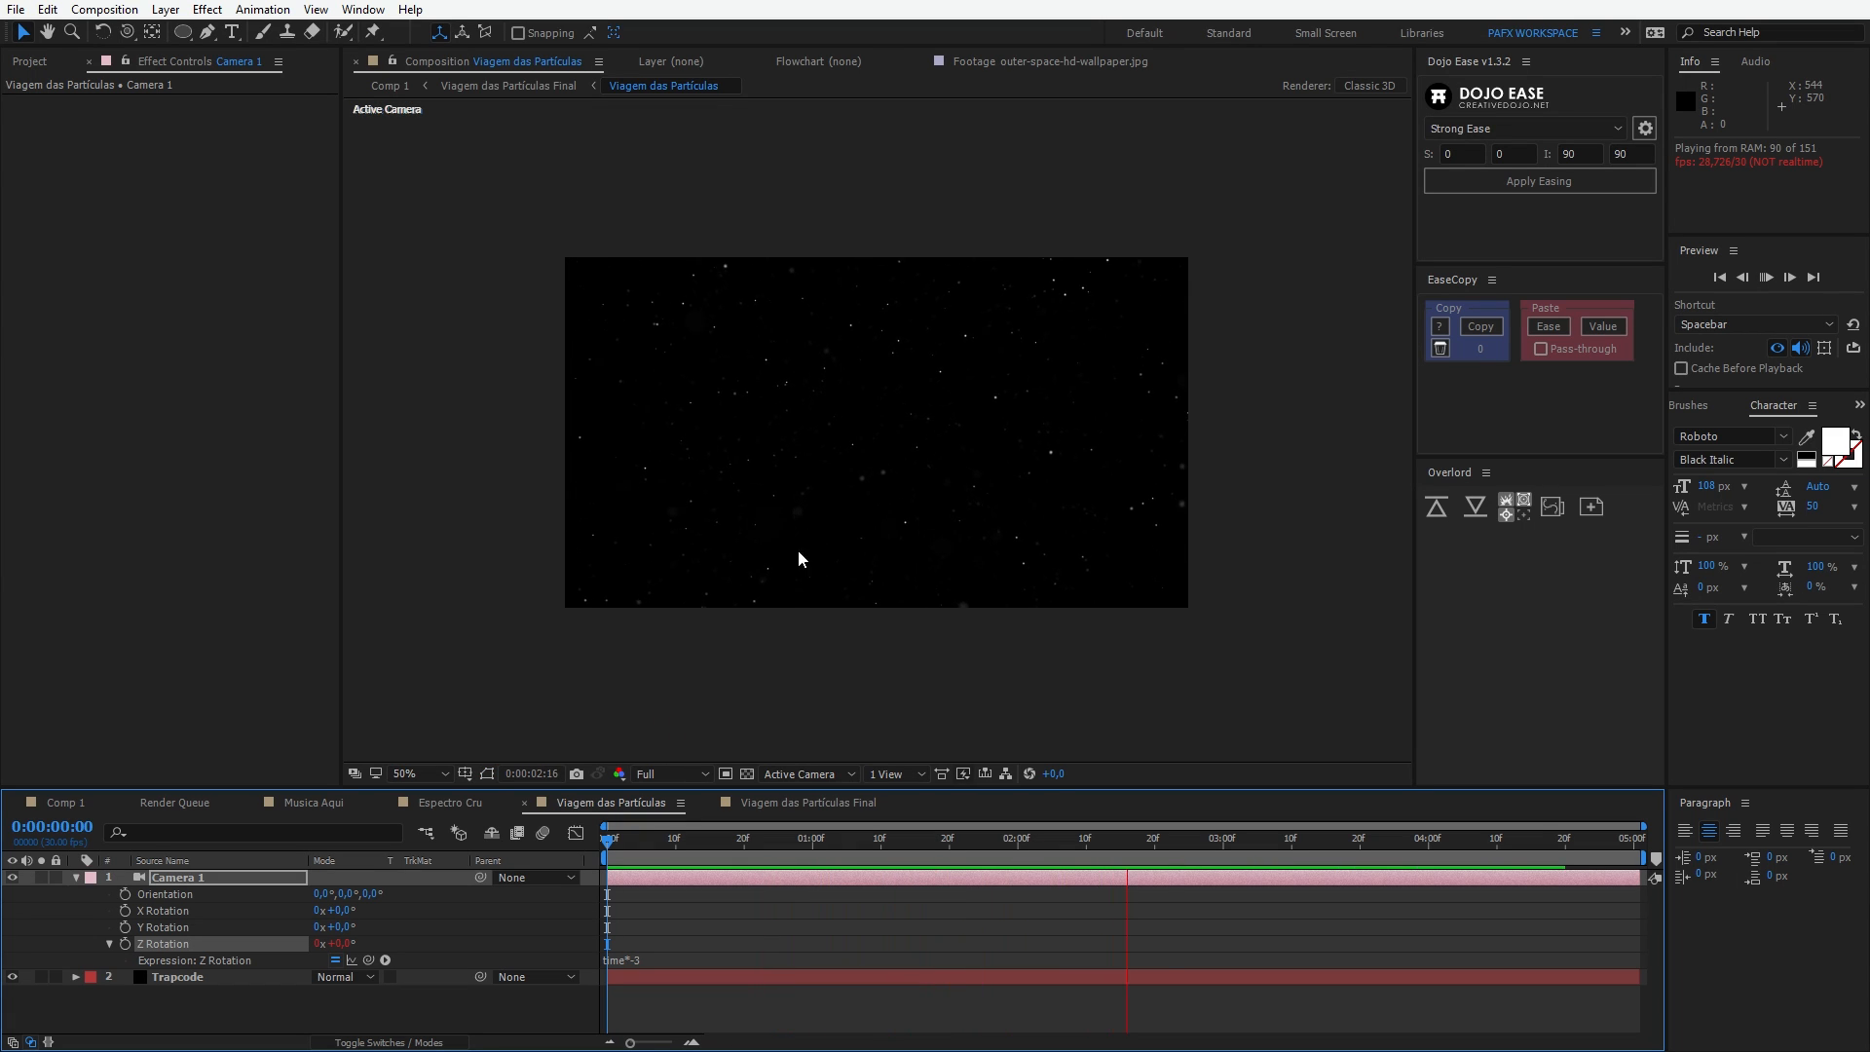
pyautogui.press('.')
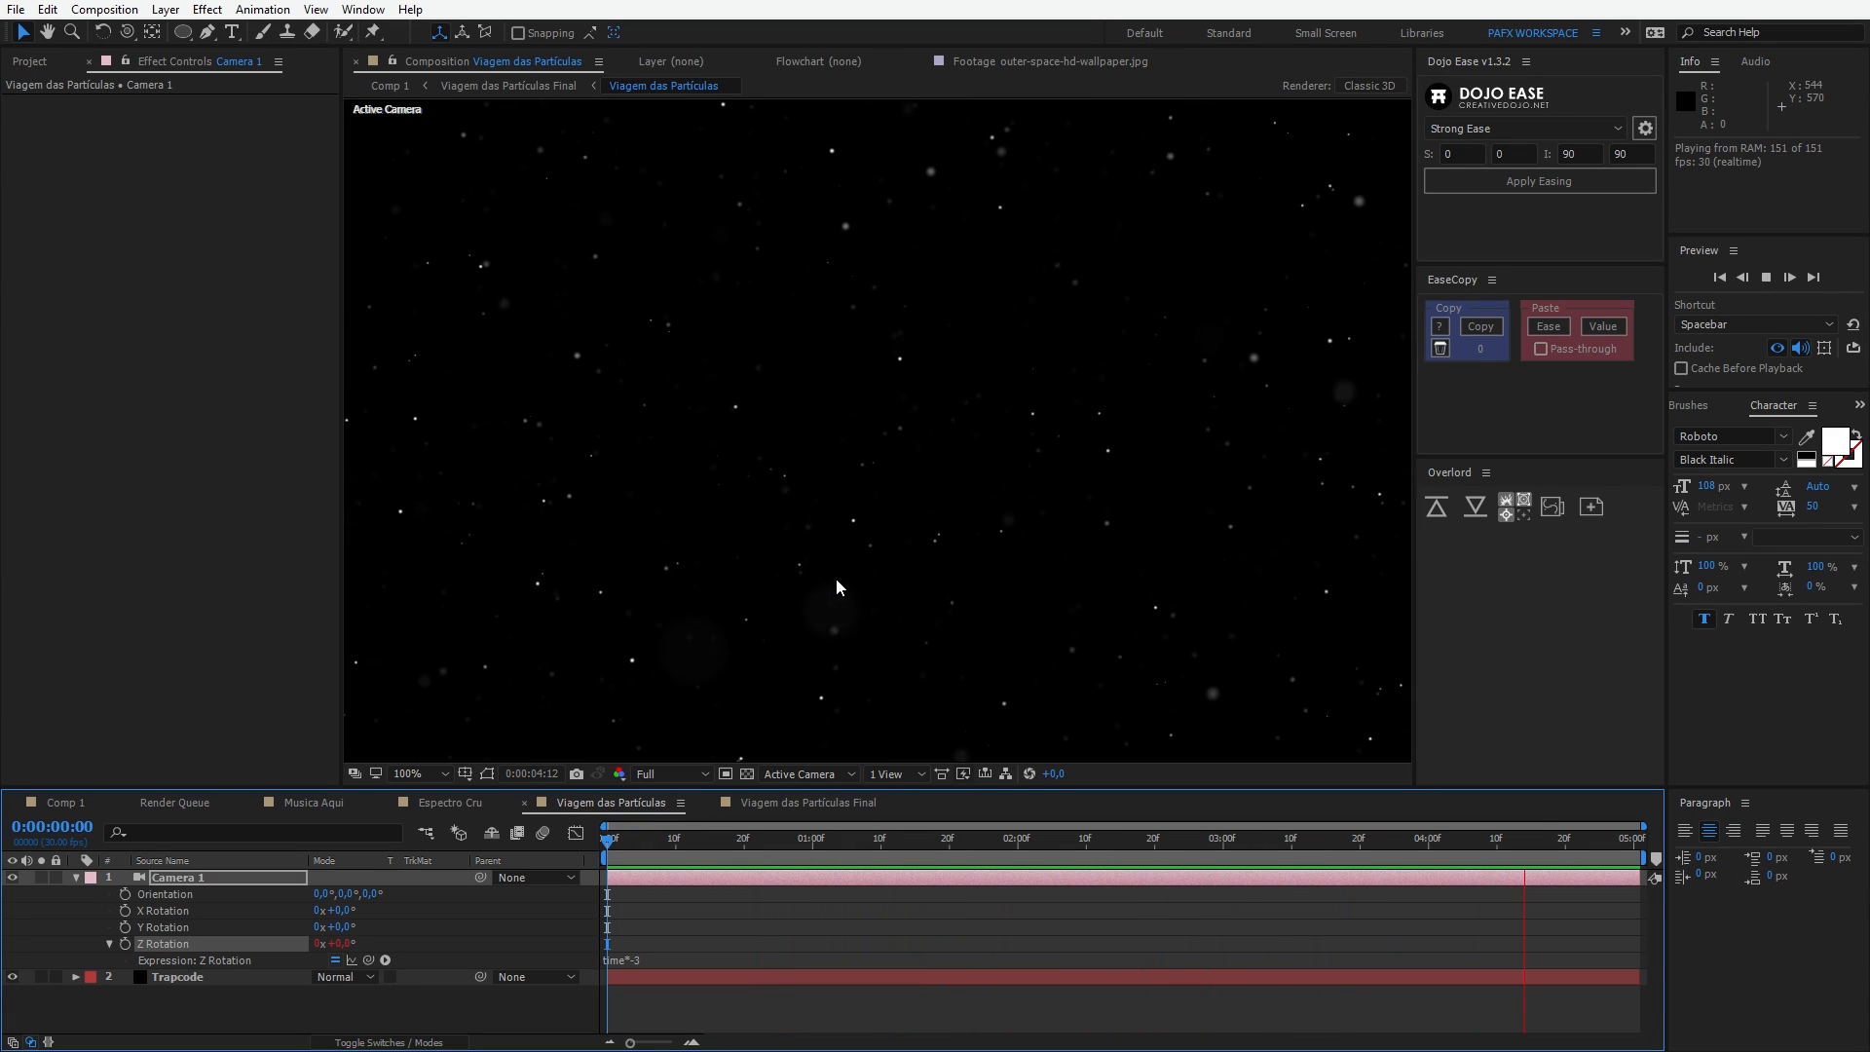
pyautogui.press(',')
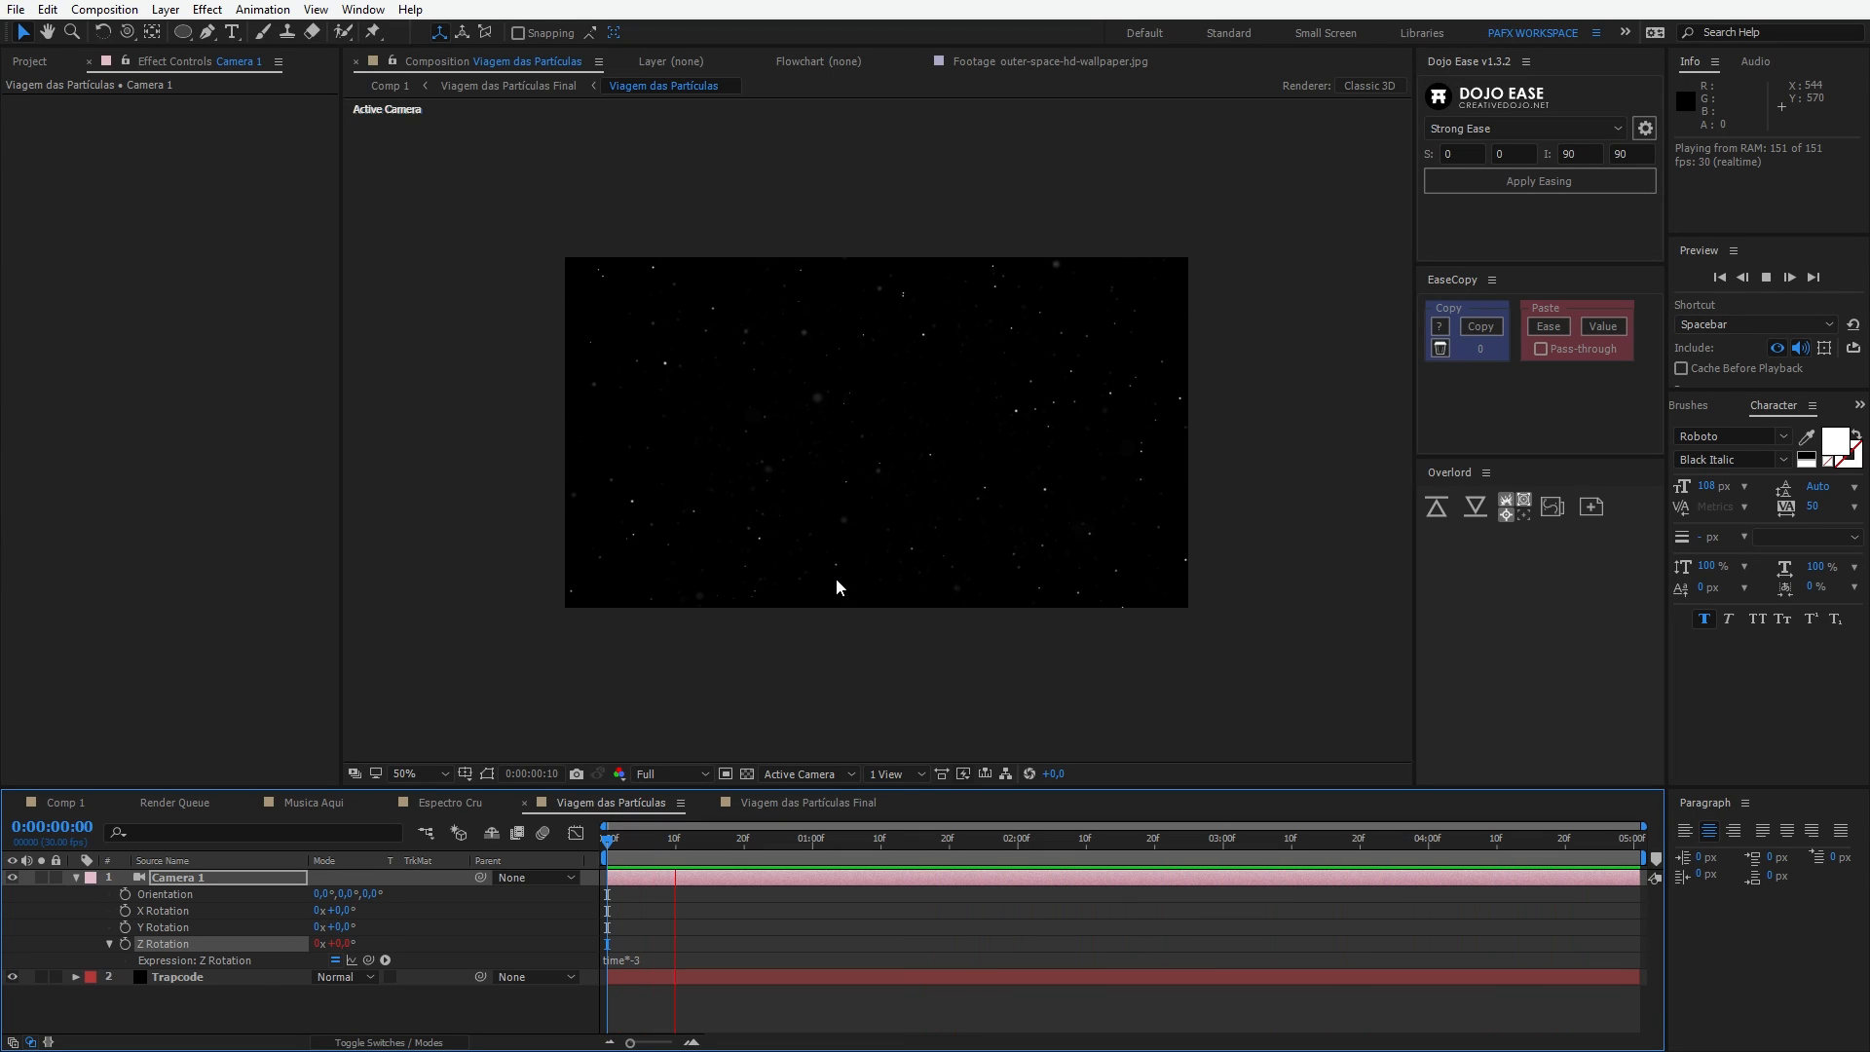
pyautogui.press('space')
pyautogui.press('.')
# Step: Set the Particular emitter's Particles/sec on the Trapcode layer to 250
pyautogui.click(191, 978)
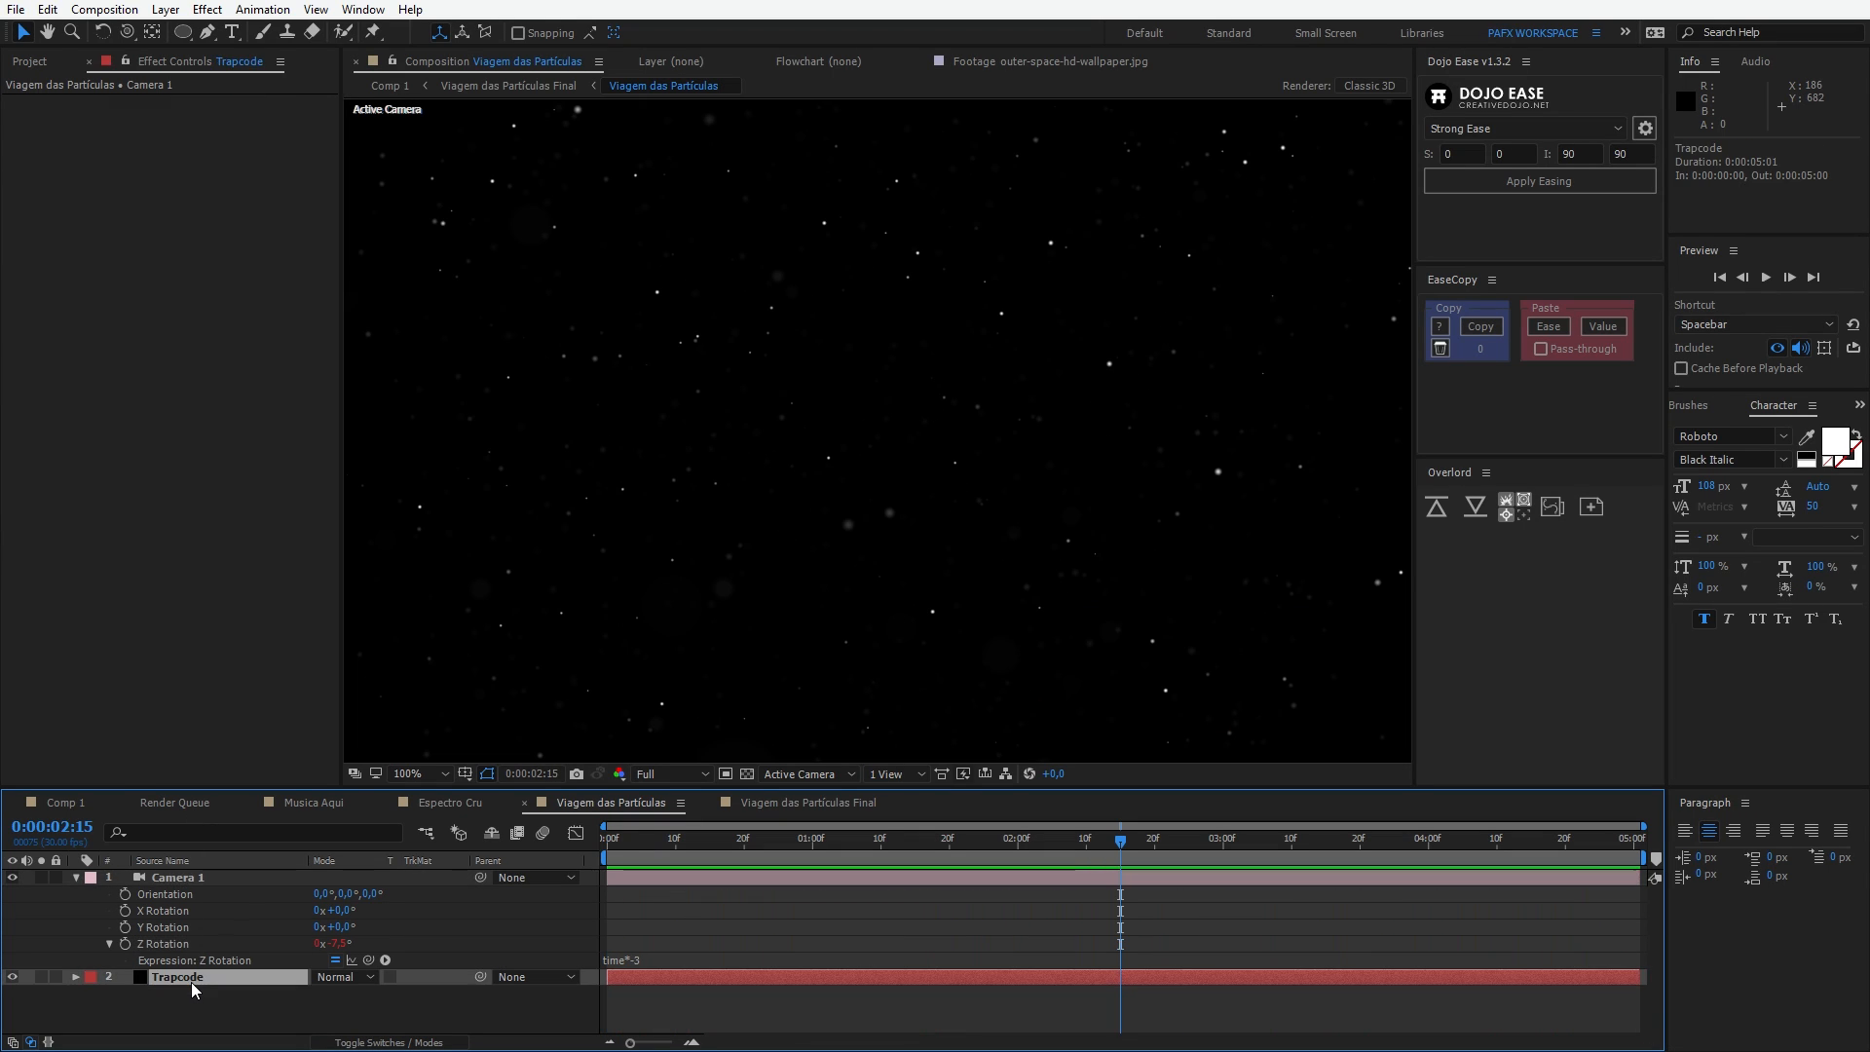
pyautogui.click(200, 185)
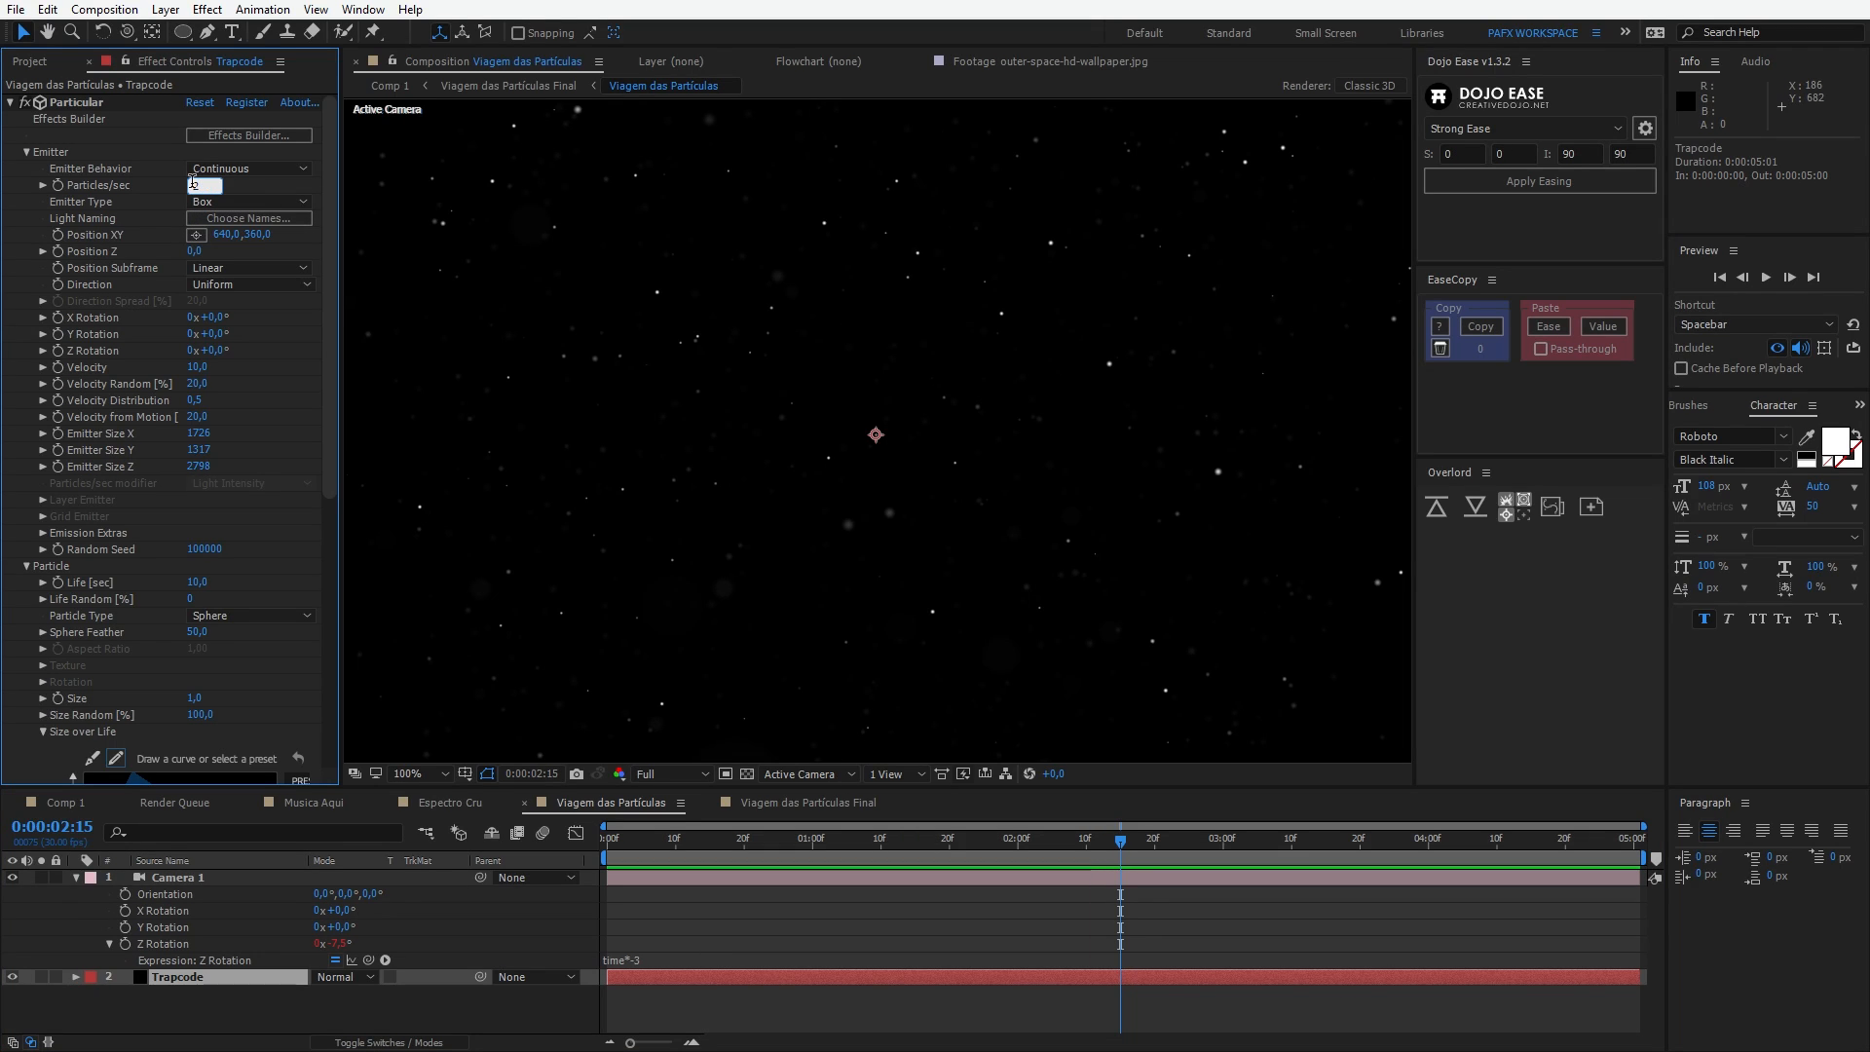
pyautogui.write('250')
pyautogui.press('Return')
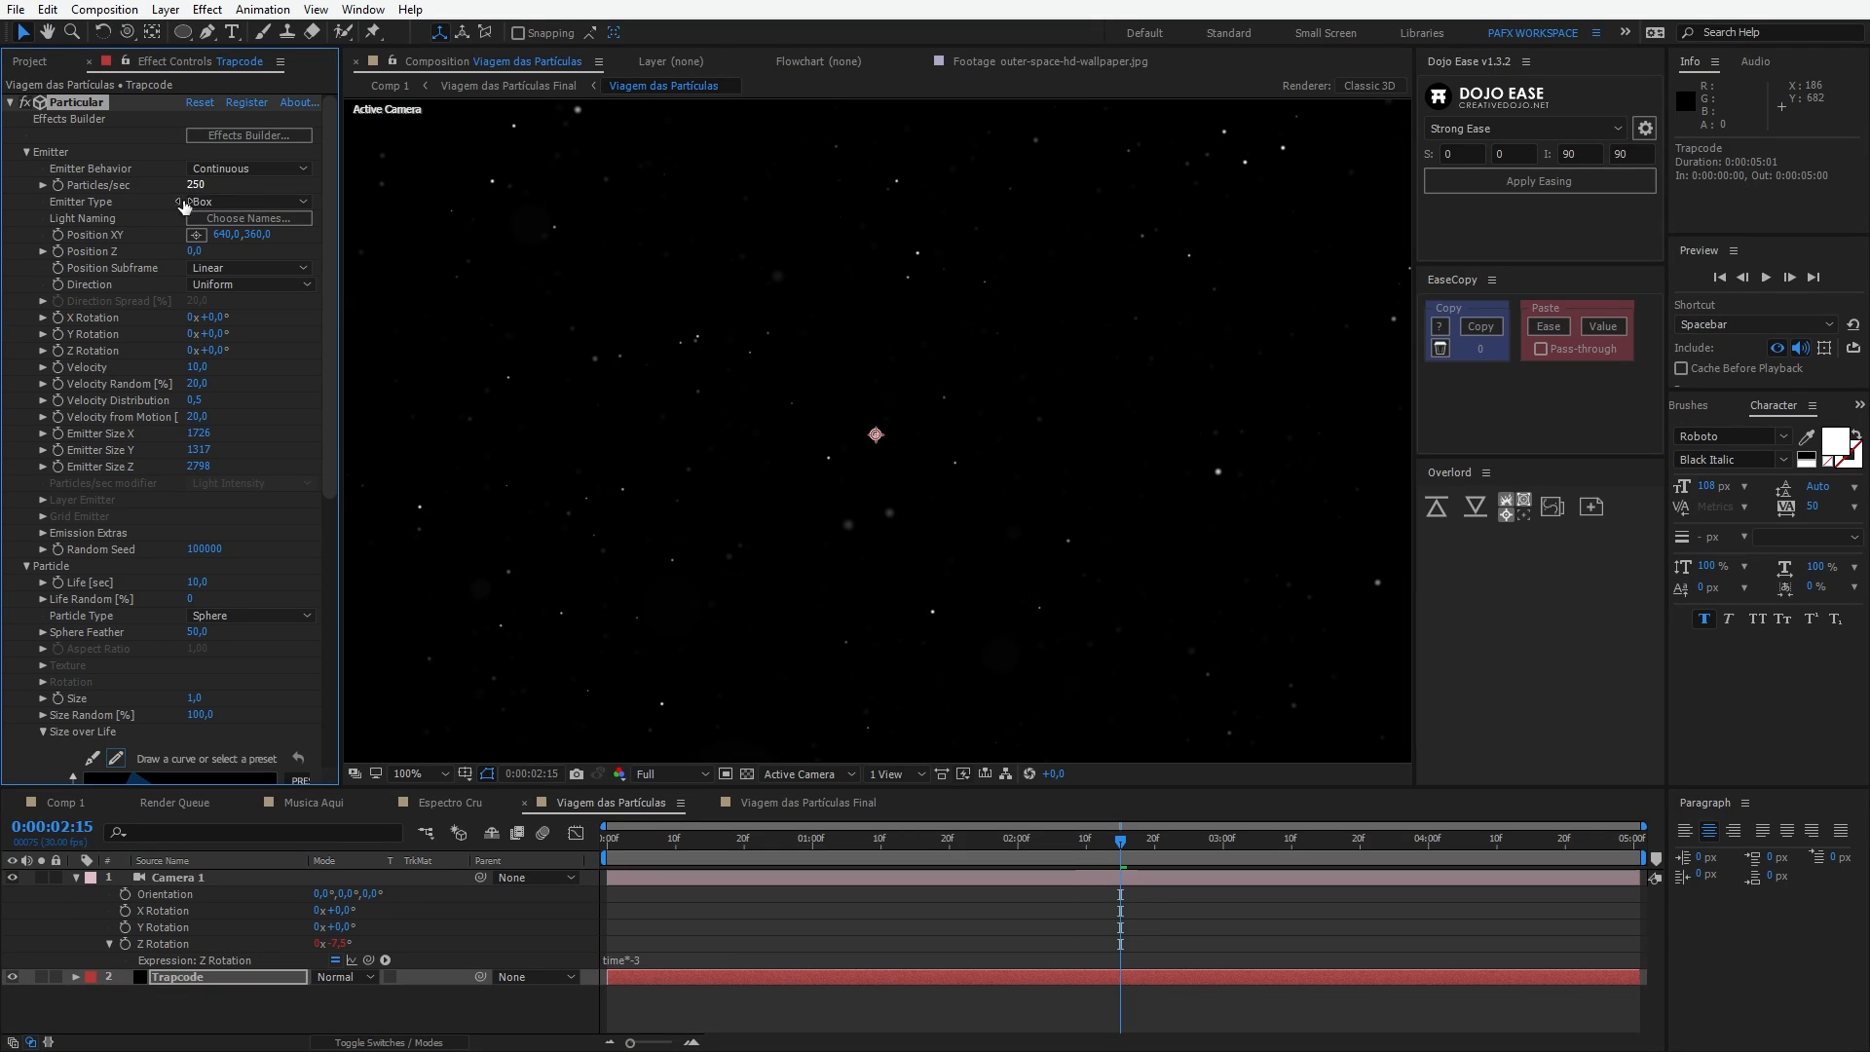
# Step: Preview Comp 1 from 0:00:02:15 in a maximized view to check the sparser rotating particles, and restore the normal layout
pyautogui.click(59, 800)
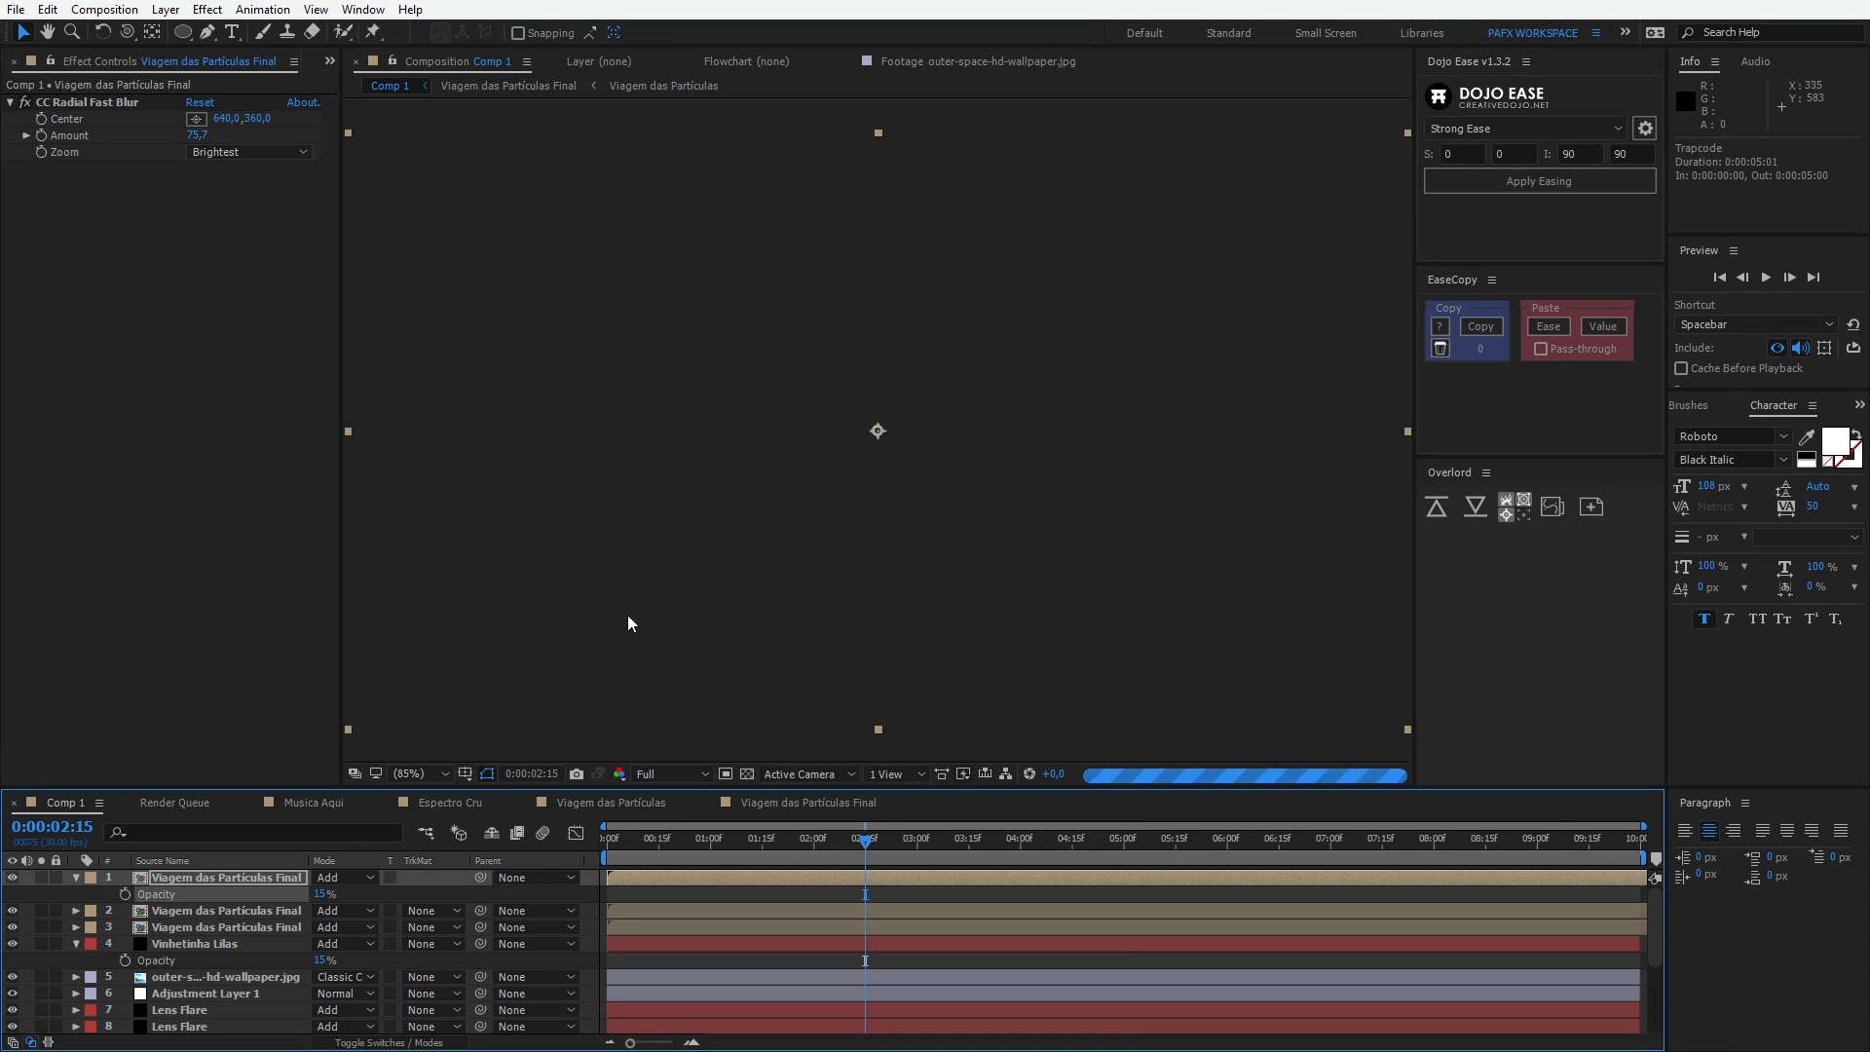
pyautogui.press(',')
pyautogui.press(',')
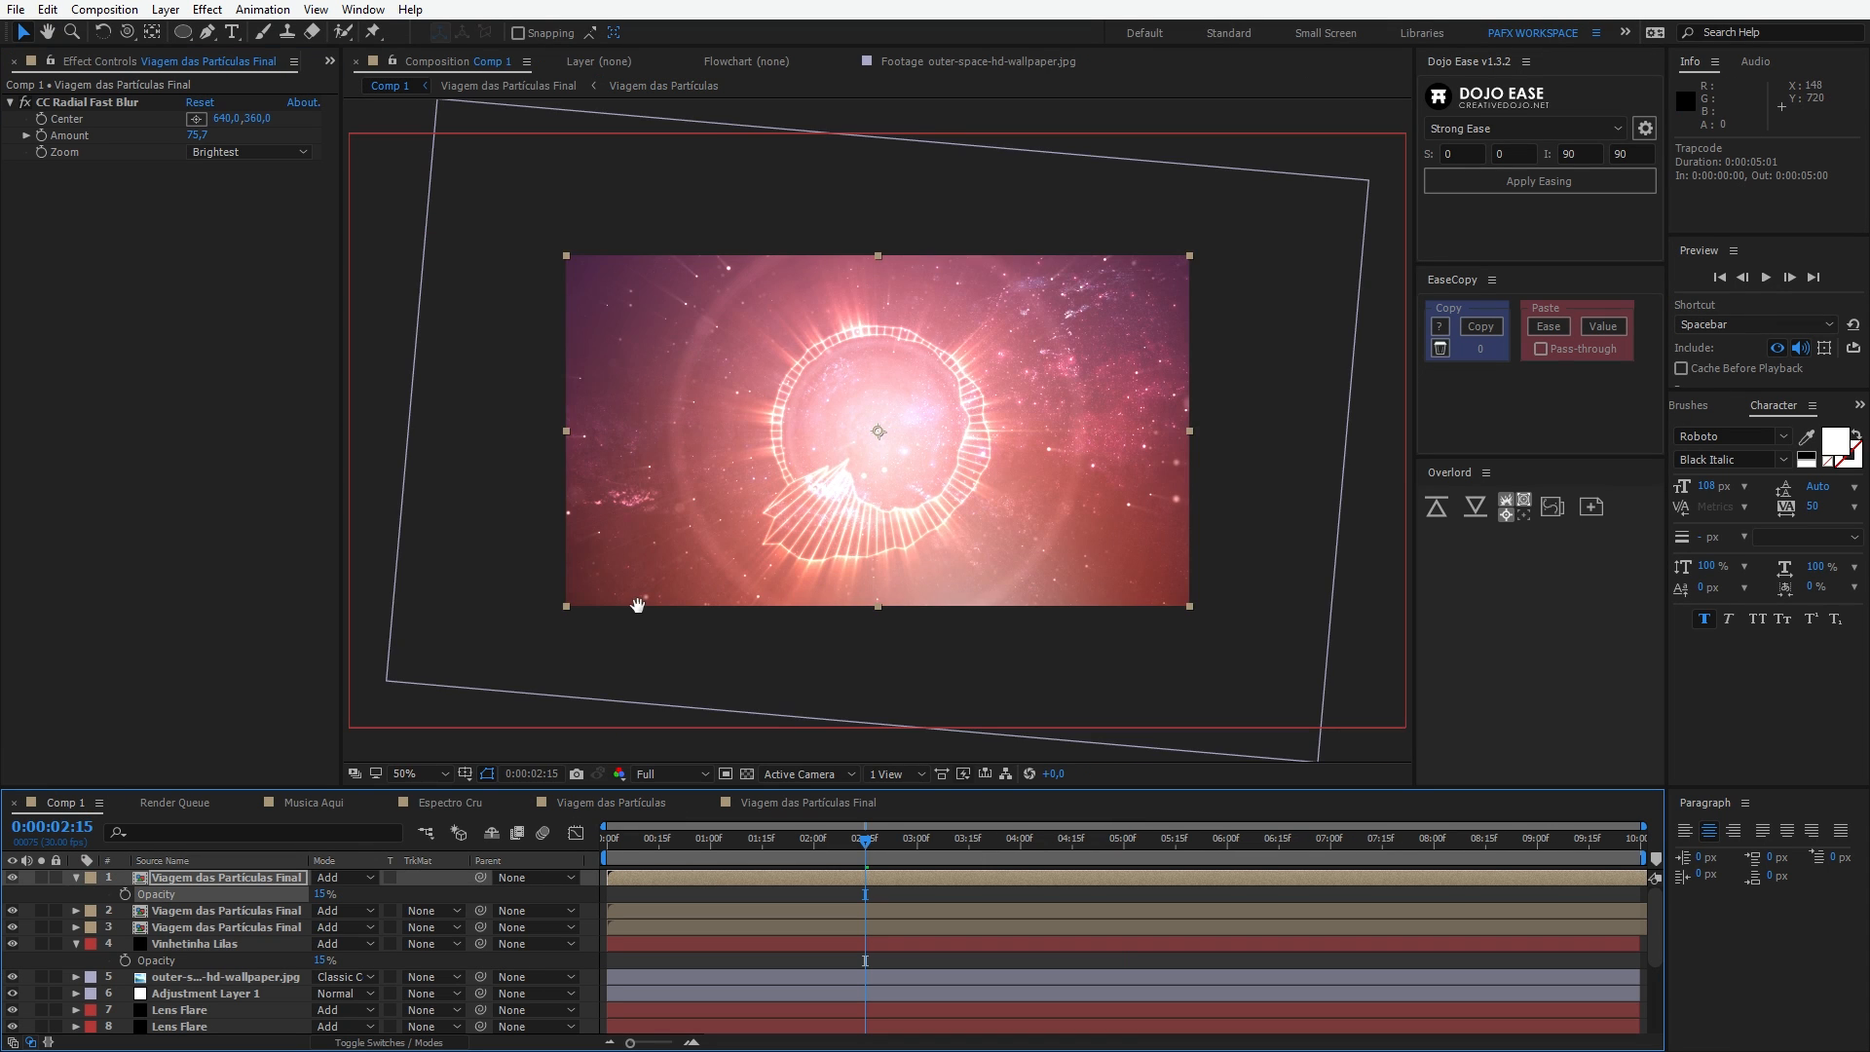
pyautogui.press('space')
pyautogui.press('.')
pyautogui.press('.')
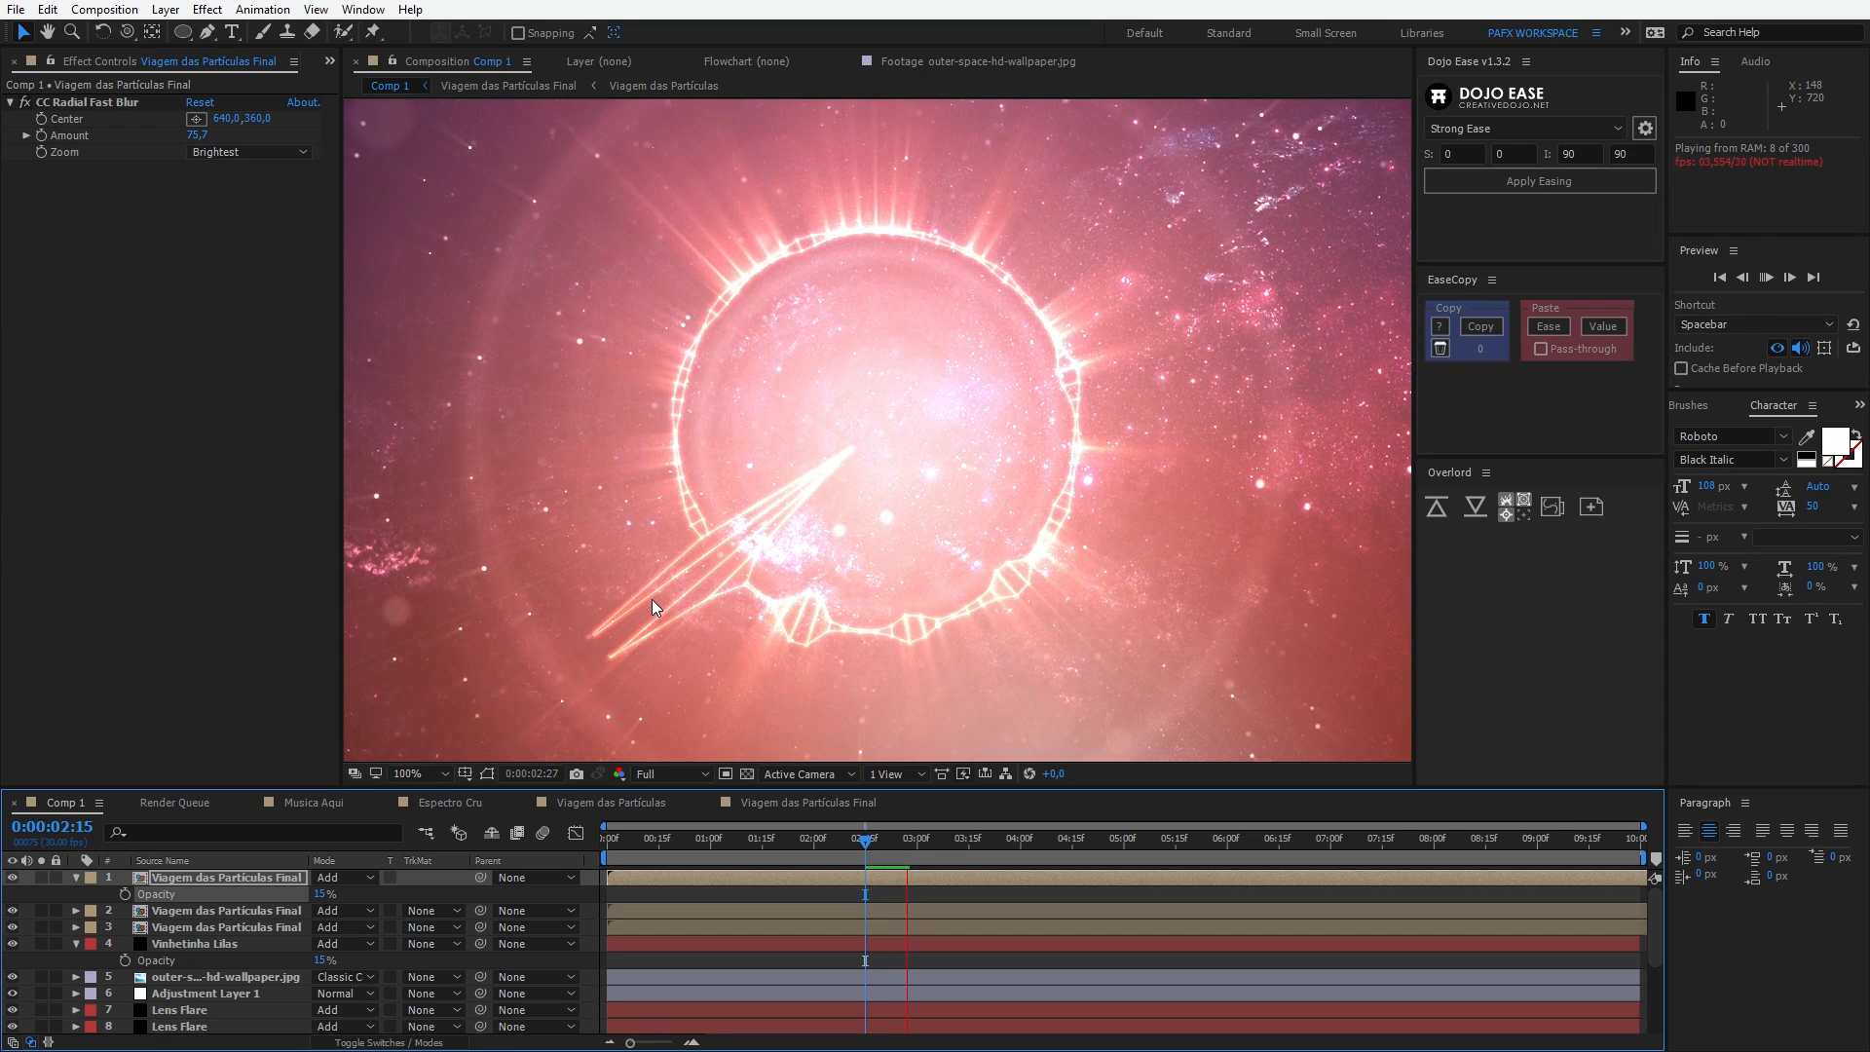
pyautogui.press('`')
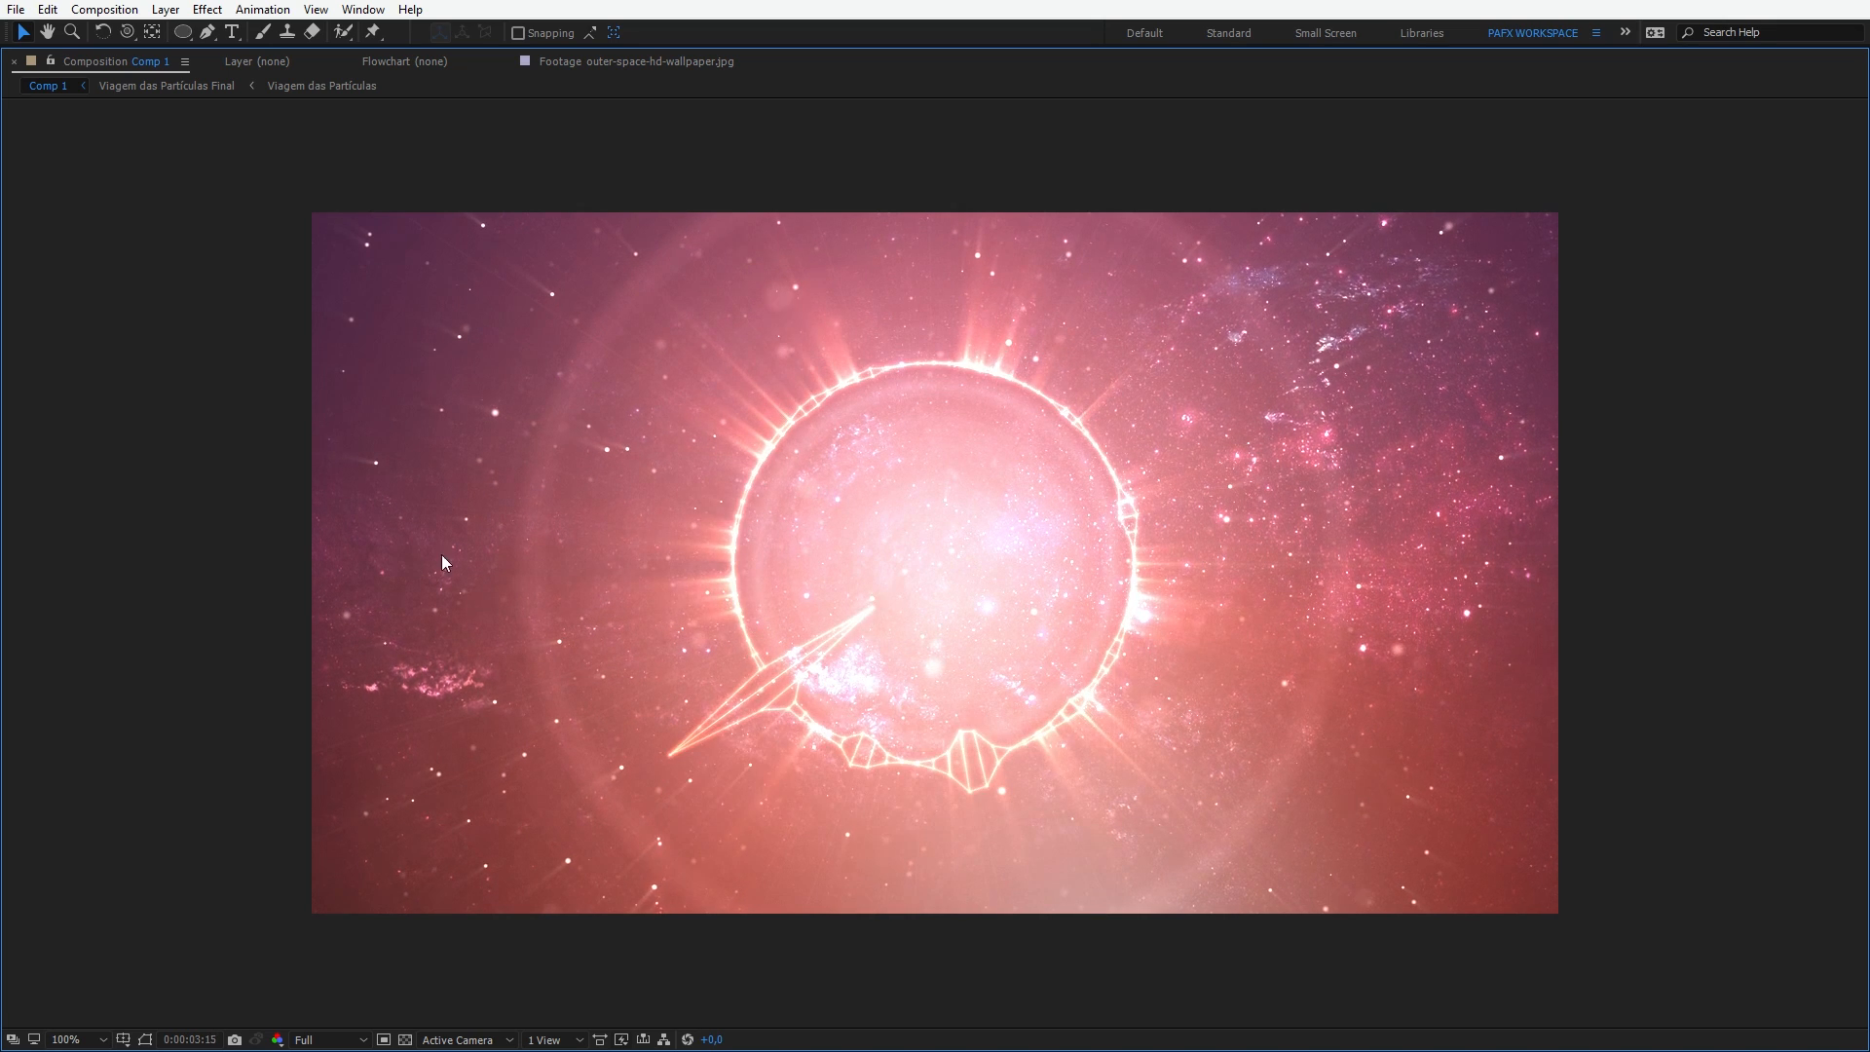
pyautogui.press('`')
# Step: At 0:00:01:22, inspect the particles up close and reduce the opacity of the particle copy on layer 2 to about 49%
pyautogui.click(785, 836)
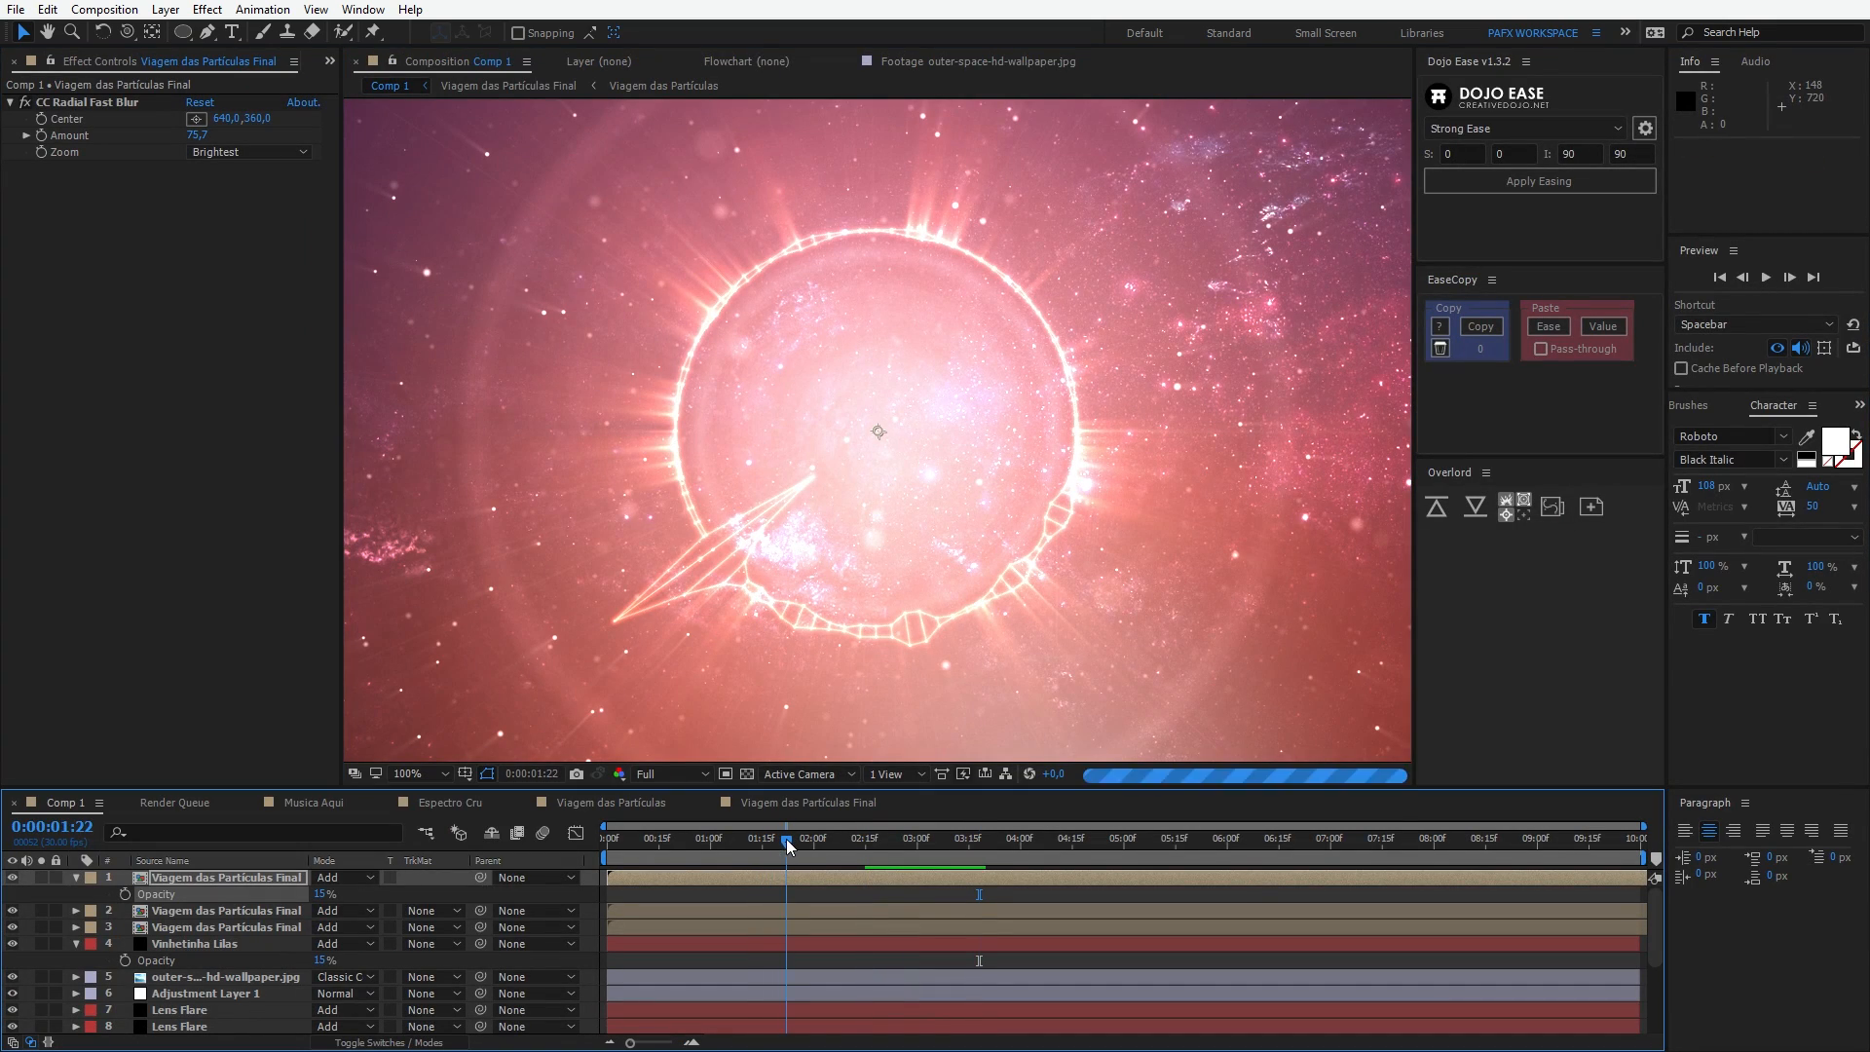
pyautogui.press(',')
pyautogui.press(',')
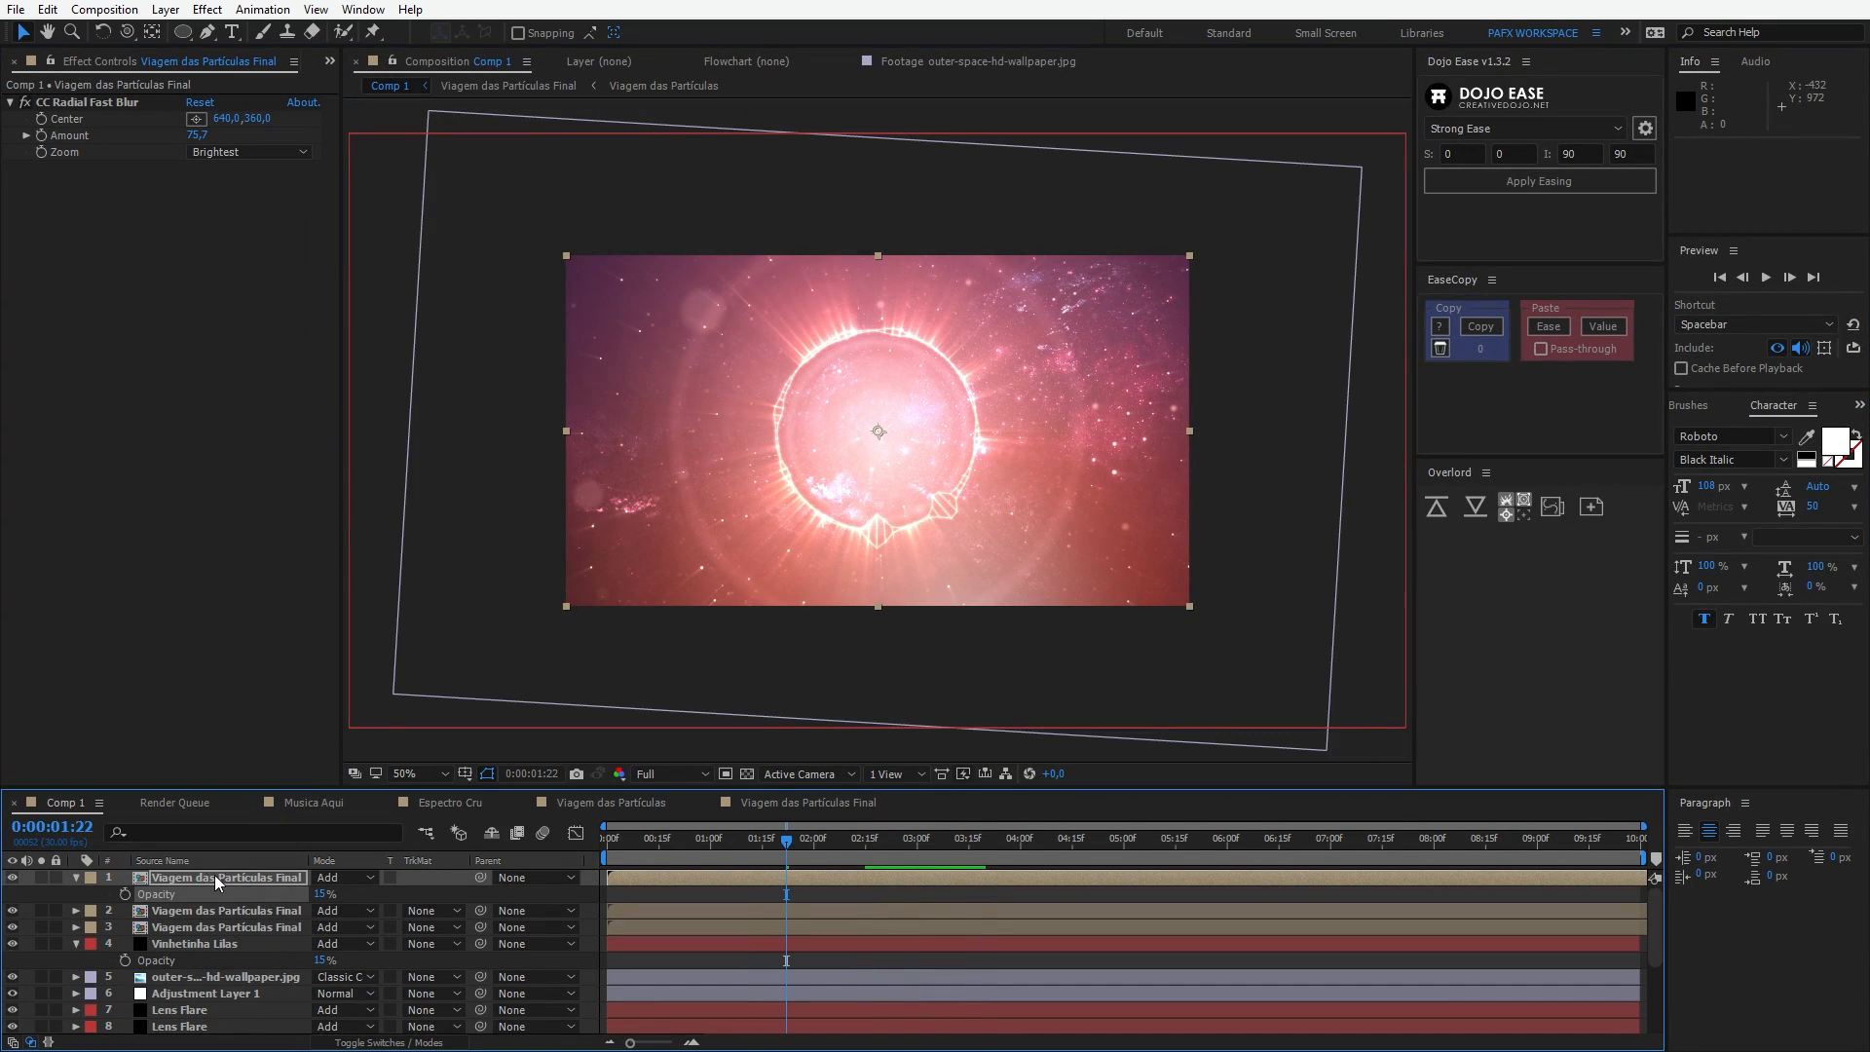
pyautogui.click(216, 910)
pyautogui.press('t')
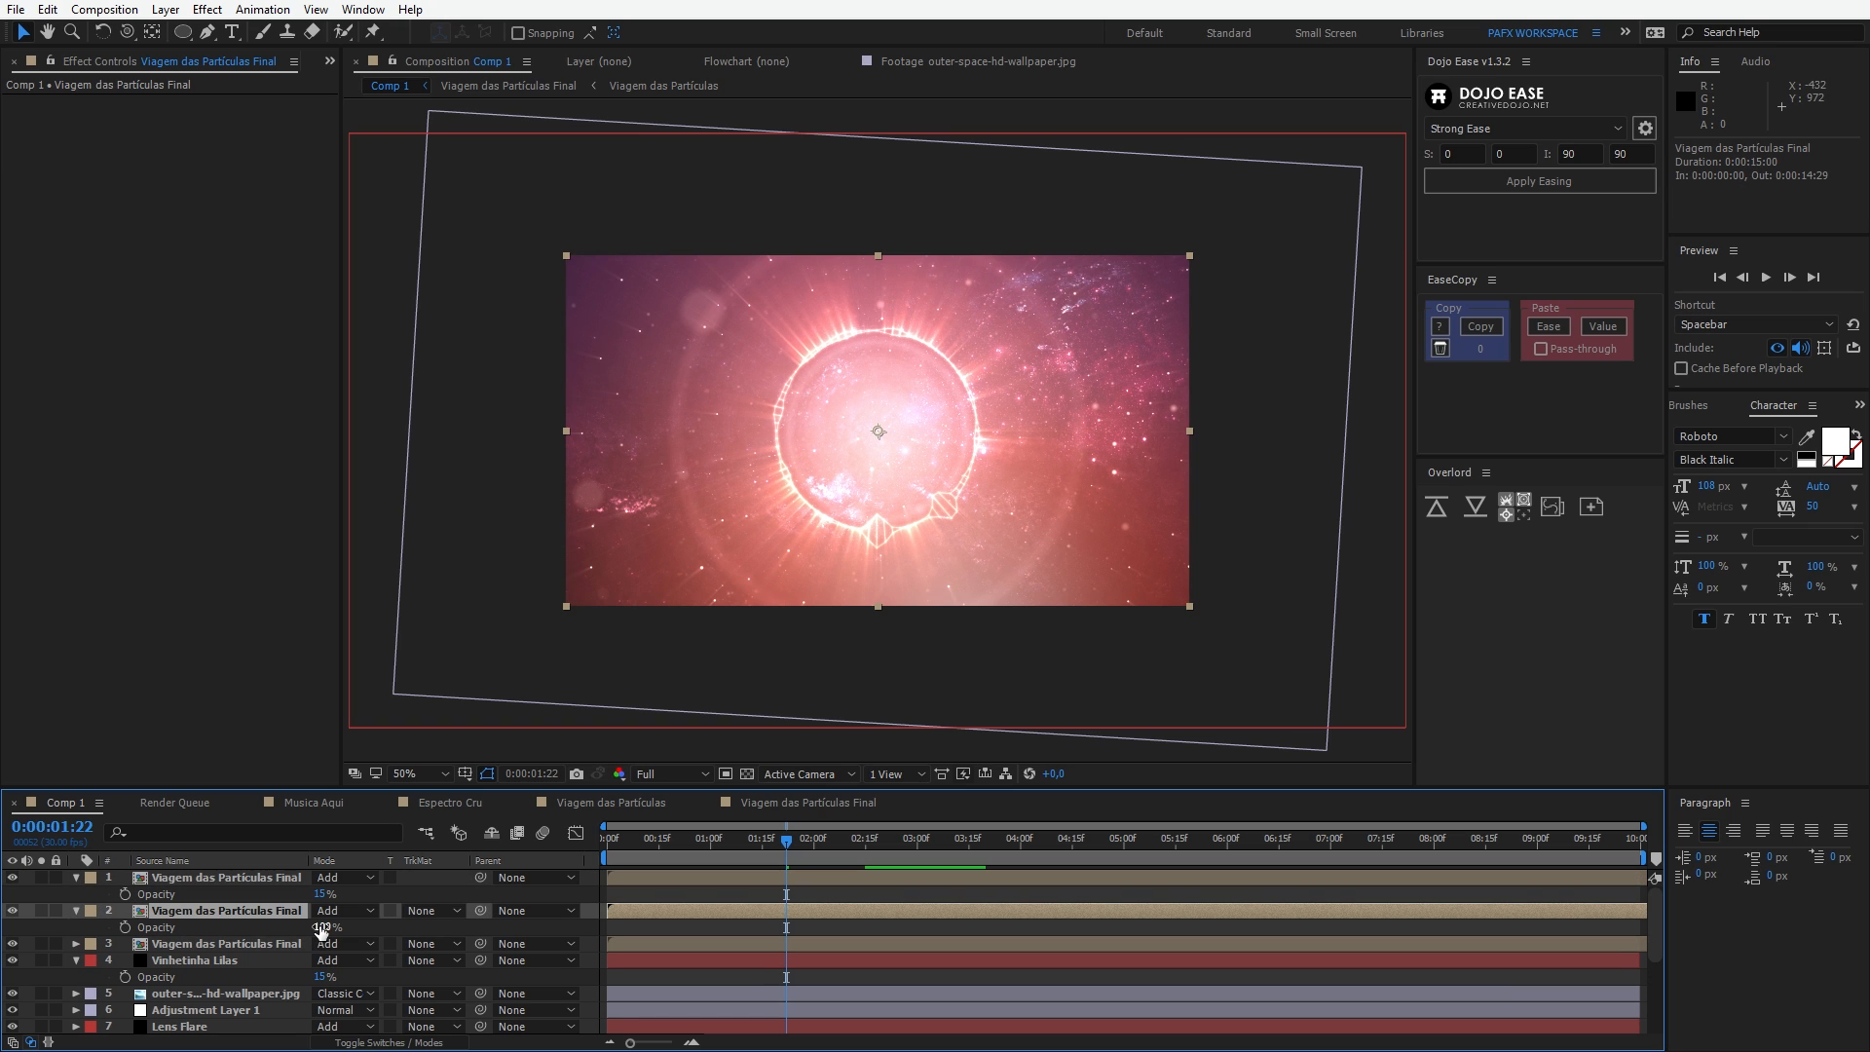
pyautogui.click(322, 926)
pyautogui.write('0')
pyautogui.scroll(1, 531, 501)
pyautogui.moveTo(571, 497); pyautogui.dragTo(873, 672)
pyautogui.hotkey('ctrl', 'z')
pyautogui.moveTo(551, 304); pyautogui.dragTo(940, 531)
pyautogui.scroll(1, 800, 510)
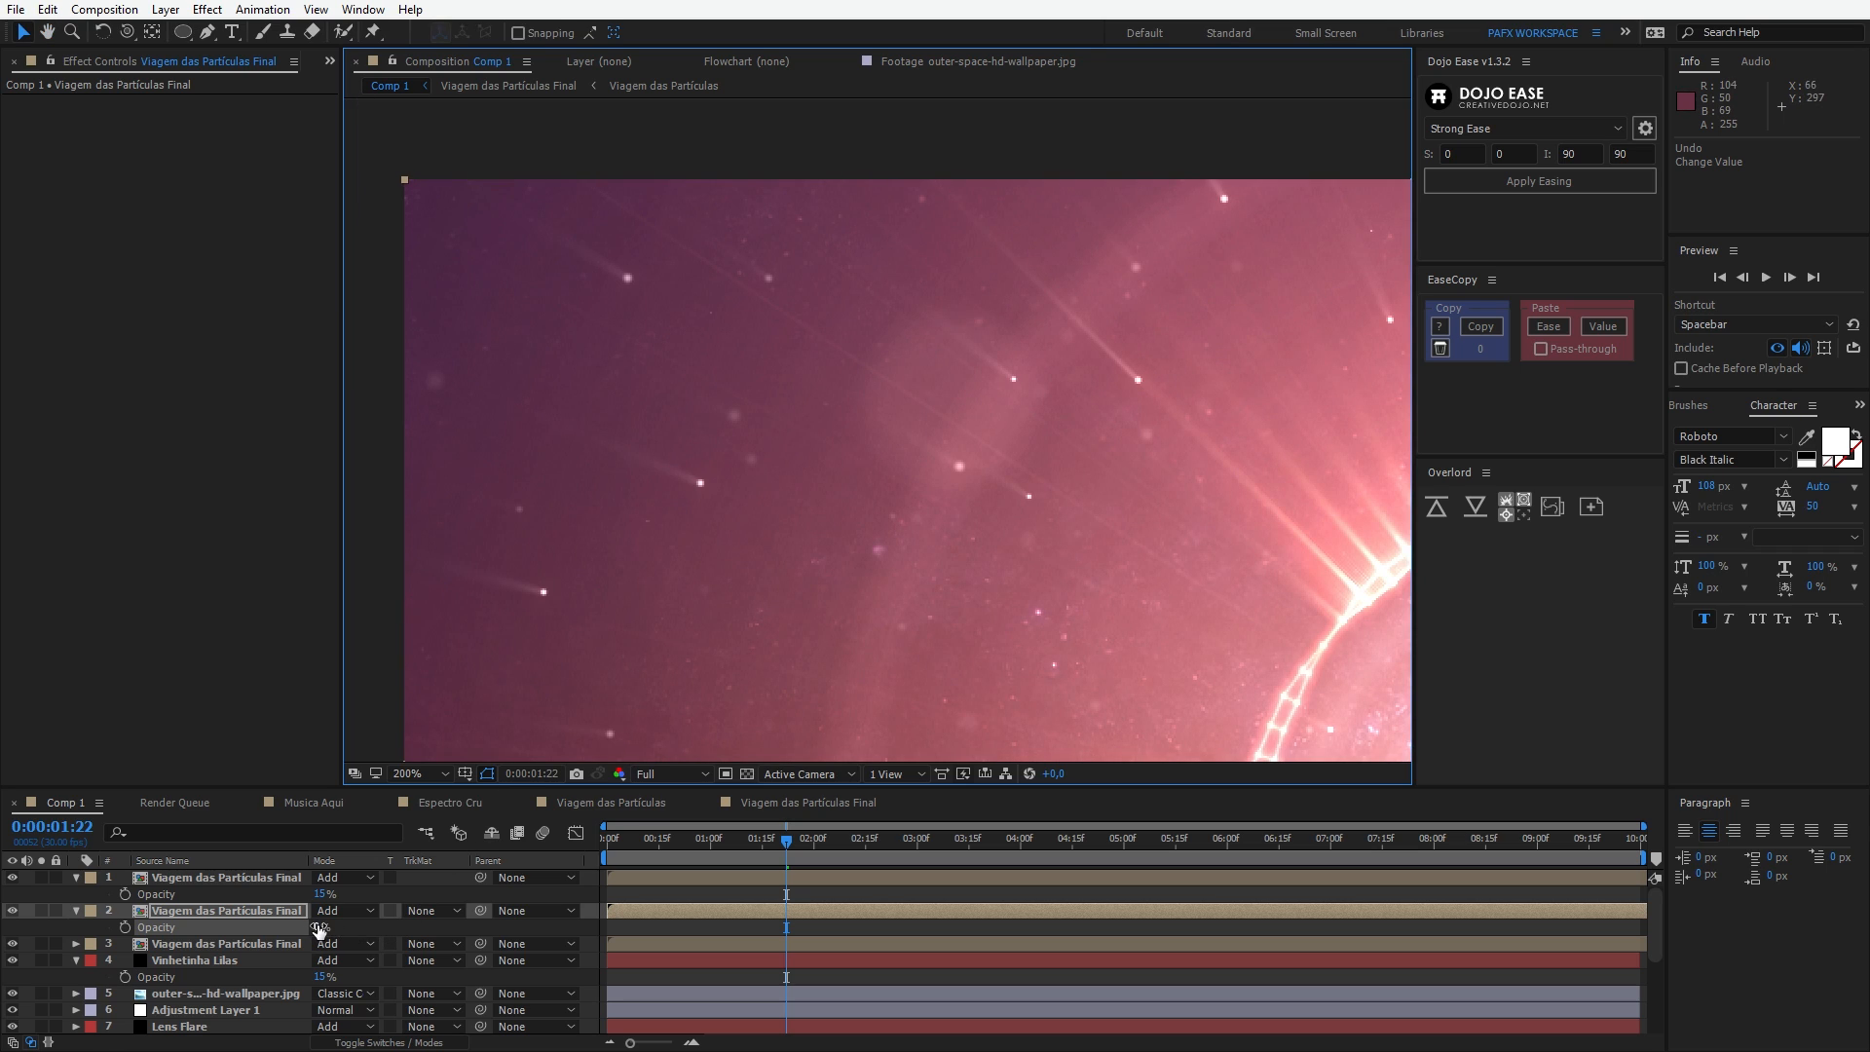
pyautogui.moveTo(318, 930); pyautogui.dragTo(550, 920)
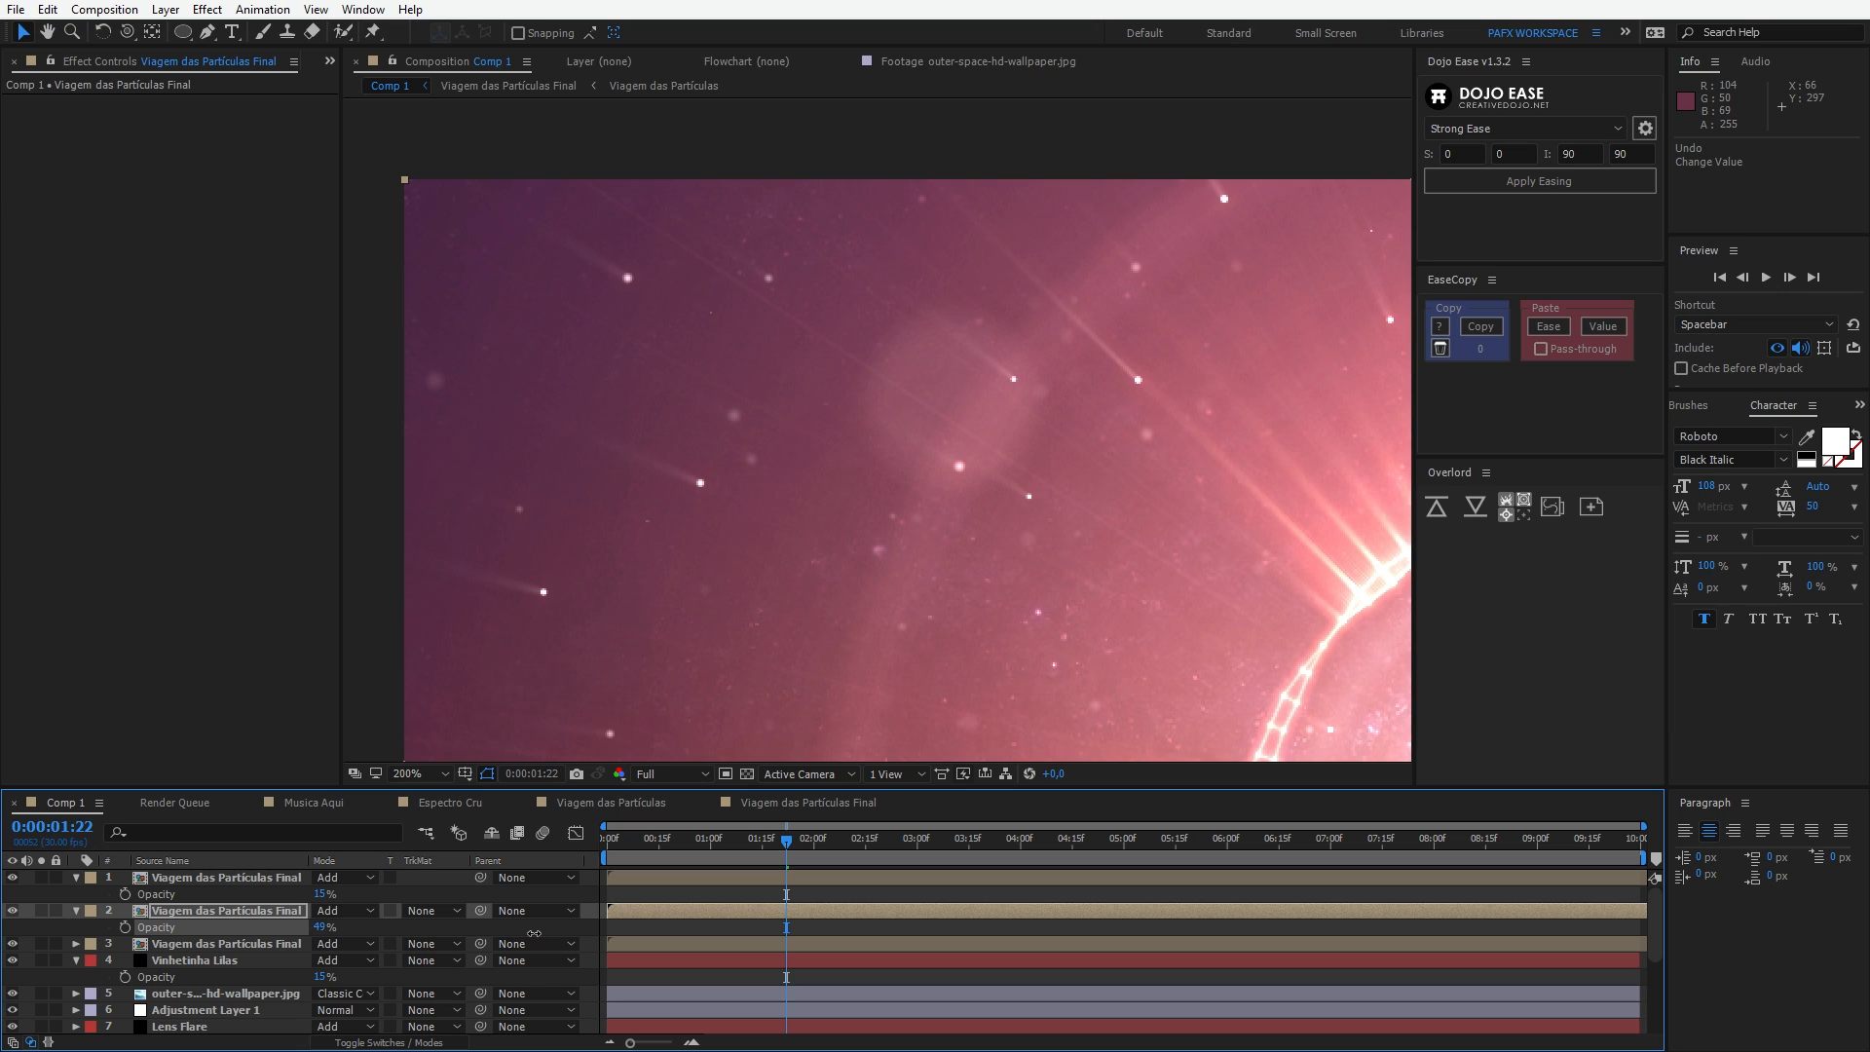
# Step: Collapse the properties of the three Viagem das Partículas Final layers and select the Vinhetinha Lilas layer
pyautogui.hotkey('ctrl', 'shift', 'Up')
pyautogui.hotkey('ctrl', 'shift', 'Down')
pyautogui.press('u')
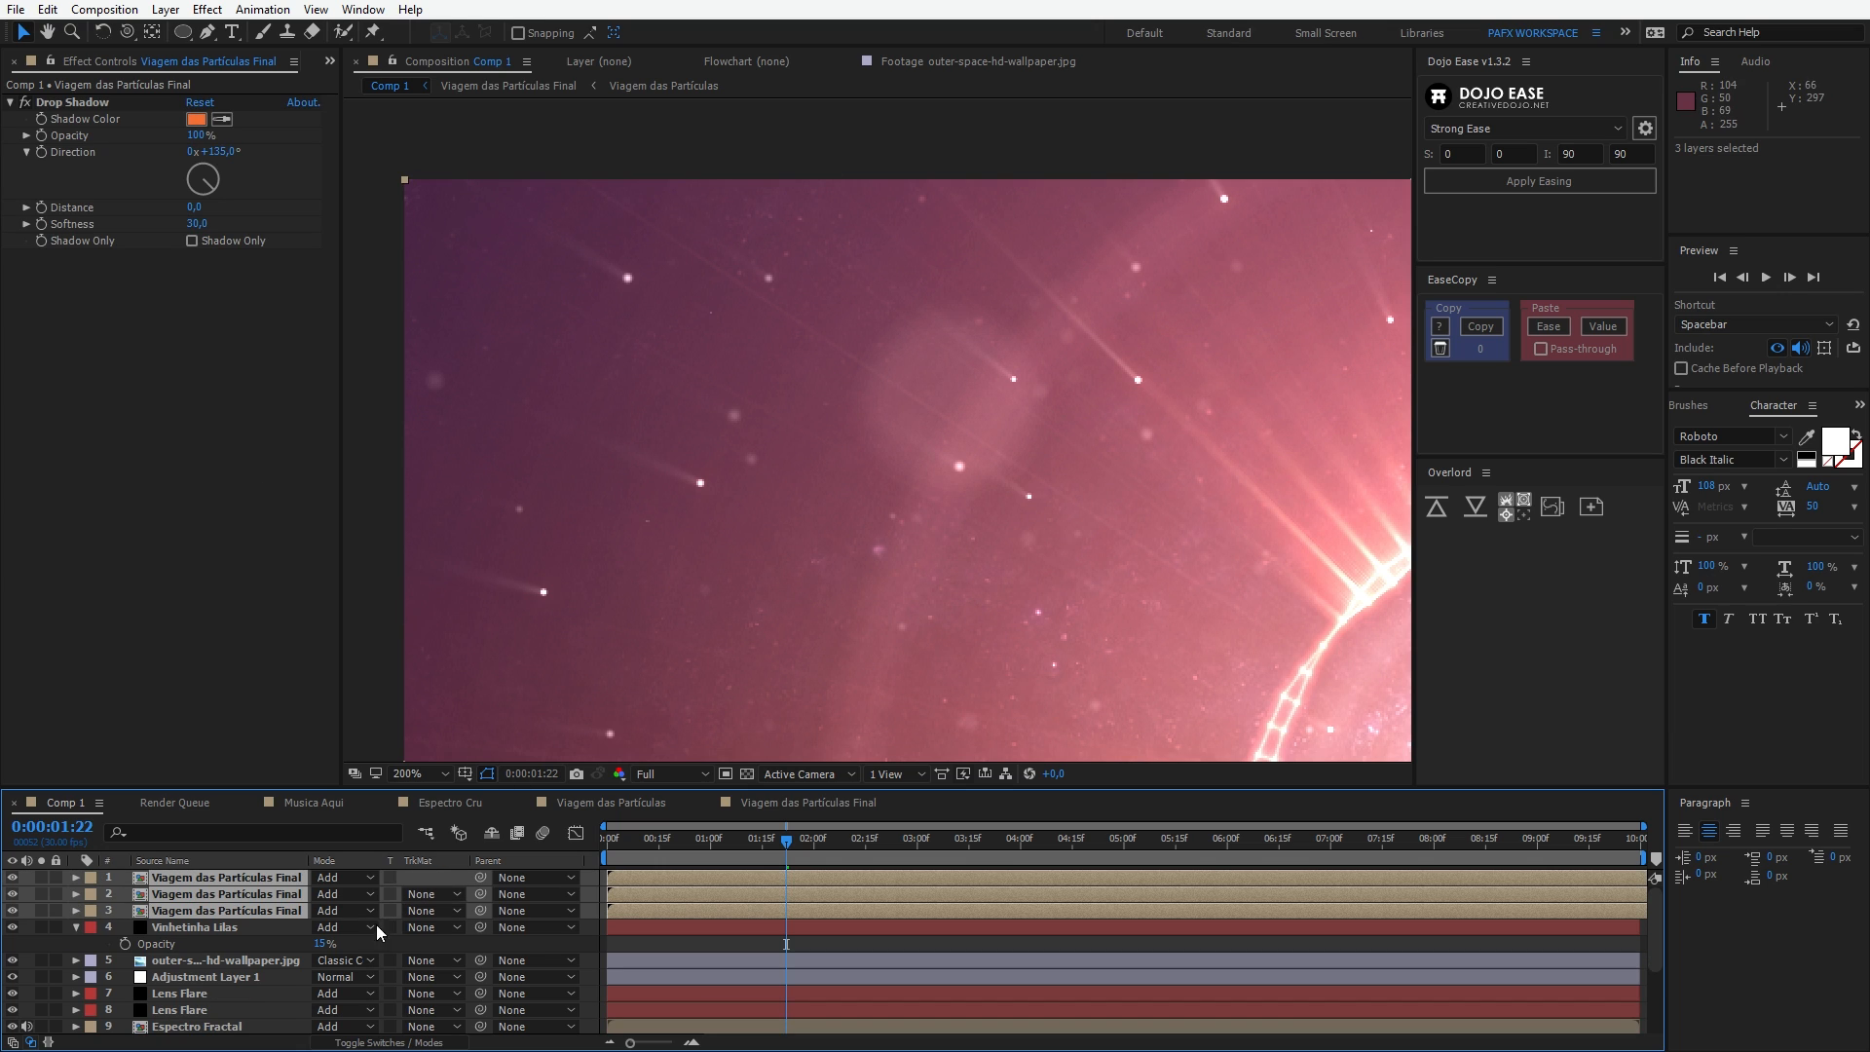
pyautogui.click(220, 927)
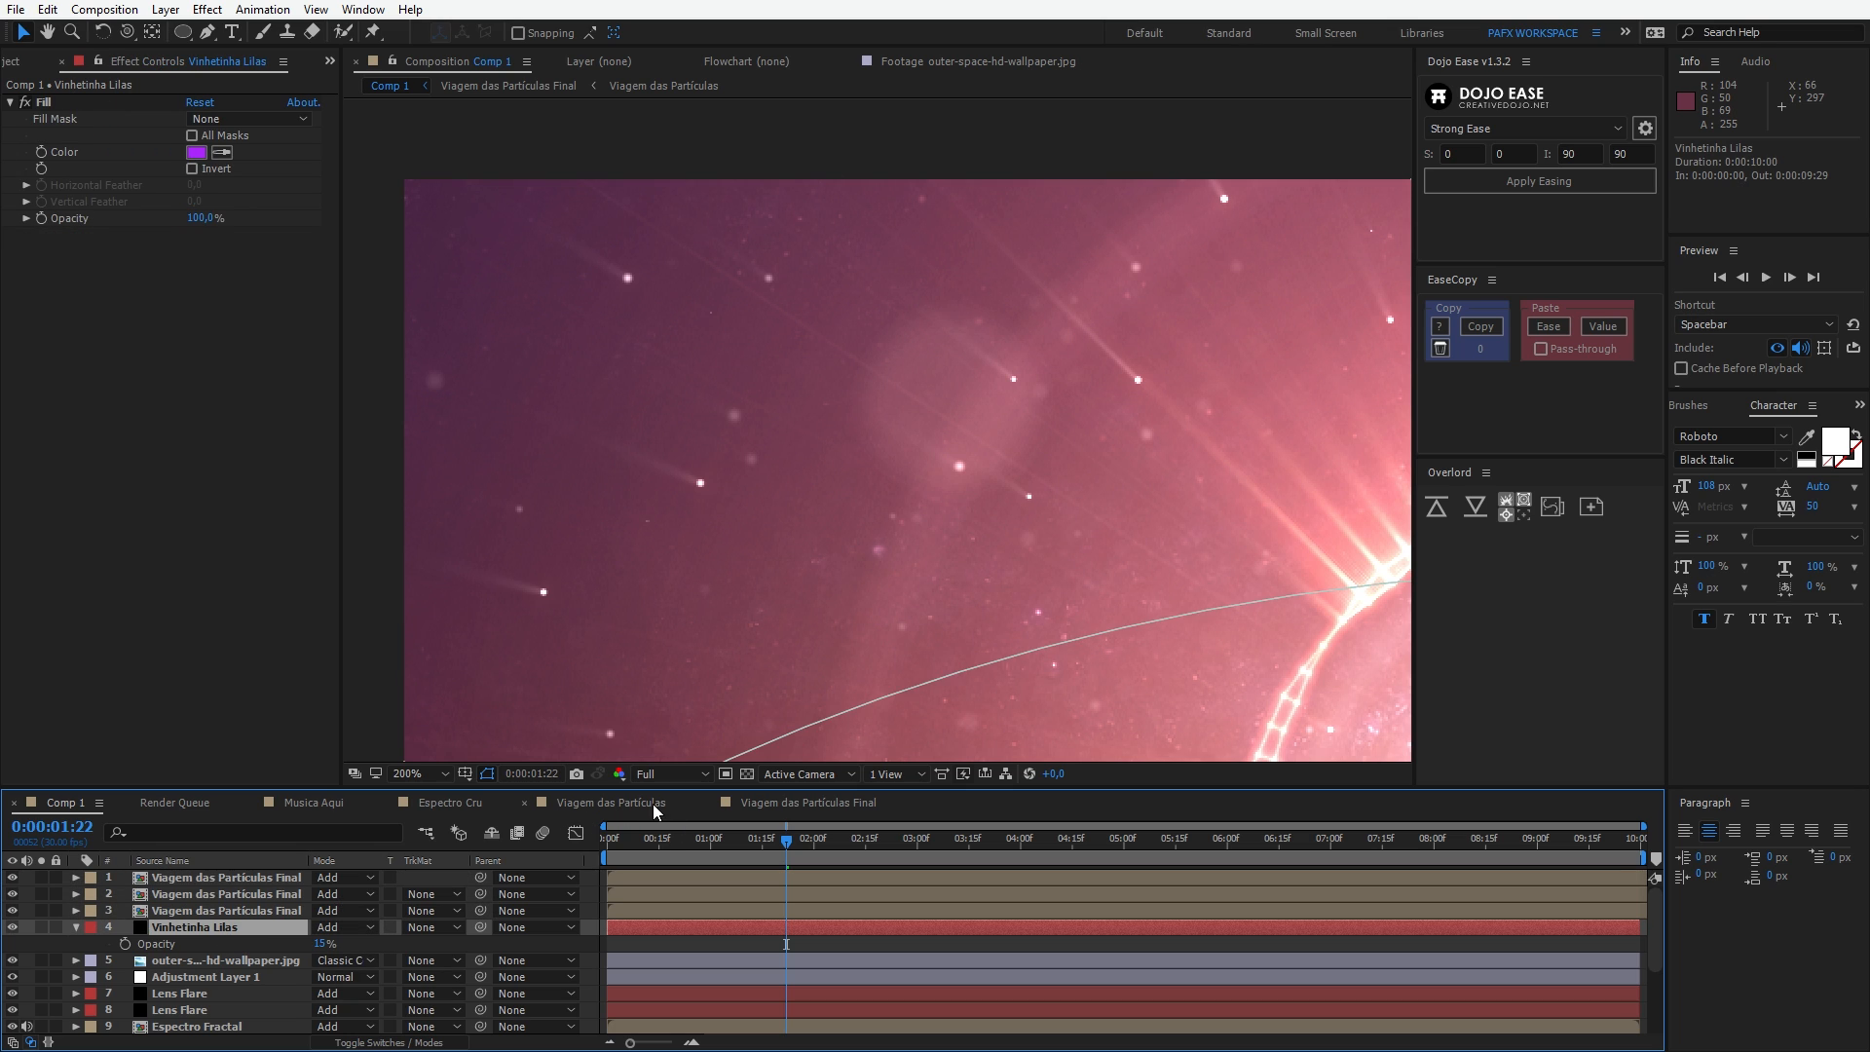
# Step: Return to the Viagem das Partículas composition at frame 0:00:00:26 and collapse Camera 1's properties
pyautogui.click(582, 801)
pyautogui.moveTo(692, 839); pyautogui.dragTo(785, 842)
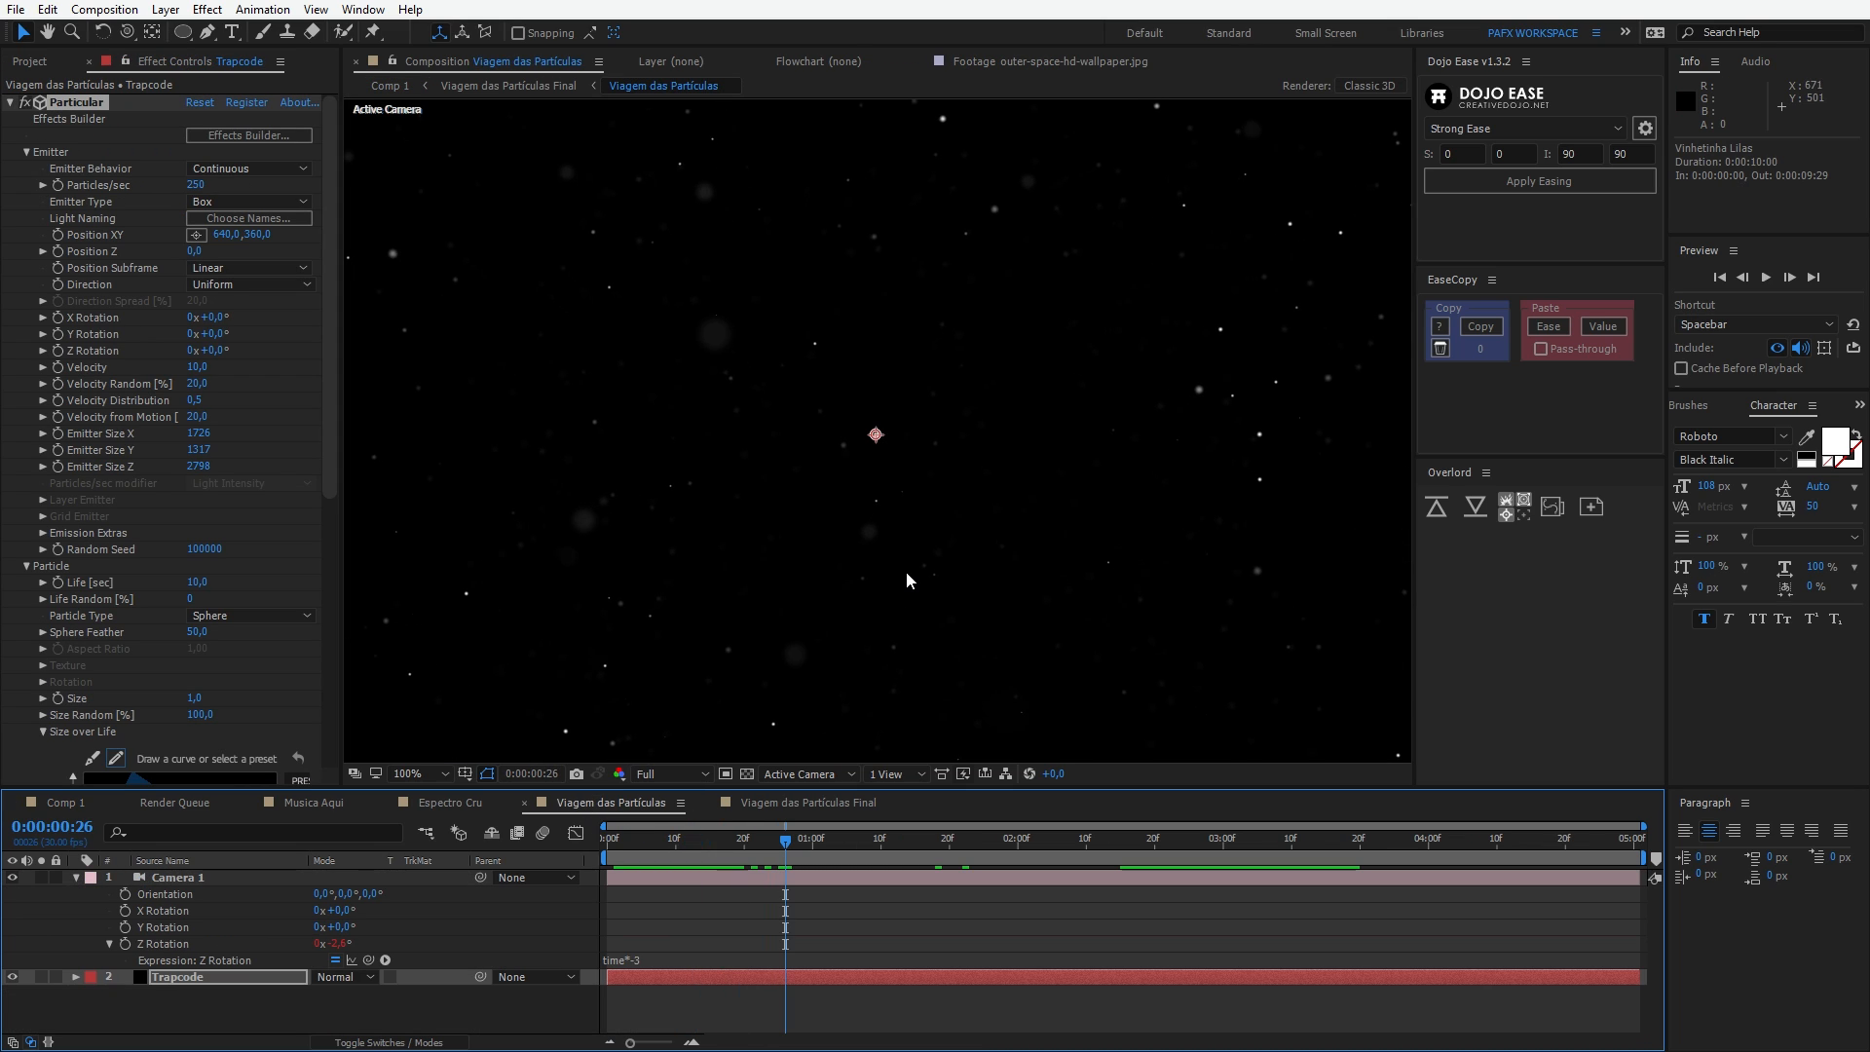
pyautogui.scroll(-1, 906, 571)
pyautogui.moveTo(890, 566)
pyautogui.mouseDown()
pyautogui.moveTo(876, 562)
pyautogui.moveTo(914, 590)
pyautogui.mouseUp()
pyautogui.press('v')
pyautogui.click(75, 877)
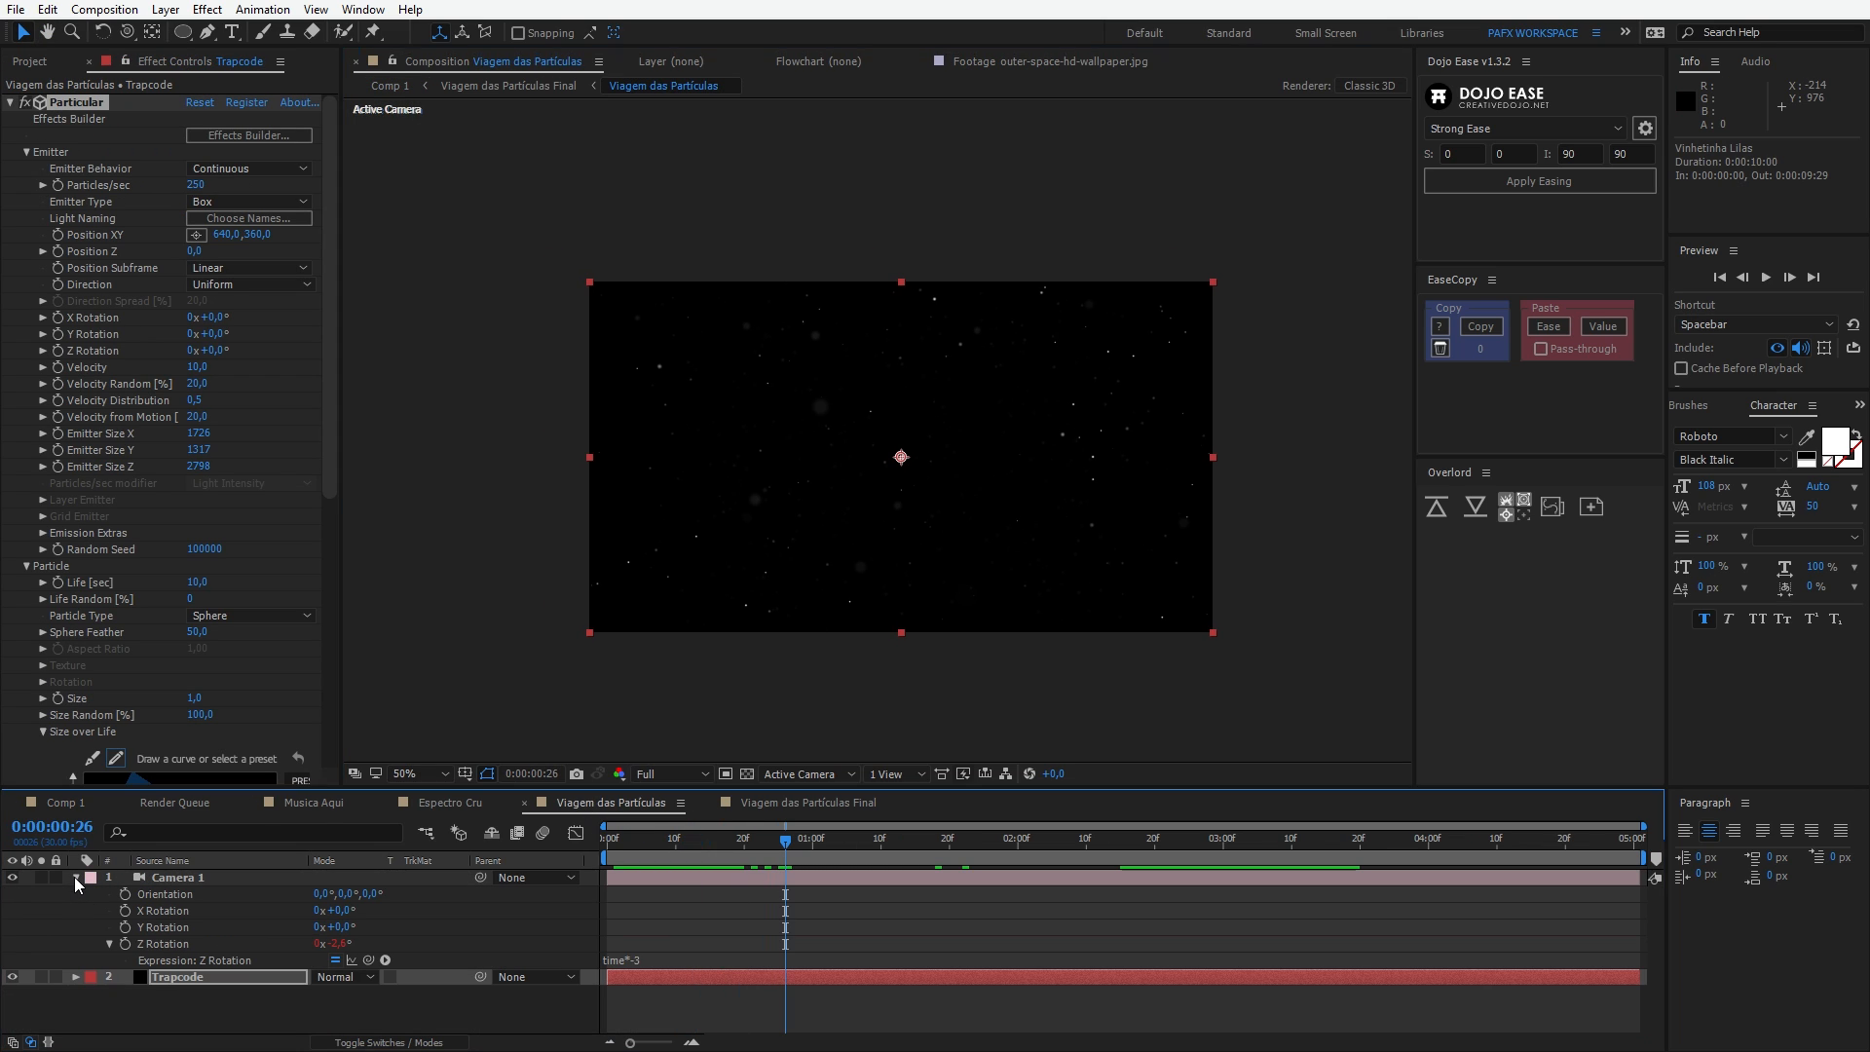
pyautogui.click(159, 967)
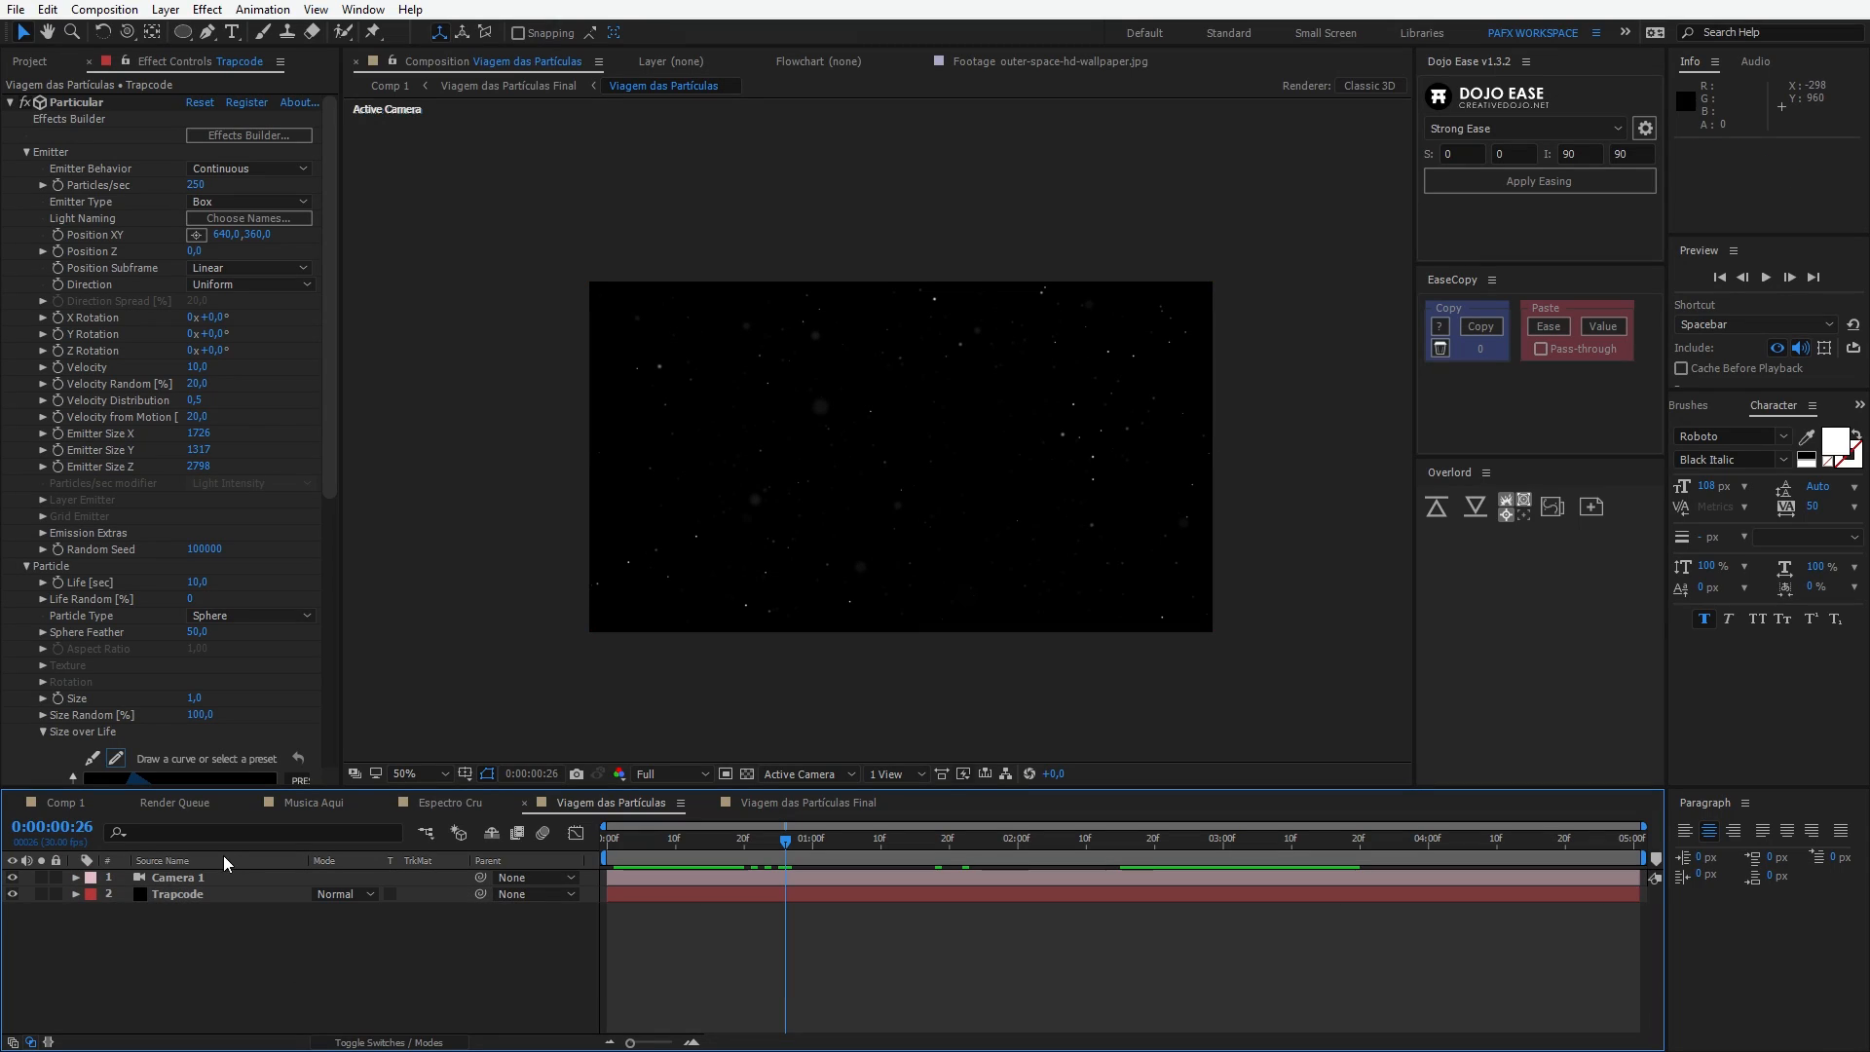
# Step: Apply the 4-Color Gradient effect to the Trapcode layer
pyautogui.click(179, 896)
pyautogui.scroll(-8, 171, 658)
pyautogui.click(166, 9)
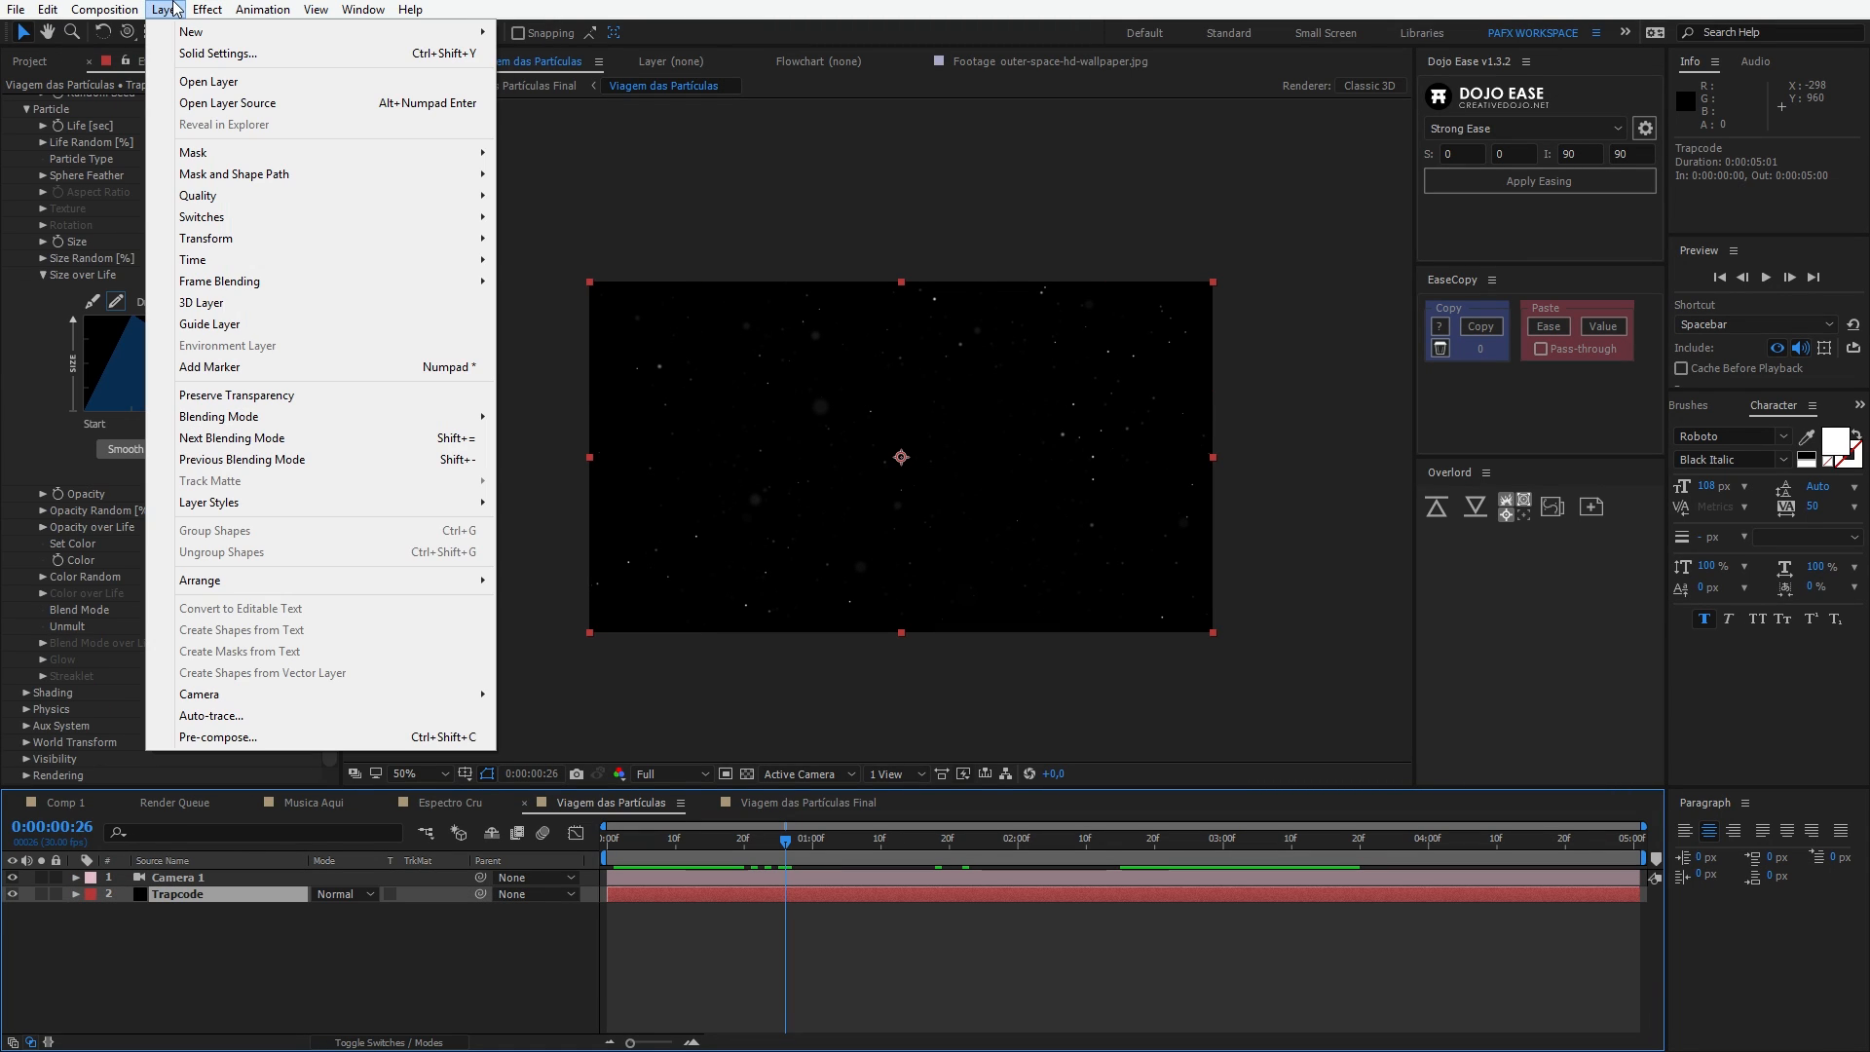
pyautogui.moveTo(207, 9)
pyautogui.moveTo(298, 298)
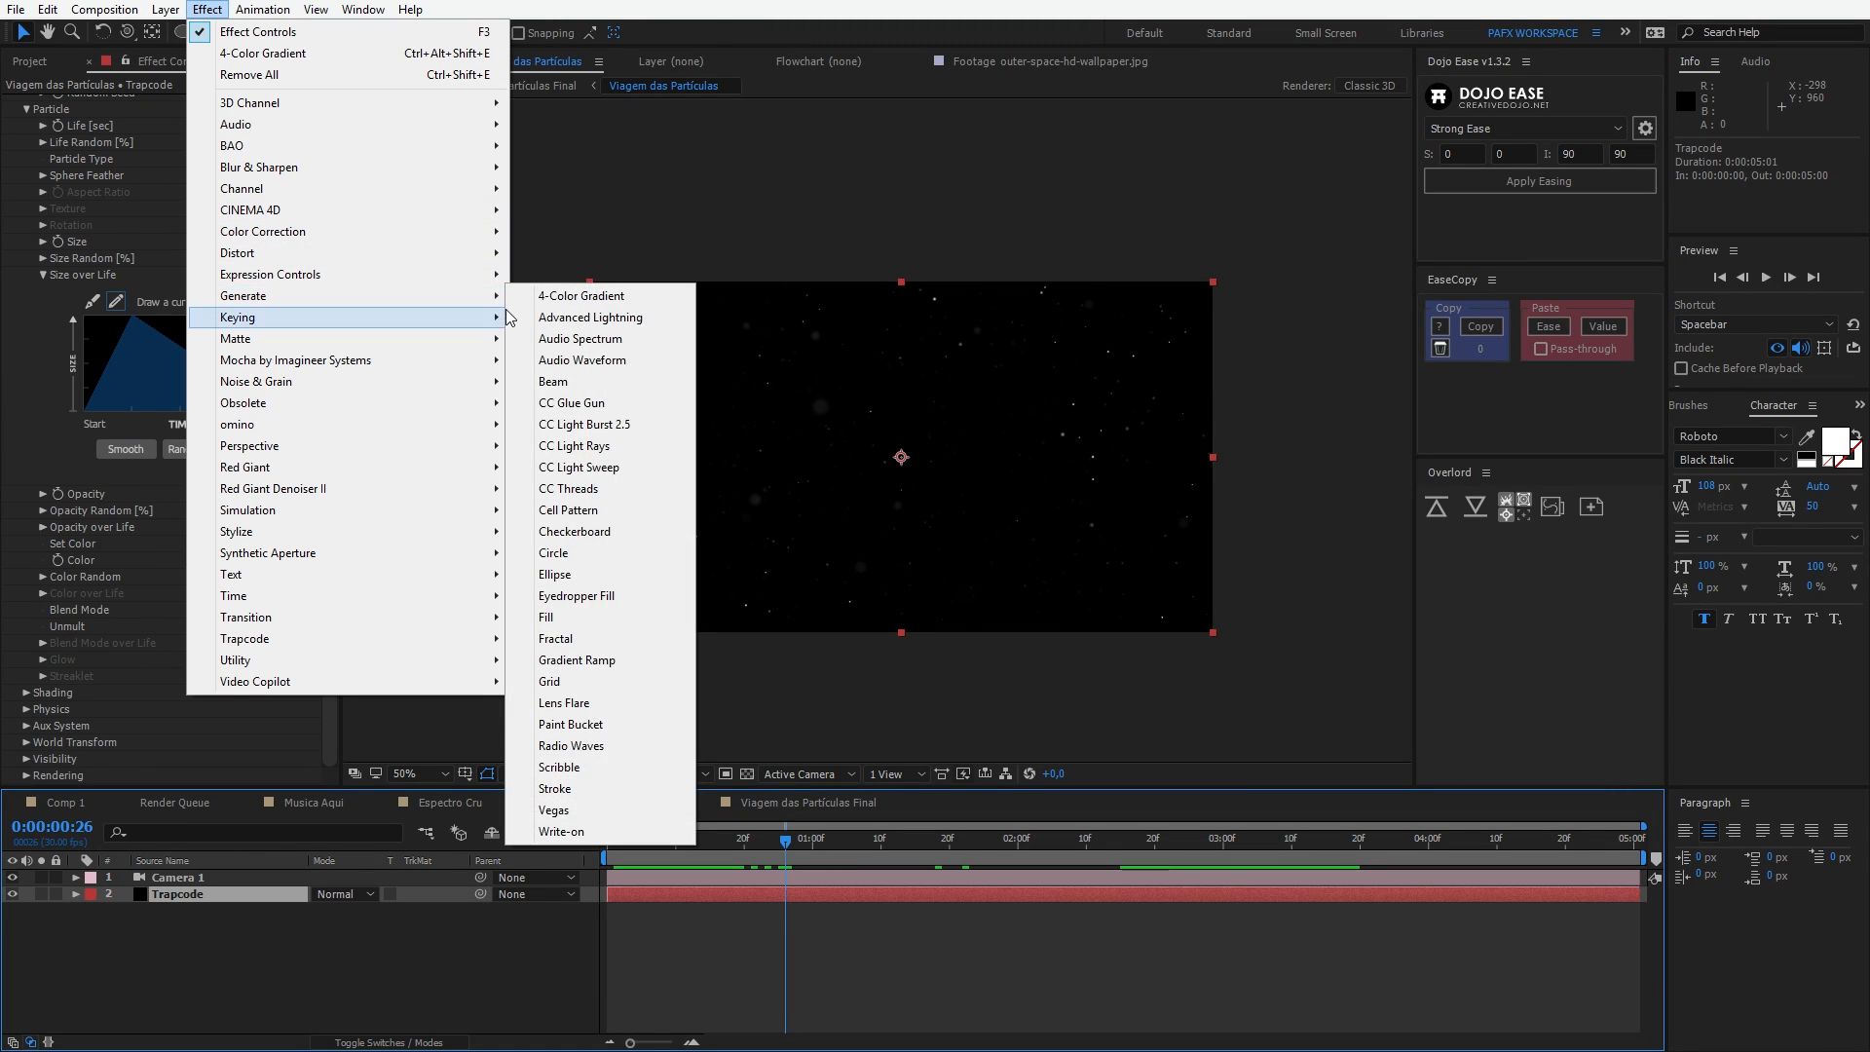
pyautogui.click(570, 297)
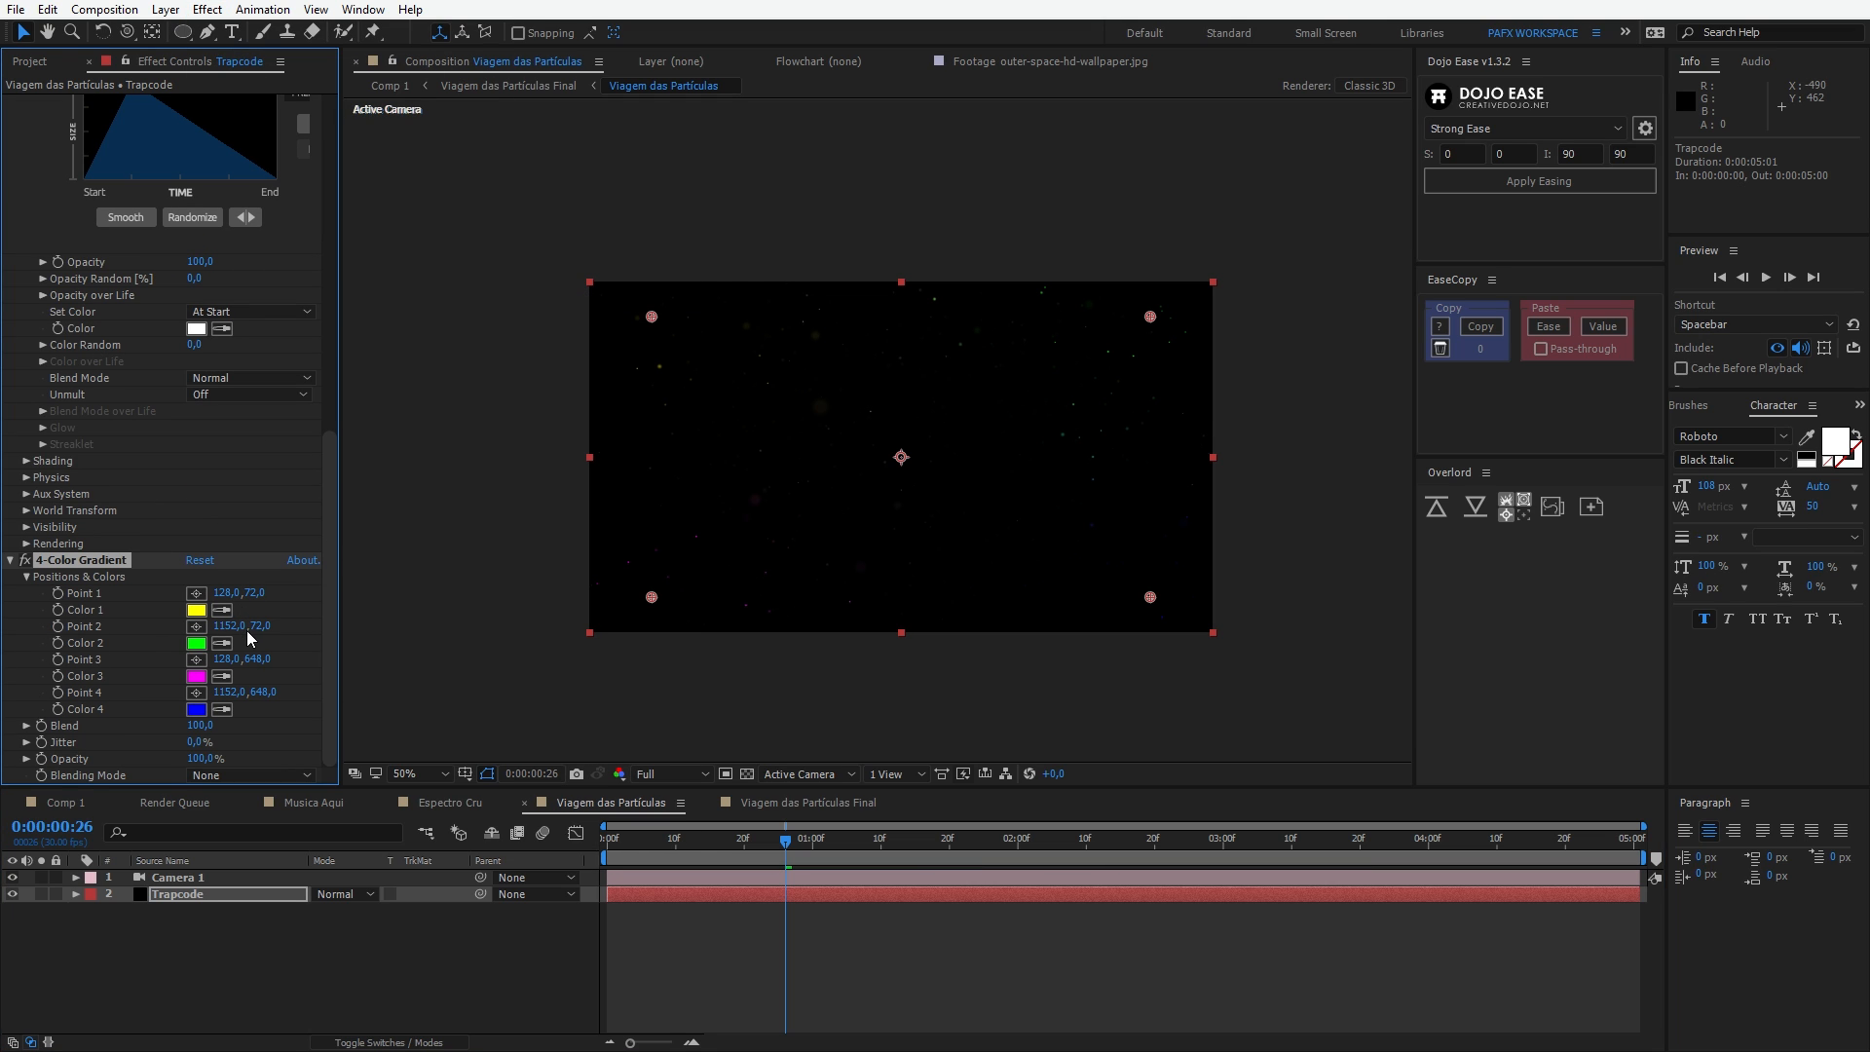
# Step: Move to frame 0:00:00:11 and examine the gradient-tinted particles up close
pyautogui.scroll(2, 832, 540)
pyautogui.moveTo(785, 839); pyautogui.dragTo(682, 839)
pyautogui.scroll(-2, 769, 669)
pyautogui.scroll(2, 756, 648)
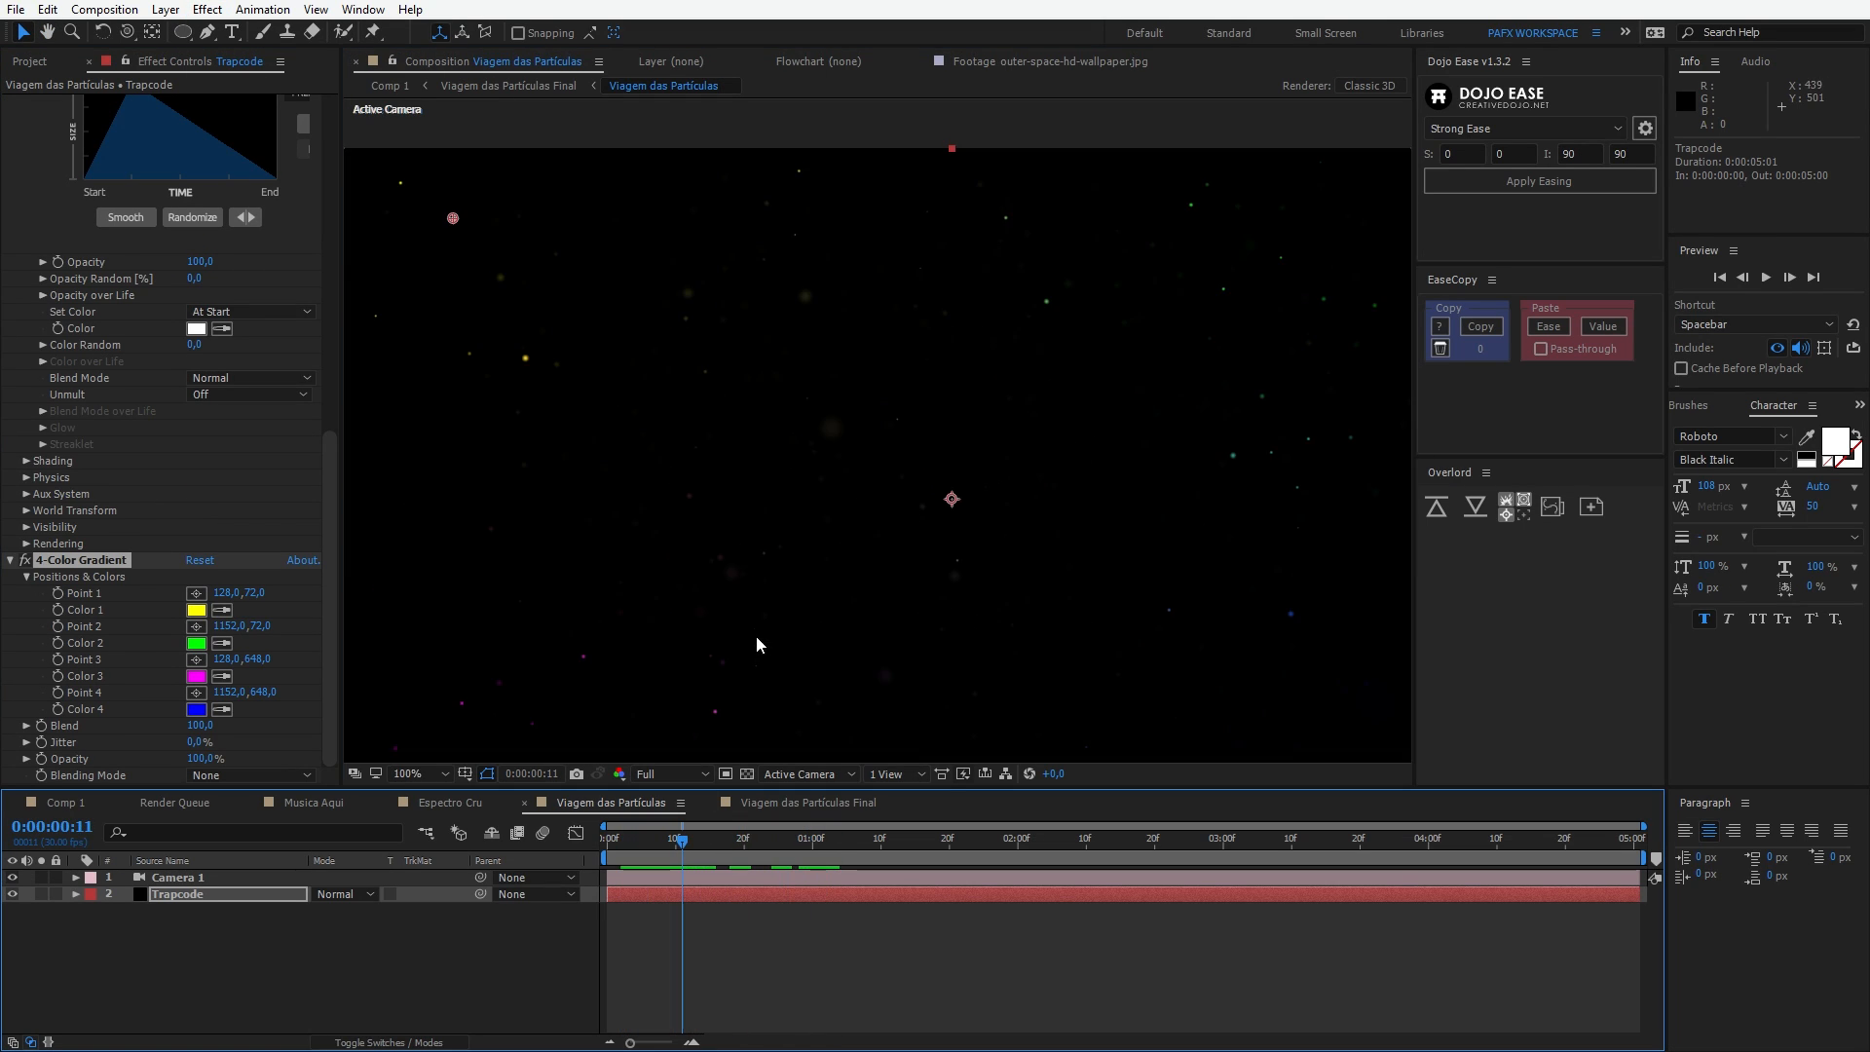
pyautogui.scroll(-1, 779, 603)
pyautogui.scroll(1, 808, 545)
pyautogui.scroll(-2, 833, 506)
pyautogui.scroll(2, 818, 531)
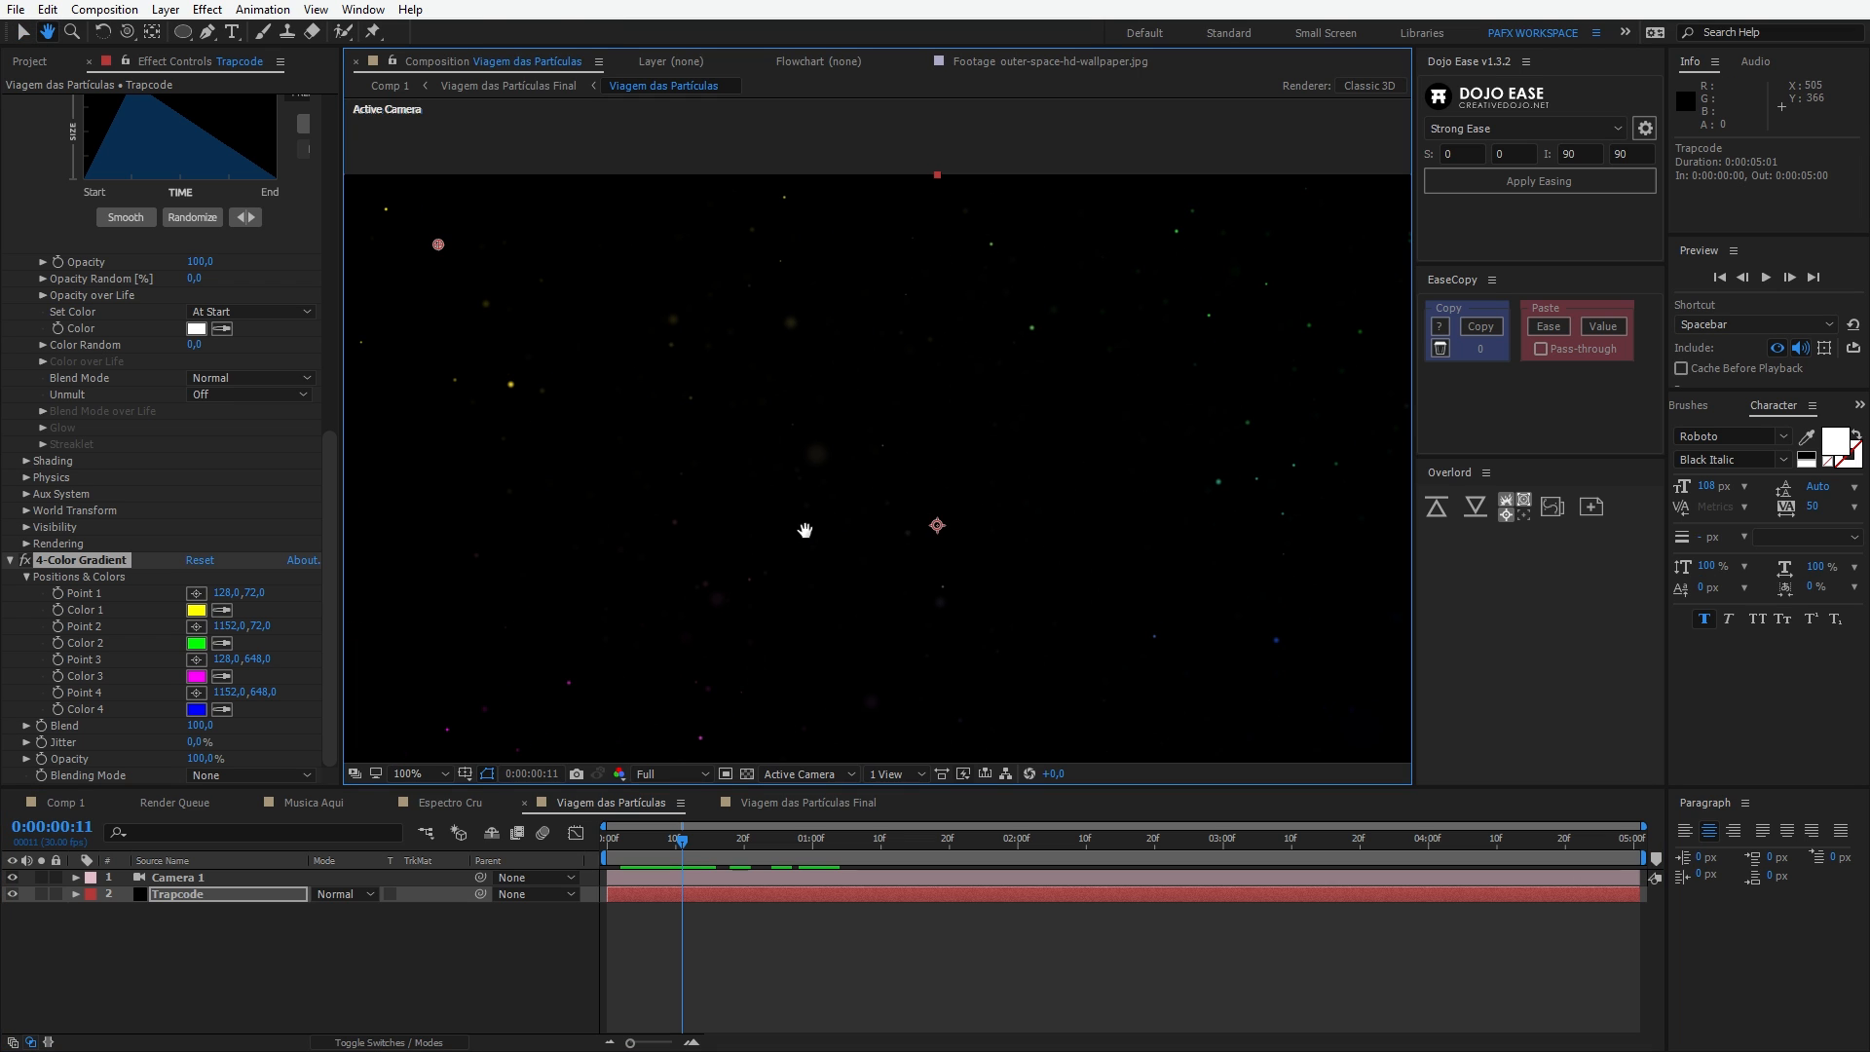
pyautogui.scroll(-2, 791, 557)
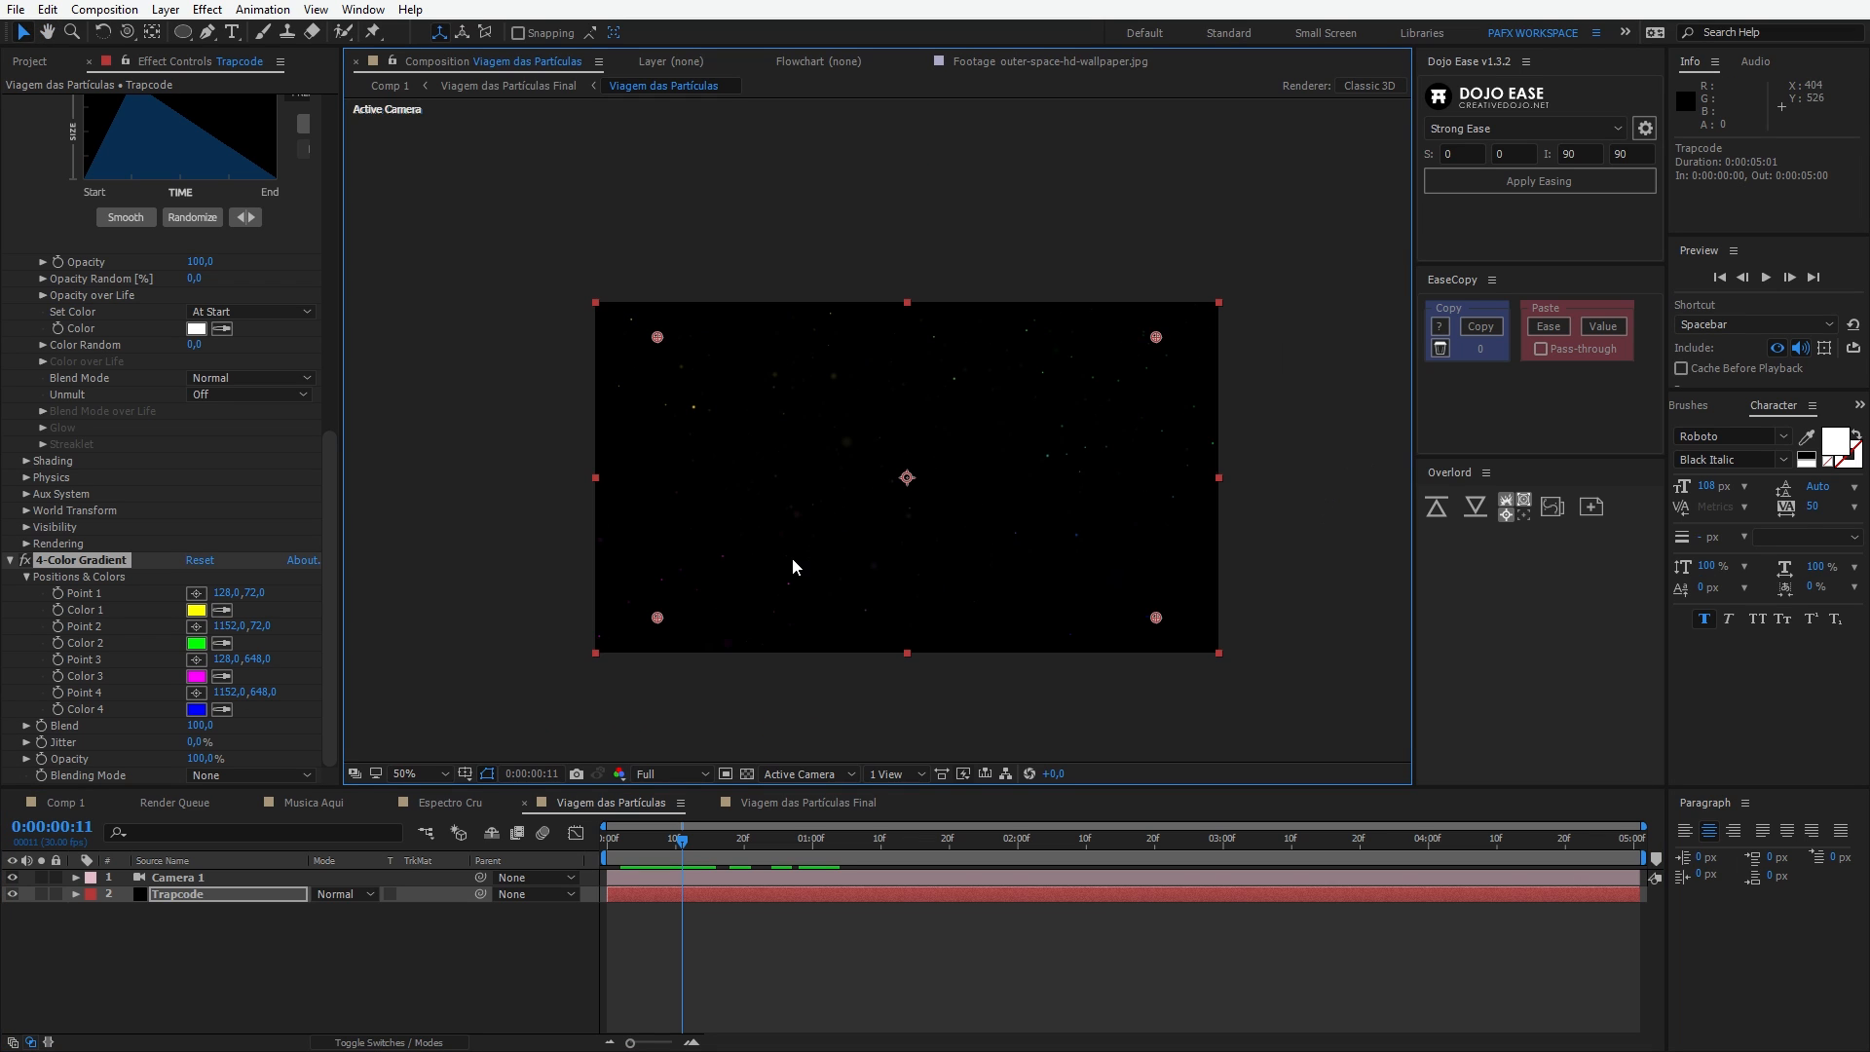
# Step: Set the gradient's Color 1 to purple A200FF and Color 2 to orange F1754F
pyautogui.click(195, 610)
pyautogui.moveTo(1113, 618)
pyautogui.mouseDown()
pyautogui.moveTo(1112, 593)
pyautogui.moveTo(1115, 643)
pyautogui.mouseUp()
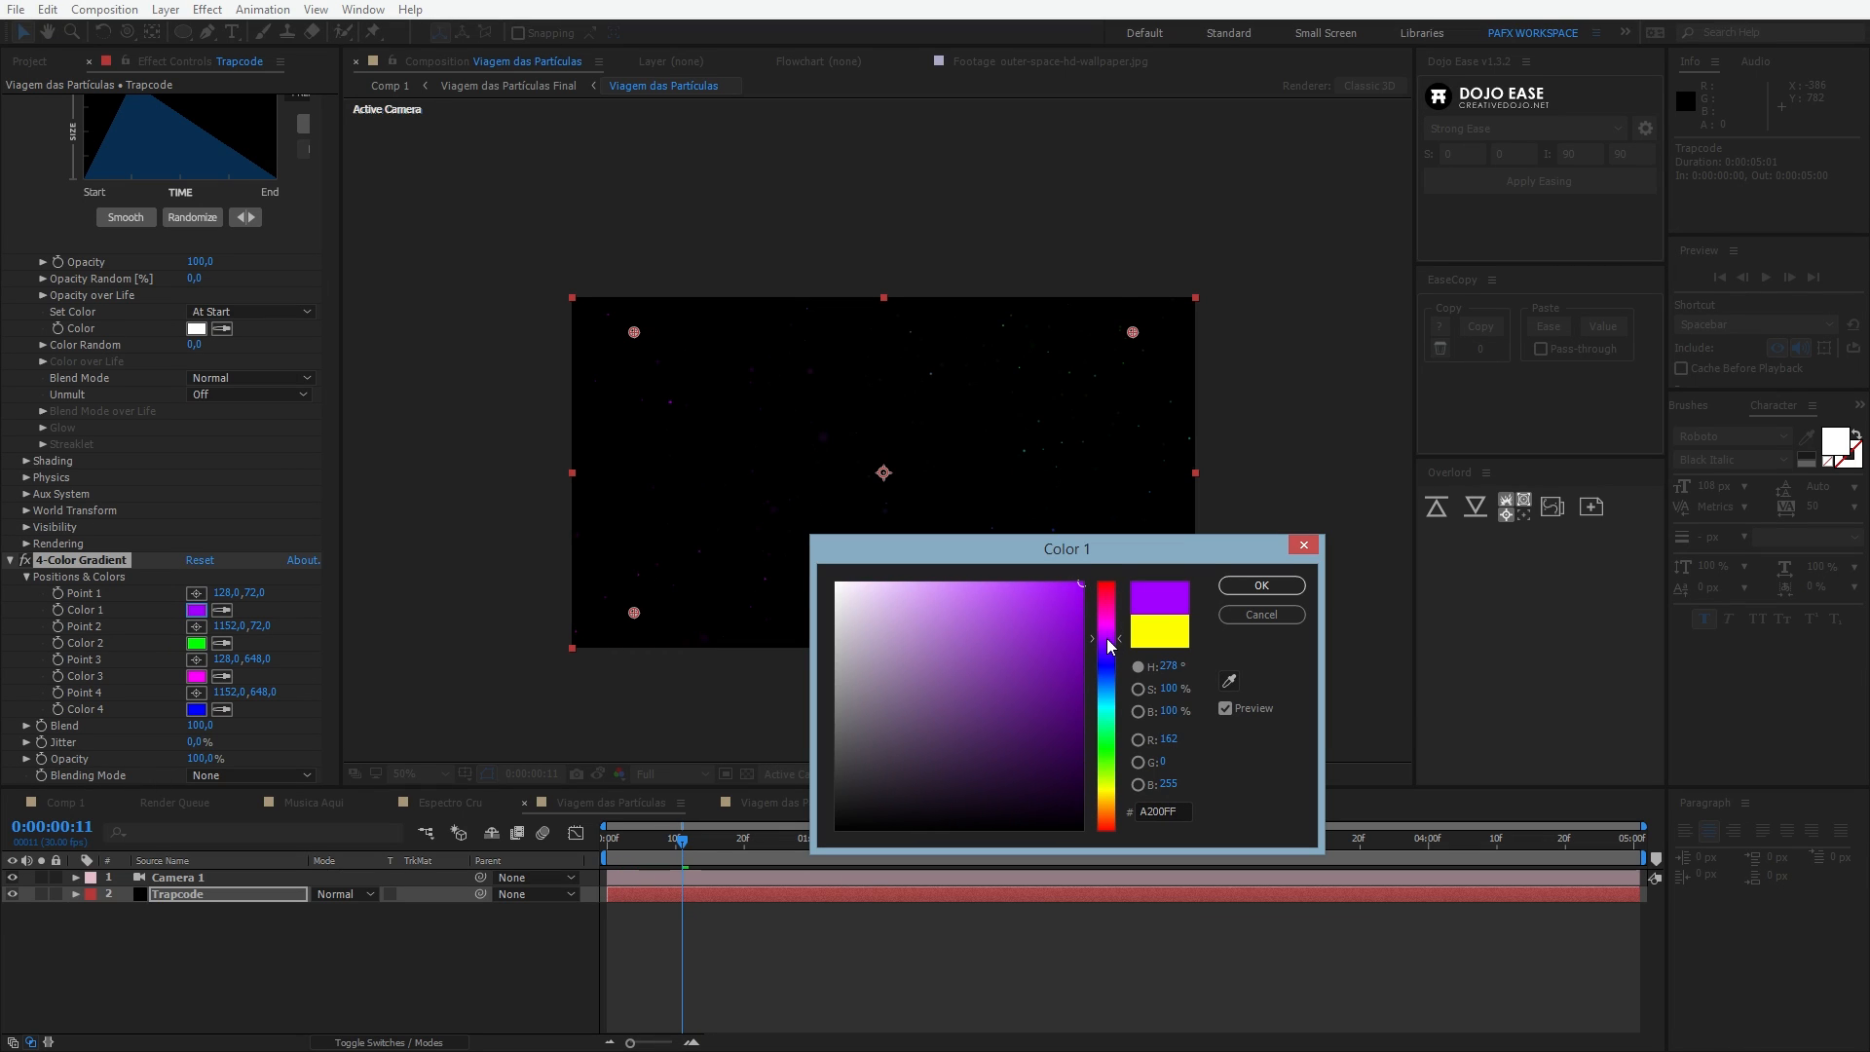
pyautogui.click(1259, 585)
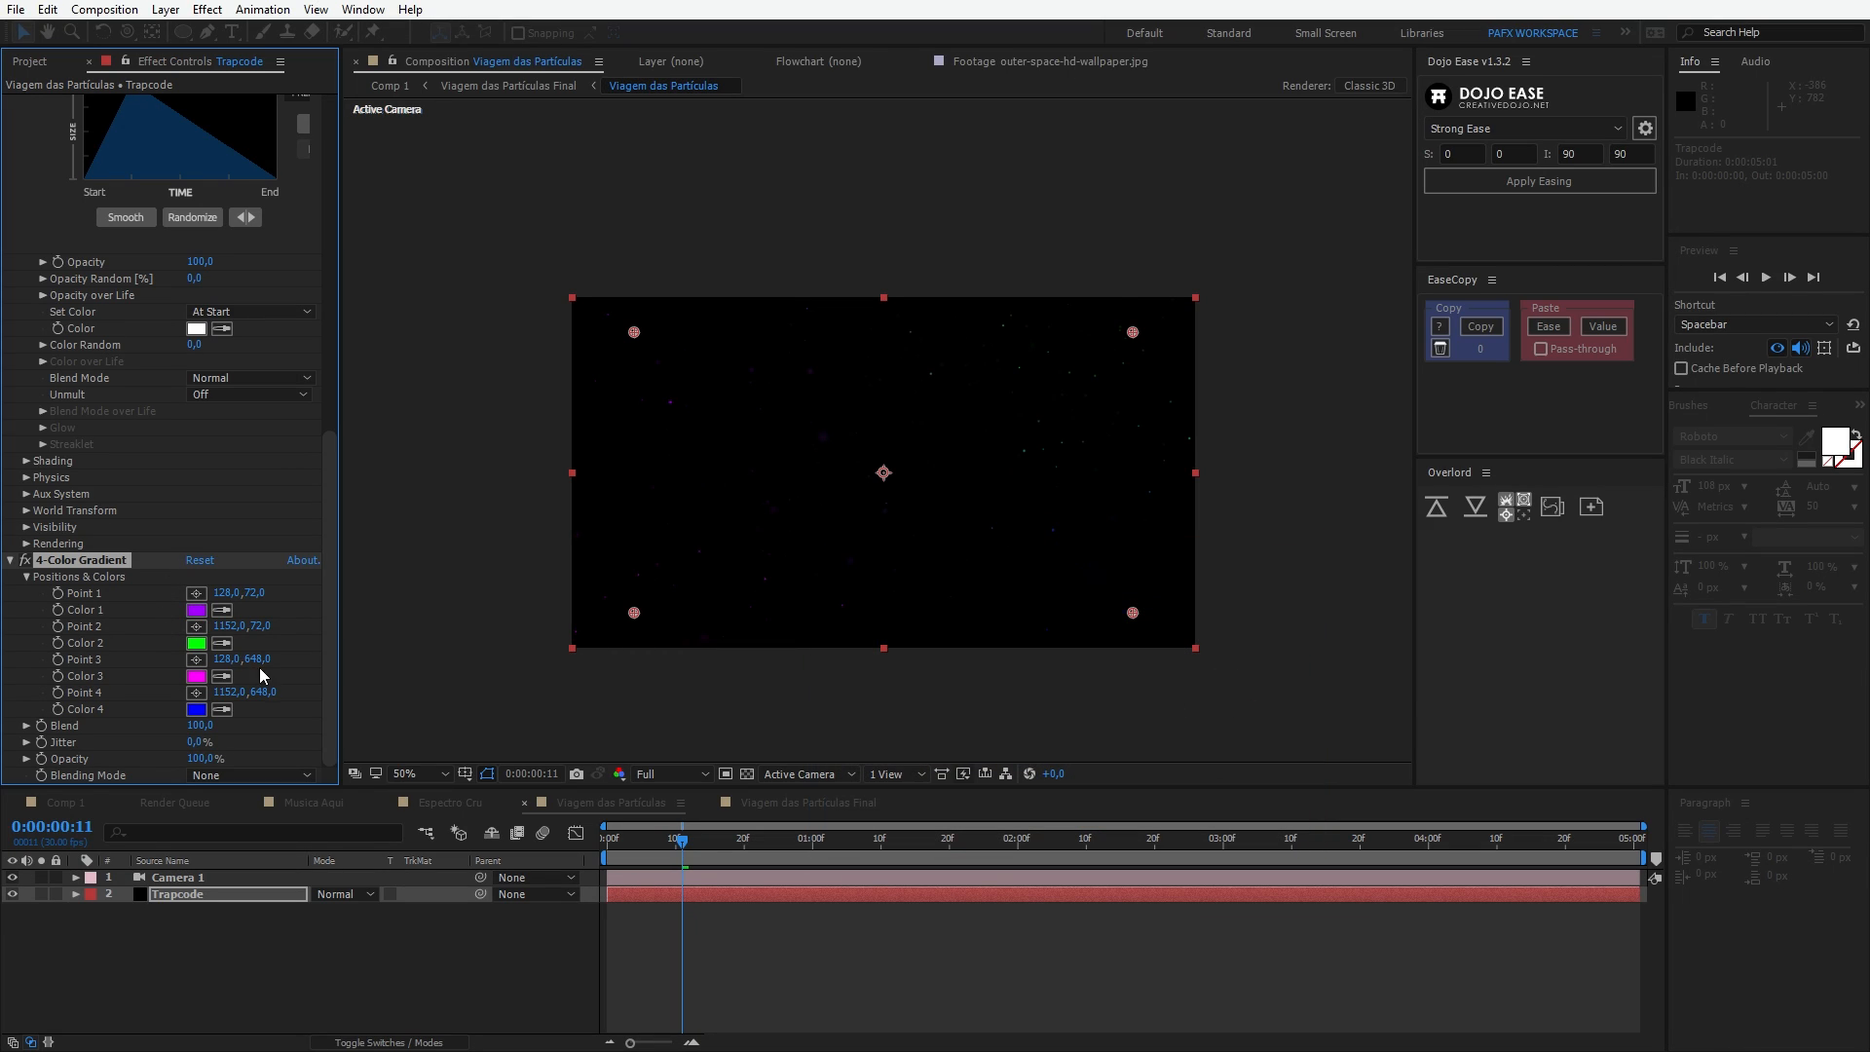
pyautogui.click(196, 642)
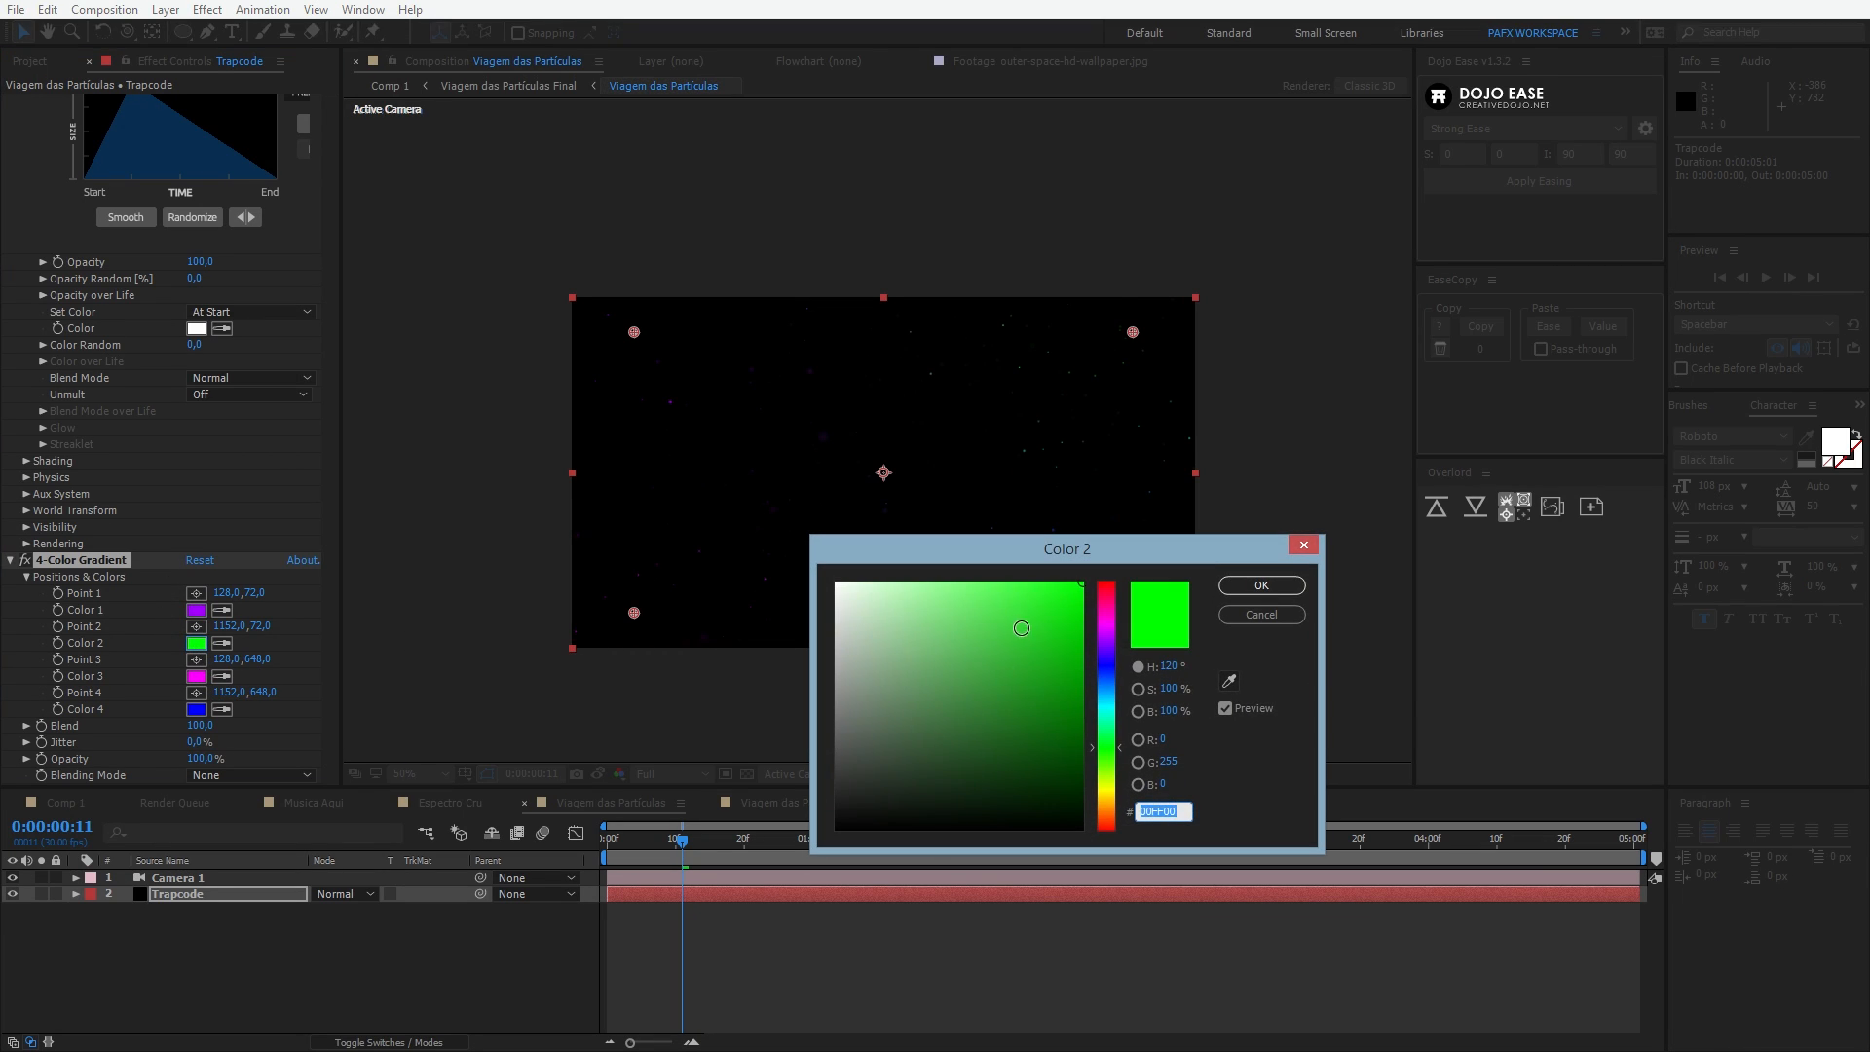
pyautogui.moveTo(1033, 602); pyautogui.dragTo(1000, 595)
pyautogui.moveTo(1106, 749); pyautogui.dragTo(1111, 826)
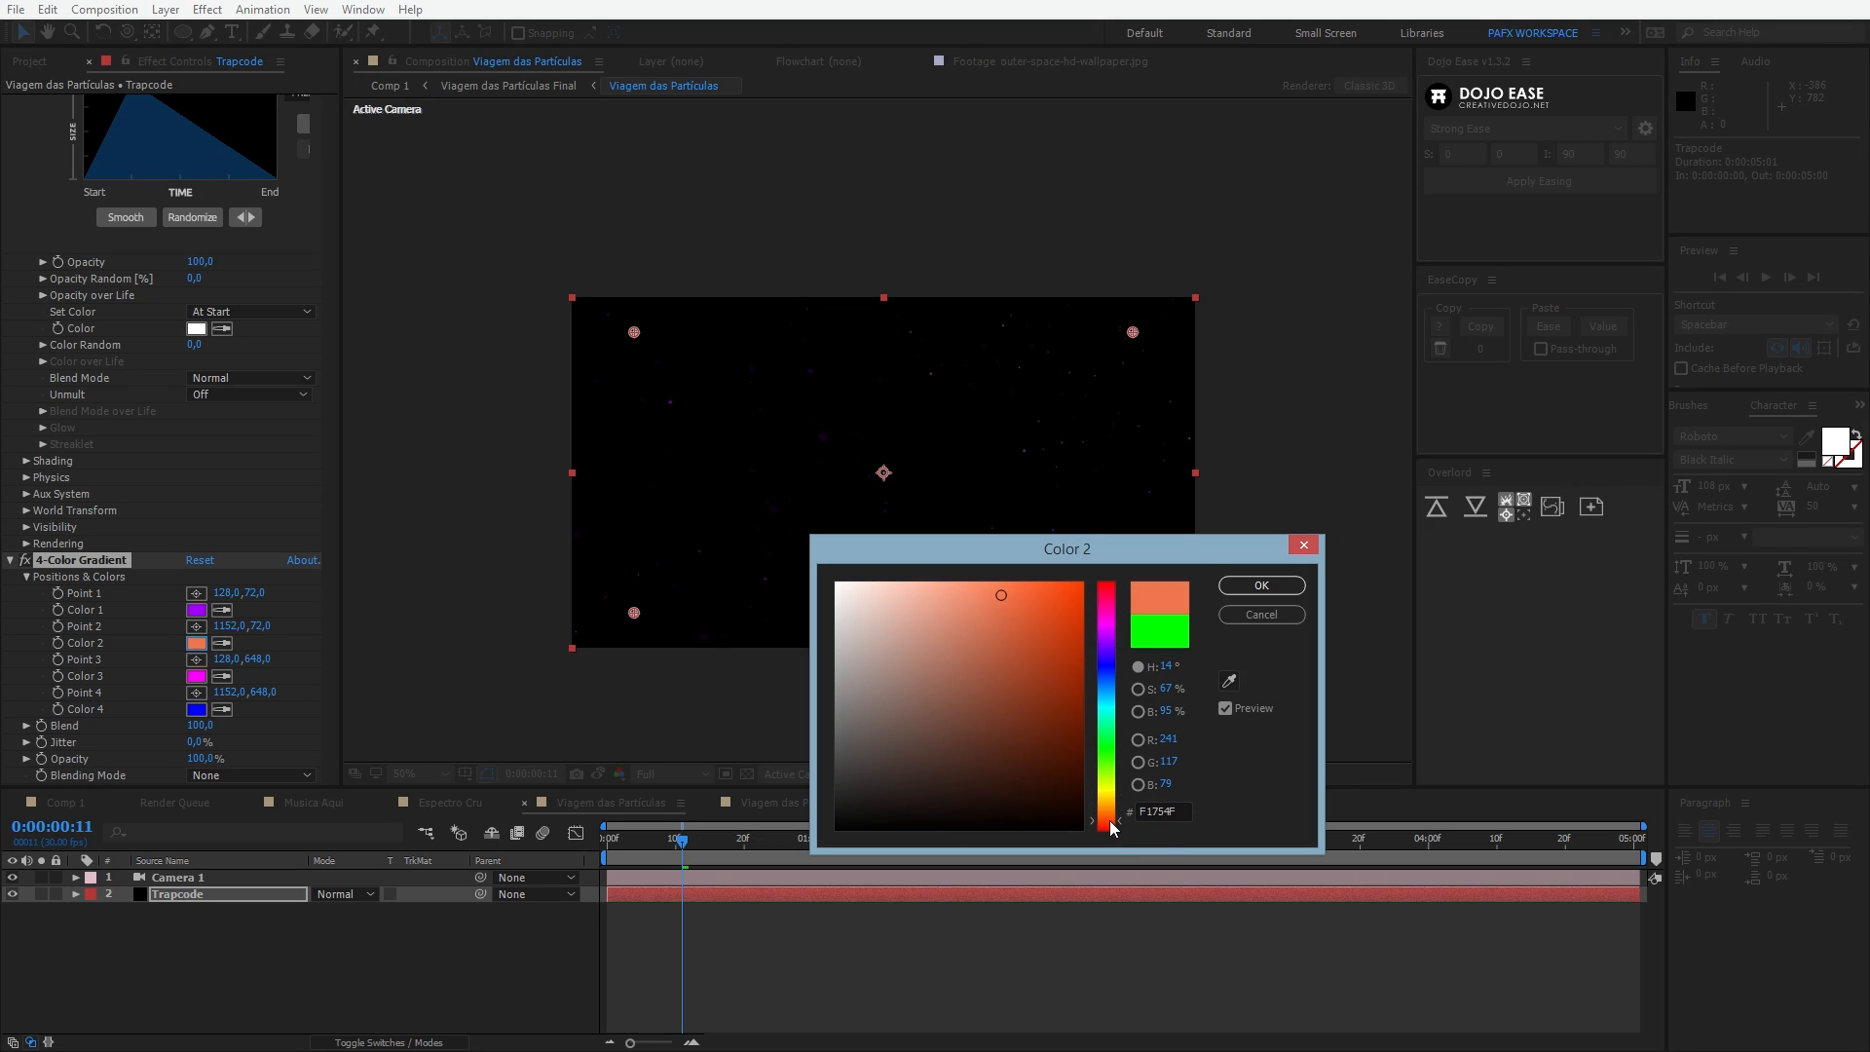
pyautogui.click(1261, 585)
# Step: Change the gradient's Color 4 to a softer, less saturated blue
pyautogui.click(195, 709)
pyautogui.moveTo(886, 629); pyautogui.dragTo(999, 607)
pyautogui.click(1261, 585)
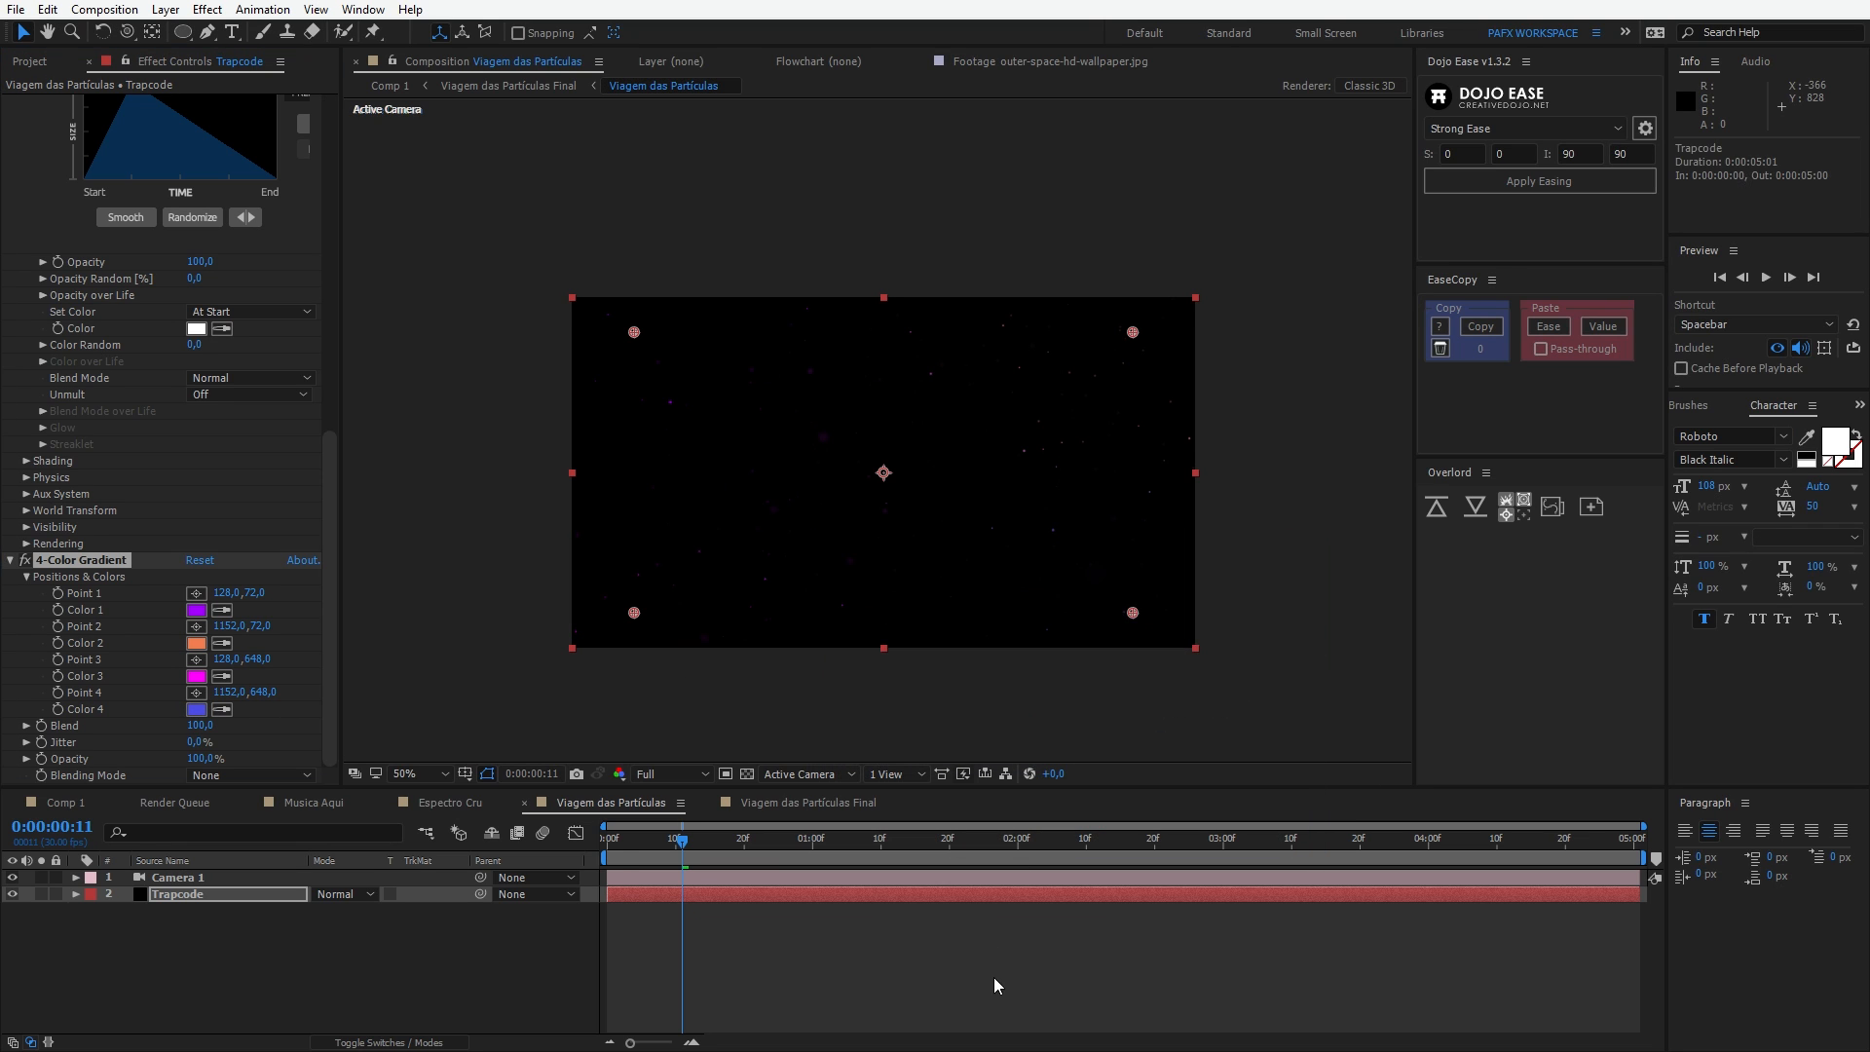
# Step: Switch to Comp 1, play briefly from 0:00:00:11 and examine the tinted particles against the scene
pyautogui.click(993, 978)
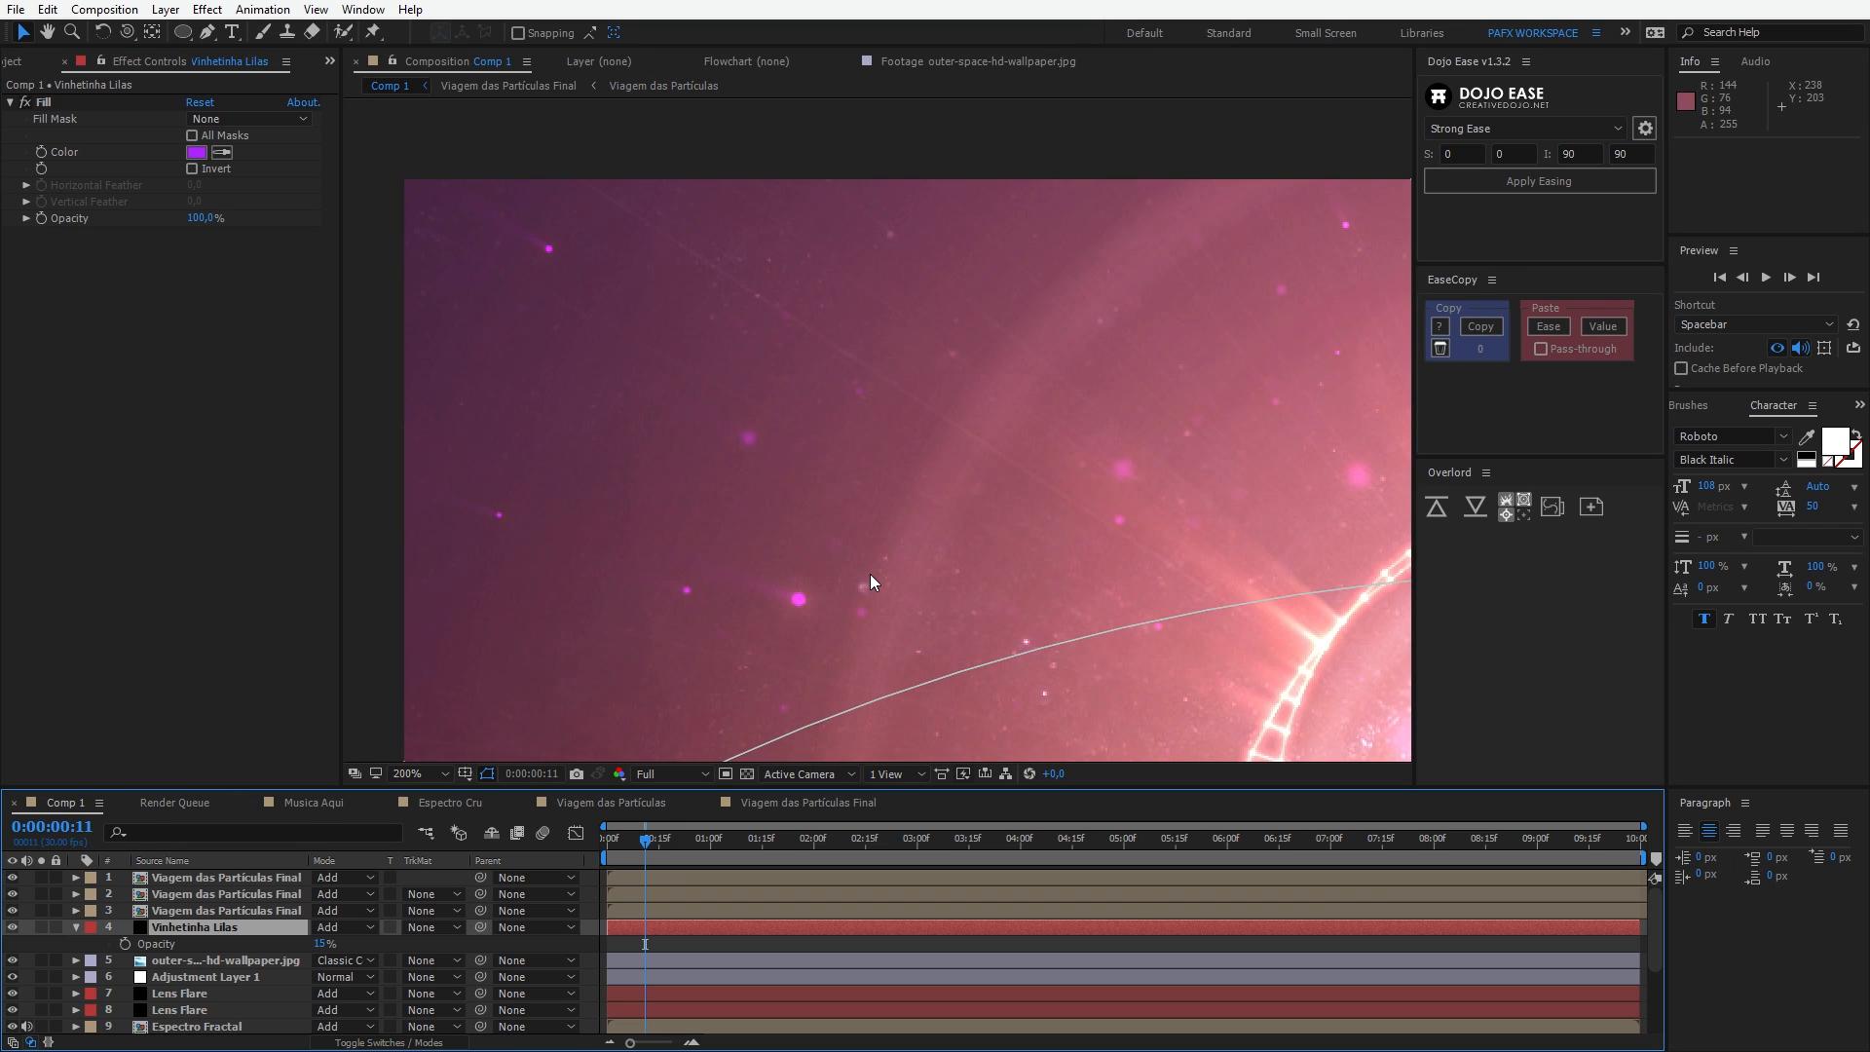
pyautogui.scroll(-1, 871, 575)
pyautogui.moveTo(984, 597); pyautogui.dragTo(611, 486)
pyautogui.scroll(-2, 844, 533)
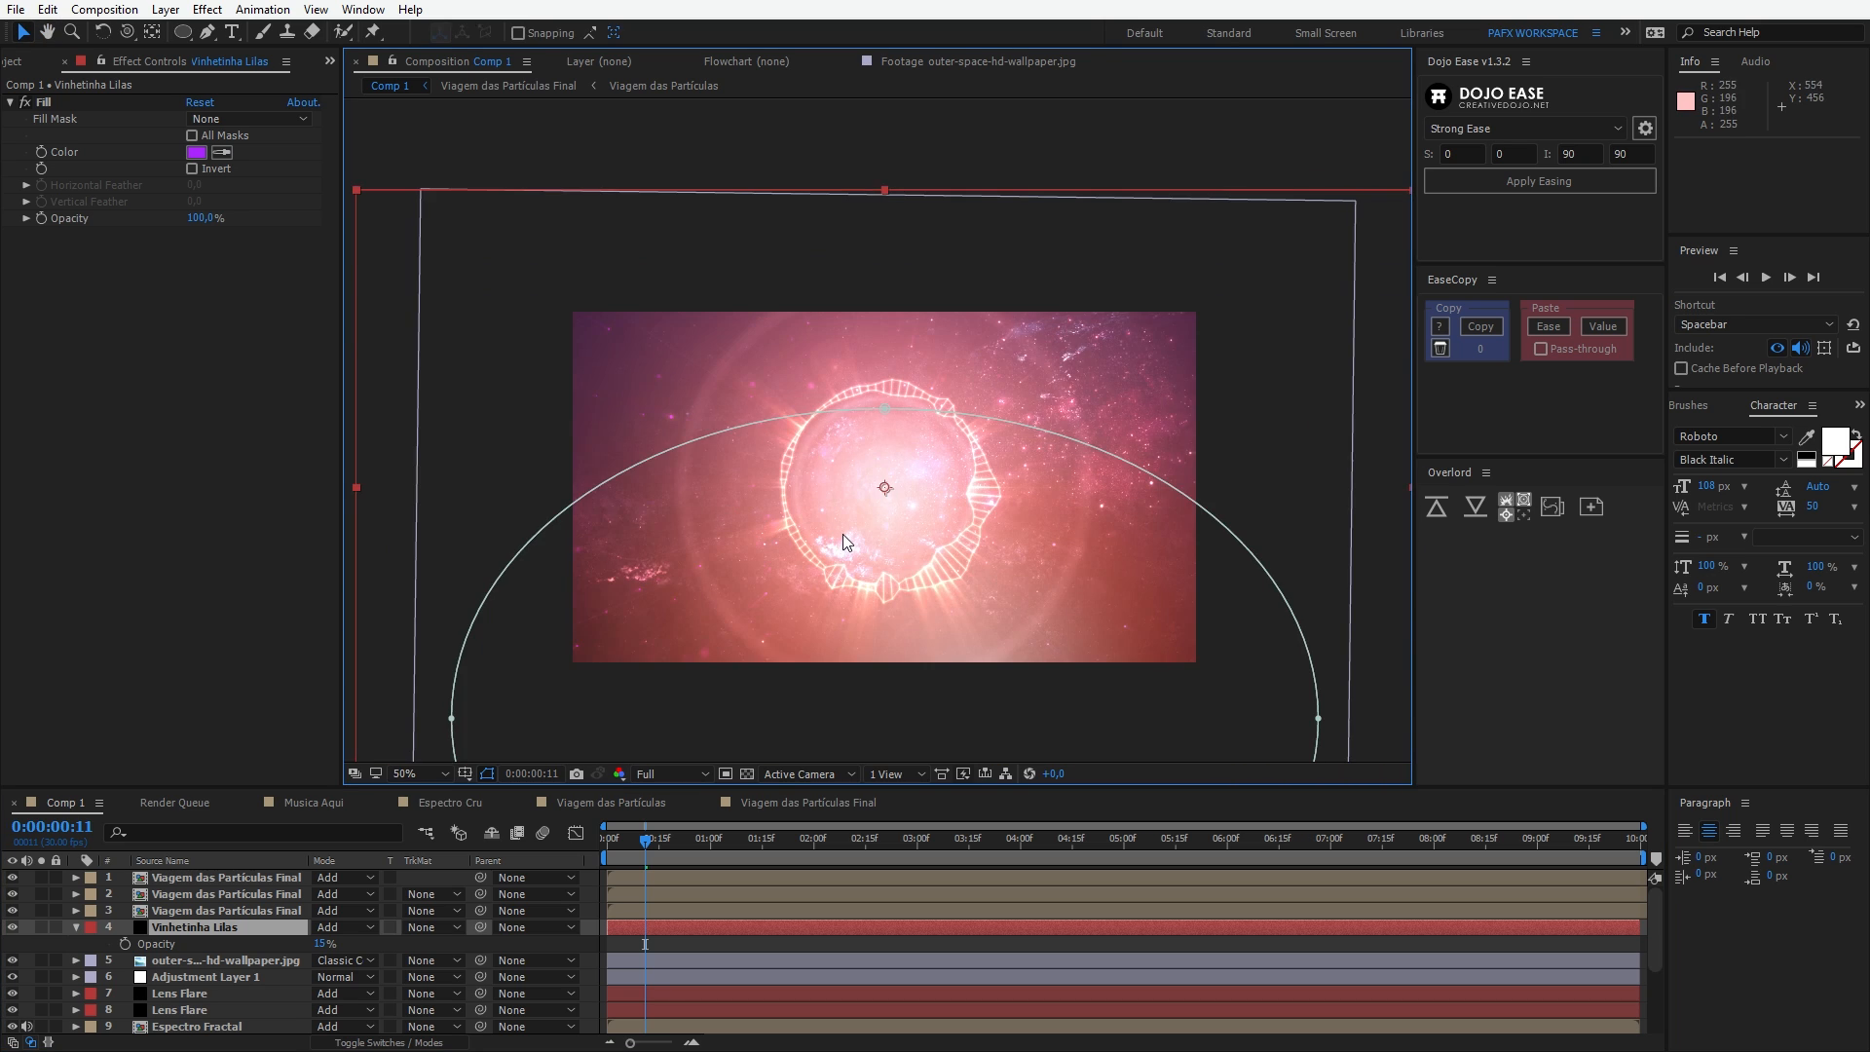
pyautogui.scroll(2, 843, 534)
pyautogui.scroll(-2, 843, 534)
pyautogui.press('space')
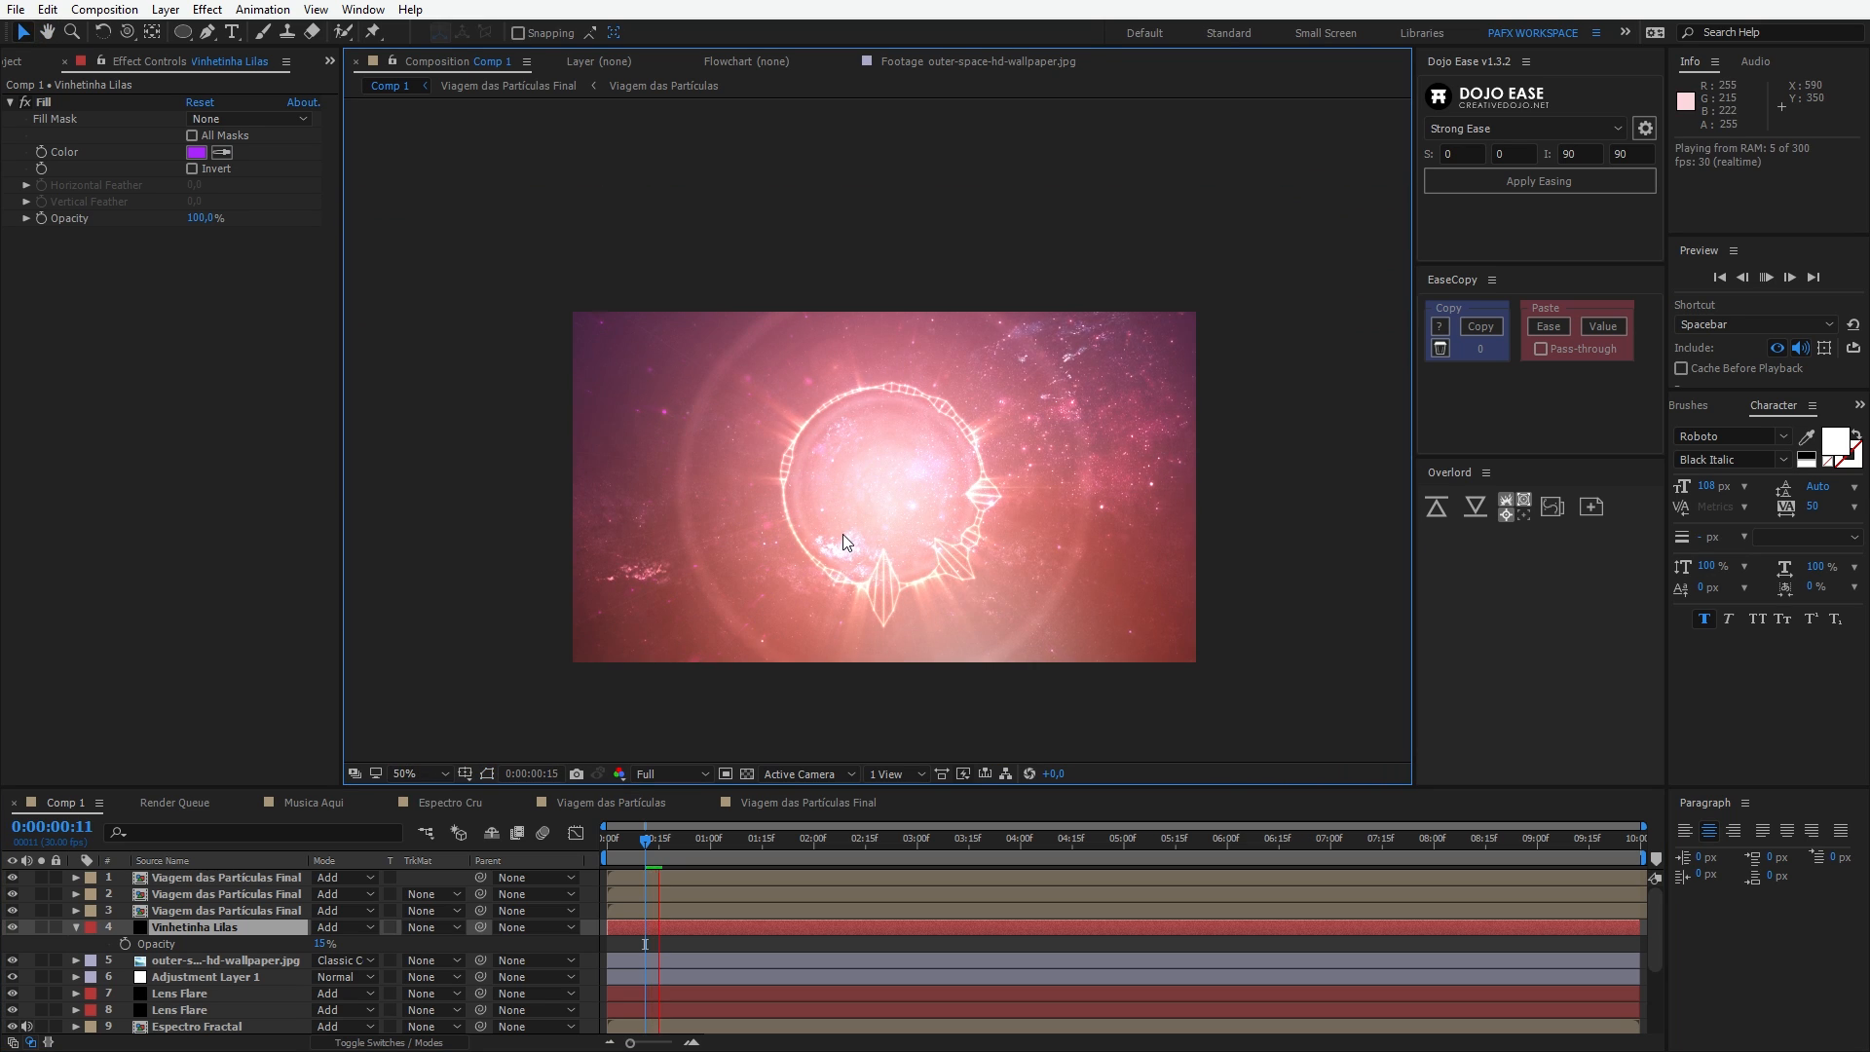
pyautogui.scroll(2, 764, 549)
pyautogui.press('space')
pyautogui.moveTo(712, 527); pyautogui.dragTo(794, 553)
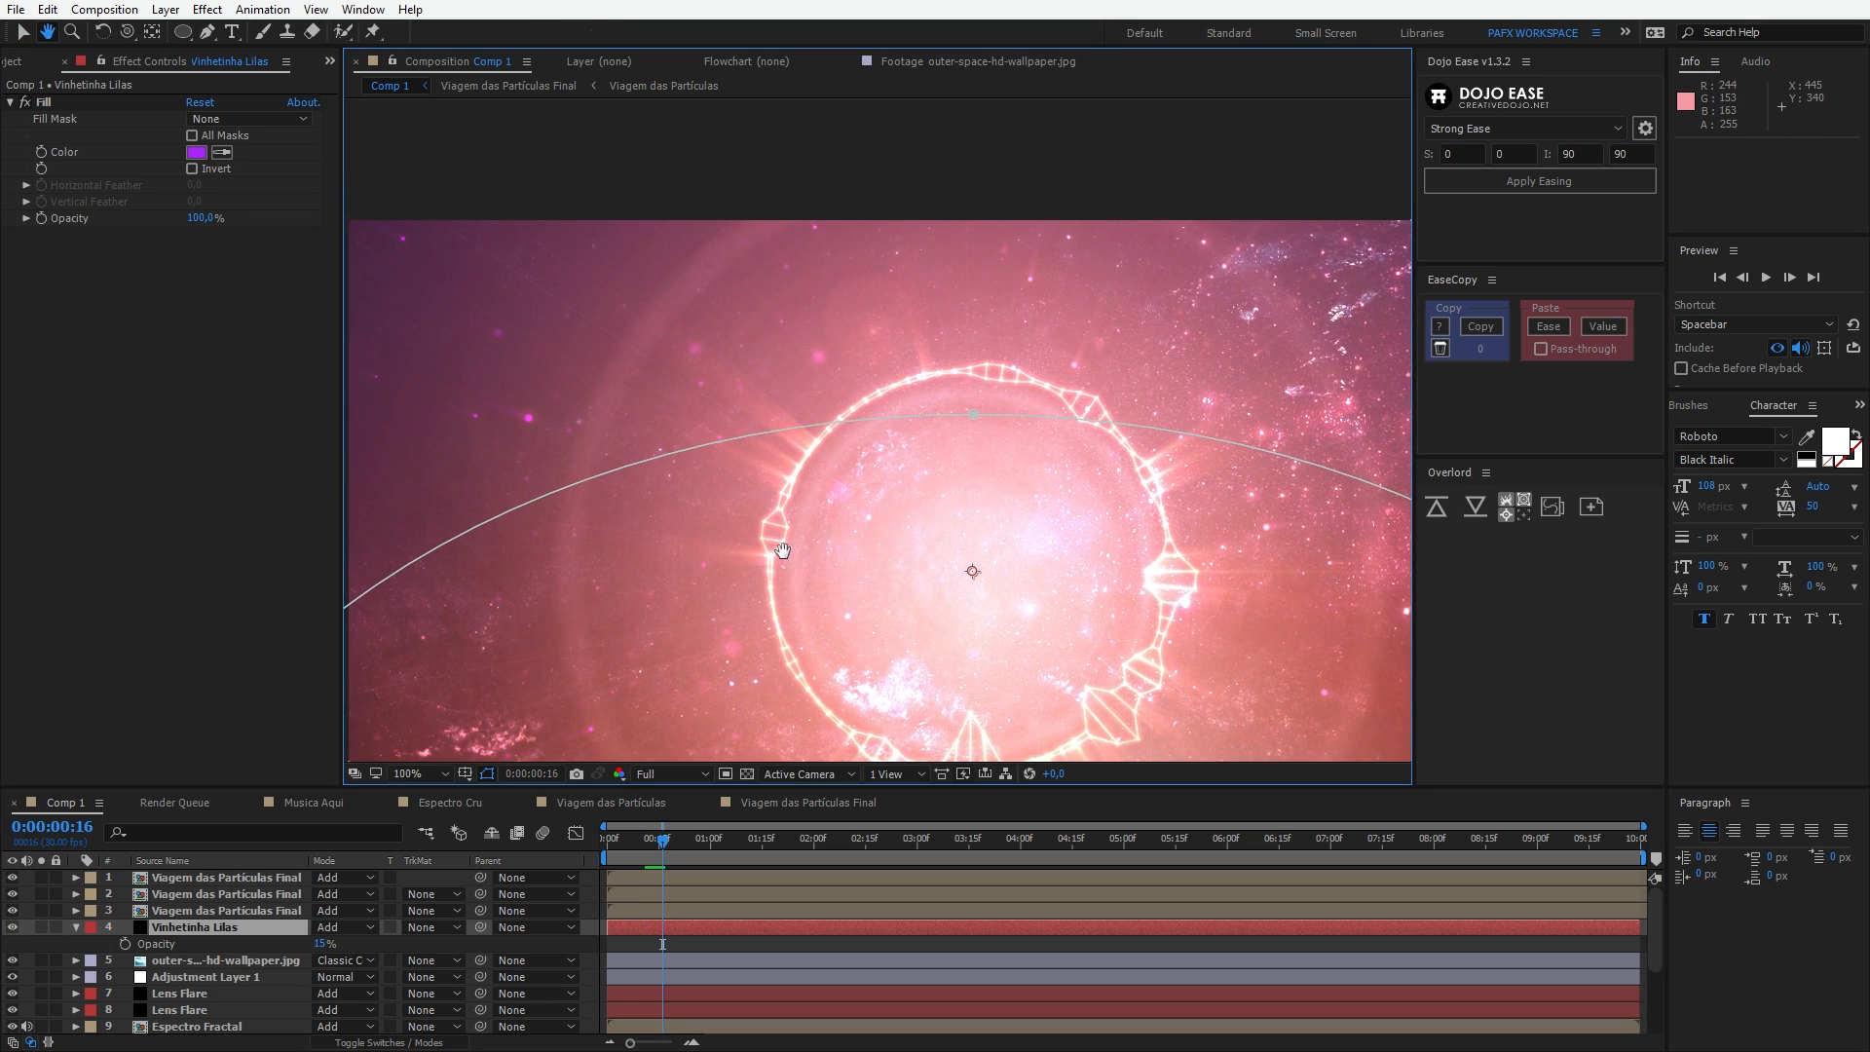
# Step: Return to the Viagem das Partículas composition at 0:00:00:18, select the Trapcode layer and collapse its Particular effect
pyautogui.click(610, 801)
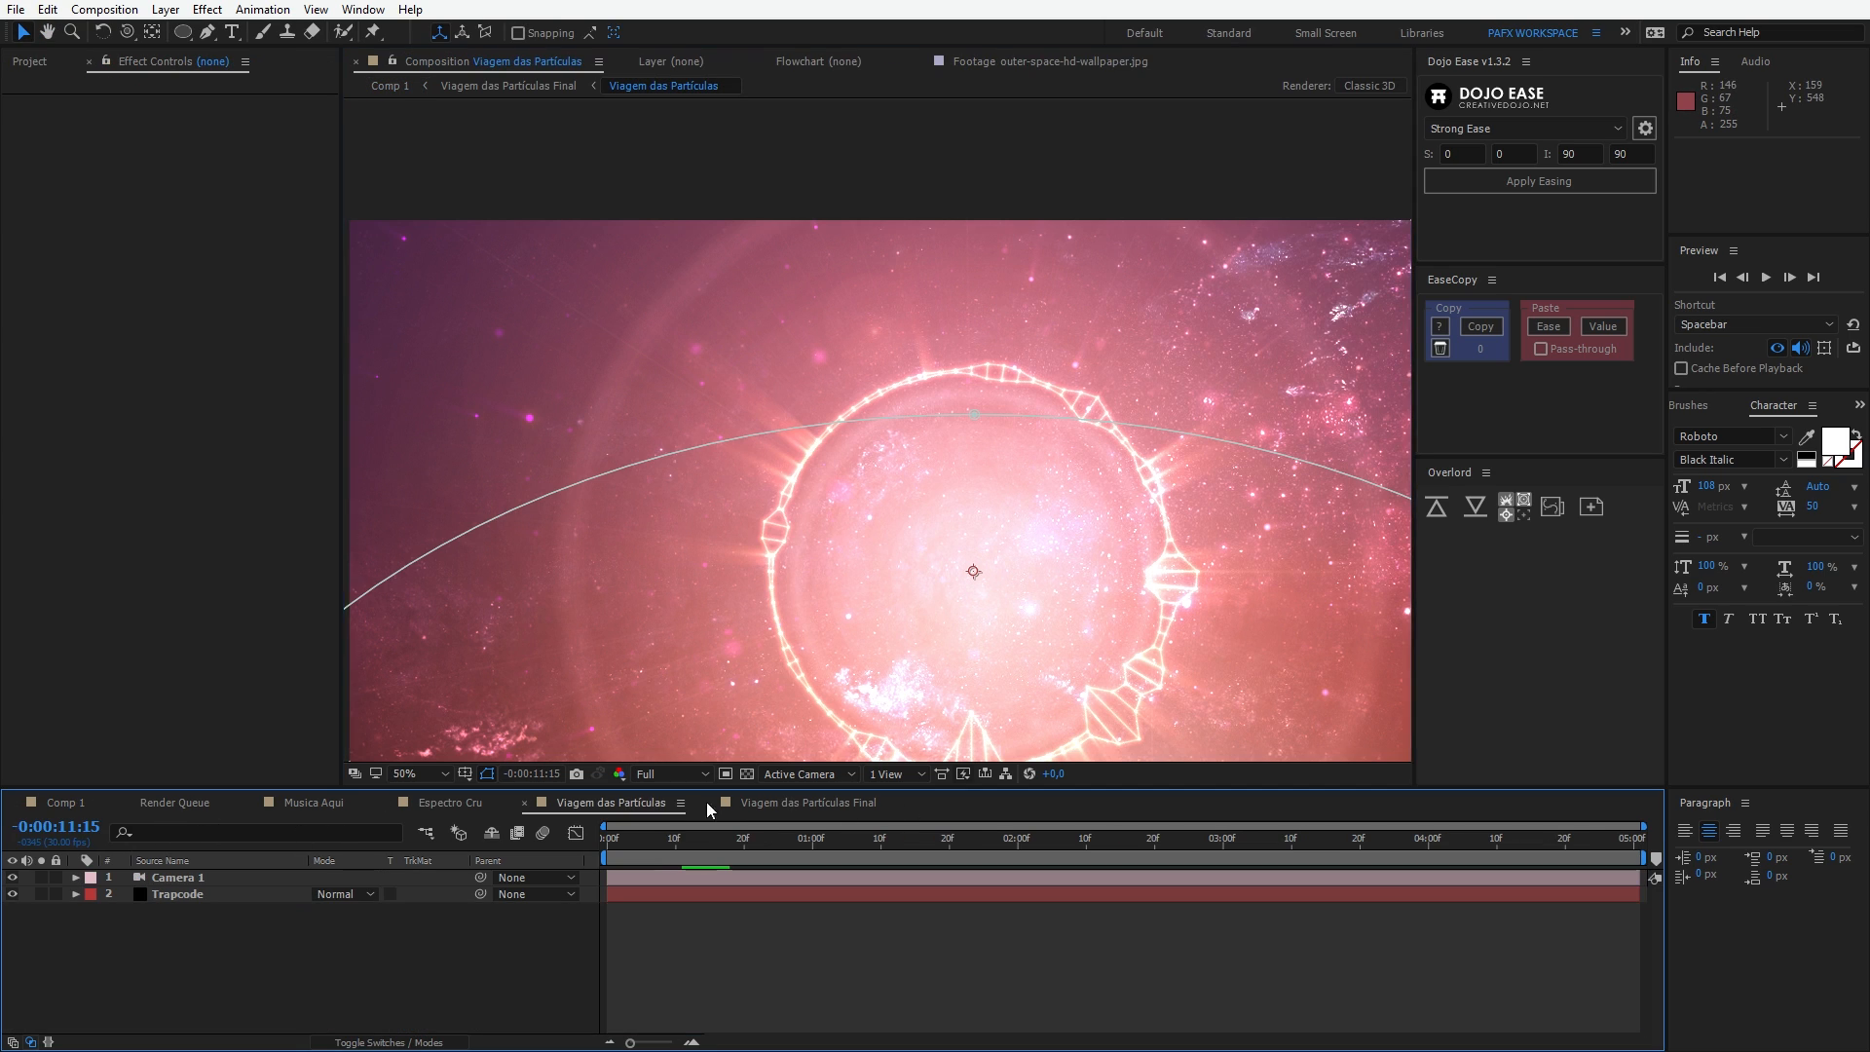
pyautogui.moveTo(721, 850)
pyautogui.mouseDown()
pyautogui.moveTo(748, 850)
pyautogui.moveTo(708, 850)
pyautogui.moveTo(729, 851)
pyautogui.mouseUp()
pyautogui.click(195, 893)
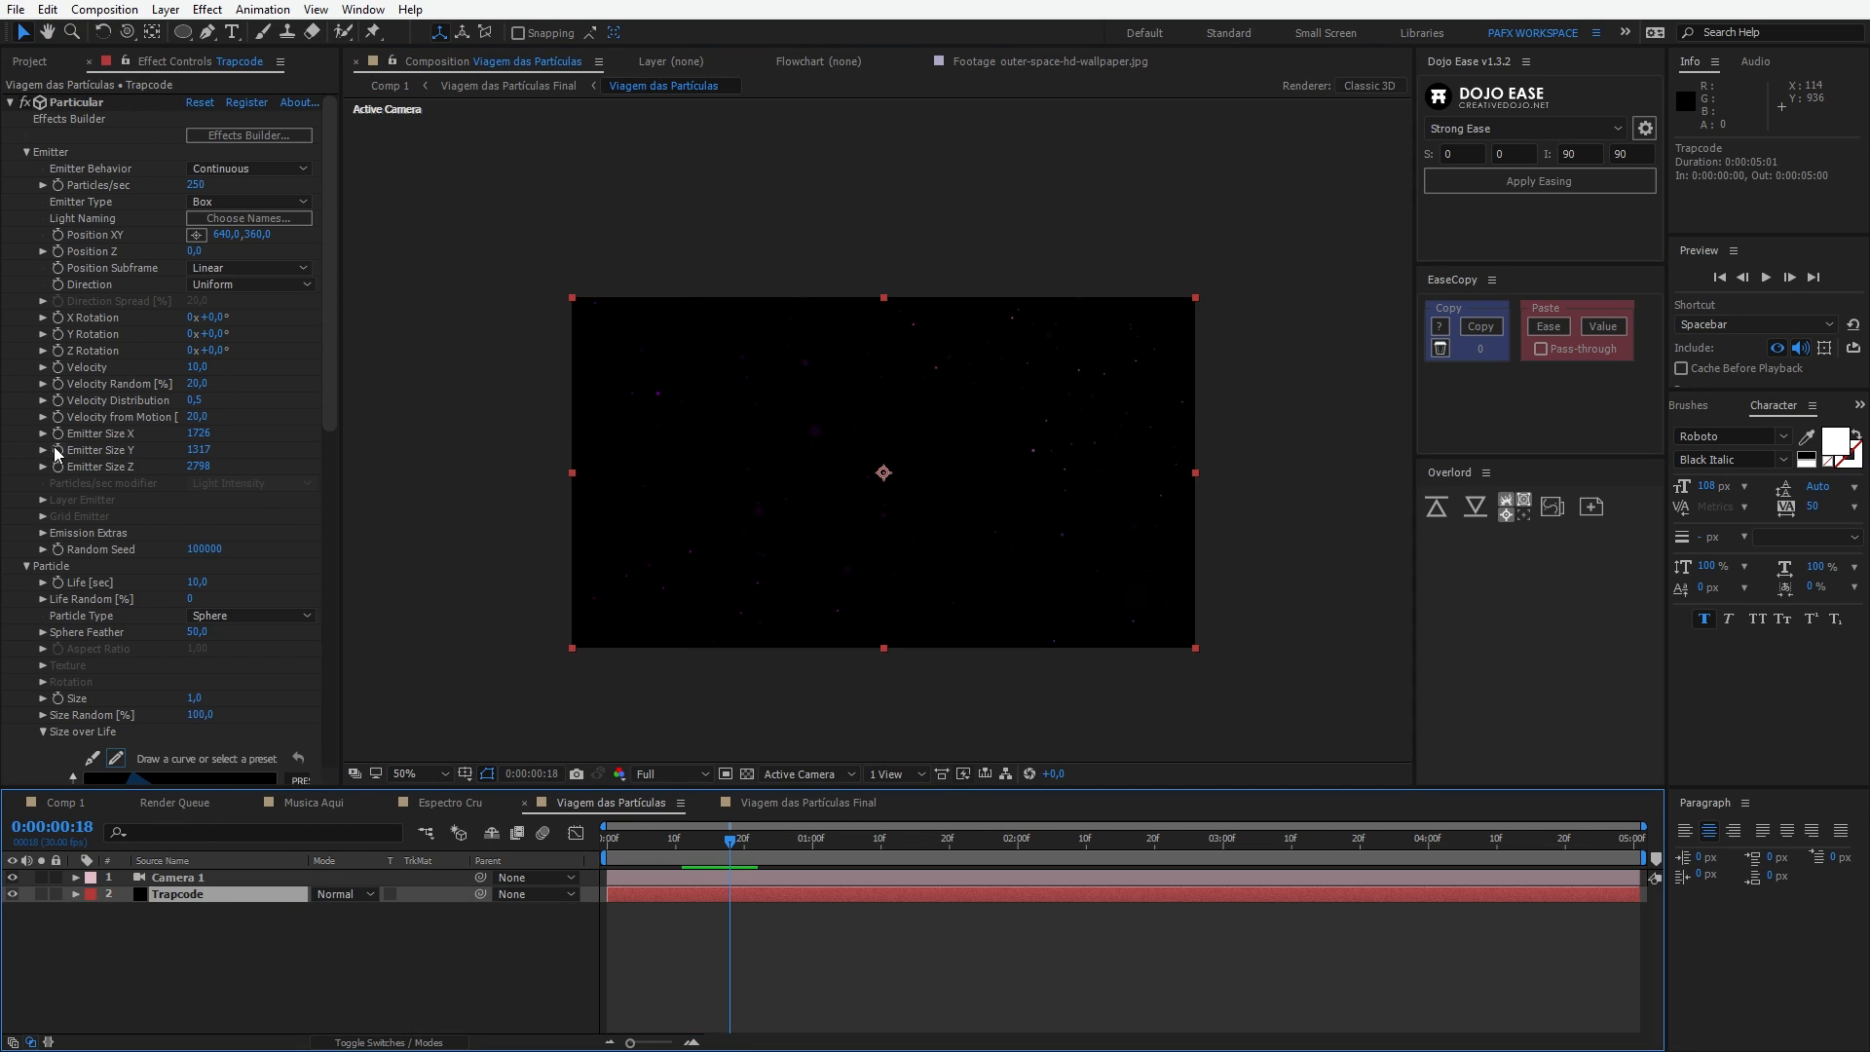
pyautogui.scroll(-4, 55, 450)
pyautogui.scroll(4, 71, 459)
pyautogui.click(11, 102)
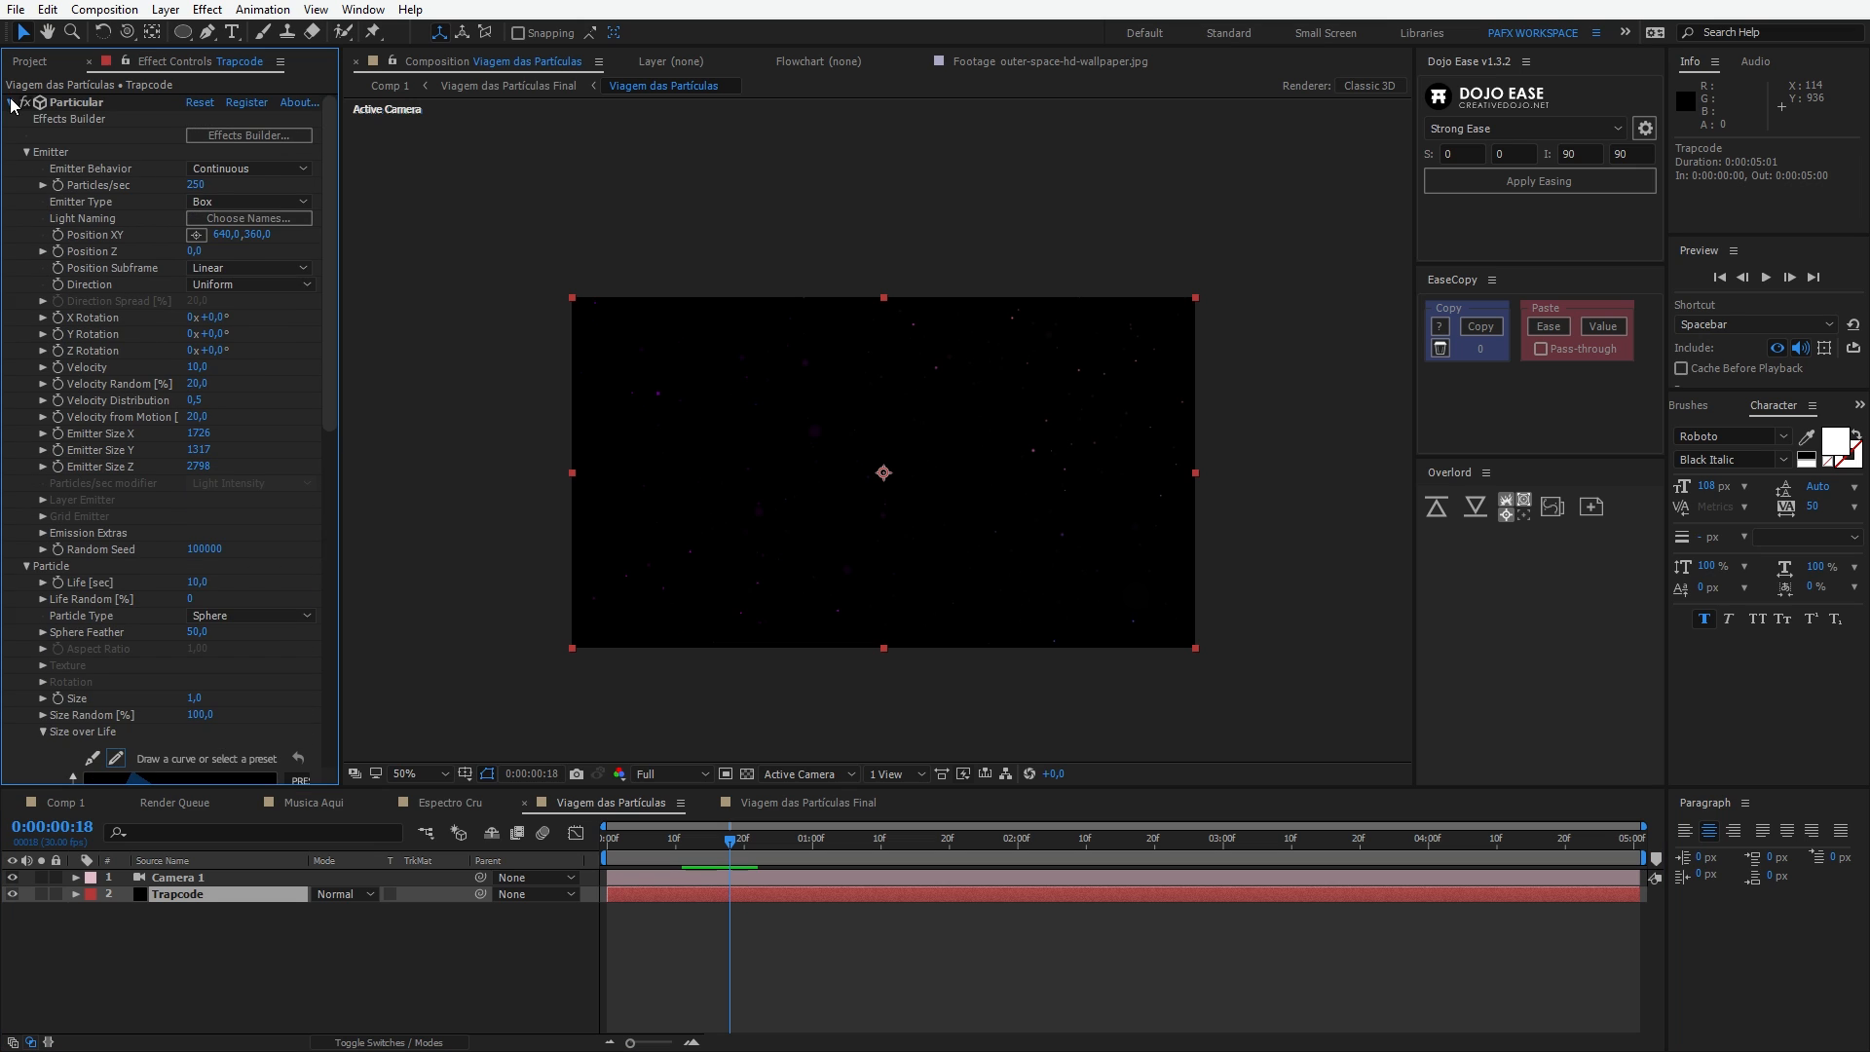
# Step: Set the gradient's Color 3 to soft pink D780D7 and check the particles in Comp 1
pyautogui.click(195, 235)
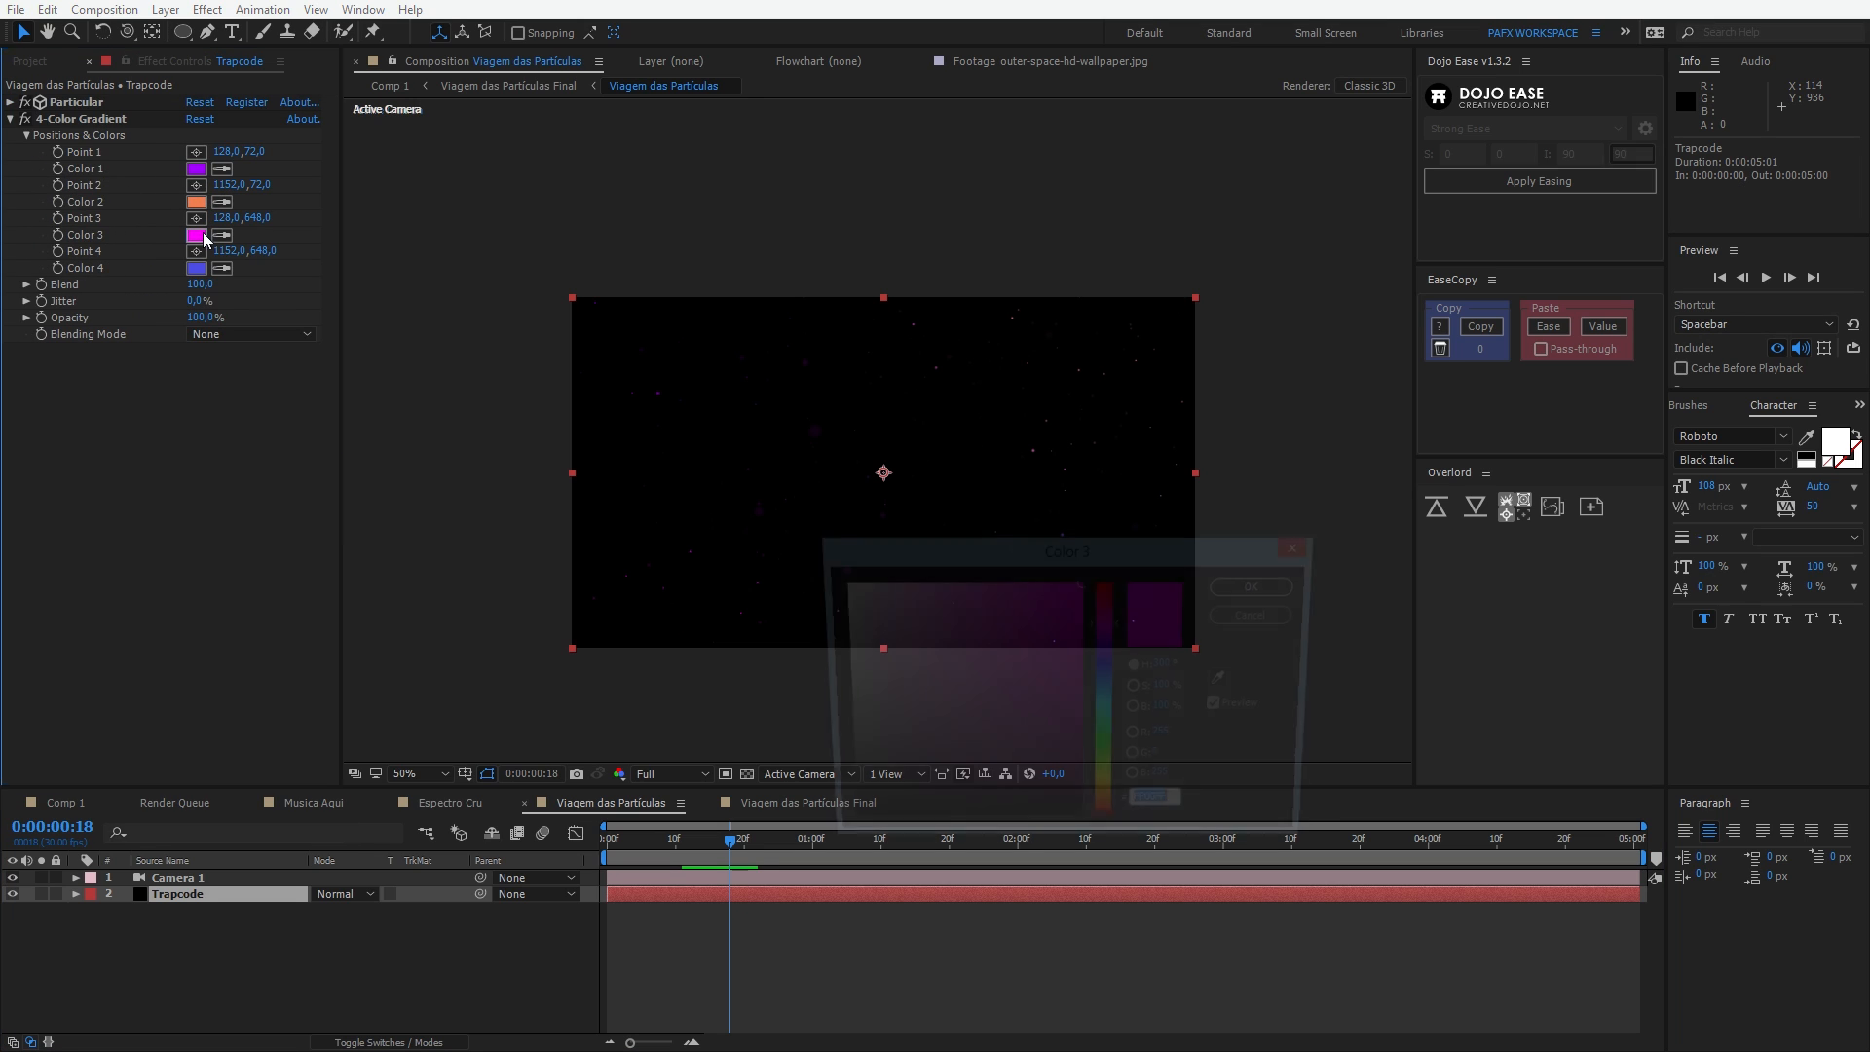
pyautogui.moveTo(1013, 610)
pyautogui.mouseDown()
pyautogui.moveTo(963, 598)
pyautogui.moveTo(935, 620)
pyautogui.mouseUp()
pyautogui.click(1254, 590)
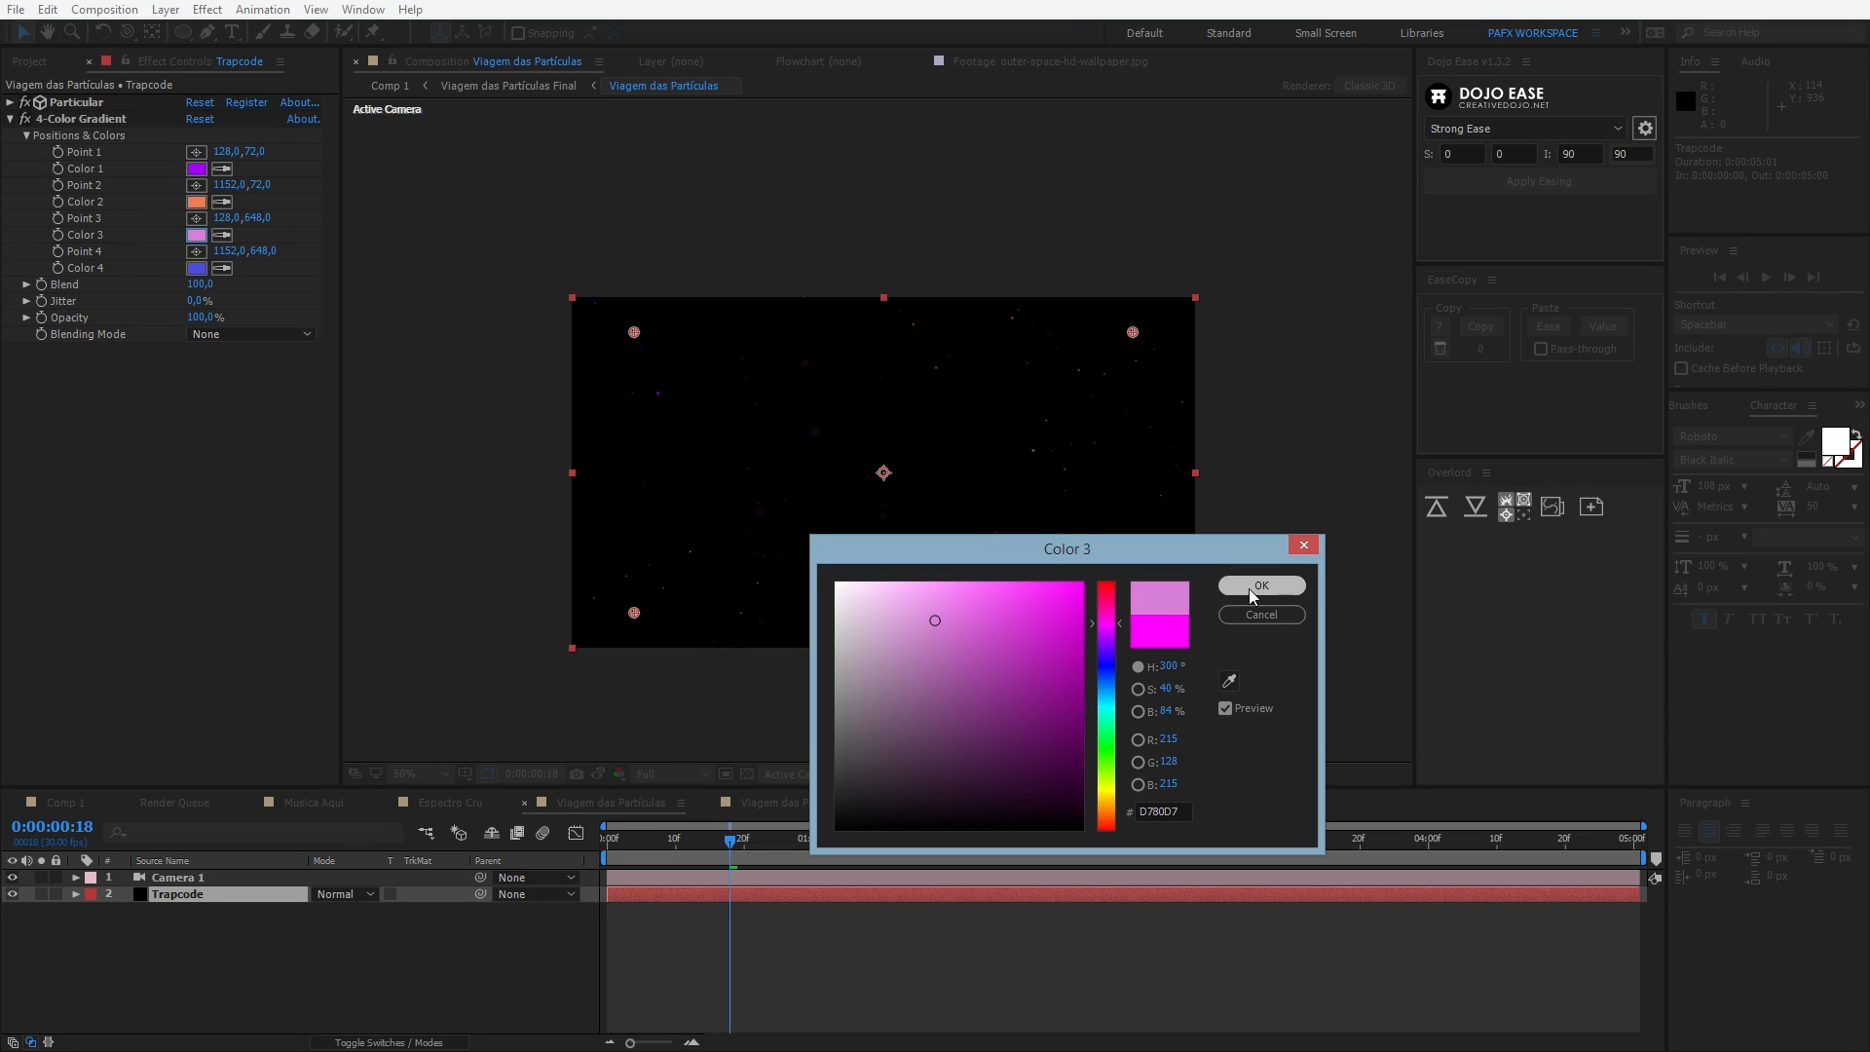
pyautogui.click(92, 807)
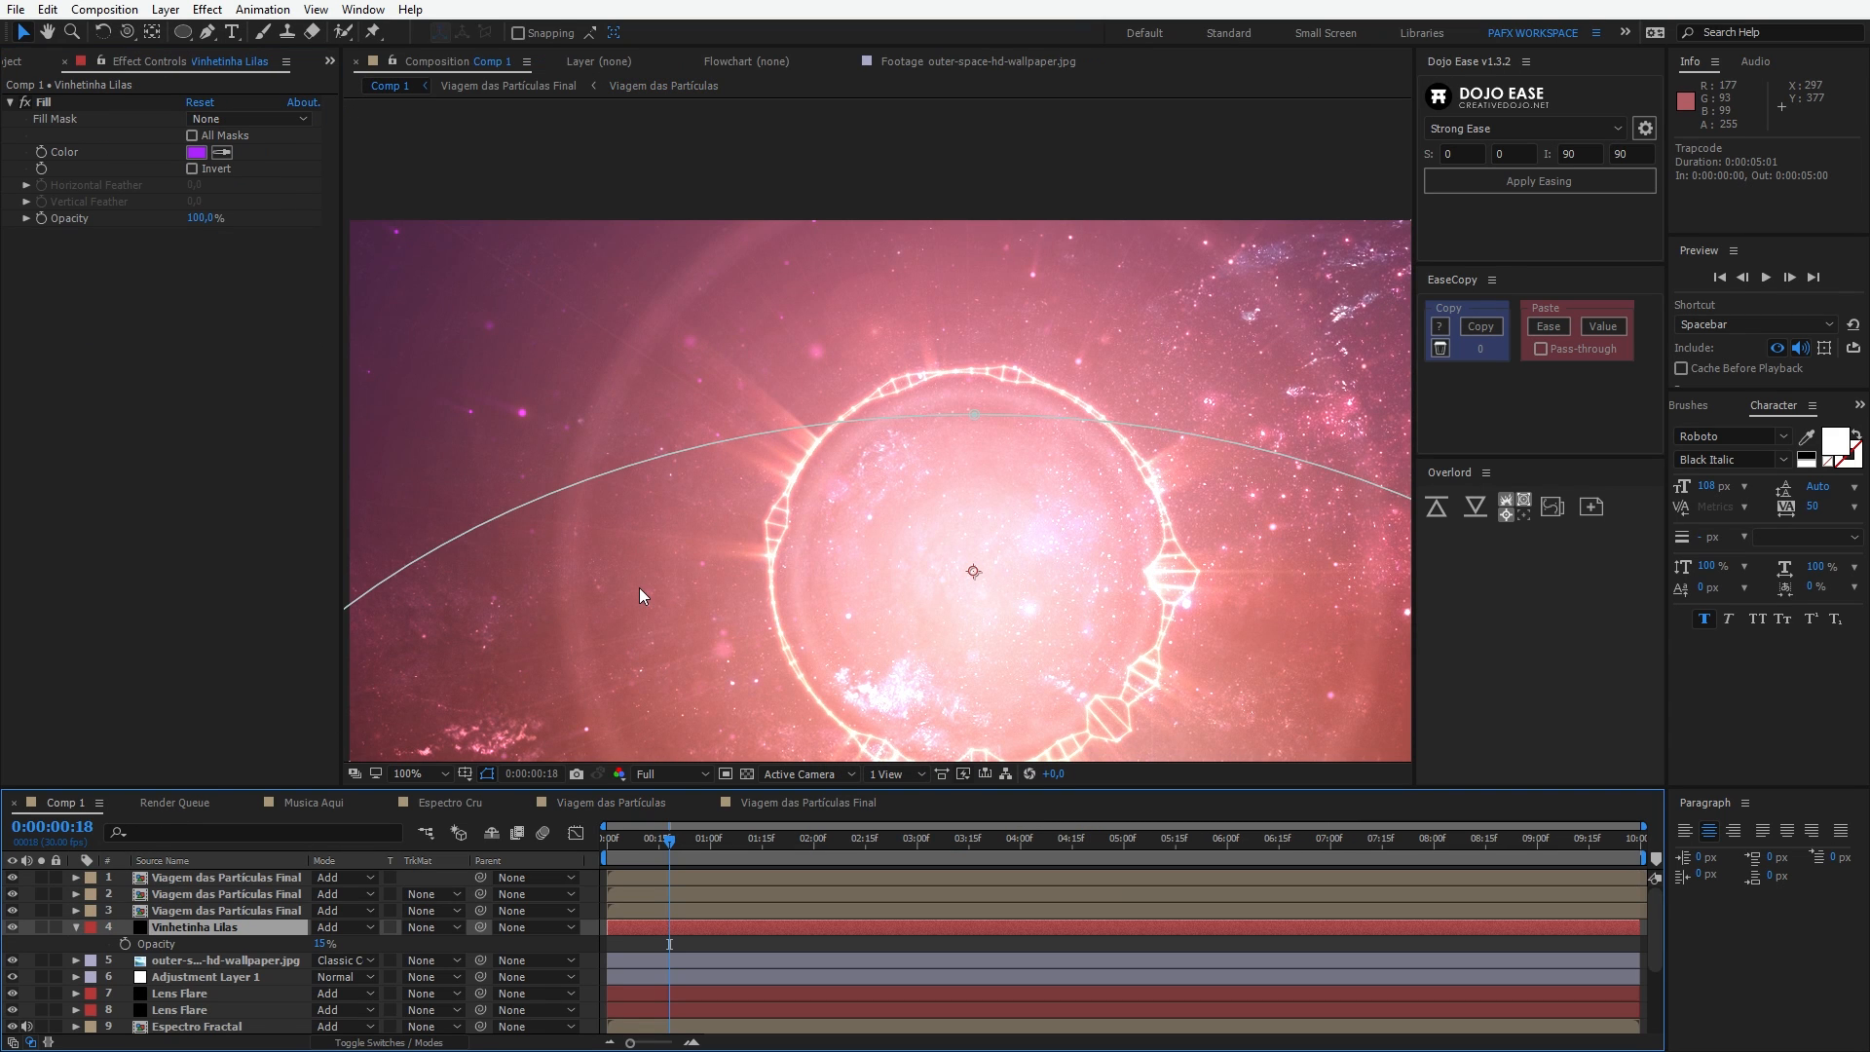
# Step: Lighten the gradient's Color 1 in Viagem das Partículas to lilac BF7EE5 and return to Comp 1
pyautogui.click(623, 804)
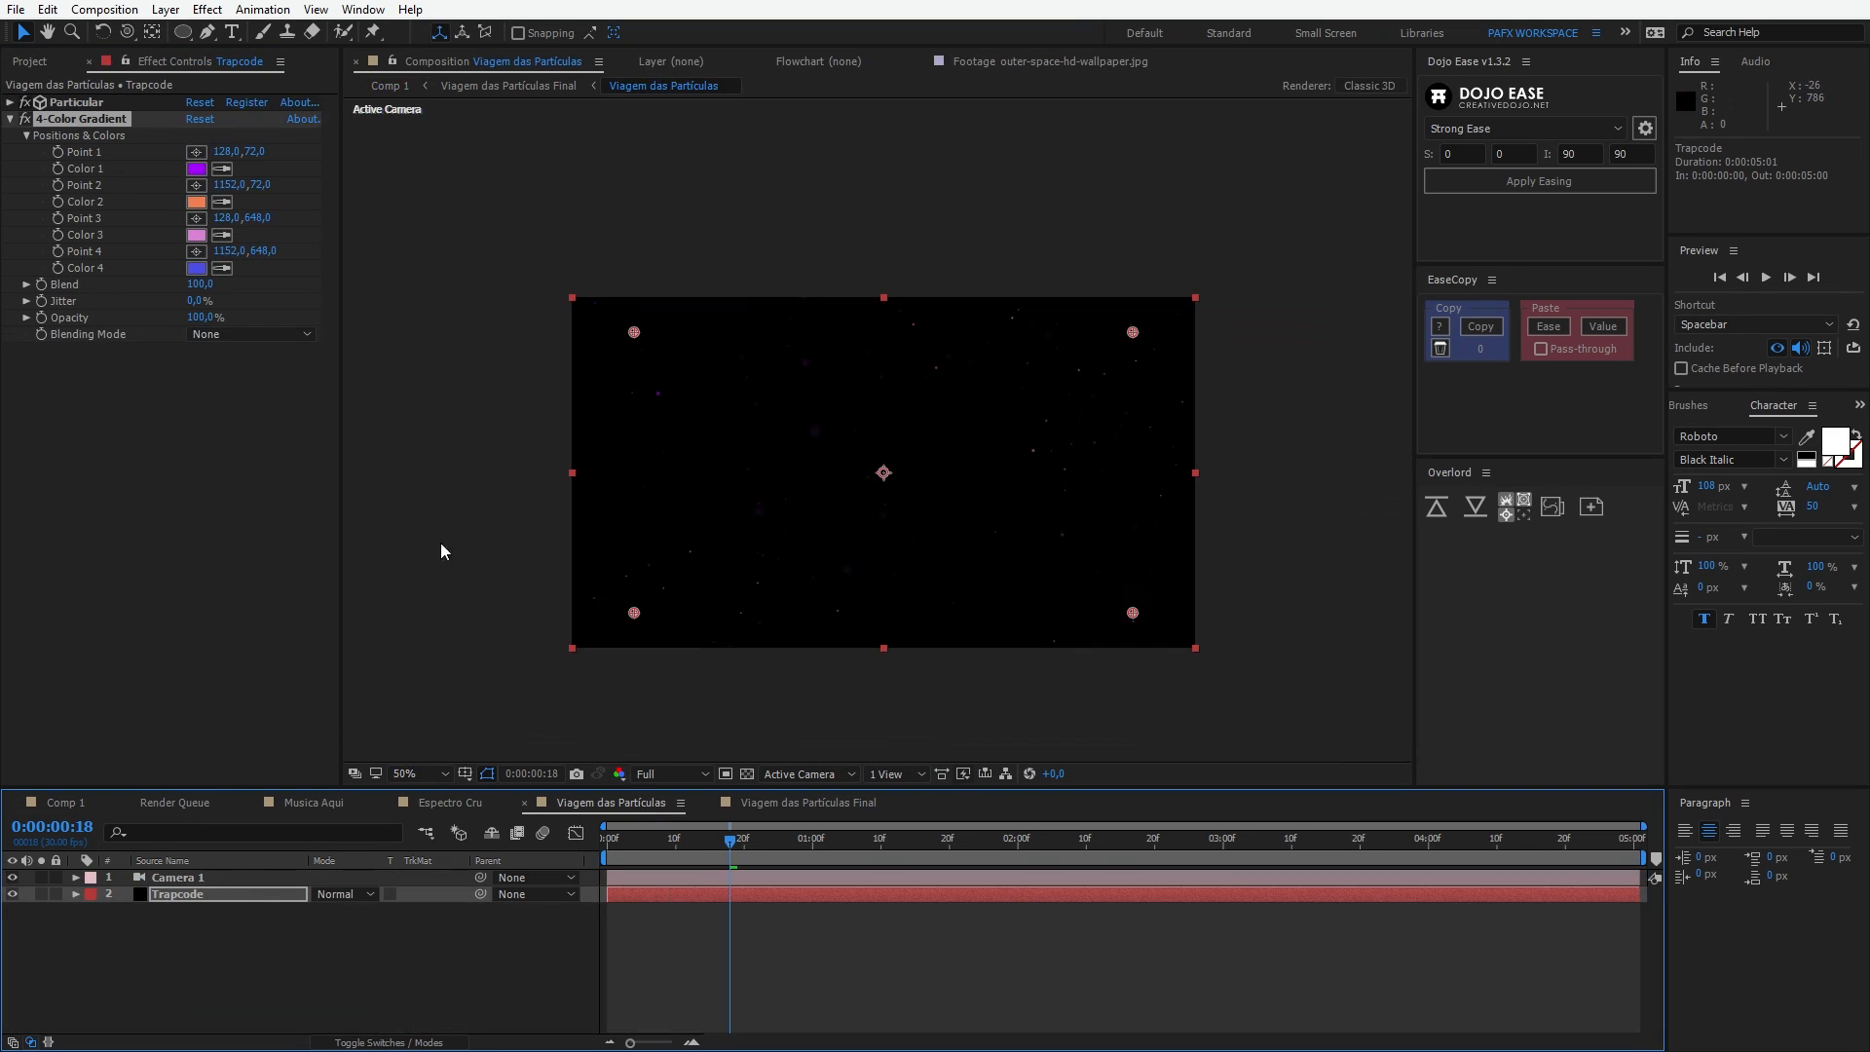
pyautogui.click(195, 167)
pyautogui.click(946, 606)
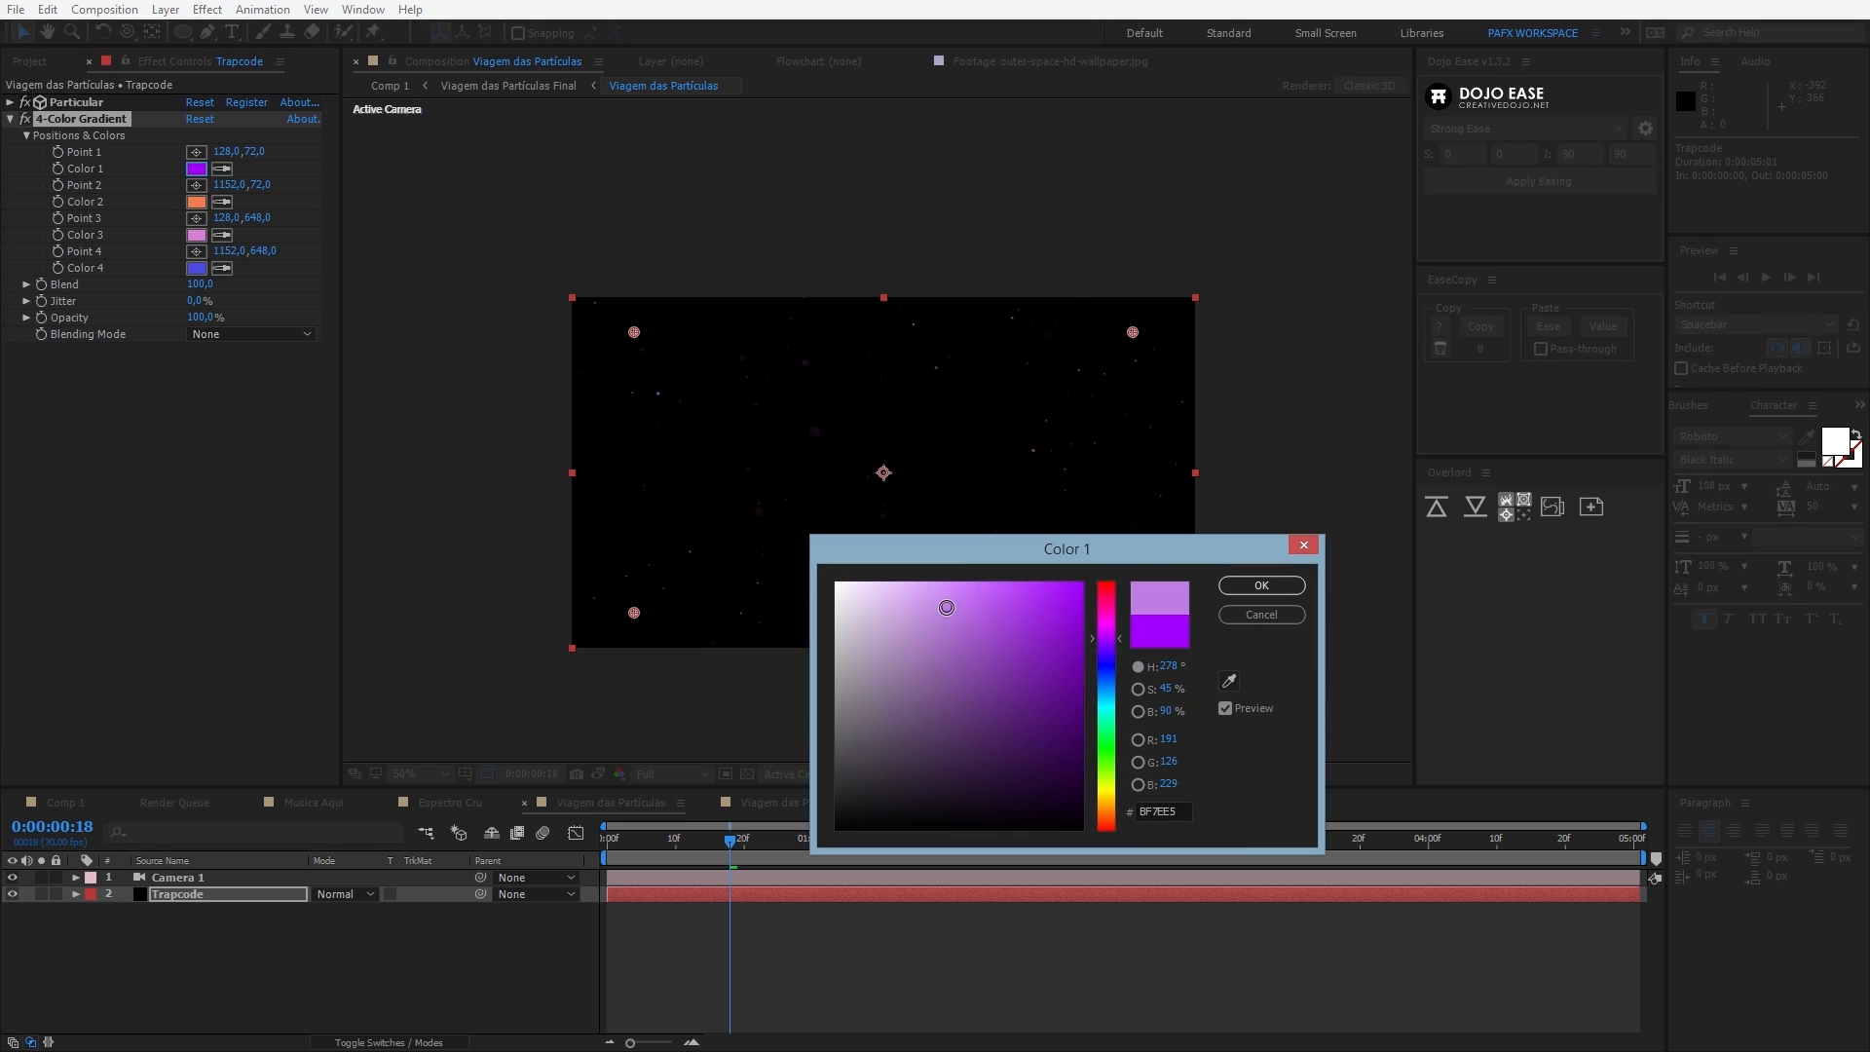
pyautogui.click(1261, 585)
pyautogui.click(58, 803)
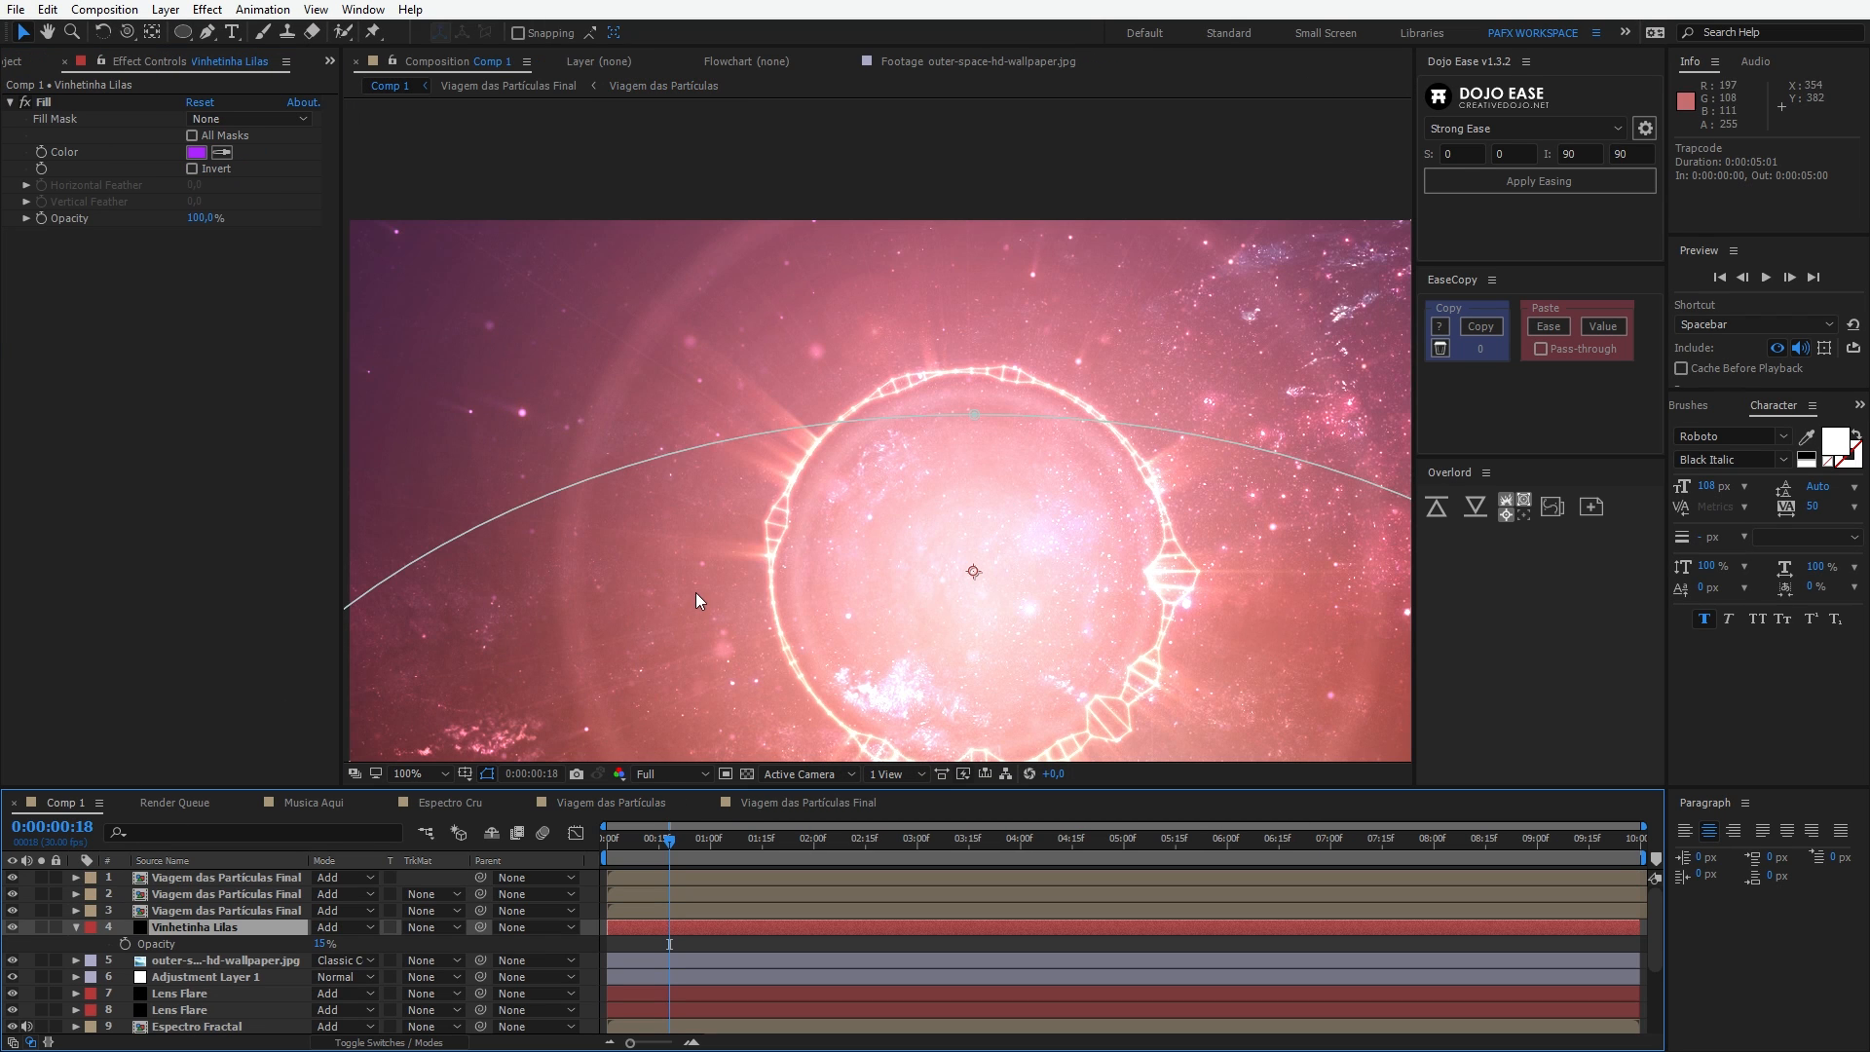
# Step: Preview Comp 1 from 0:00:00:18 and examine the recolored particles around 0:00:00:22 up close and in a maximized view
pyautogui.scroll(-2, 695, 592)
pyautogui.moveTo(828, 596); pyautogui.dragTo(763, 598)
pyautogui.press('space')
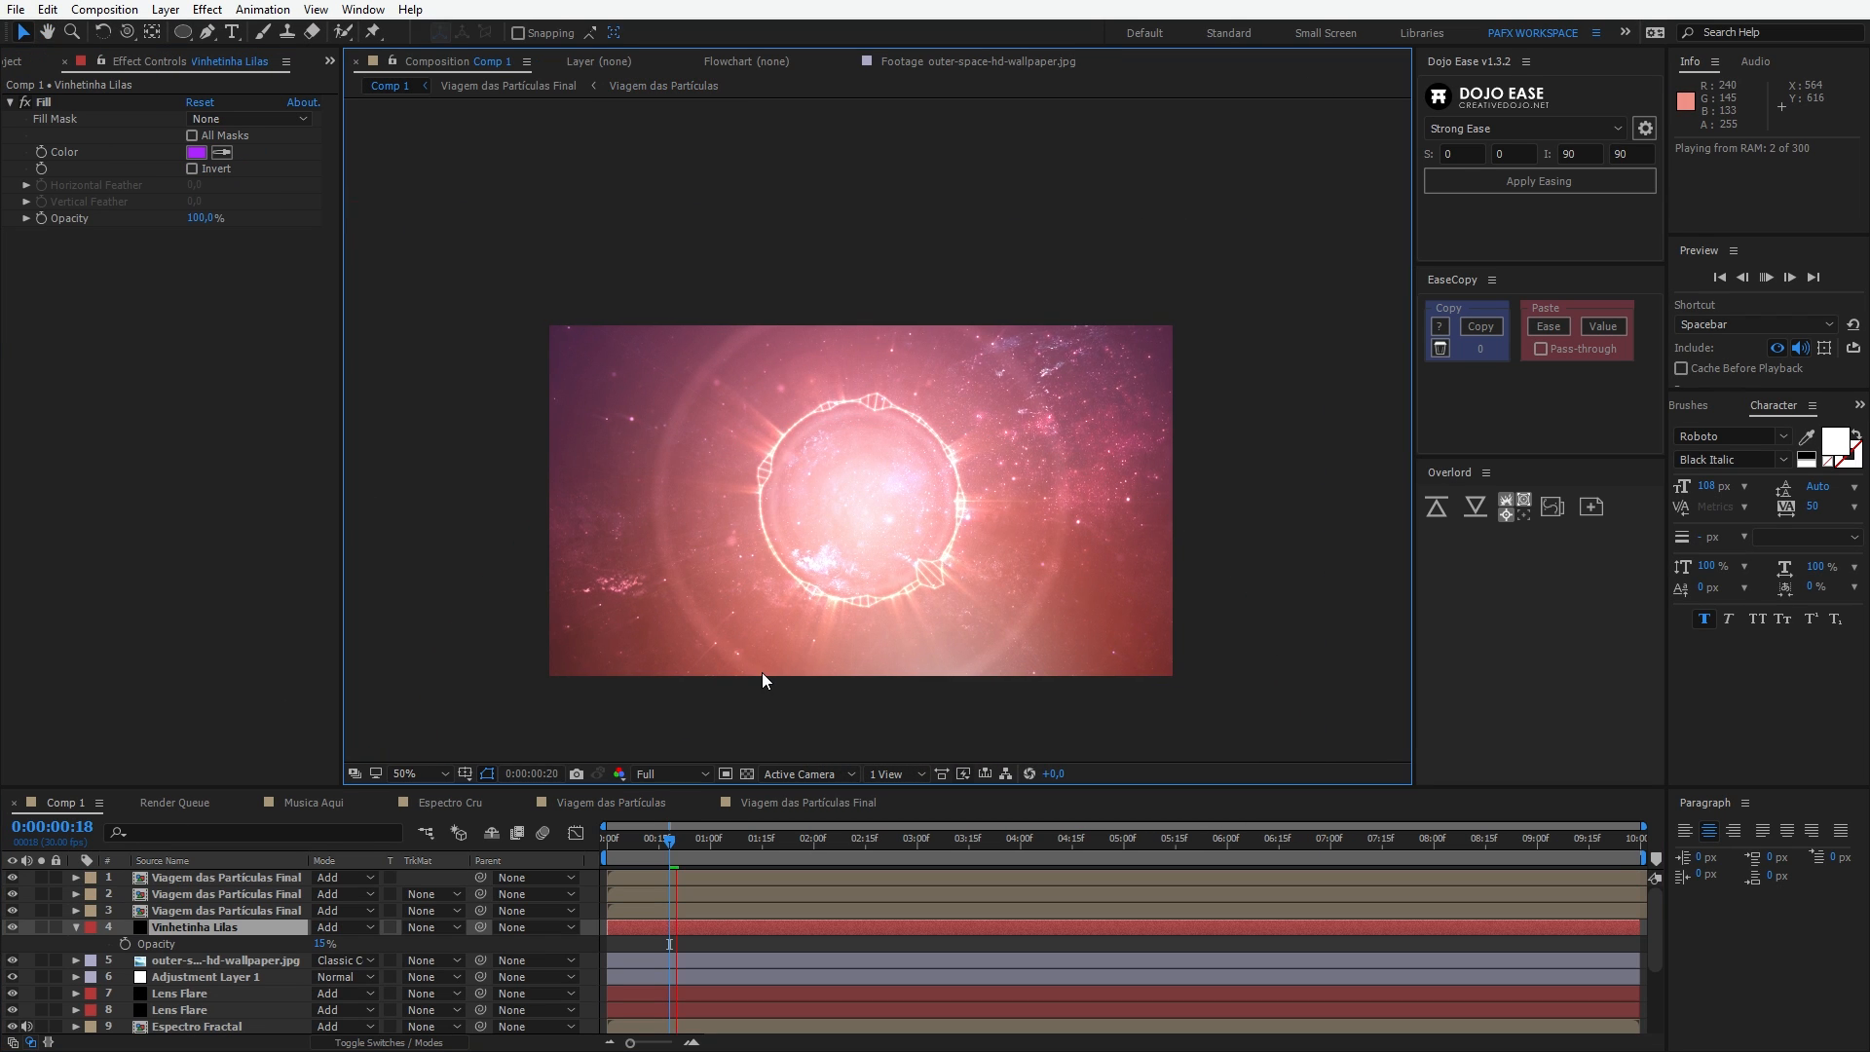
pyautogui.click(683, 837)
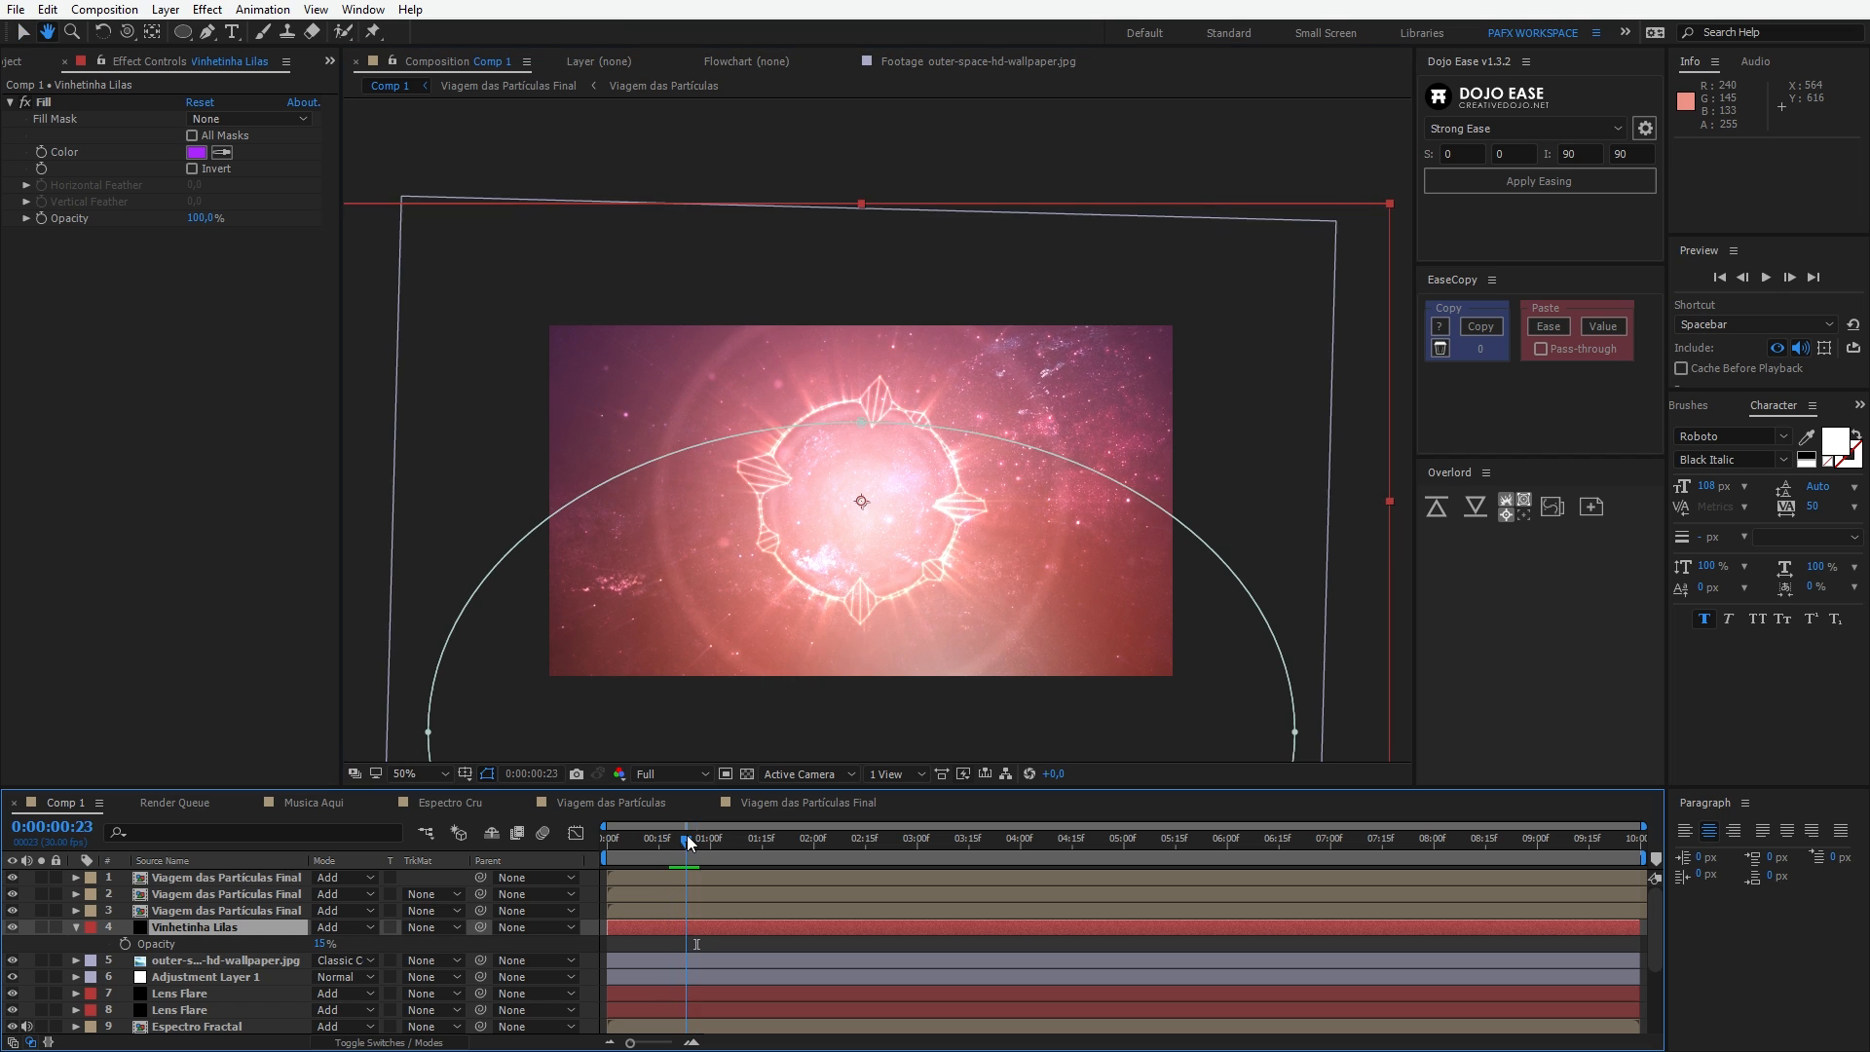
pyautogui.scroll(2, 786, 689)
pyautogui.moveTo(785, 690); pyautogui.dragTo(832, 602)
pyautogui.scroll(-2, 832, 602)
pyautogui.scroll(2, 832, 602)
pyautogui.press('`')
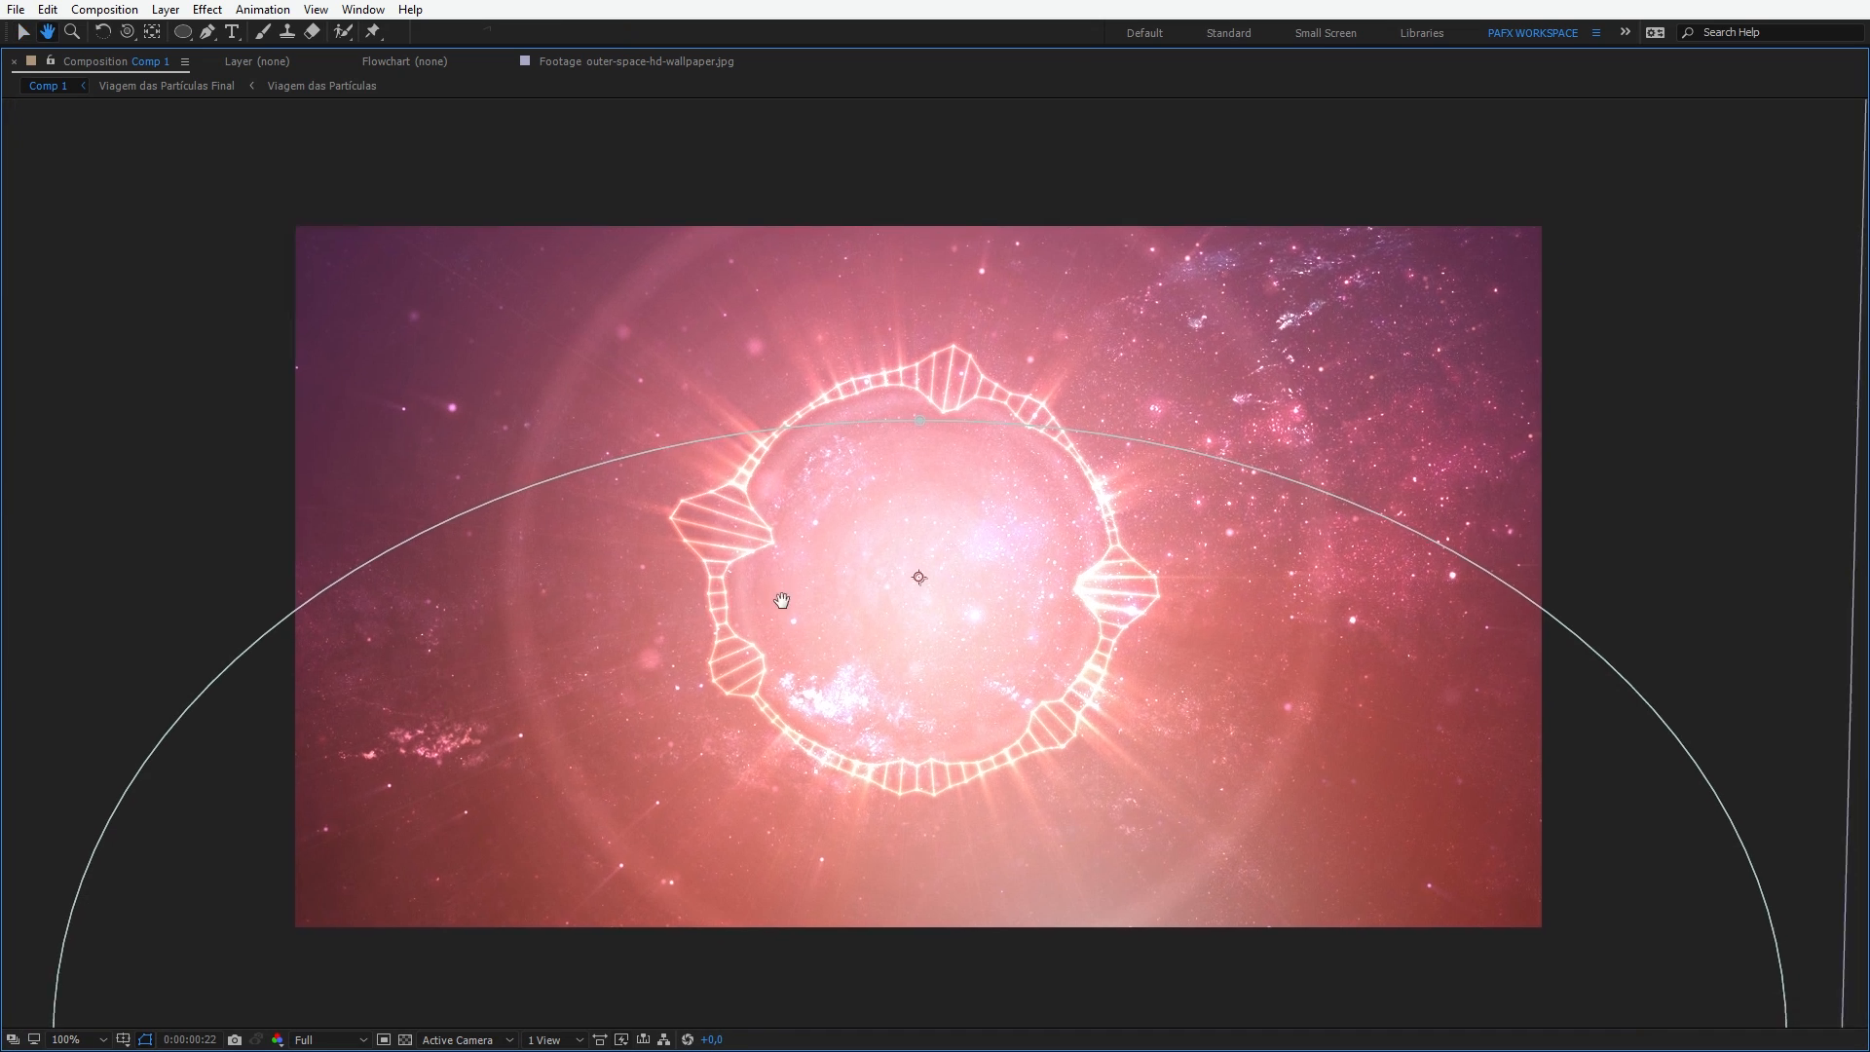
pyautogui.press('`')
# Step: Play the full Comp 1 animation in a maximized view and restore the normal layout
pyautogui.press('space')
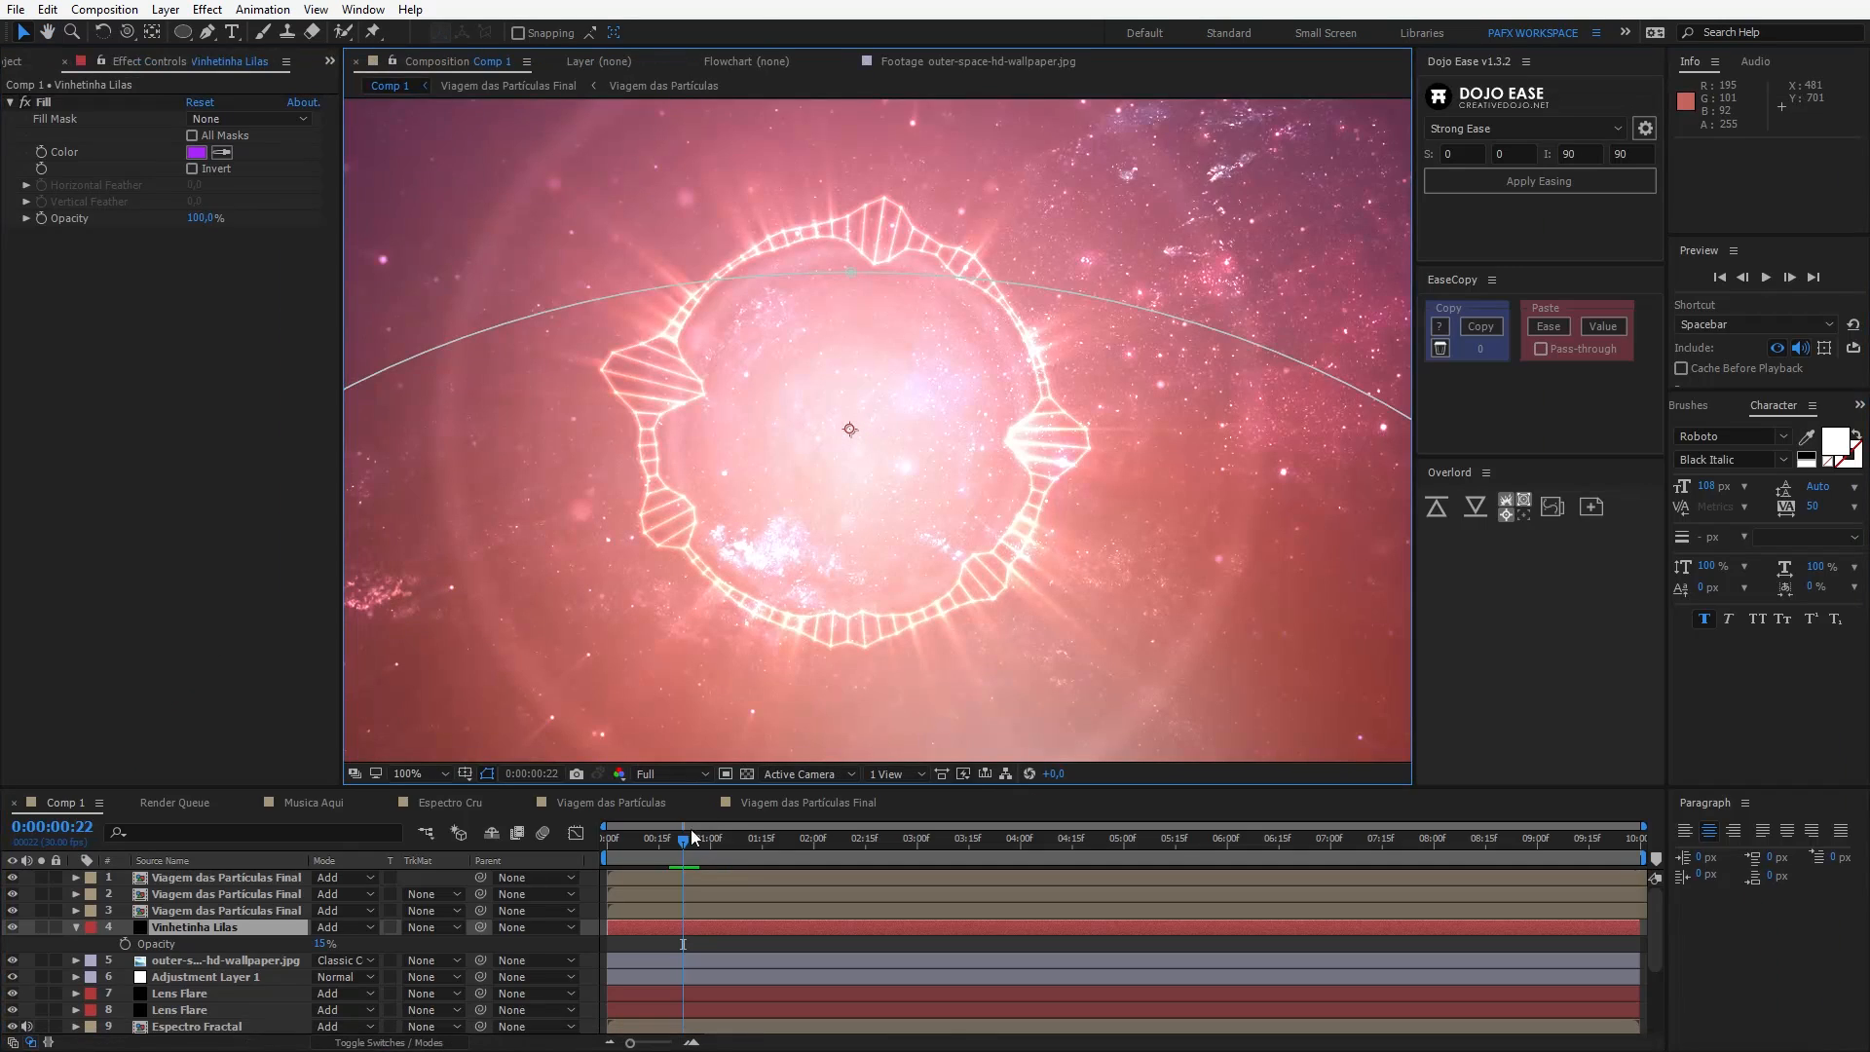
pyautogui.press('`')
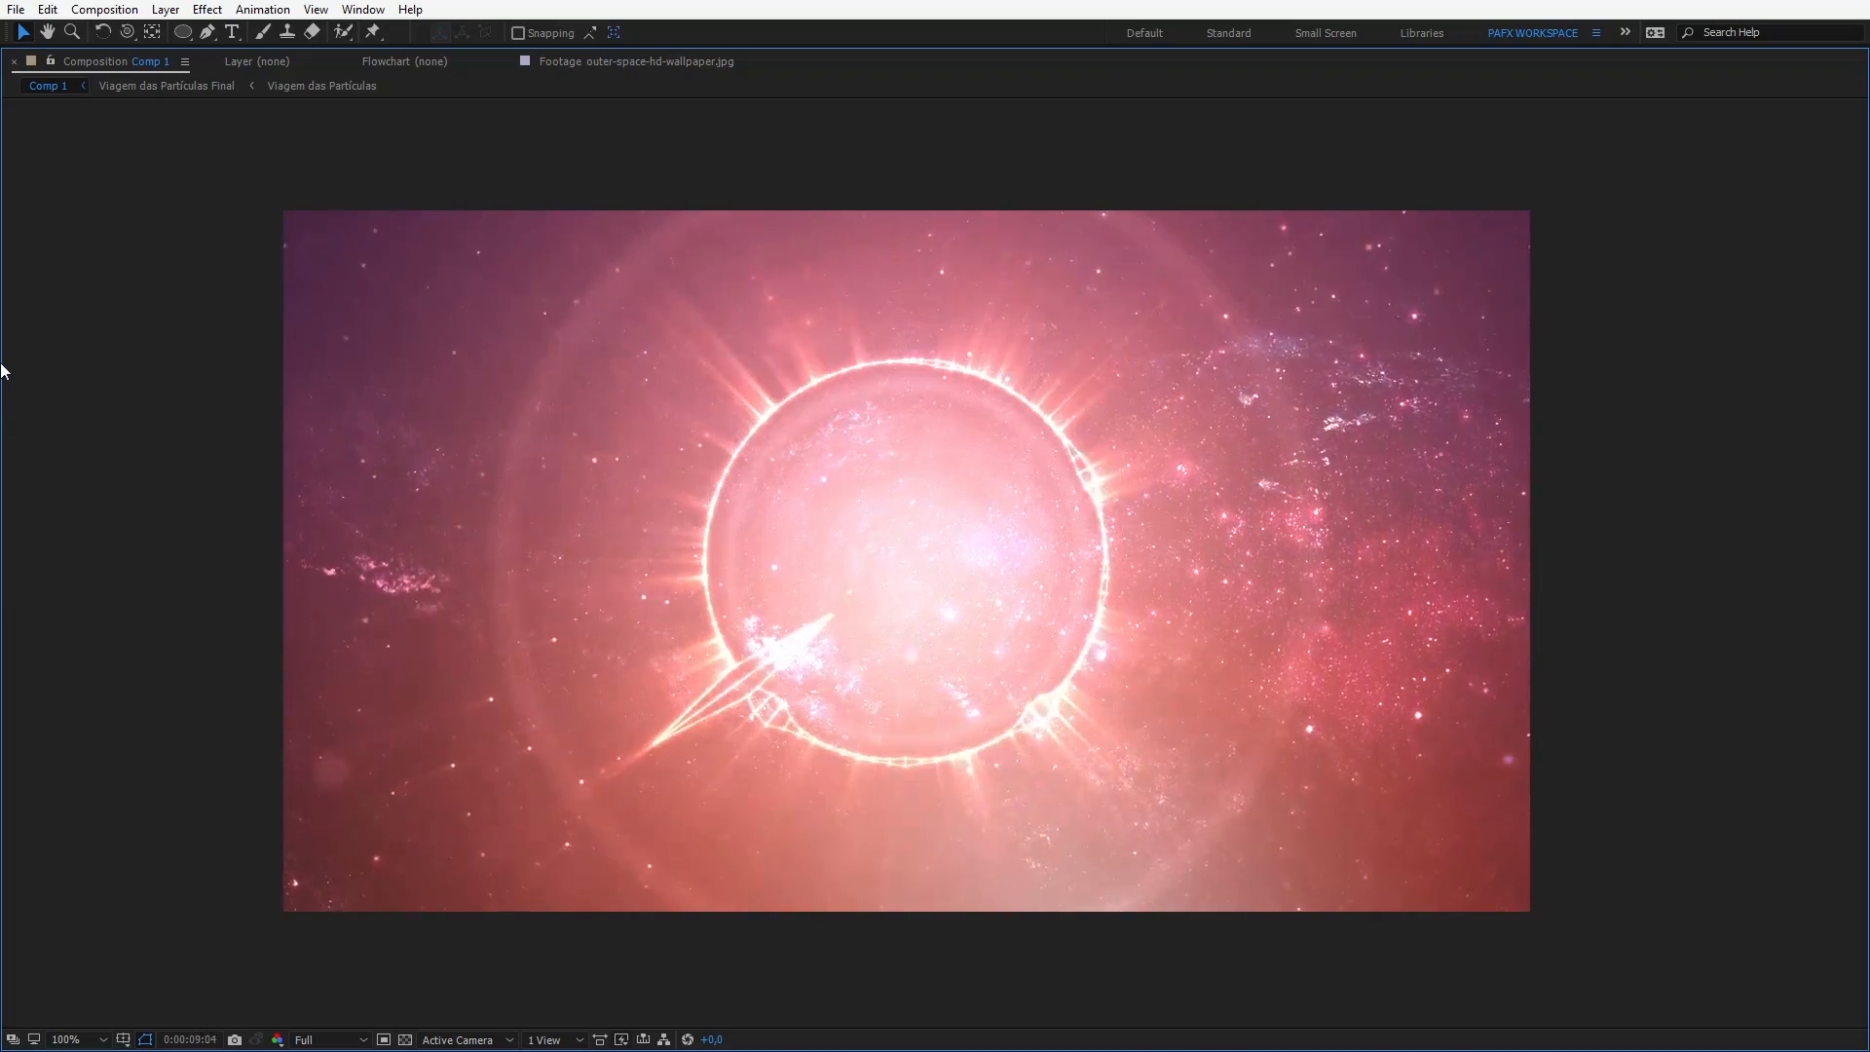
pyautogui.press('`')
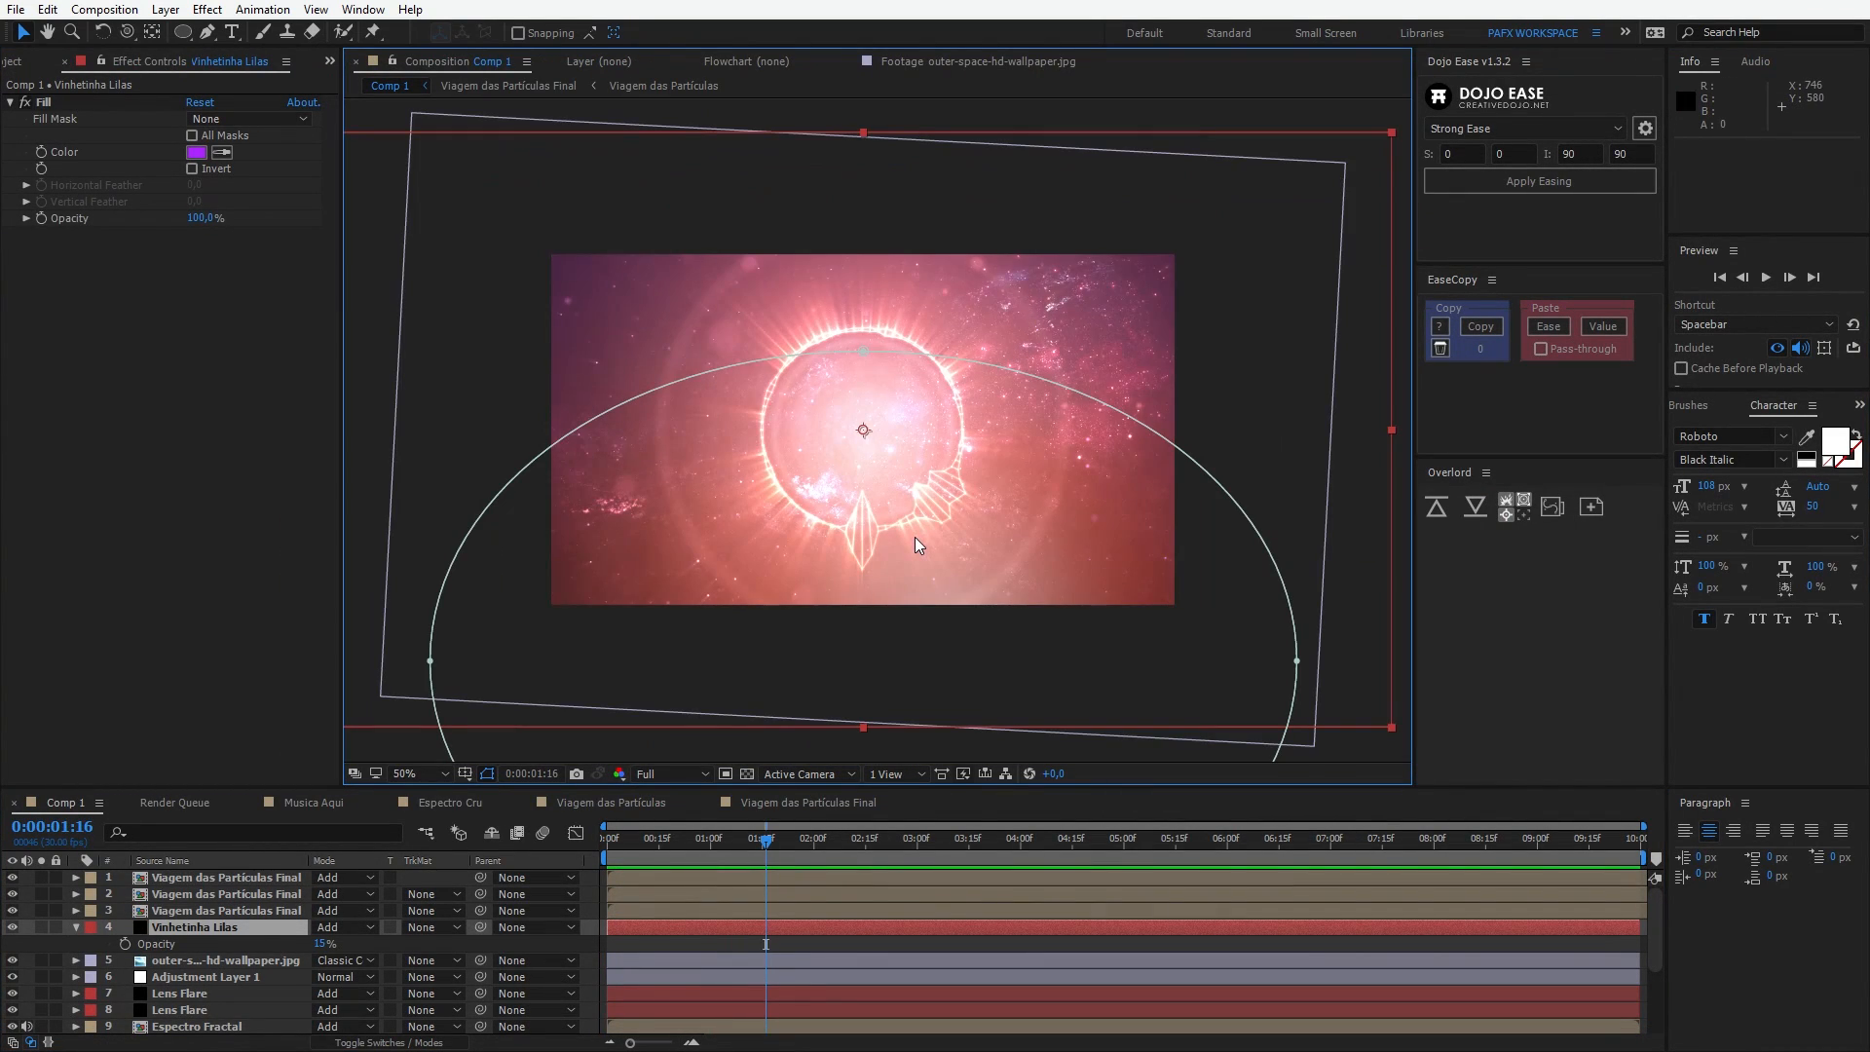
# Step: Collapse the properties of all Comp 1 layers, deselect them and view frame 0:00:01:16 maximized at 100%
pyautogui.hotkey('ctrl', 'a')
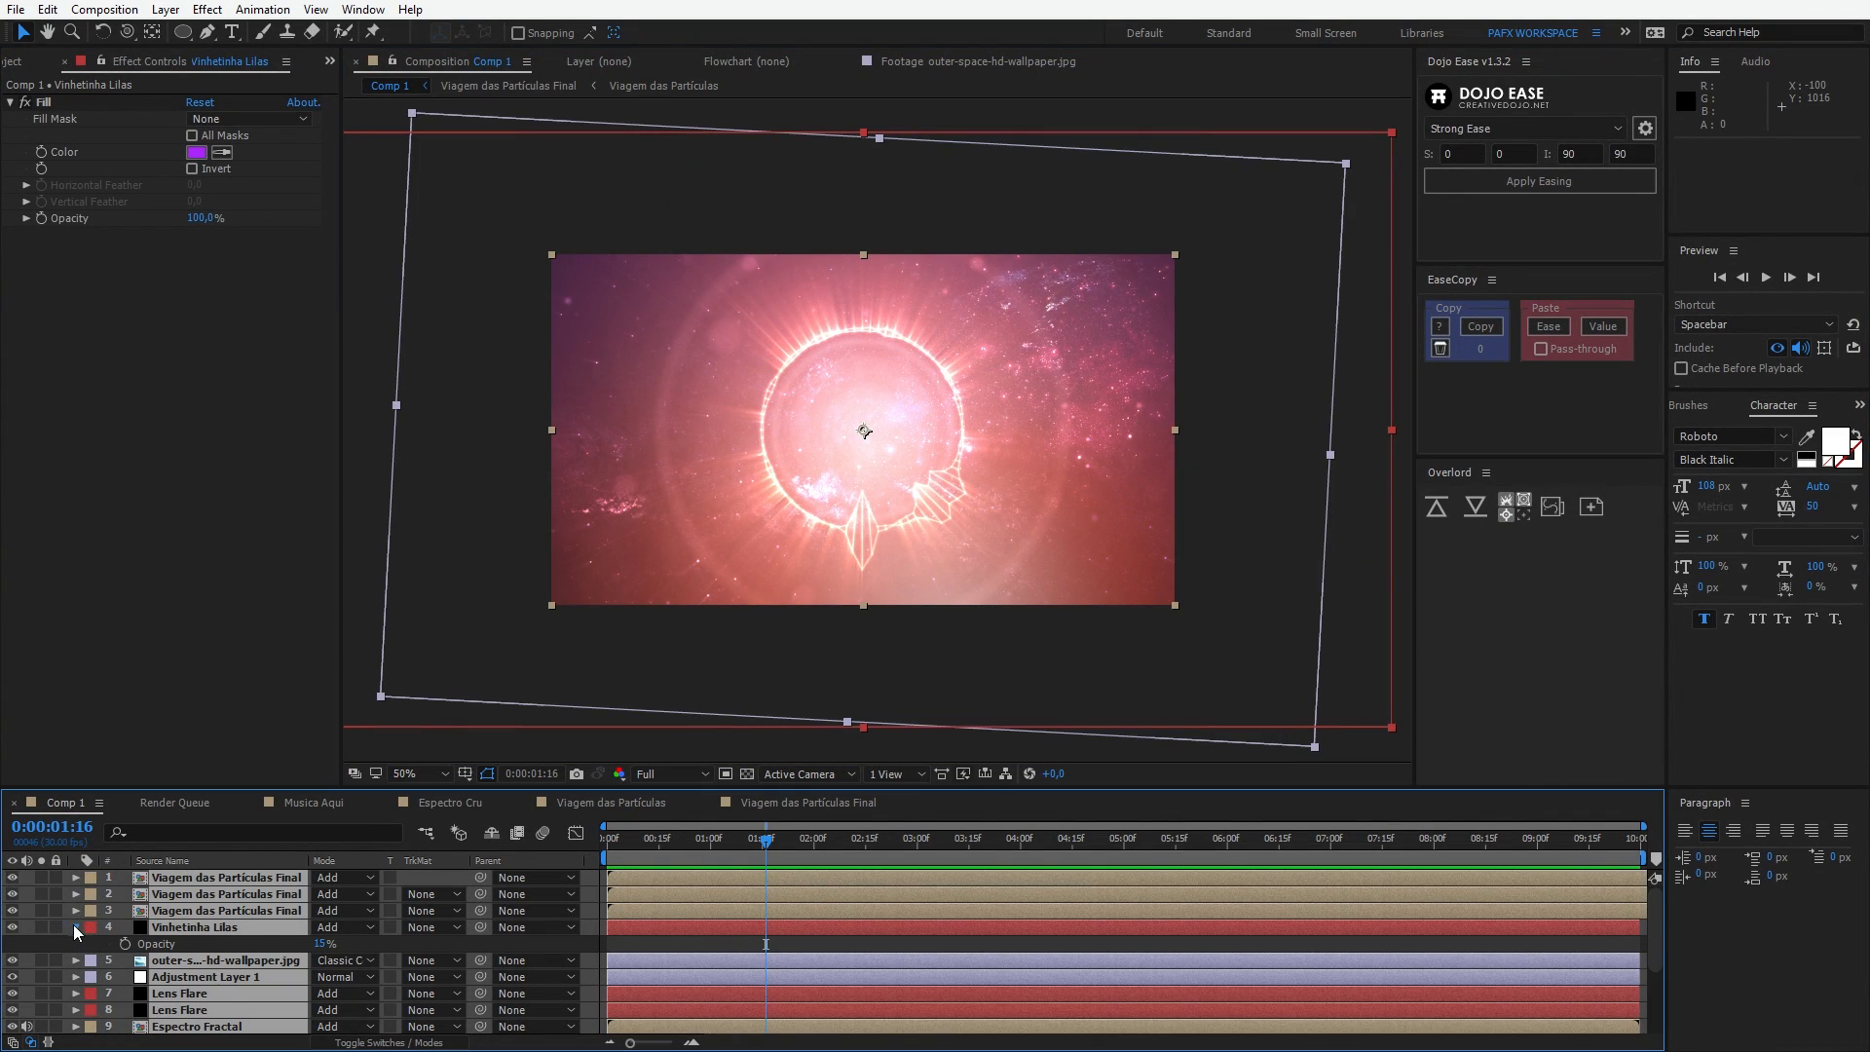
pyautogui.press('u')
pyautogui.hotkey('ctrl', 'shift', 'a')
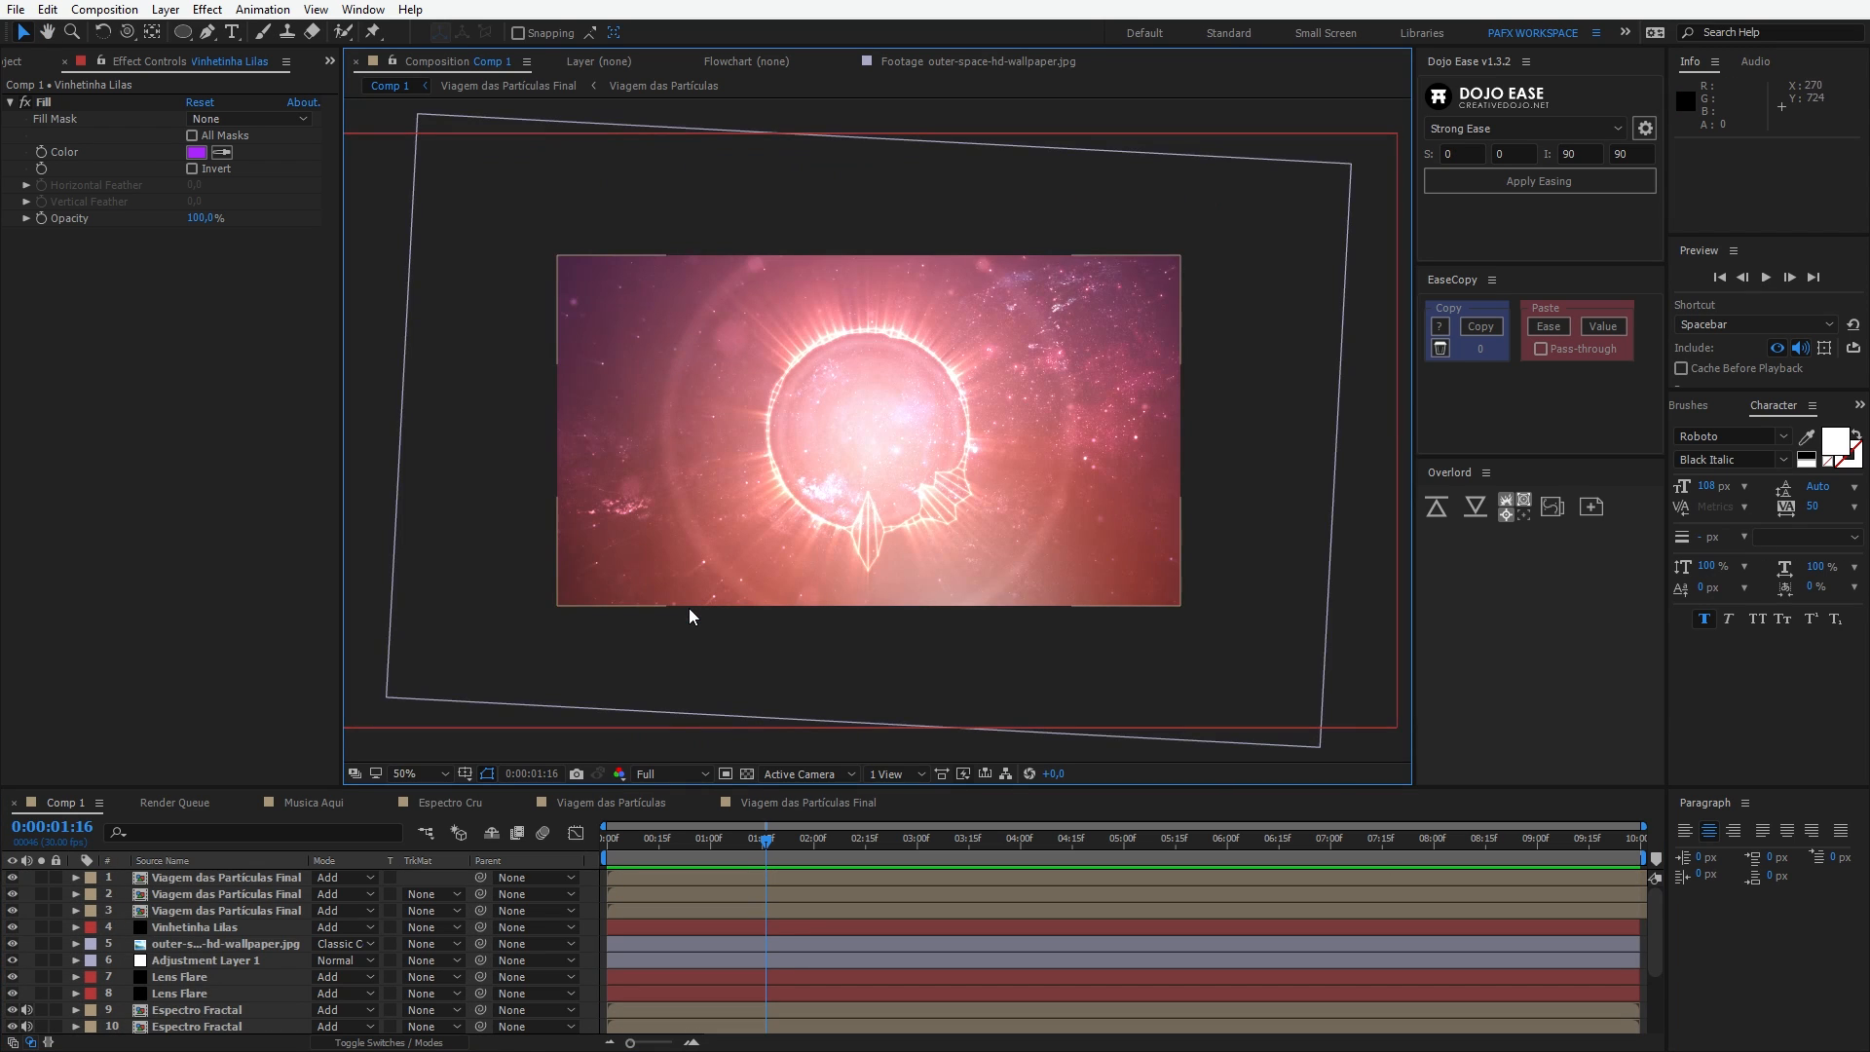
pyautogui.press('`')
pyautogui.press('.')
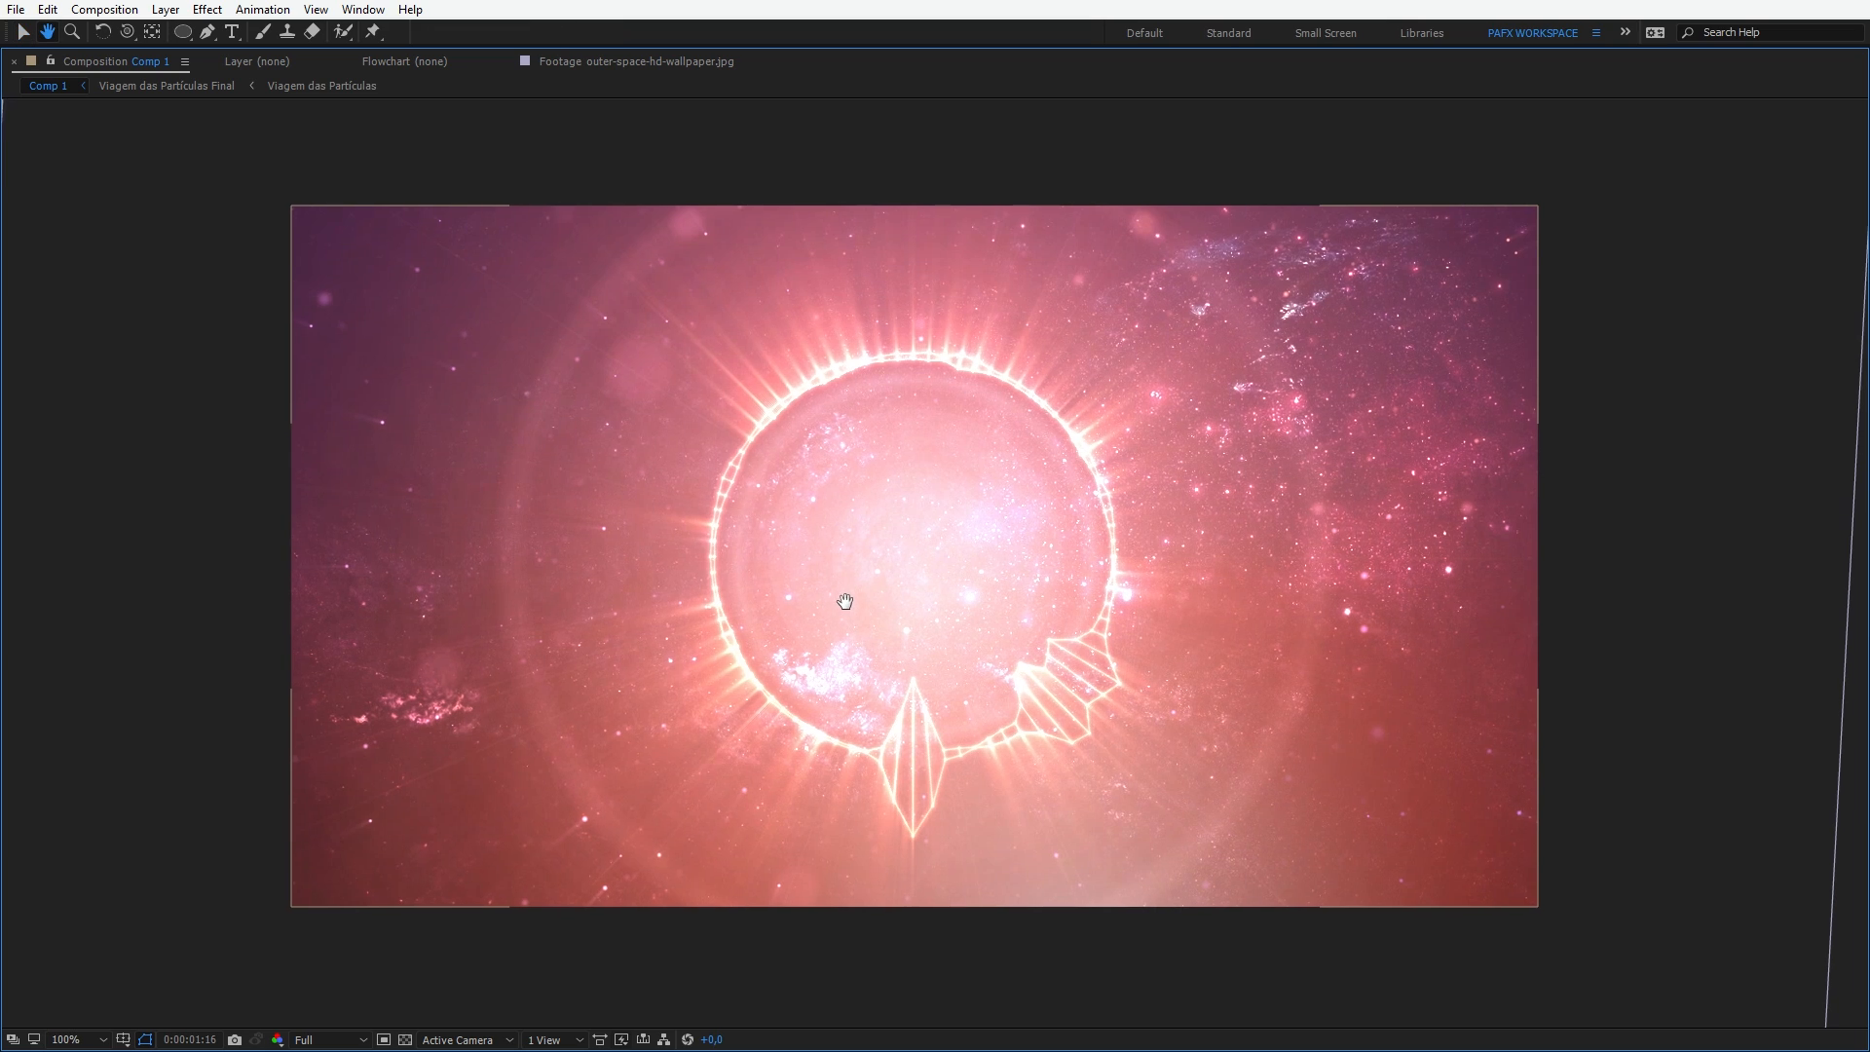